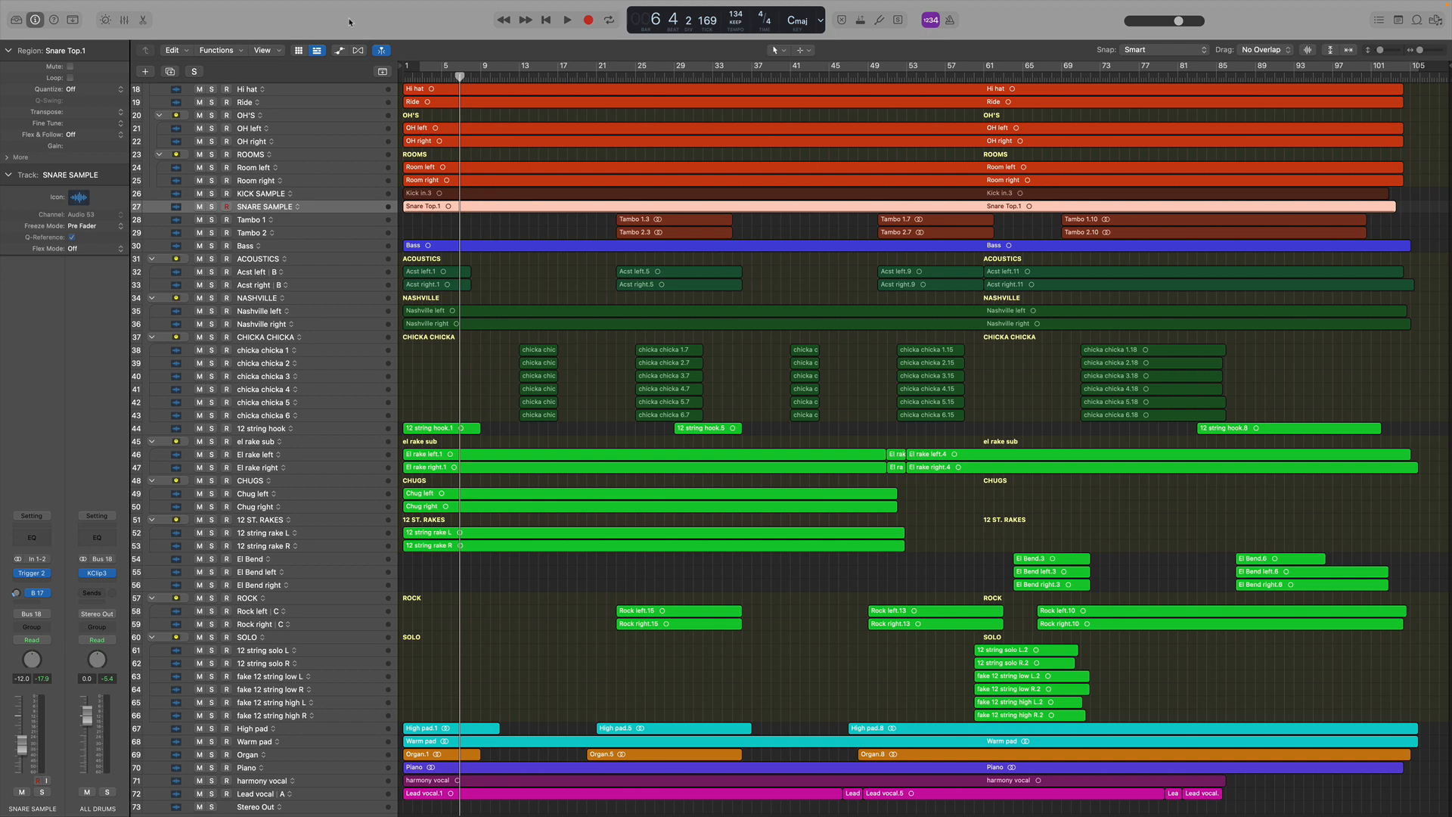
Open the mixer, scroll across to the bus and output channels, and return the playhead to the start
key(x)
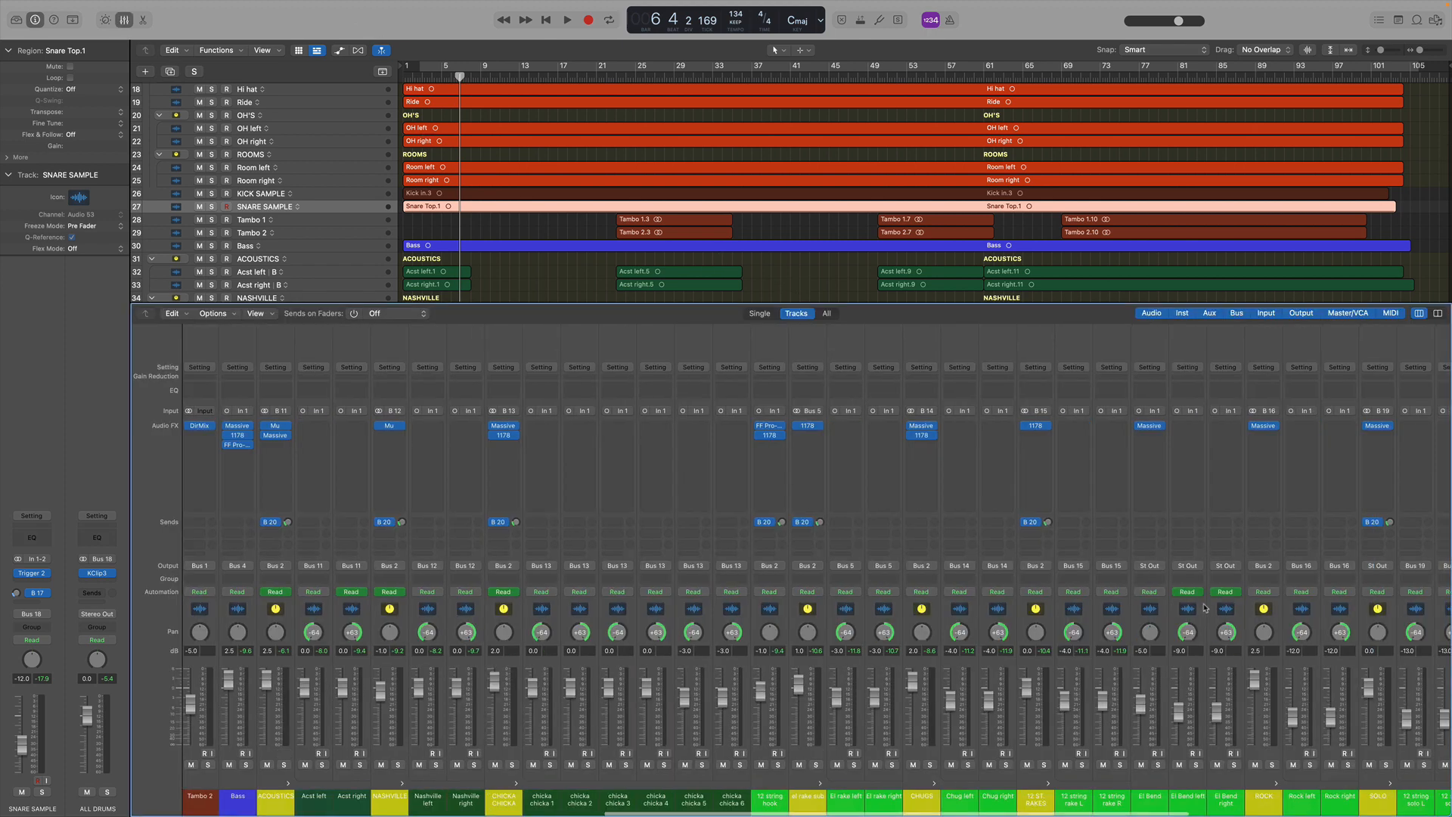
scroll(1206, 608, right, 10)
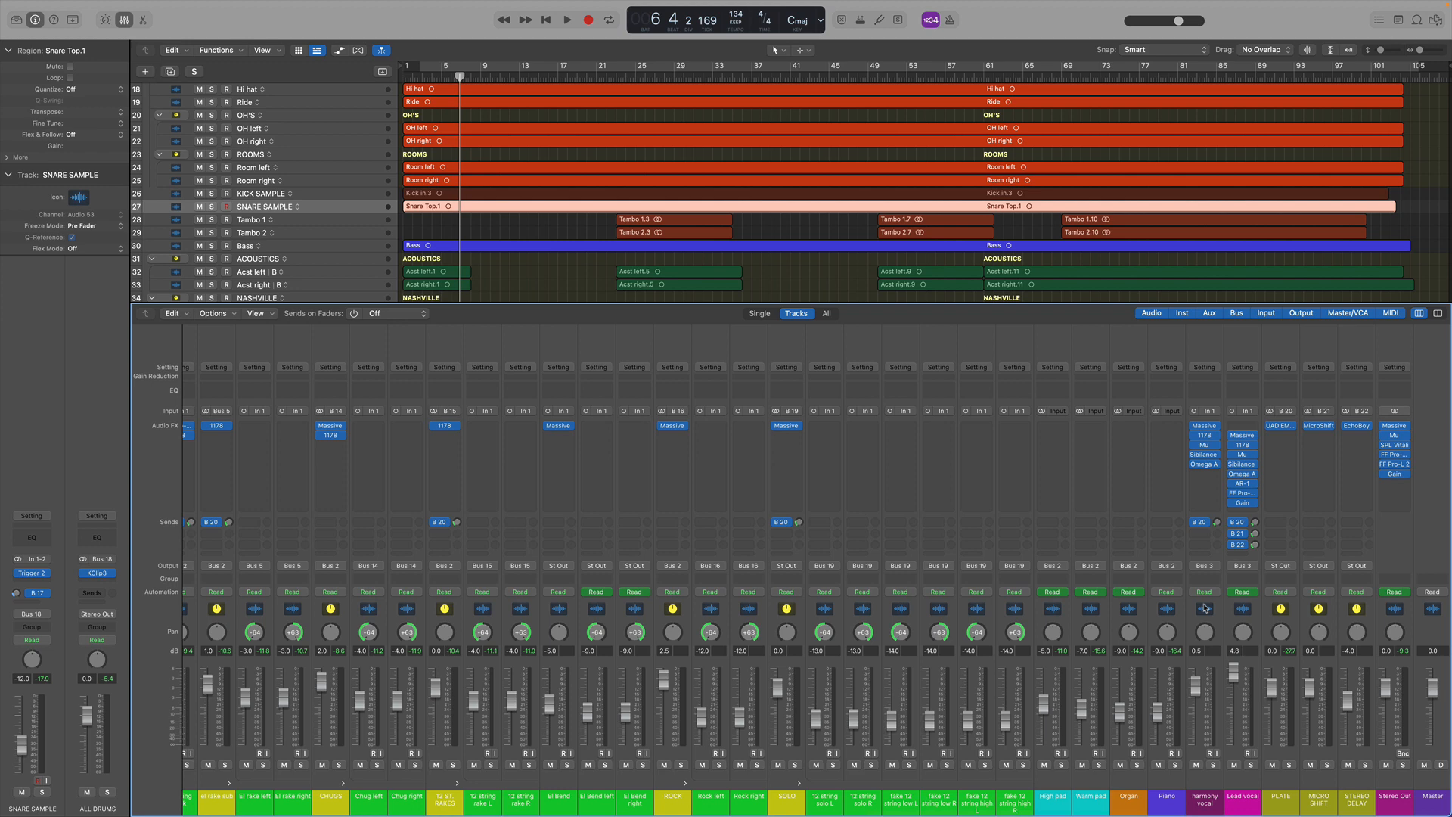
key(Return)
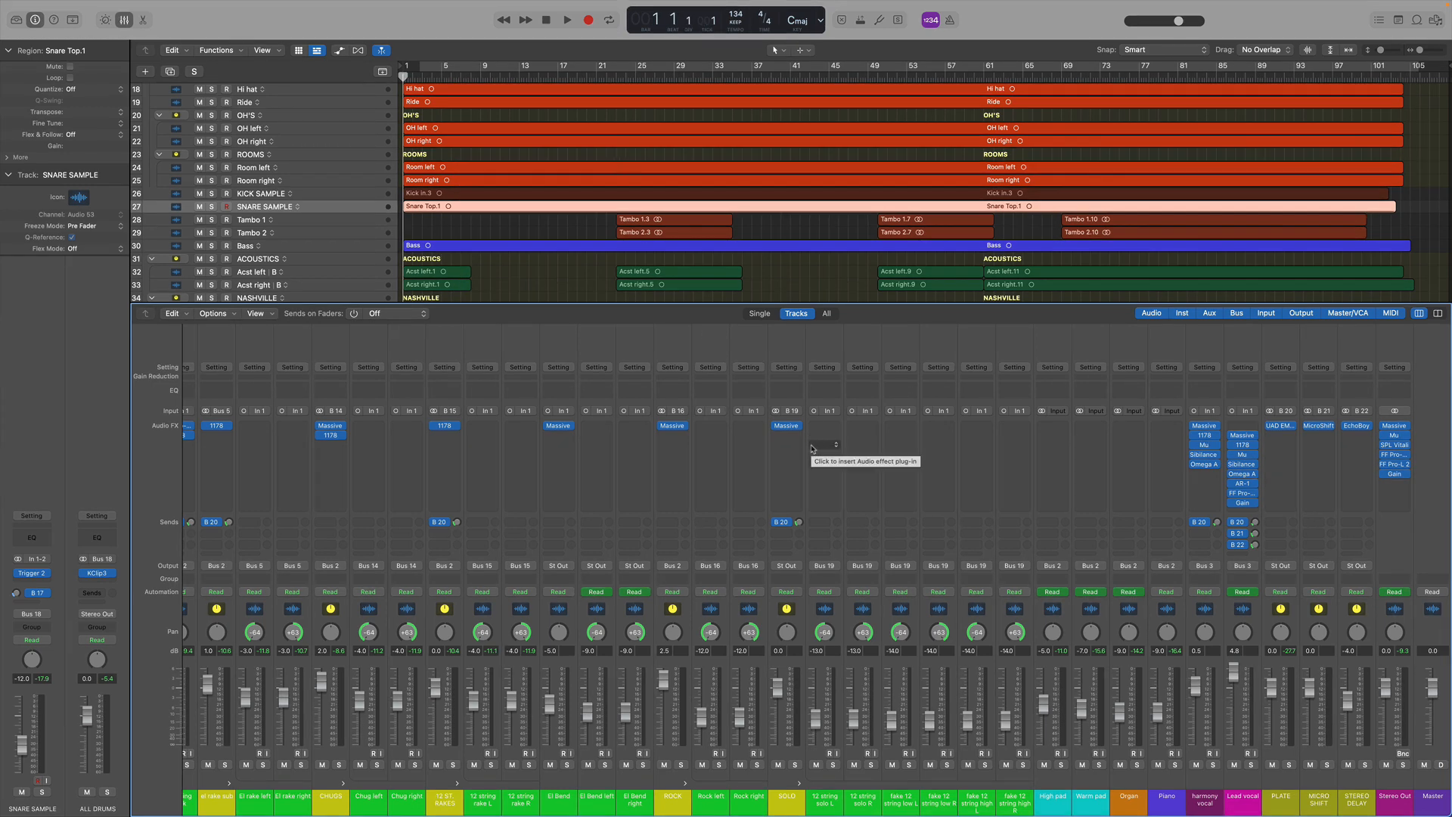
Open and close the Massive plugin on the ROCK channel and the Mu plugin on the Stereo Out
click(673, 426)
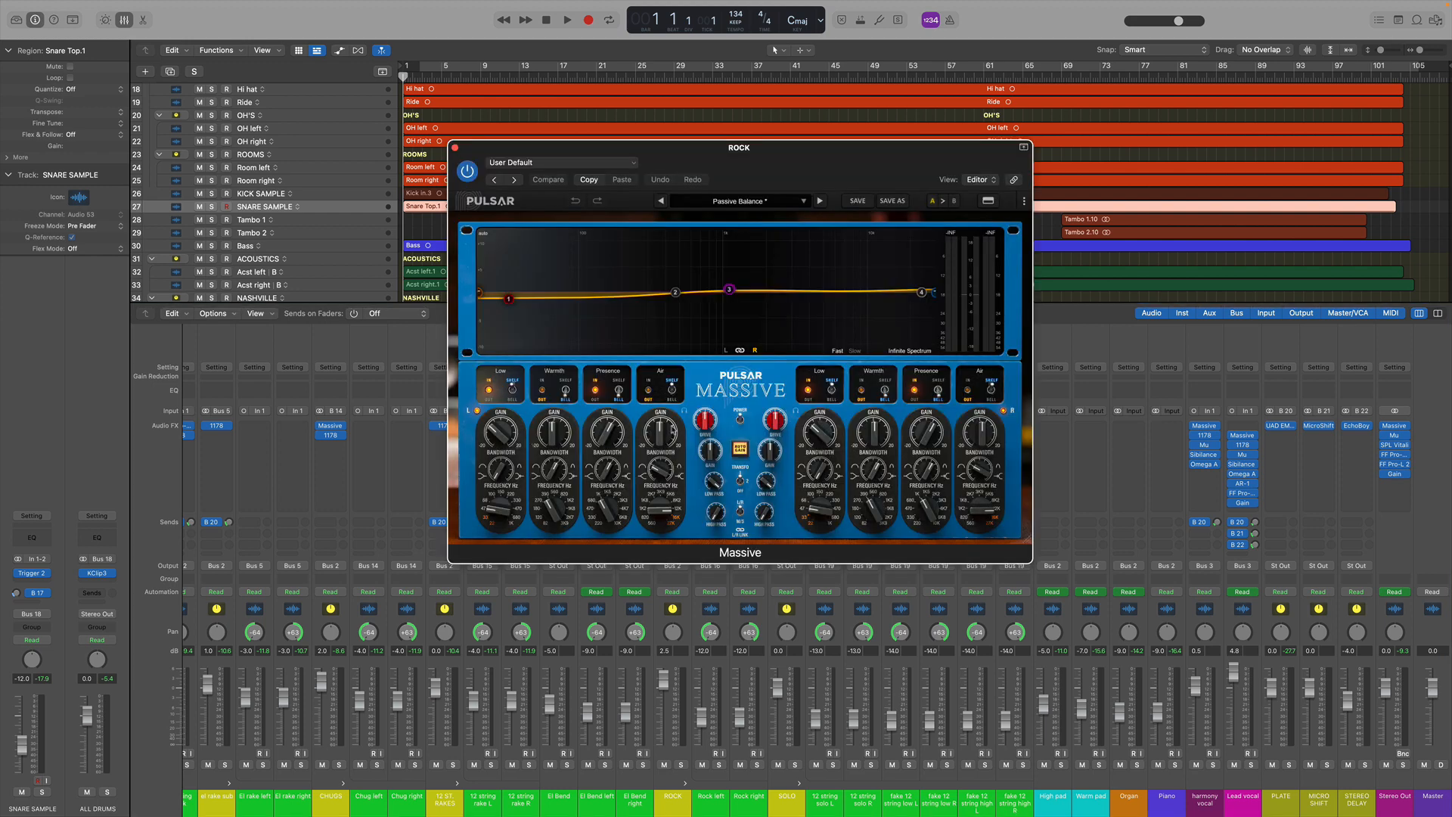
click(455, 148)
click(330, 436)
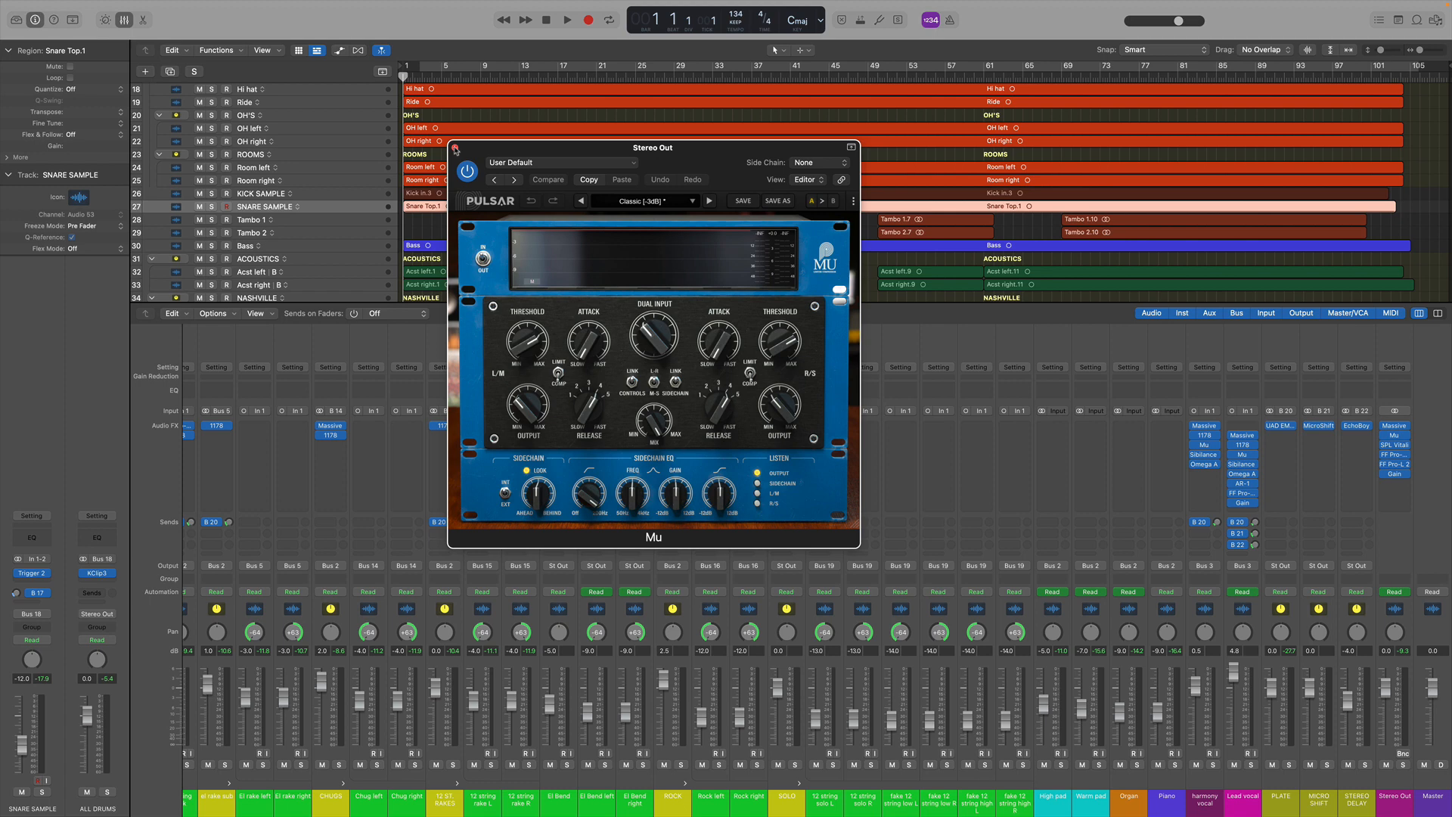
click(454, 147)
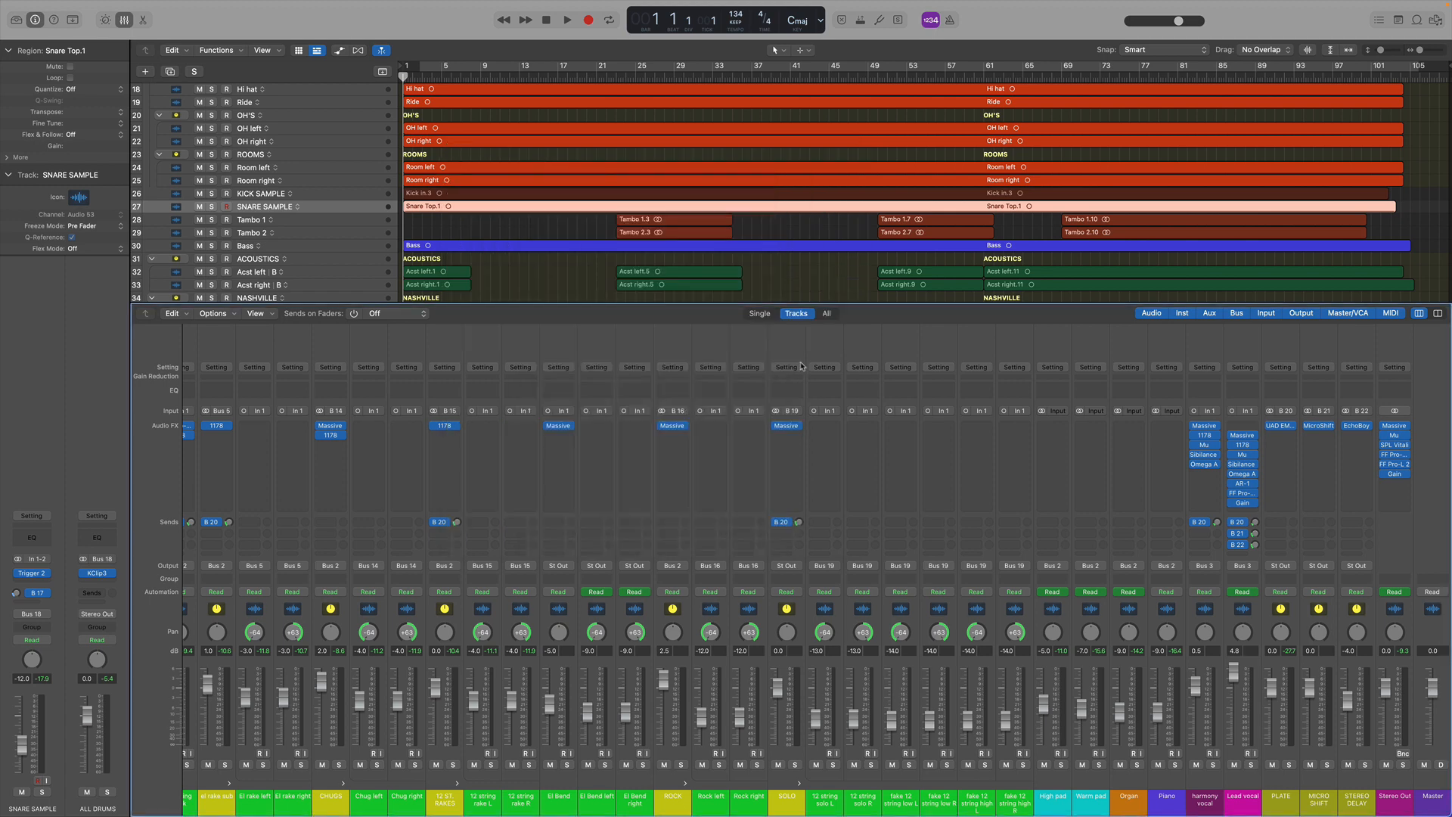
Scroll the mixer back, close it, start playback of the song and reopen the mixer
scroll(663, 484, left, 15)
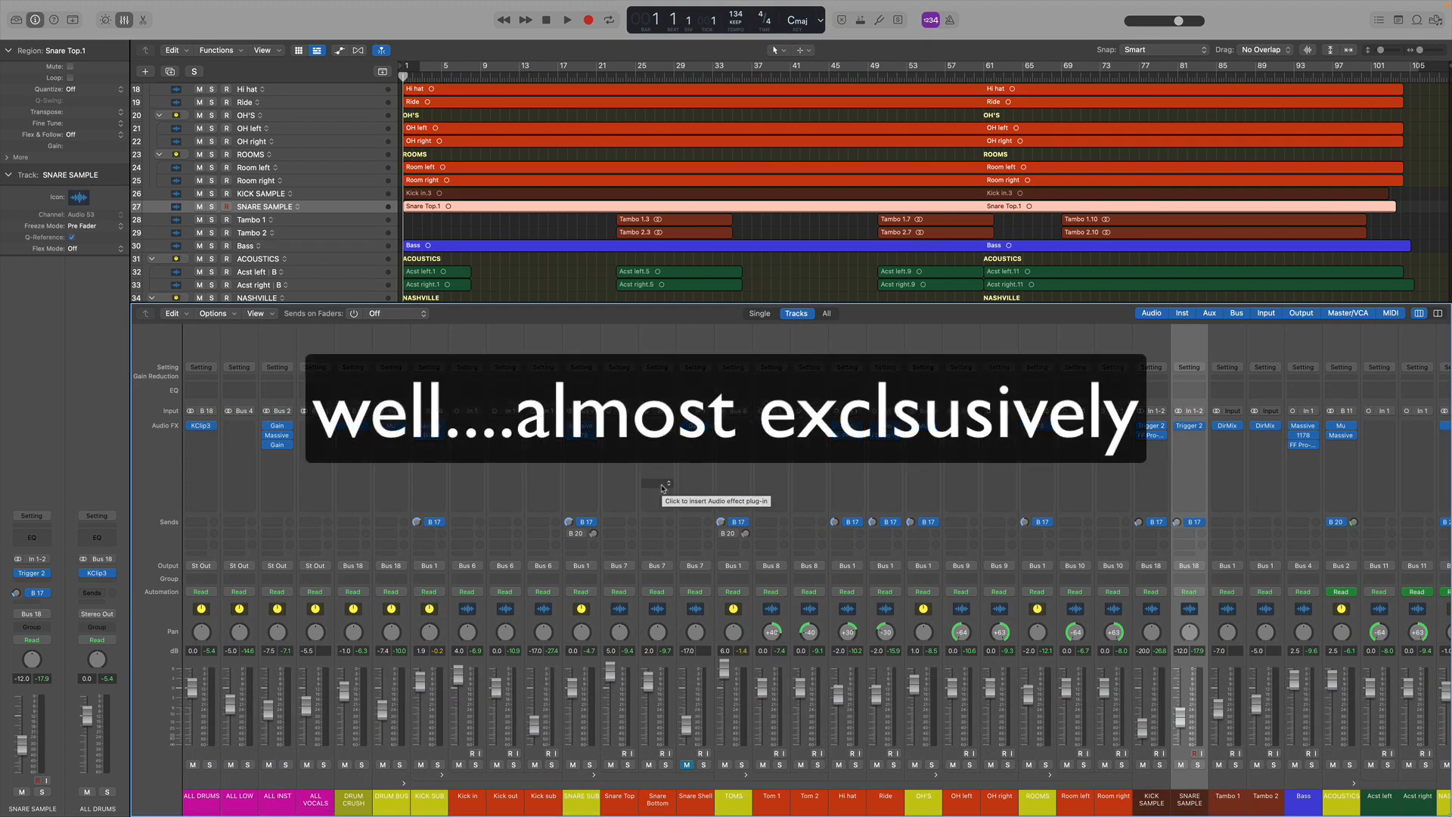
key(x)
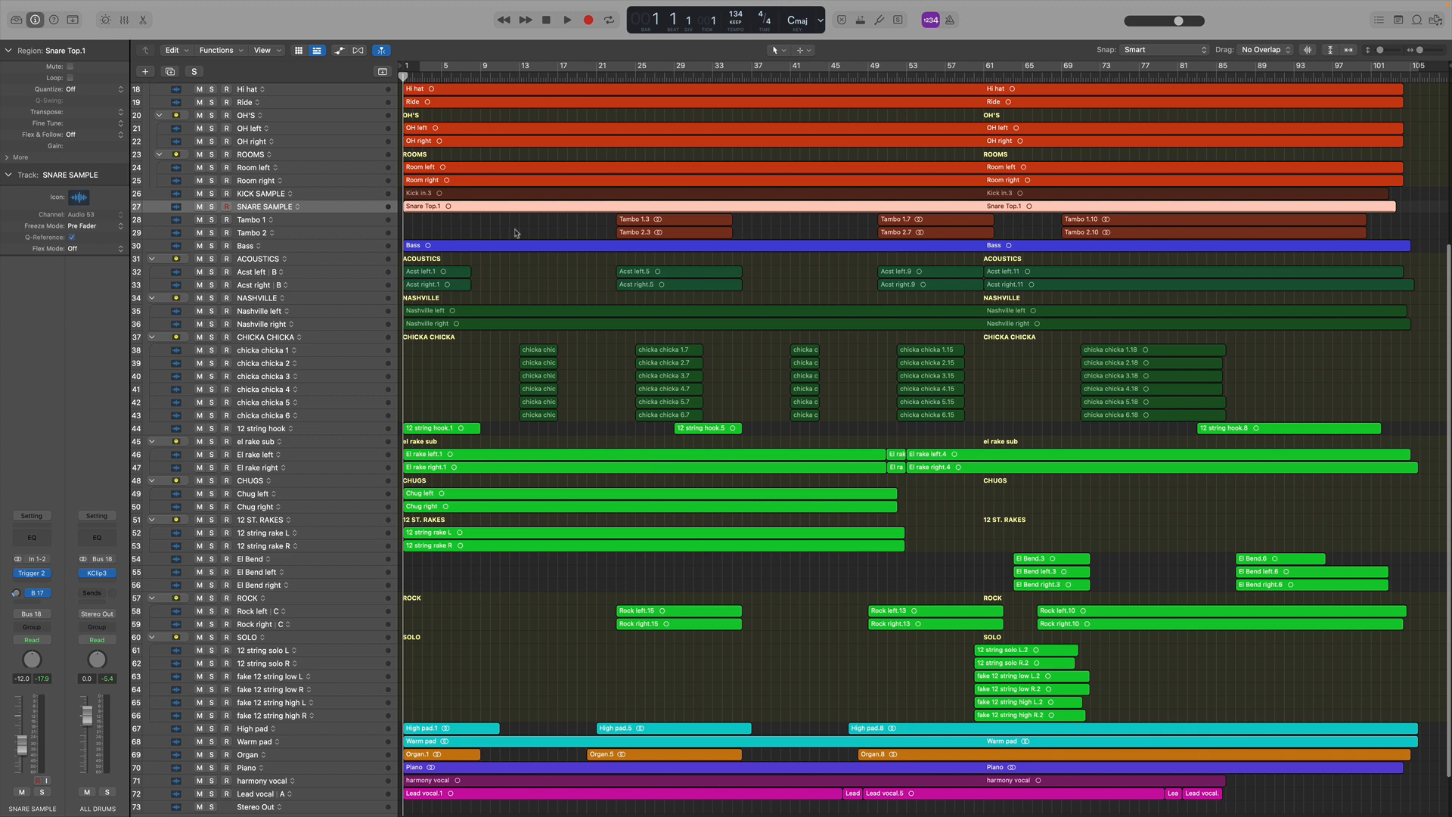
key(space)
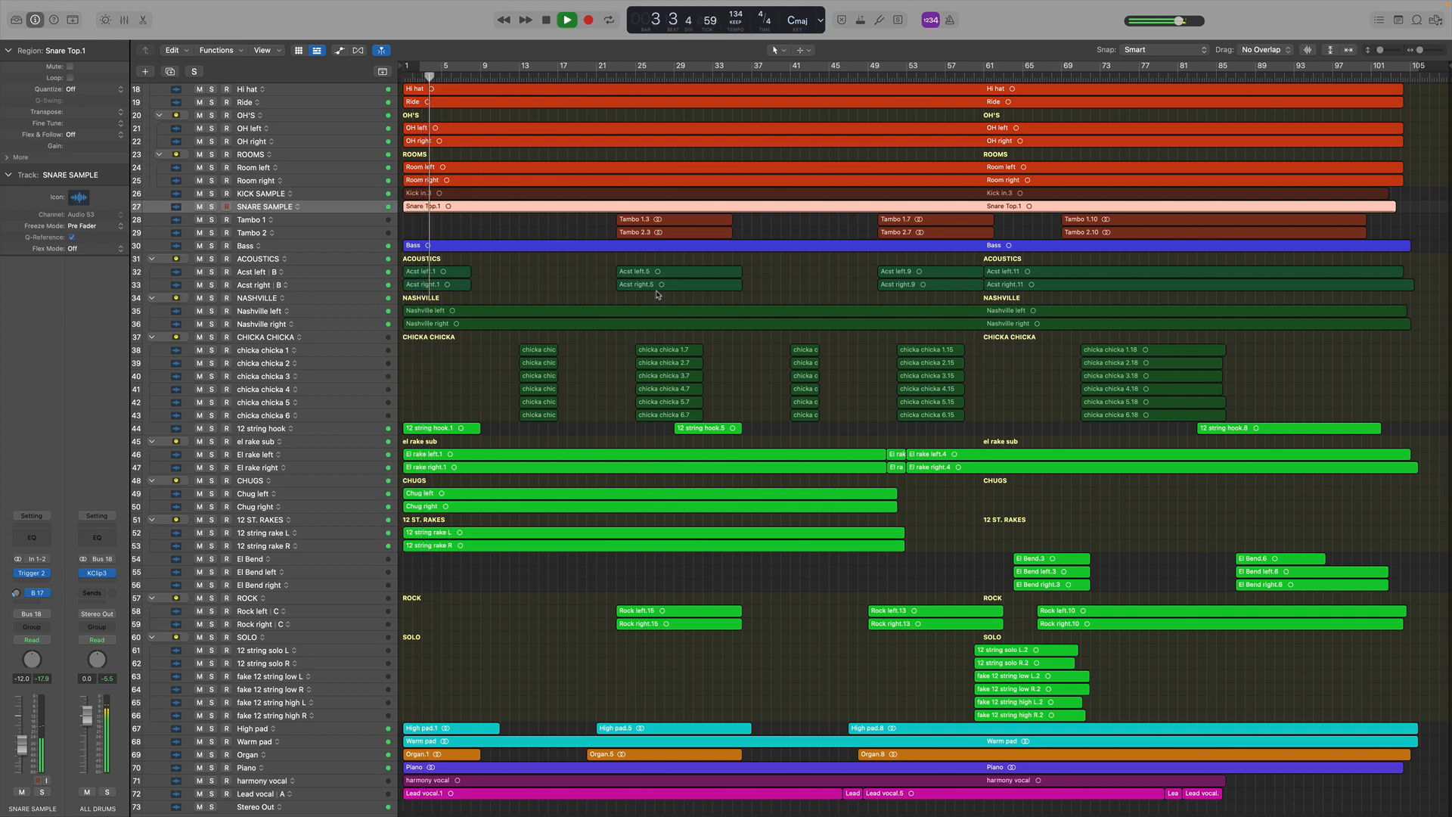
key(x)
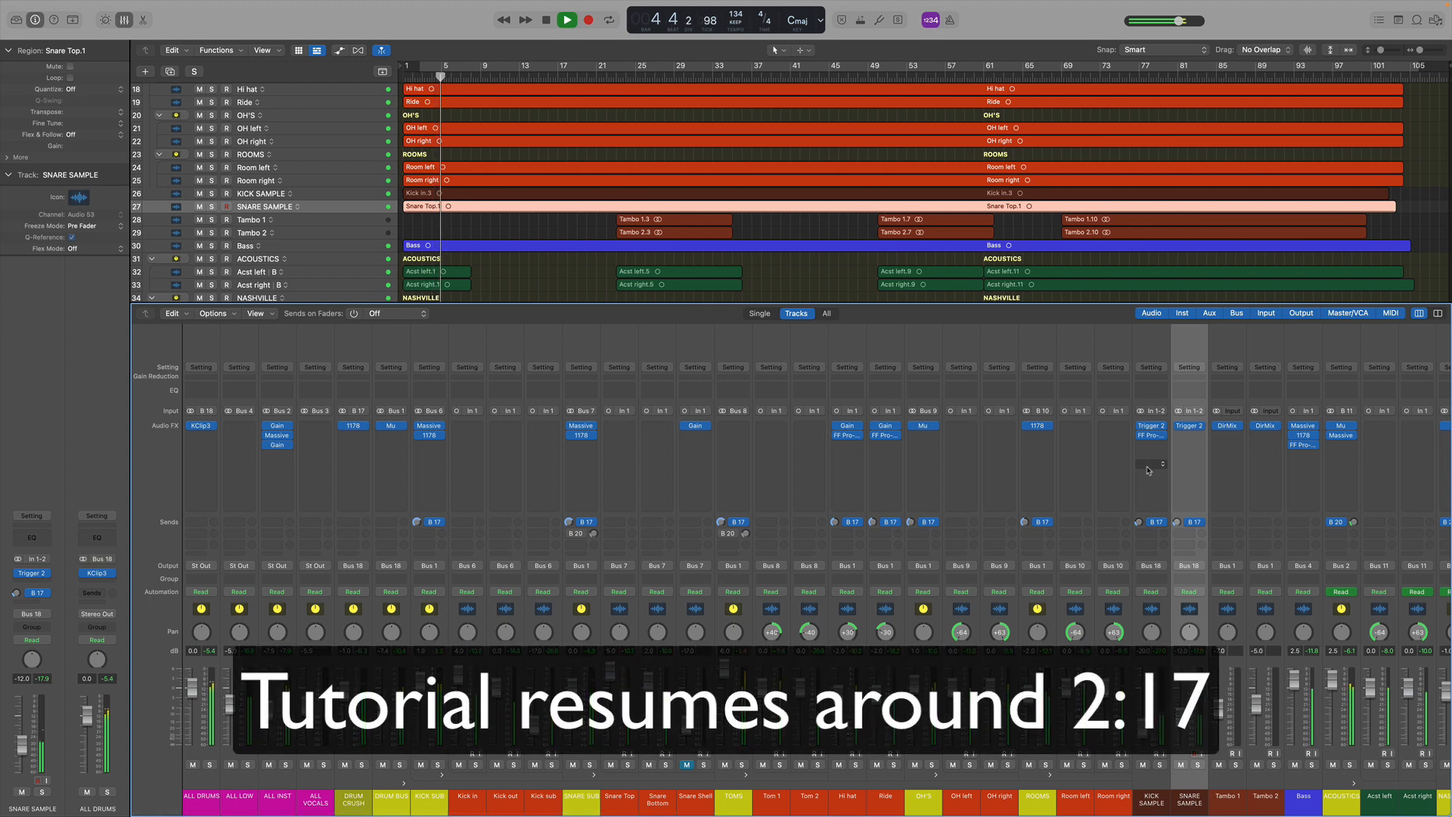
Hide the Music app, place the playhead near bar 9 and start playback
key(x)
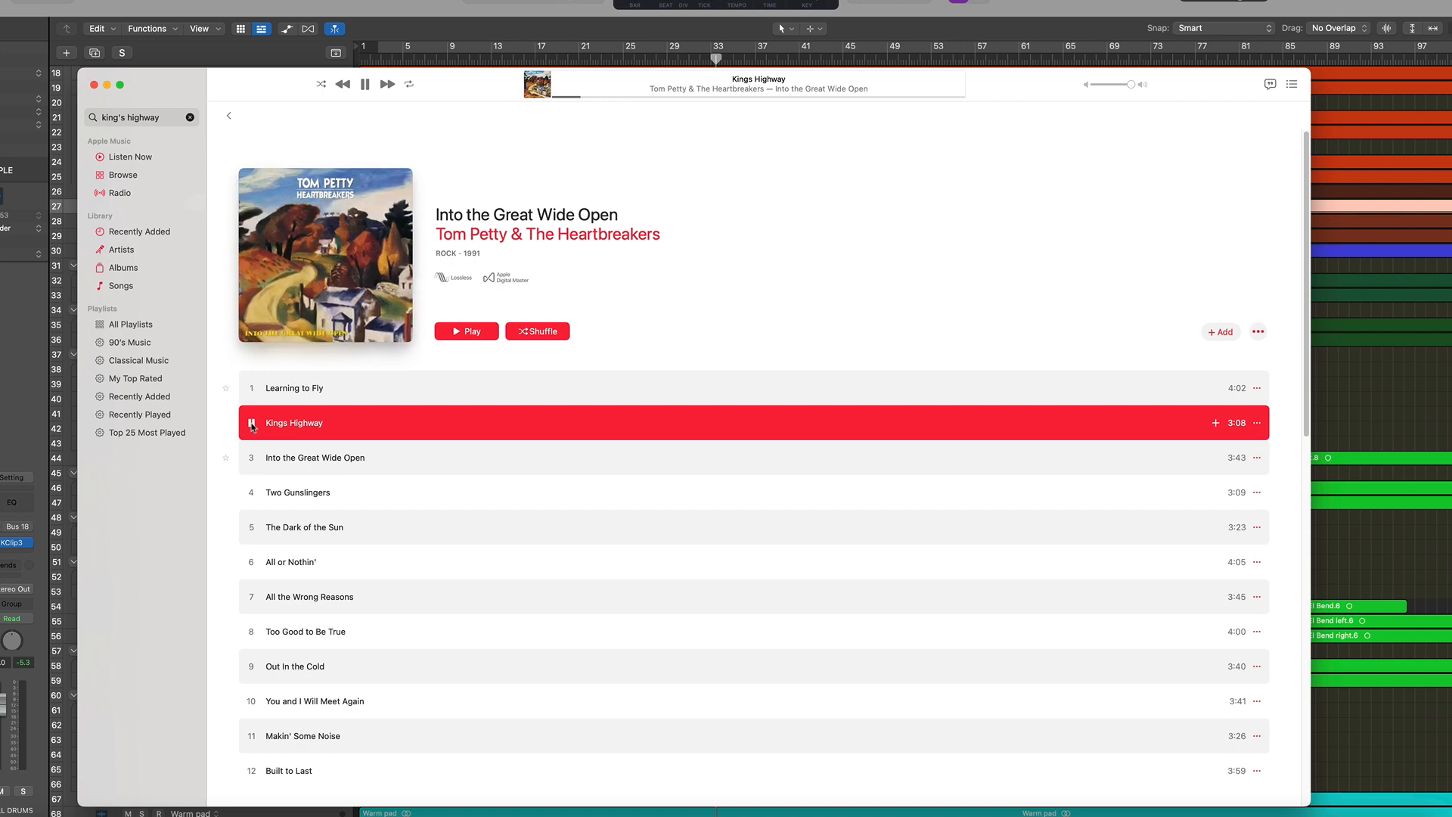
key(super+h)
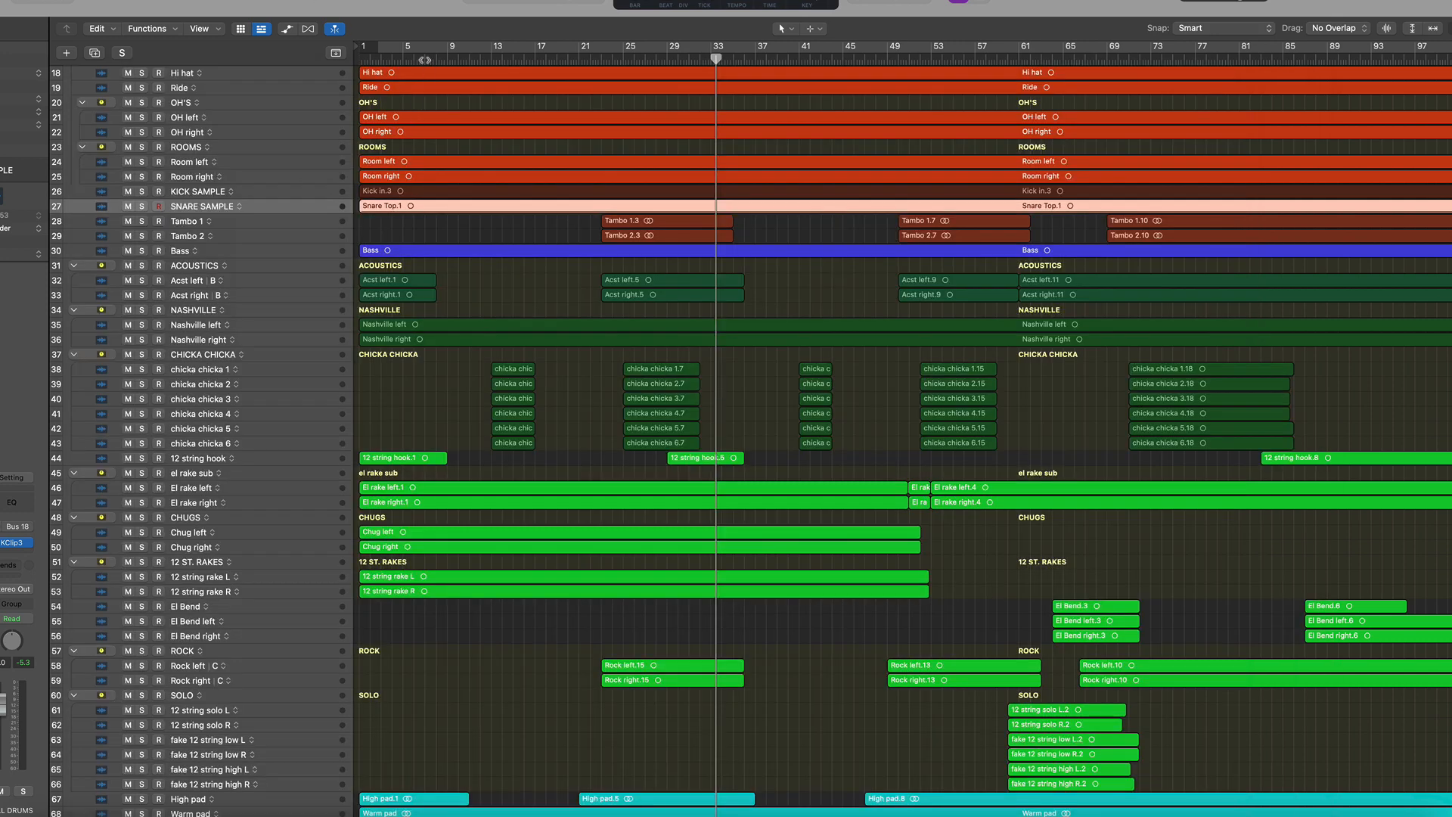
click(425, 59)
key(space)
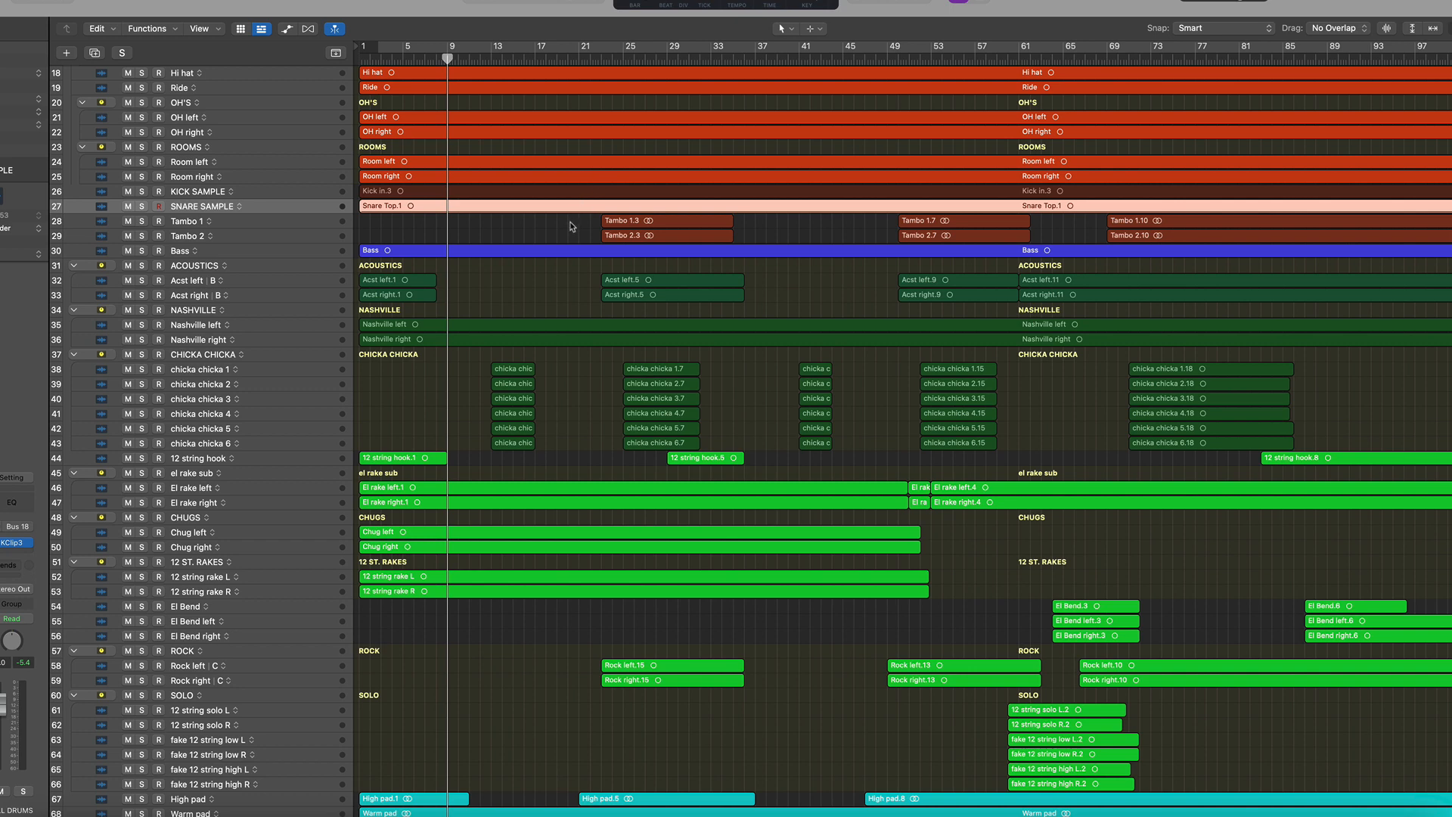
Open the mixer, scroll the track list and toggle cycle mode off during playback
key(x)
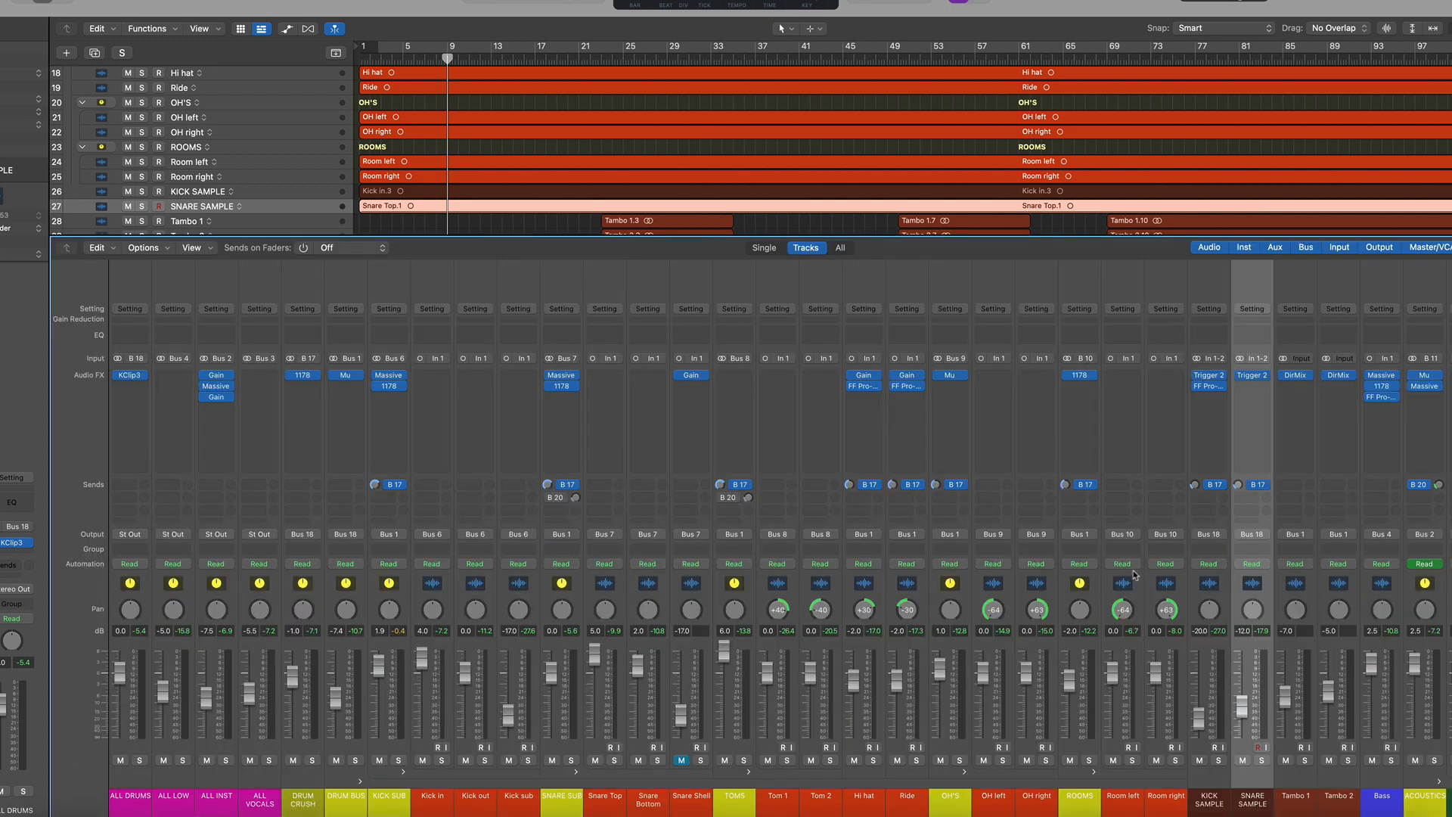
scroll(1134, 575, right, 15)
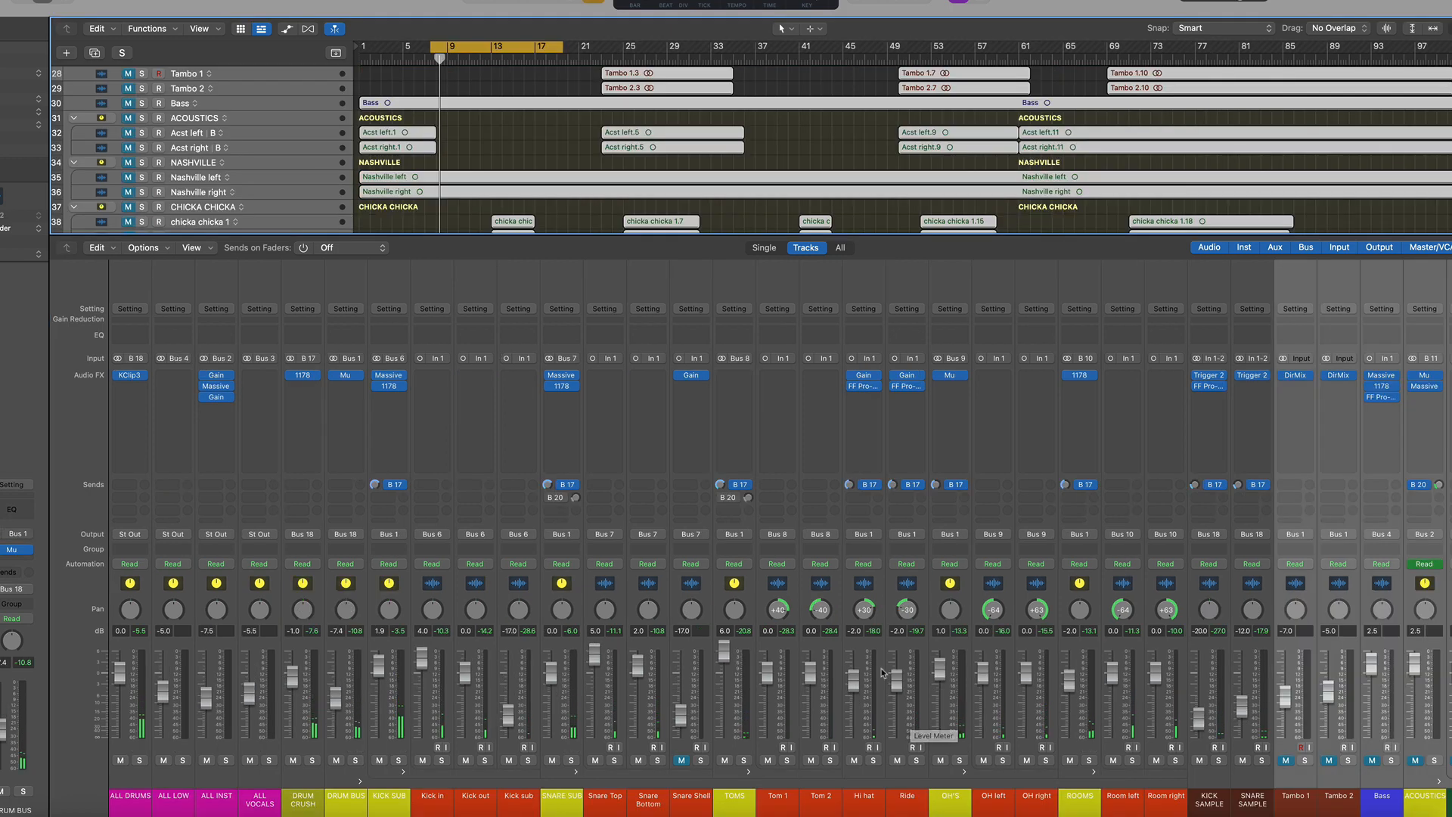
key(space)
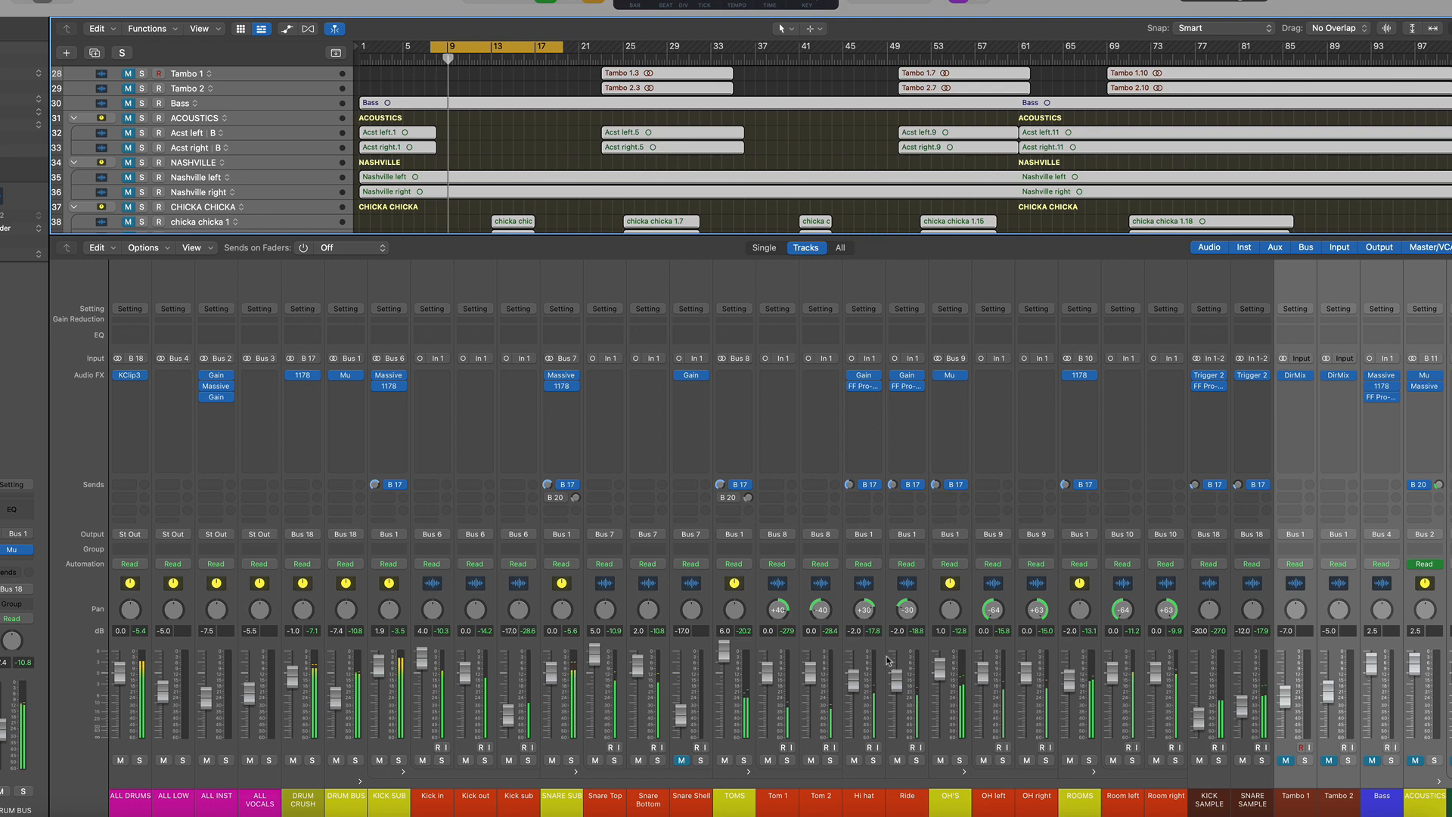
key(c)
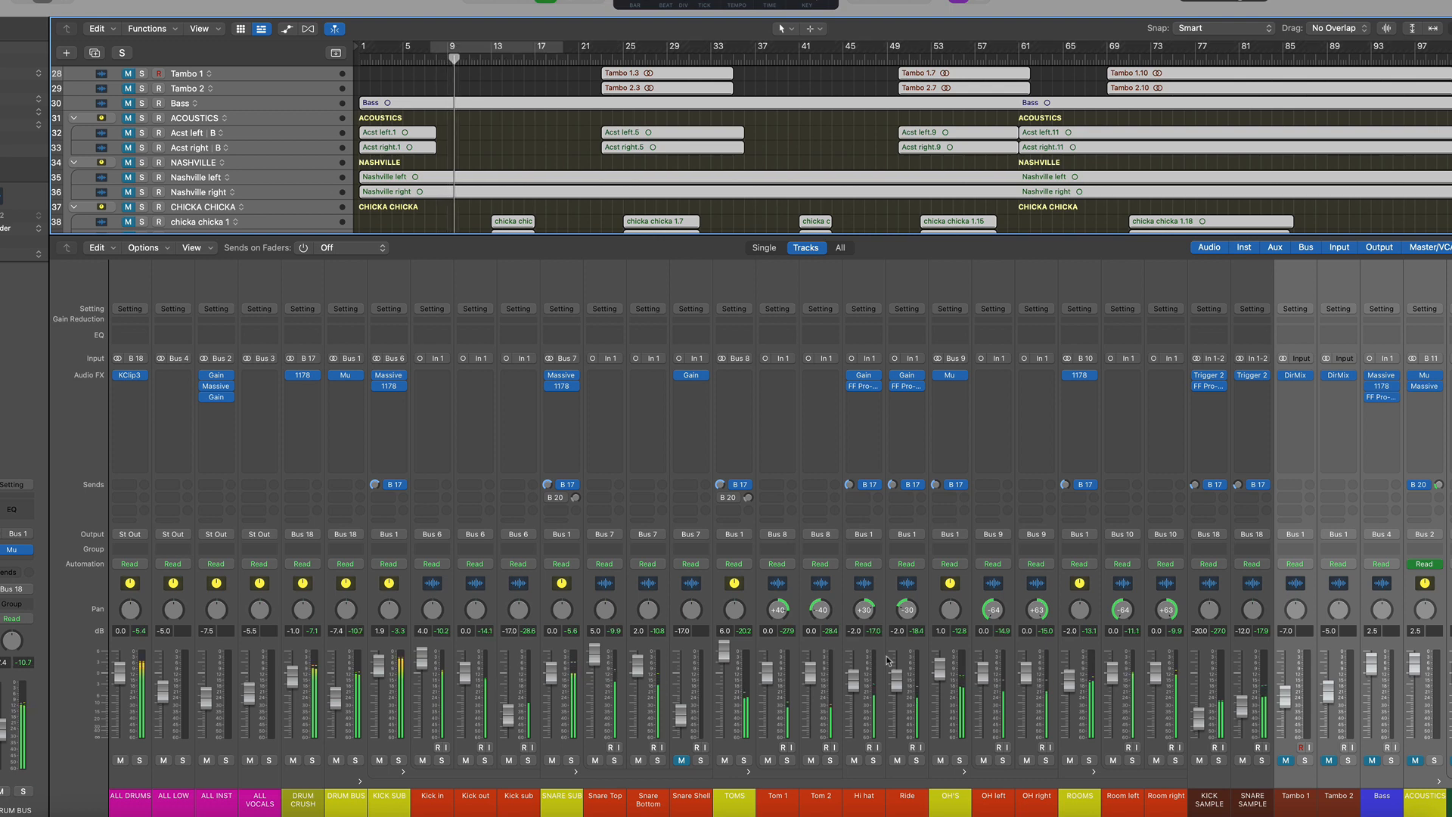
Audition the Kick Sample and Snare Sample channels by toggling their solos on and off
click(1218, 760)
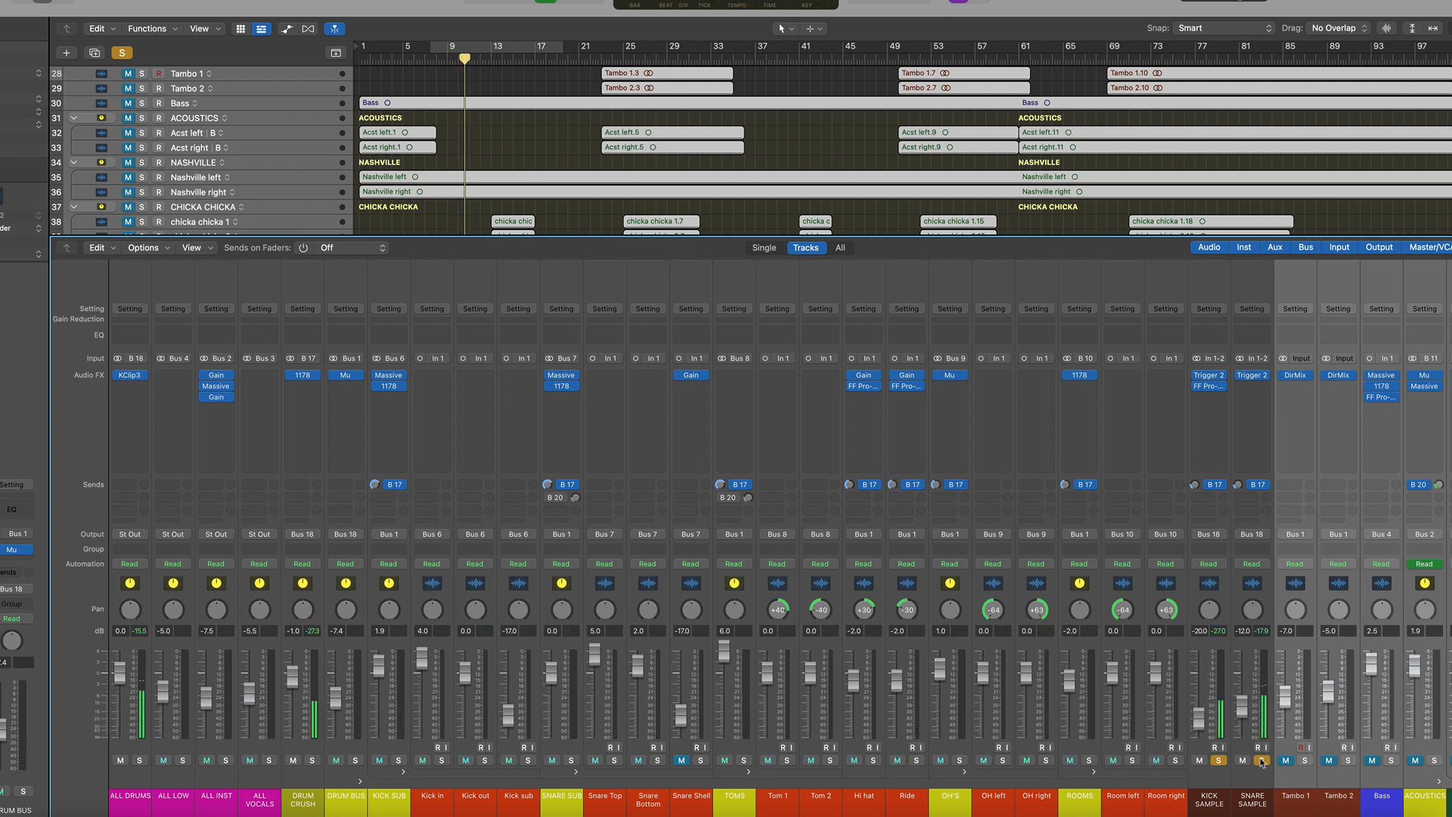
click(1261, 760)
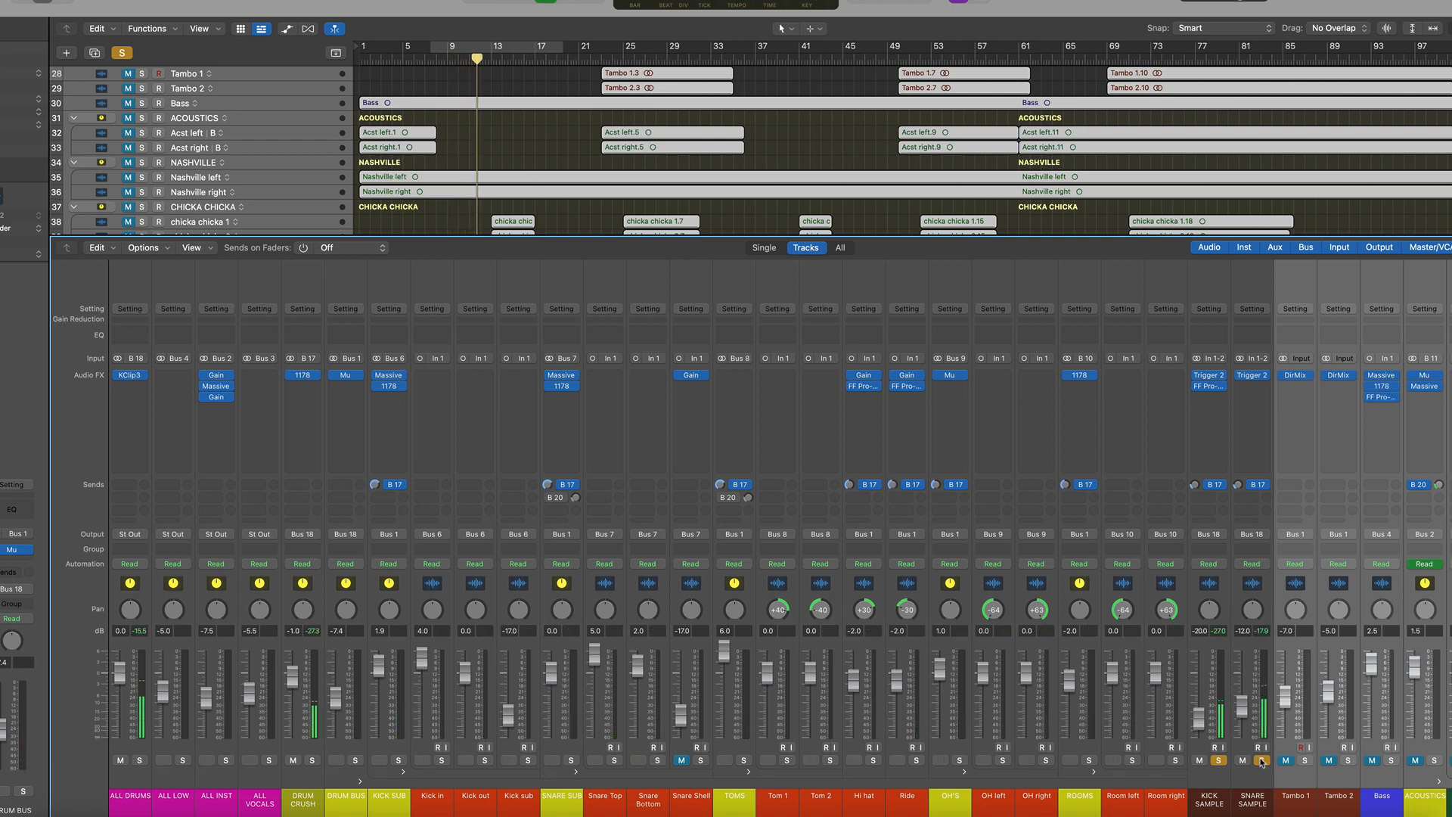
click(1218, 760)
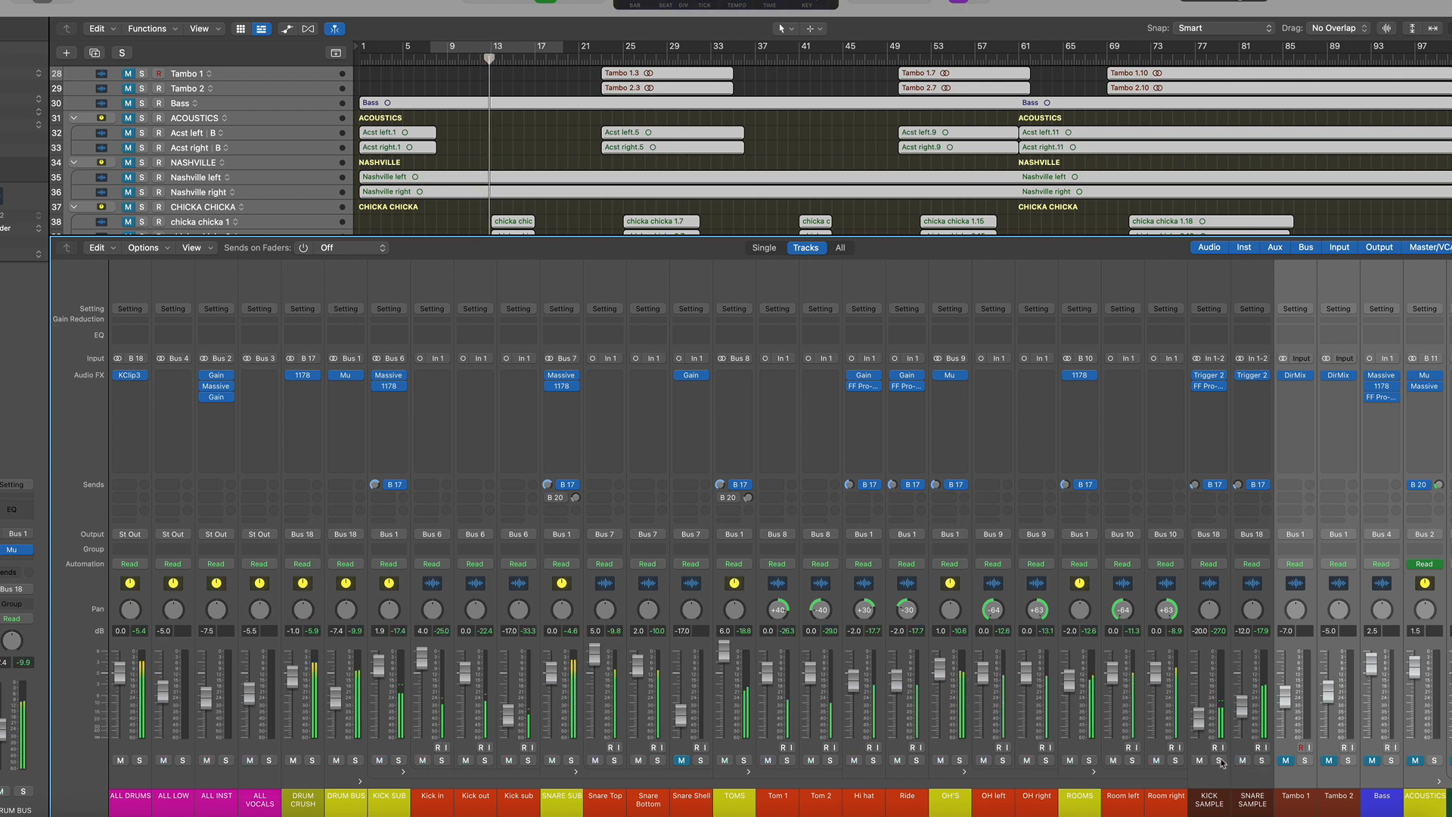
Select both sample channels and toggle their mute repeatedly to compare the drums with and without samples
drag(1240, 598, 1210, 605)
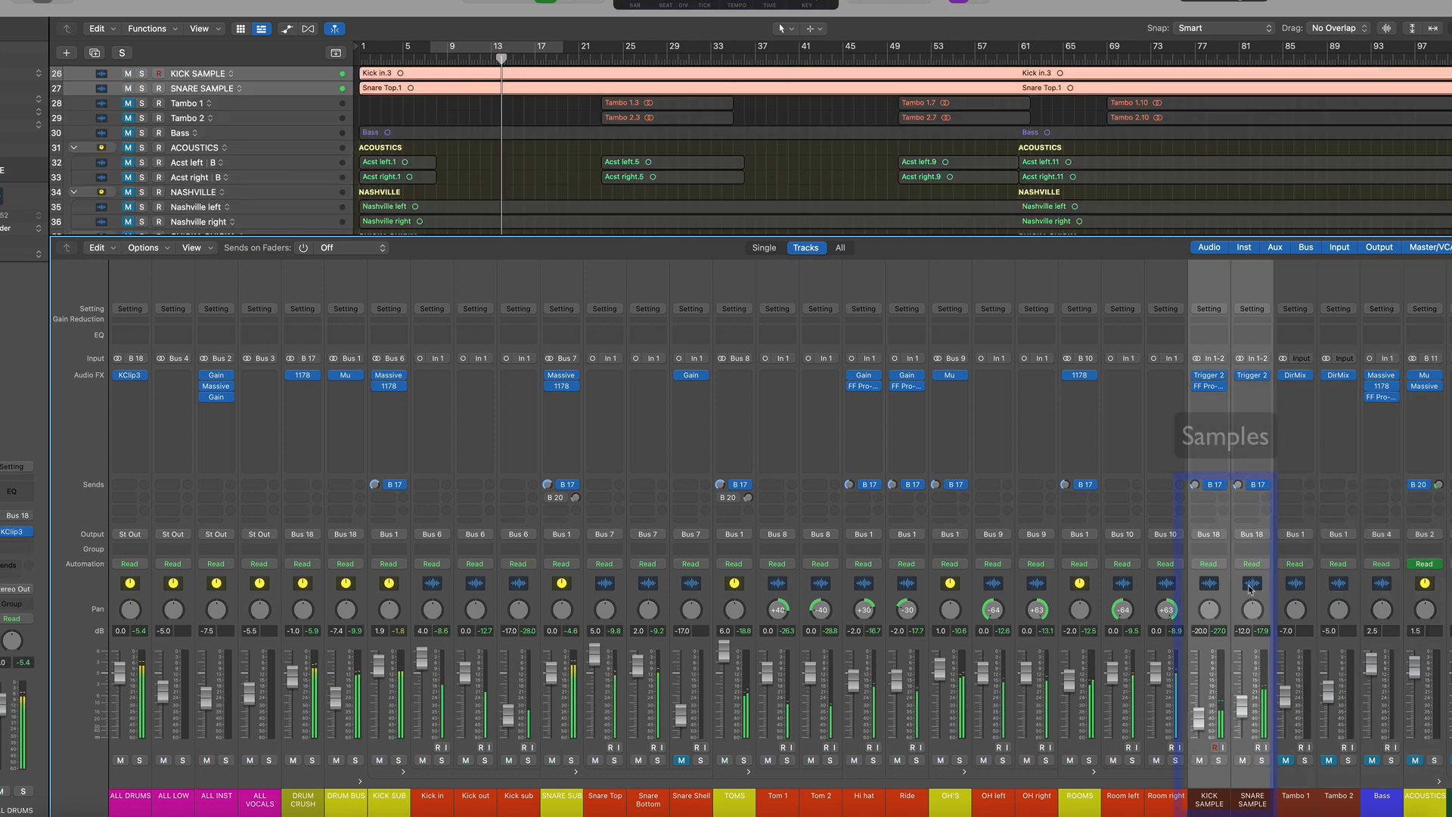
click(1201, 761)
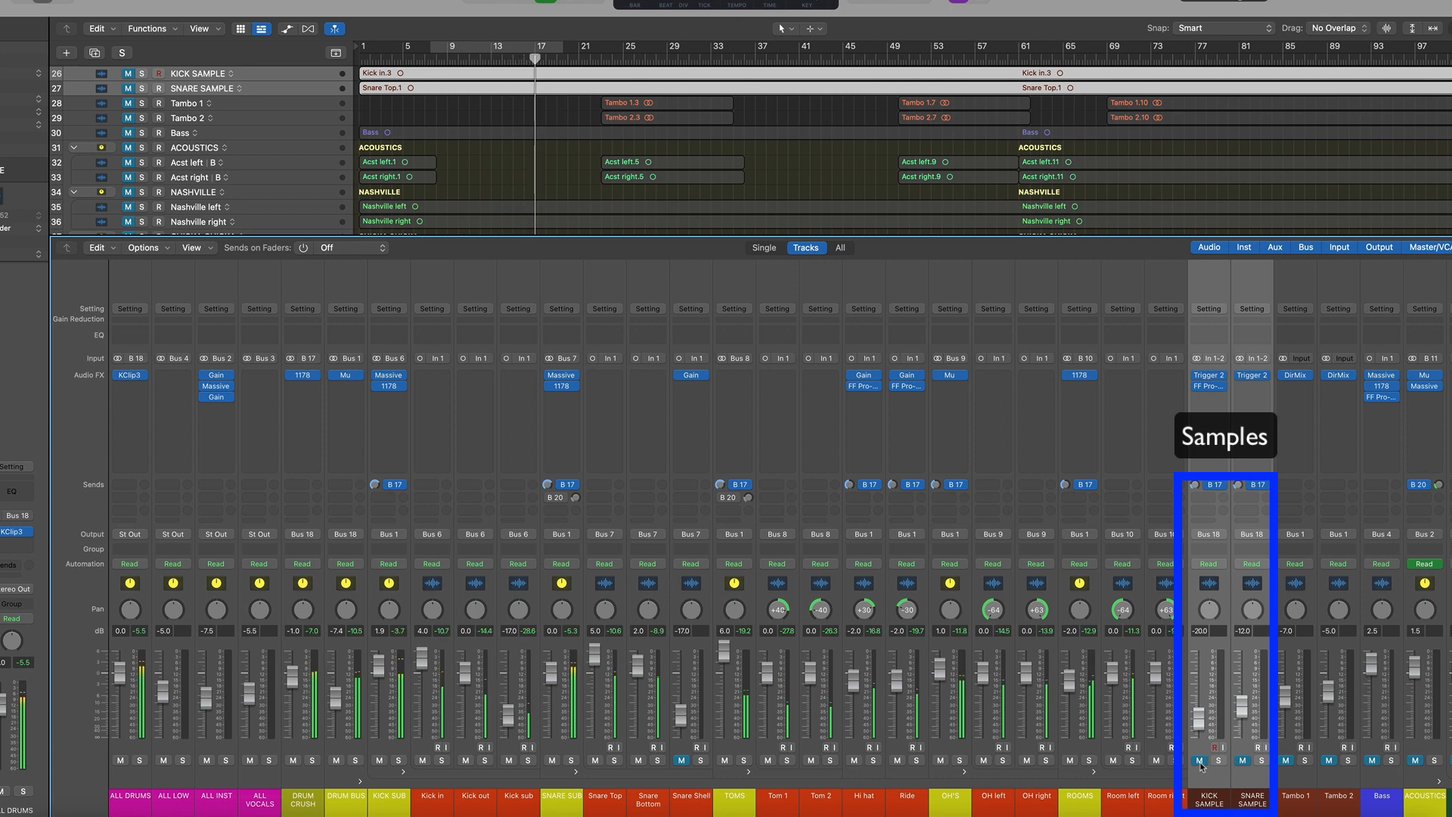
click(1199, 761)
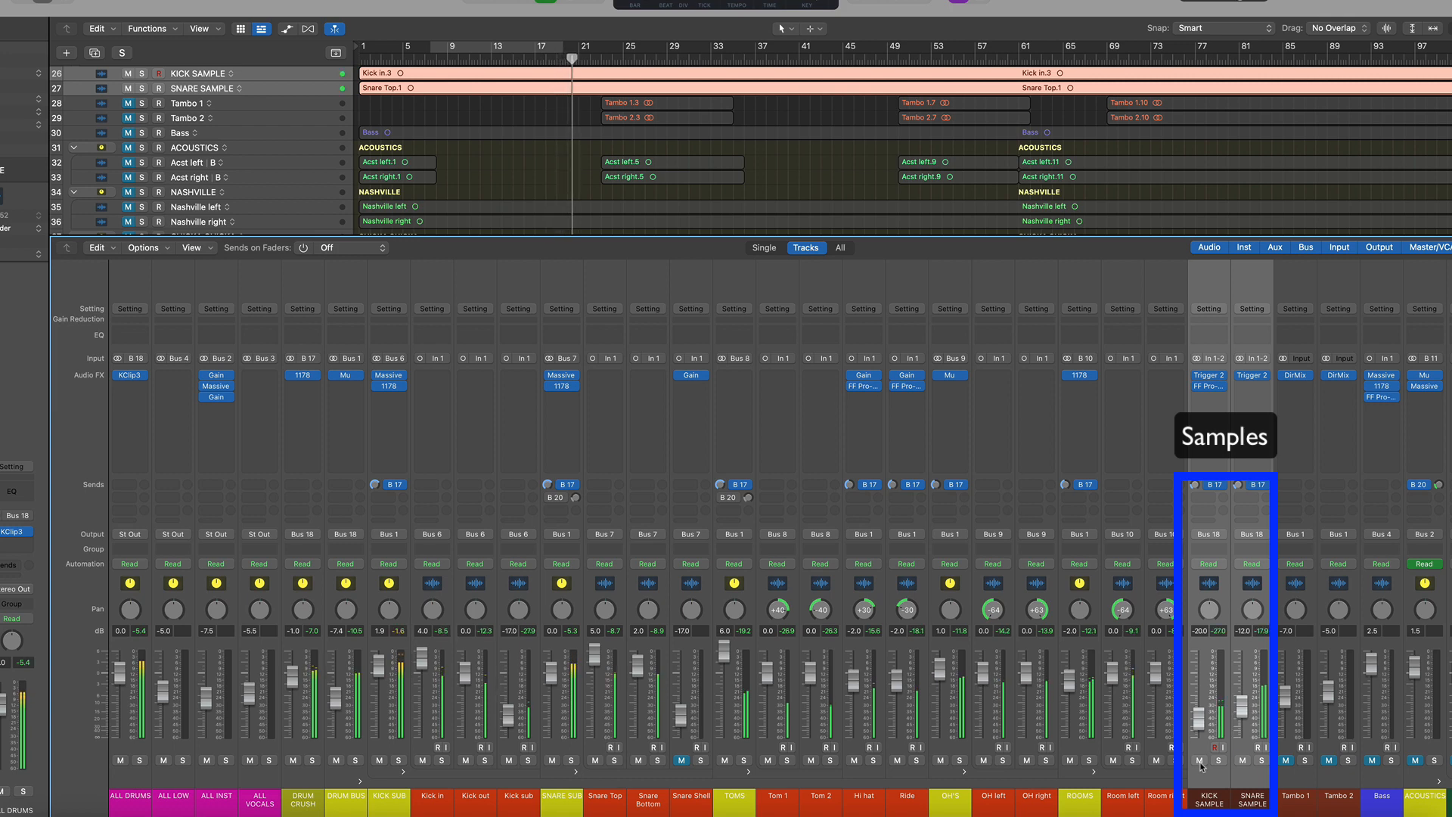
click(1199, 762)
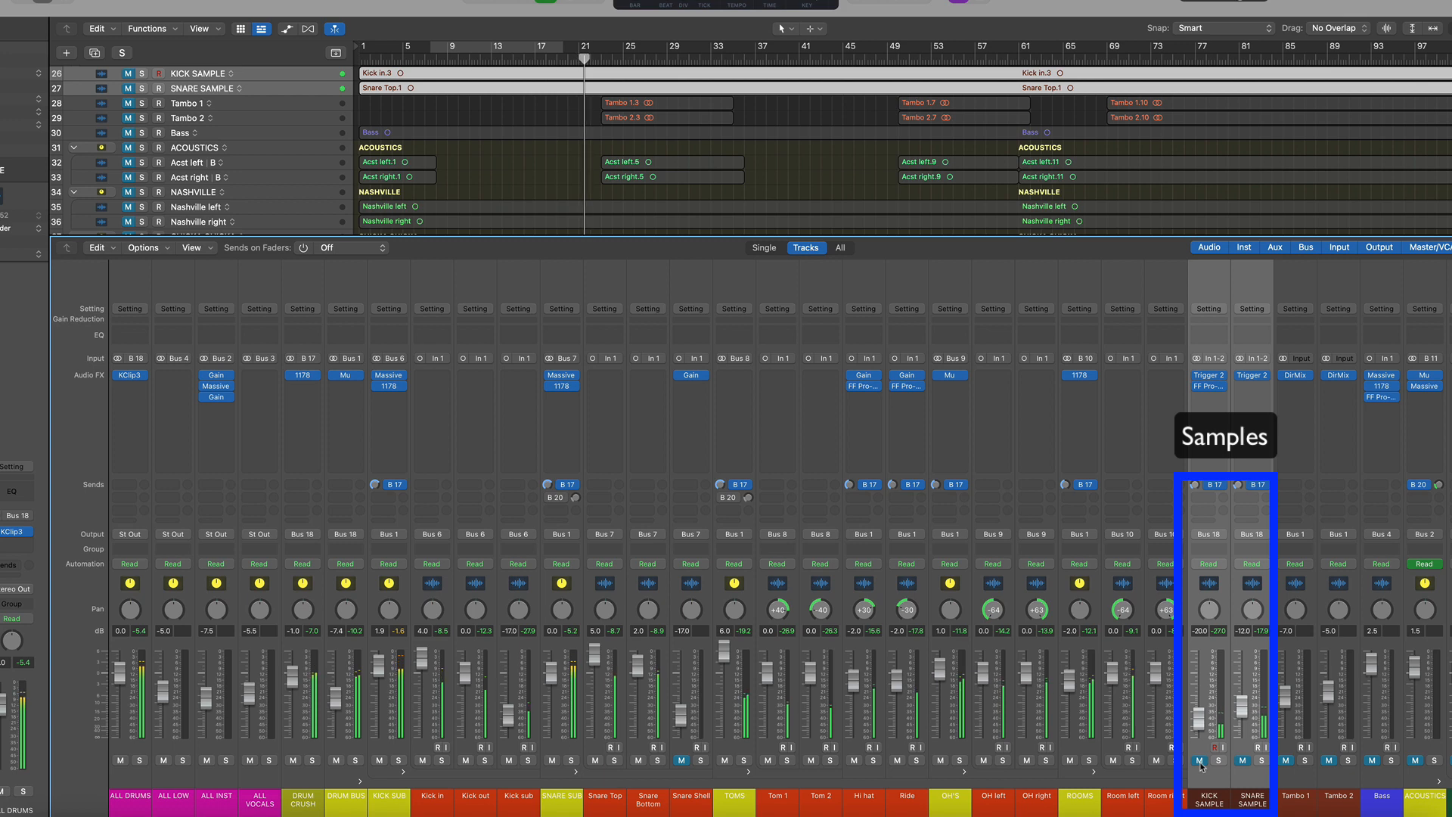
click(1199, 762)
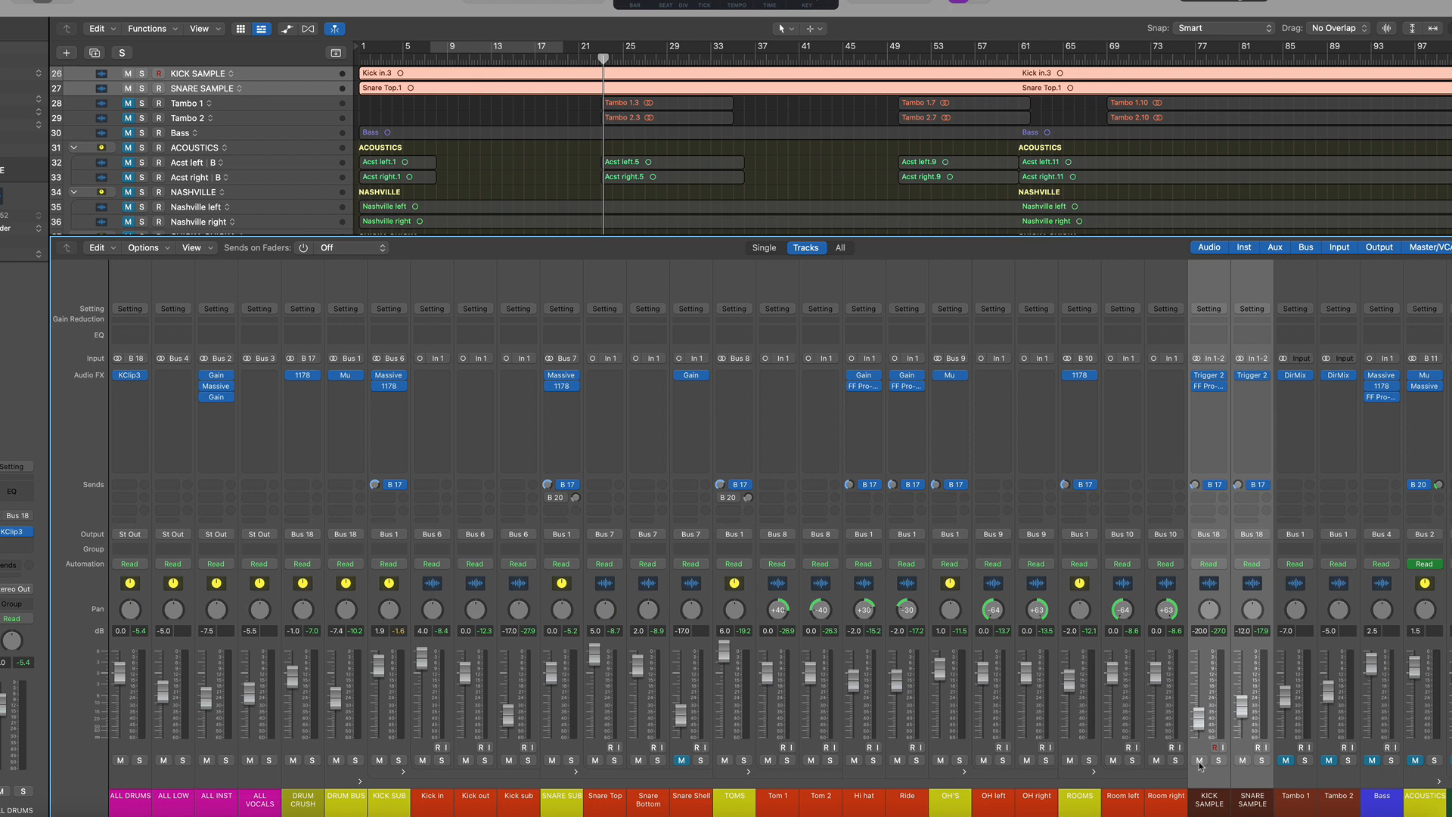
click(1199, 760)
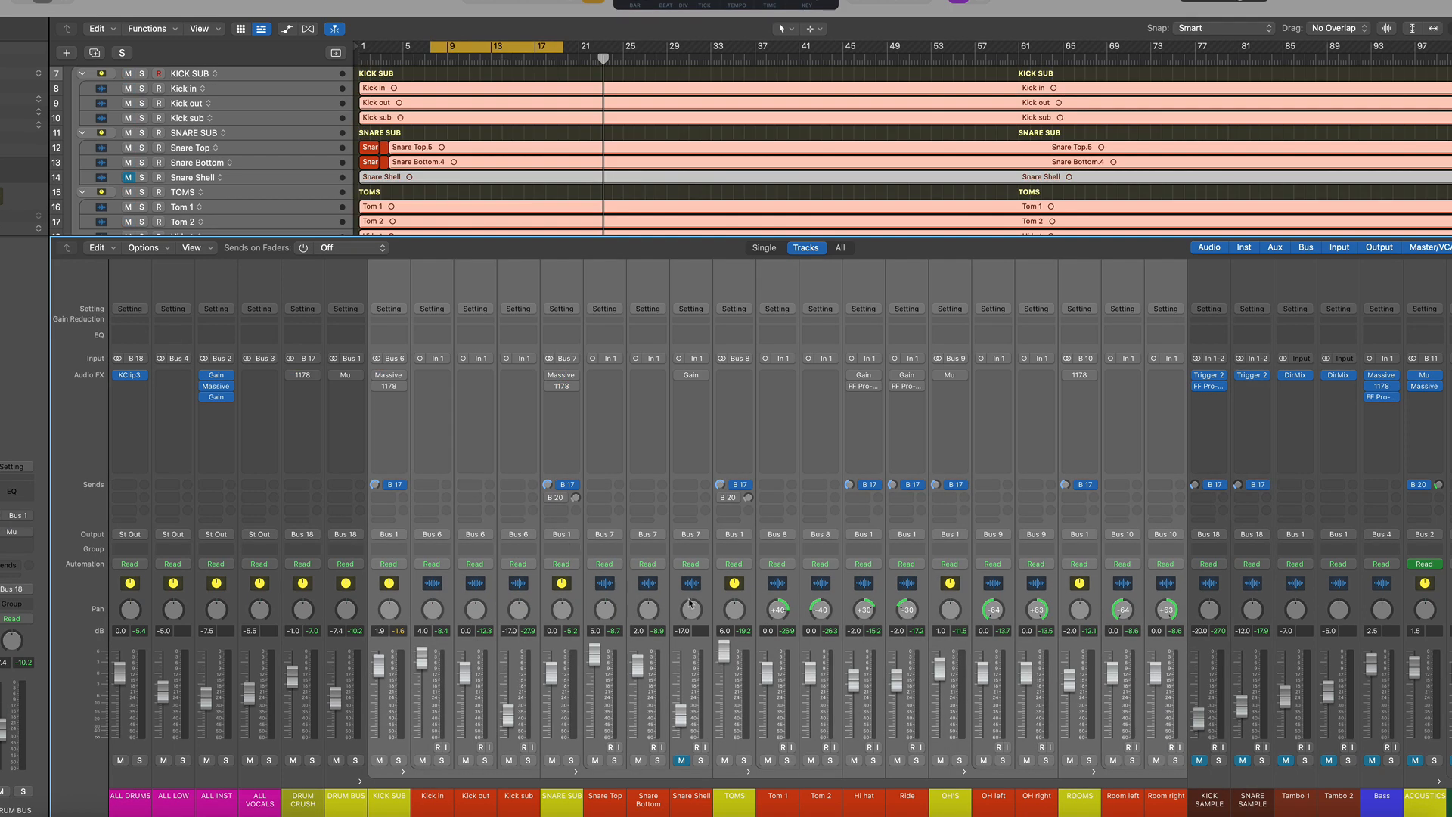
Stop playback, then select and solo the OH's channel
click(774, 589)
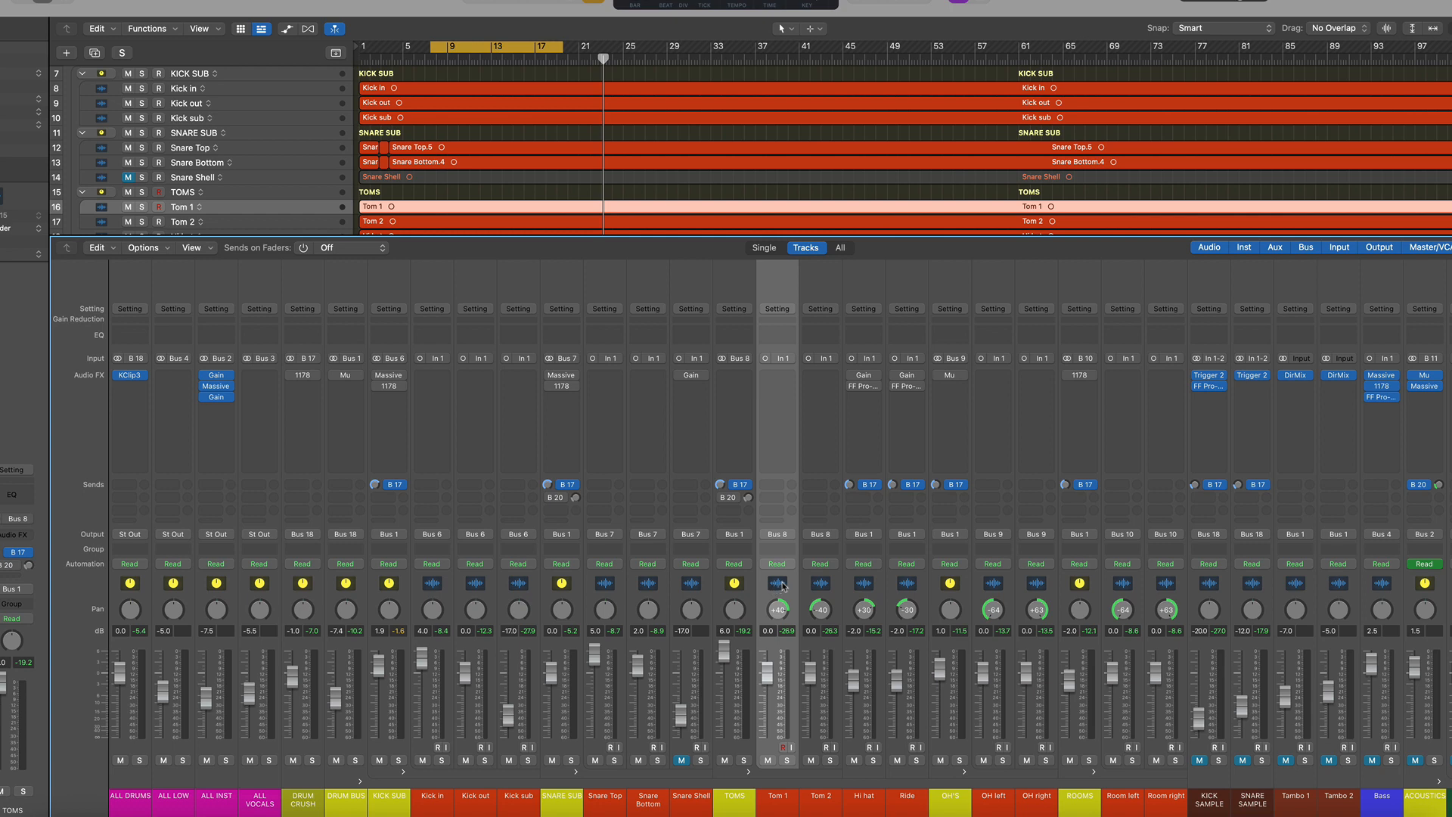
key(space)
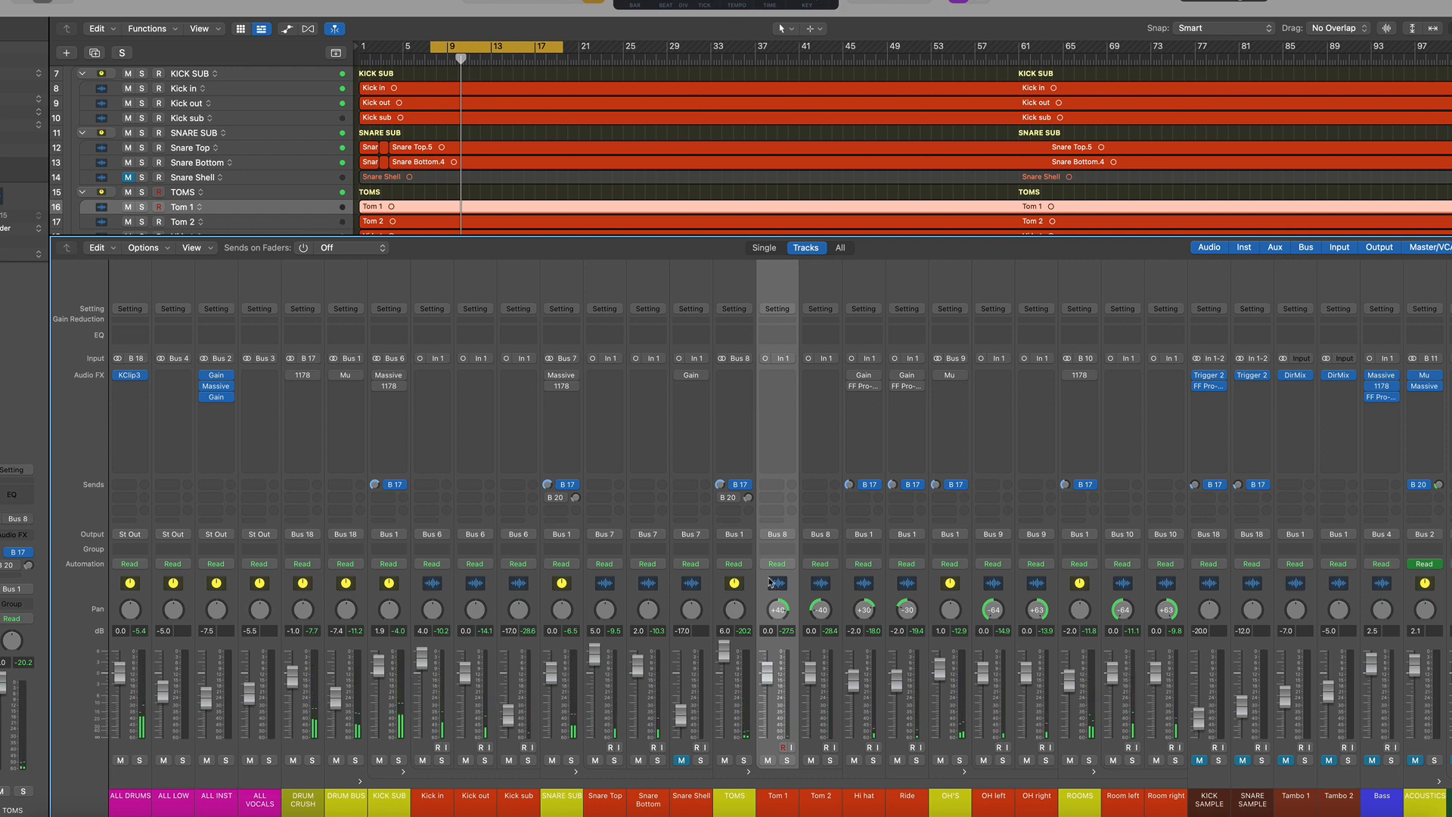
click(959, 591)
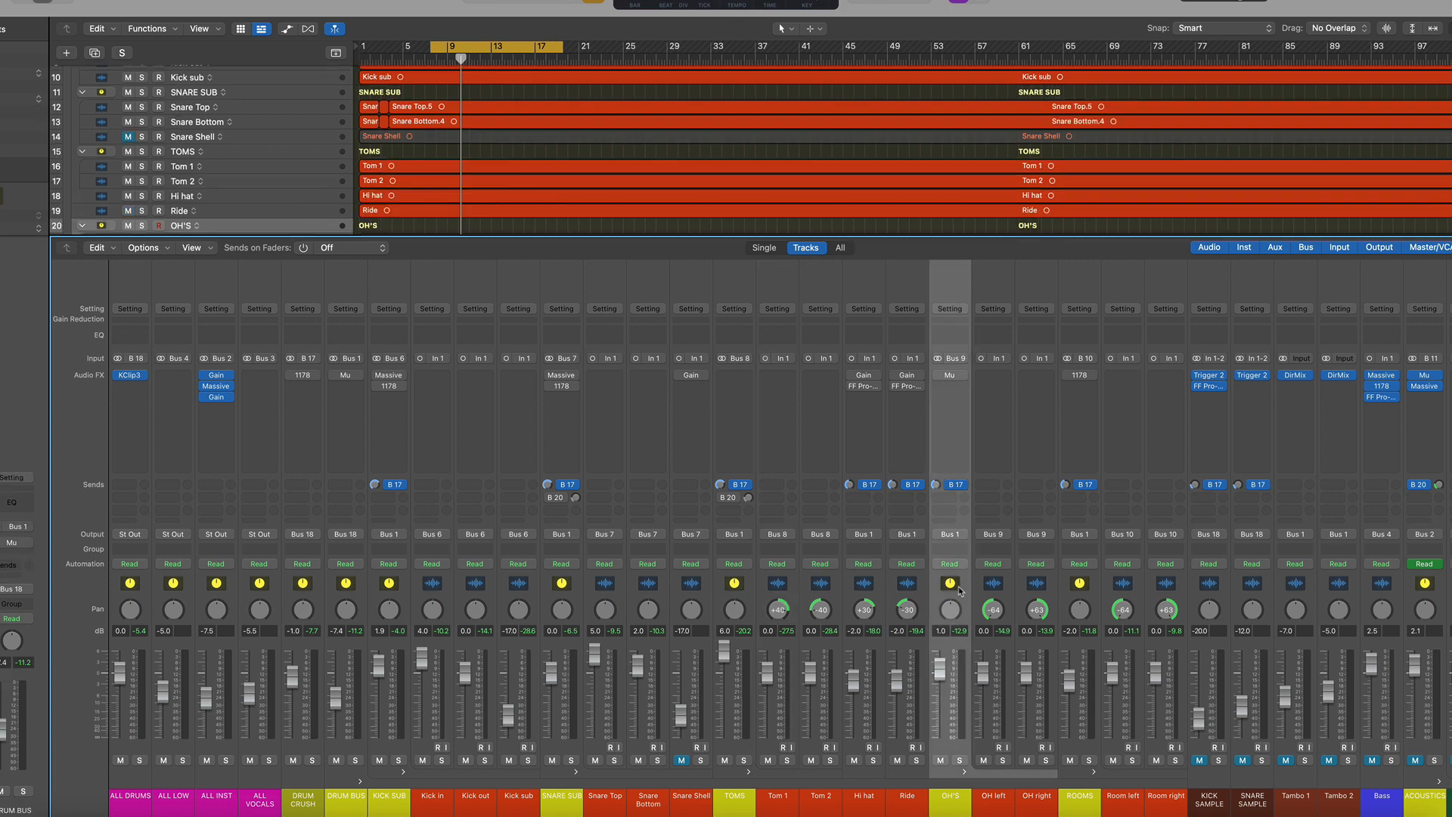
click(959, 761)
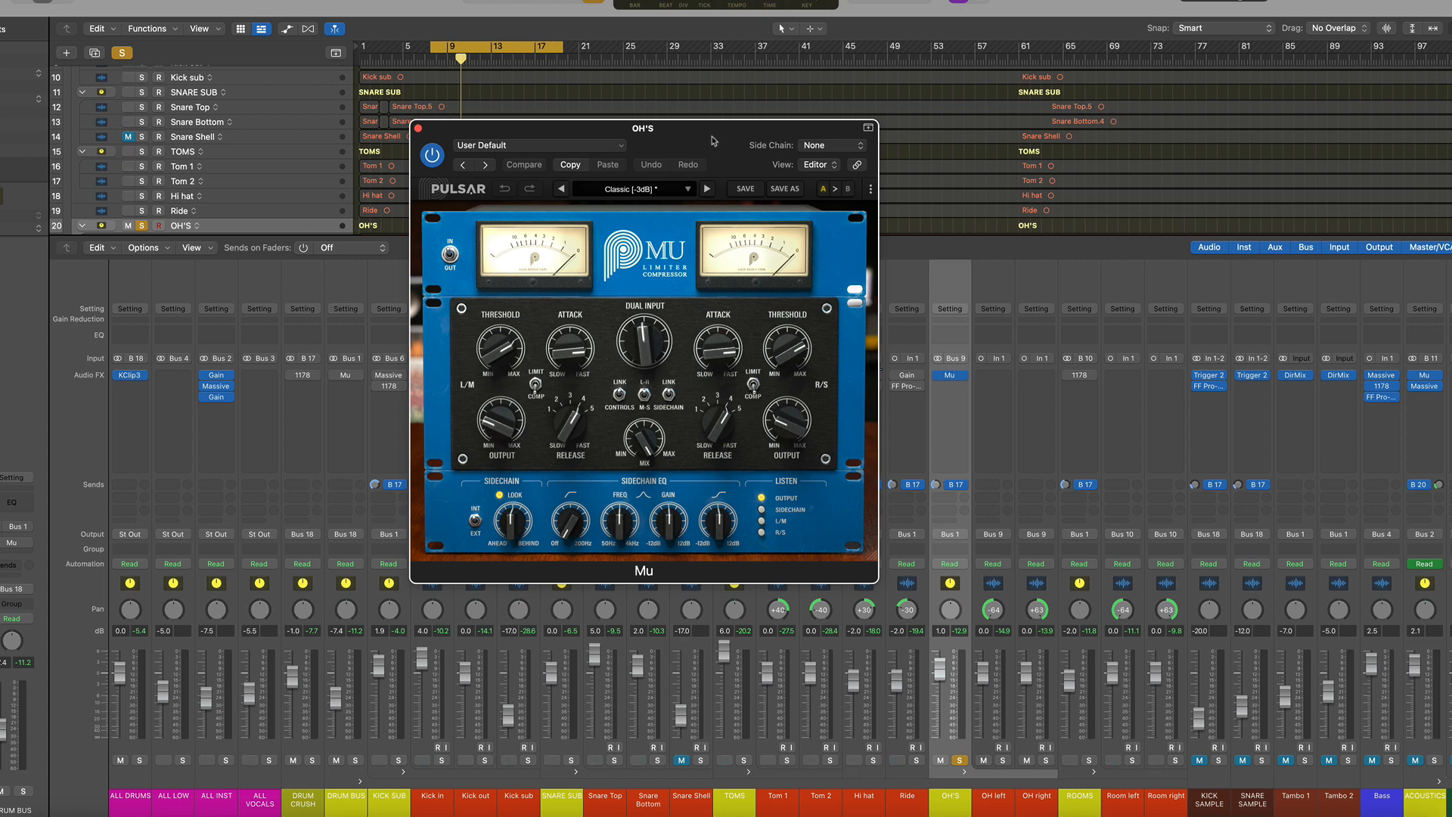
Reposition the OH's Mu compressor window, play the song while viewing it, and close it
drag(714, 139, 915, 127)
key(space)
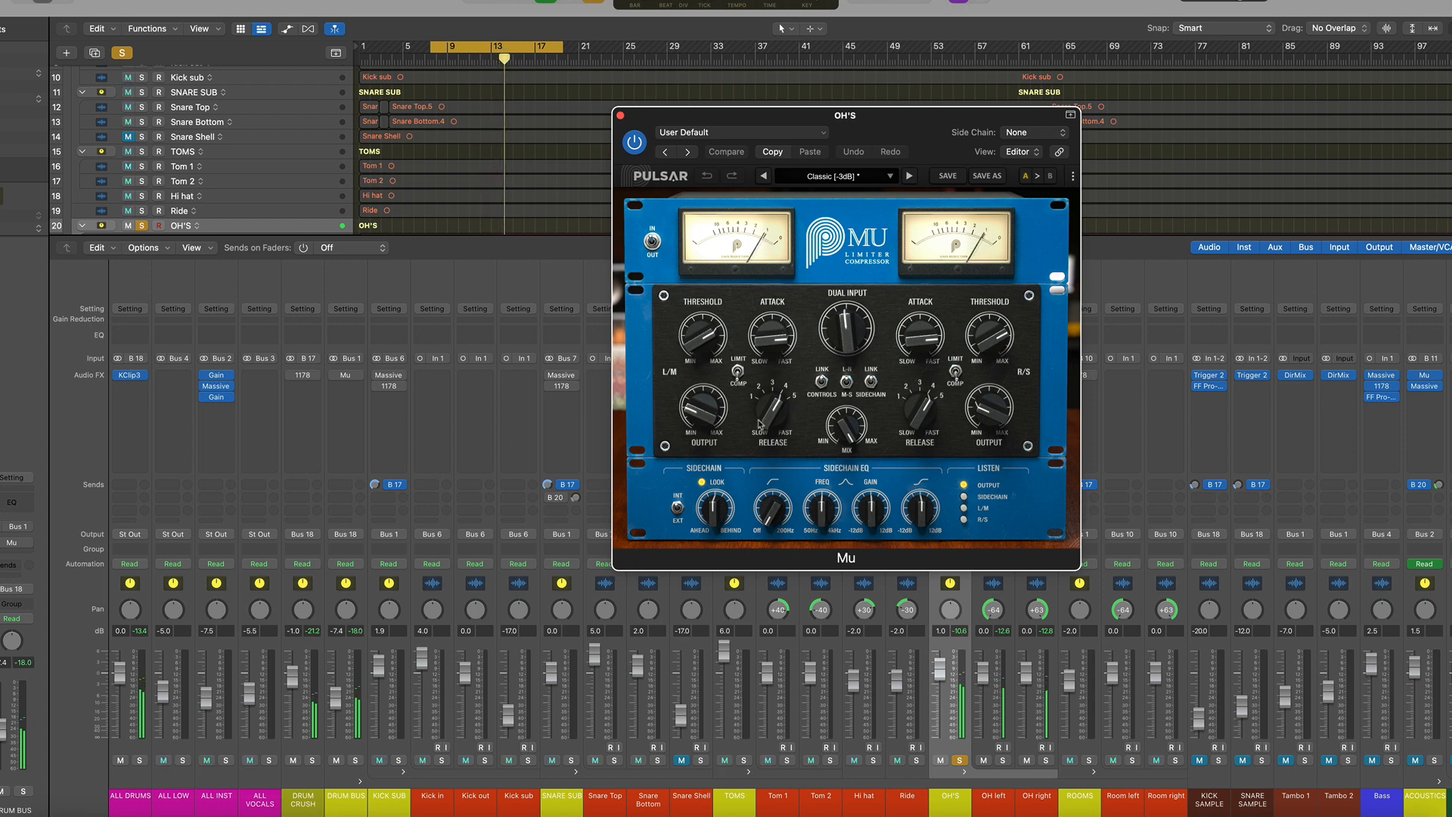
click(621, 114)
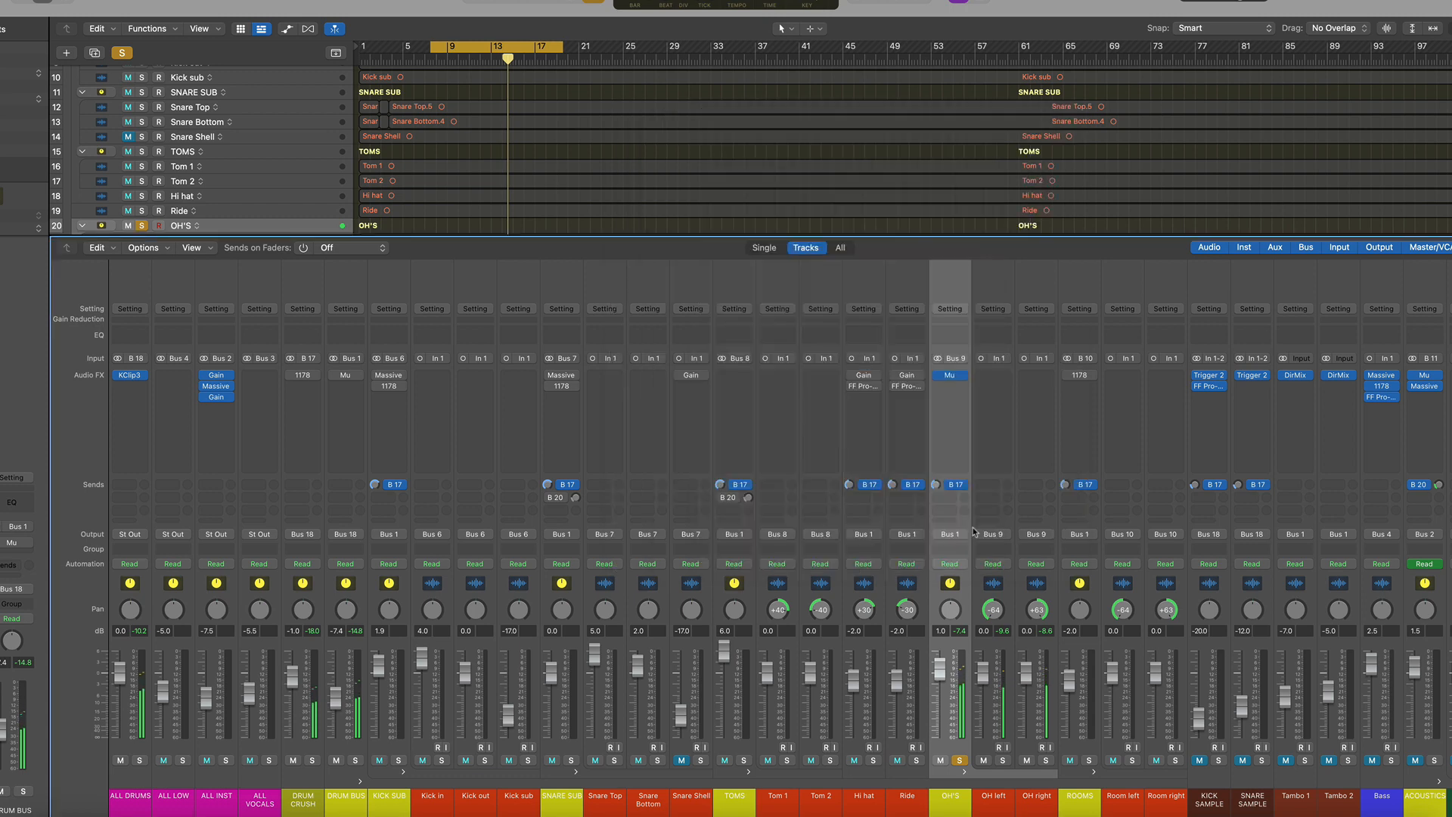
Move the solo from the OH's to the ROOMS channel, play, and open the ROOMS 1178 plugin
click(958, 760)
click(1089, 760)
click(1089, 585)
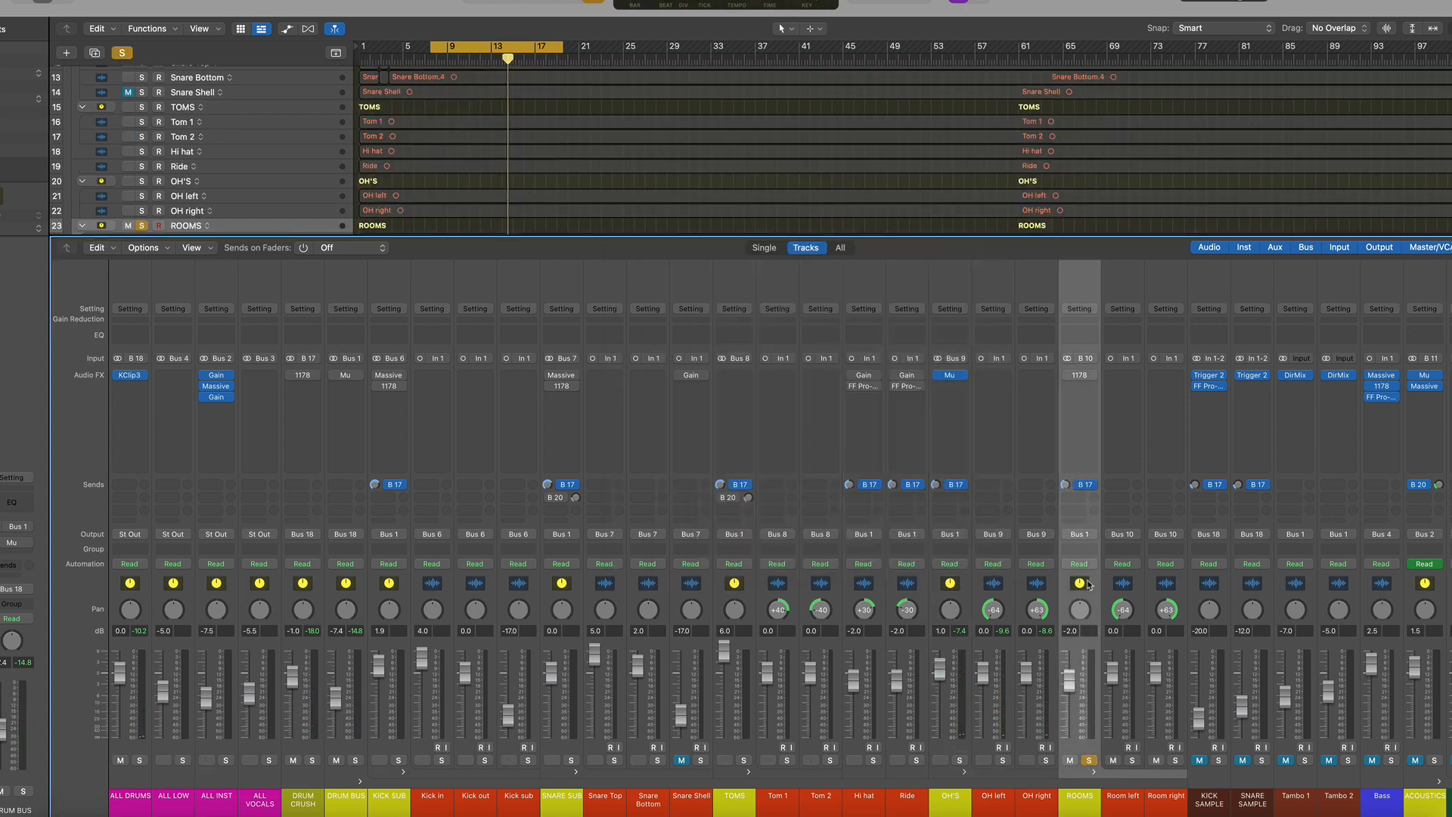
key(space)
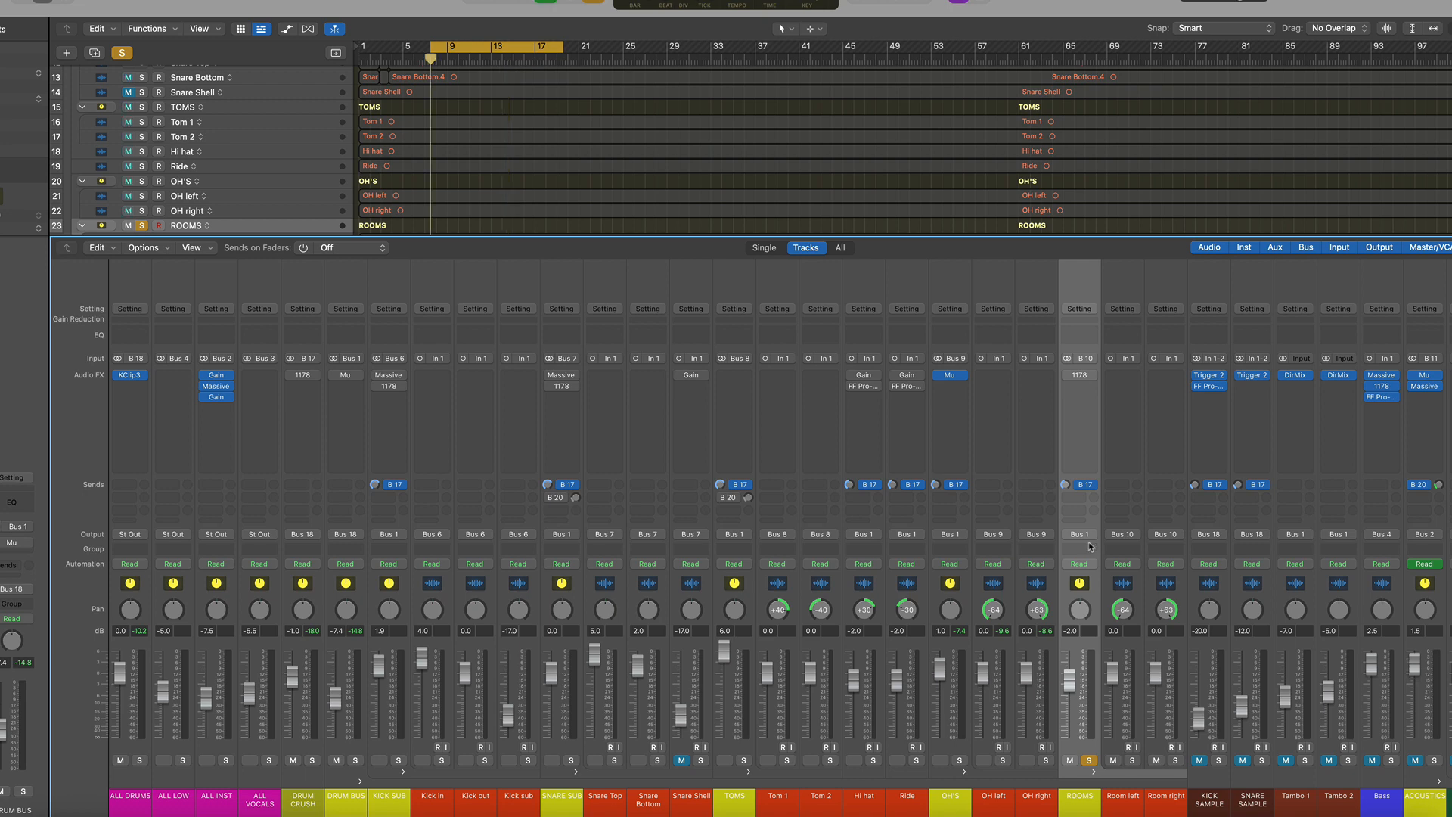
click(1067, 375)
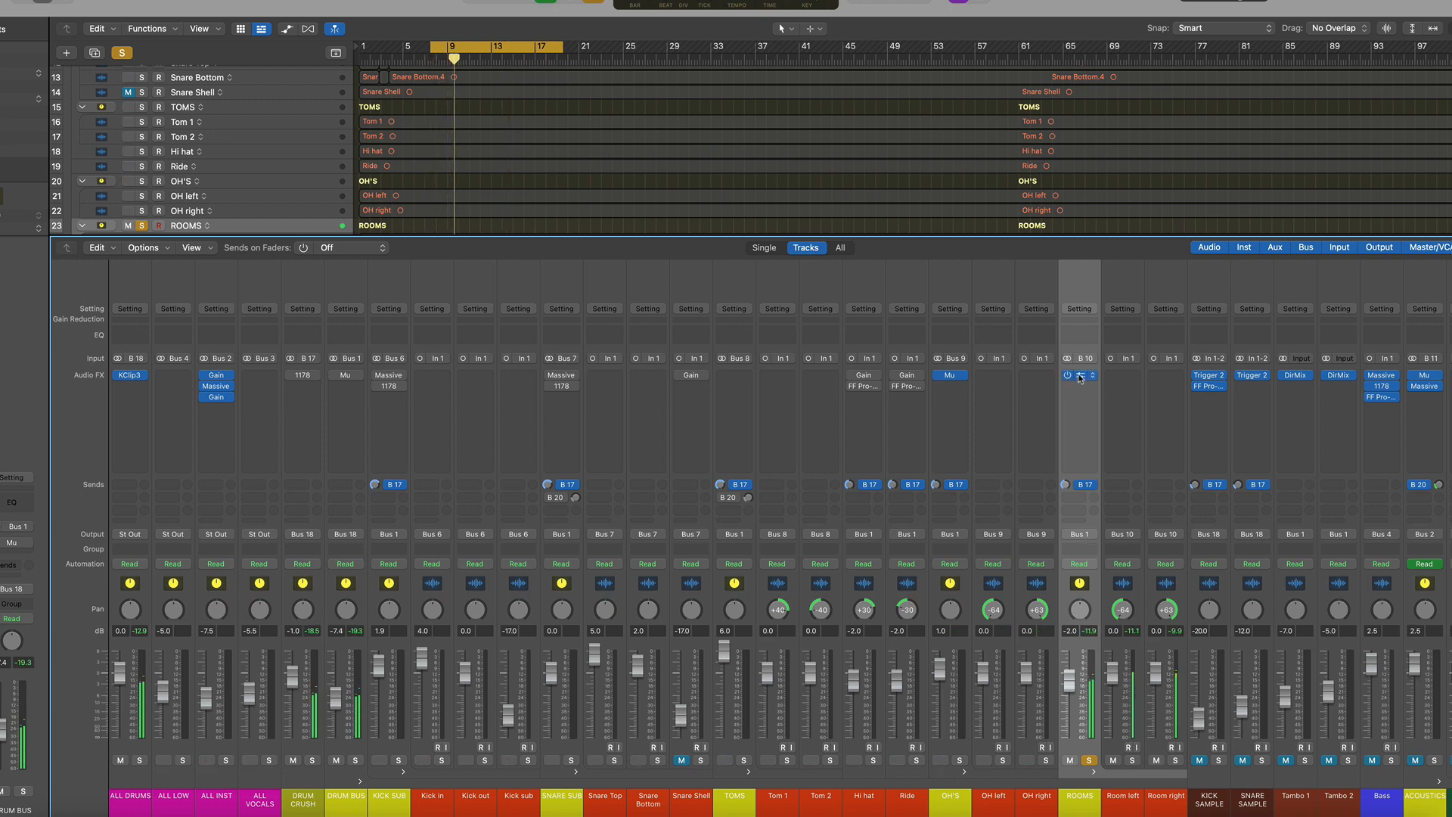
click(1078, 377)
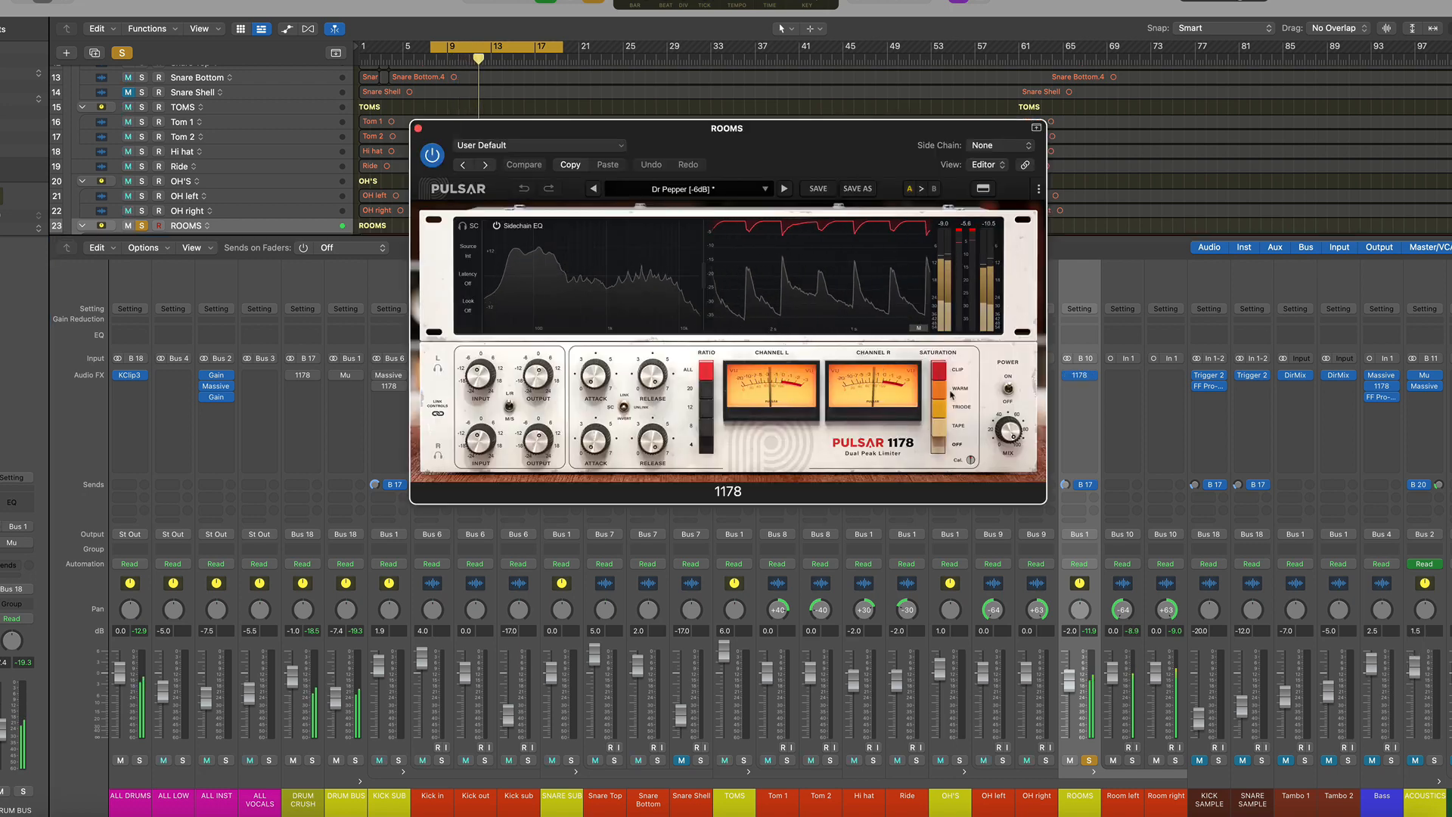
Toggle the ROOMS channel's 1178 compressor on and off to compare, then stop playback and close its window
click(1008, 390)
click(1008, 390)
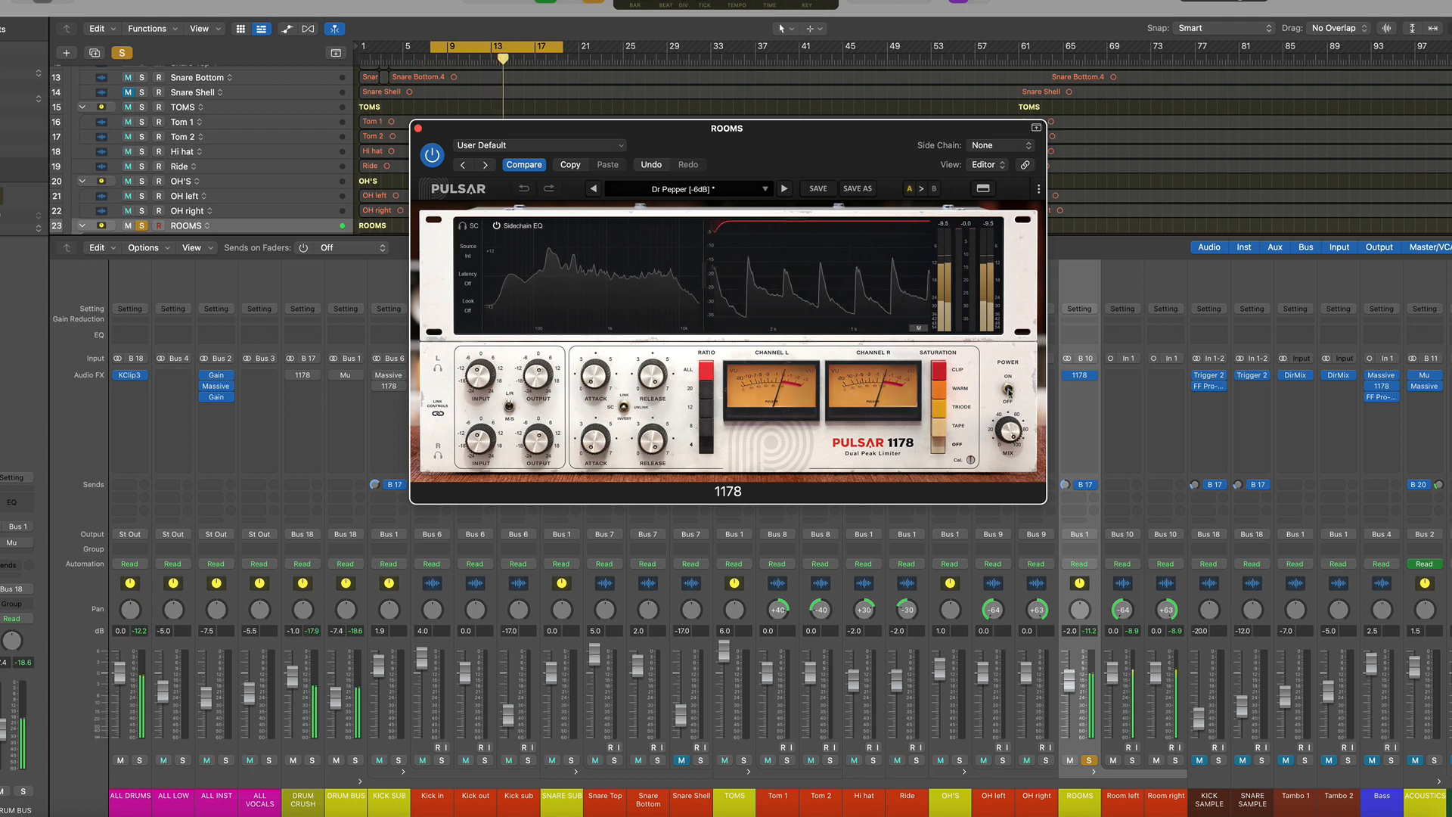
click(1008, 390)
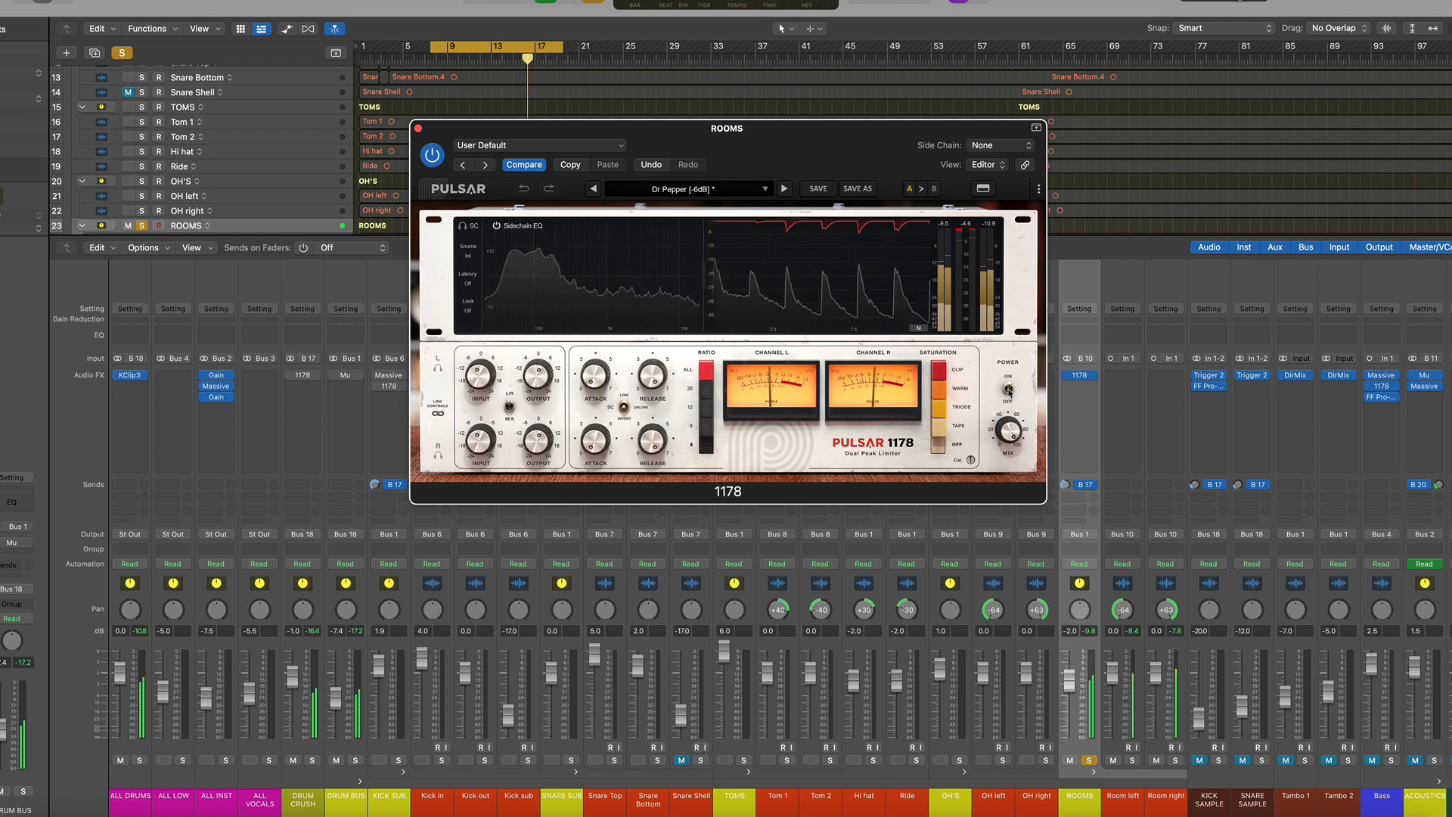
key(space)
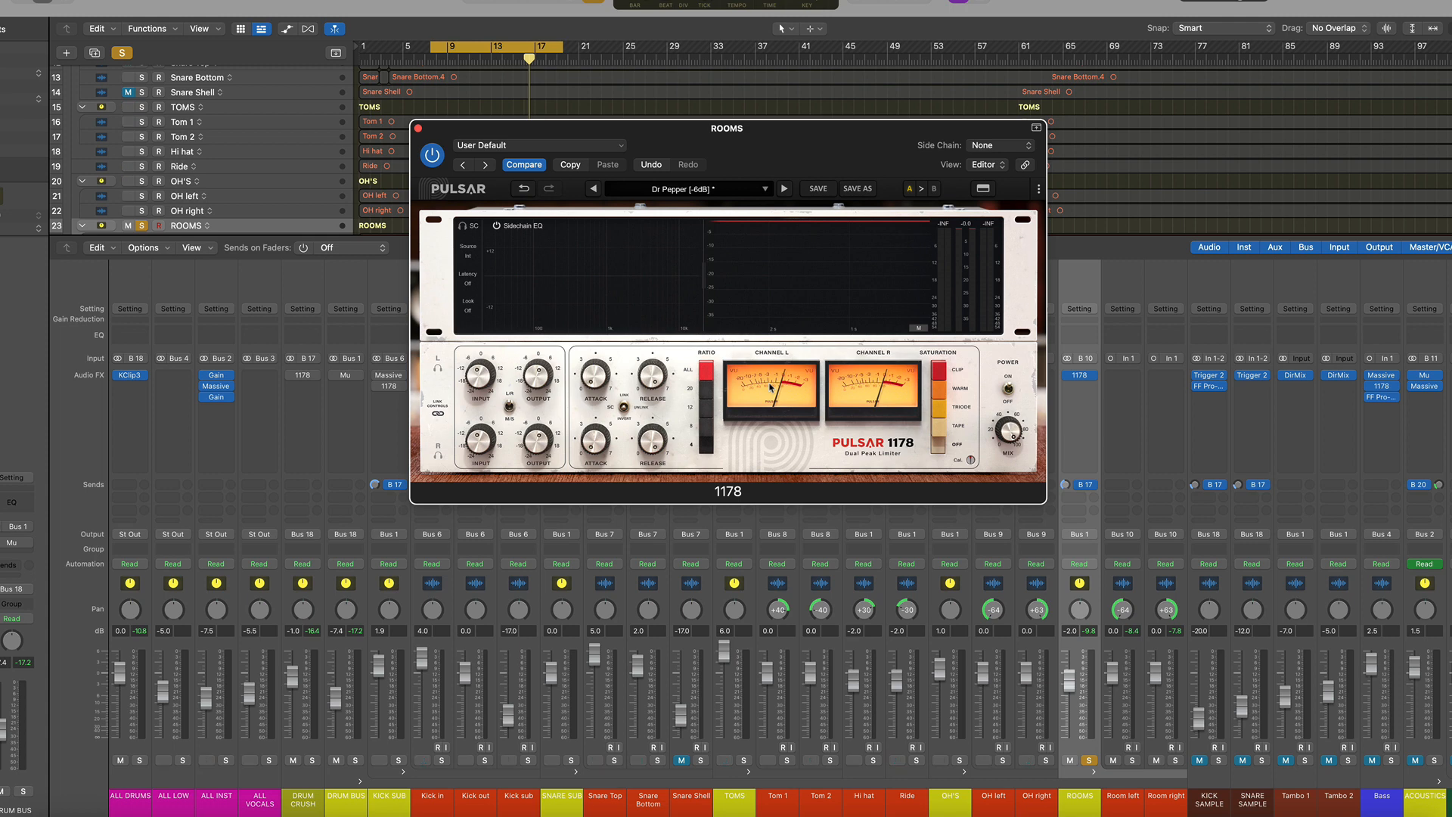
click(418, 128)
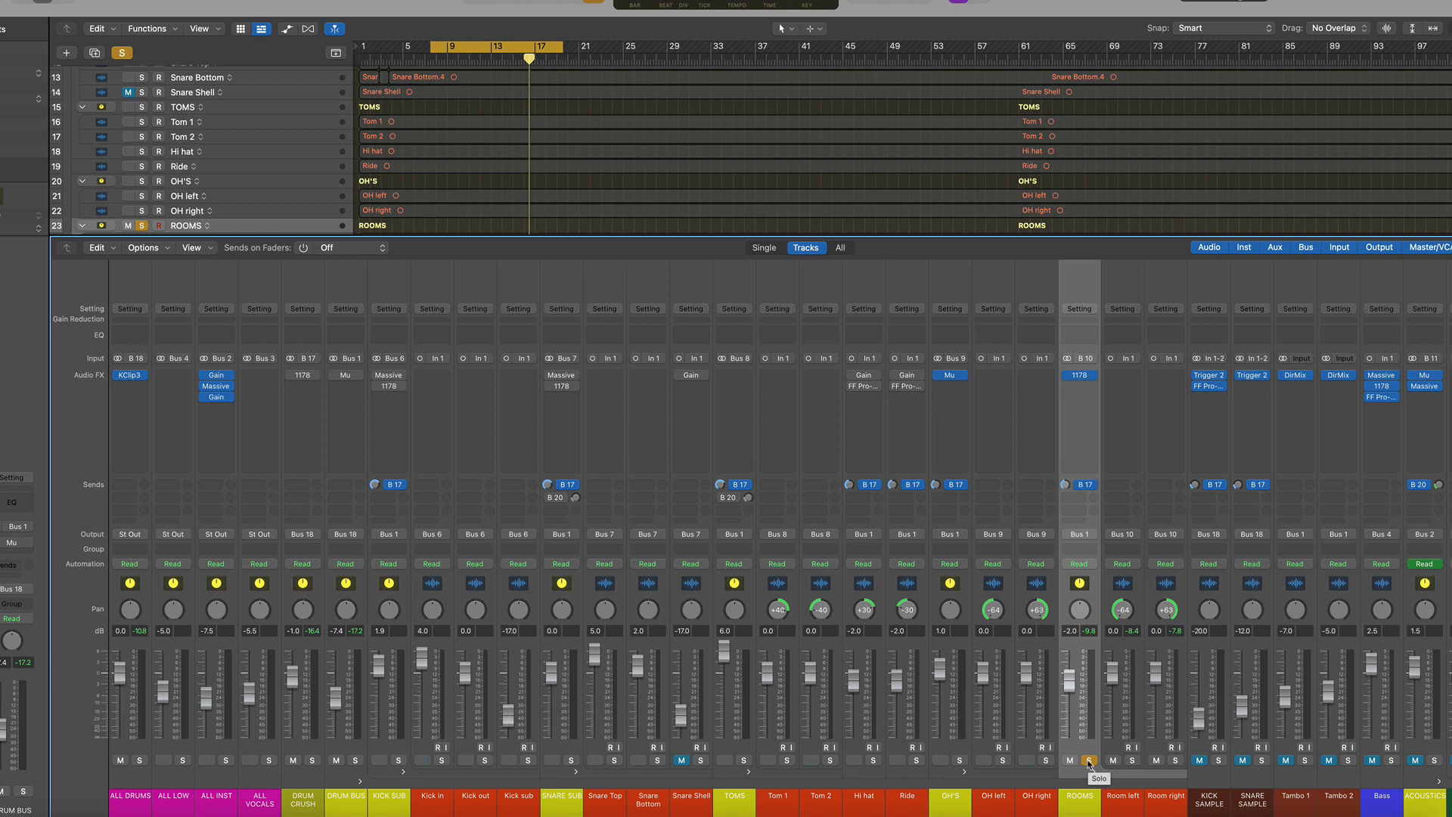
Unsolo ROOMS, solo the OH's and ROOMS channels together and play, then unsolo the OH's
click(1089, 760)
click(1006, 578)
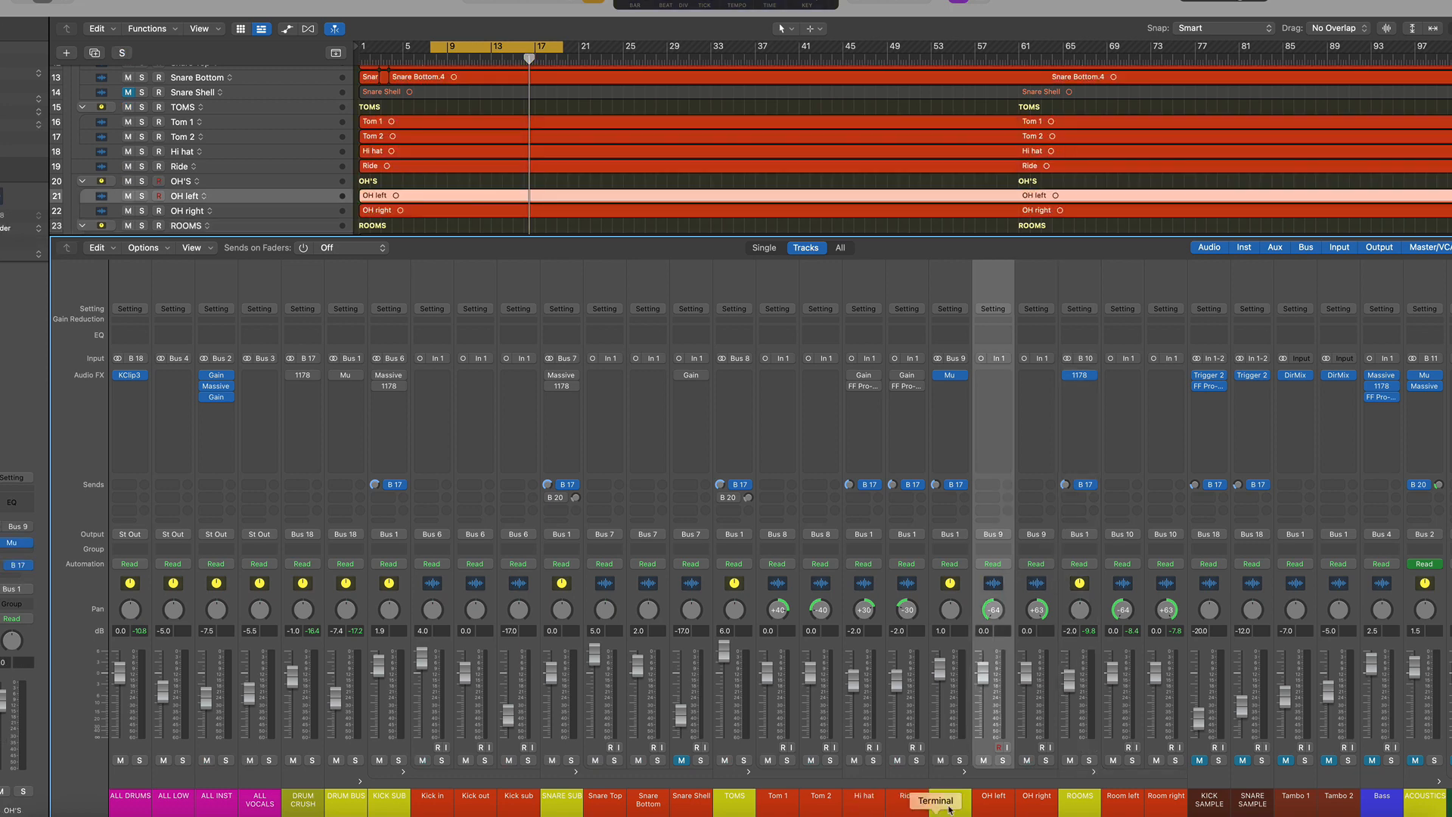
click(959, 760)
click(1089, 760)
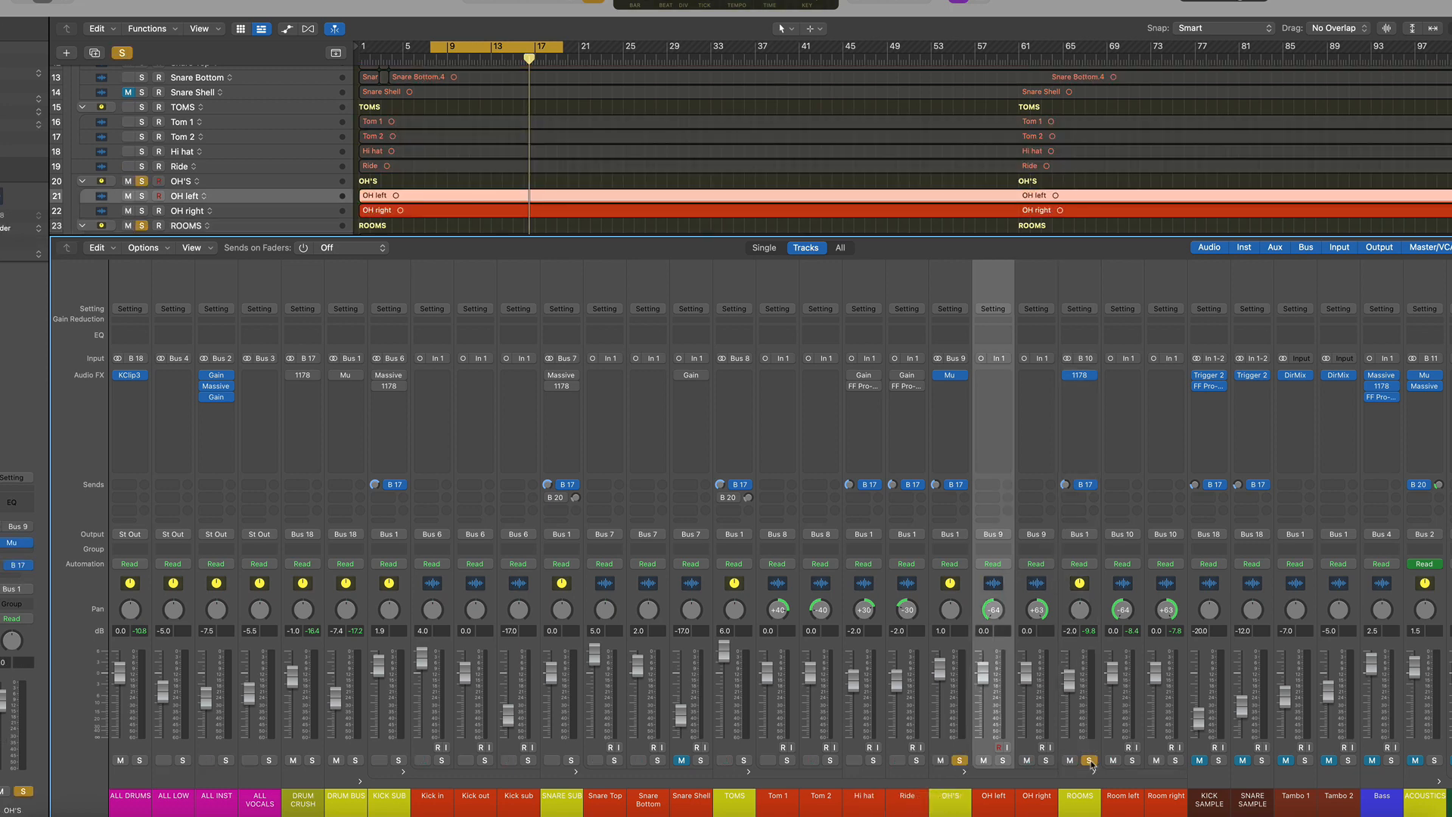
key(space)
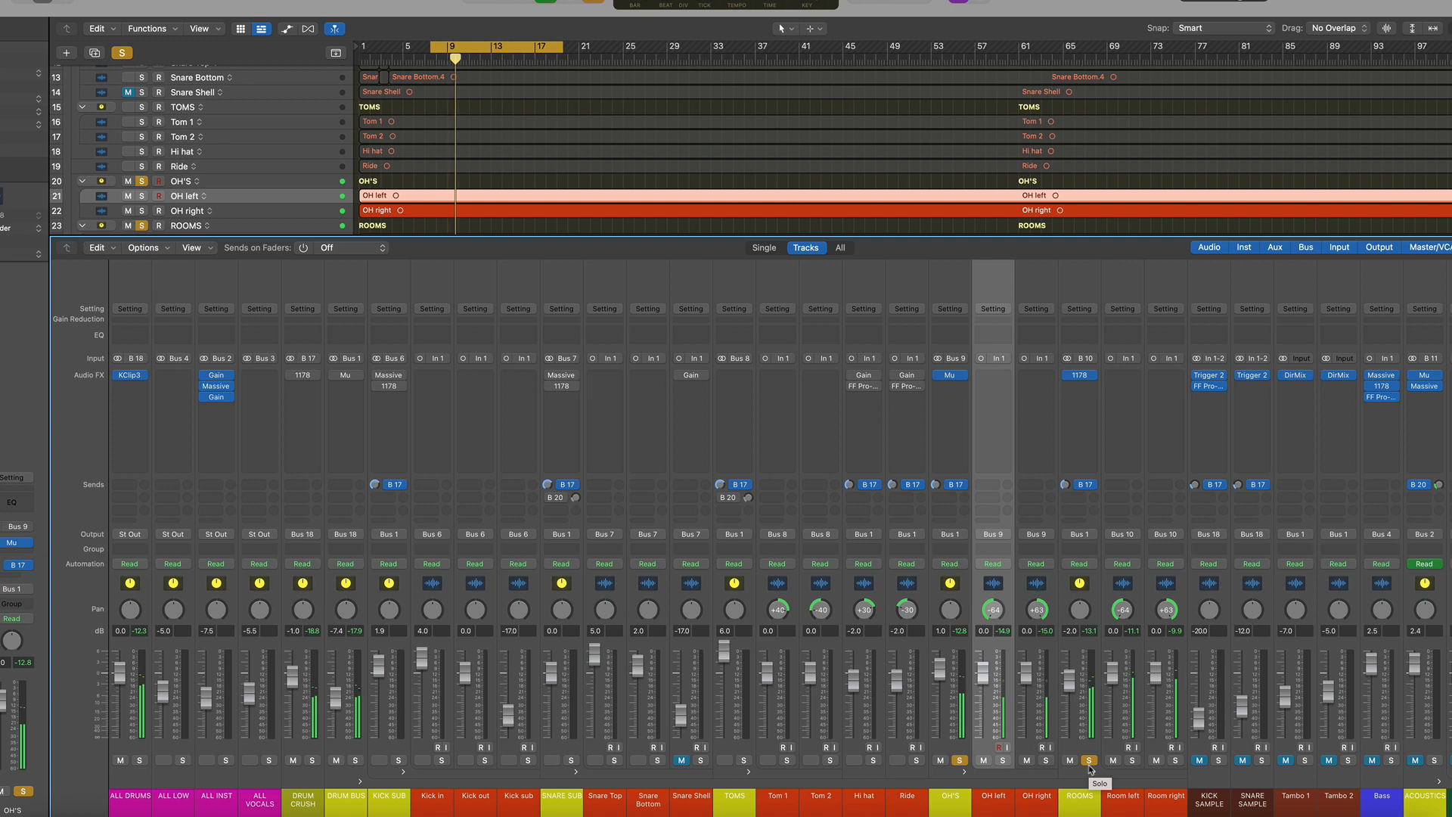
click(960, 760)
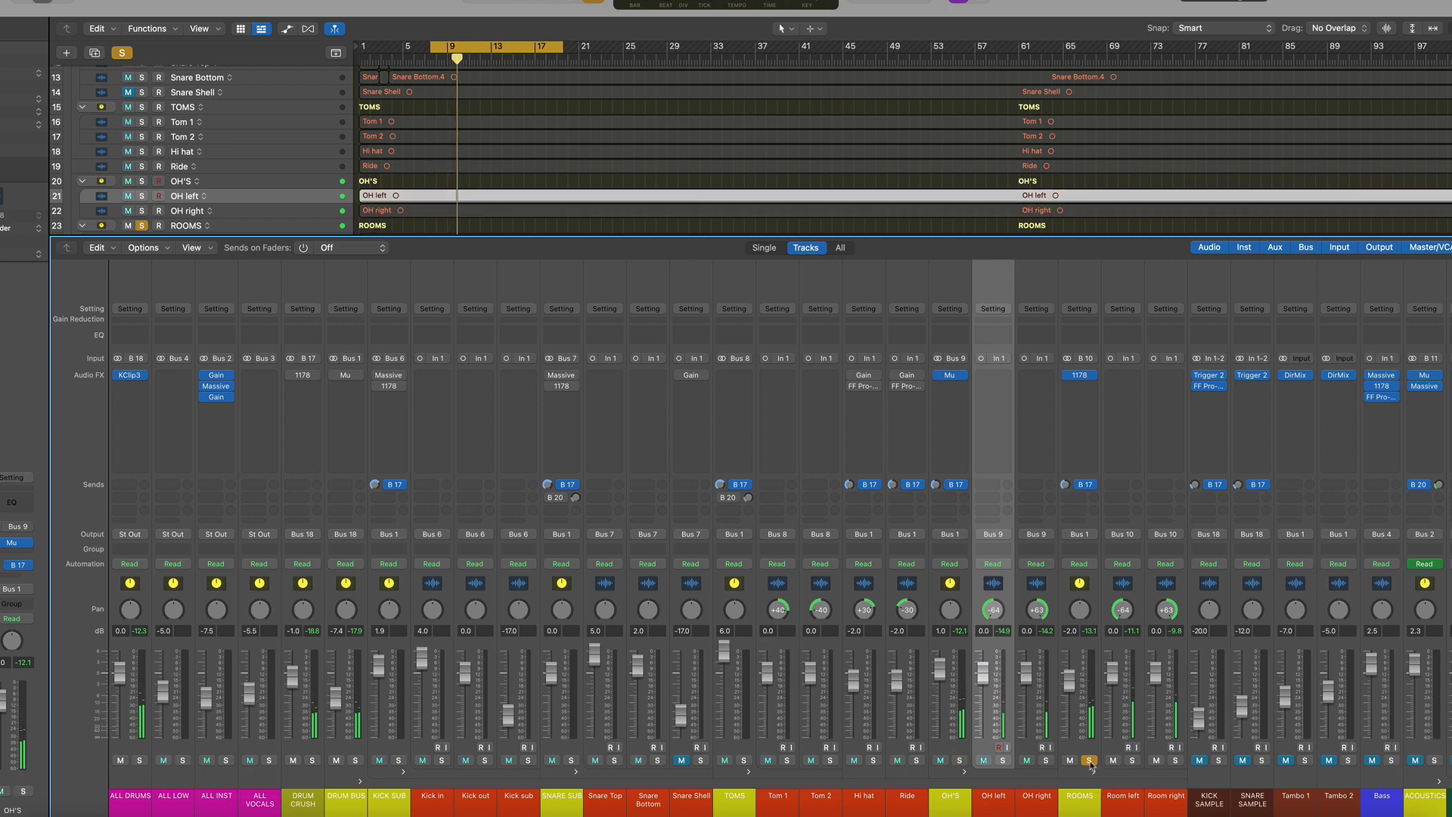
Inspect the Hi hat's Gain and FF Pro-Q 3 plugins and the Ride's FF Pro-Q 3 plugin, closing each window
click(881, 582)
click(896, 583)
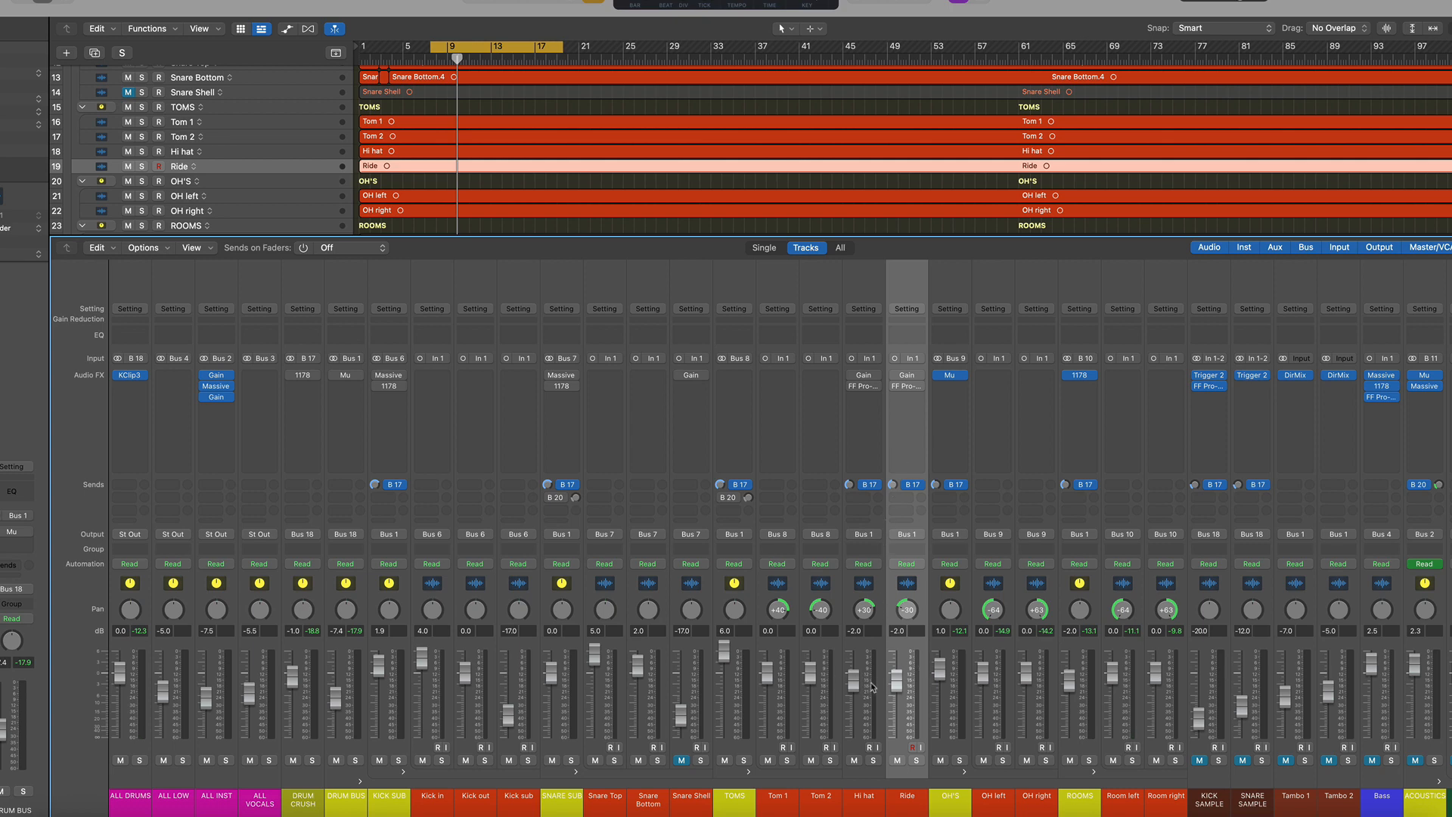
mouse_move(854, 378)
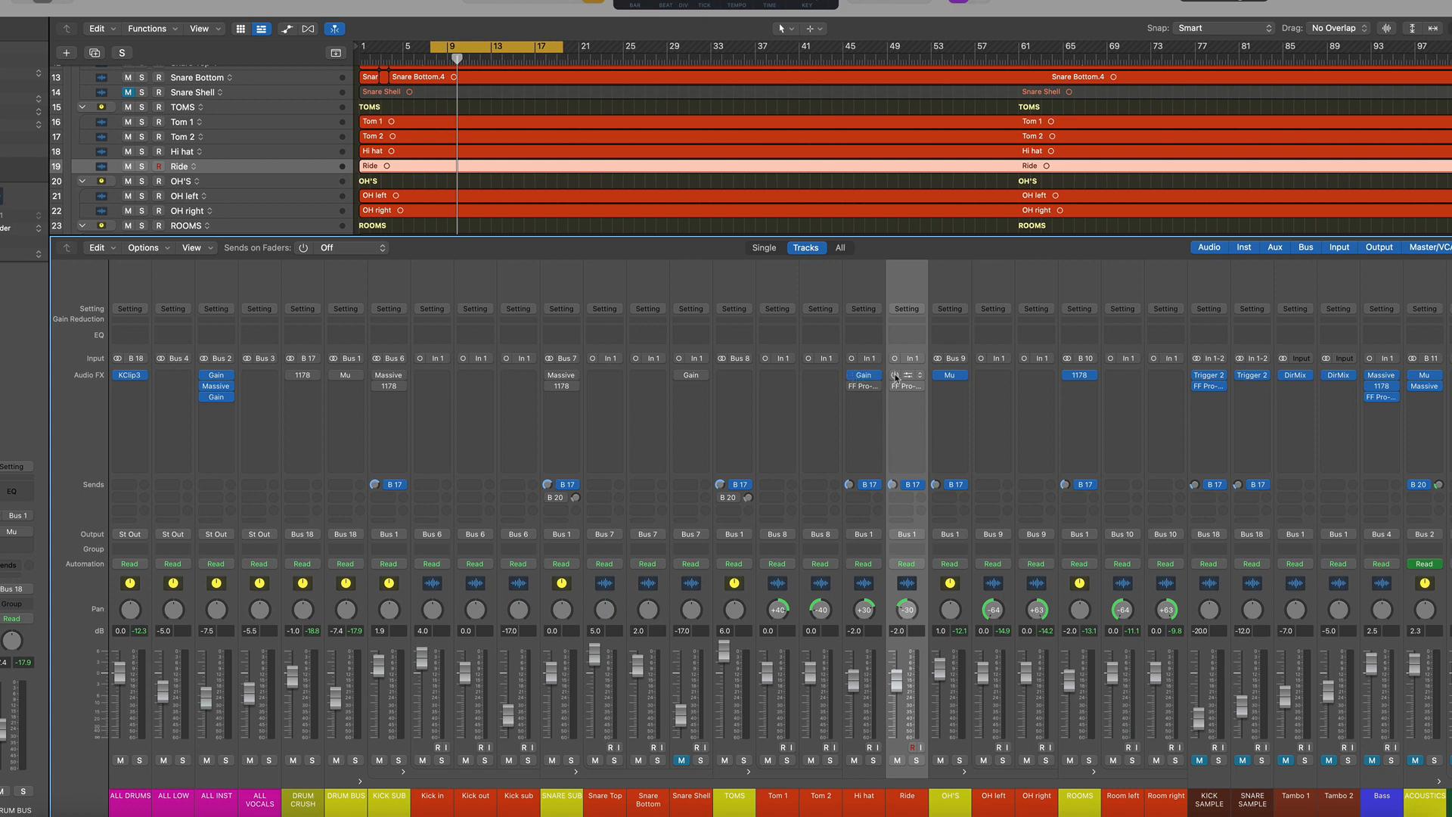
click(864, 376)
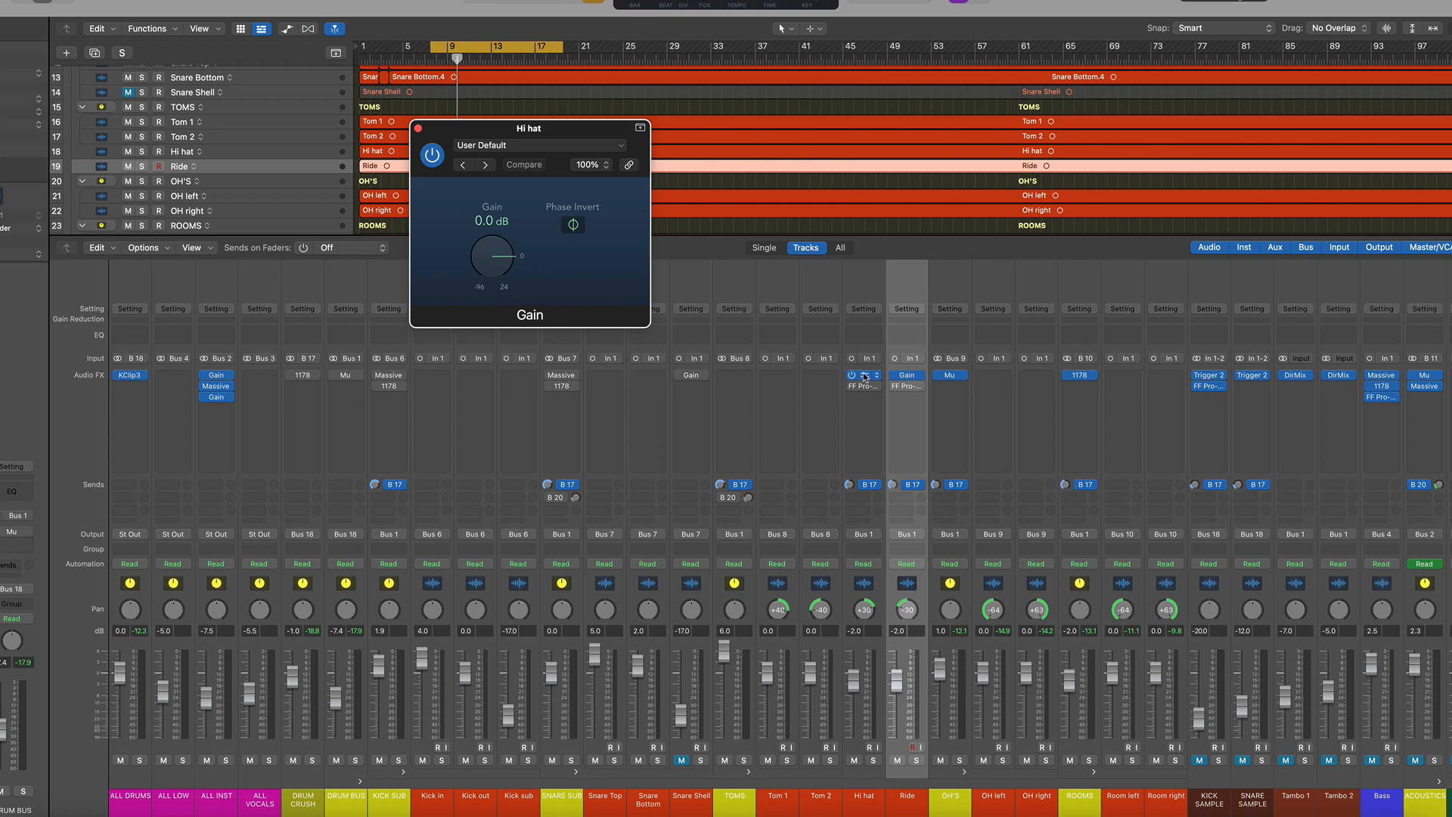
click(865, 376)
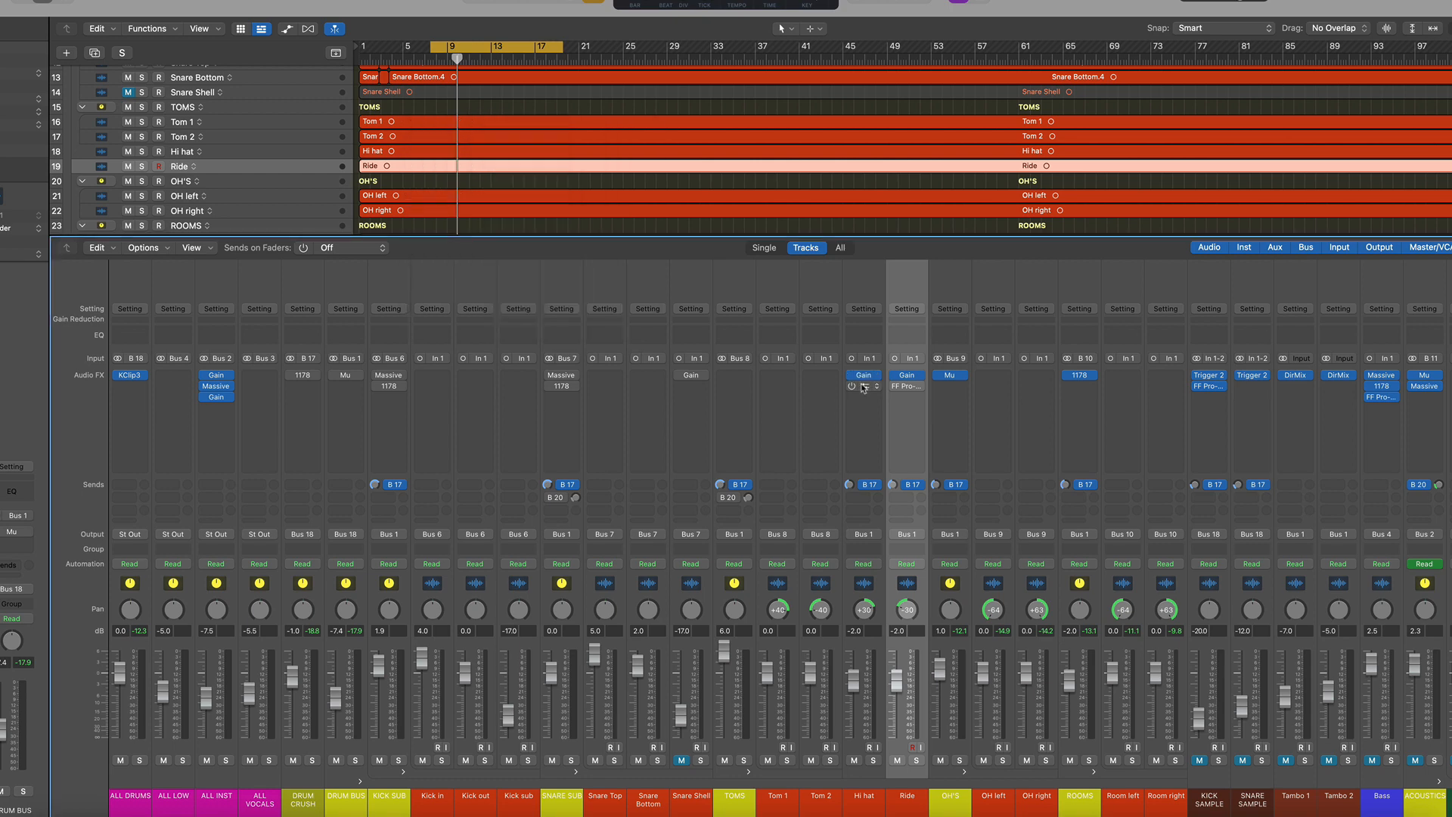
click(867, 387)
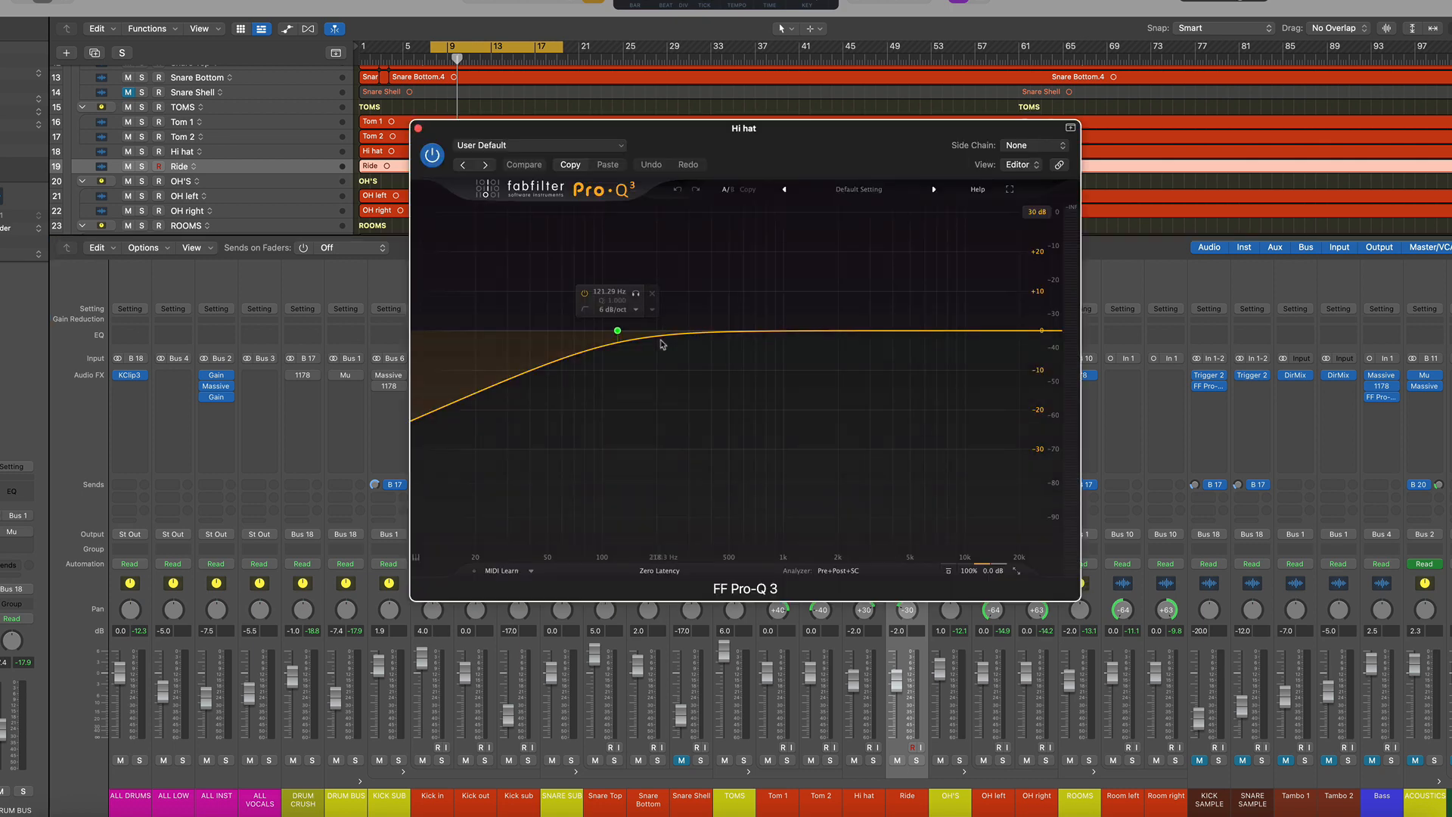
click(419, 129)
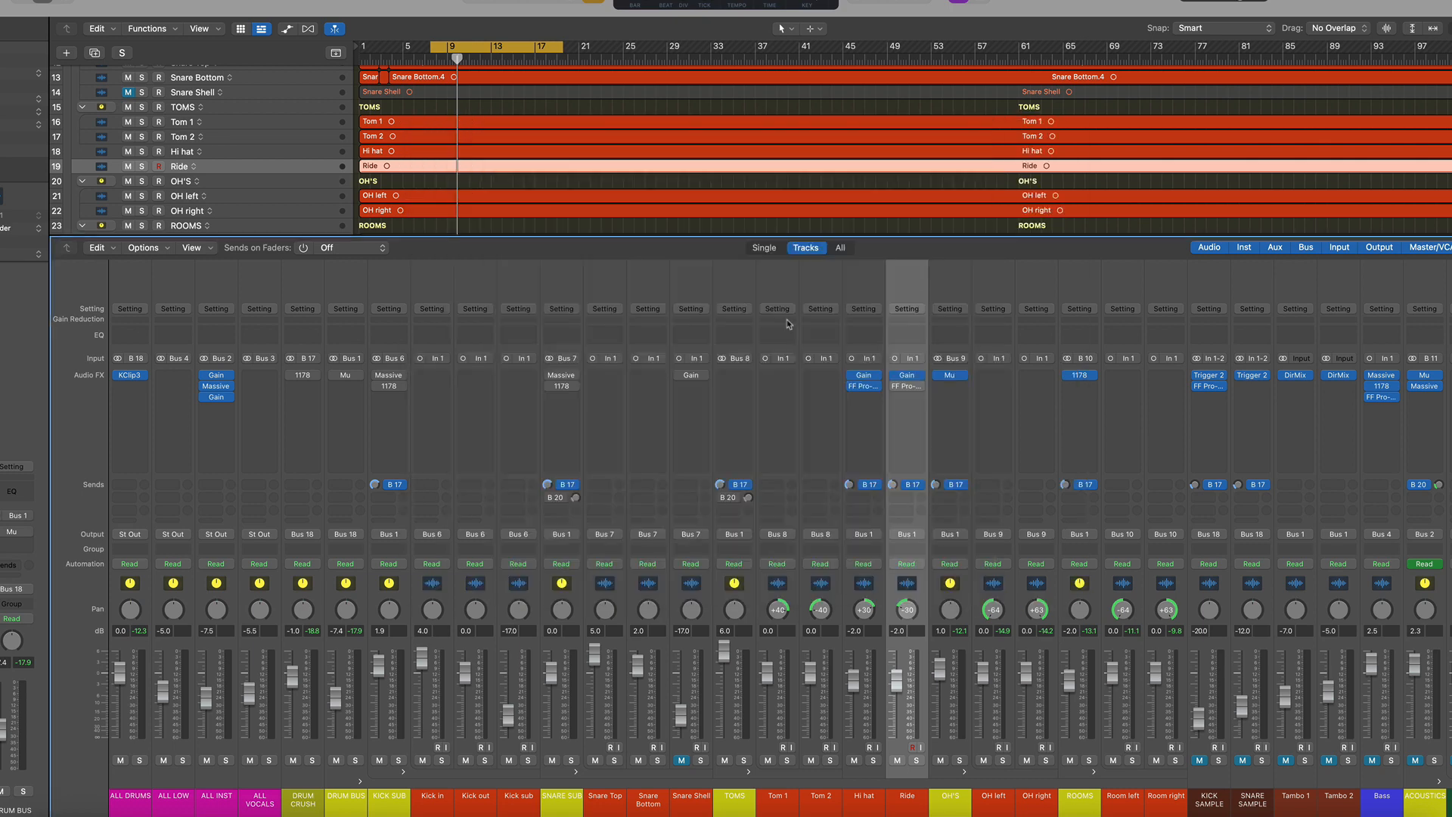
click(909, 389)
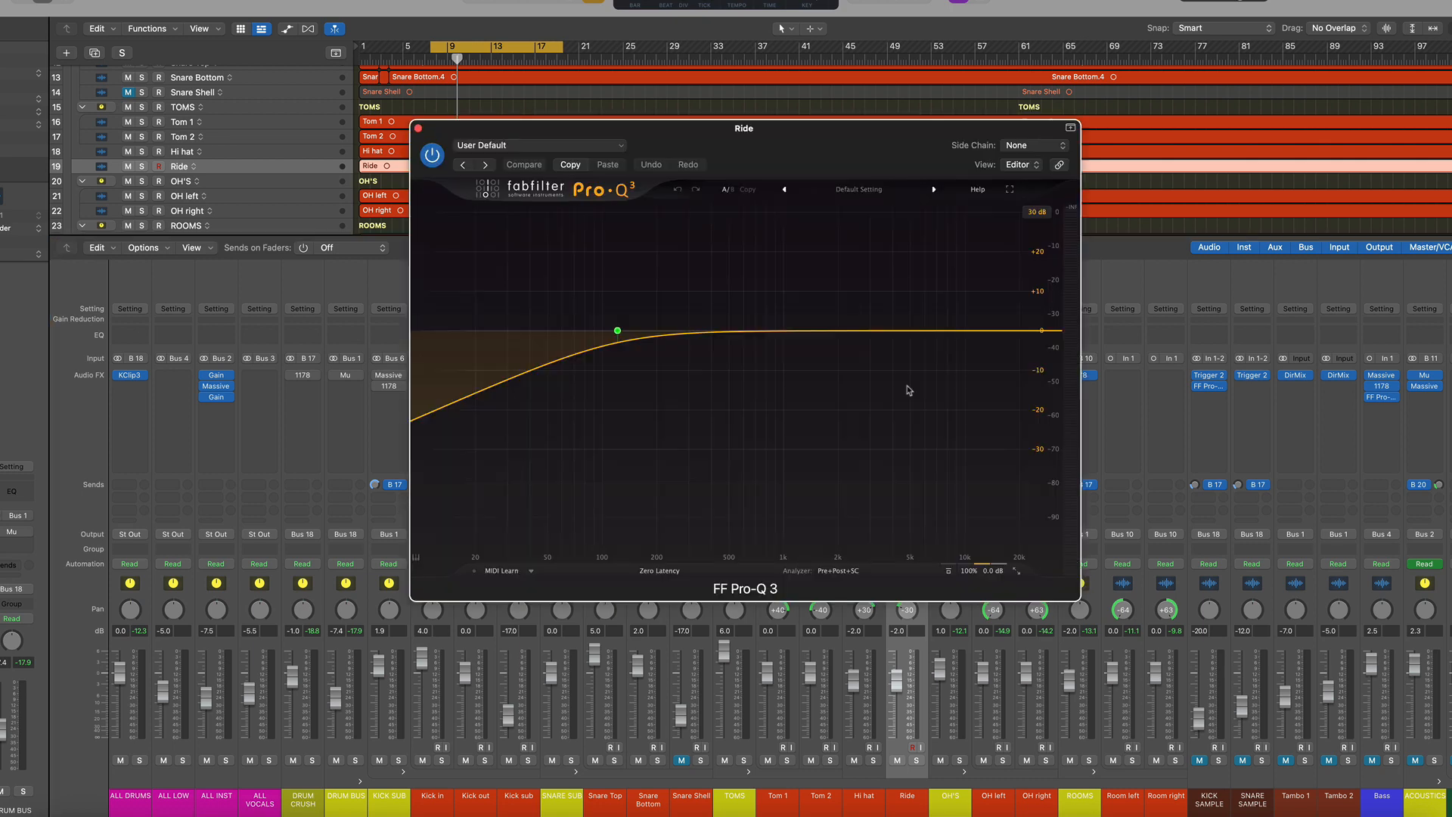
click(419, 129)
Solo the KICK SUB bus, start playback, and select its Kick in, Kick out and Kick sub channels
click(401, 766)
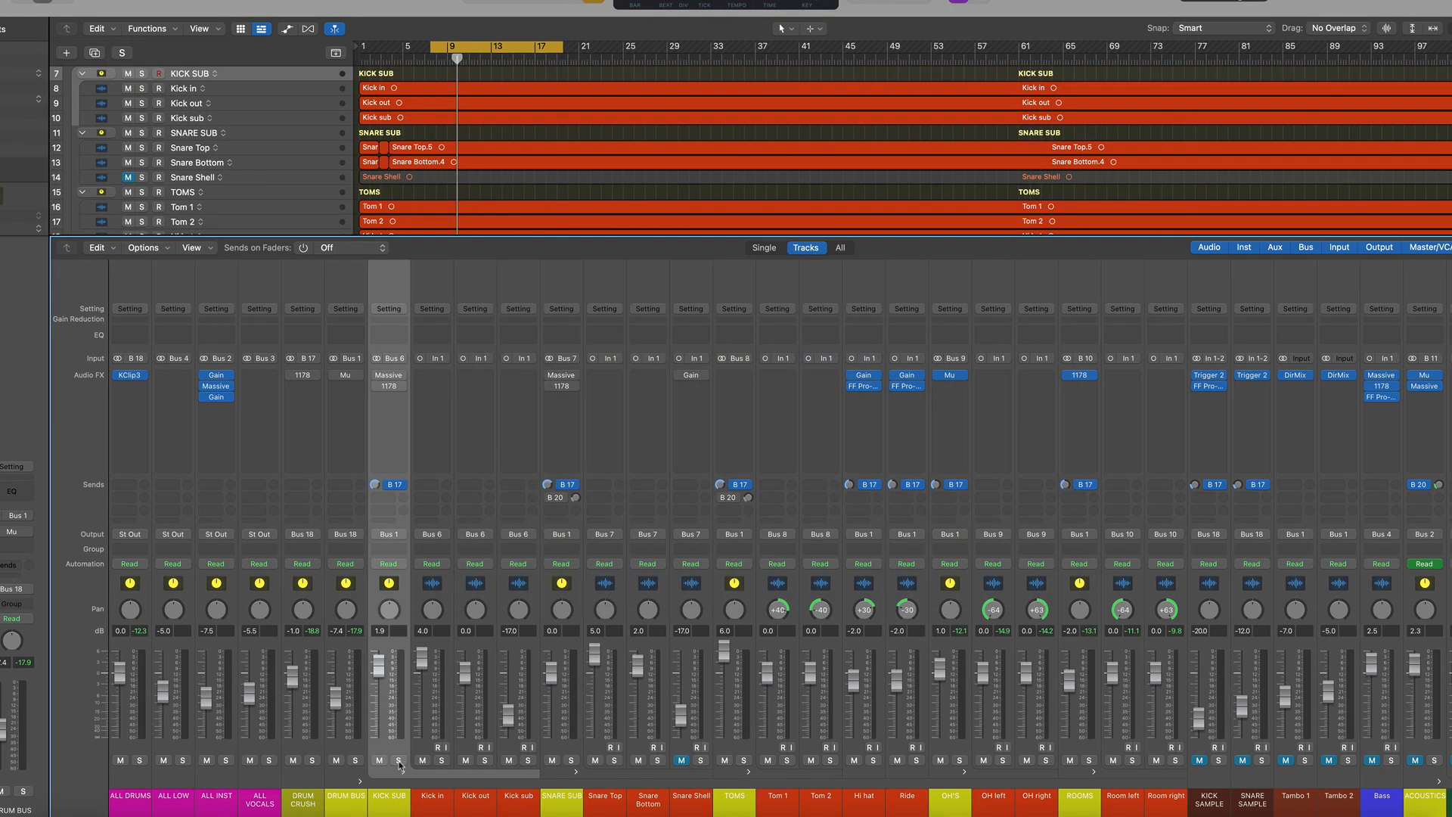
click(399, 761)
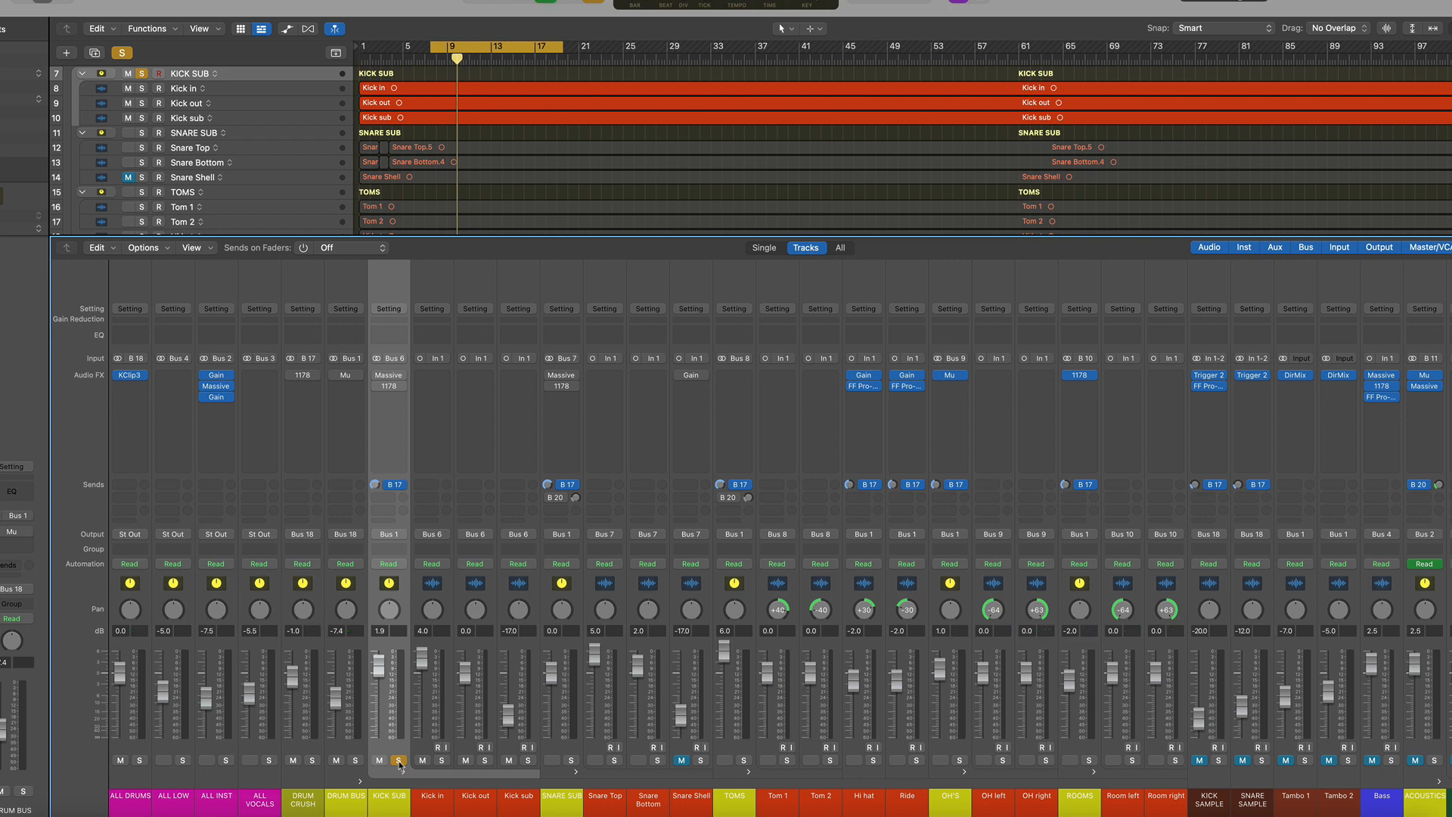
key(space)
click(438, 587)
click(474, 587)
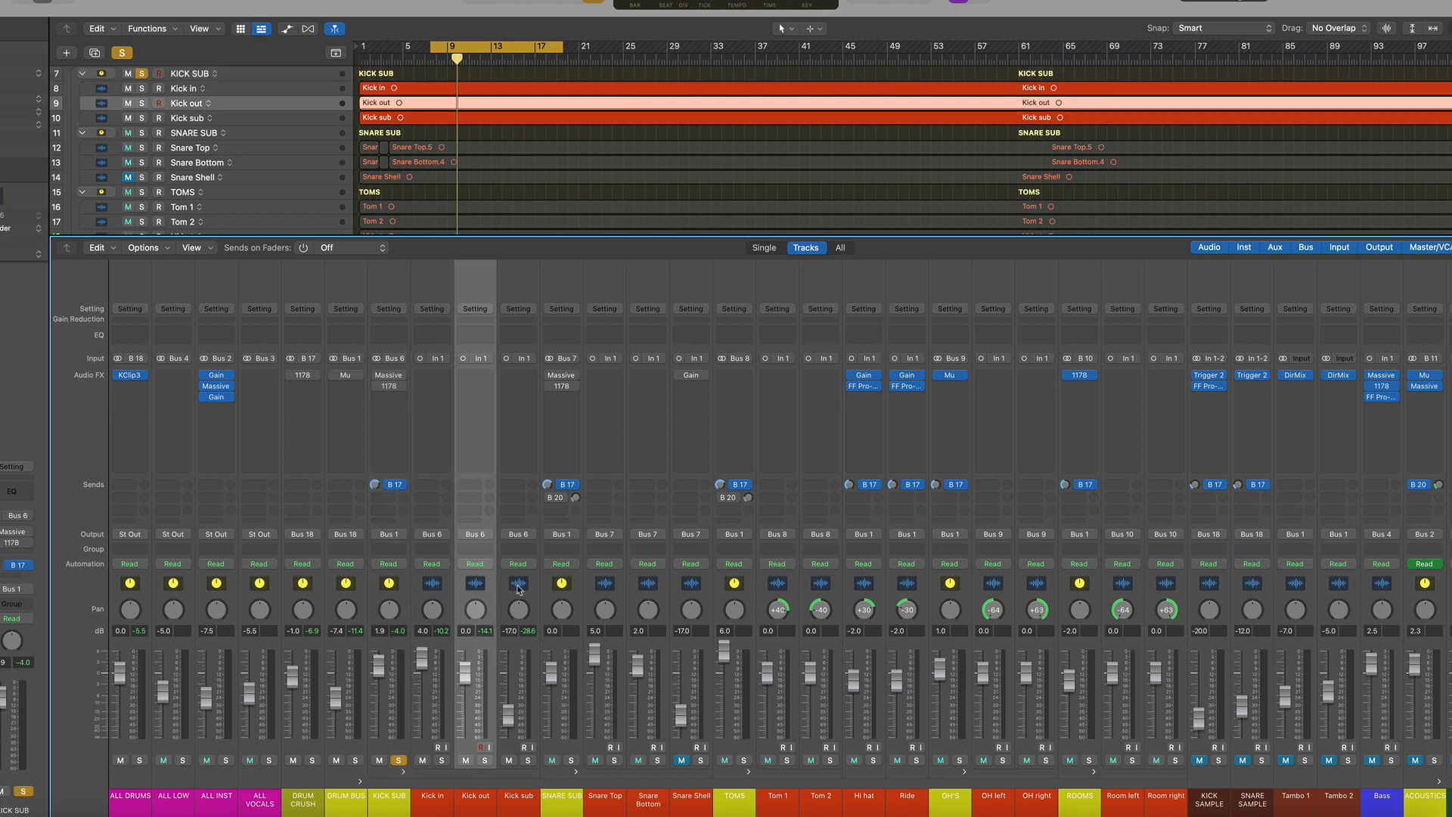
click(518, 583)
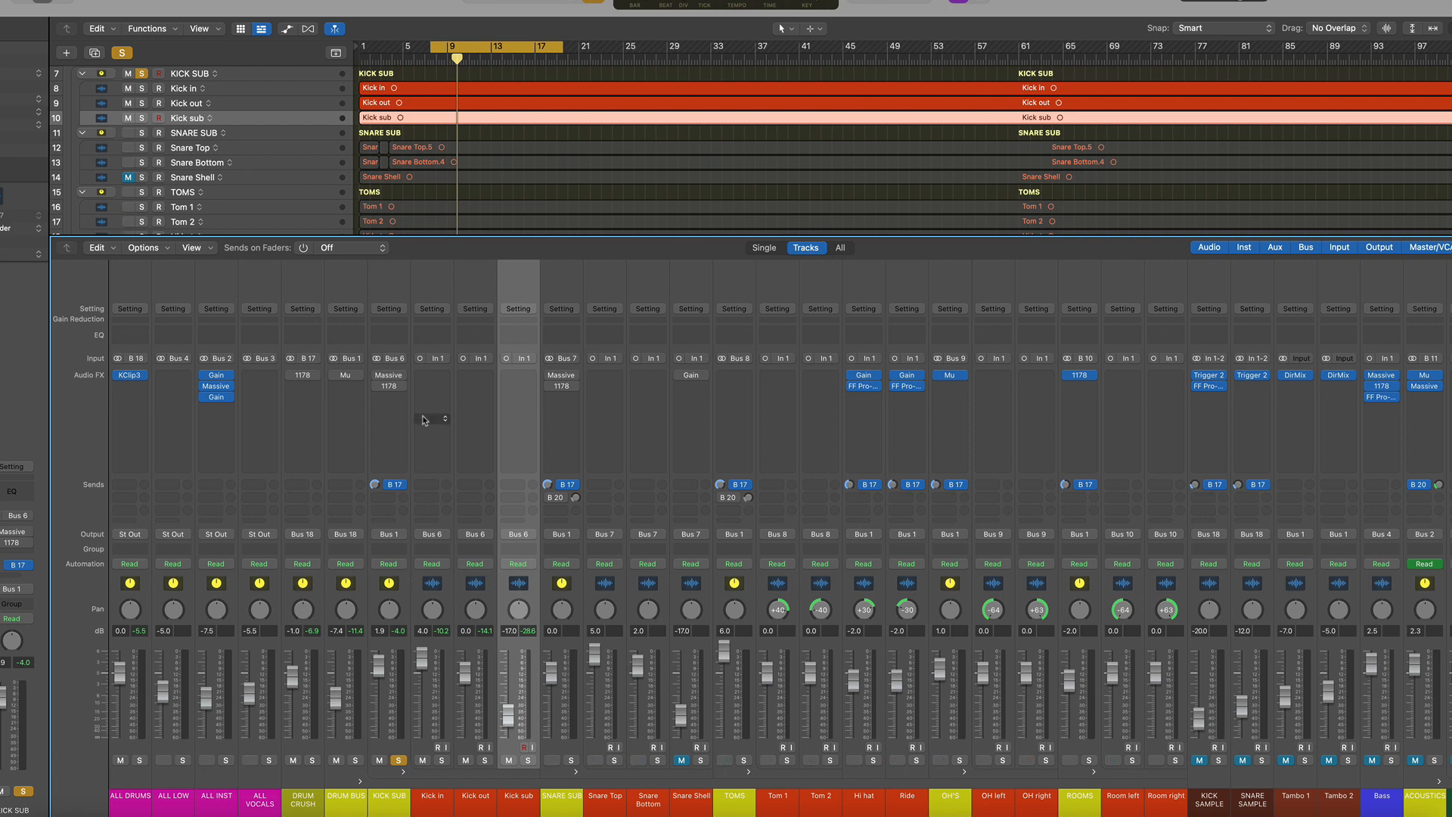
Open the KICK SUB's Massive and 1178 plugins and examine the Massive EQ bands during playback
click(377, 375)
click(377, 387)
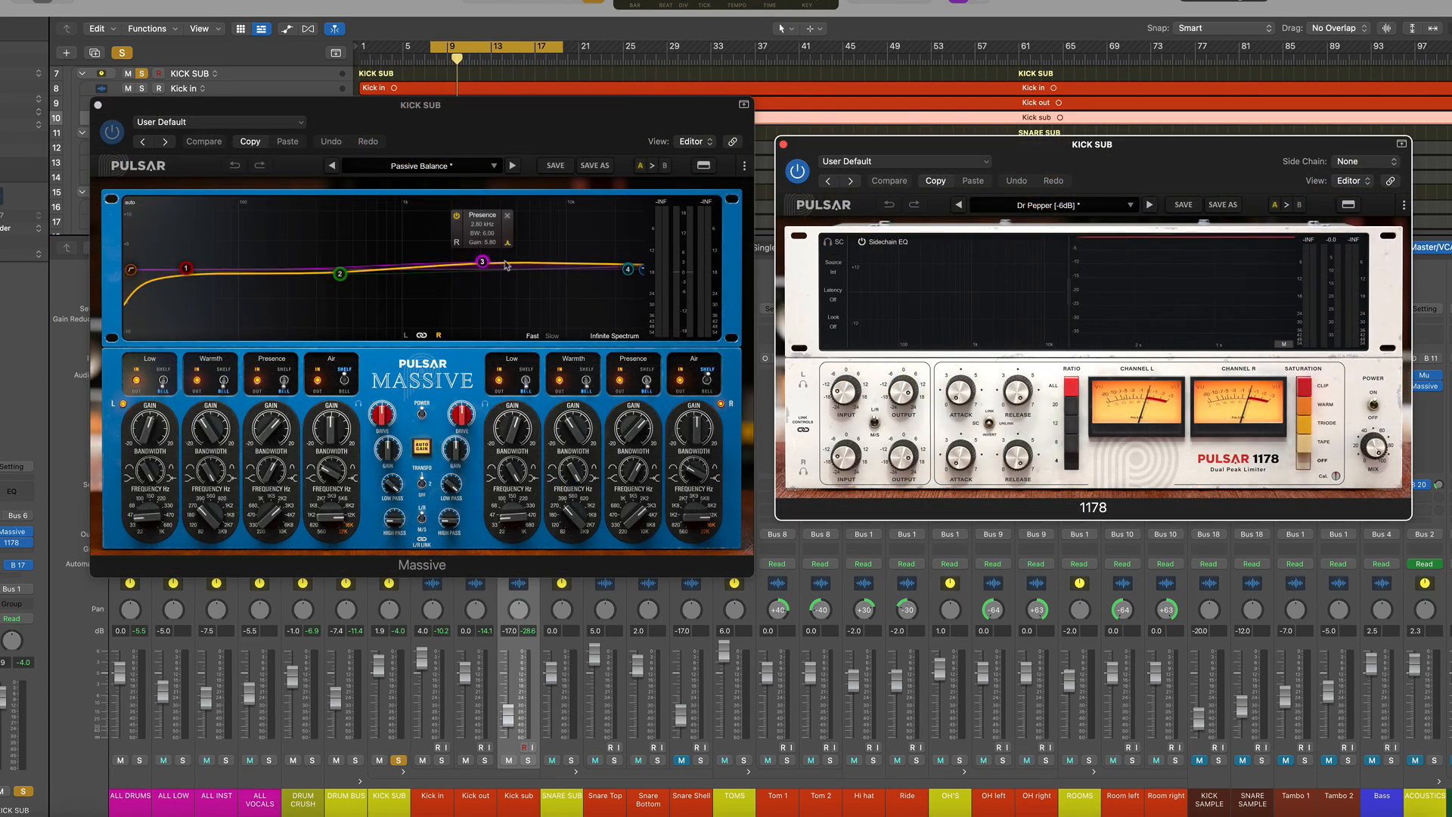
mouse_move(342, 278)
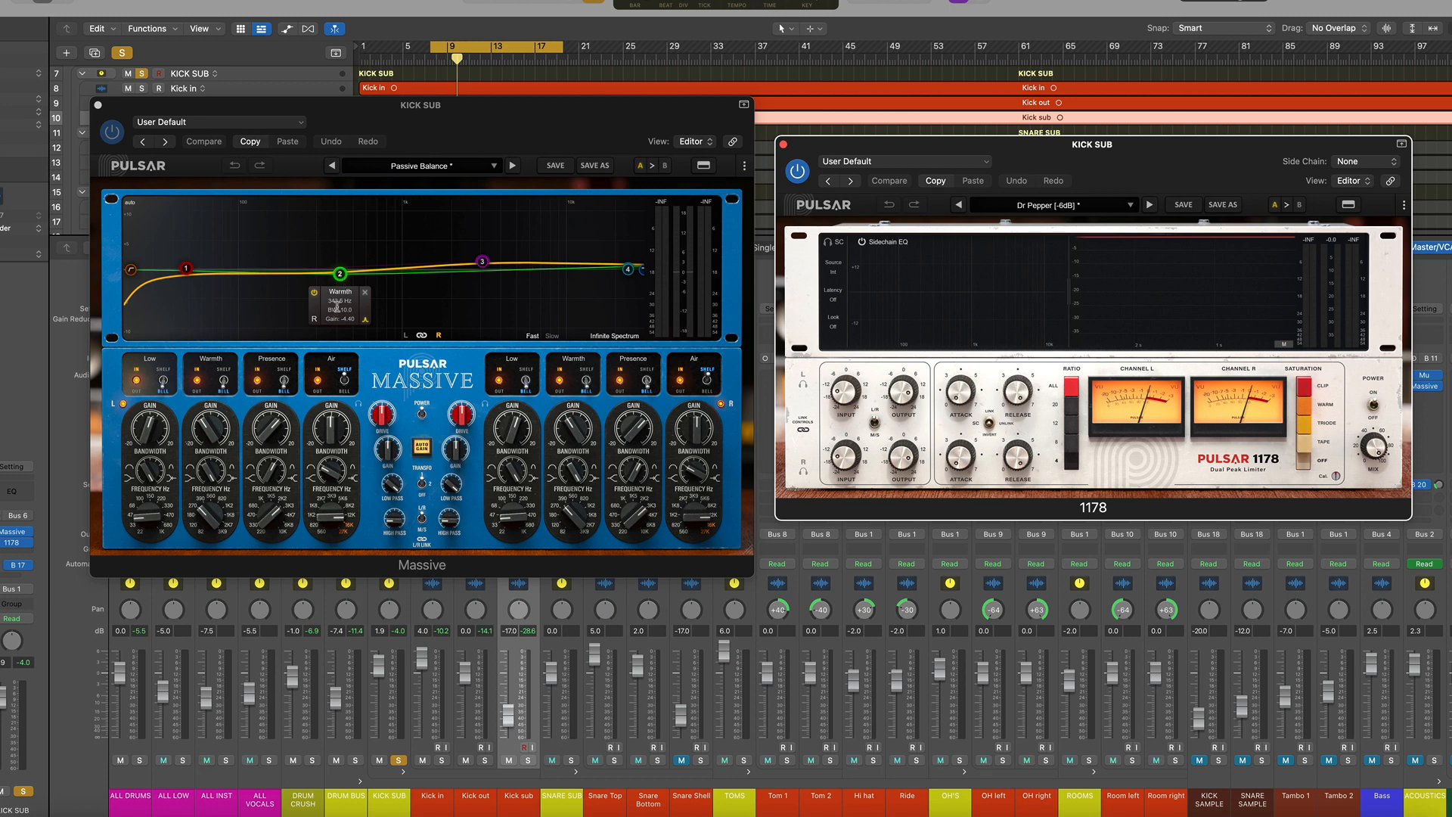
mouse_move(189, 273)
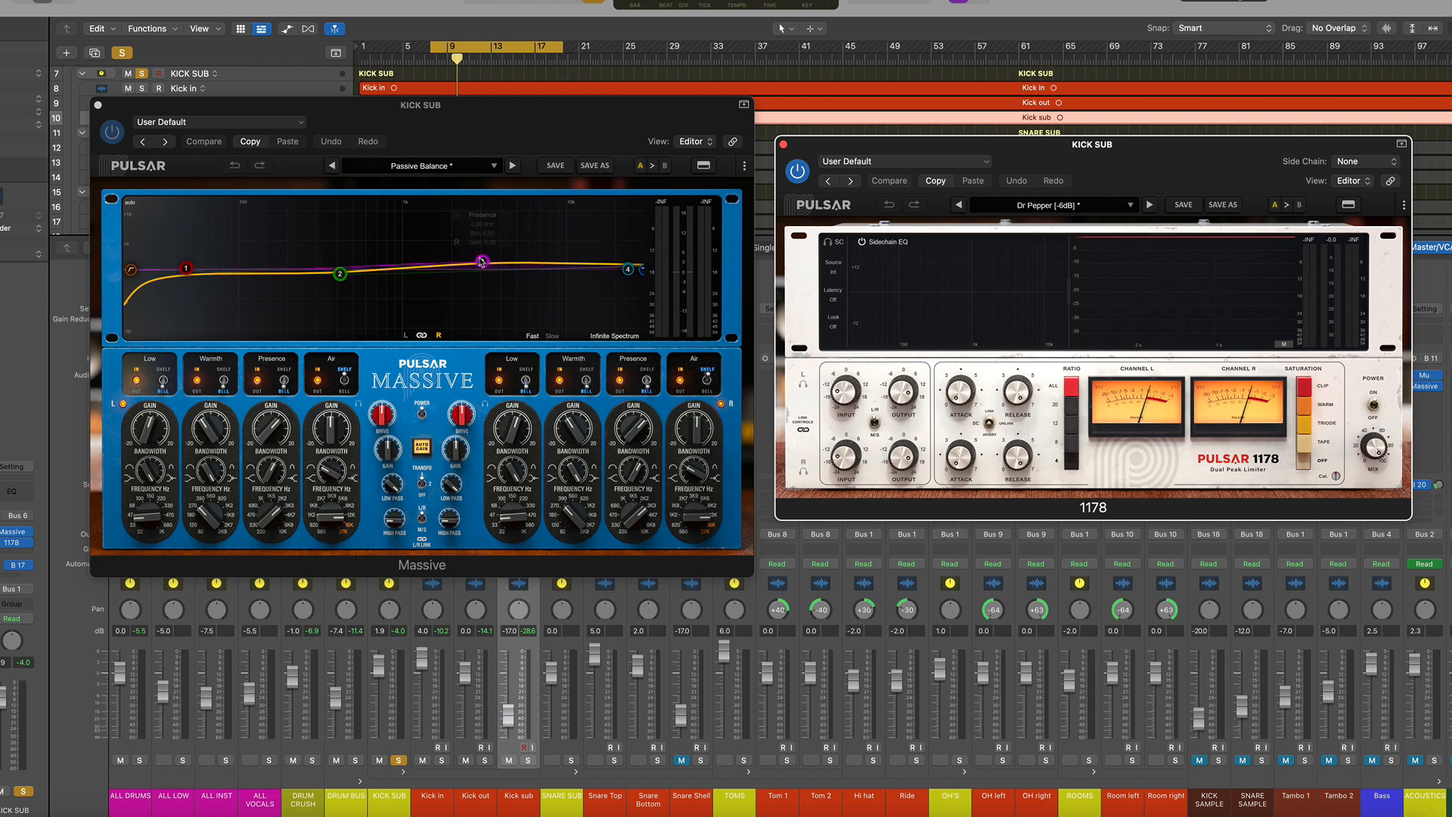
click(482, 262)
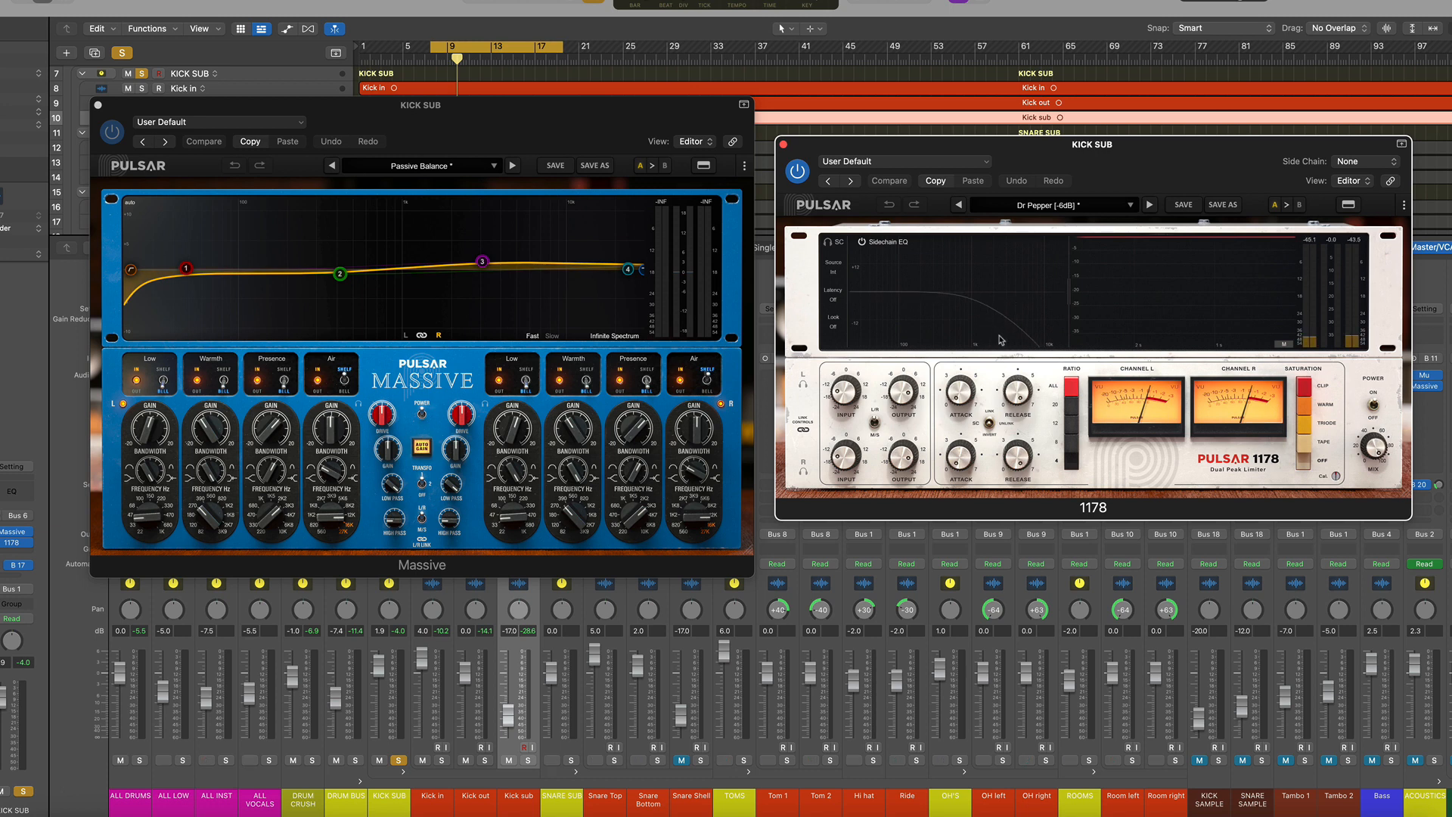
key(space)
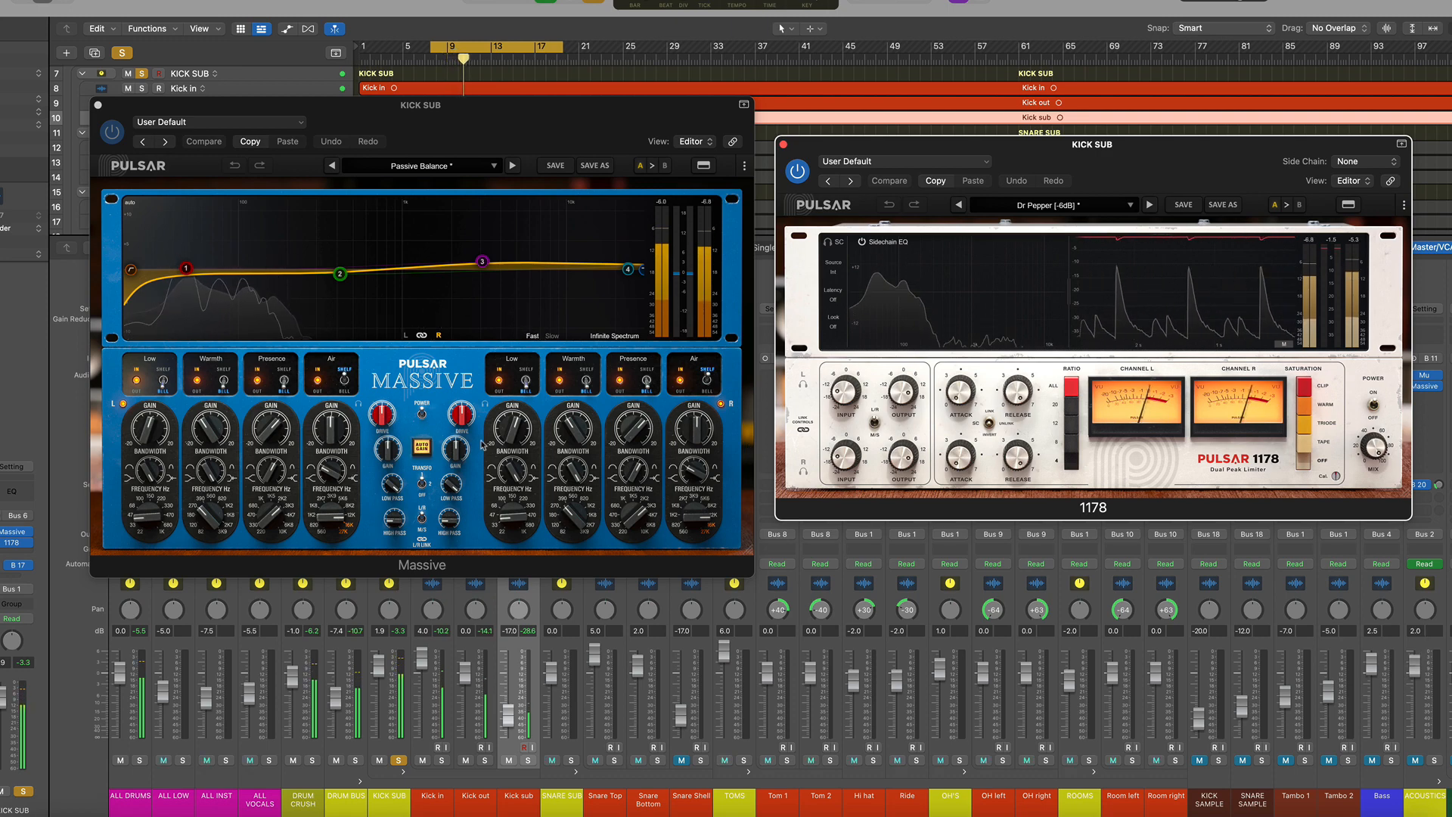
Toggle the KICK SUB Massive's power off and on to compare, then close both plugin windows
click(421, 416)
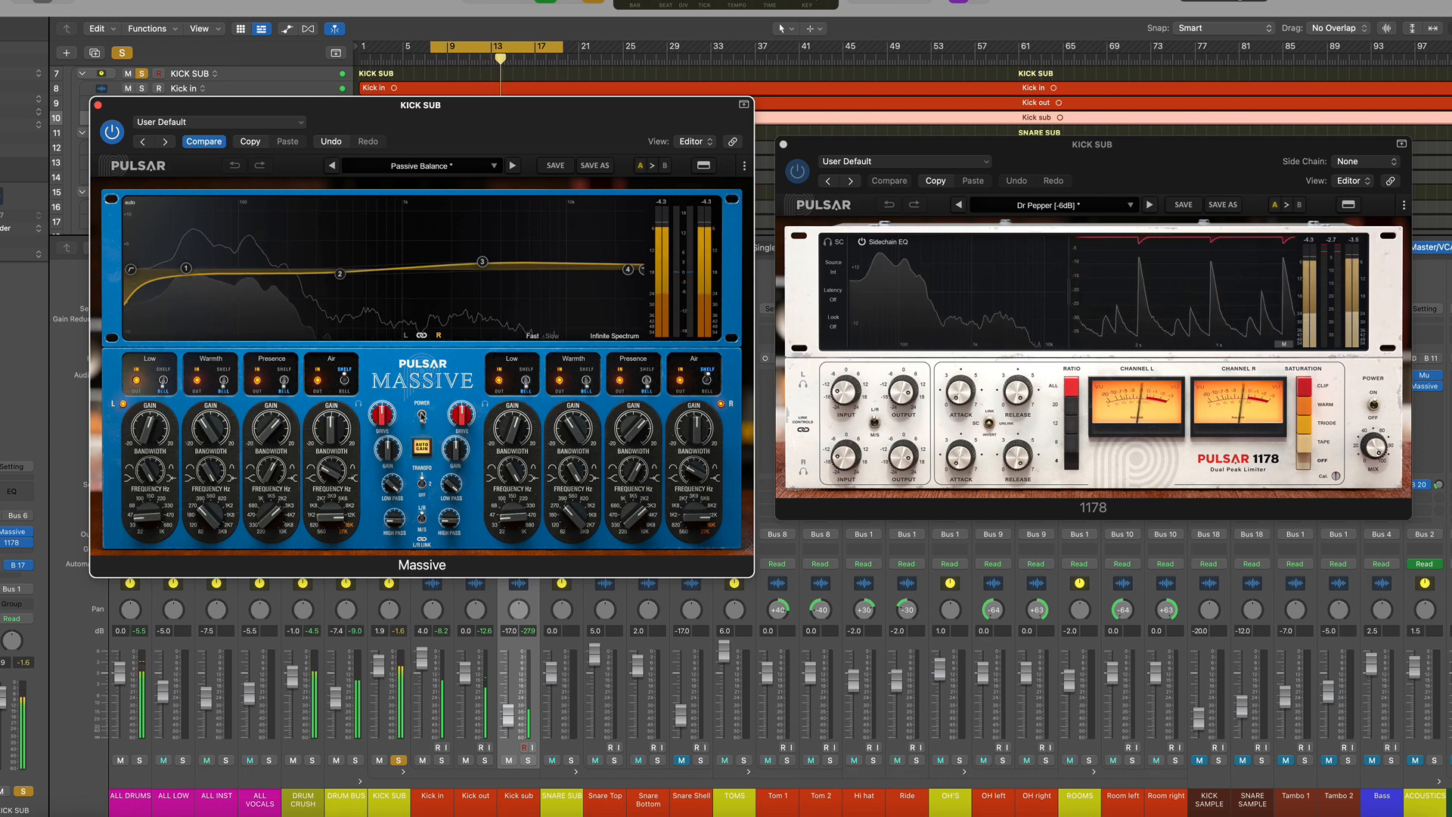
click(422, 416)
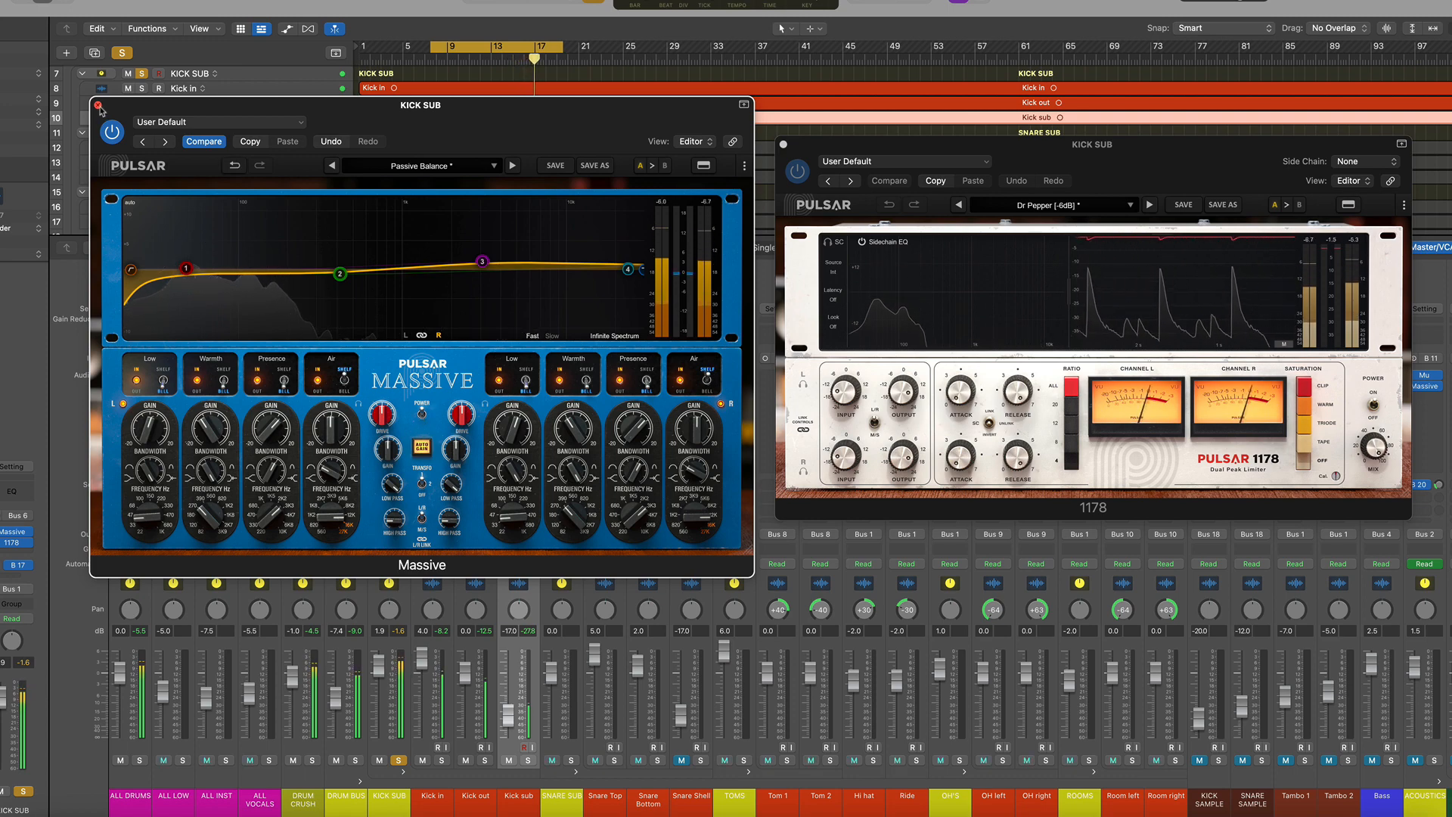
click(99, 105)
click(784, 145)
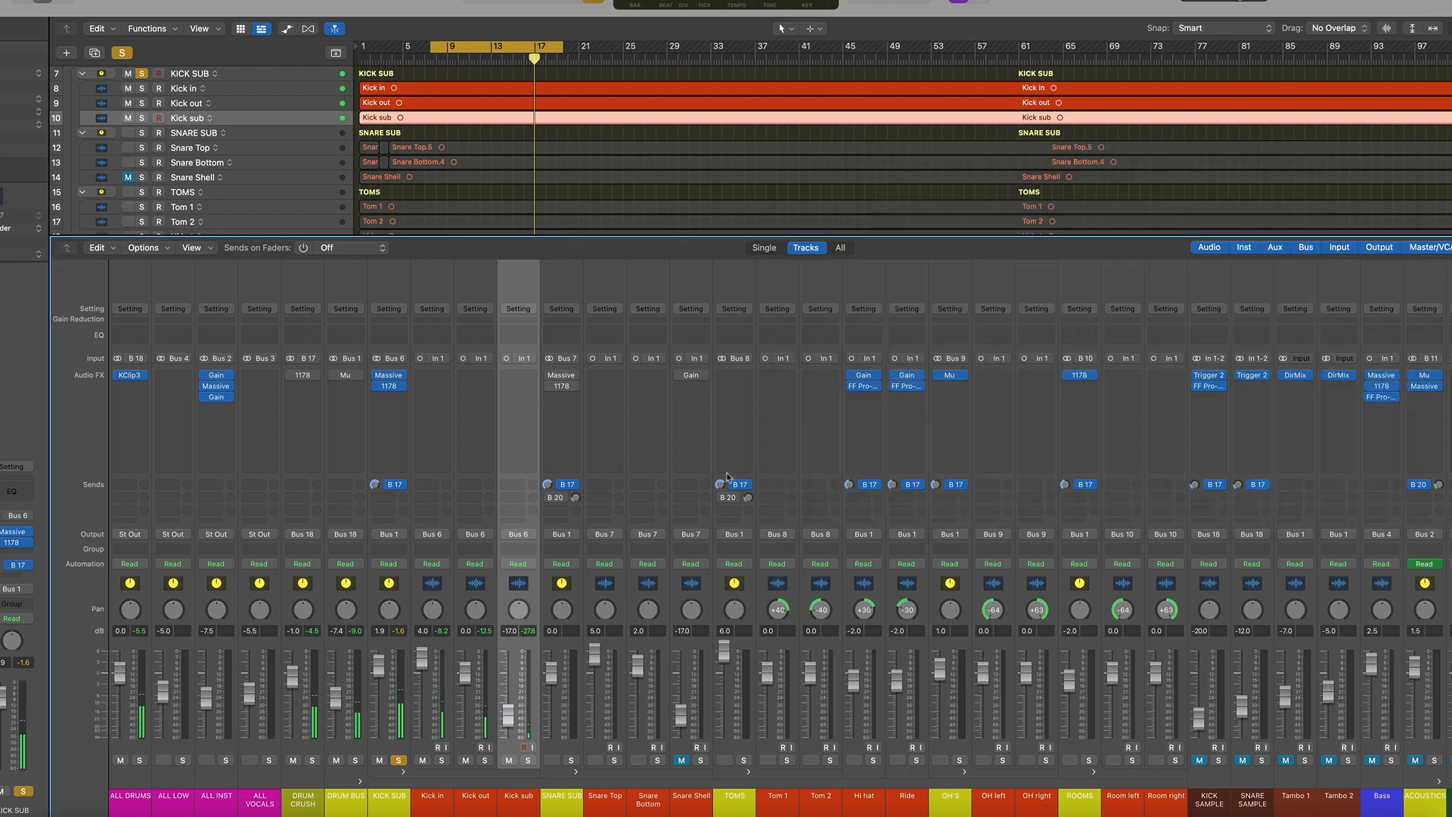
Unsolo the KICK SUB bus and solo the SNARE SUB bus instead
click(399, 761)
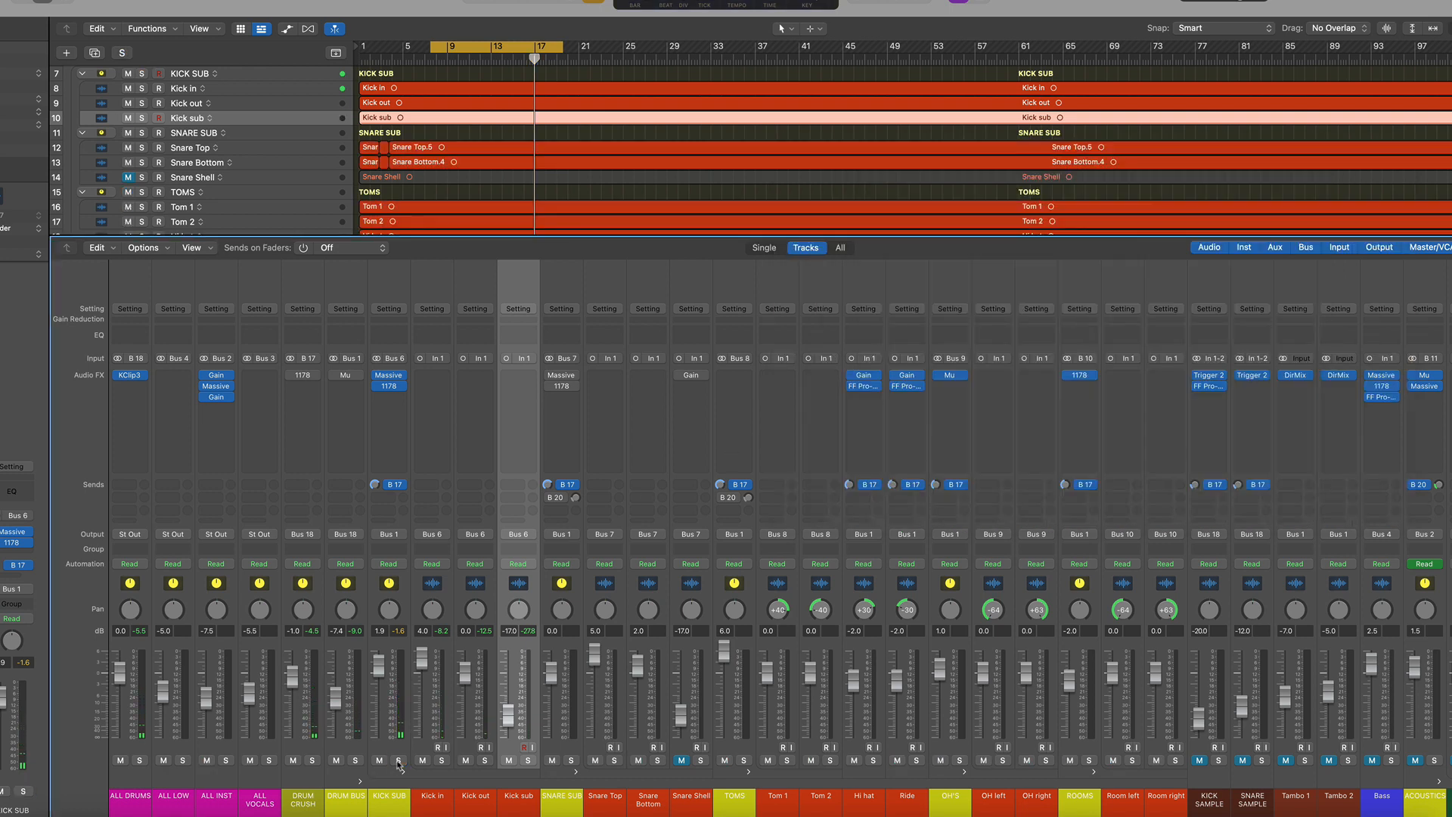
click(569, 597)
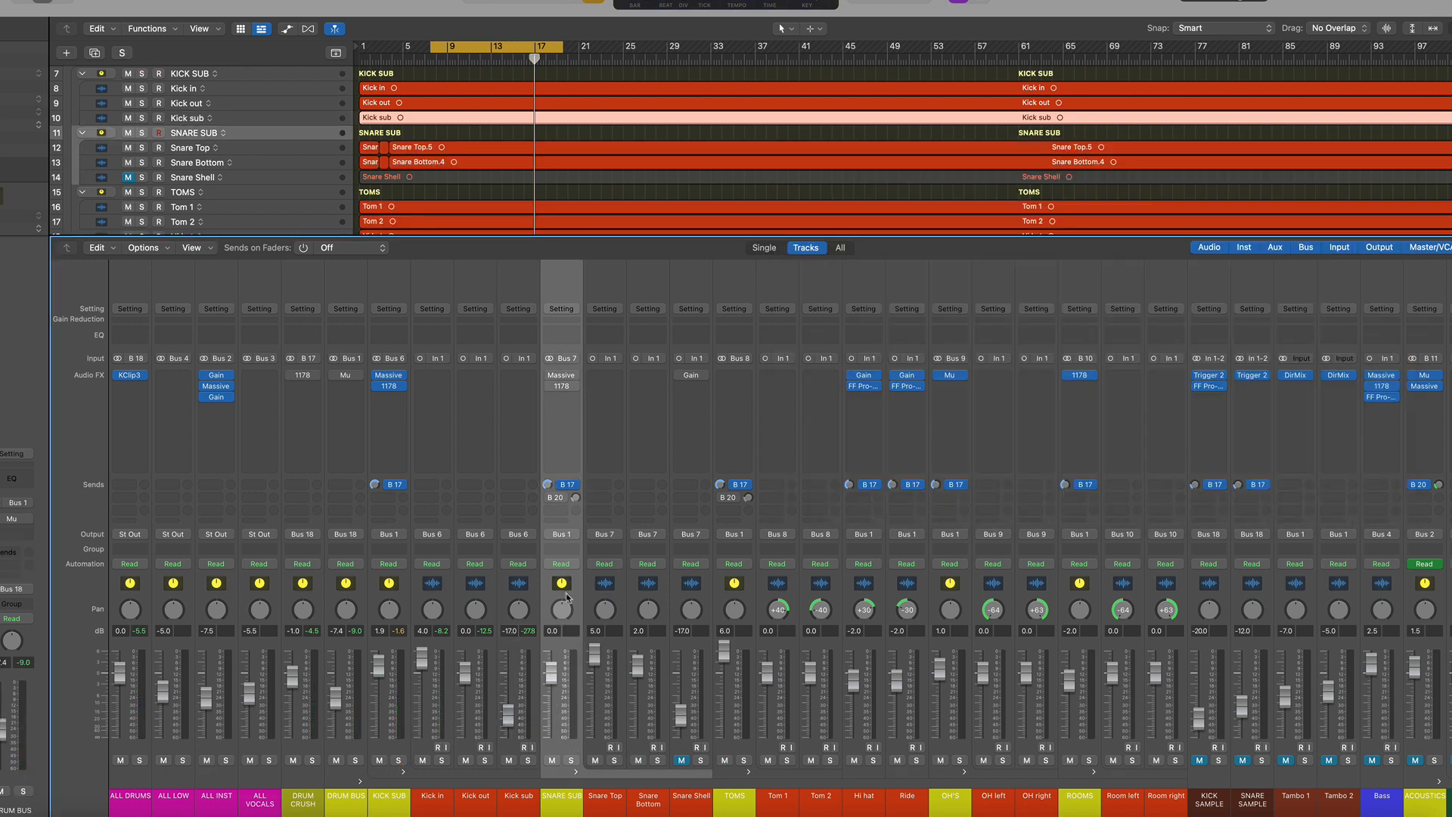
click(570, 759)
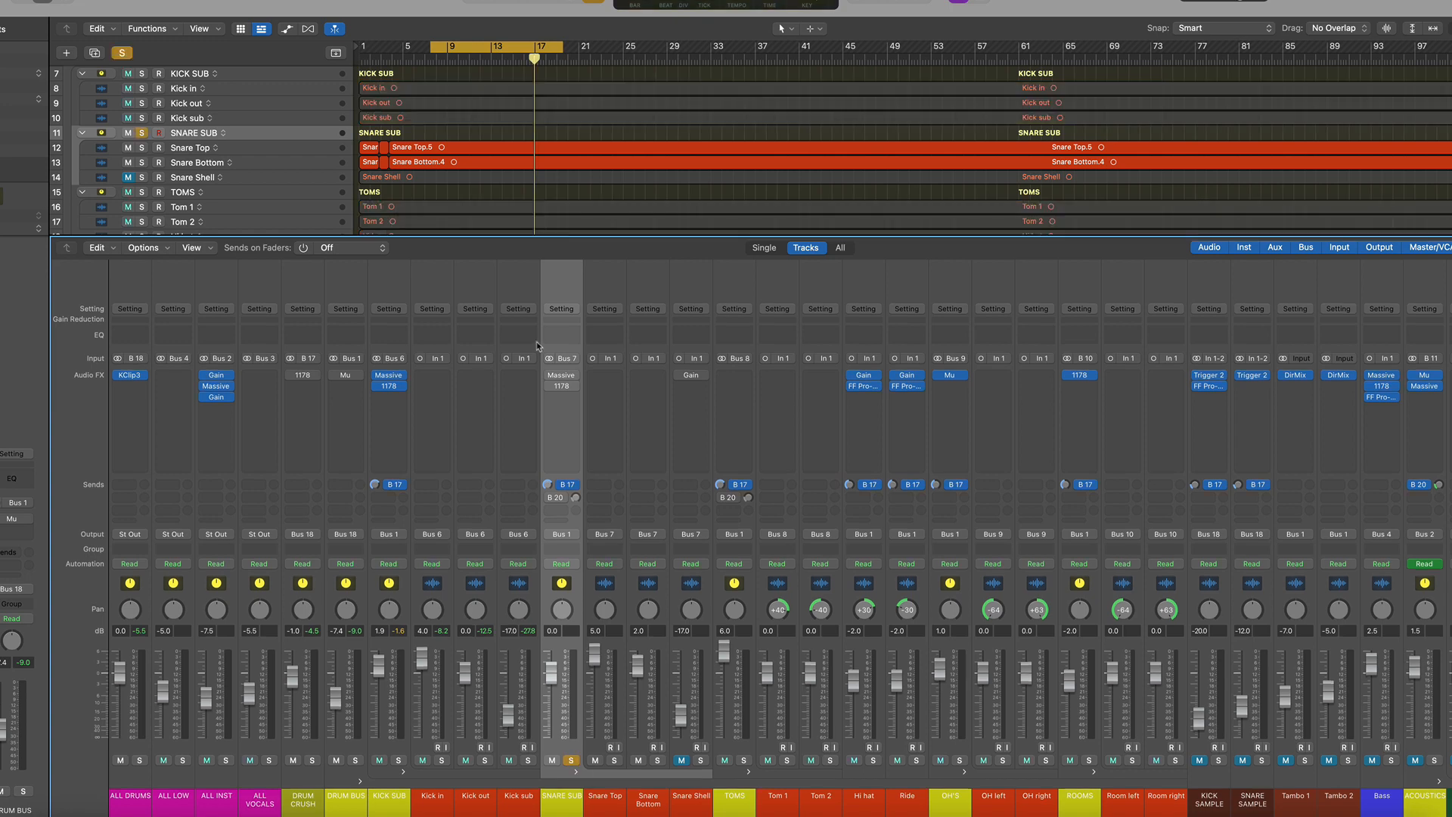
Open the SNARE SUB's Massive and 1178 plugins and arrange both windows side by side
click(563, 378)
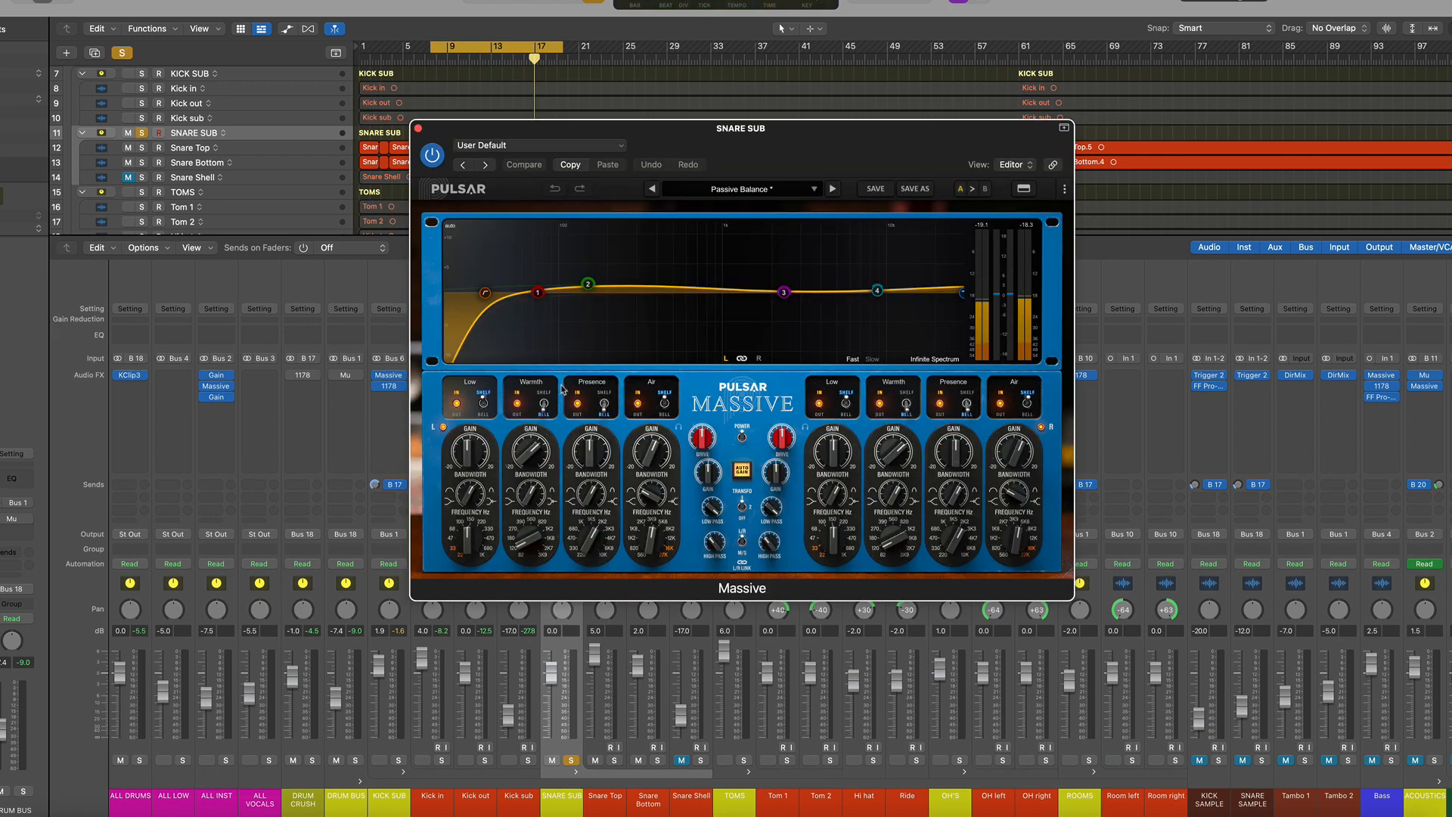
drag(625, 161, 87, 194)
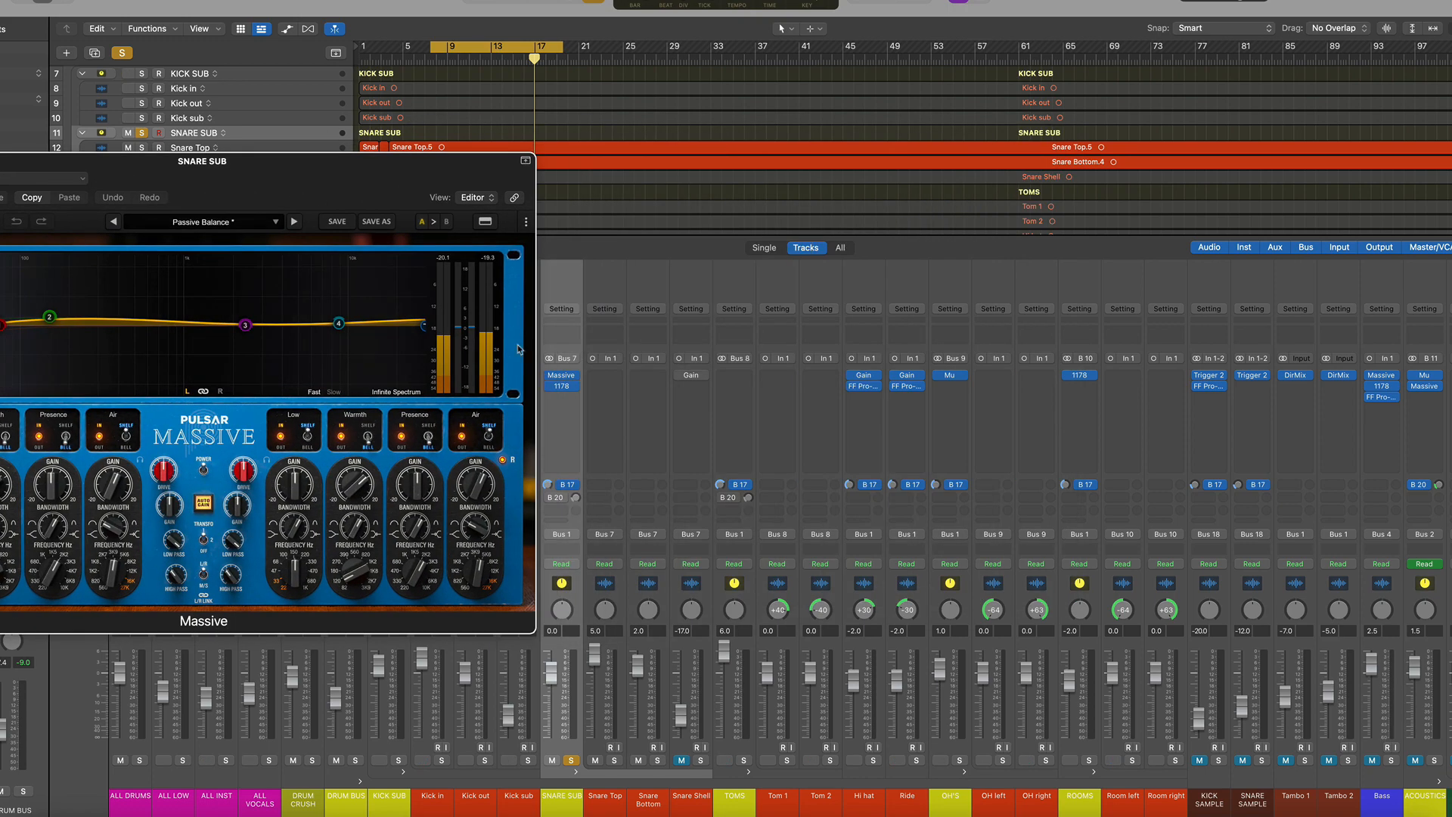
click(563, 387)
drag(841, 160, 1123, 142)
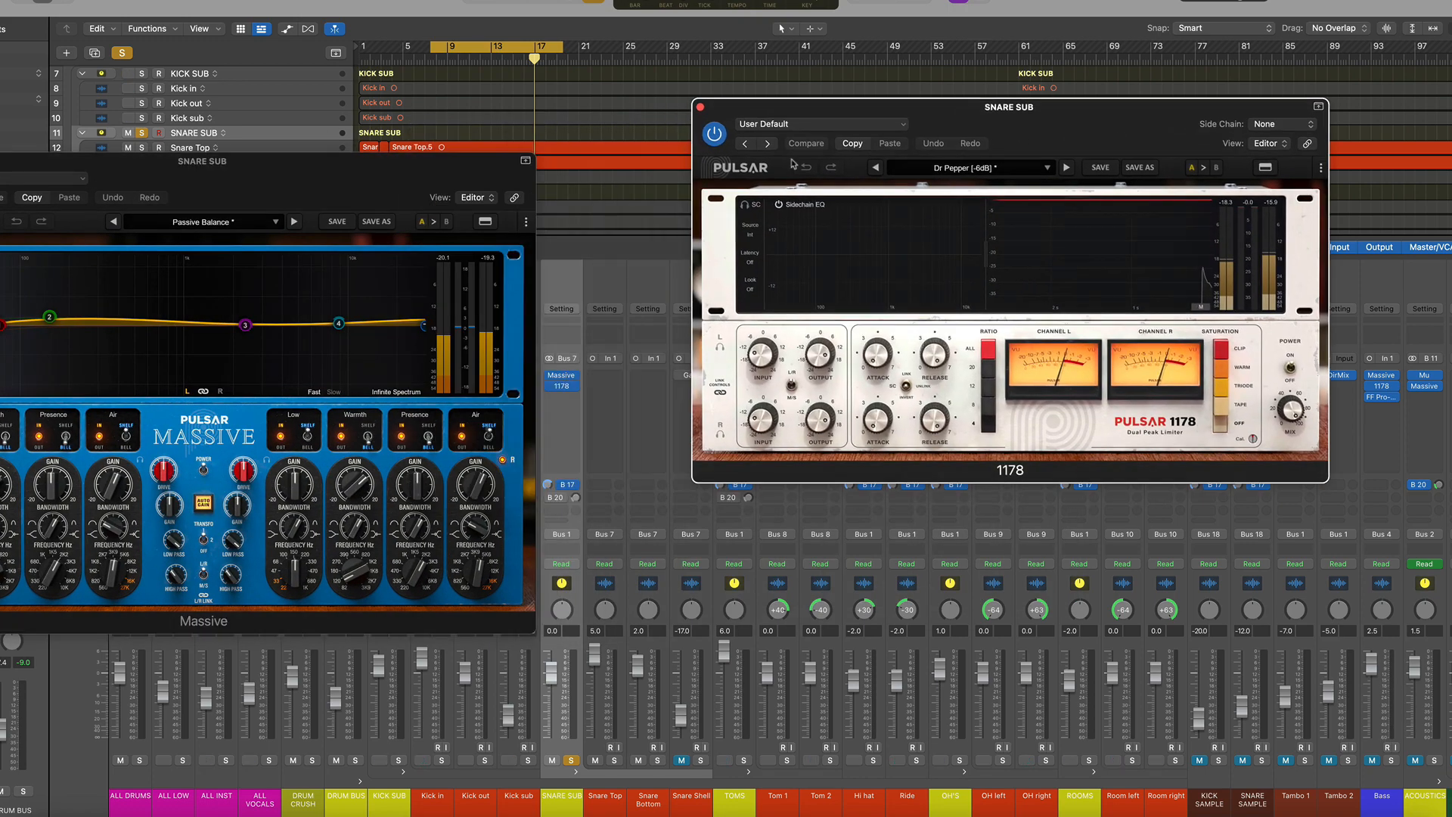
drag(334, 194, 537, 143)
mouse_move(255, 267)
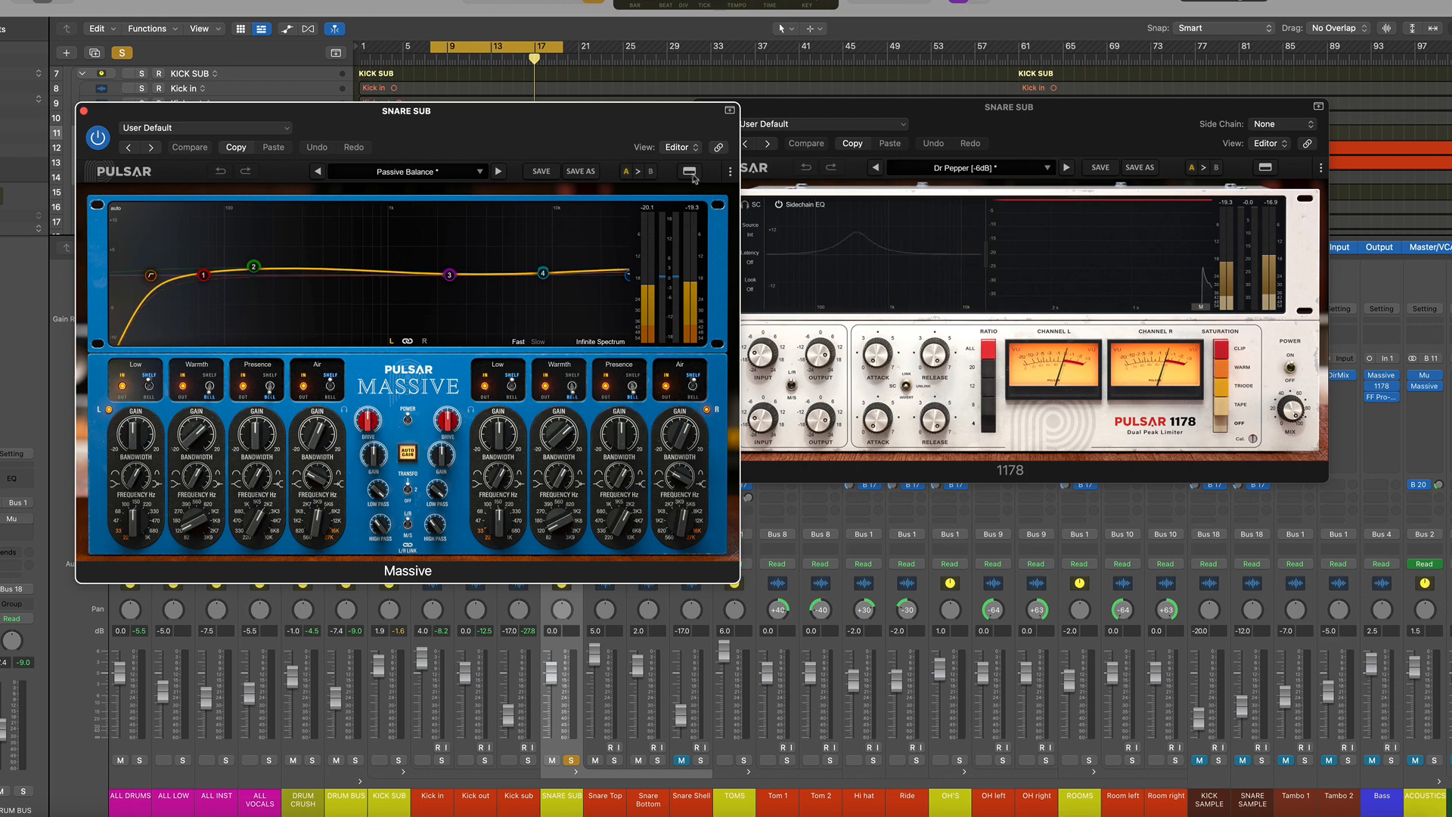
drag(552, 128, 527, 113)
Toggle the SNARE SUB Massive's power off and on during playback, then close both plugin windows
key(space)
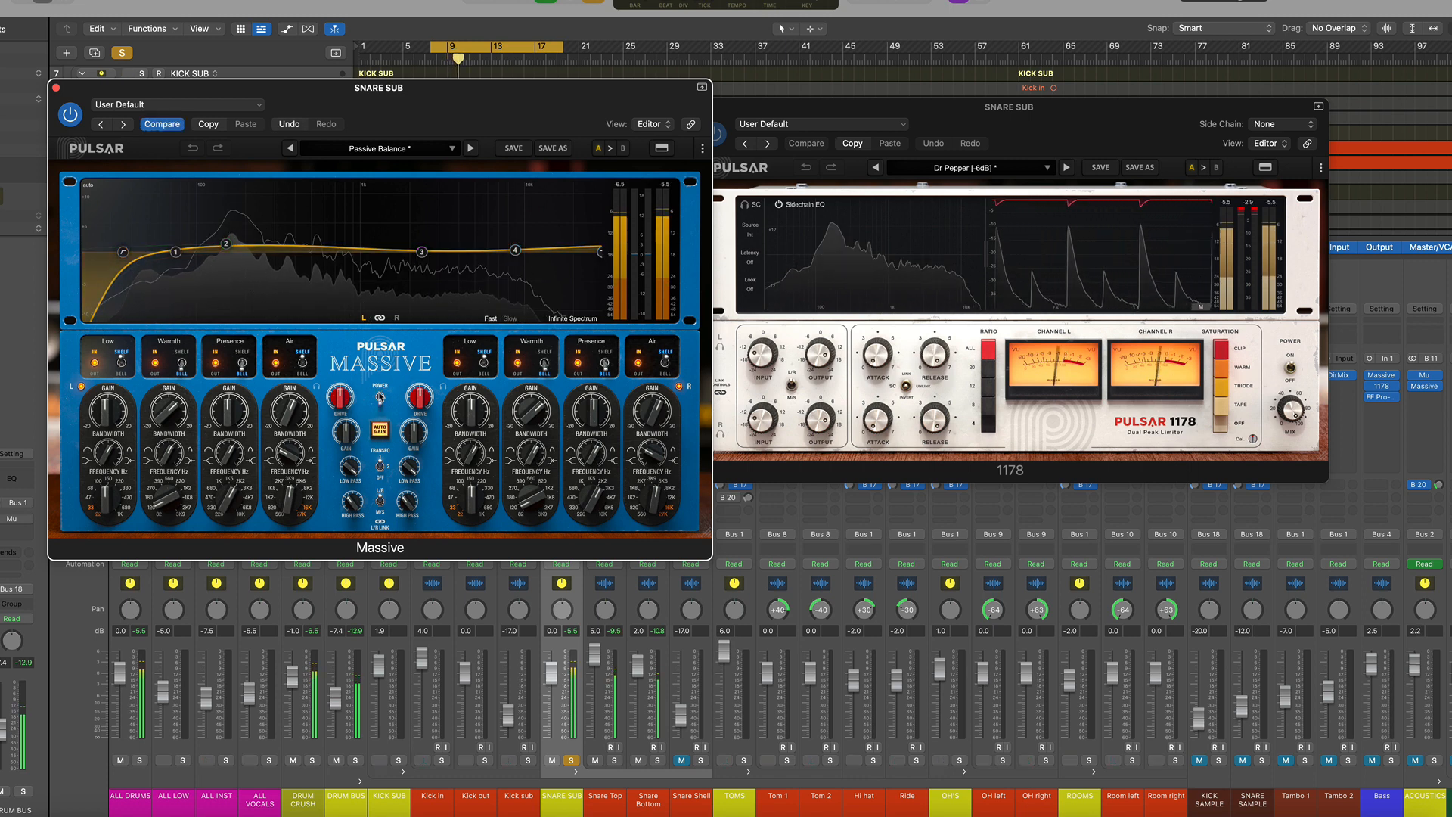
click(379, 396)
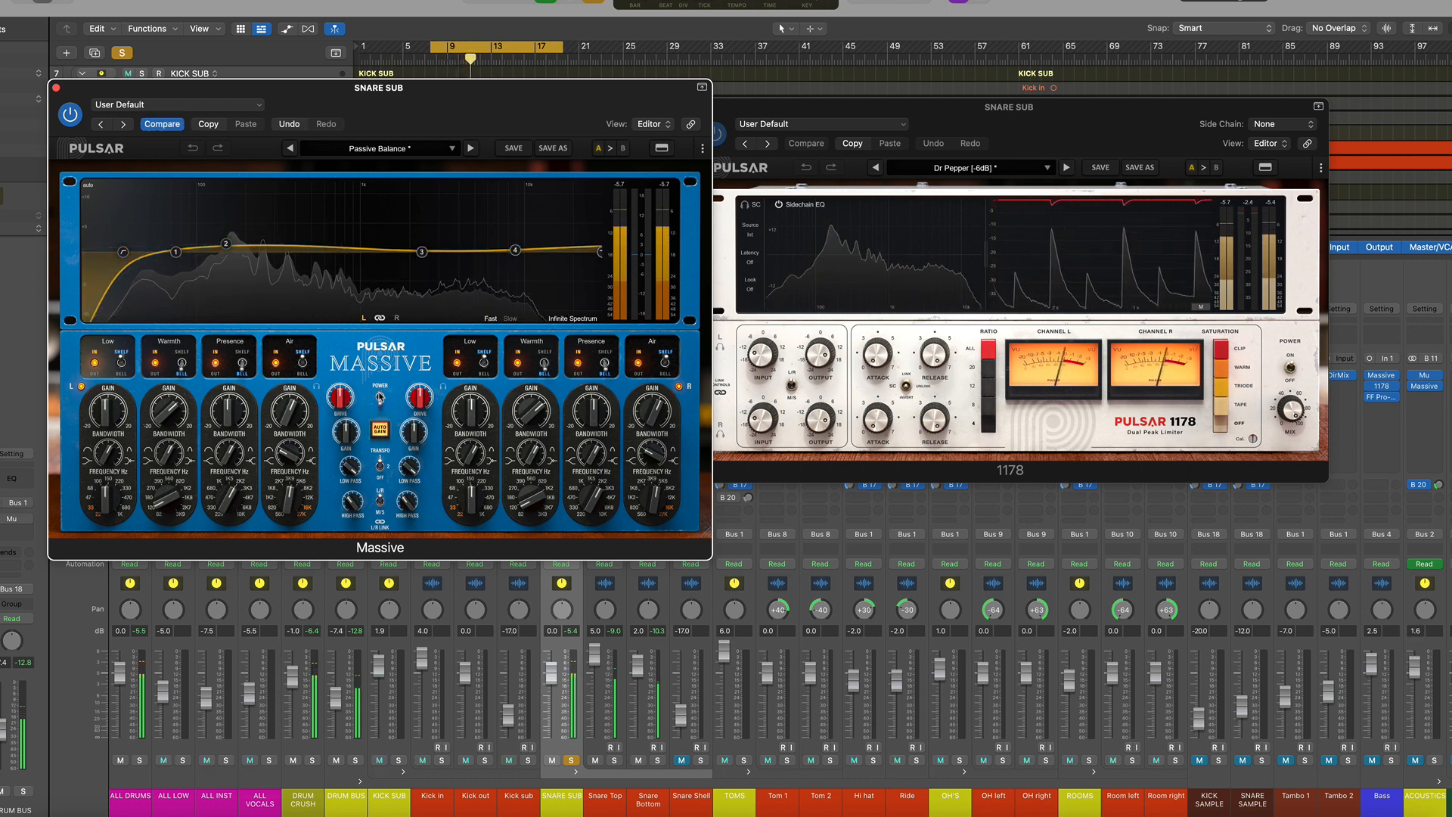
click(380, 396)
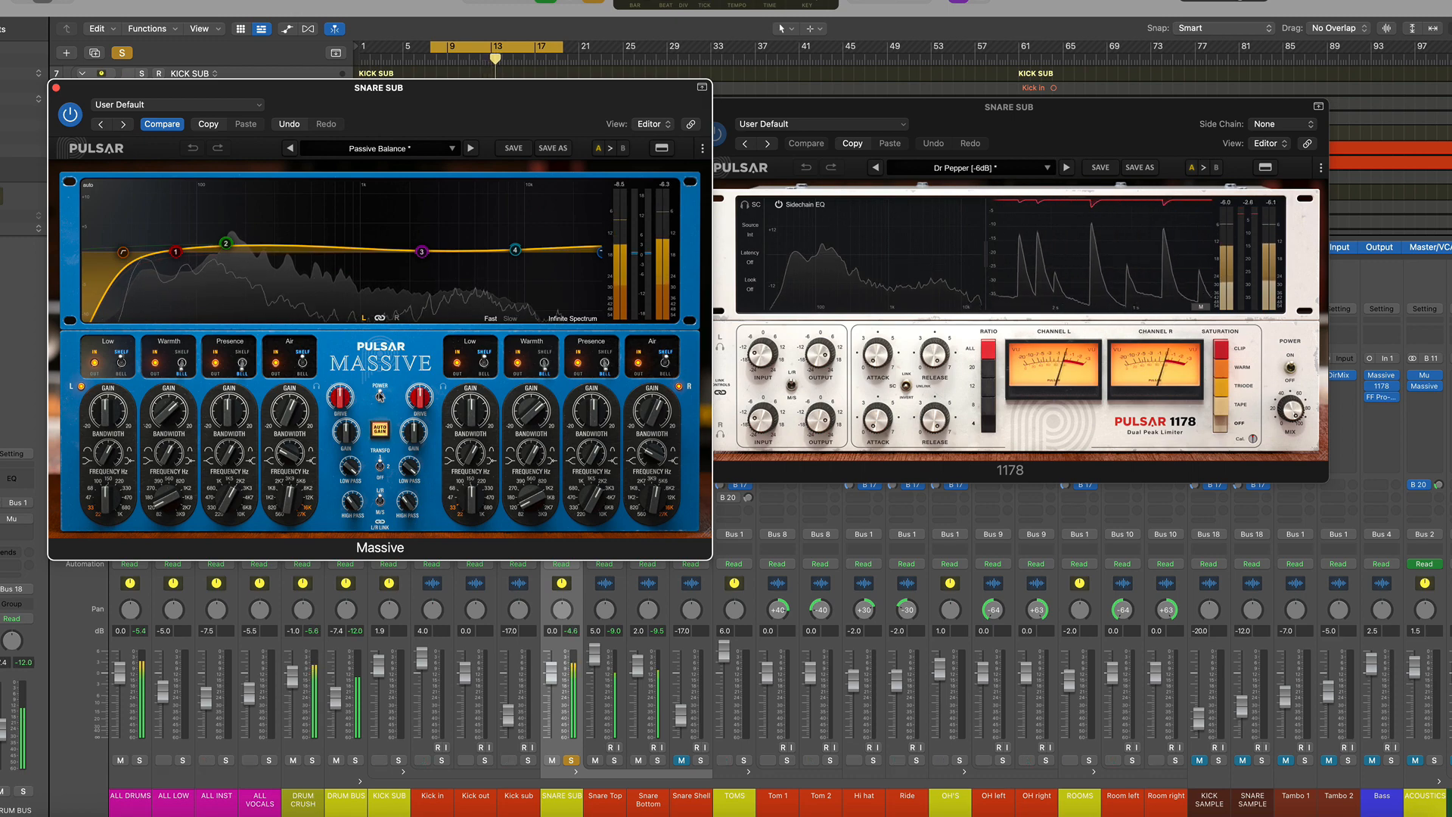
click(55, 88)
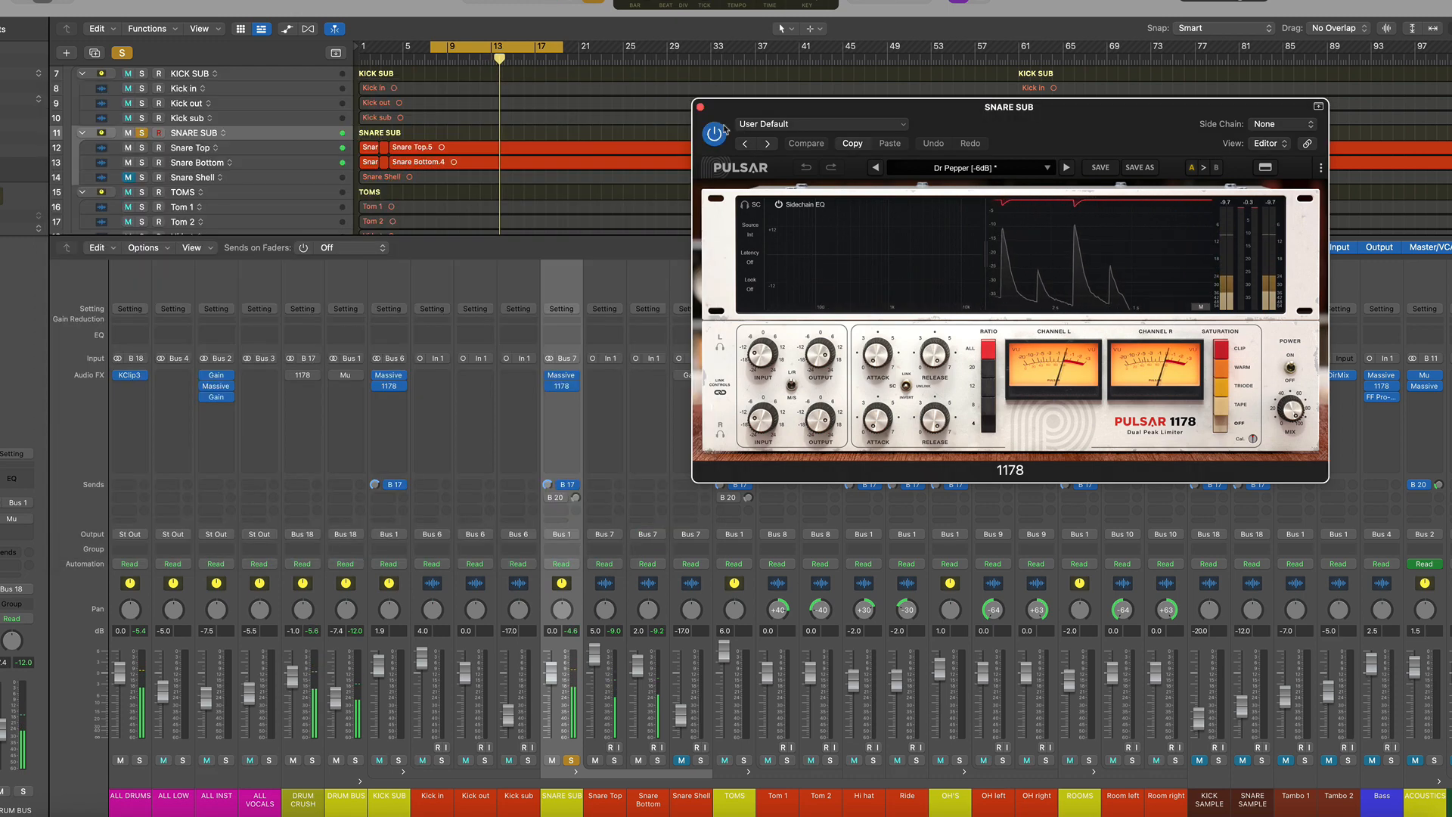
click(699, 109)
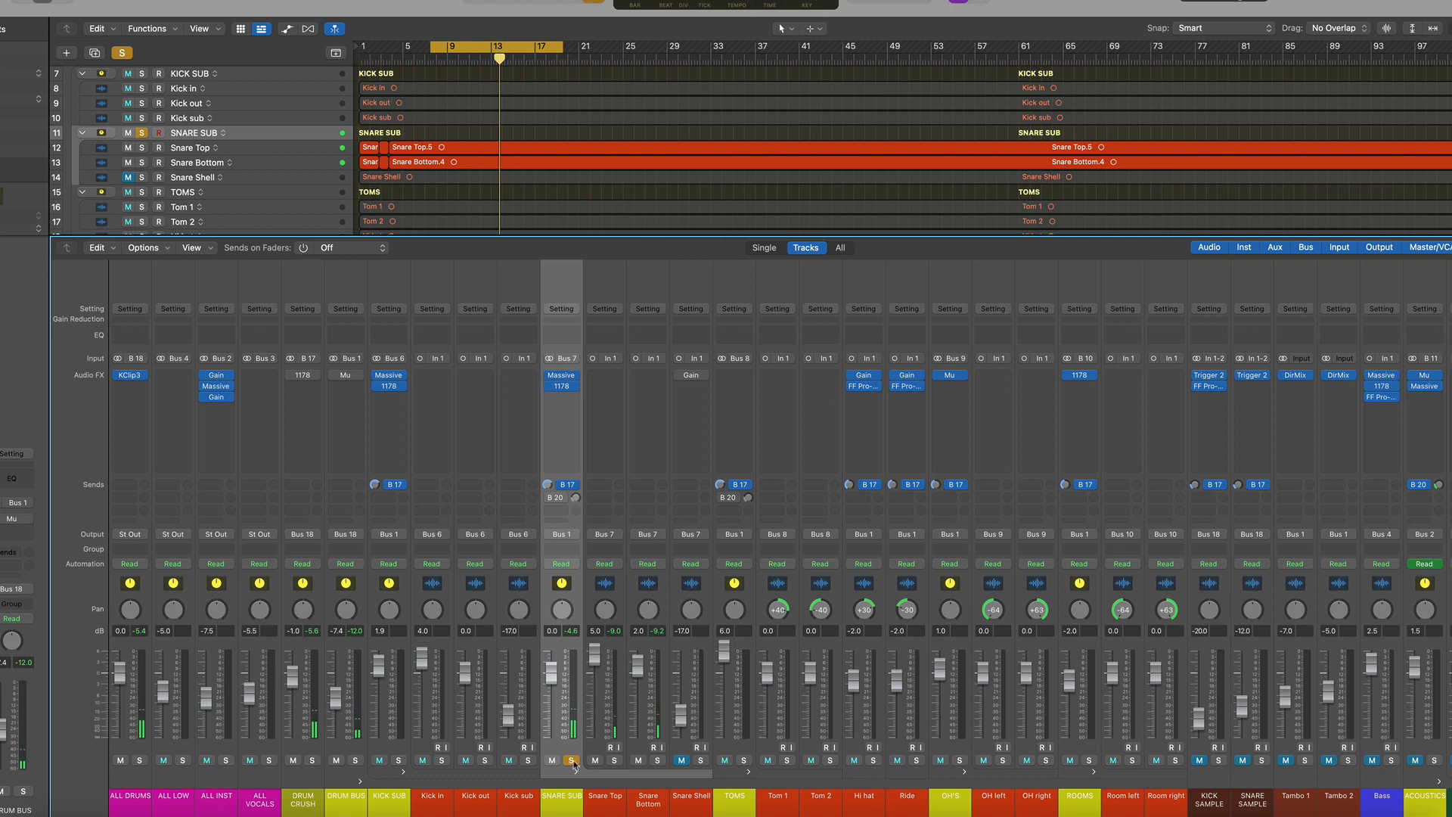
Unsolo the SNARE SUB bus and select the DRUM BUS channel strip
click(572, 761)
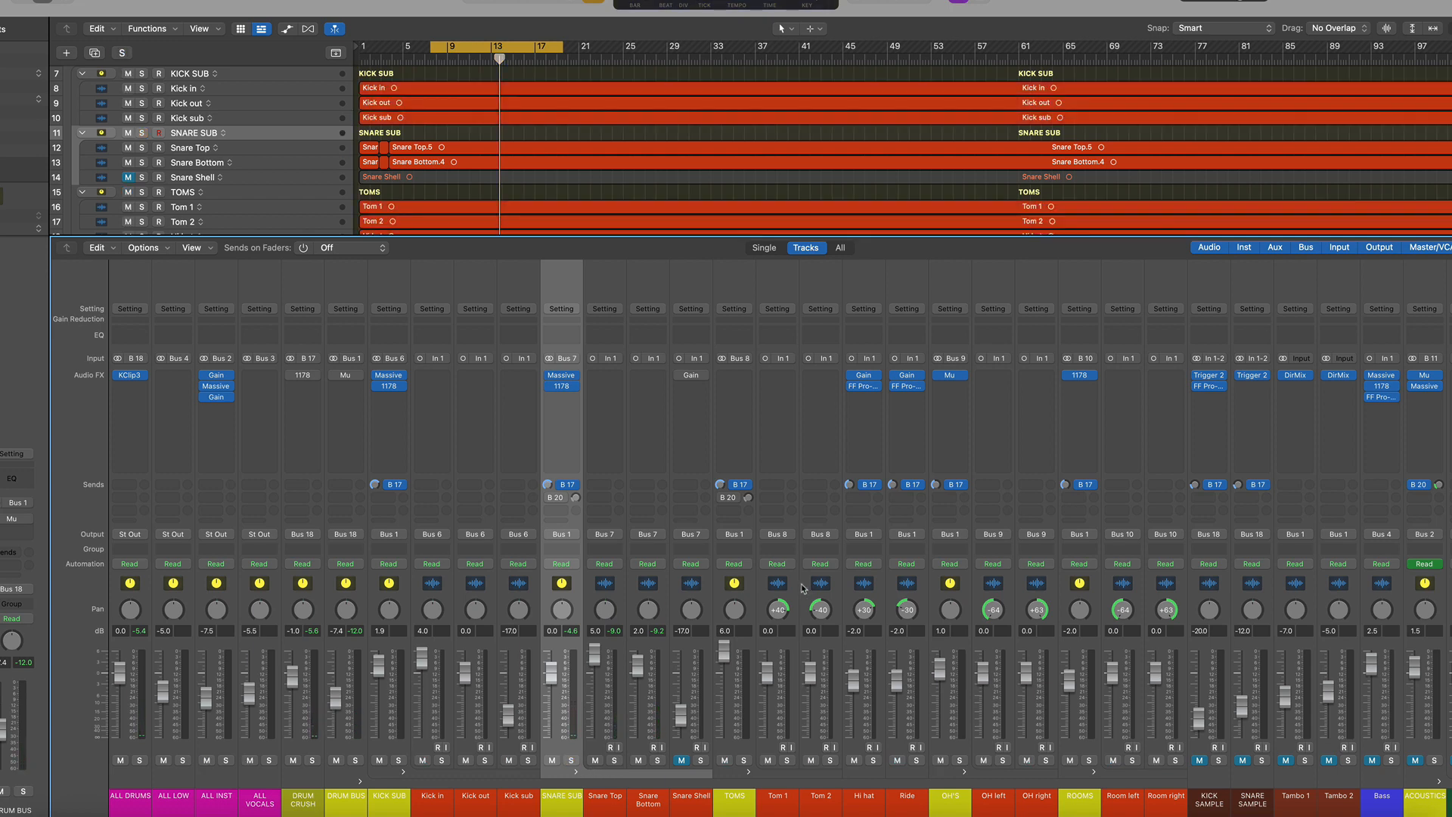
drag(779, 585, 821, 582)
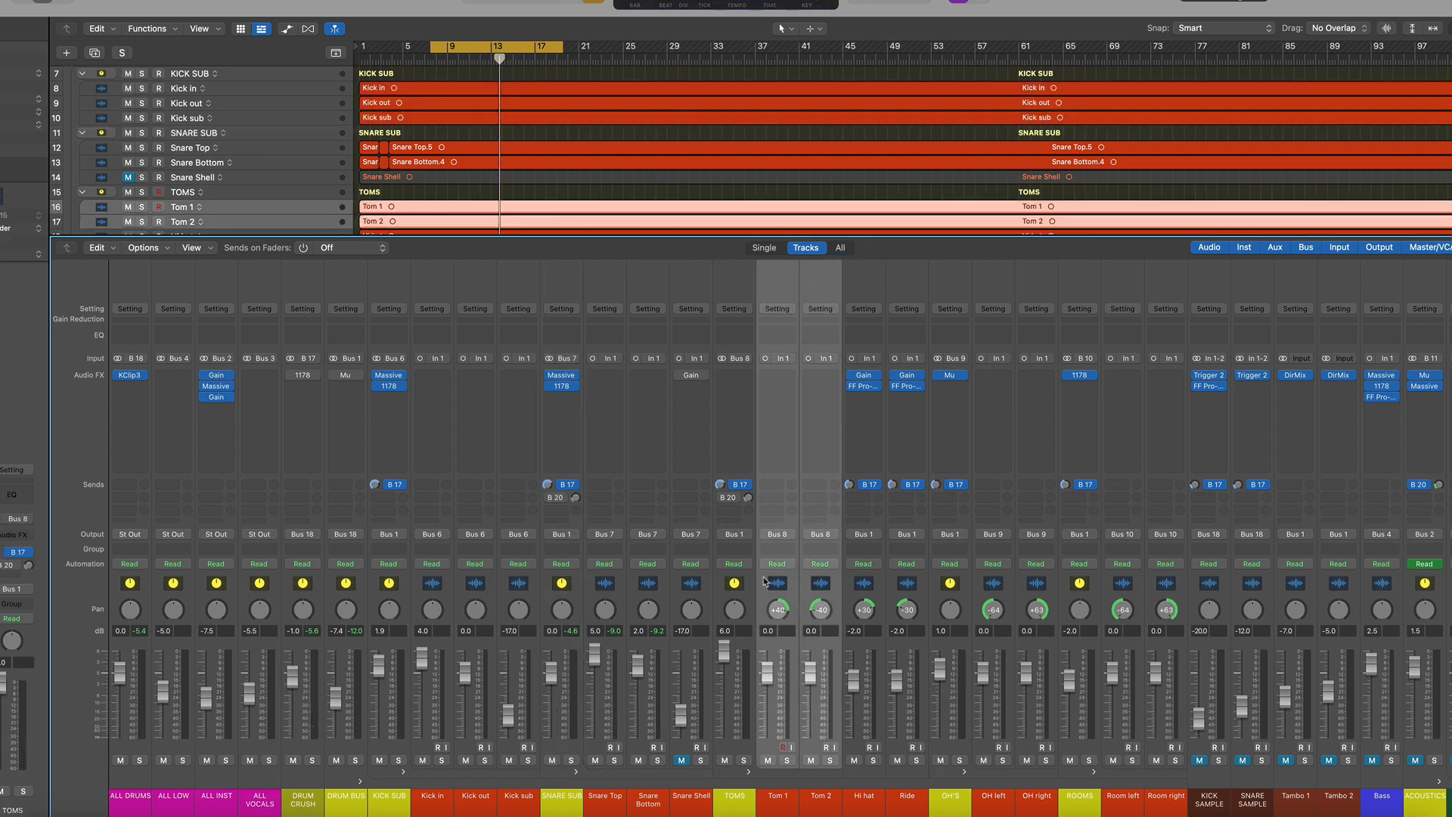
click(737, 584)
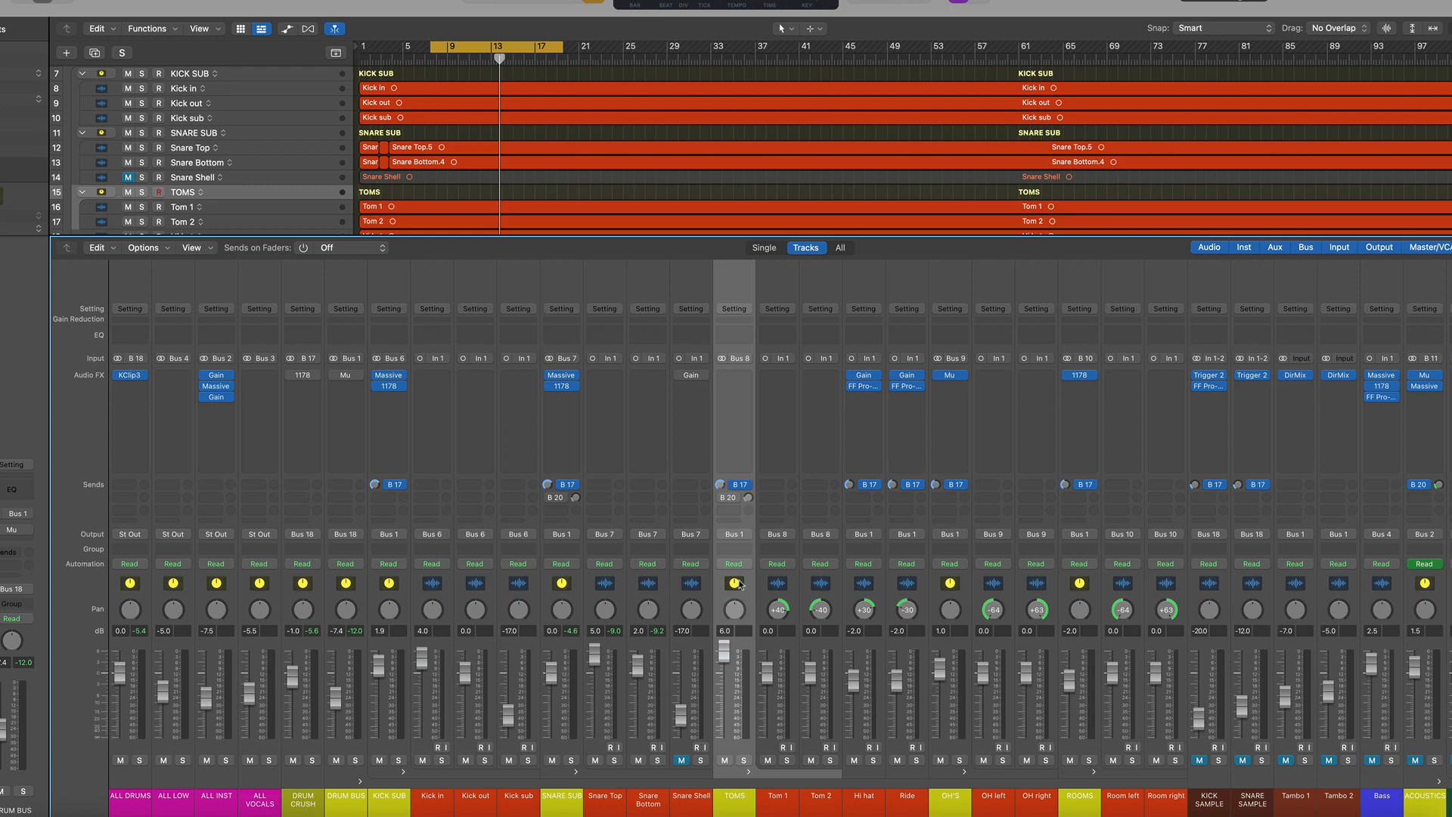
click(696, 589)
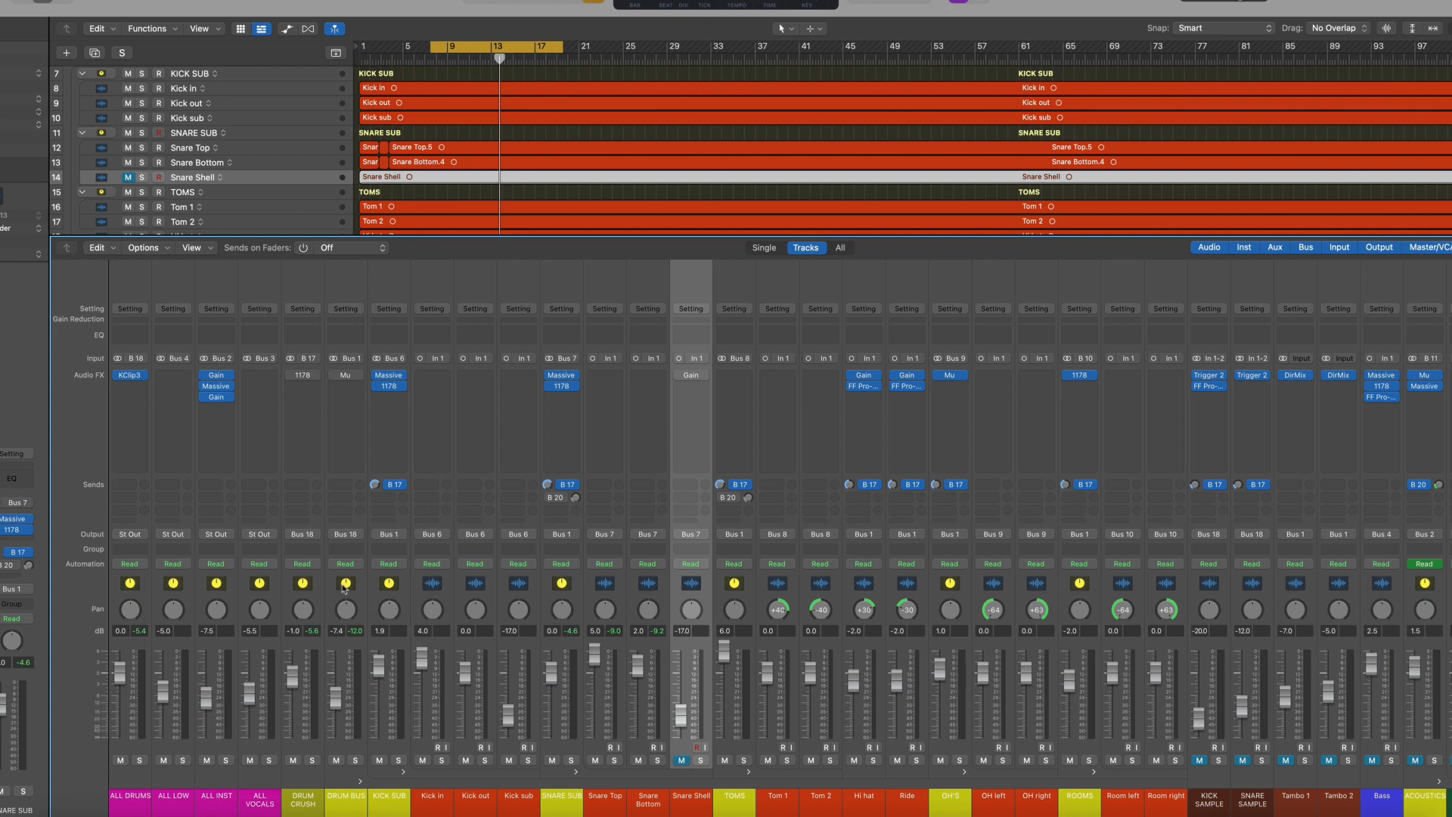
click(345, 589)
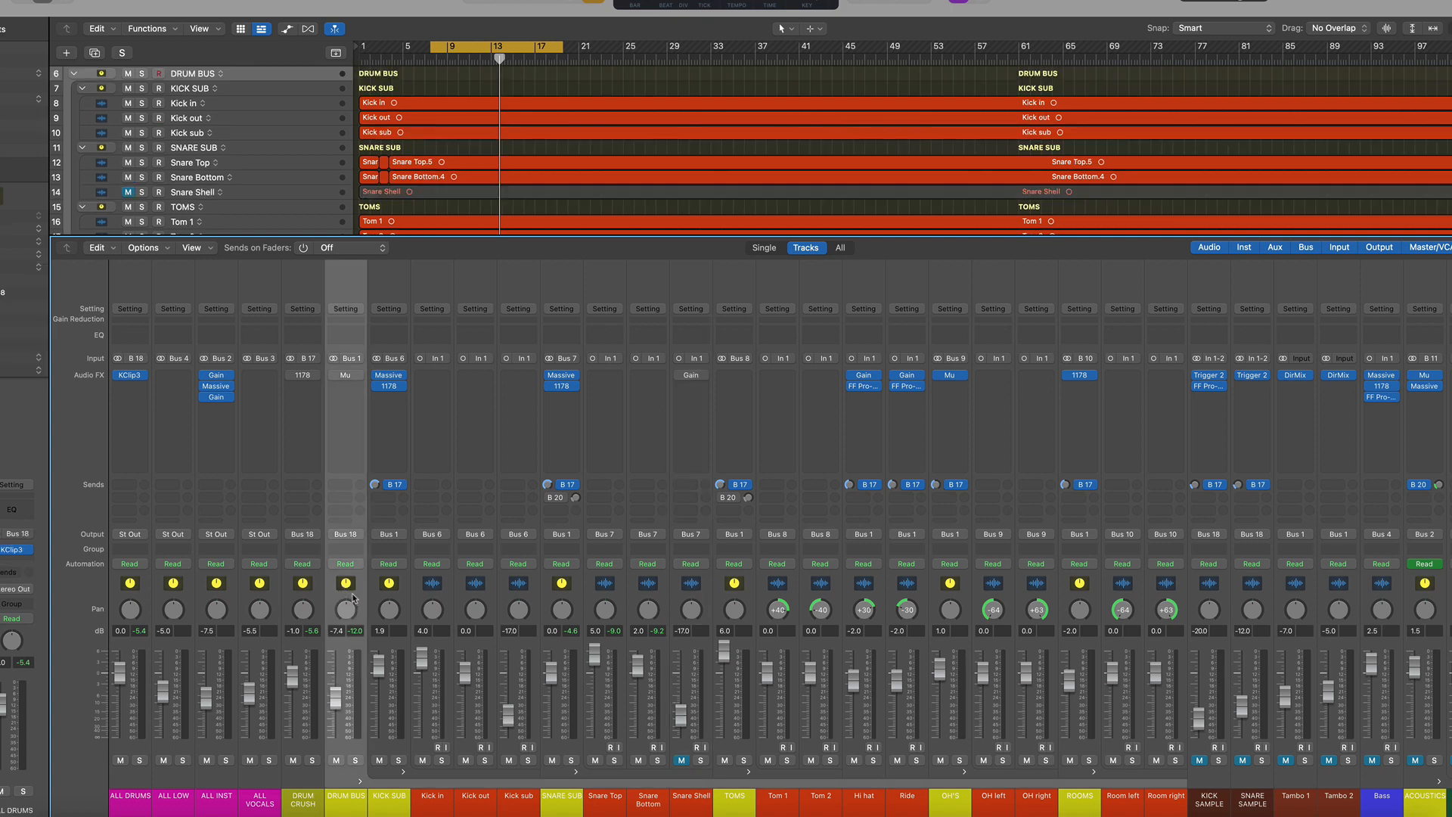
Open the DRUM BUS's Mu compressor, toggle its in/out switch during playback, and close the plugin window
click(333, 376)
click(345, 376)
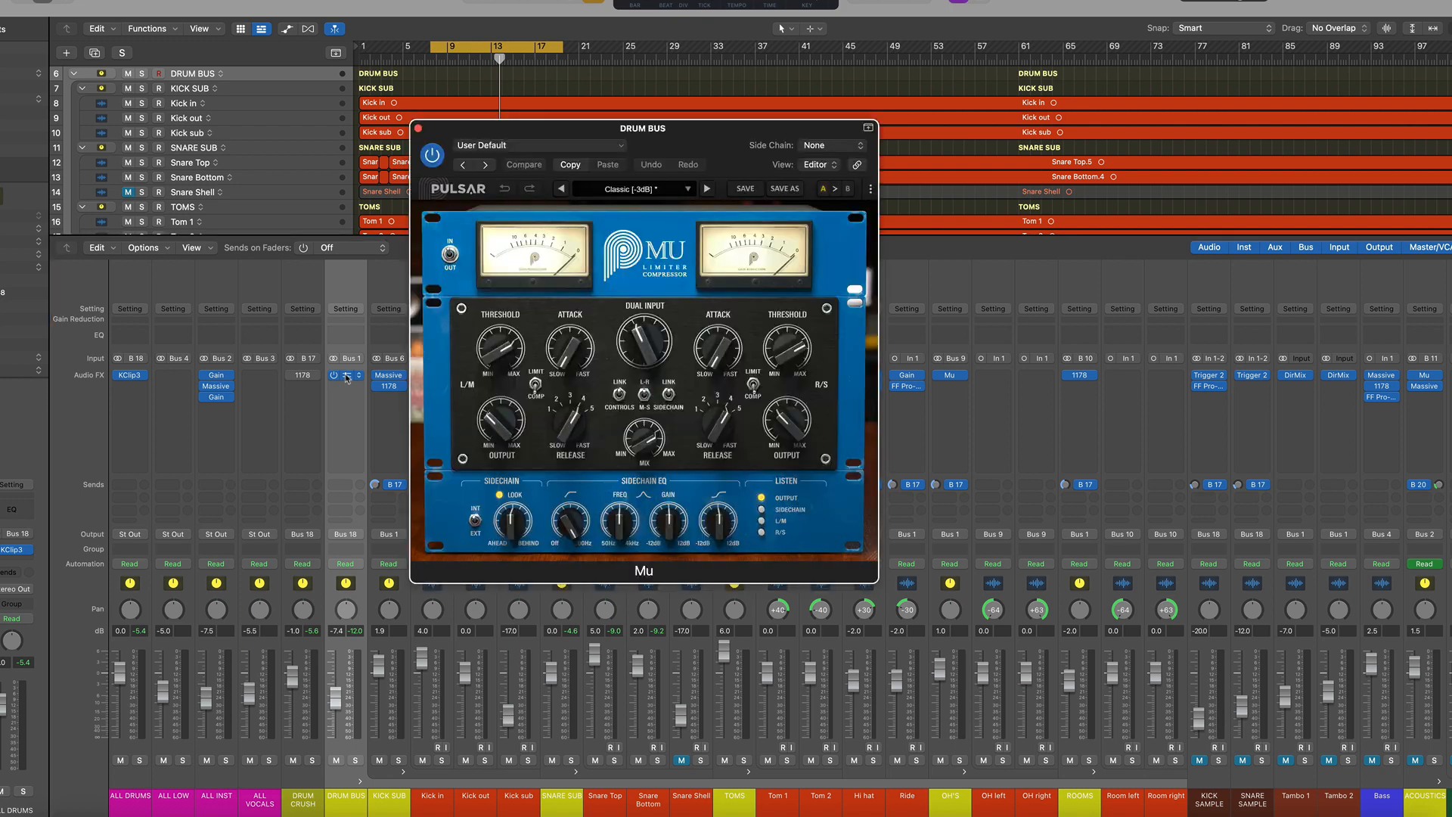
click(314, 587)
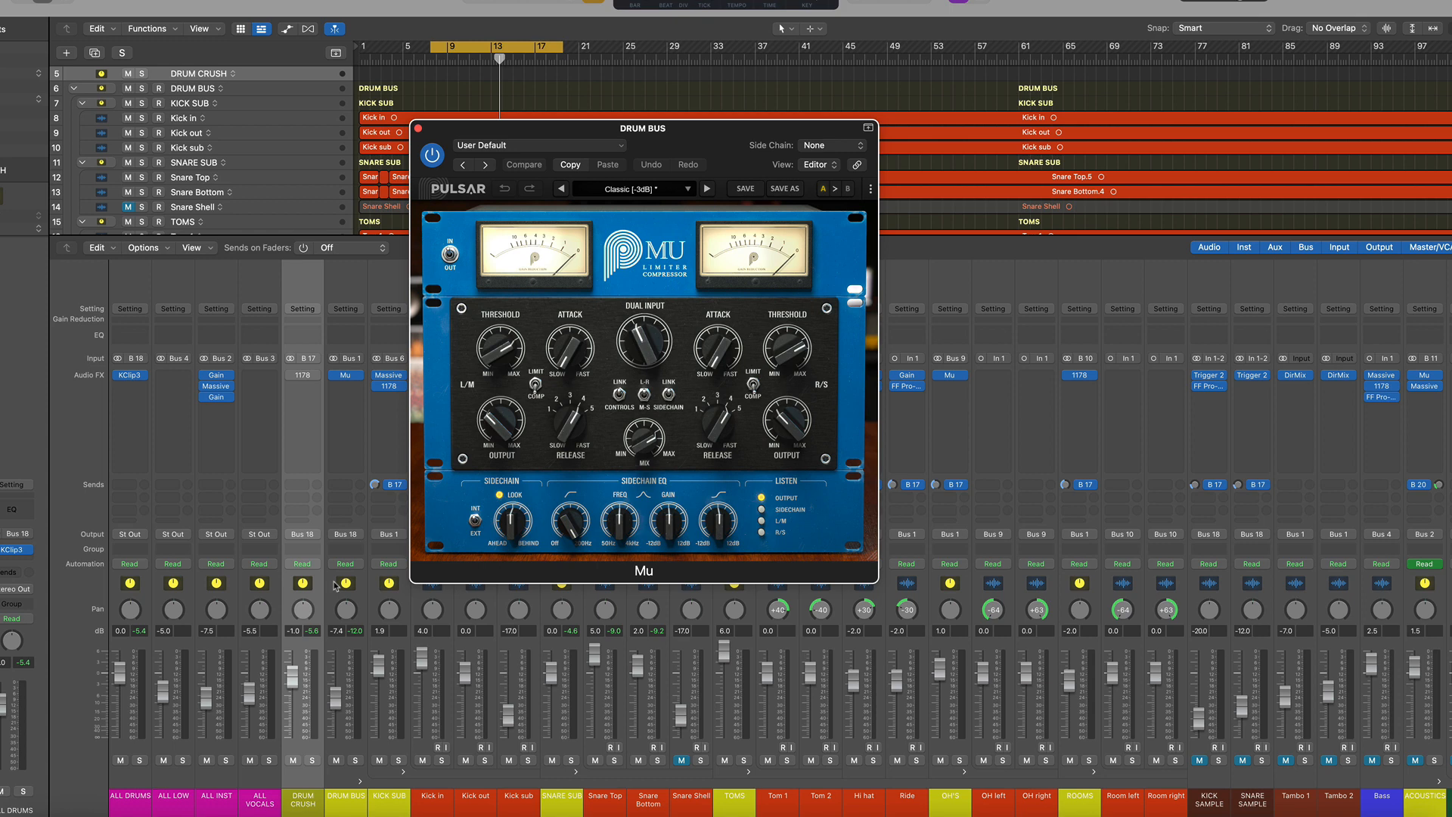
key(space)
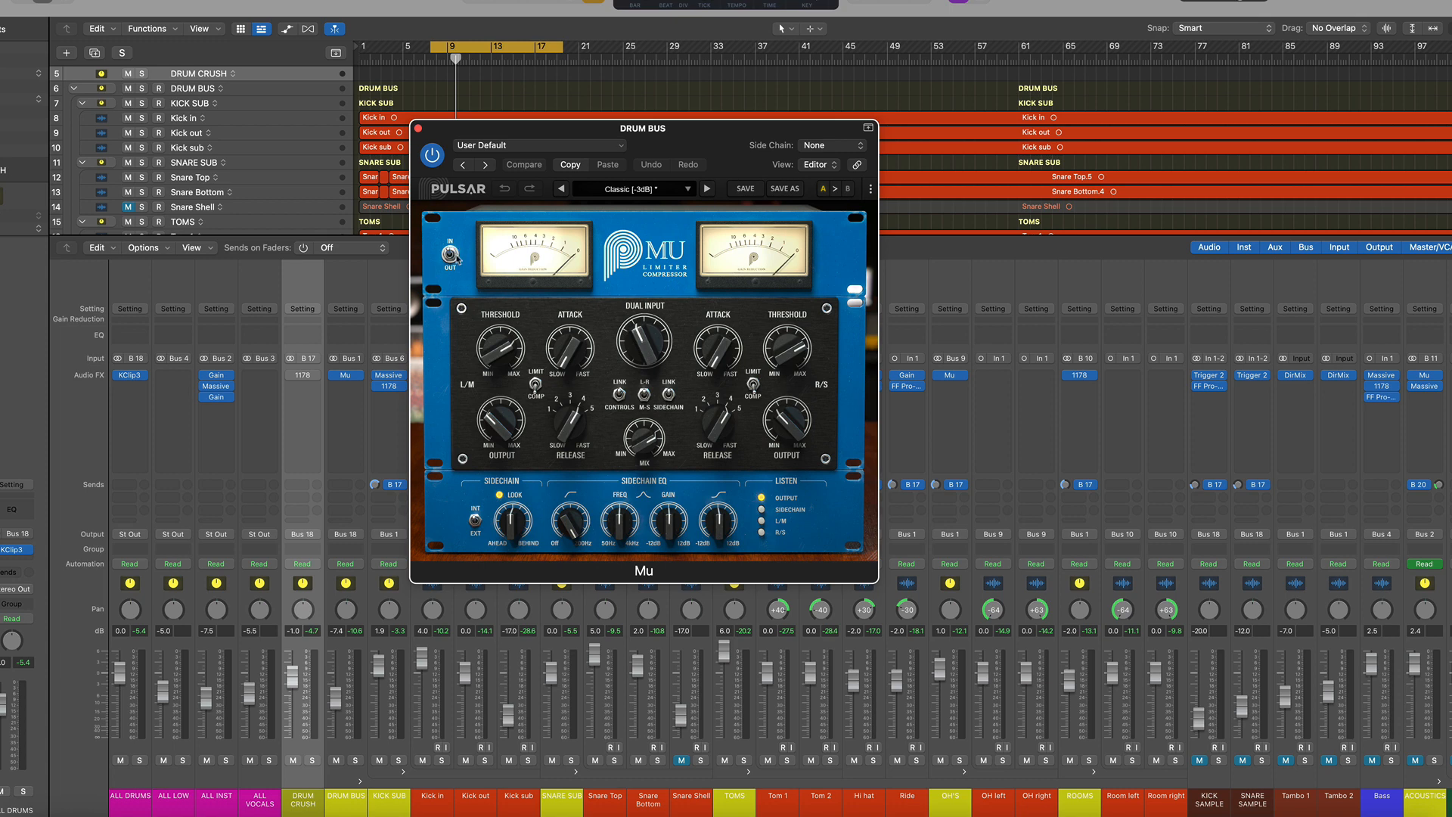
click(451, 255)
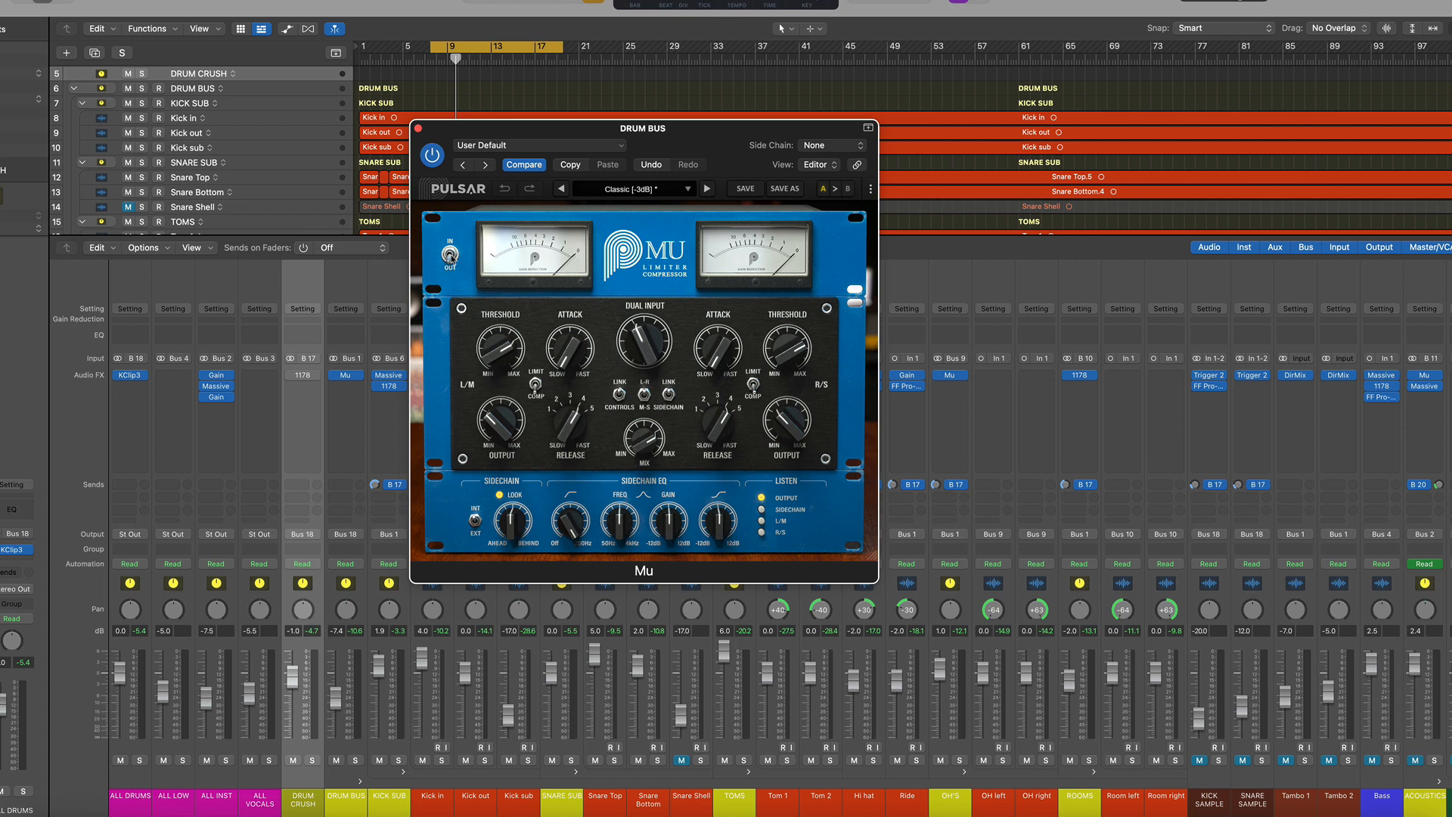
key(space)
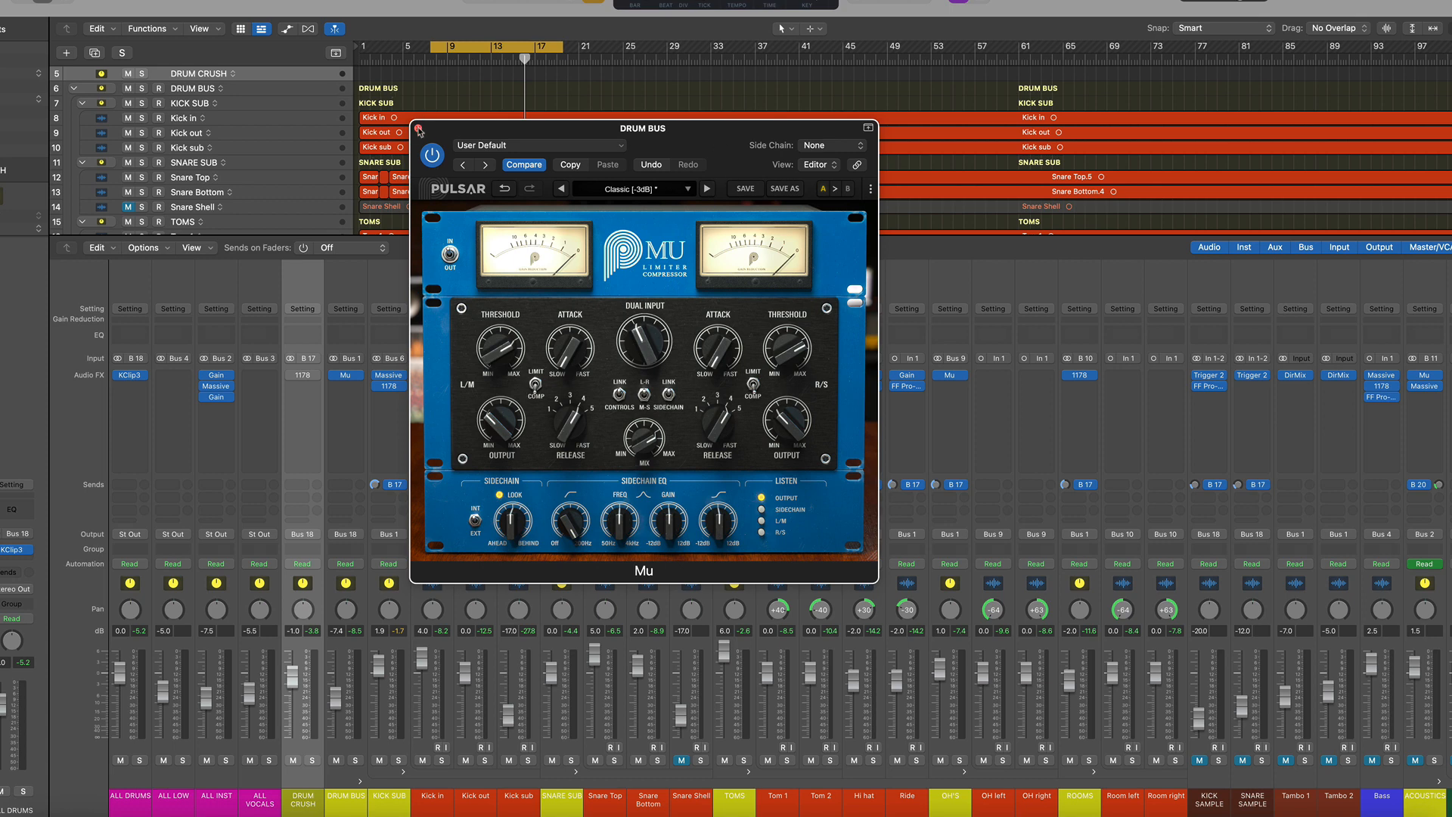
click(419, 130)
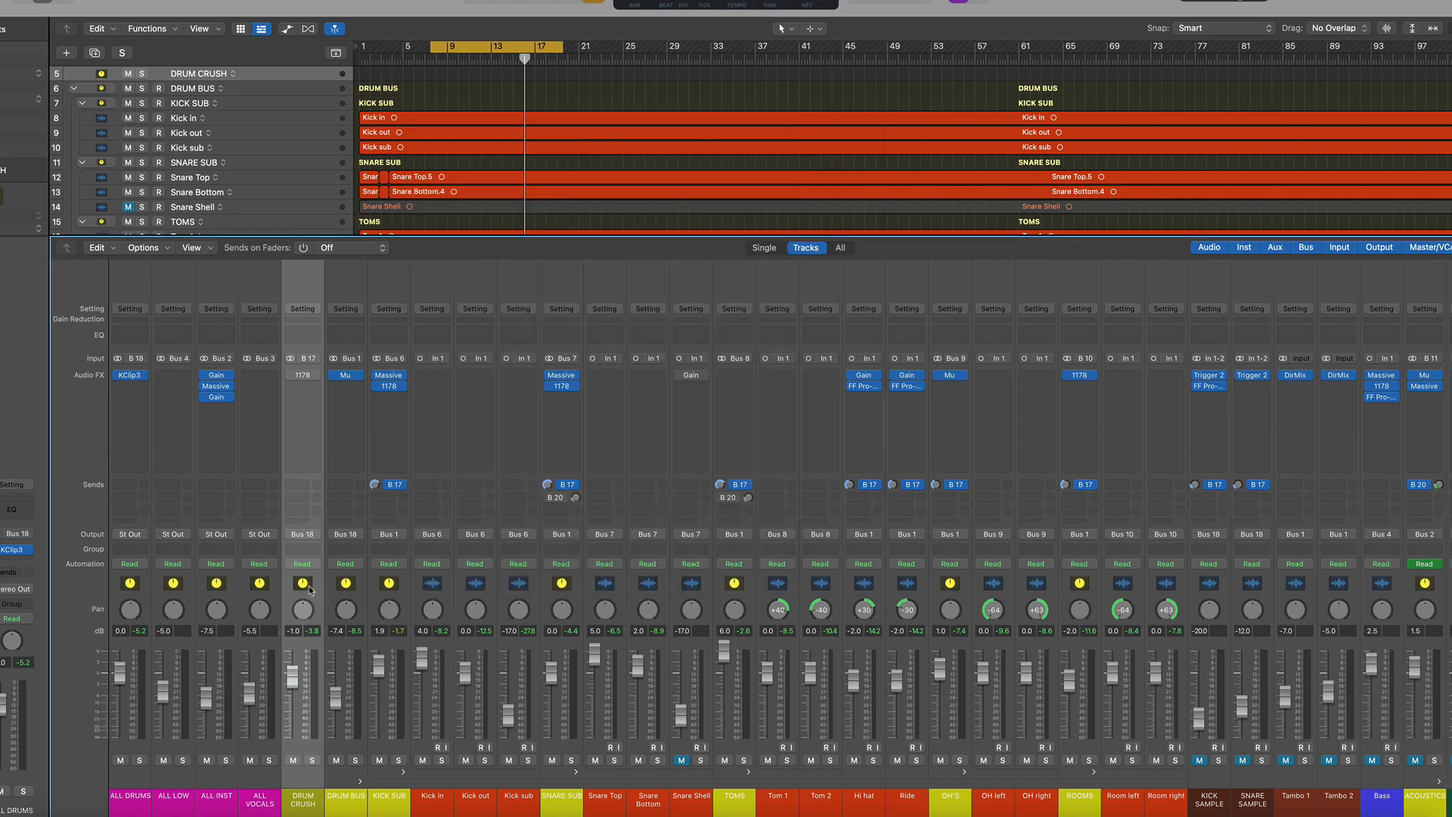
Solo the DRUM CRUSH channel and select it
click(354, 588)
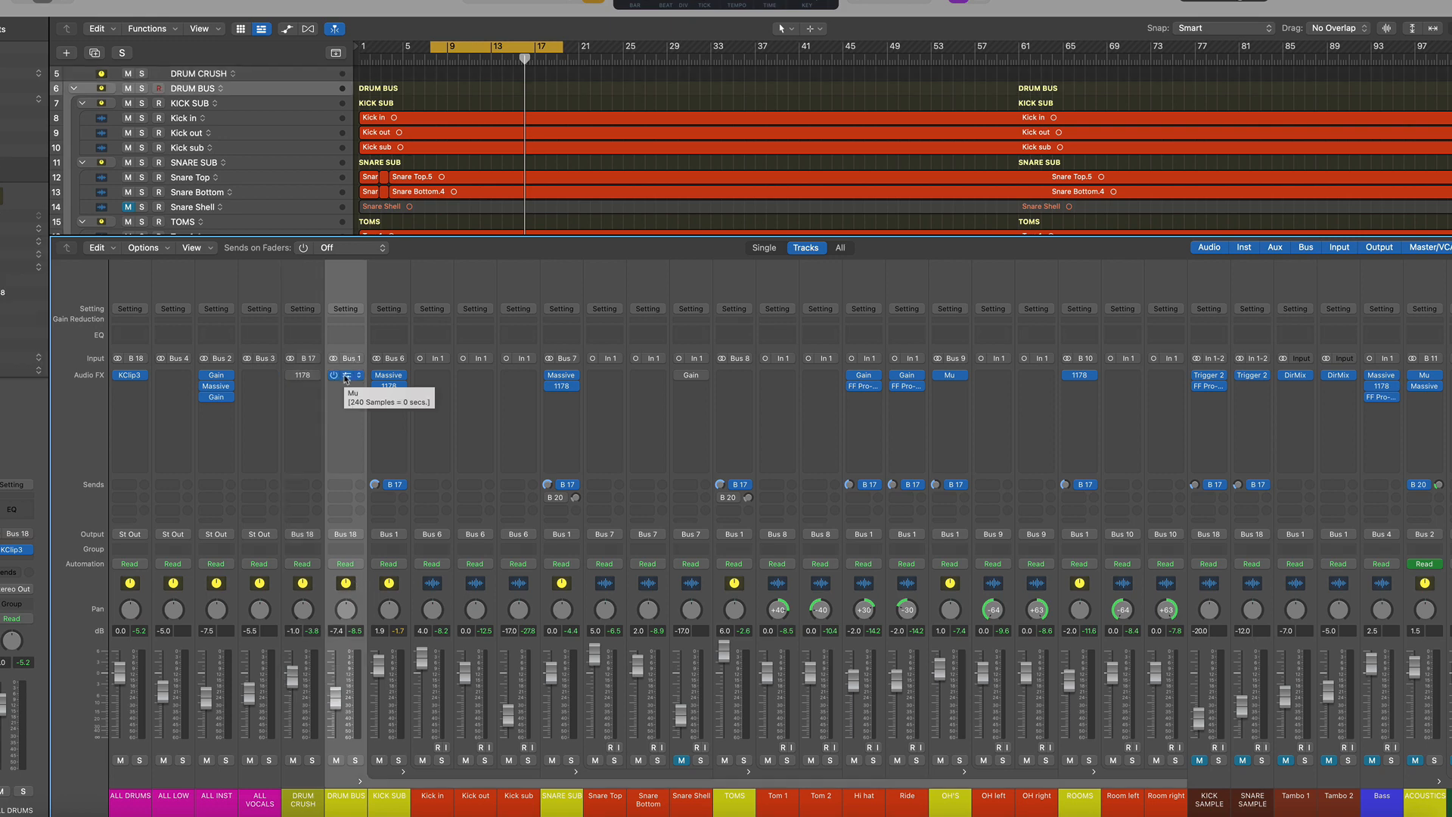
click(310, 584)
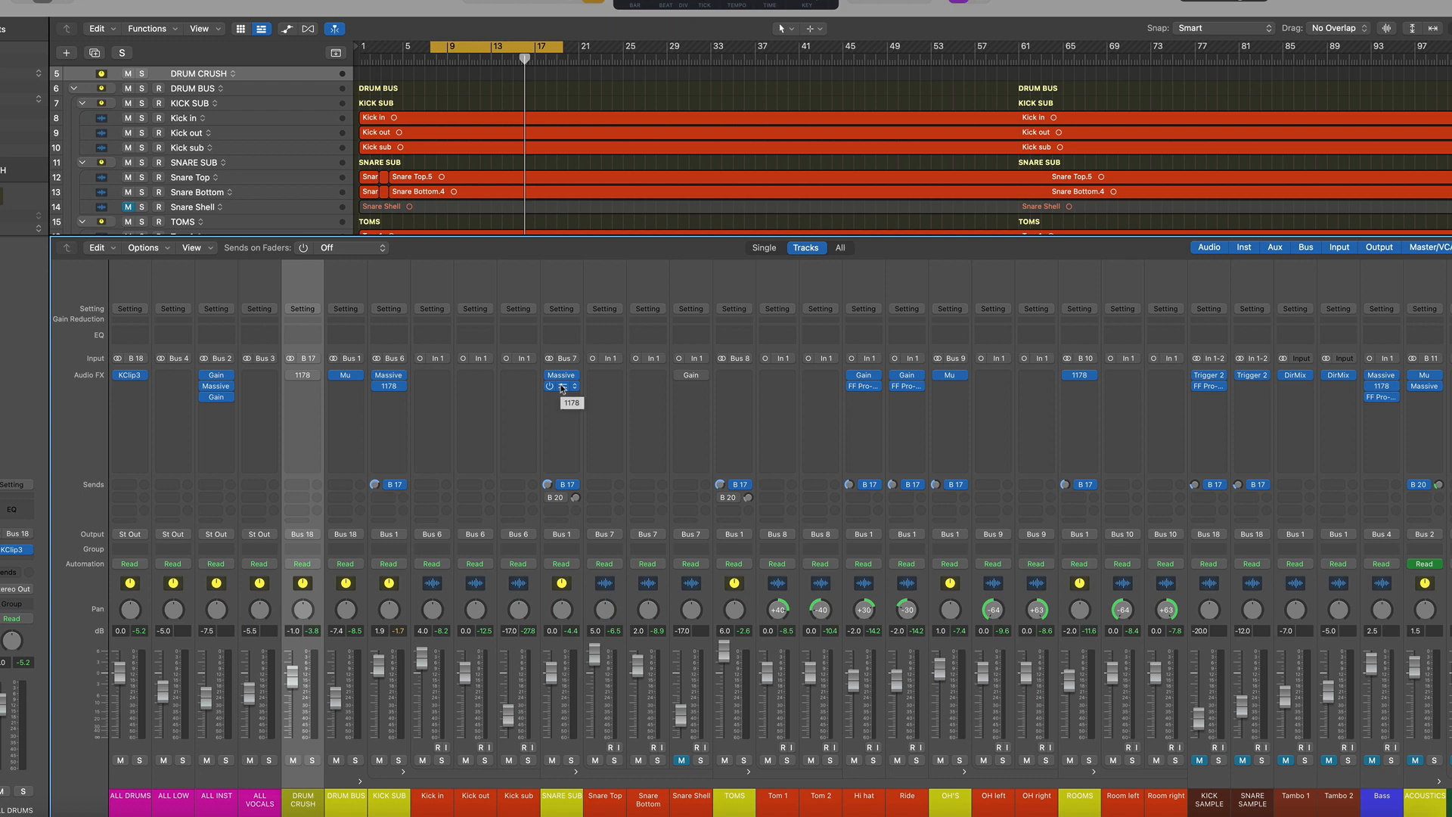
click(390, 586)
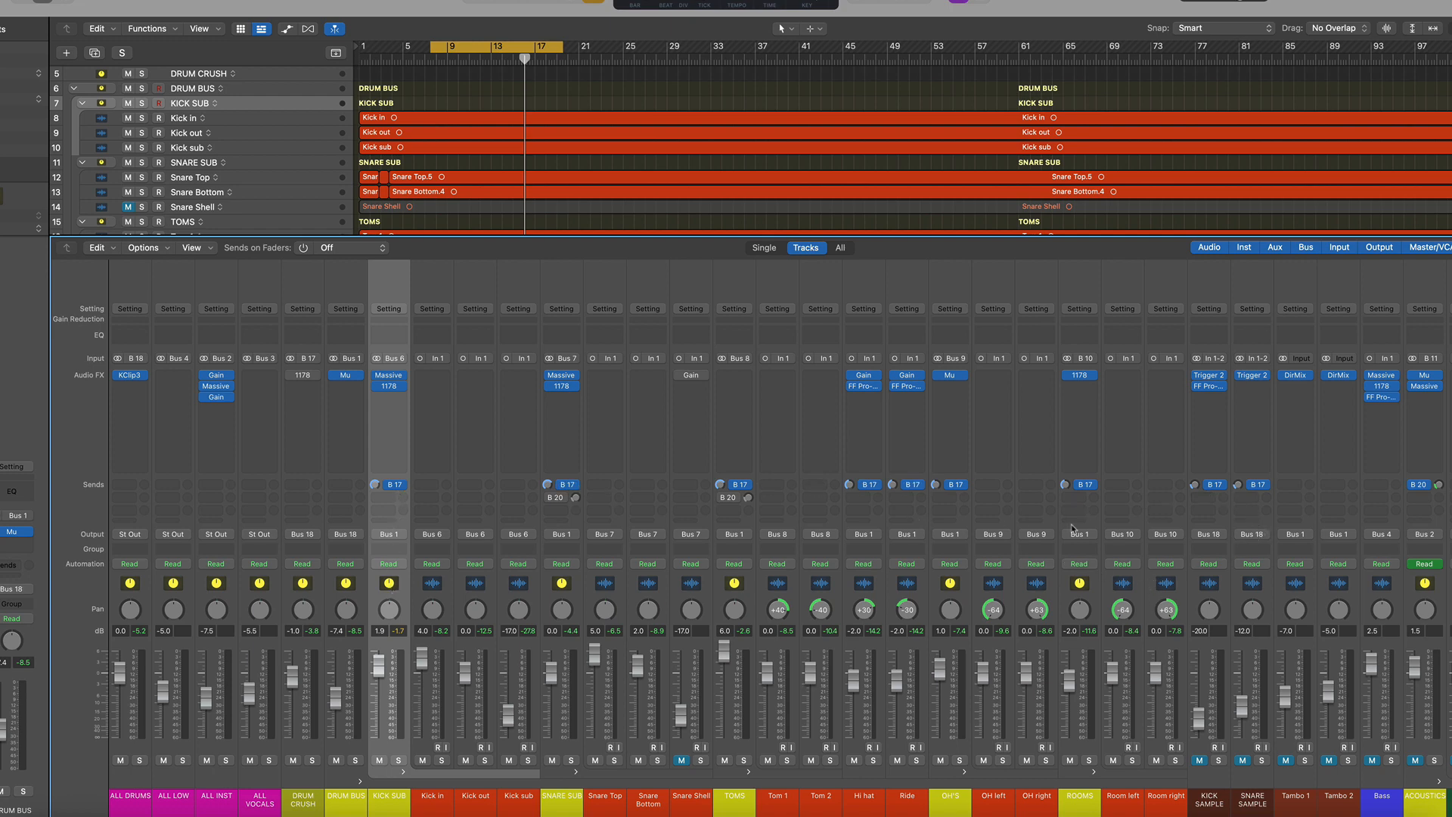
click(312, 761)
click(311, 584)
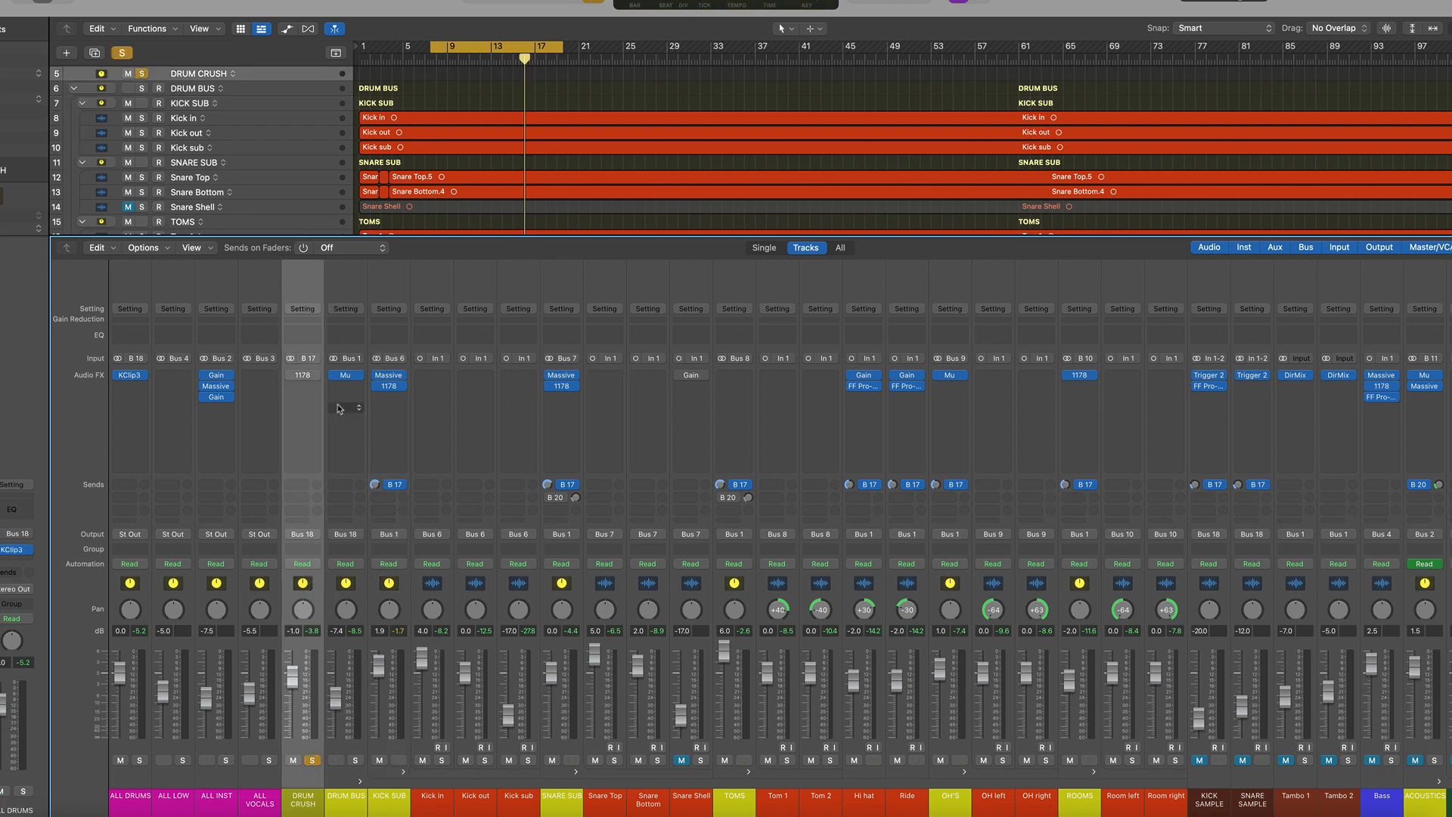
Open the DRUM CRUSH 1178 plugin and toggle the channel's solo and mute during playback
click(303, 378)
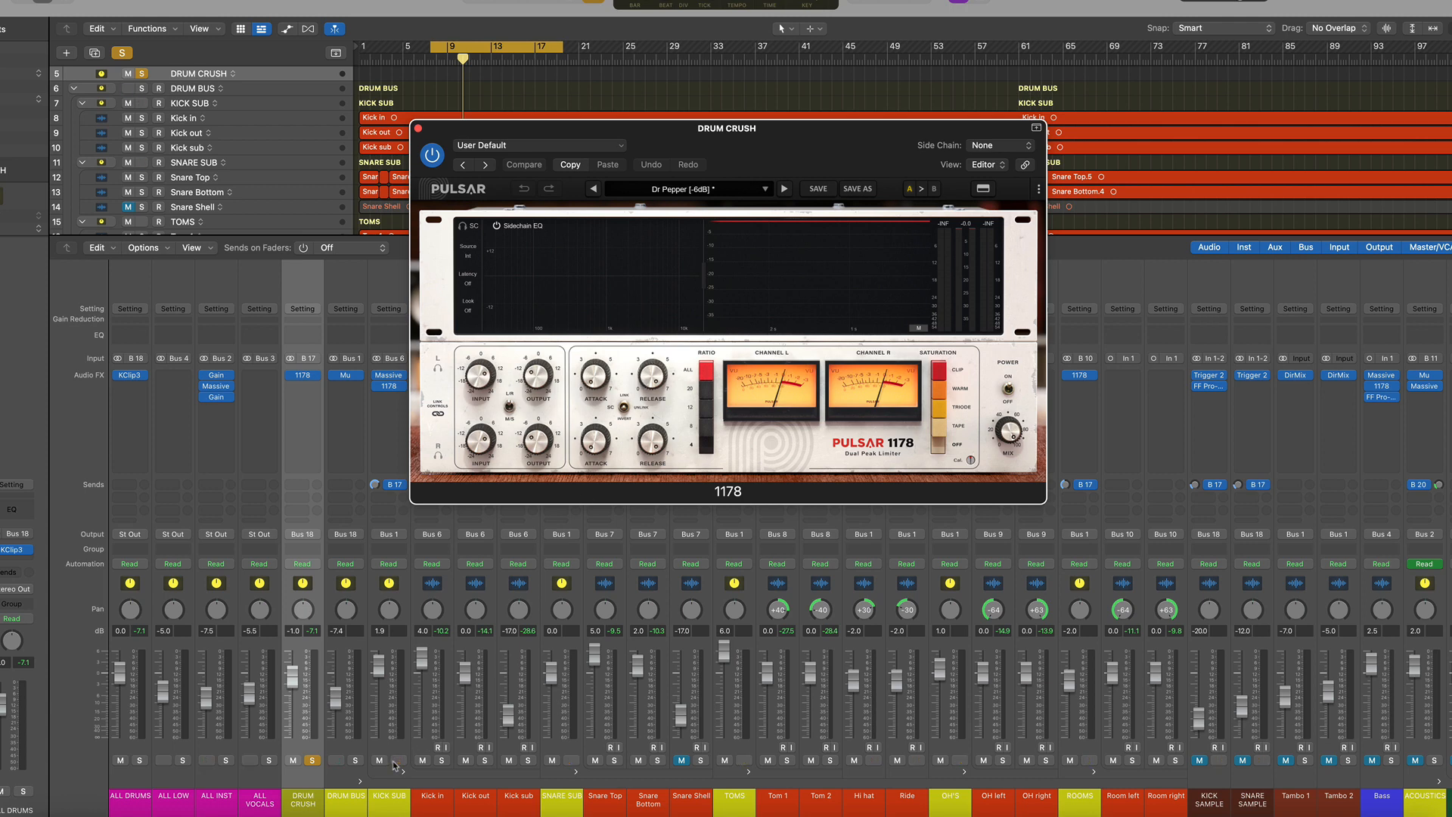
click(312, 761)
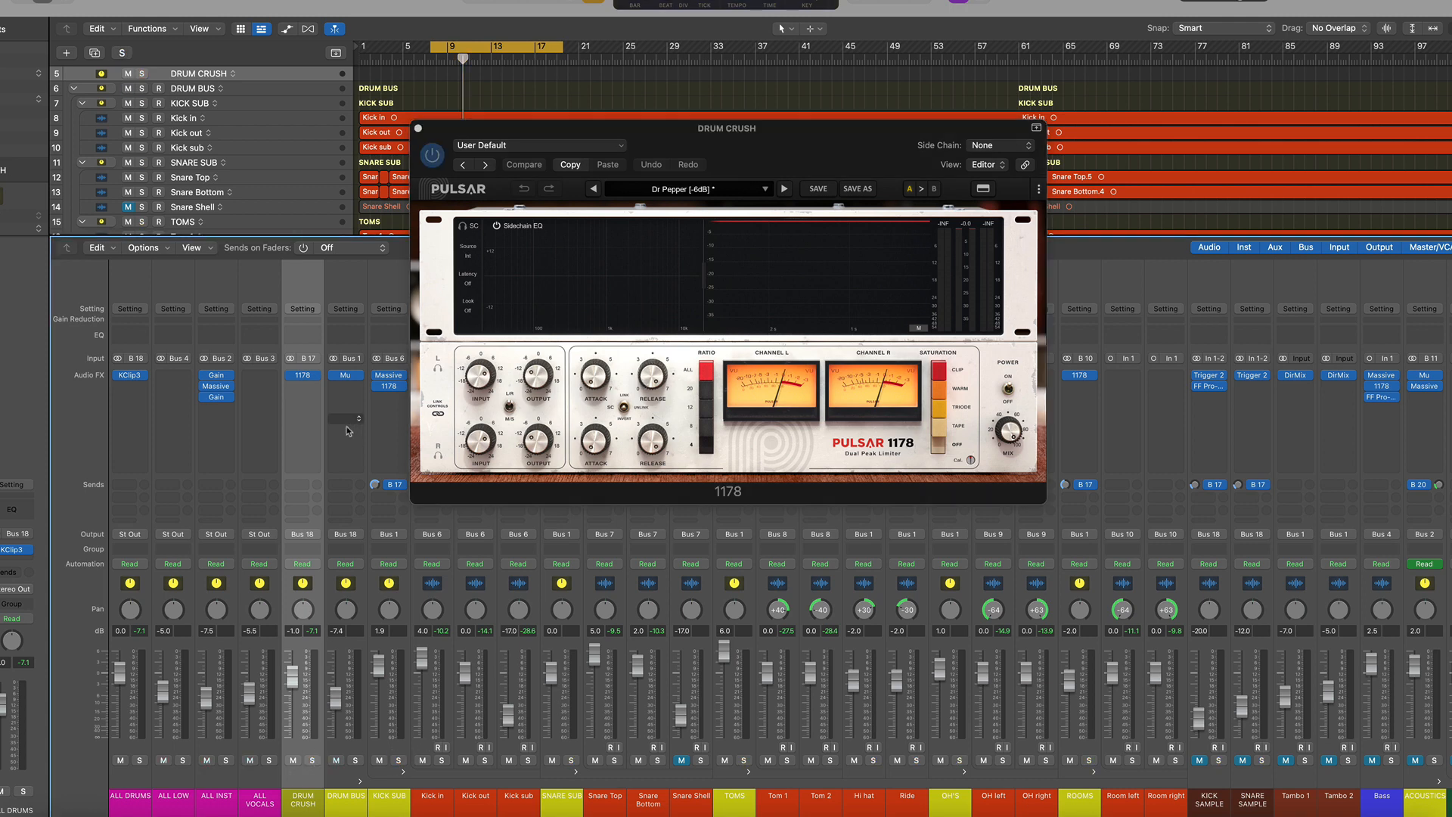
click(293, 761)
key(space)
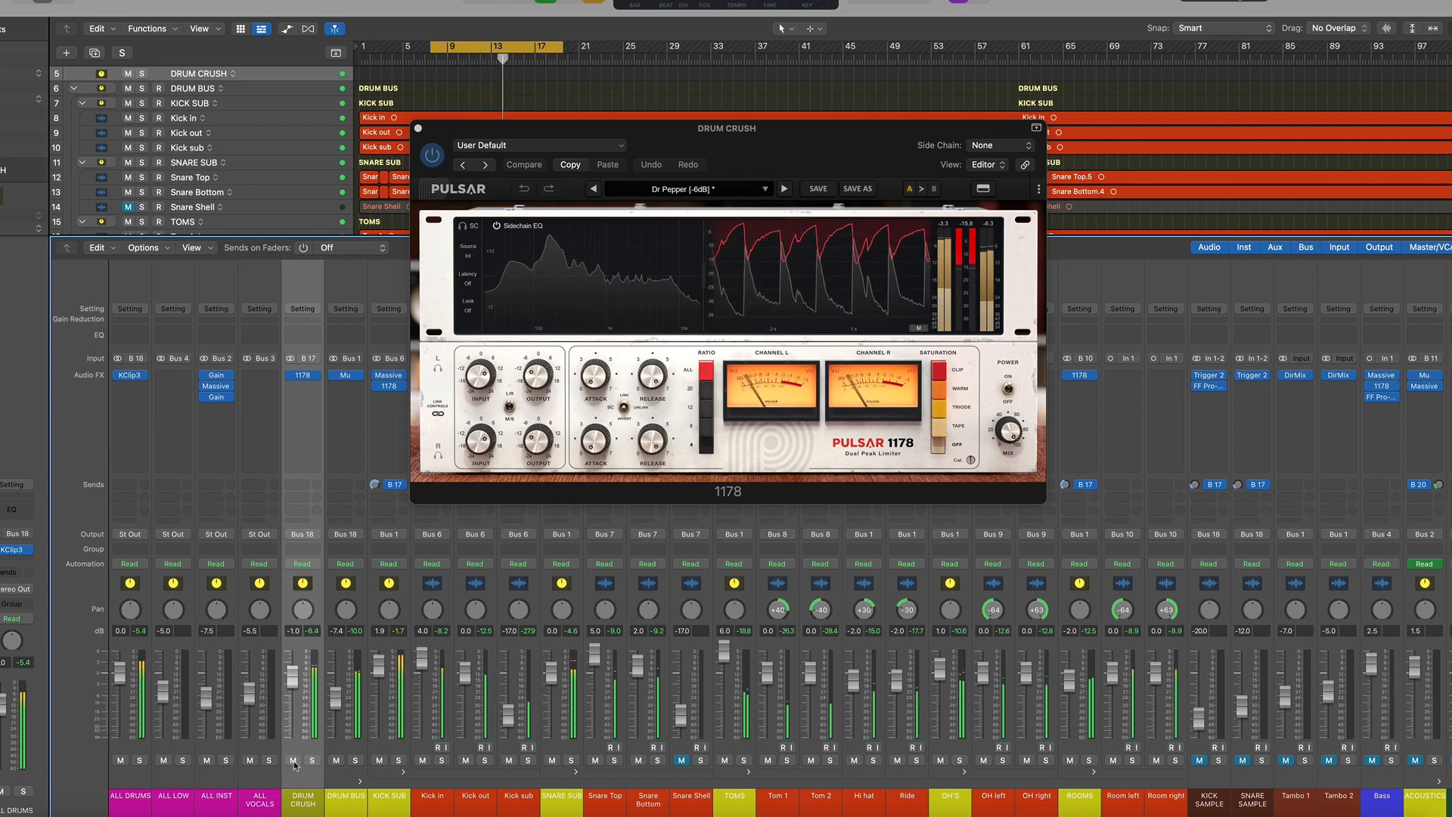
click(294, 760)
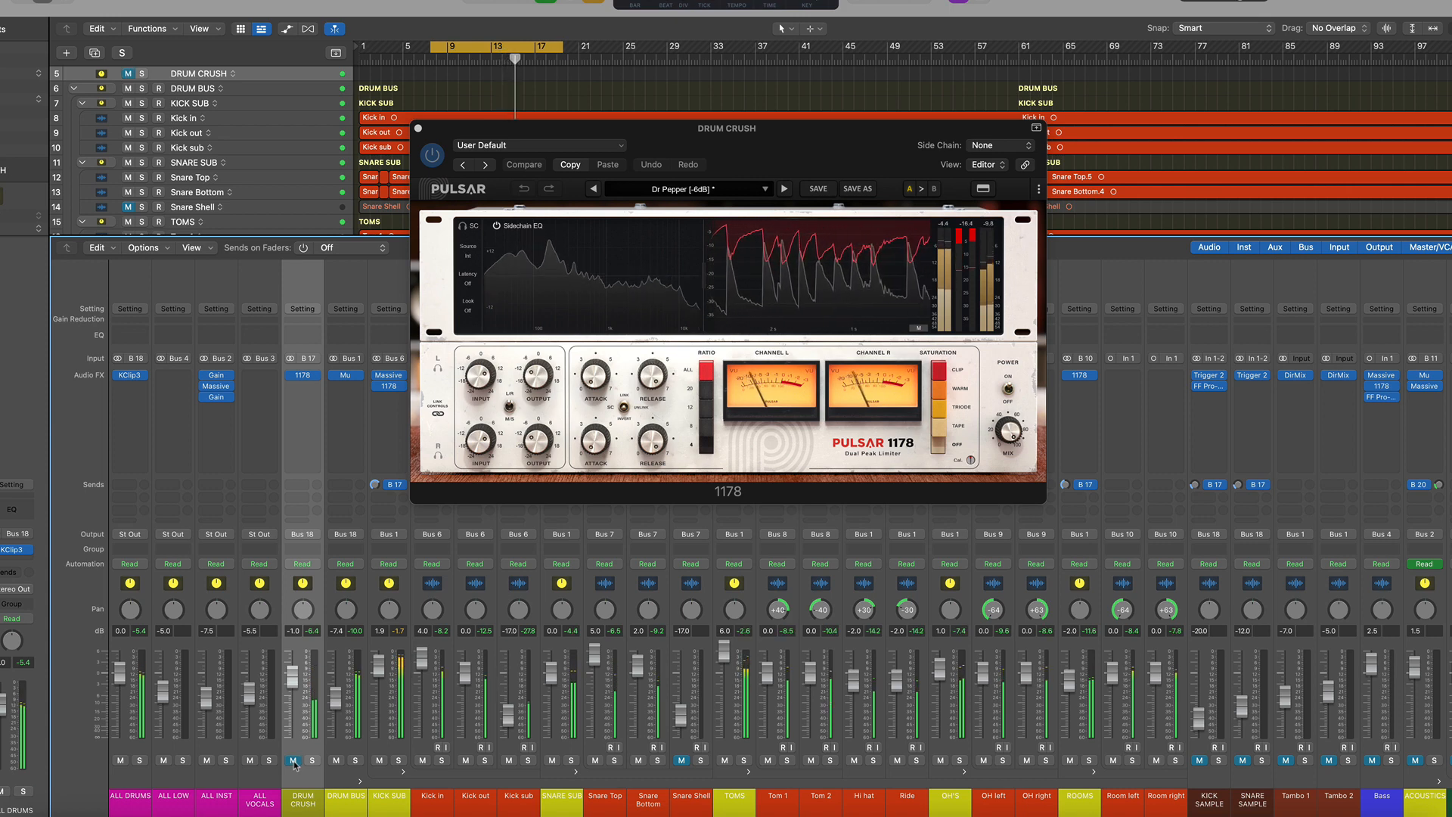
Close the DRUM CRUSH 1178 window and toggle cycle playback off and back on
key(c)
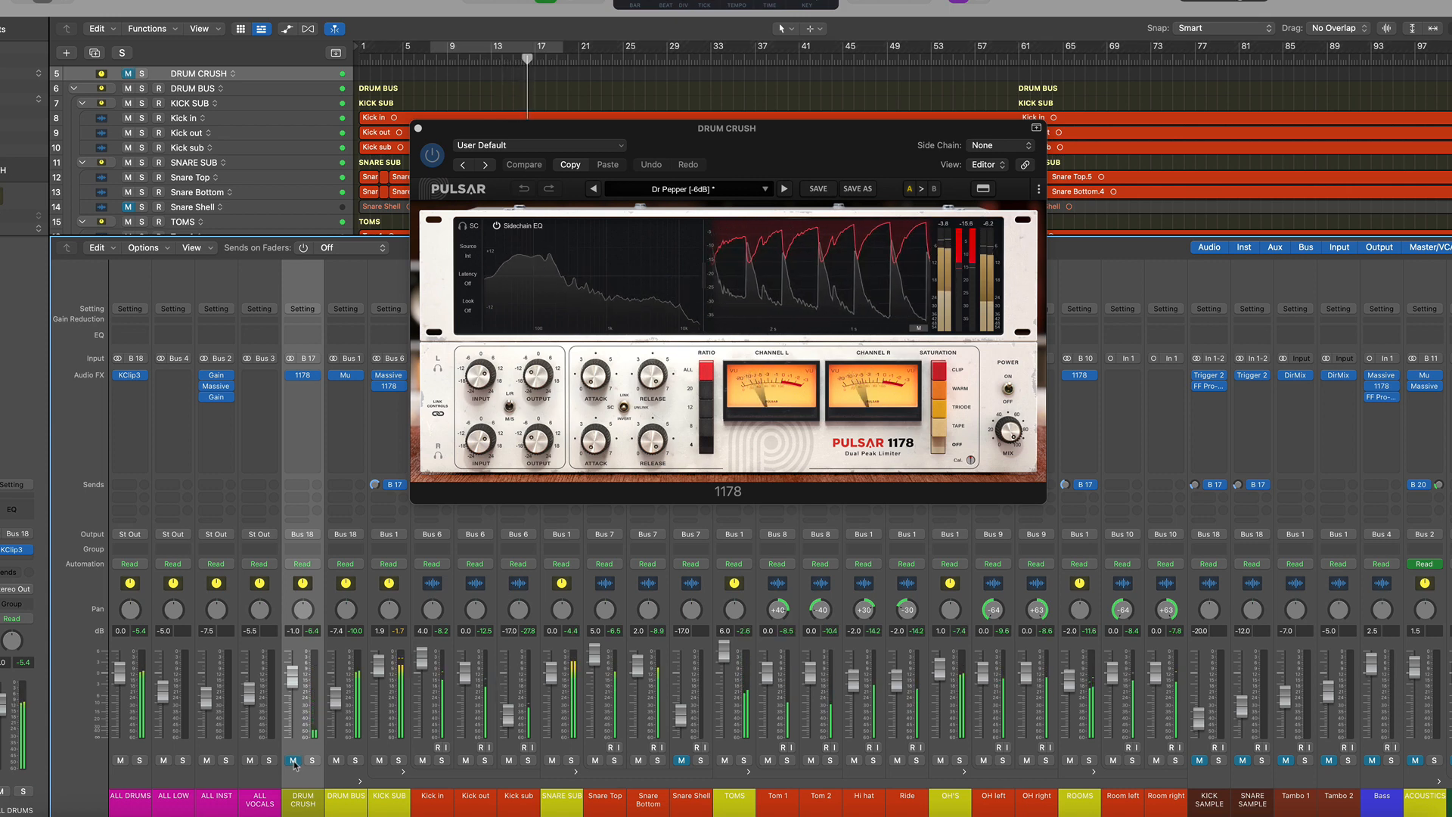
click(294, 760)
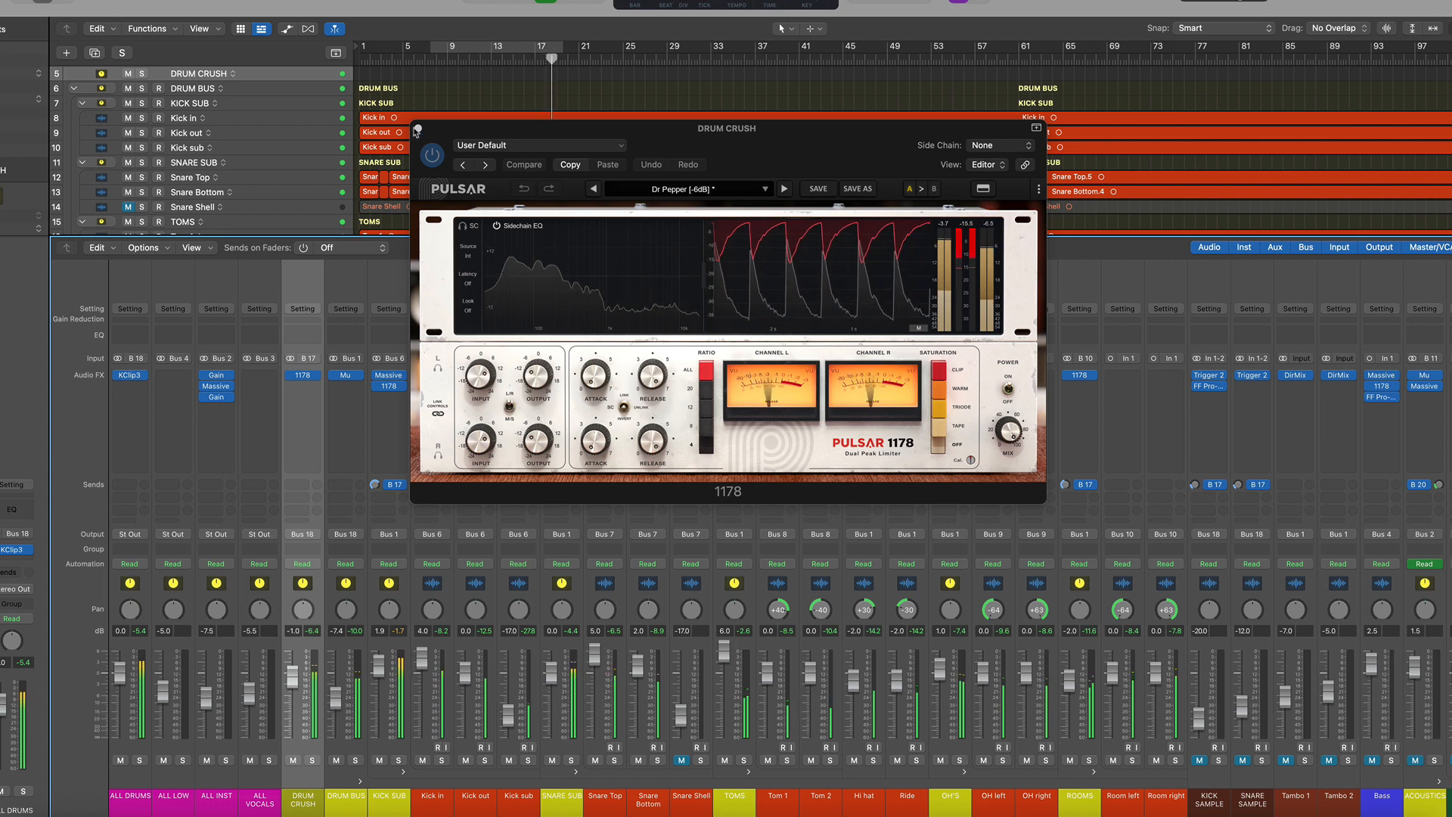
click(418, 128)
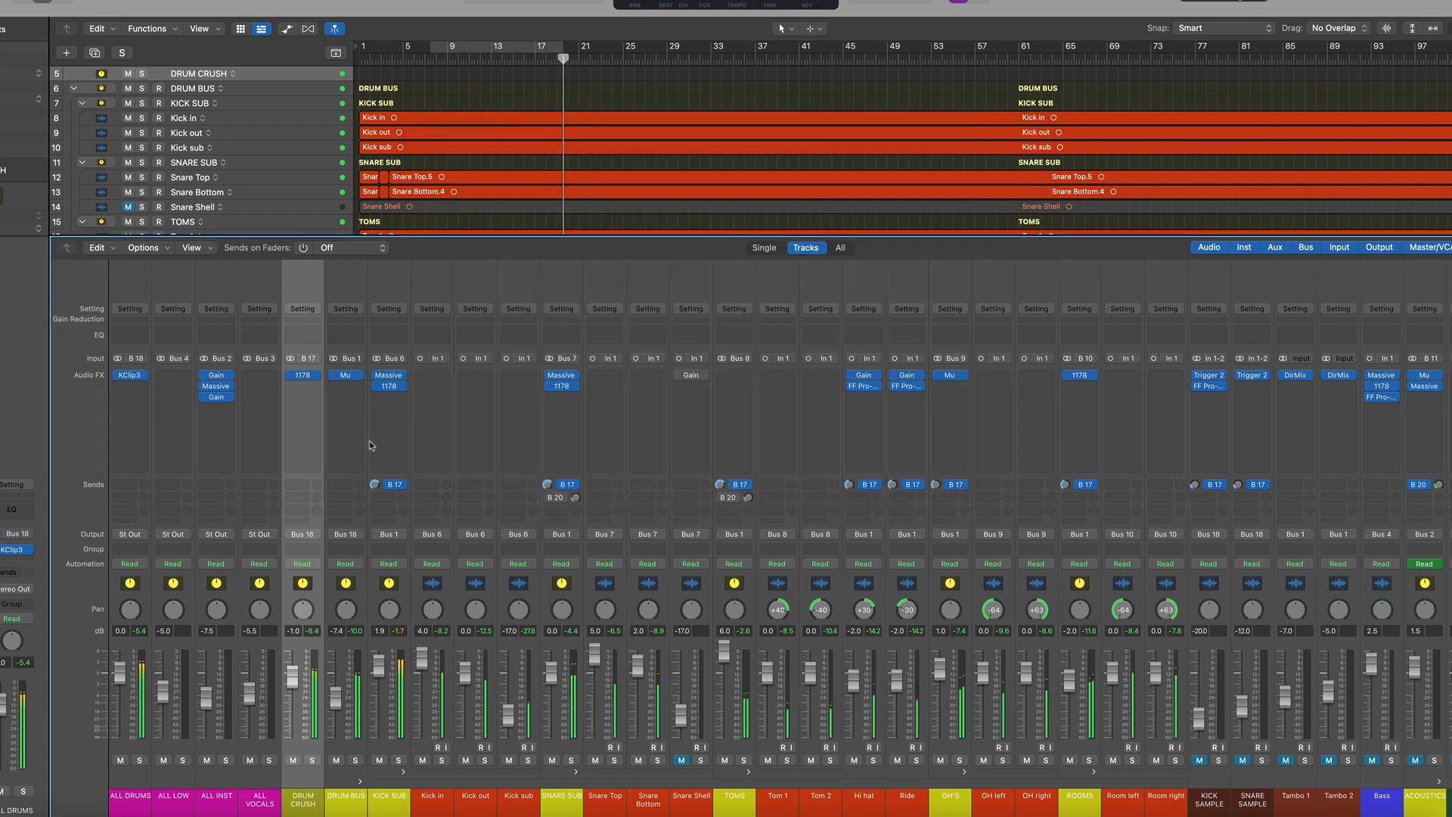
click(457, 50)
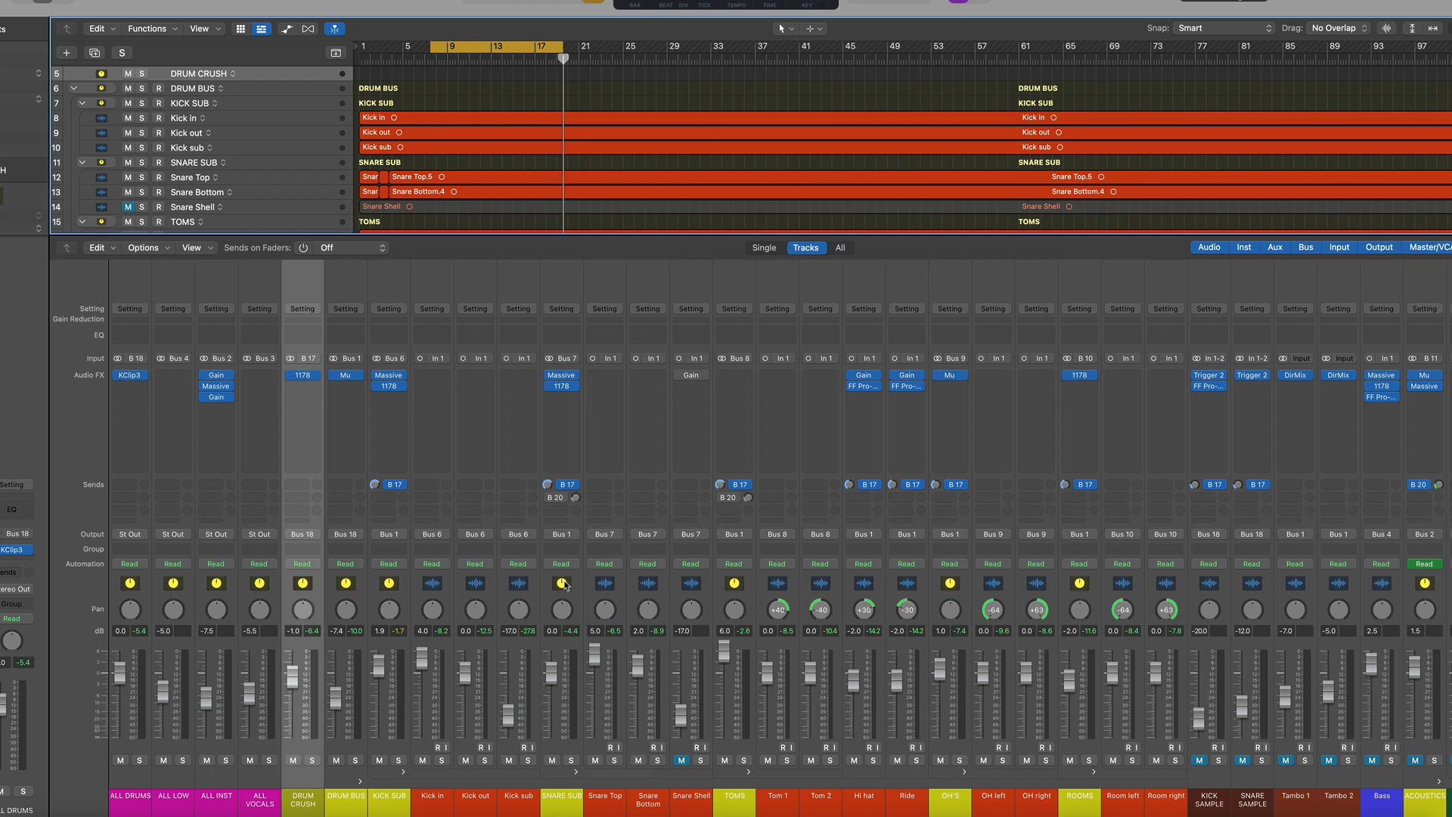
Solo the SNARE SUB bus, select it, and start playback
click(571, 761)
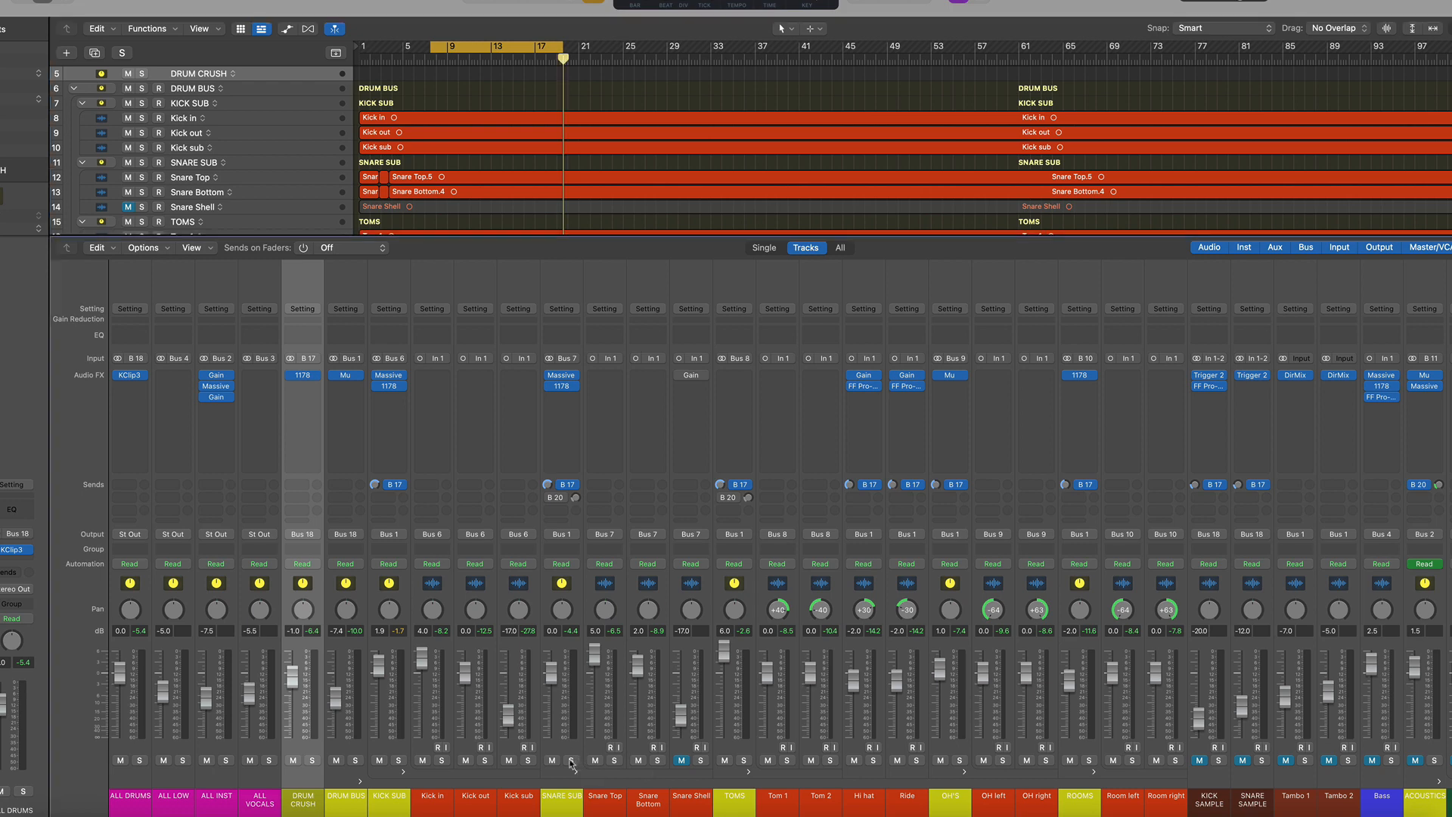
click(569, 589)
key(space)
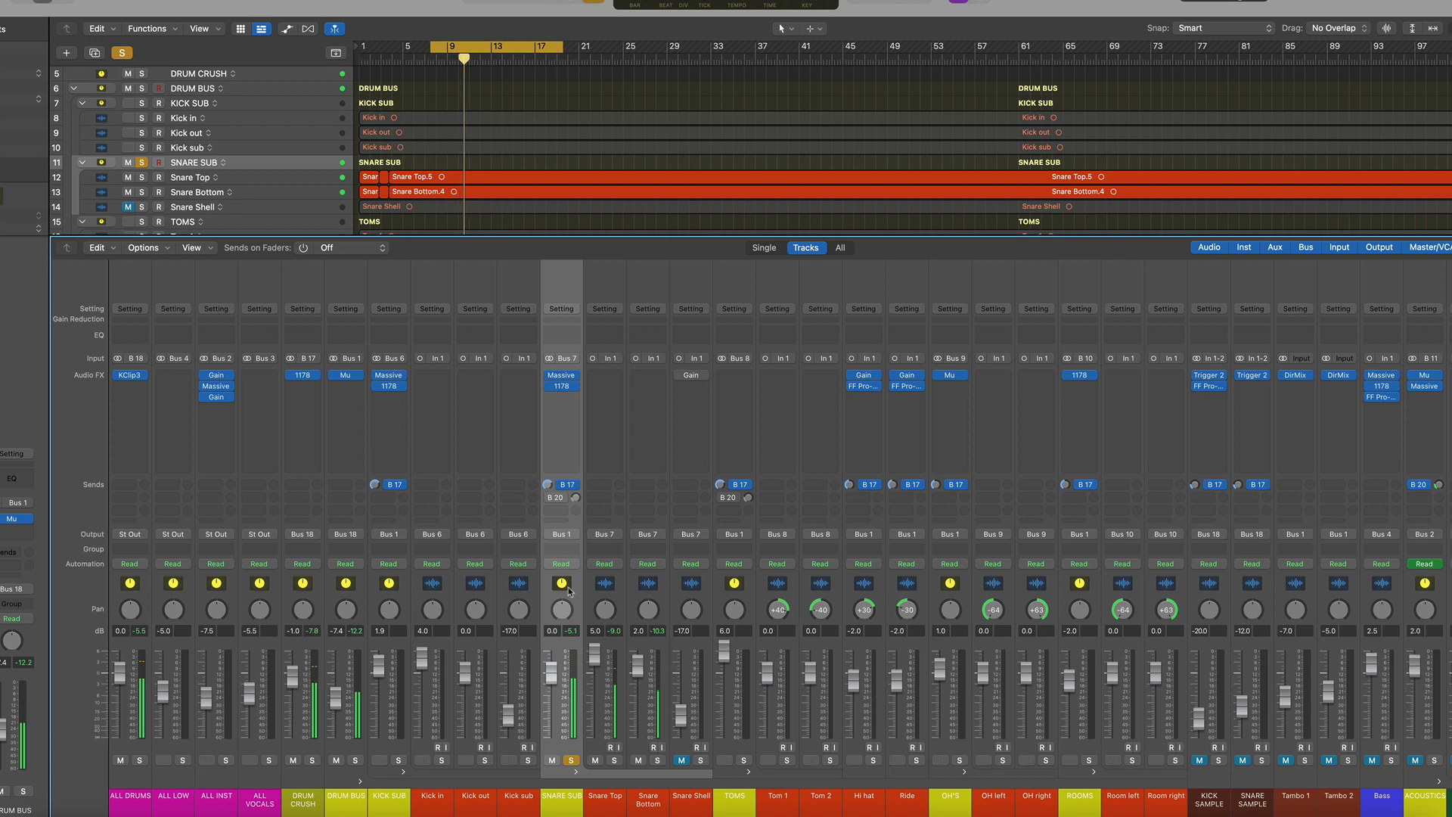
Audition the Snare Top, SNARE SAMPLE and SNARE SUB channels in turn by soloing each during playback
click(620, 769)
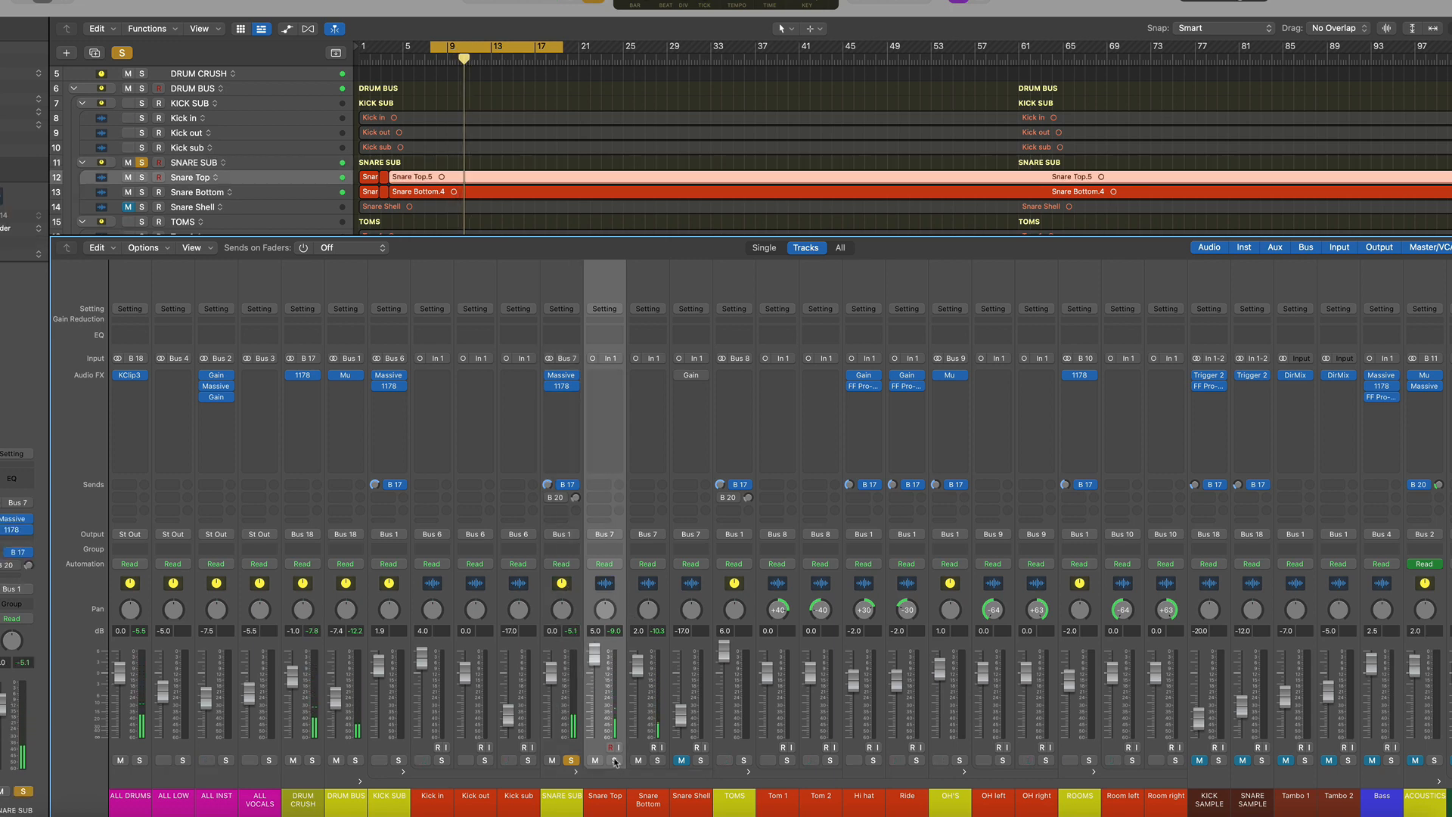
click(615, 761)
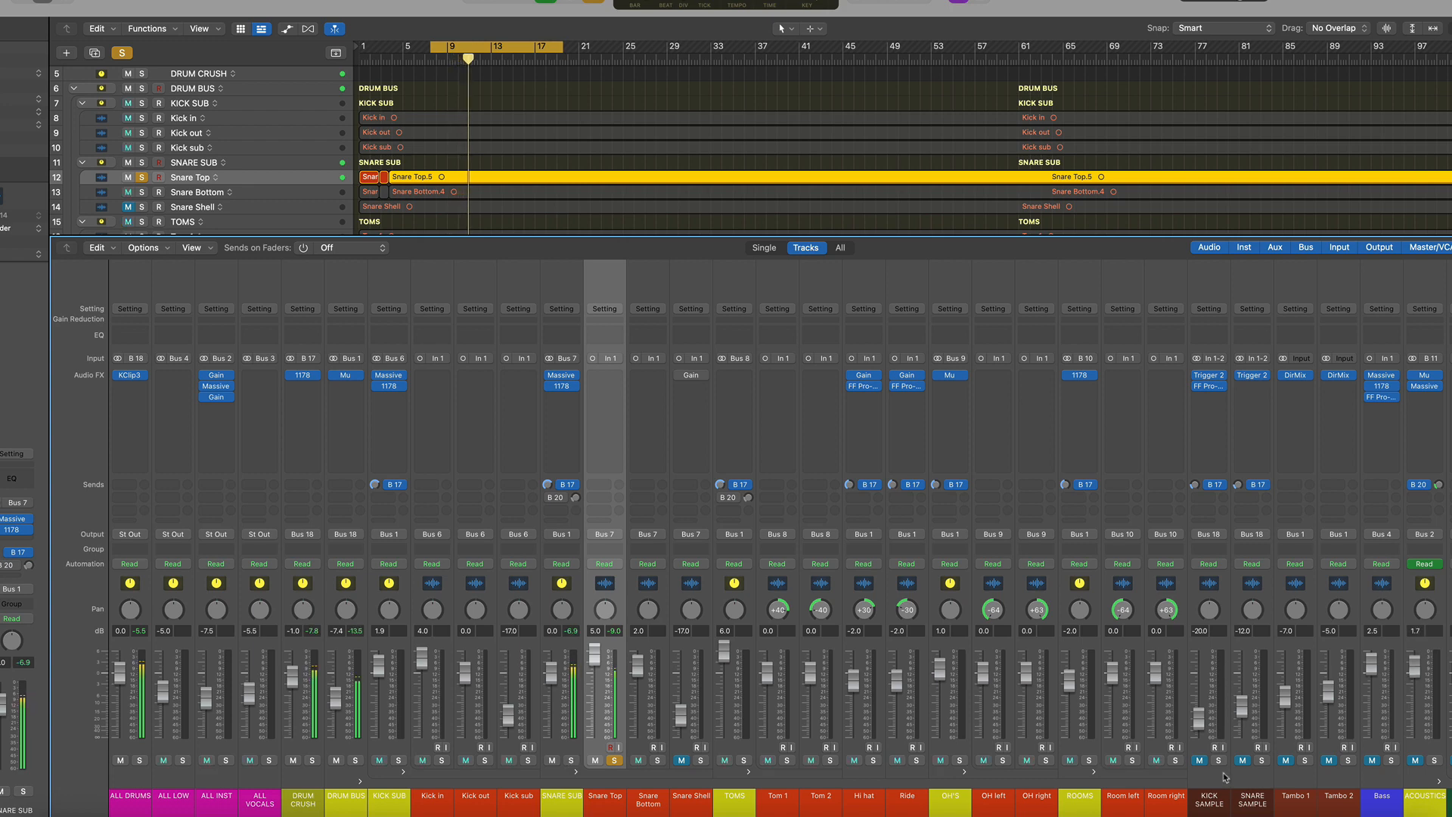
click(1261, 760)
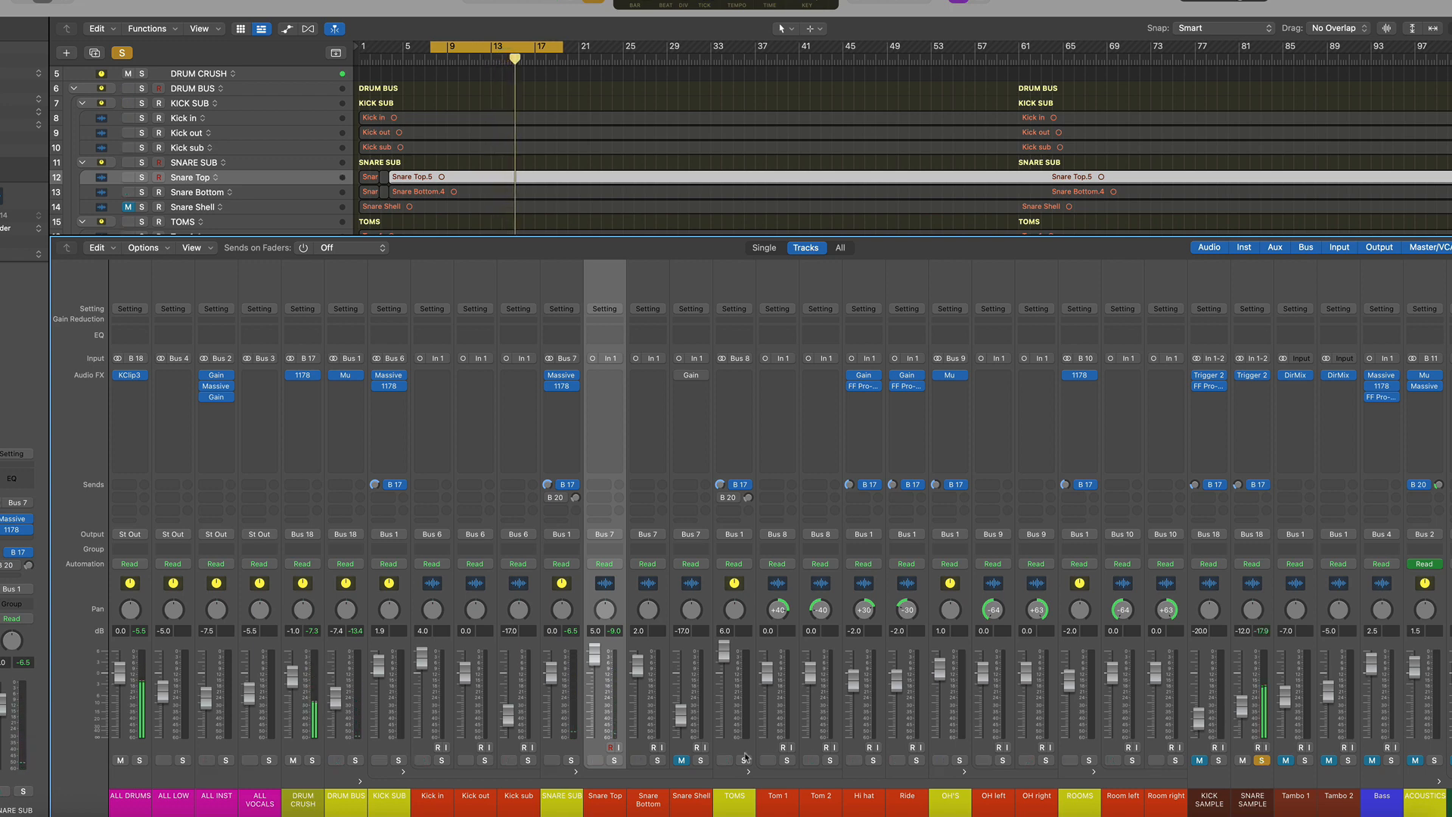
click(571, 760)
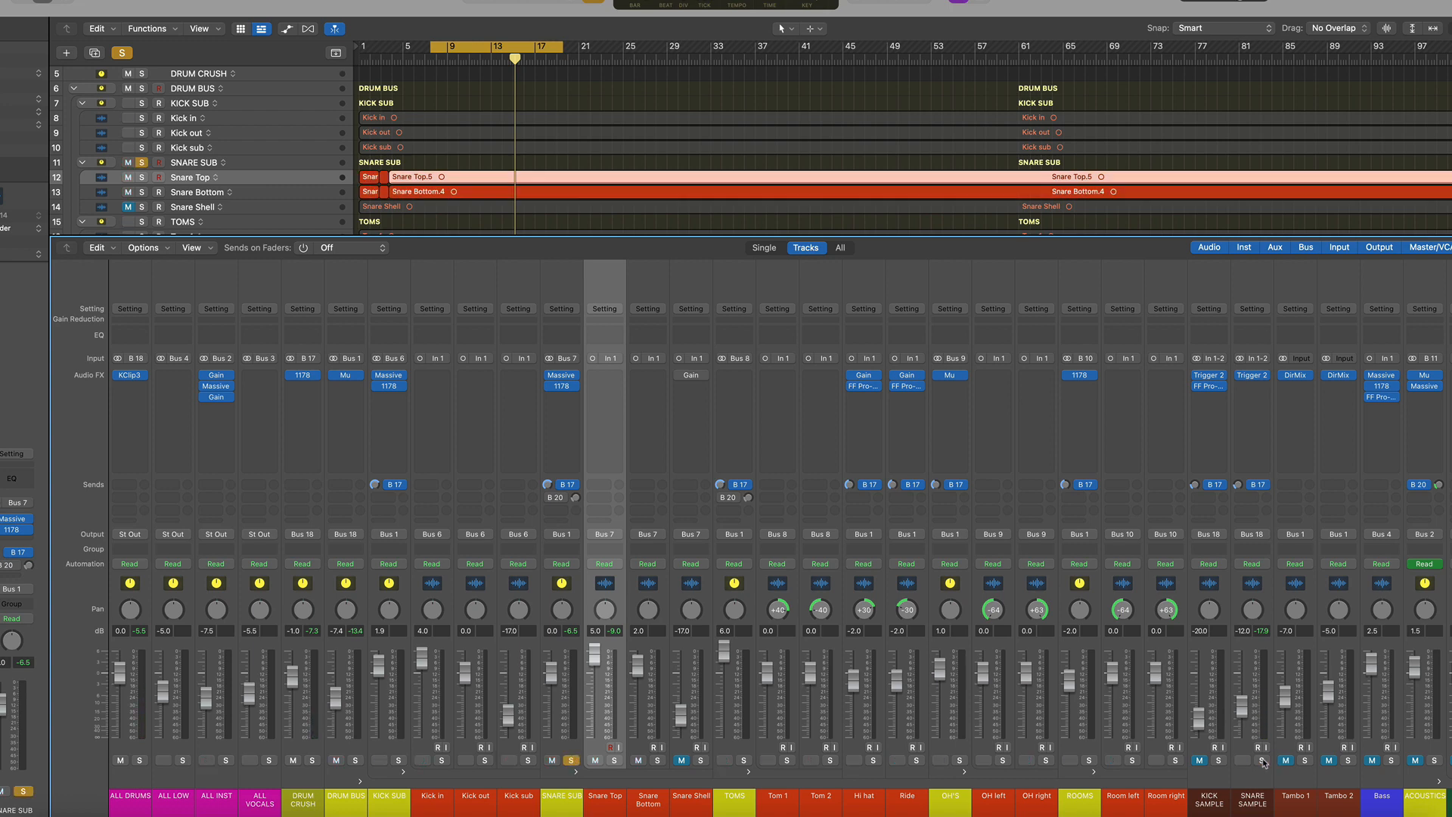
key(space)
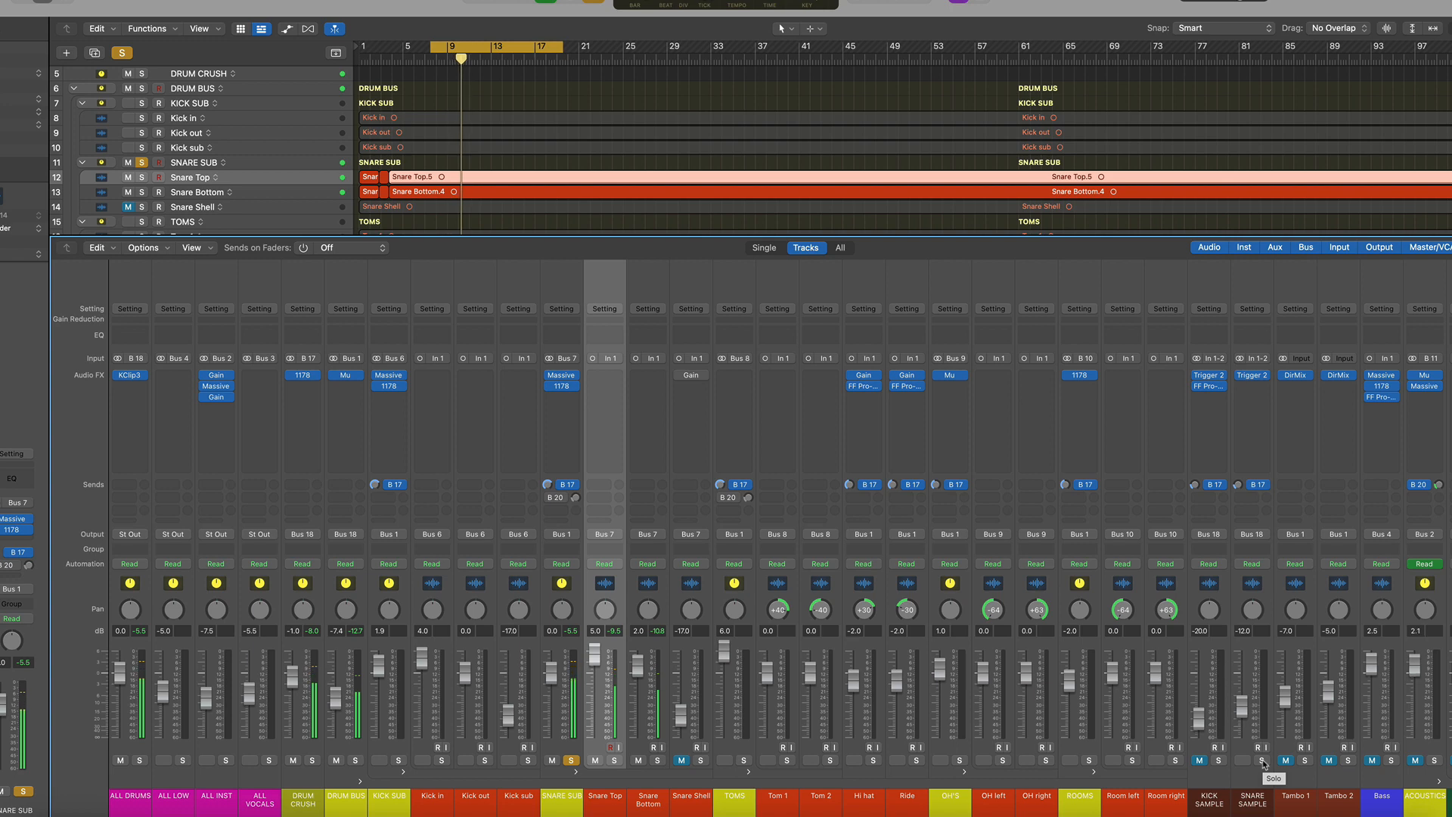
Toggle the SNARE SAMPLE solo off and on, then insert a stereo FF Pro-Q 3 on the SNARE SUB bus
click(1261, 761)
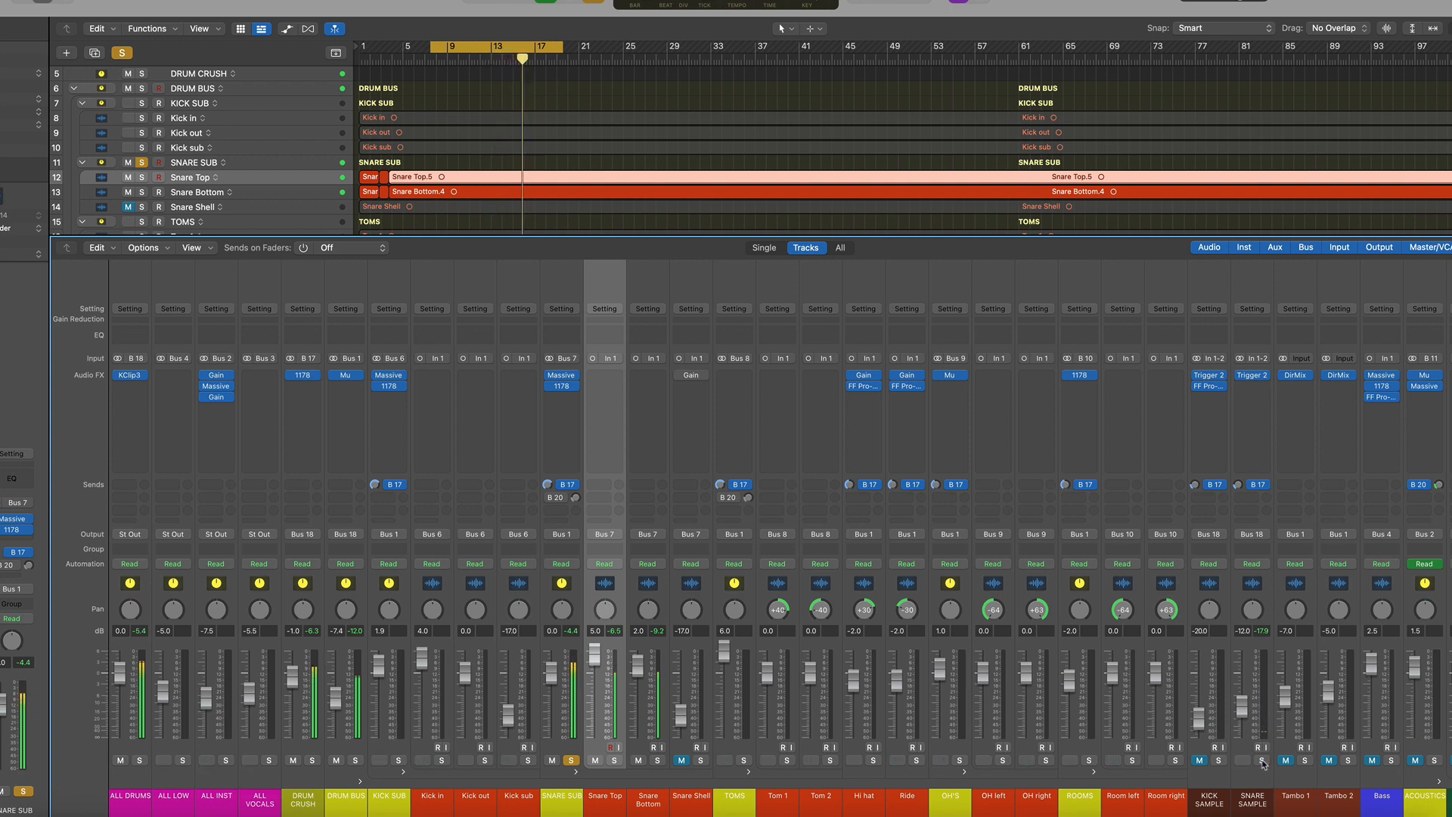
click(1261, 760)
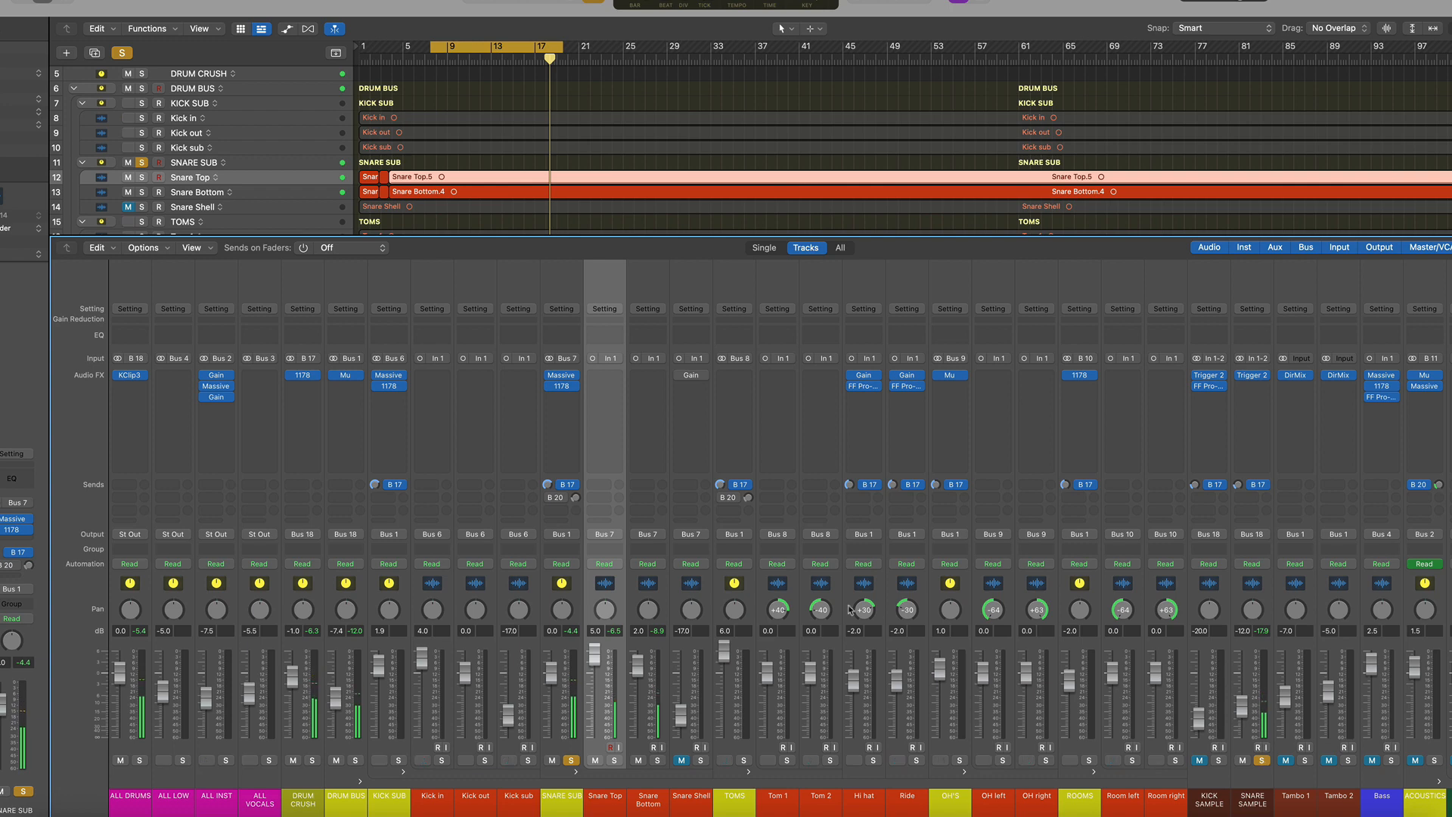
click(571, 400)
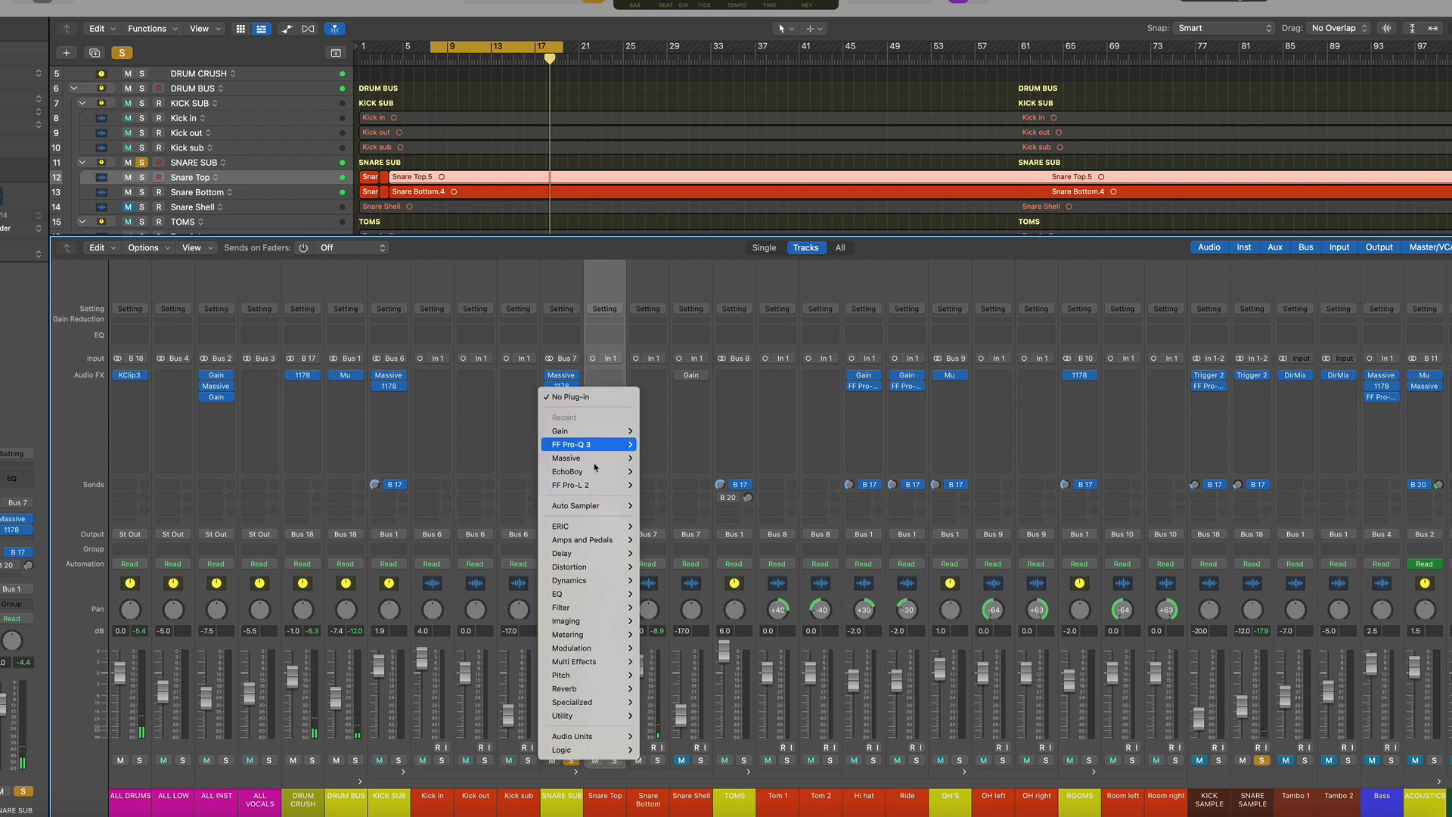
mouse_move(599, 452)
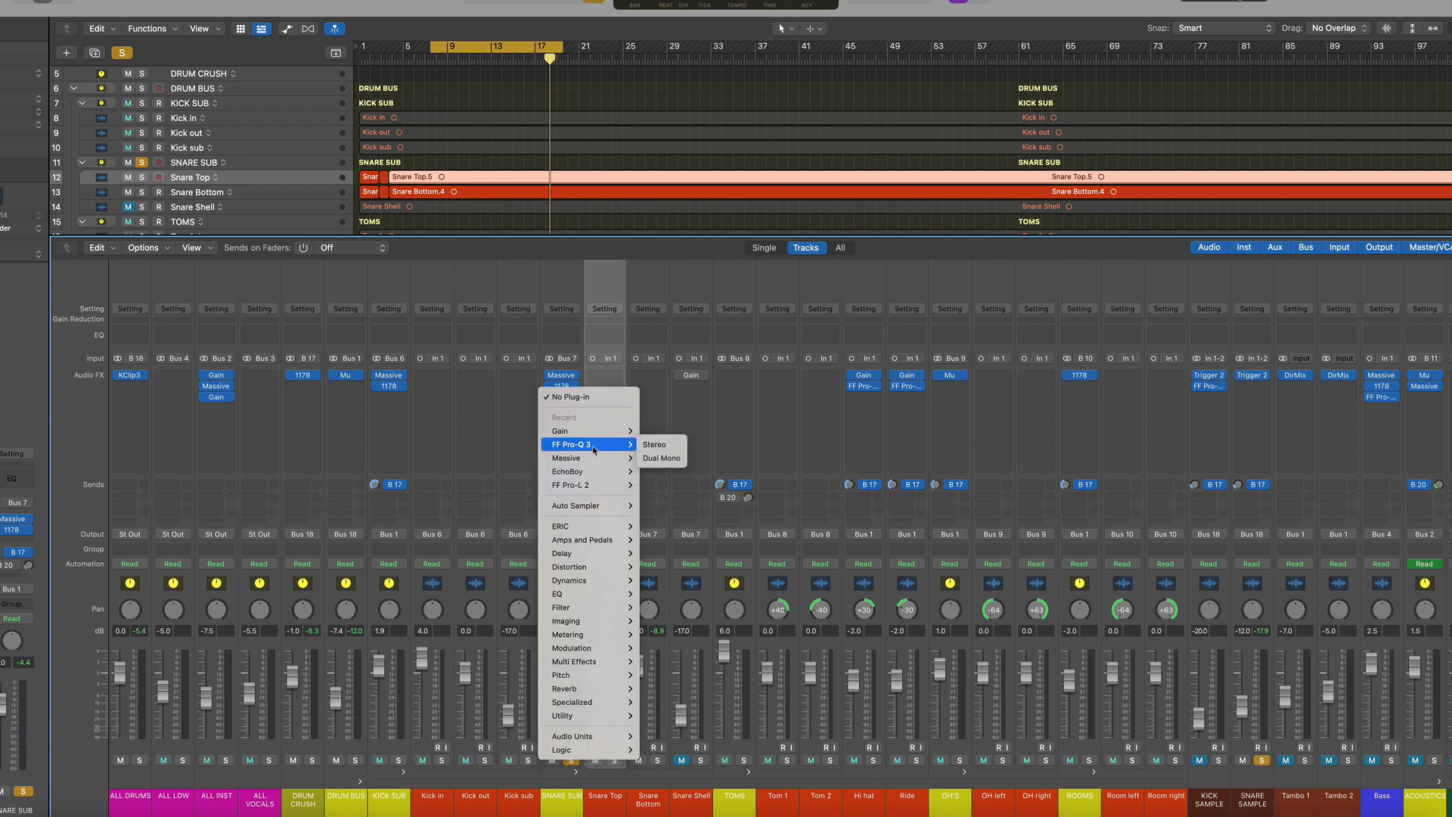
click(652, 445)
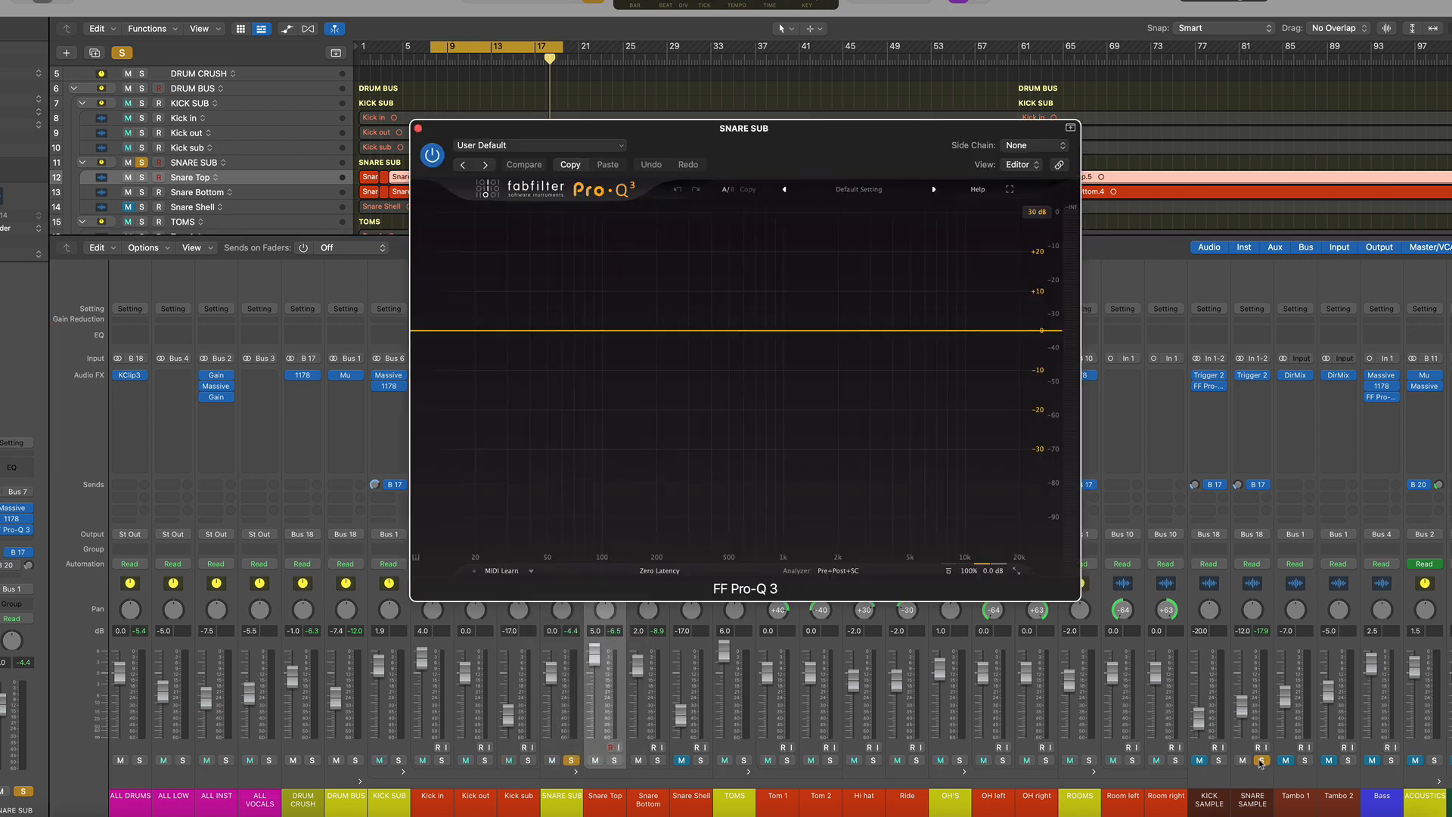
Unsolo SNARE SAMPLE, select the SNARE SUB channel and start playback
click(1261, 760)
click(568, 652)
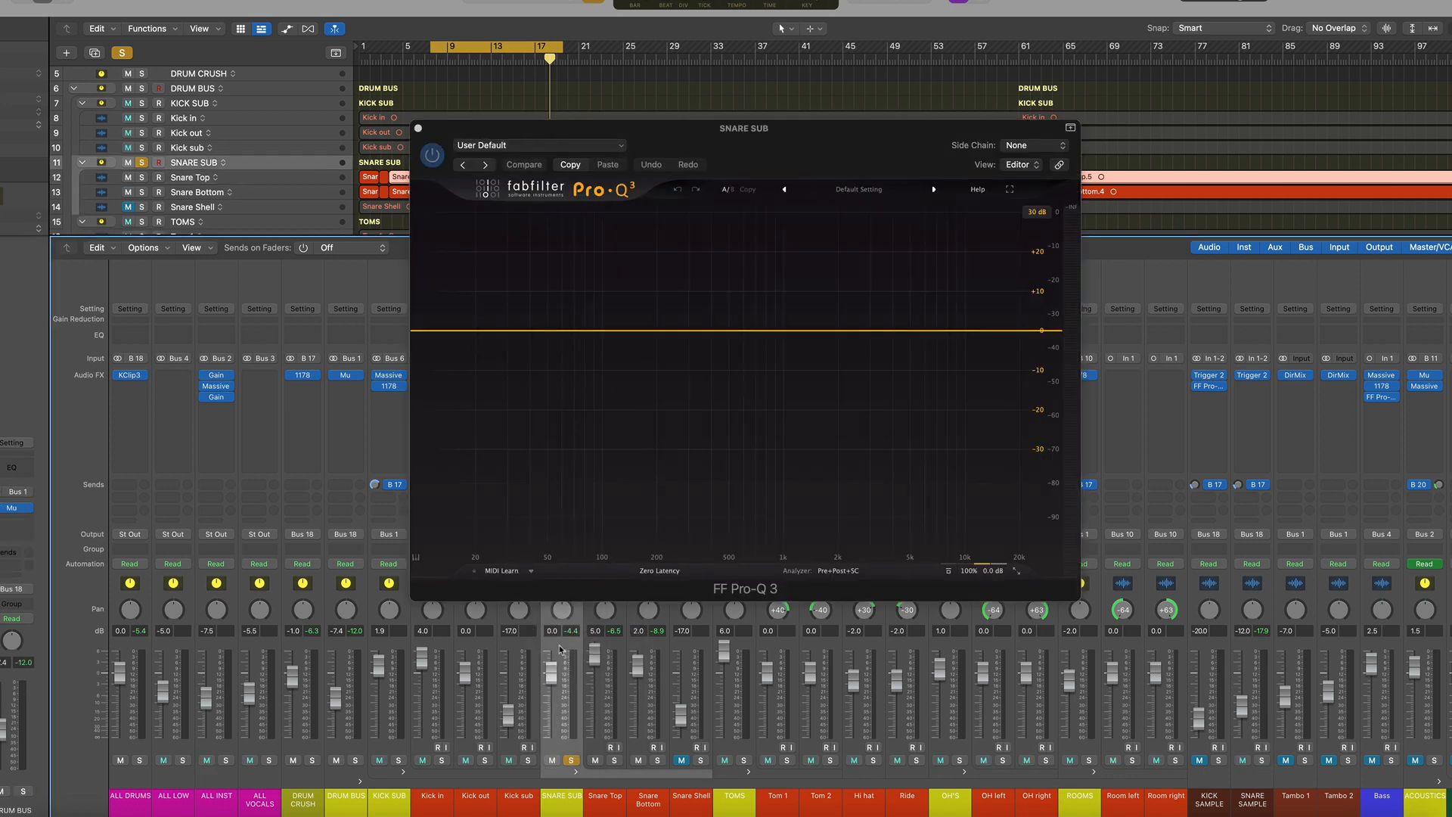
key(space)
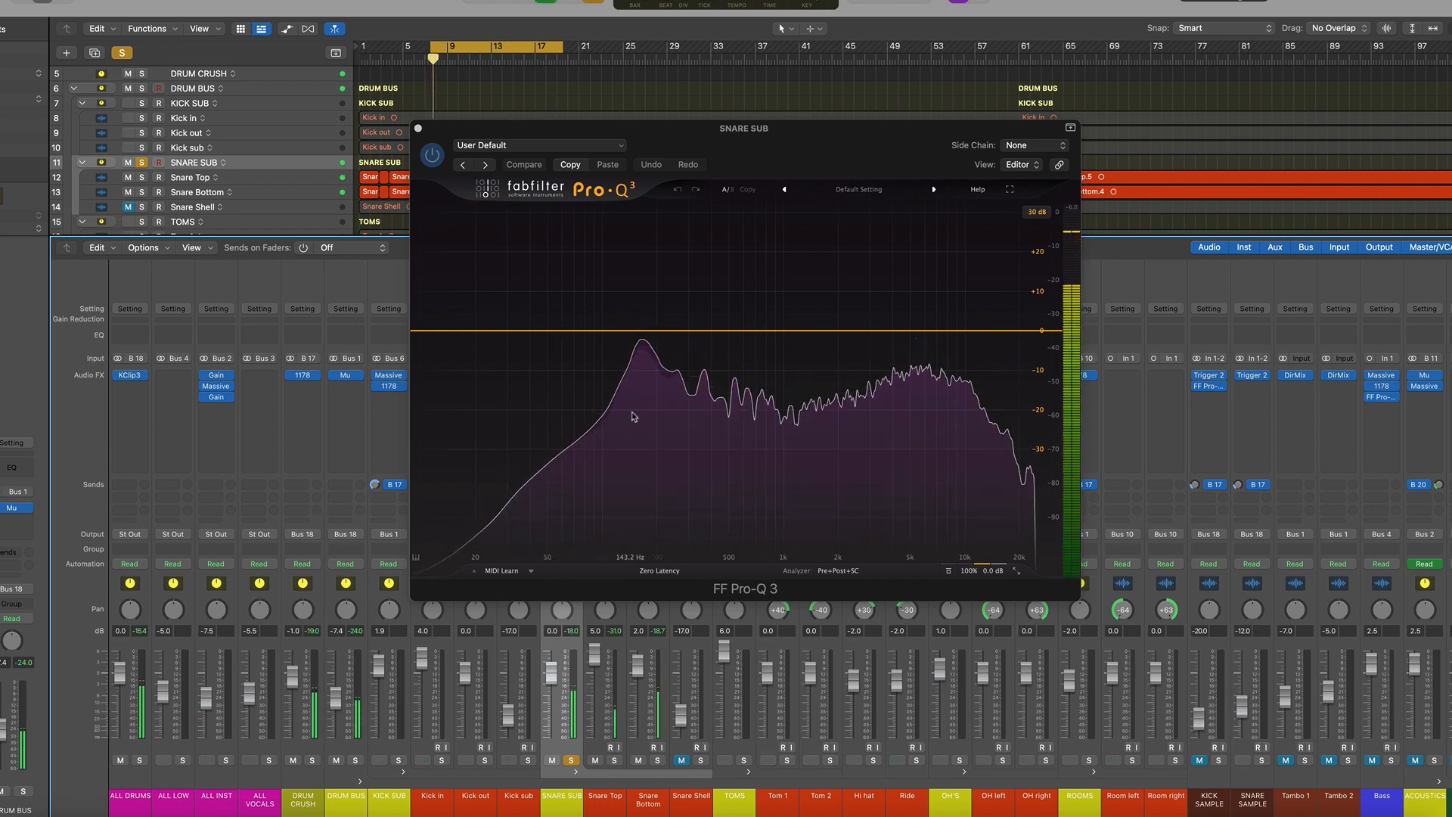
Add a Pro-Q 3 band near 176 Hz, then close the window and remove the FF Pro-Q 3 from SNARE SUB
mouse_move(639, 401)
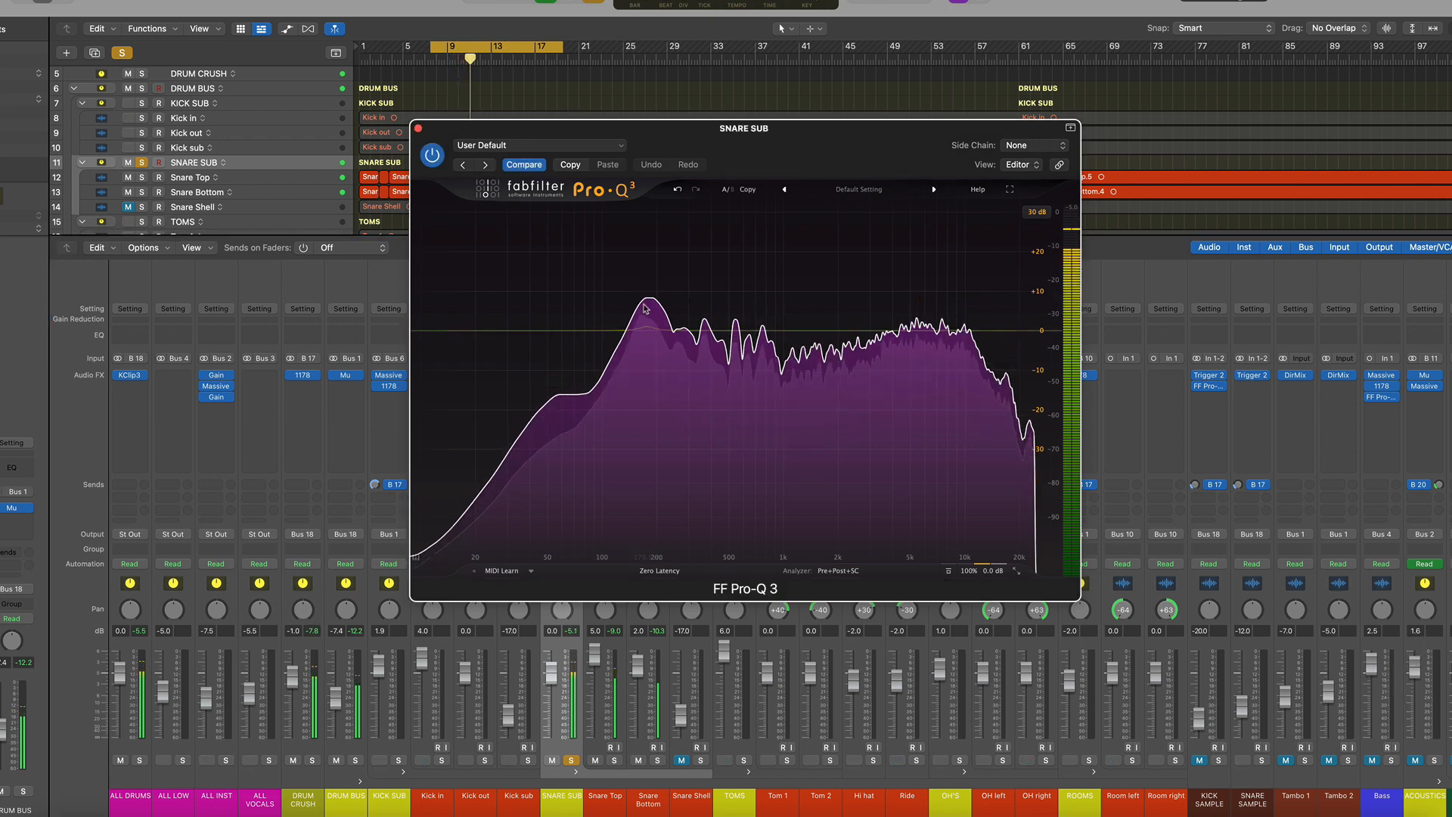
drag(648, 300, 645, 333)
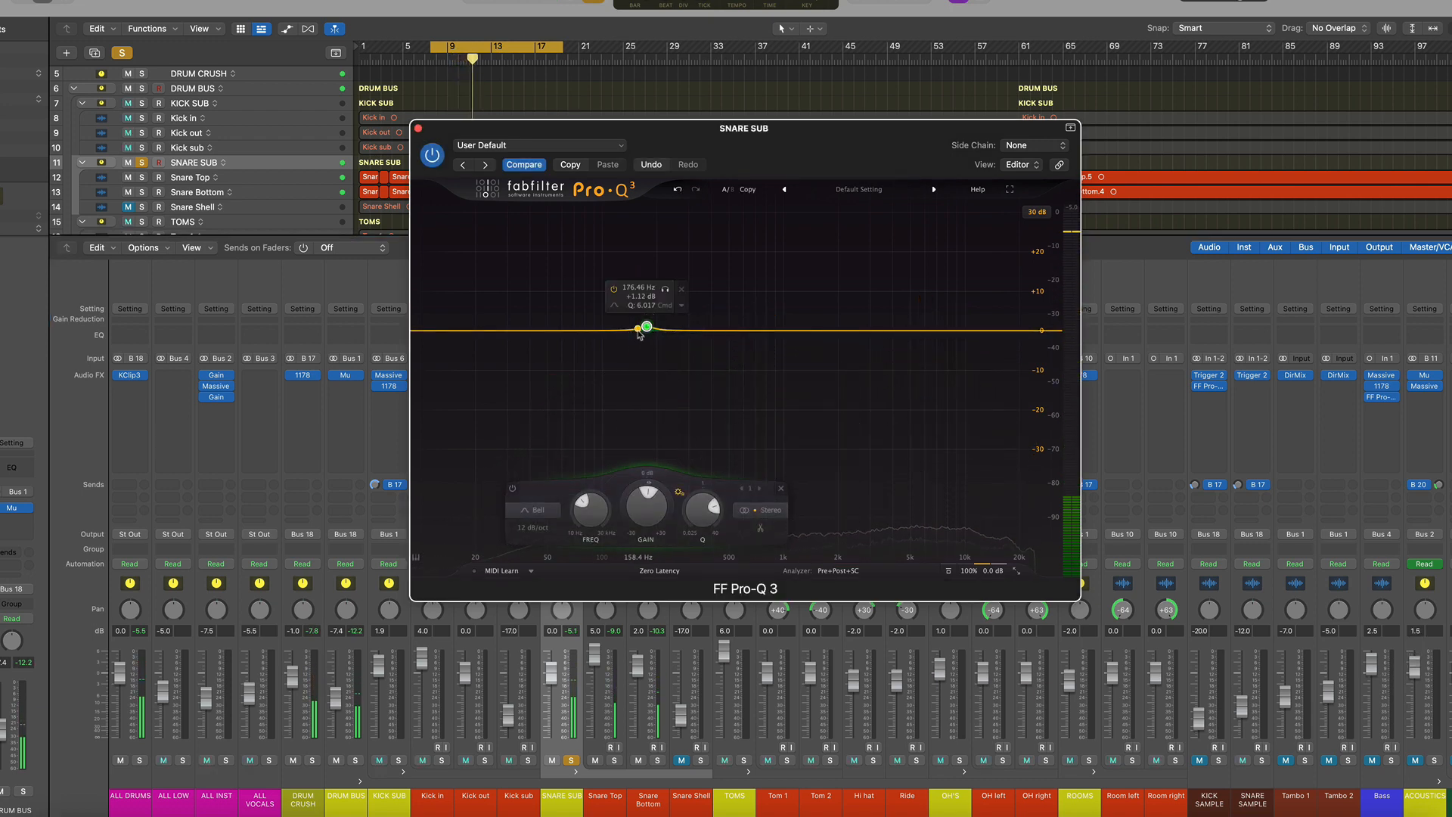
click(417, 128)
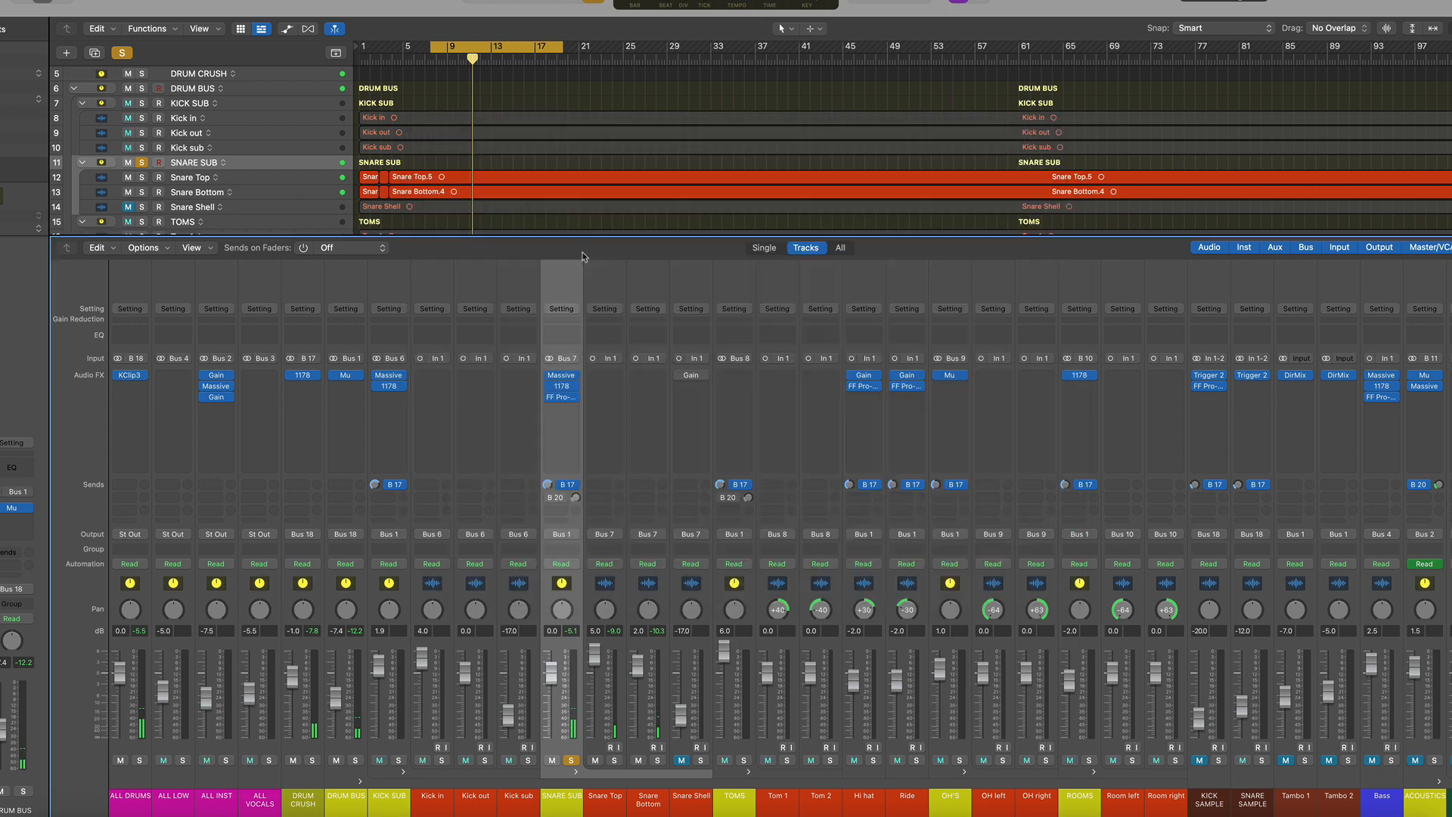
click(573, 397)
key(Return)
Solo and select the SNARE SAMPLE channel, open its FF Pro-Q 3 and start playback to view the spectrum
alt+click(1262, 761)
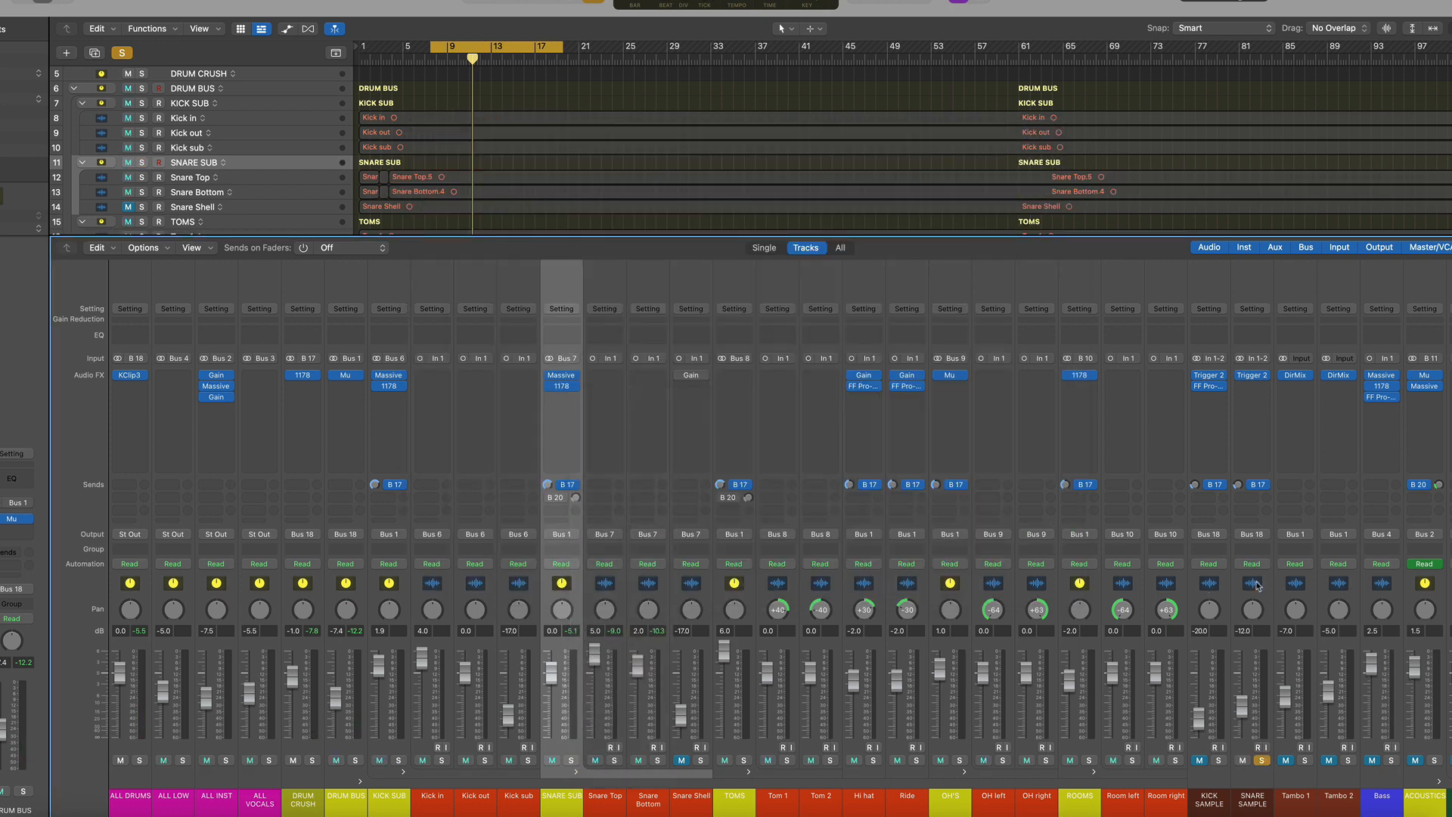
click(1258, 573)
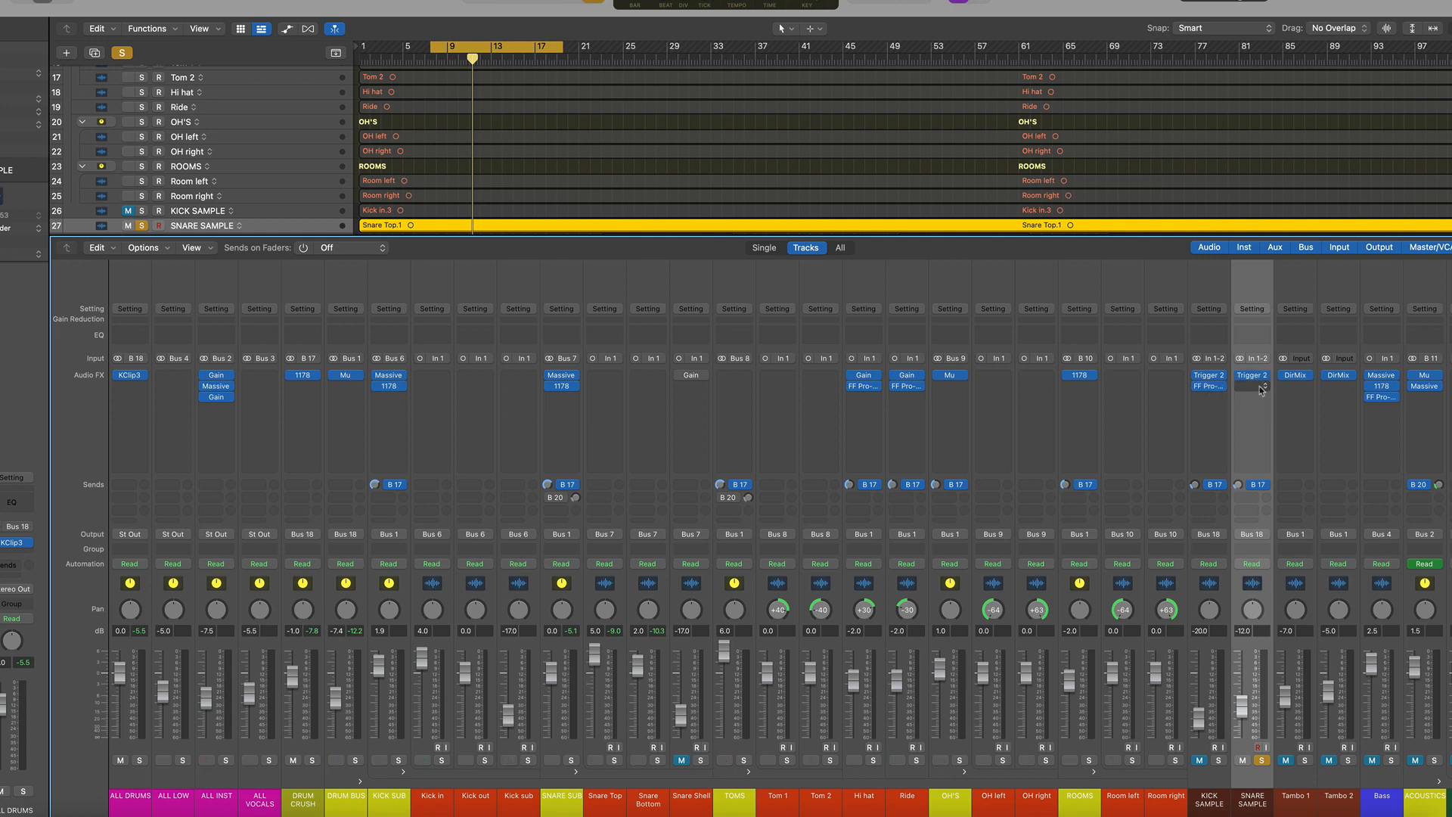
click(1253, 386)
click(1344, 419)
key(space)
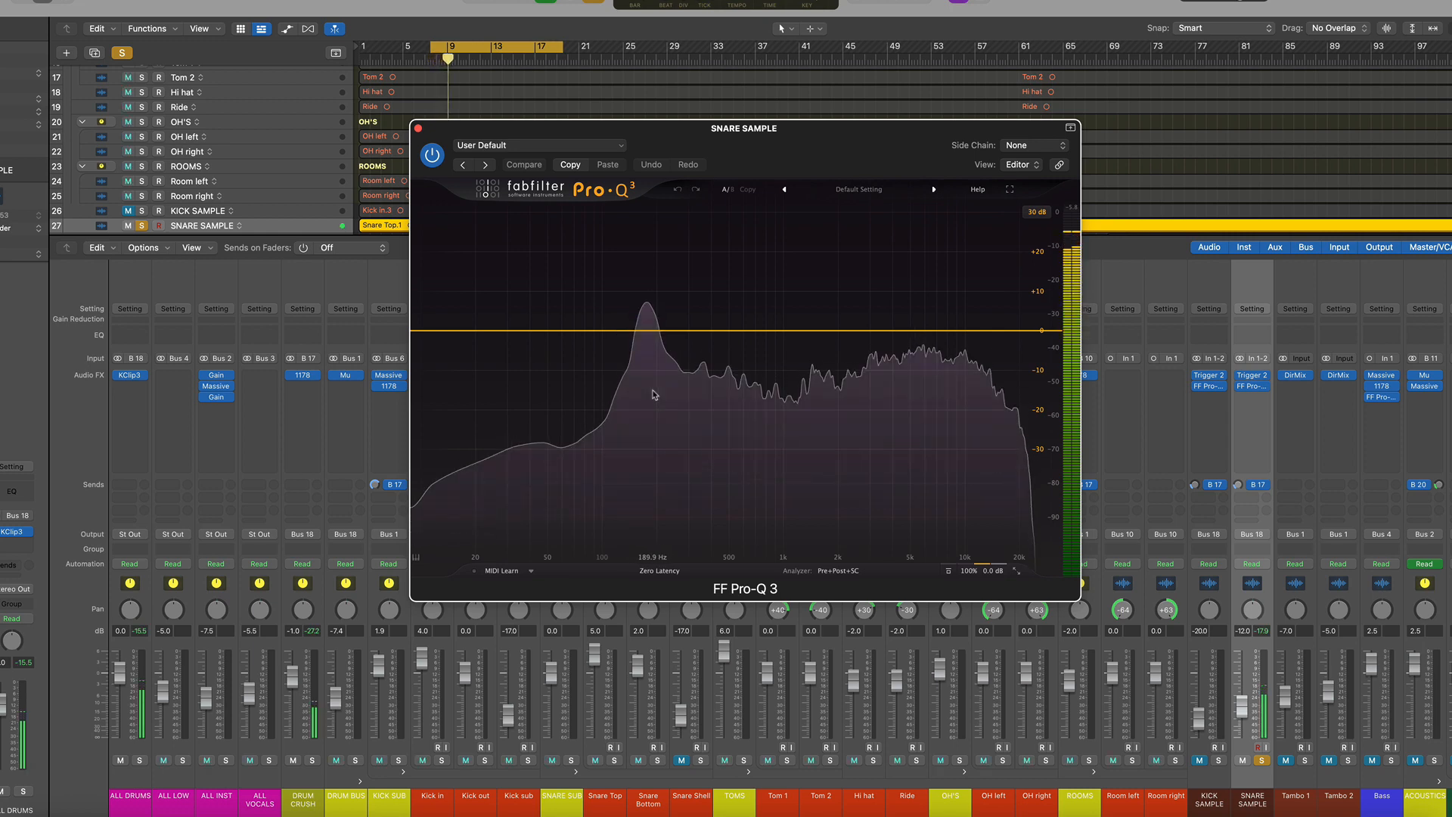
click(654, 402)
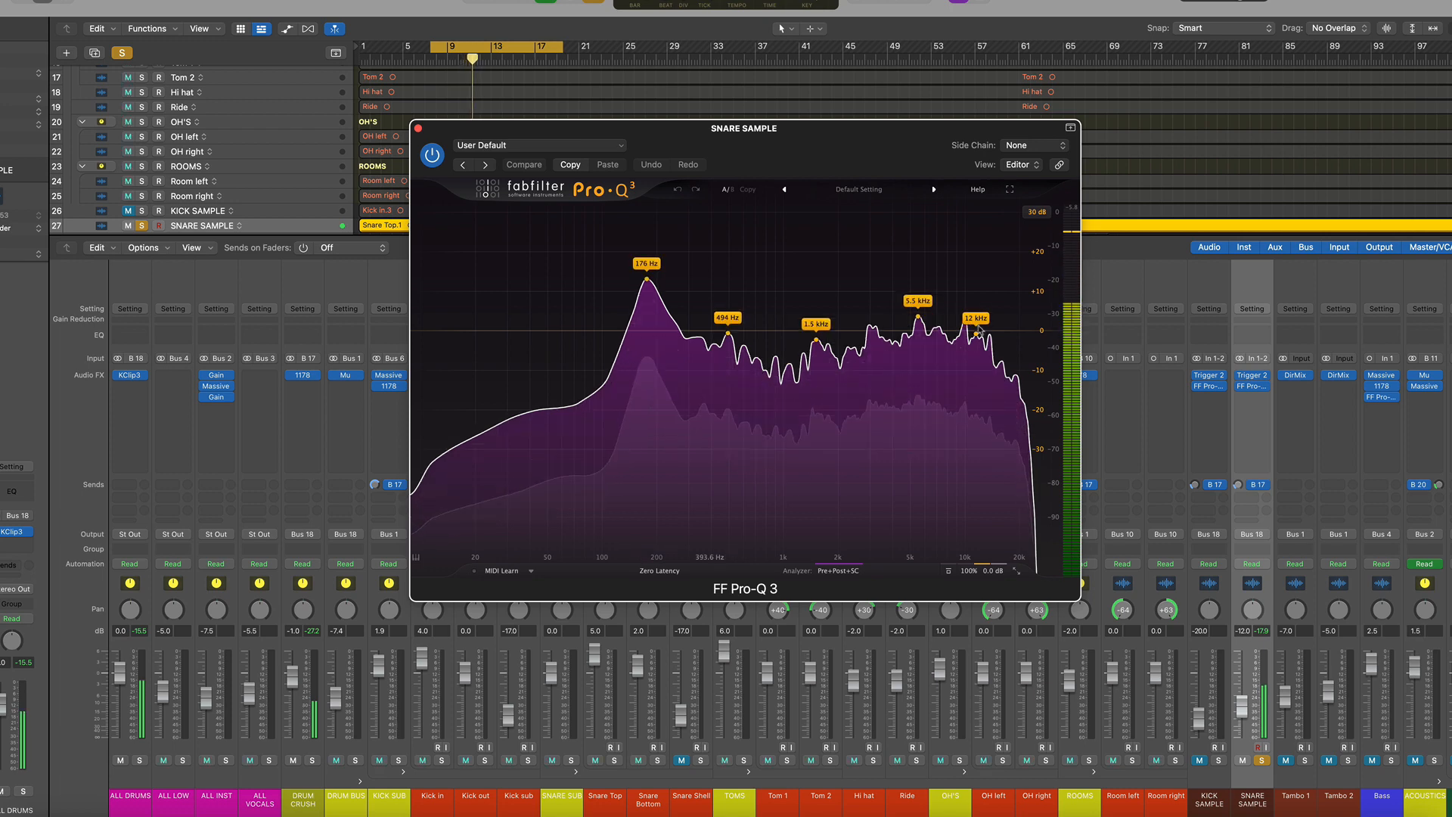
Open the Trigger 2 plugin on SNARE SAMPLE, then close both plugin windows
click(1252, 375)
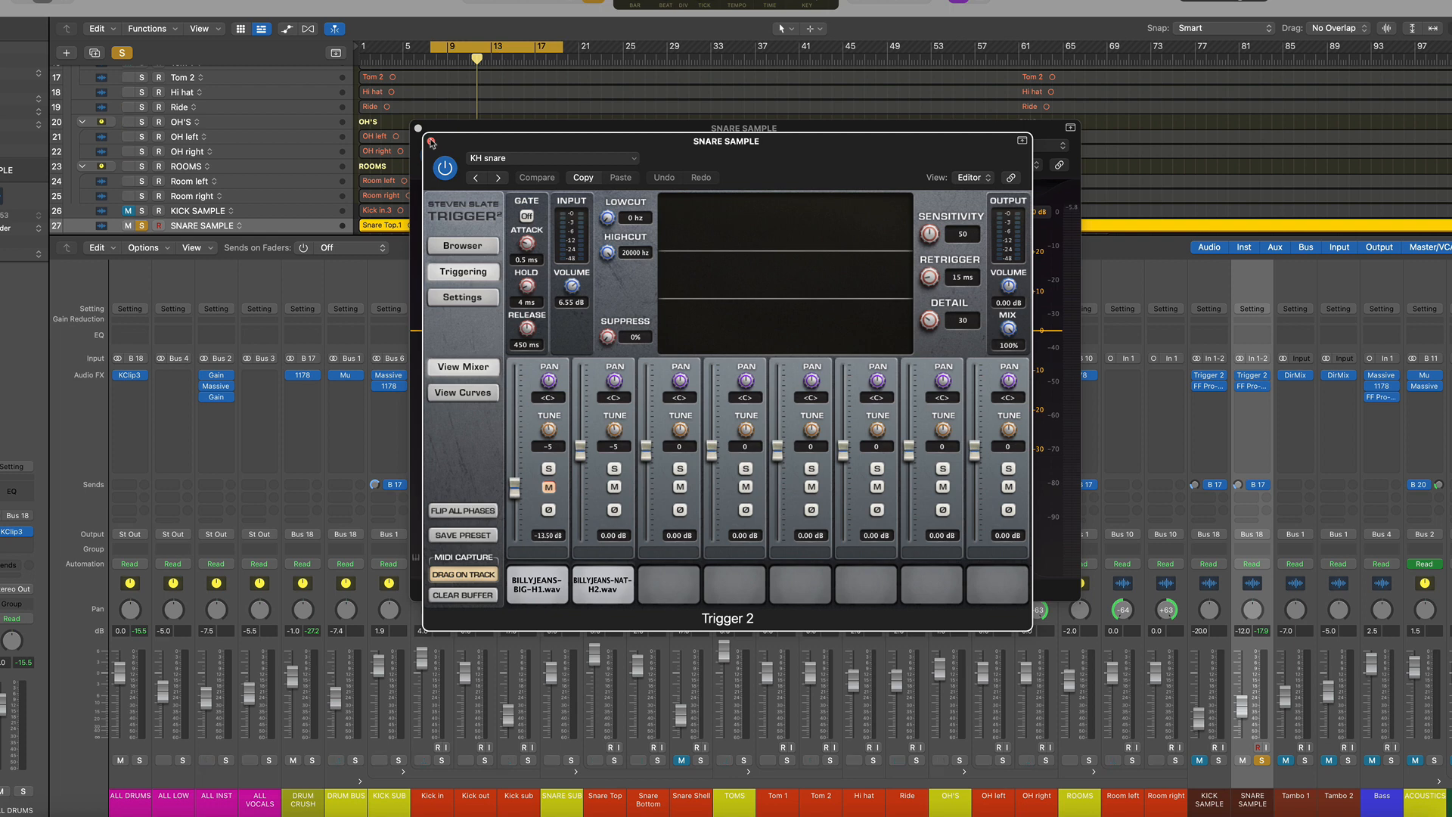
click(431, 142)
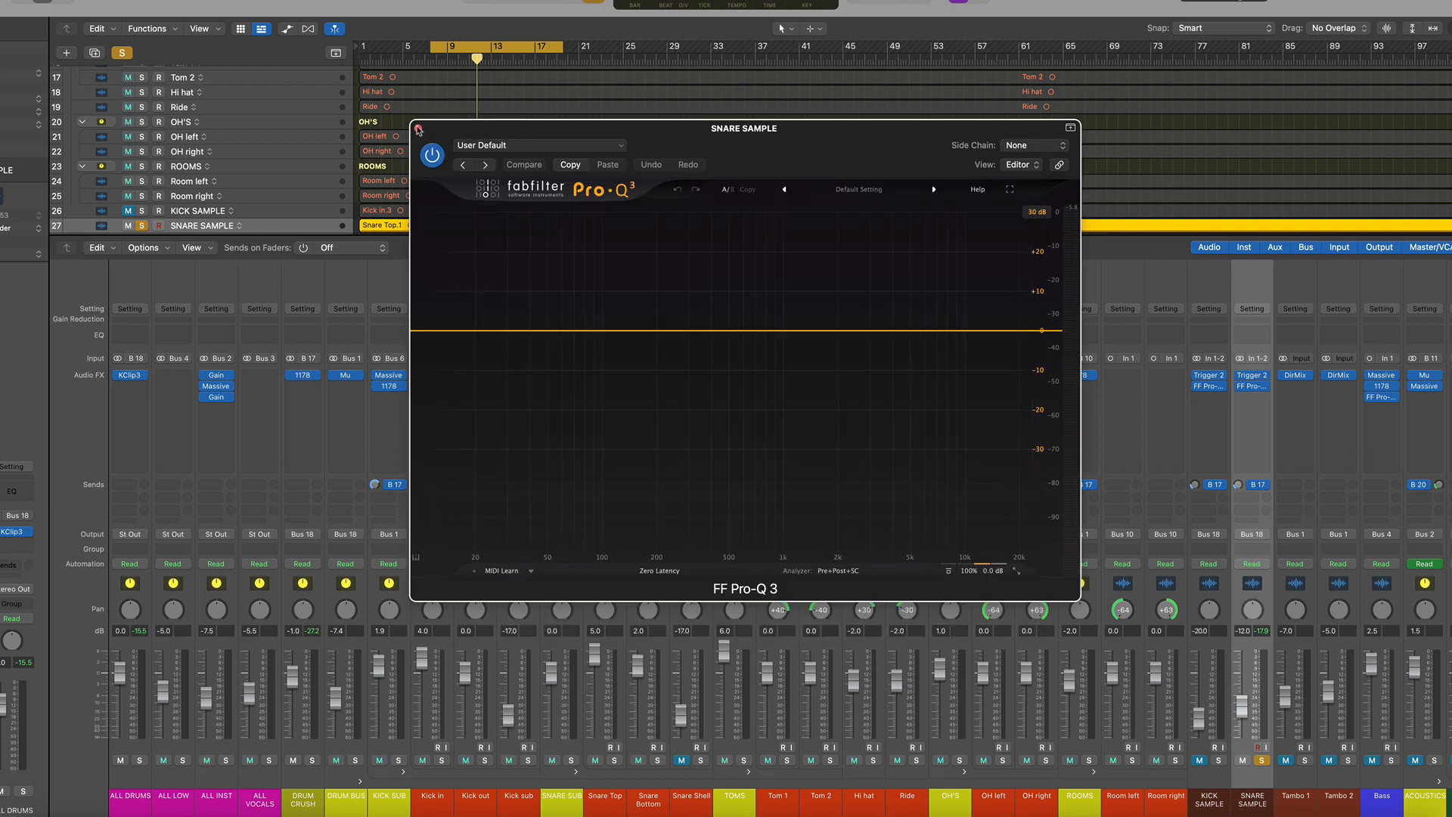
click(419, 129)
Unsolo SNARE SAMPLE, then unmute, solo and select the KICK SAMPLE channel
click(1256, 762)
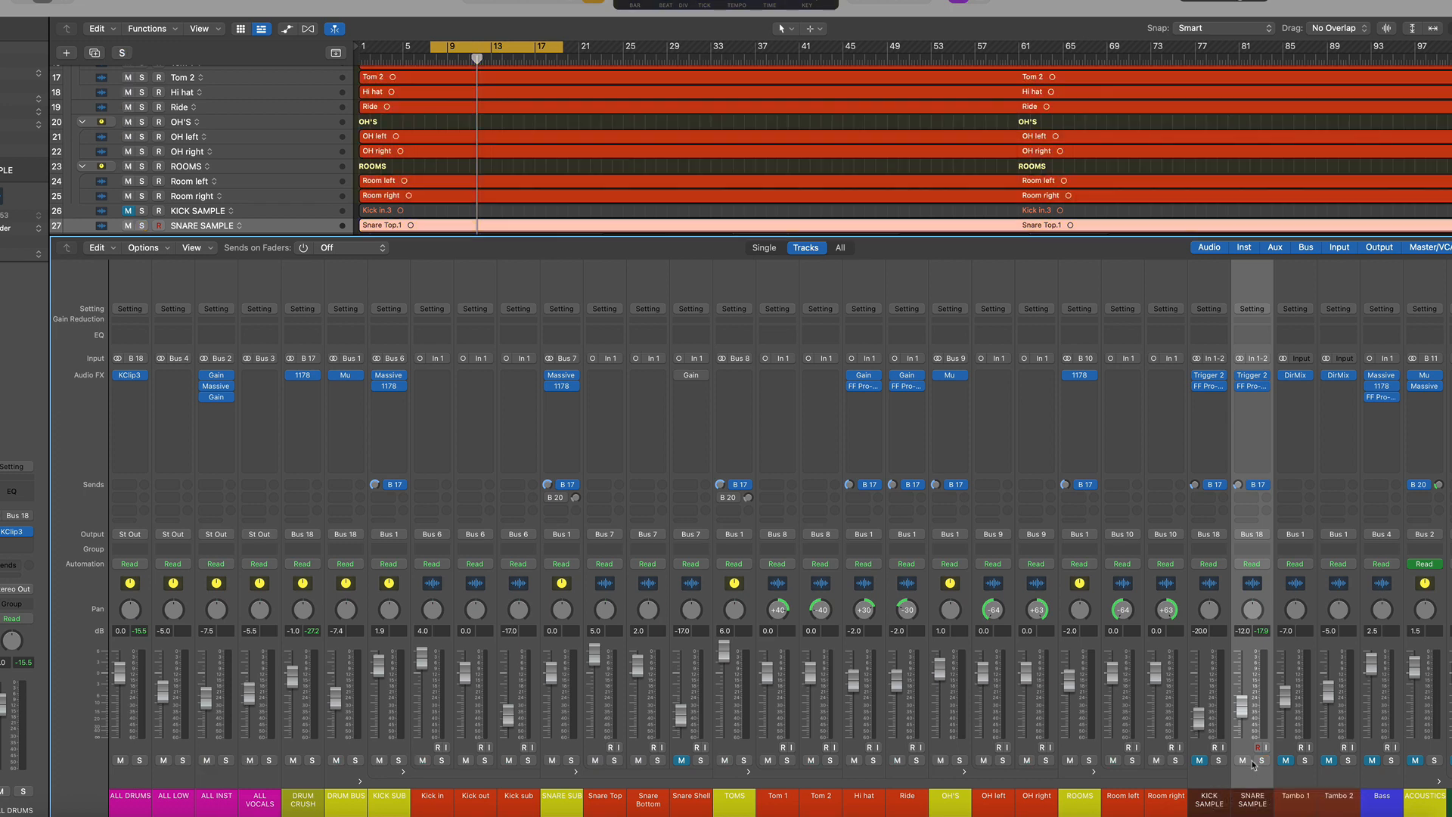
click(1200, 760)
click(1218, 760)
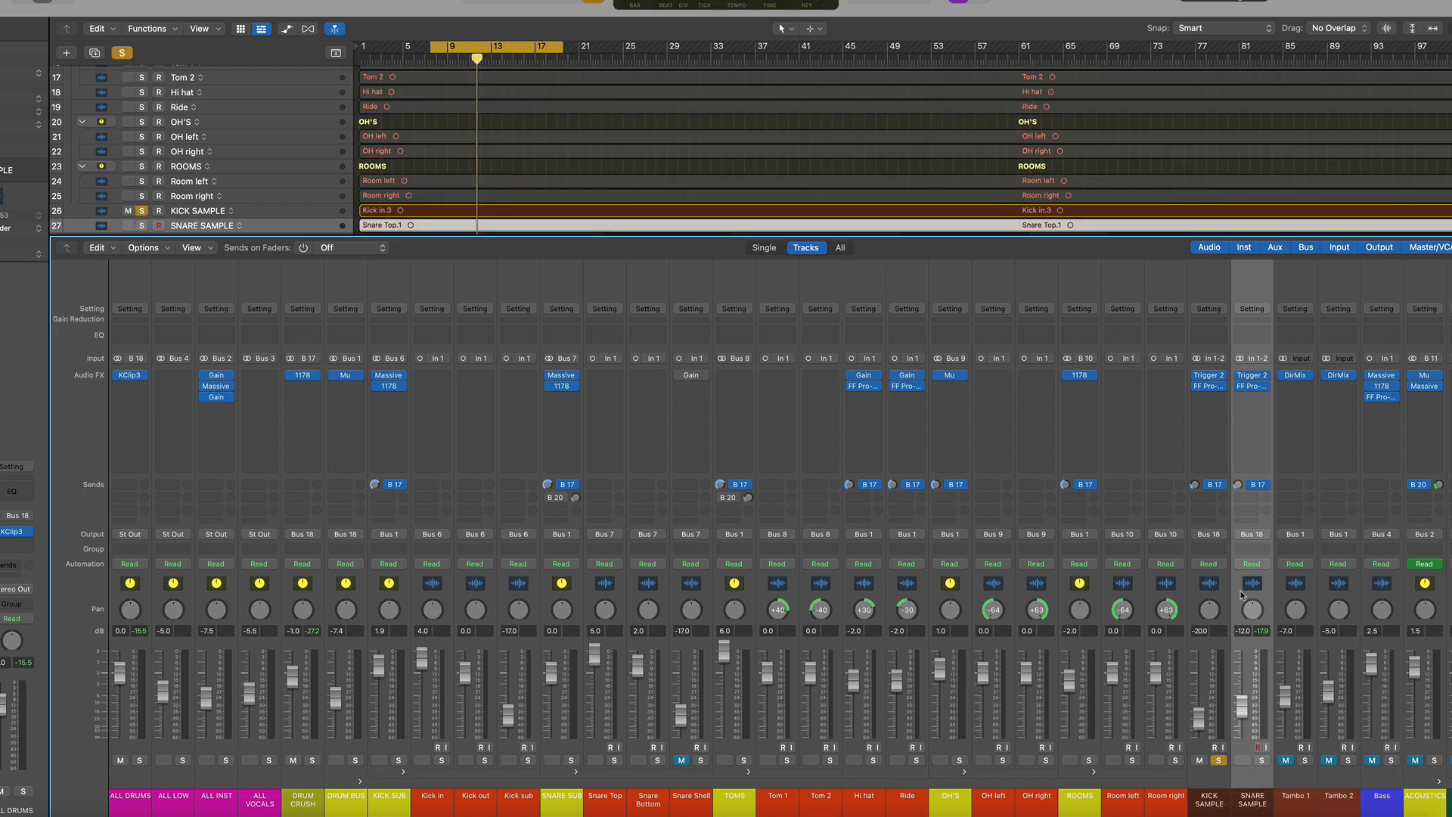
click(1212, 588)
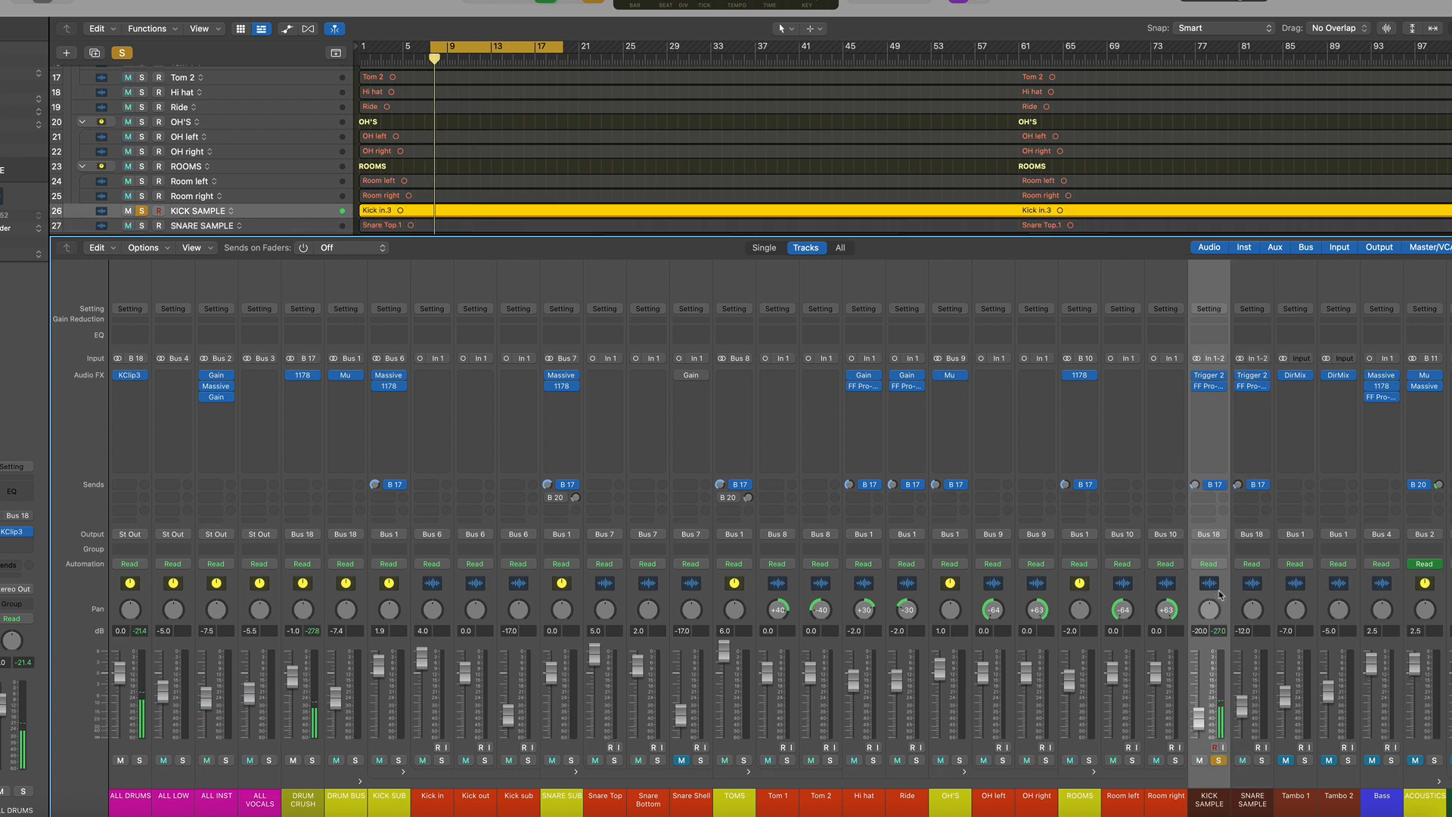
Open and close the FF Pro-Q 3 on KICK SAMPLE, then unsolo that channel
click(1208, 385)
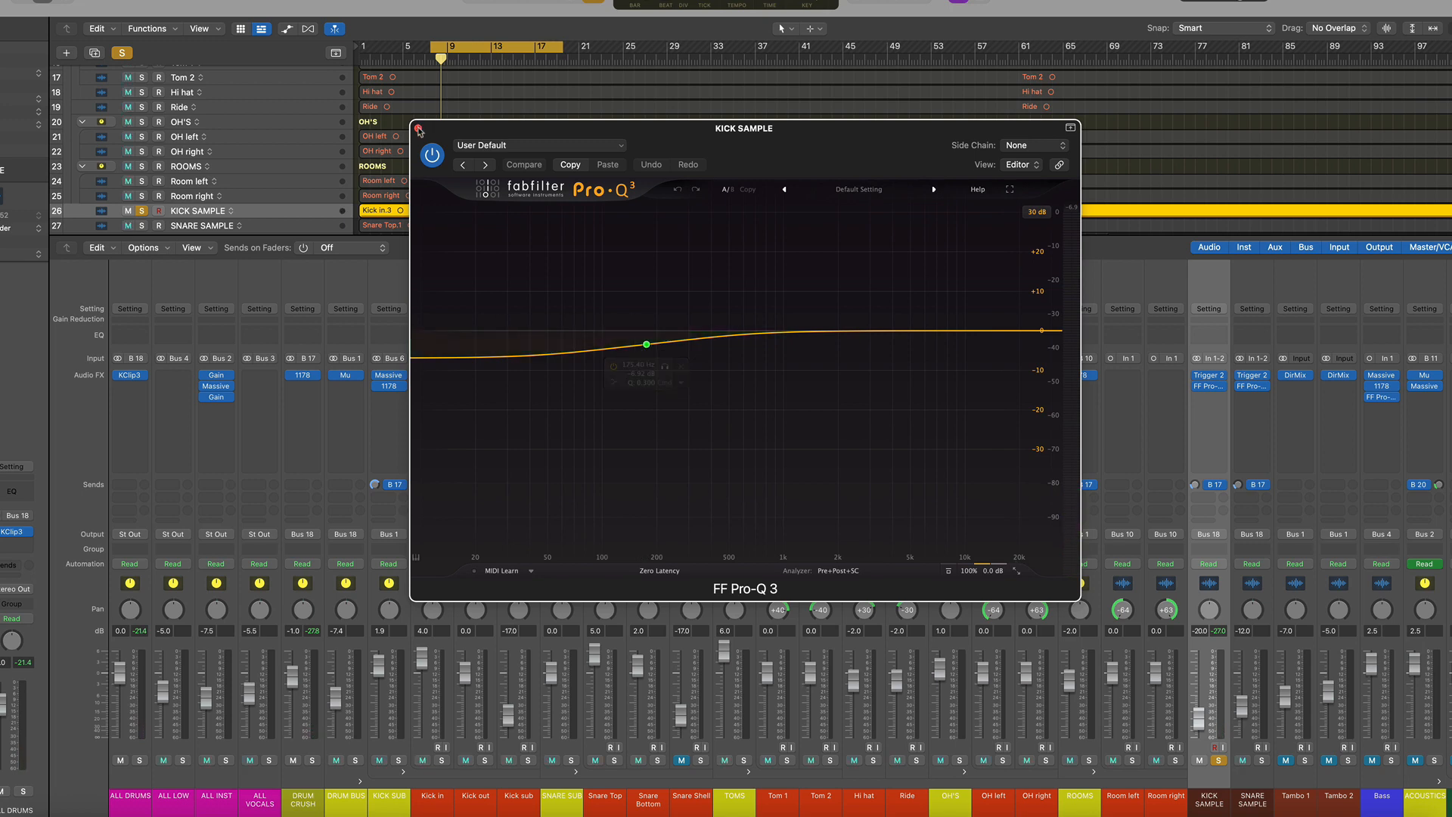
click(418, 129)
click(1217, 762)
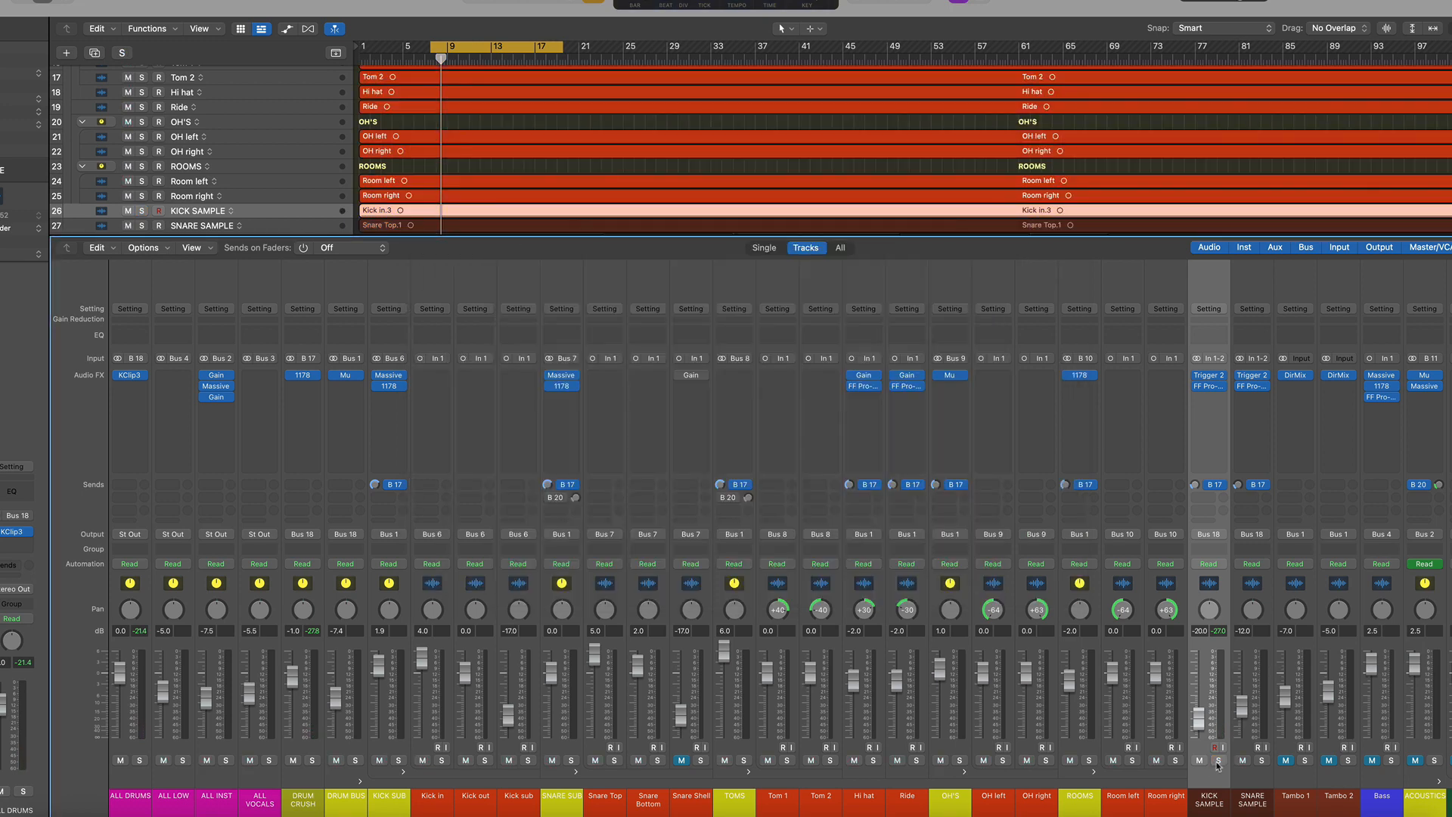
Start playback and select the ALL DRUMS, DRUM BUS and DRUM CRUSH channels in turn
key(space)
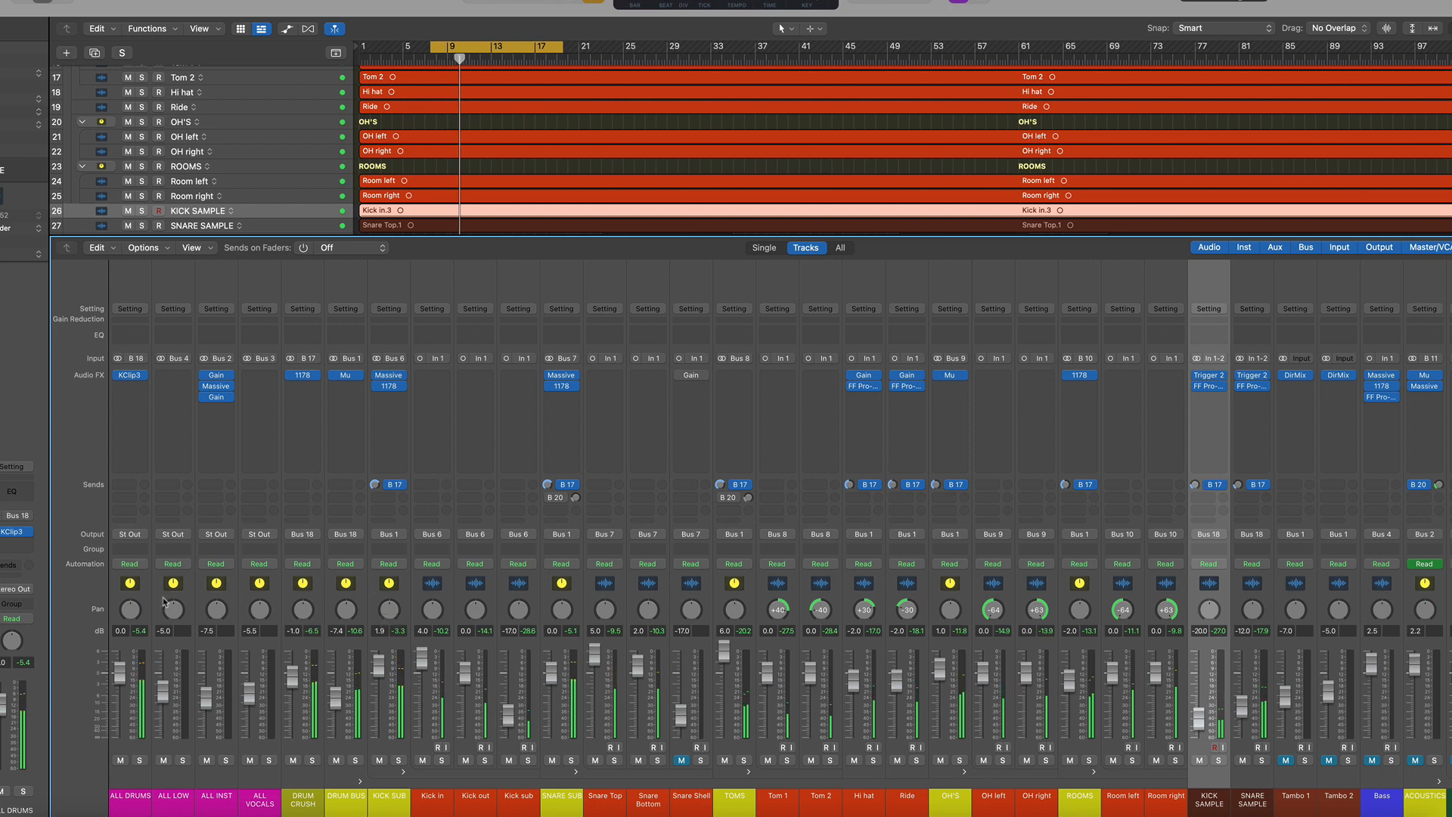
click(130, 588)
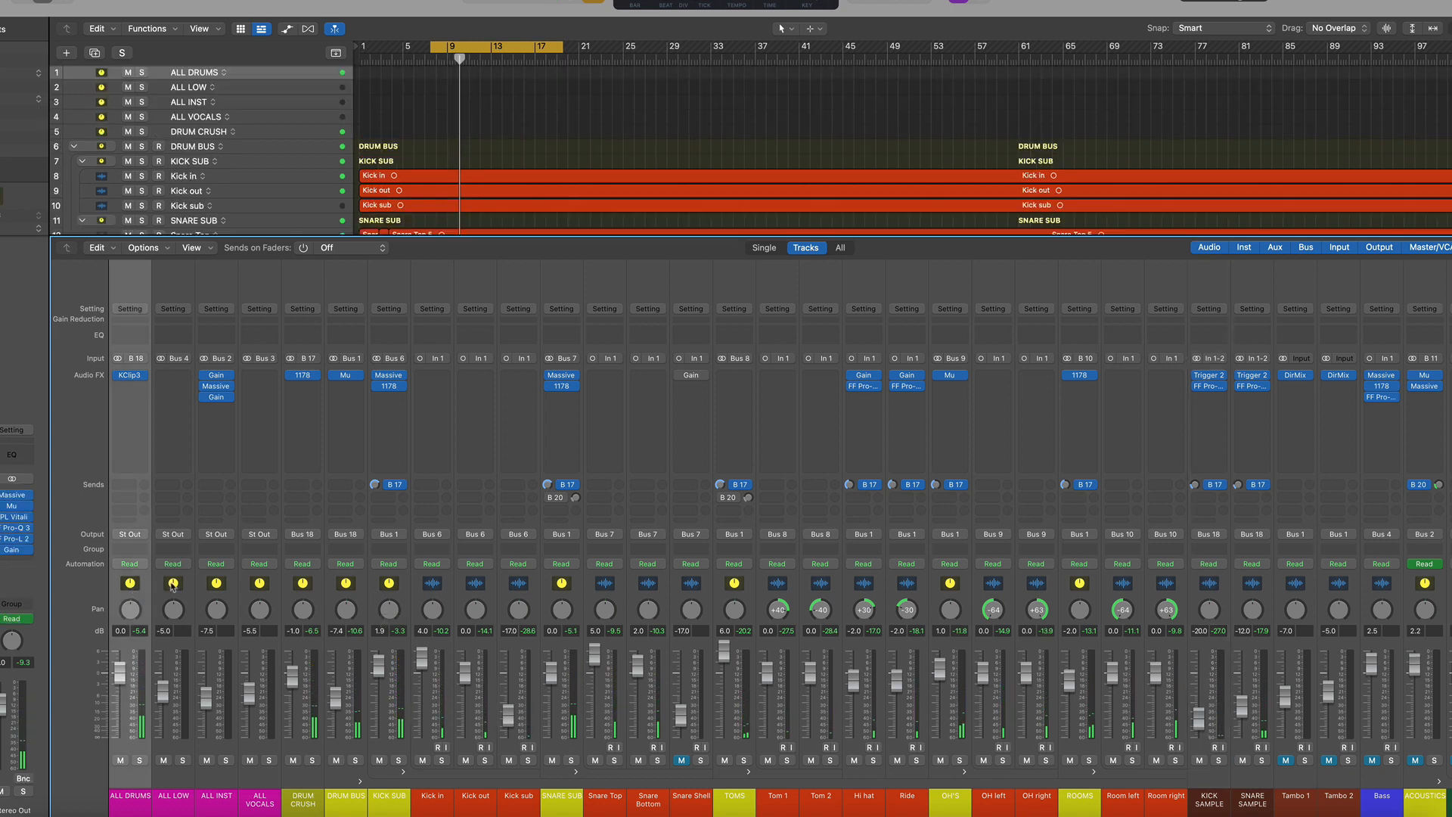
click(344, 584)
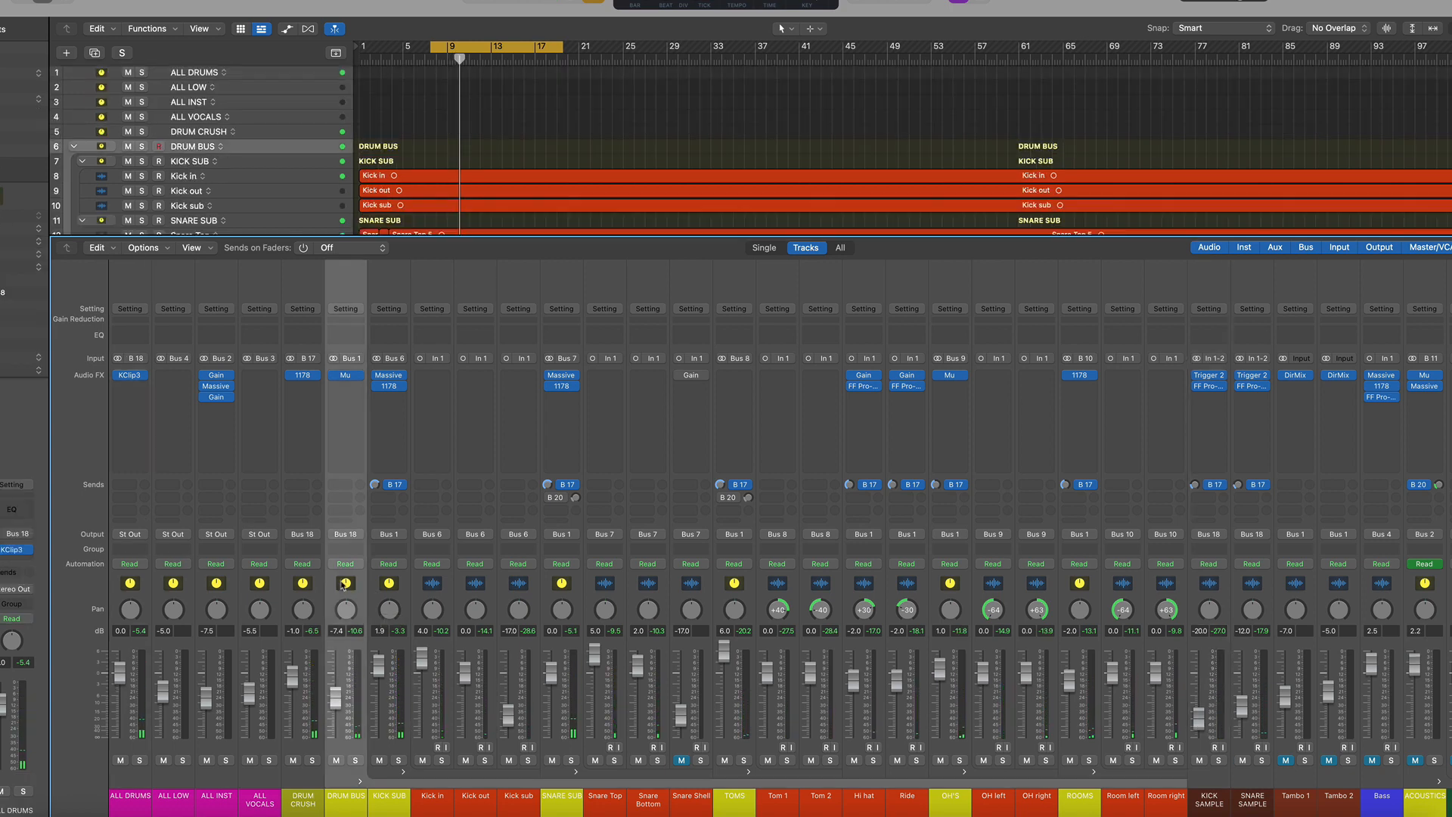
click(299, 586)
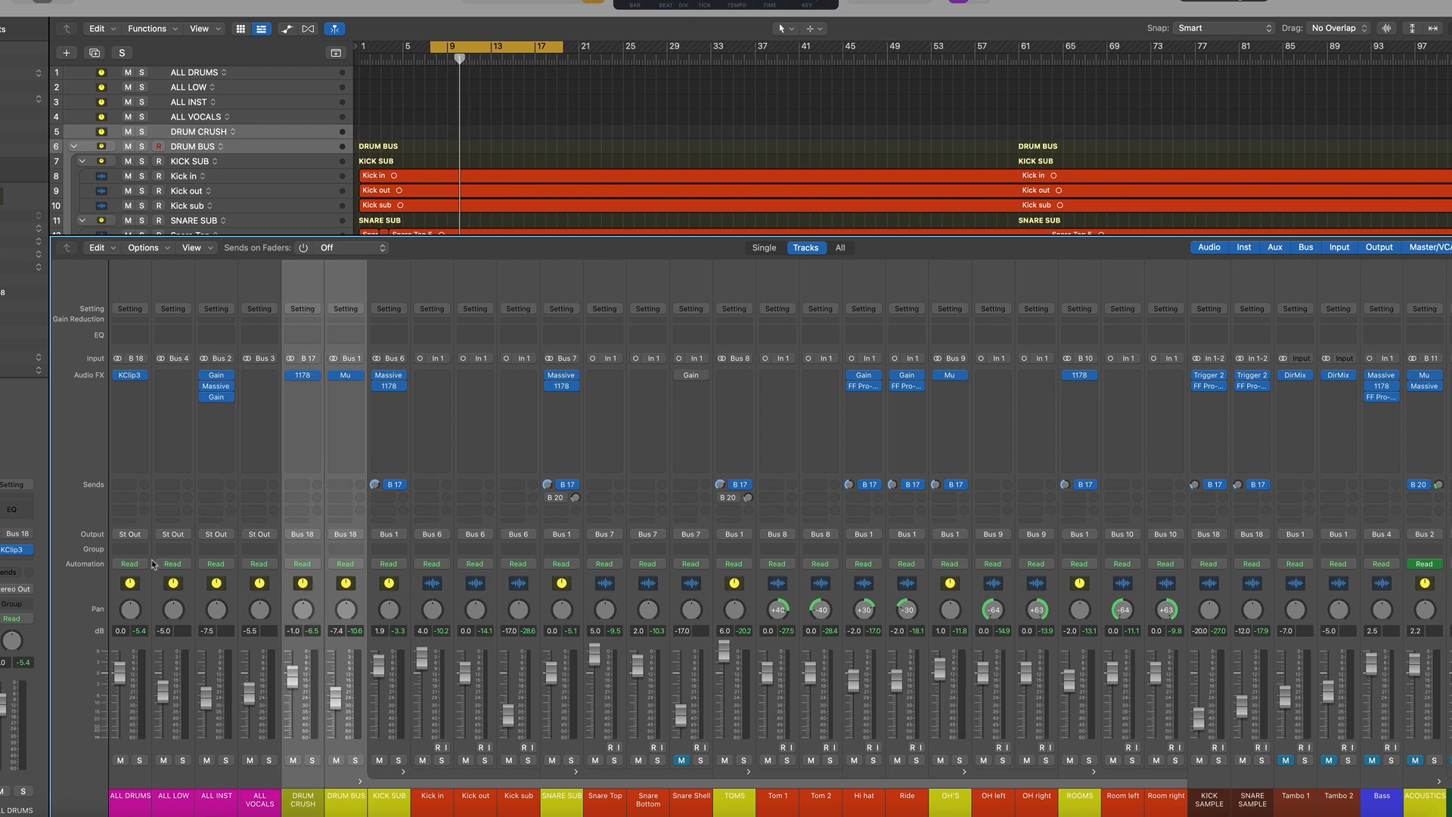
click(132, 583)
Open the KClip 3 plugin on ALL DRUMS, reset its clip readout, play briefly and close it
mouse_move(127, 380)
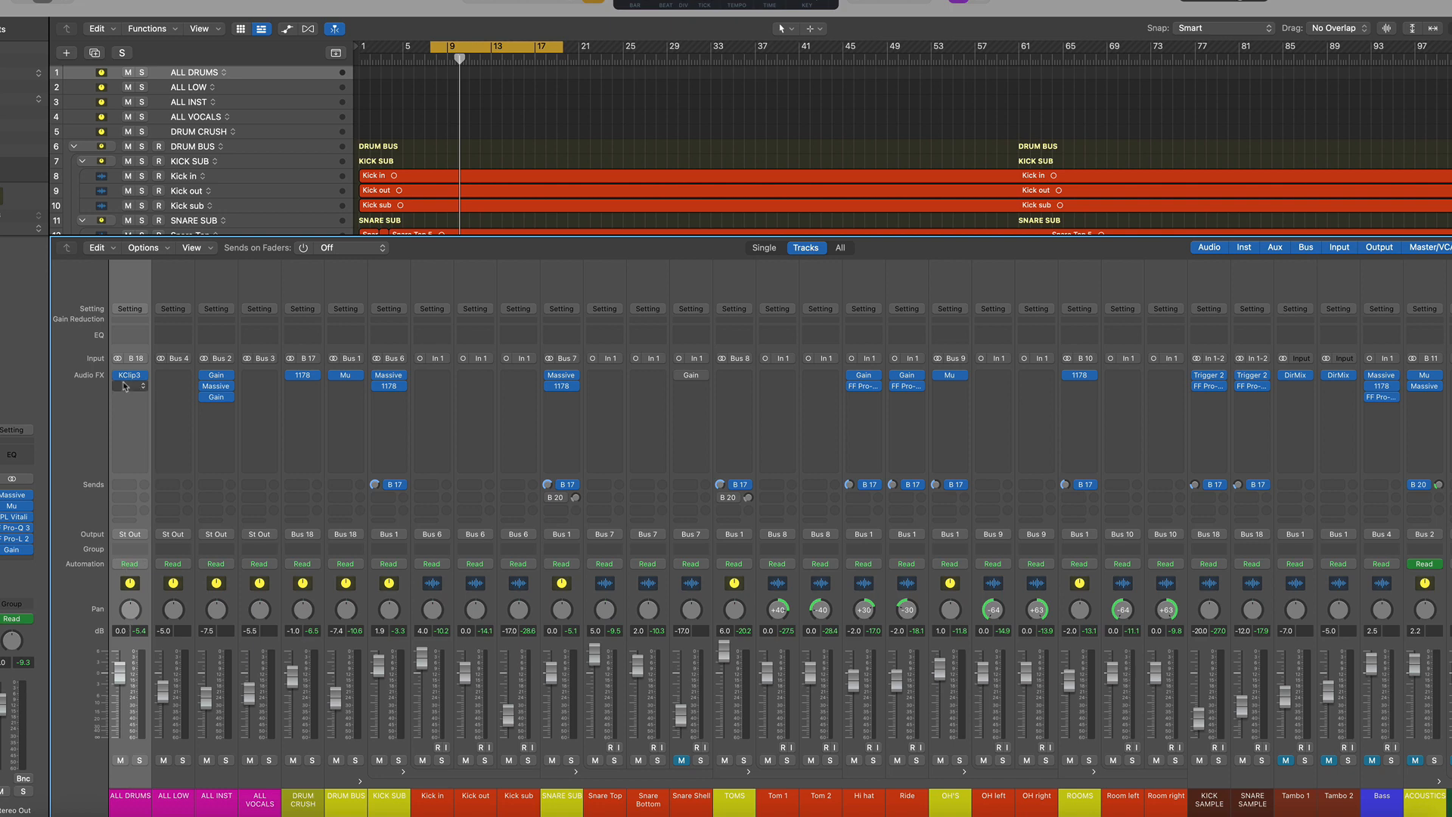
click(131, 378)
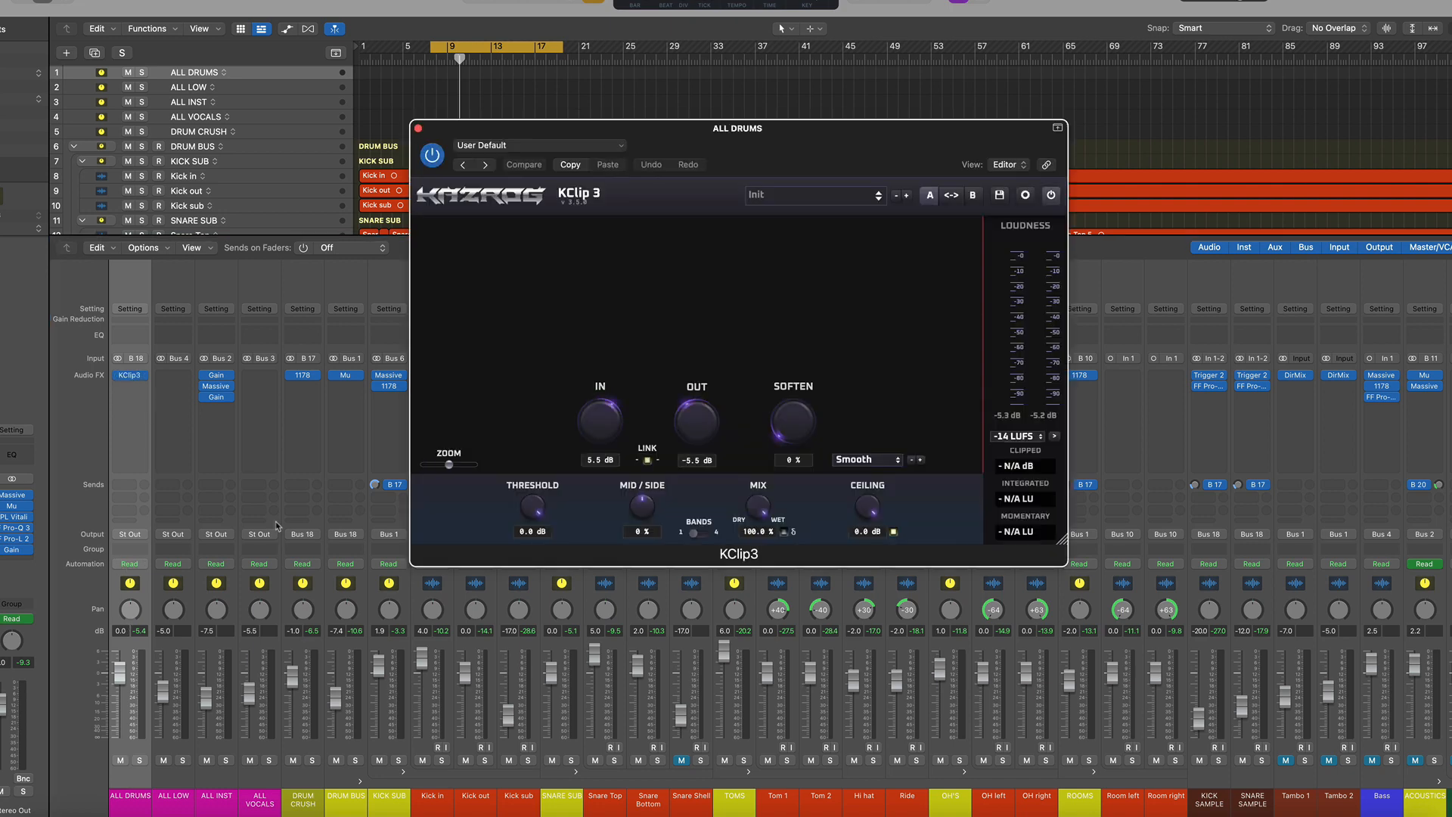
click(1002, 470)
key(space)
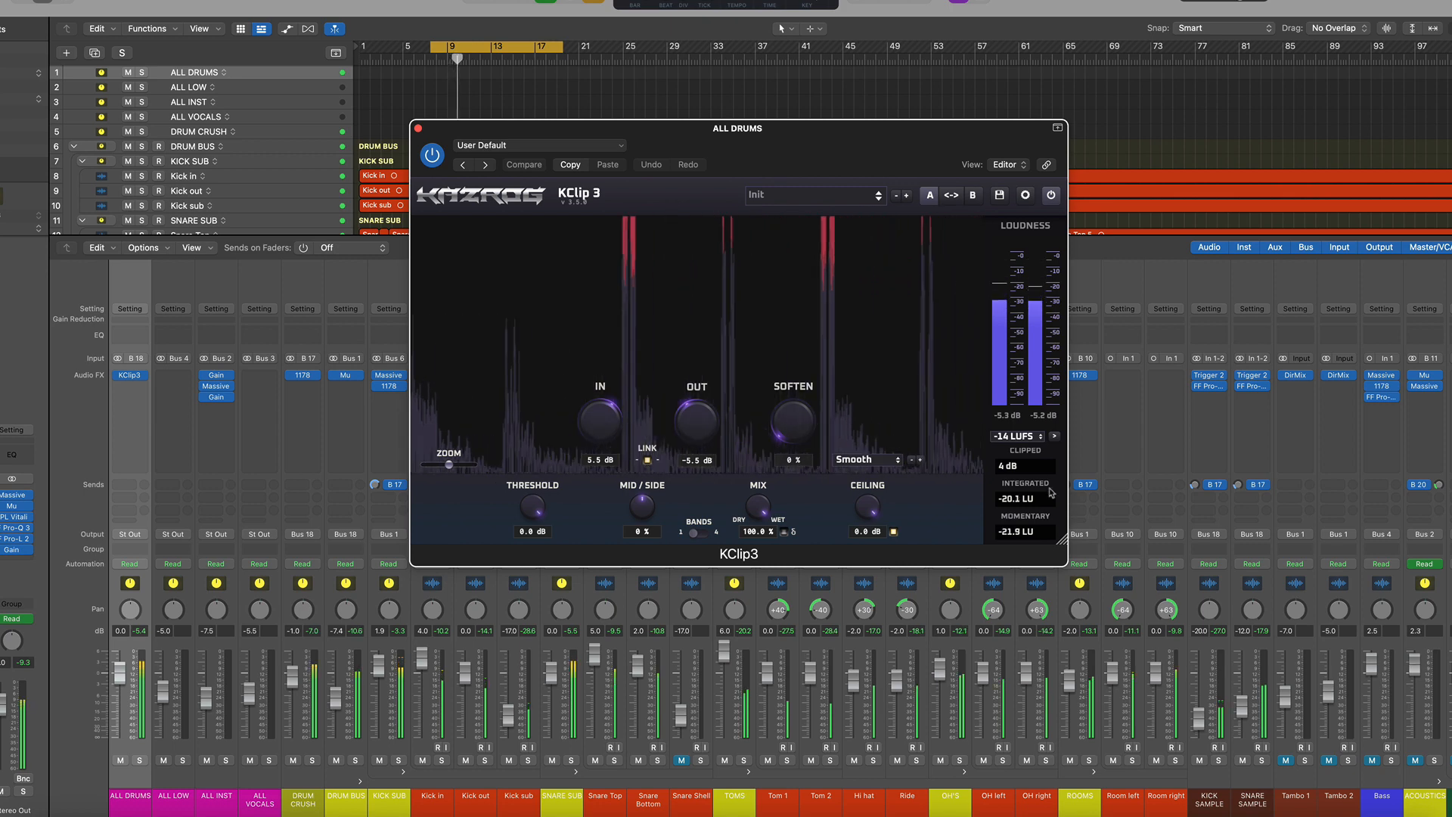
key(space)
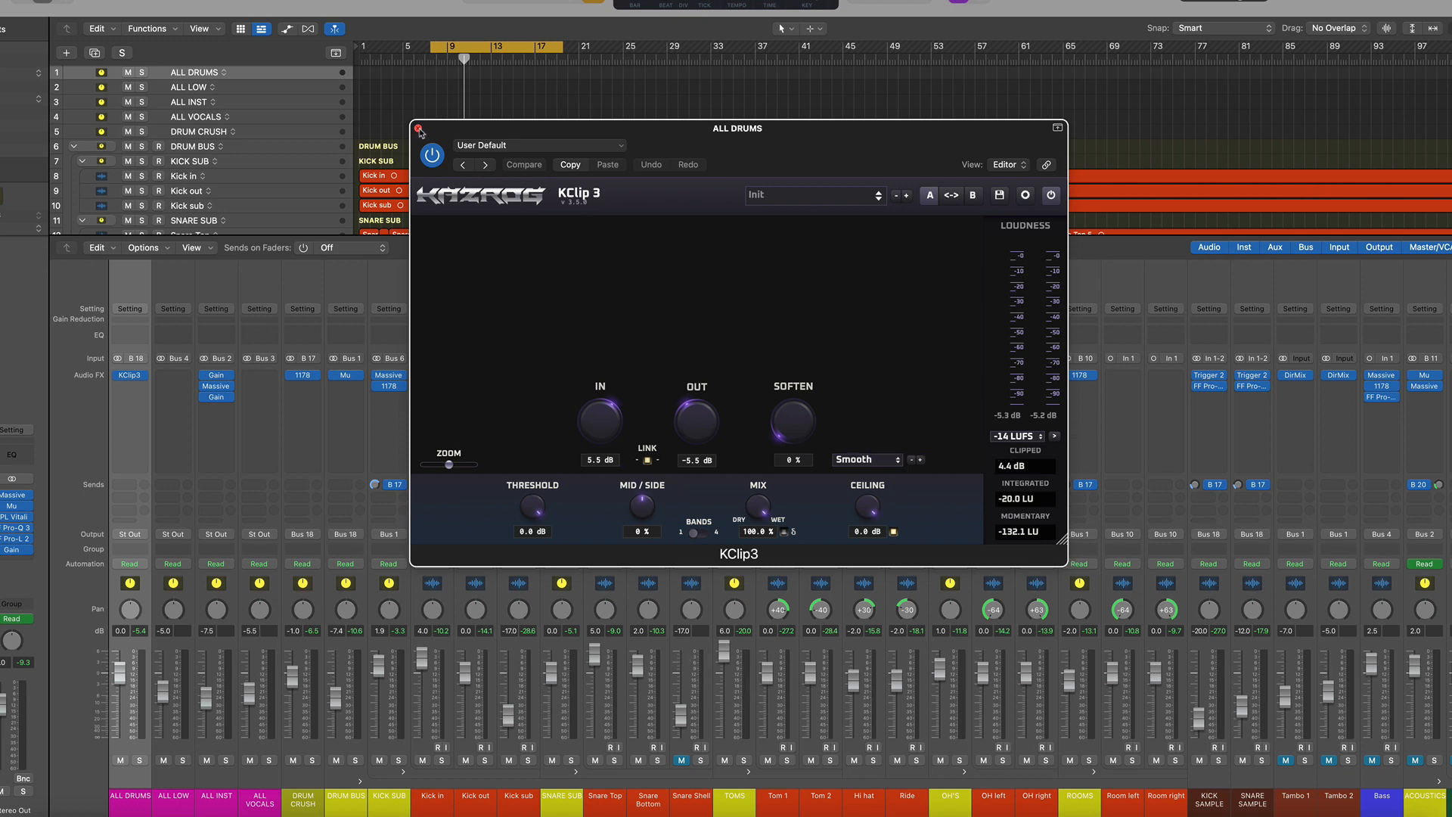
click(419, 130)
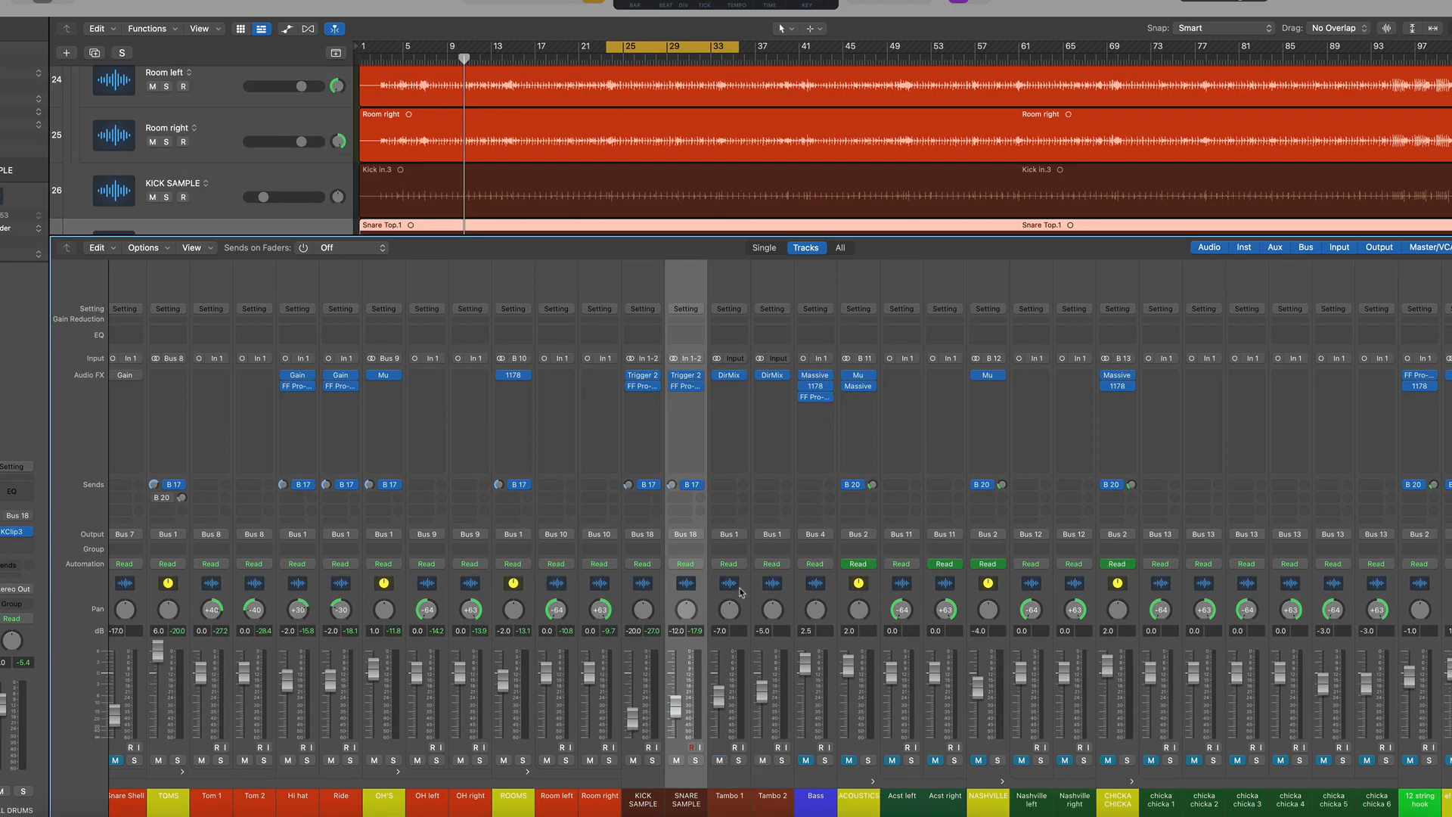
Solo Tambo 1 and Tambo 2 during playback and open both Direction Mixer plugins side by side
key(space)
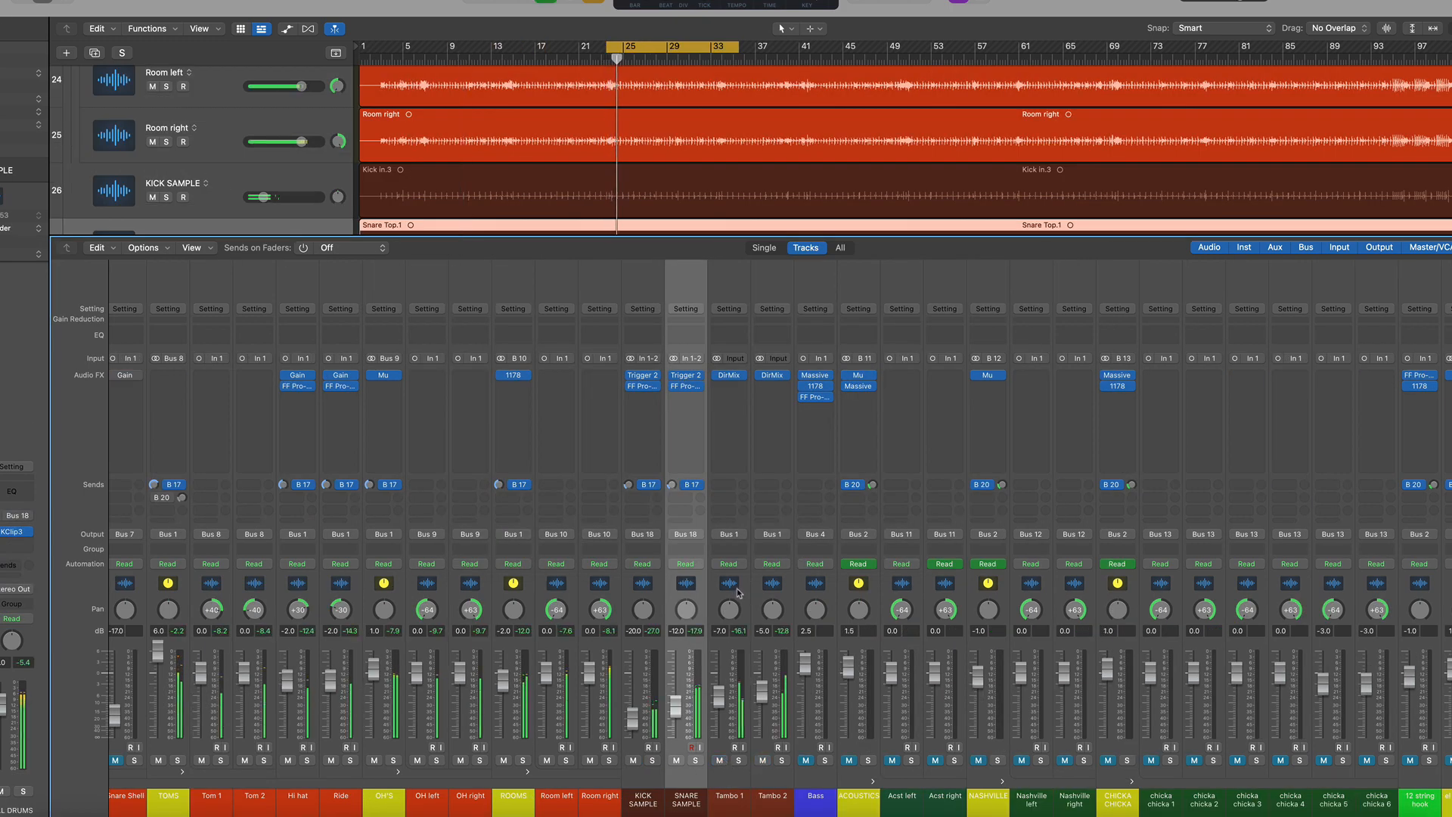
click(739, 760)
click(782, 760)
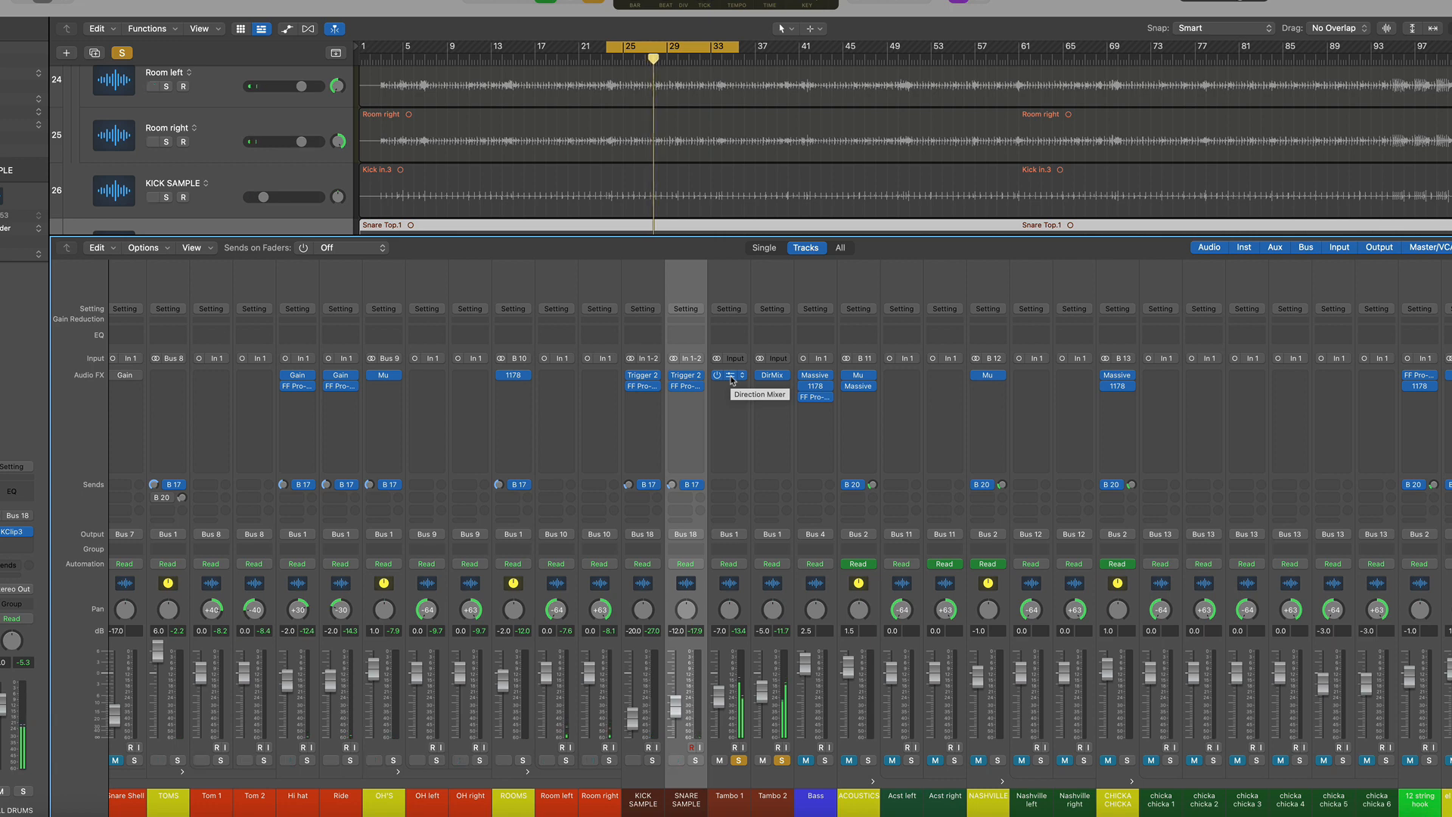
click(732, 378)
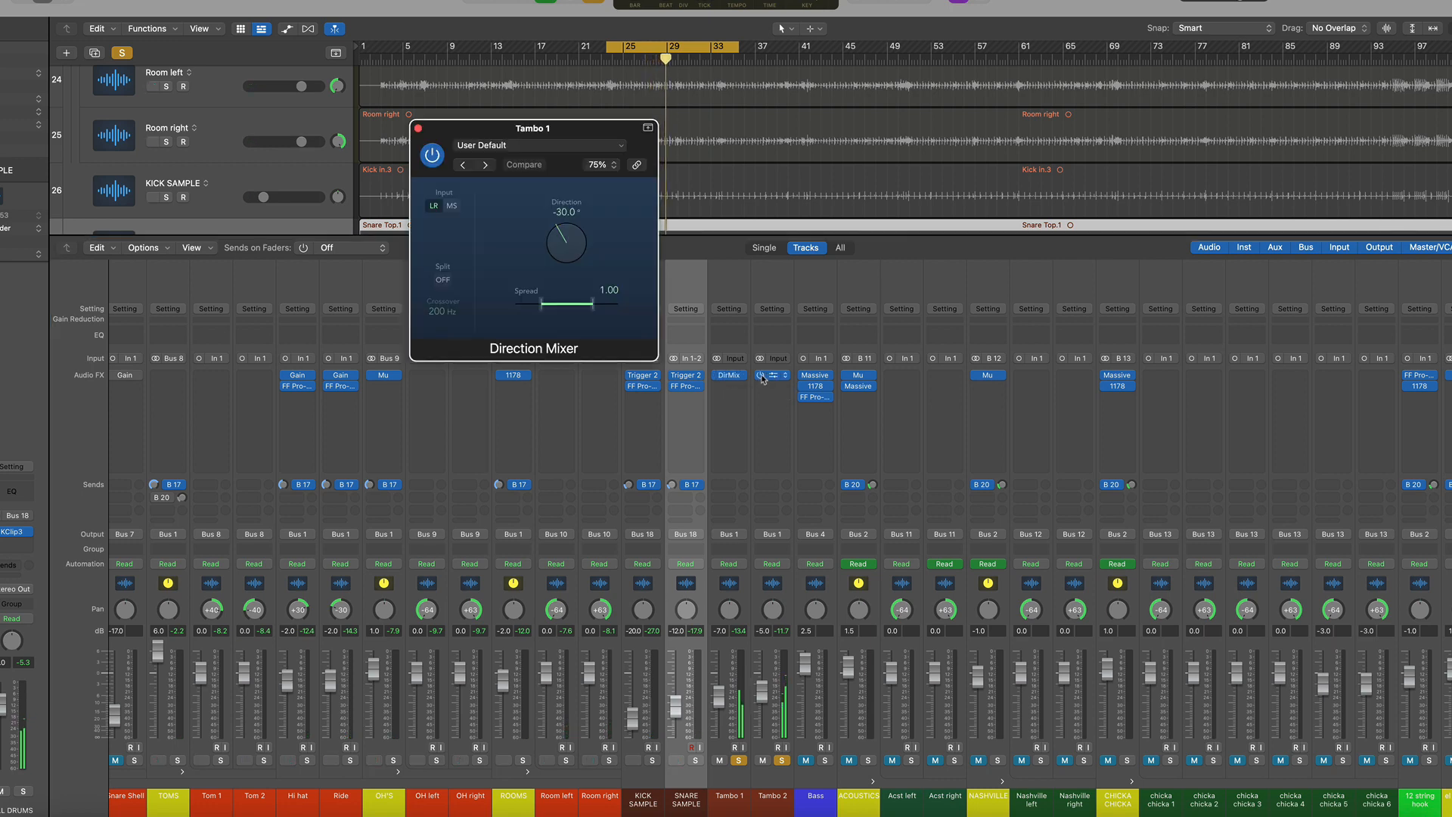
click(771, 376)
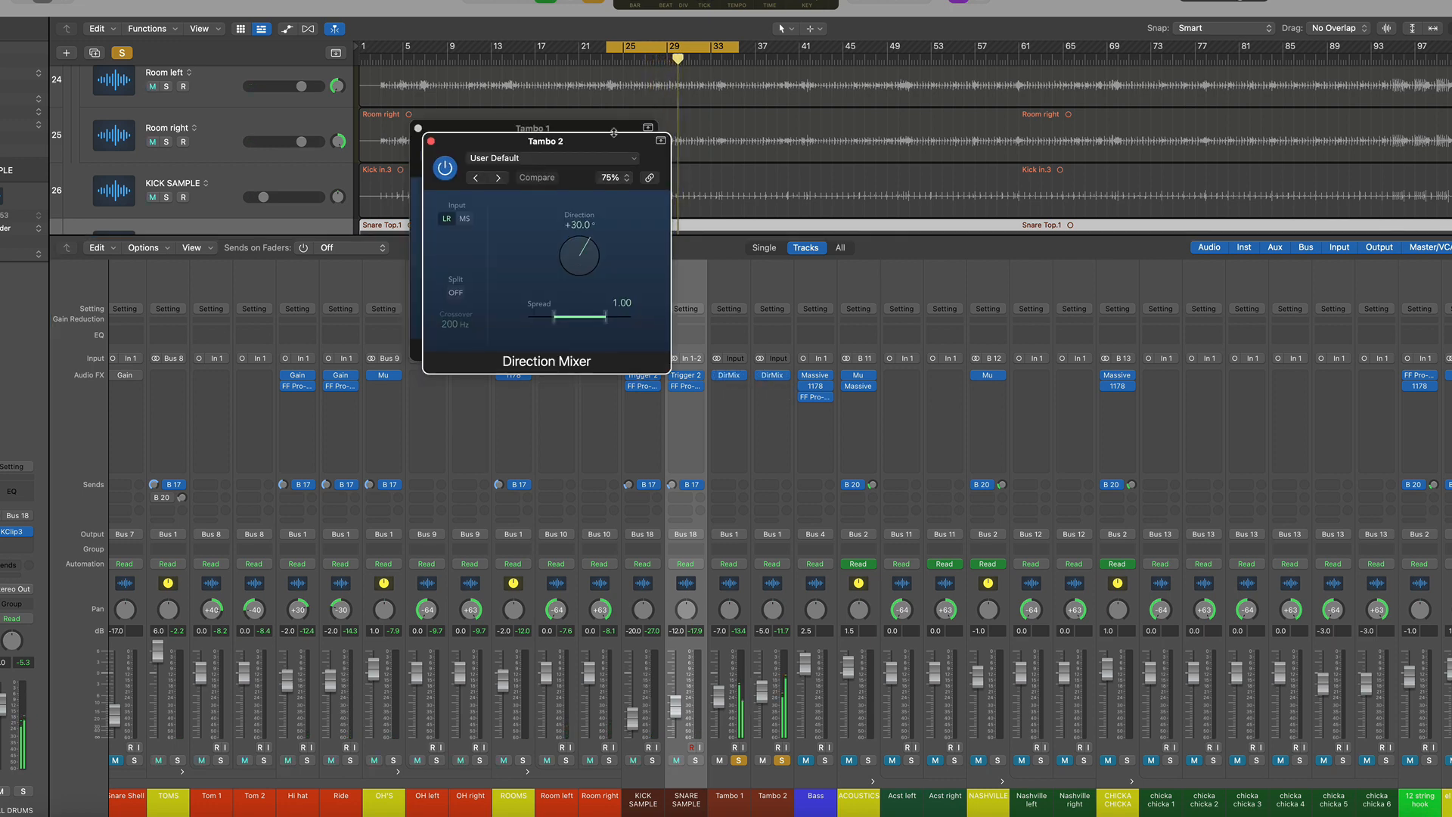
drag(614, 132, 863, 121)
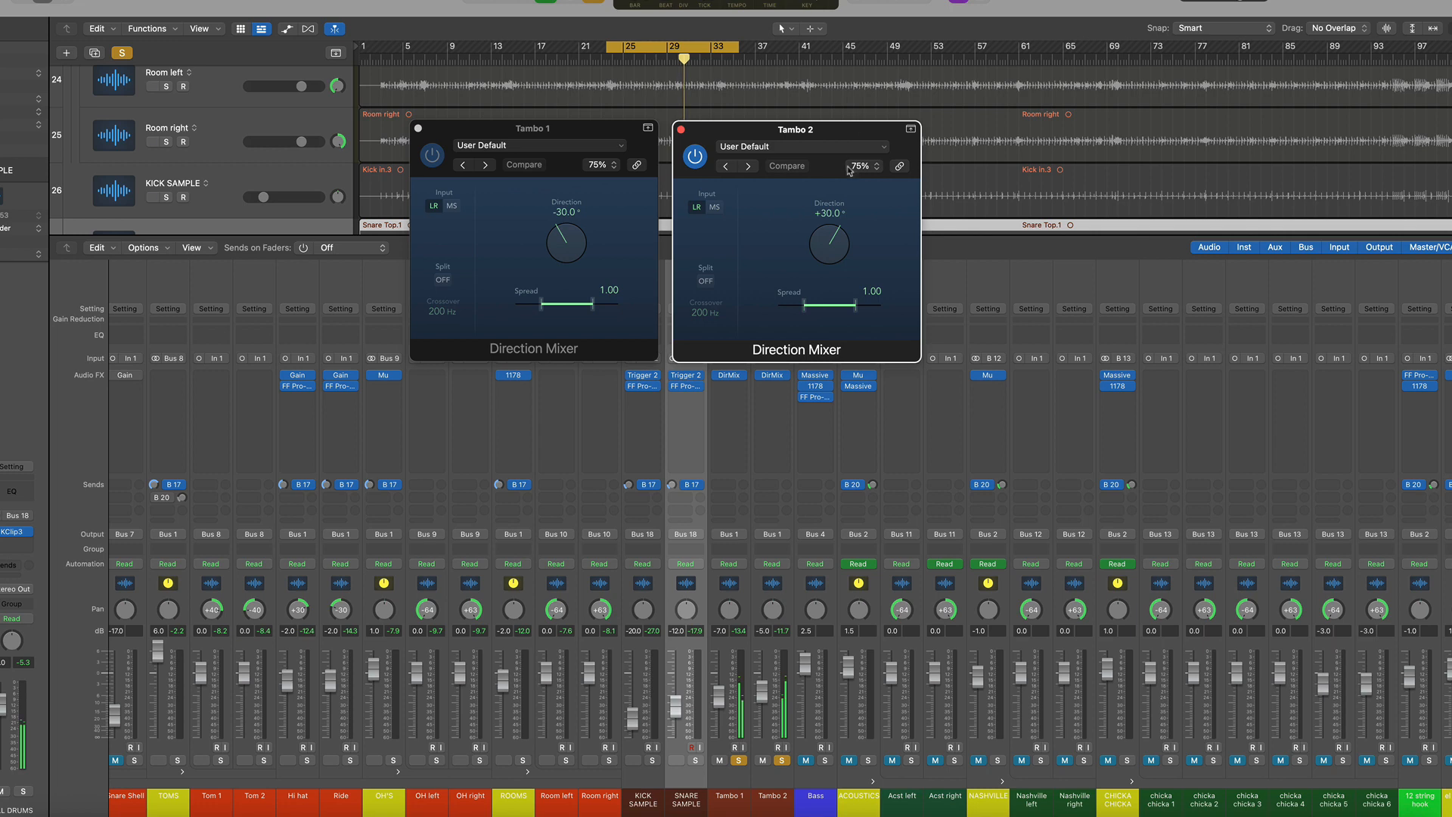
Bypass the Direction Mixer plugins on Tambo 1 and Tambo 2 and toggle playback
click(716, 375)
click(760, 375)
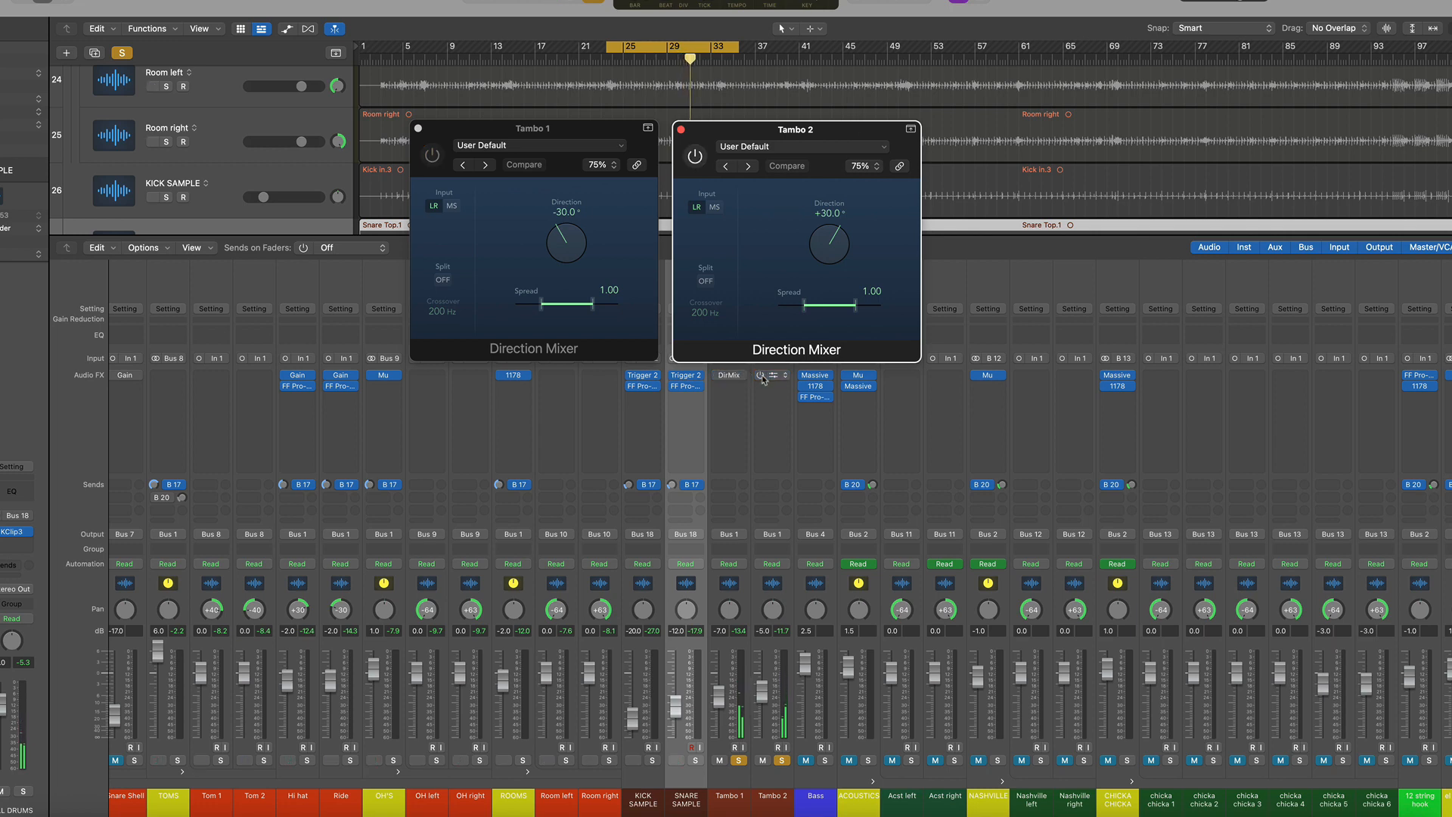
key(space)
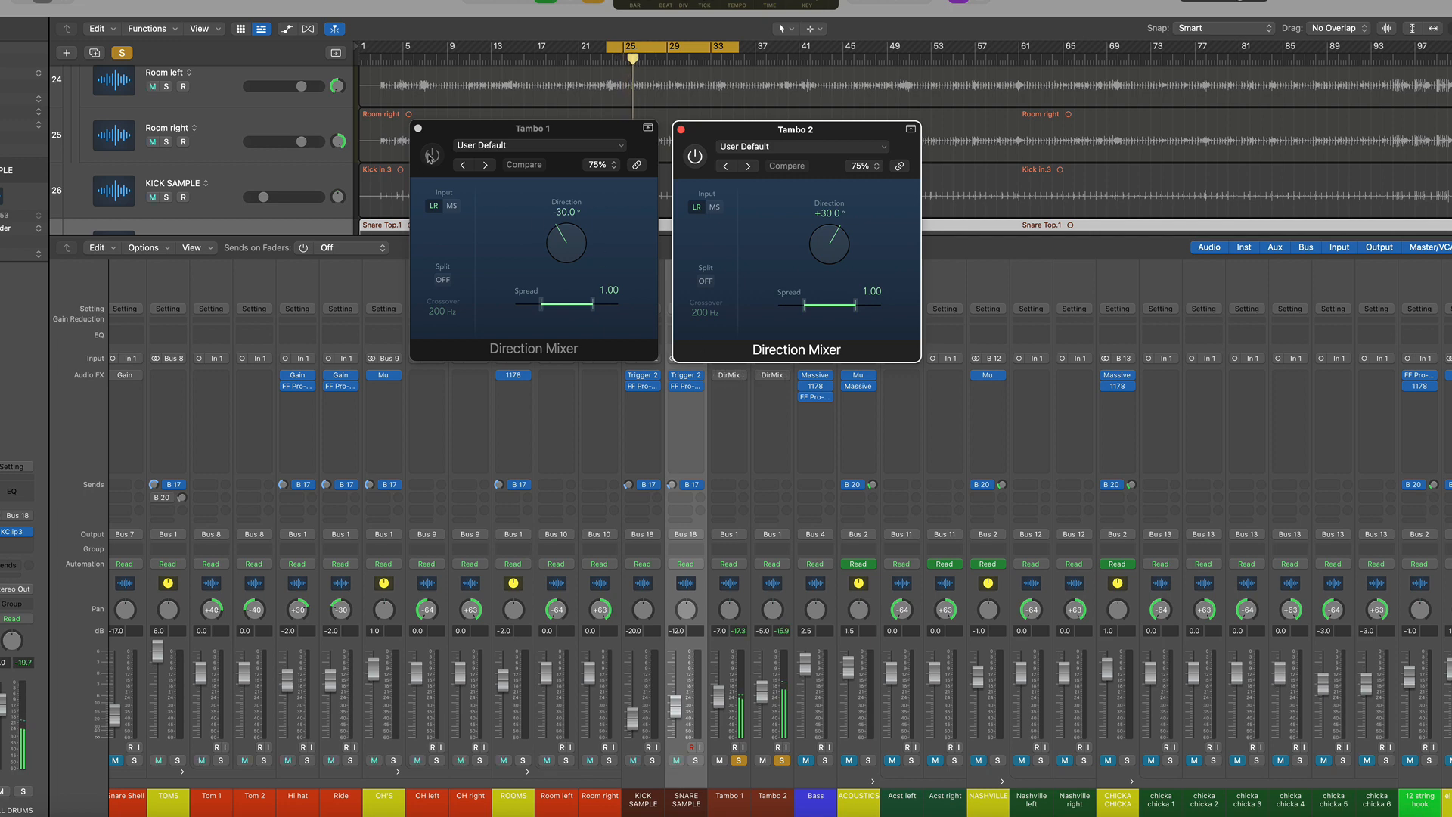
Re-enable both Direction Mixer plugins and close their plugin windows
click(431, 155)
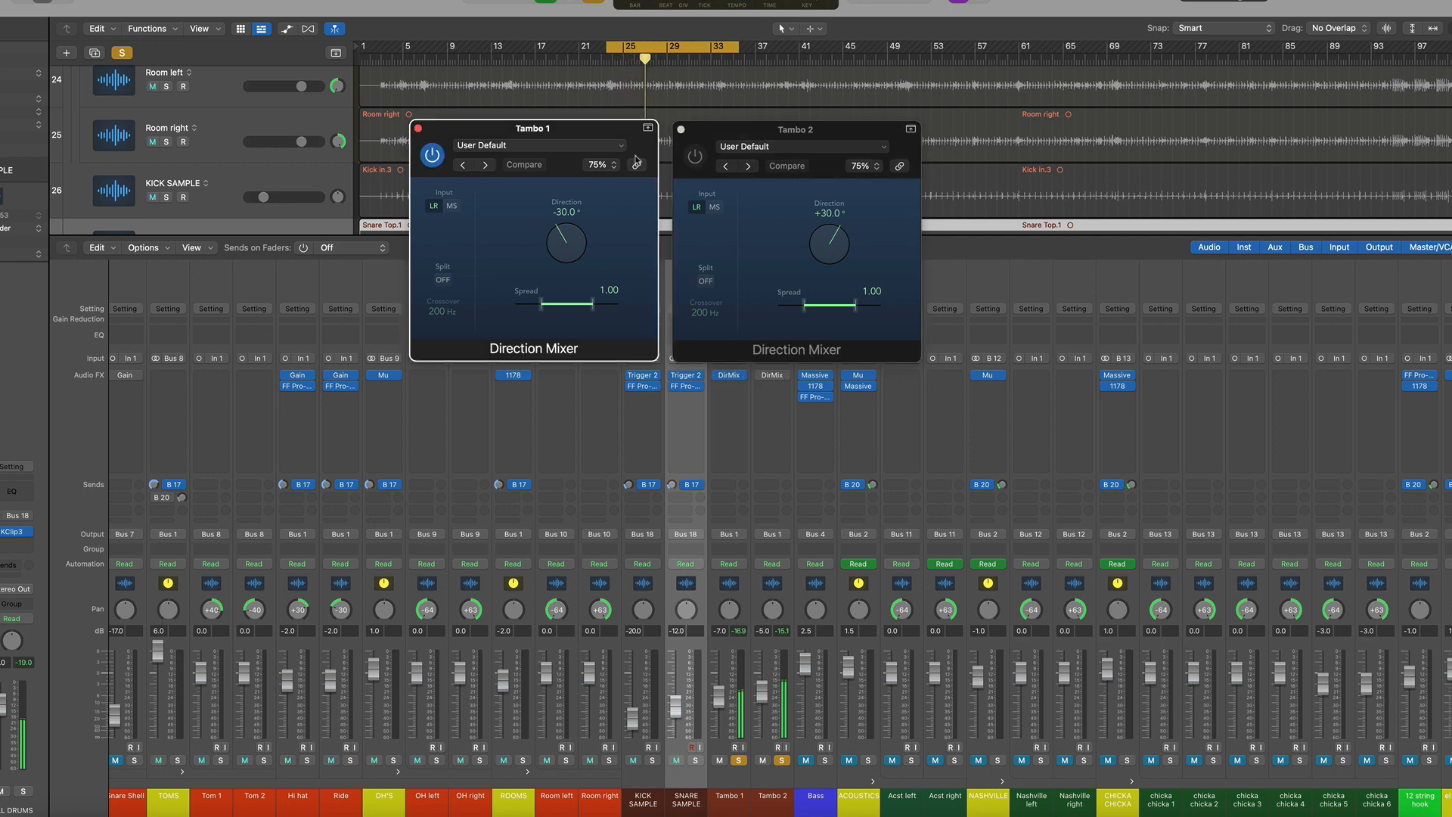
click(694, 156)
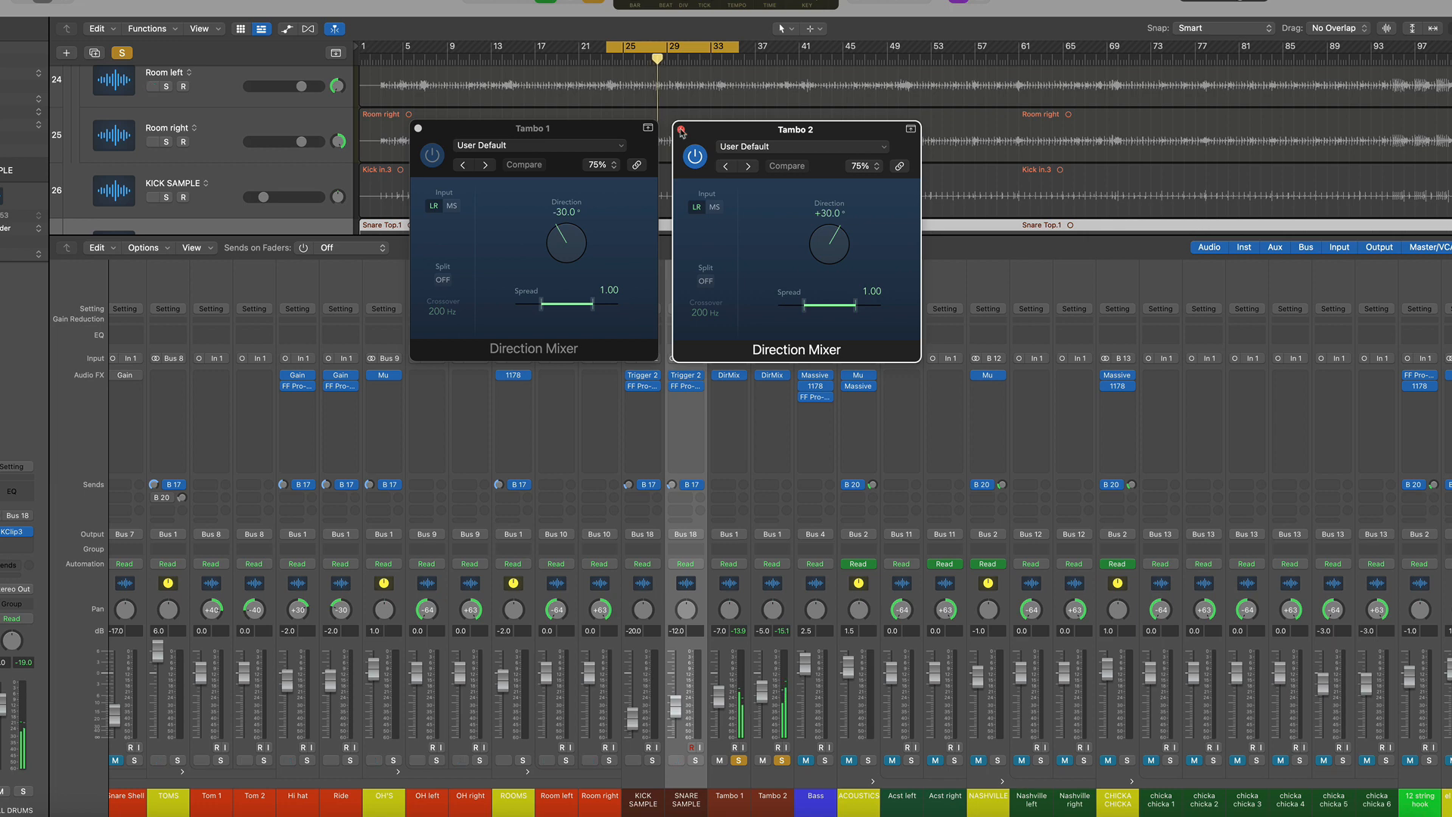
click(681, 130)
key(super+w)
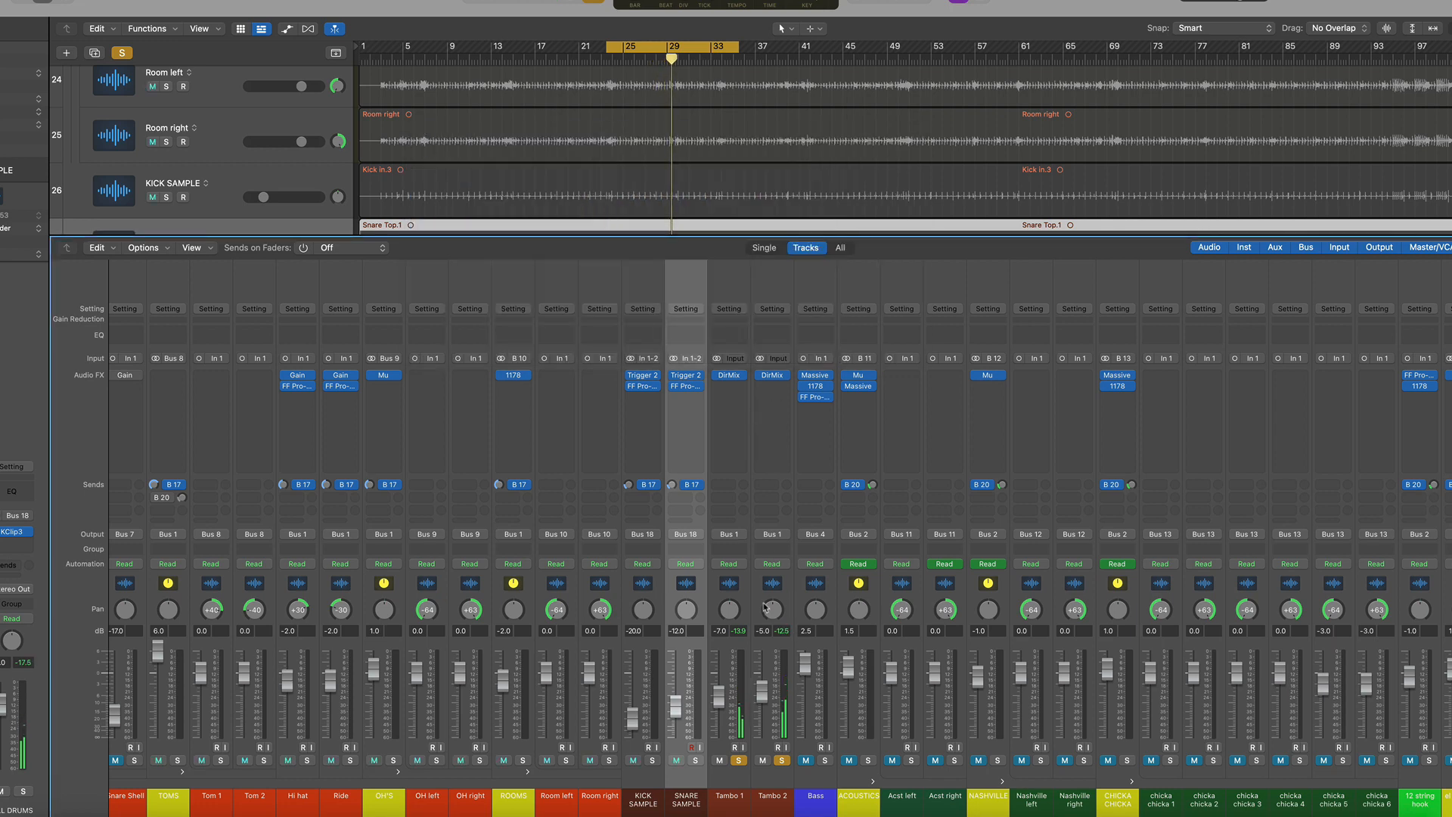
Select the Tambo 1 channel, try its pan knob, and unsolo the Tambo channels
click(739, 586)
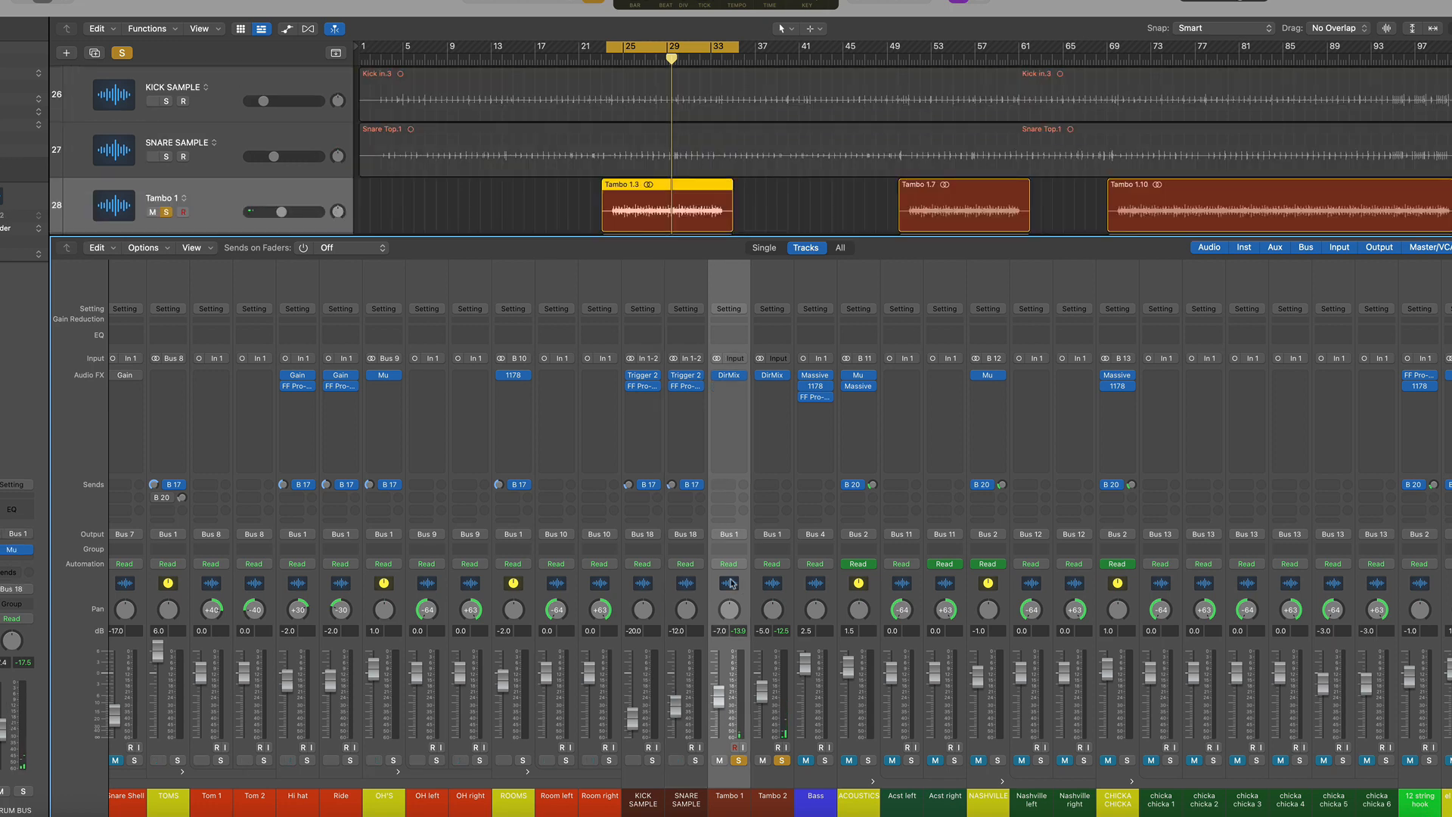
mouse_move(733, 381)
drag(729, 609, 729, 628)
alt+click(731, 610)
click(735, 760)
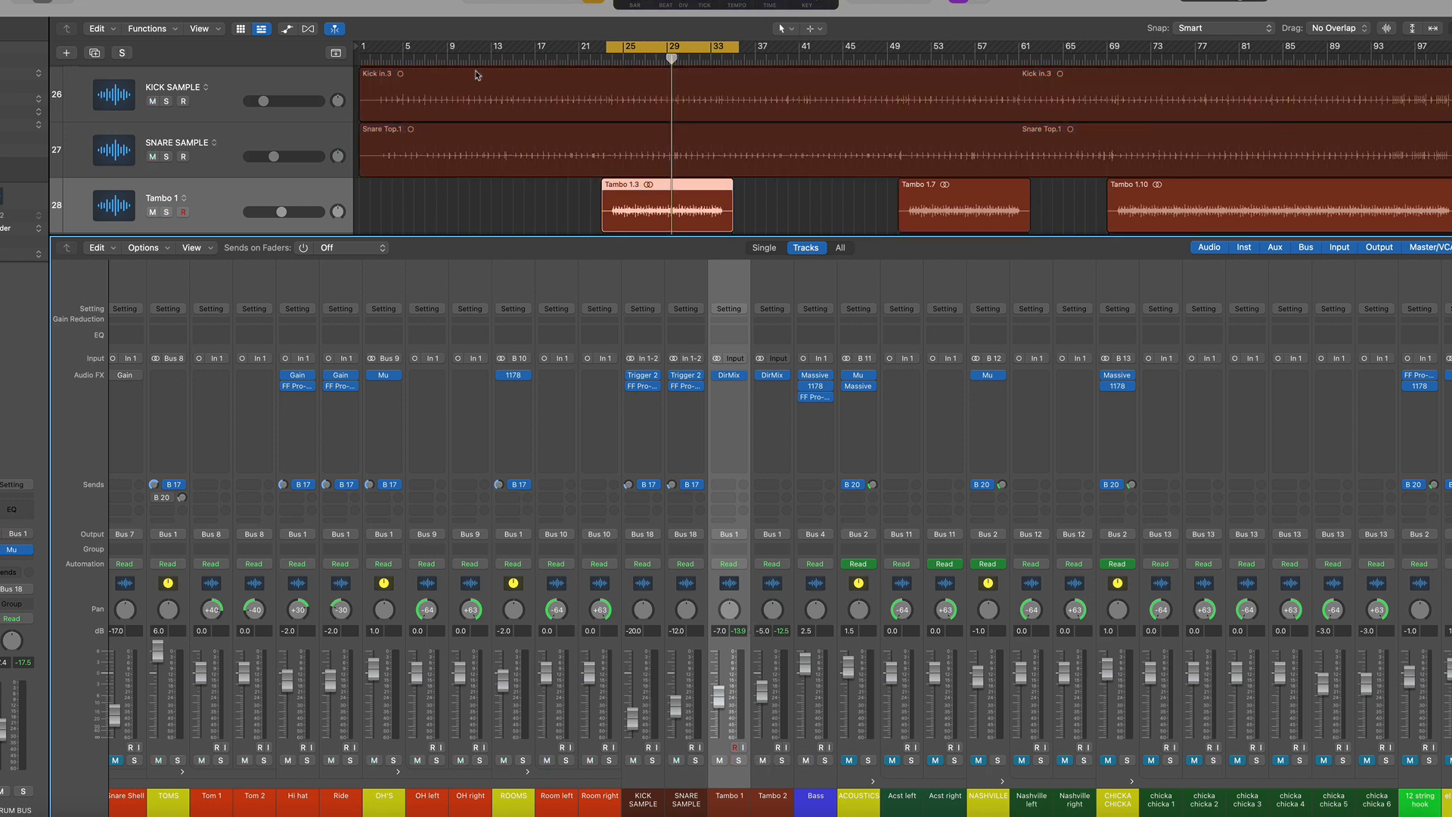
Set a cycle range from bar 9 to bar 17, select the Bass channel and start playback
drag(442, 47, 549, 52)
click(817, 585)
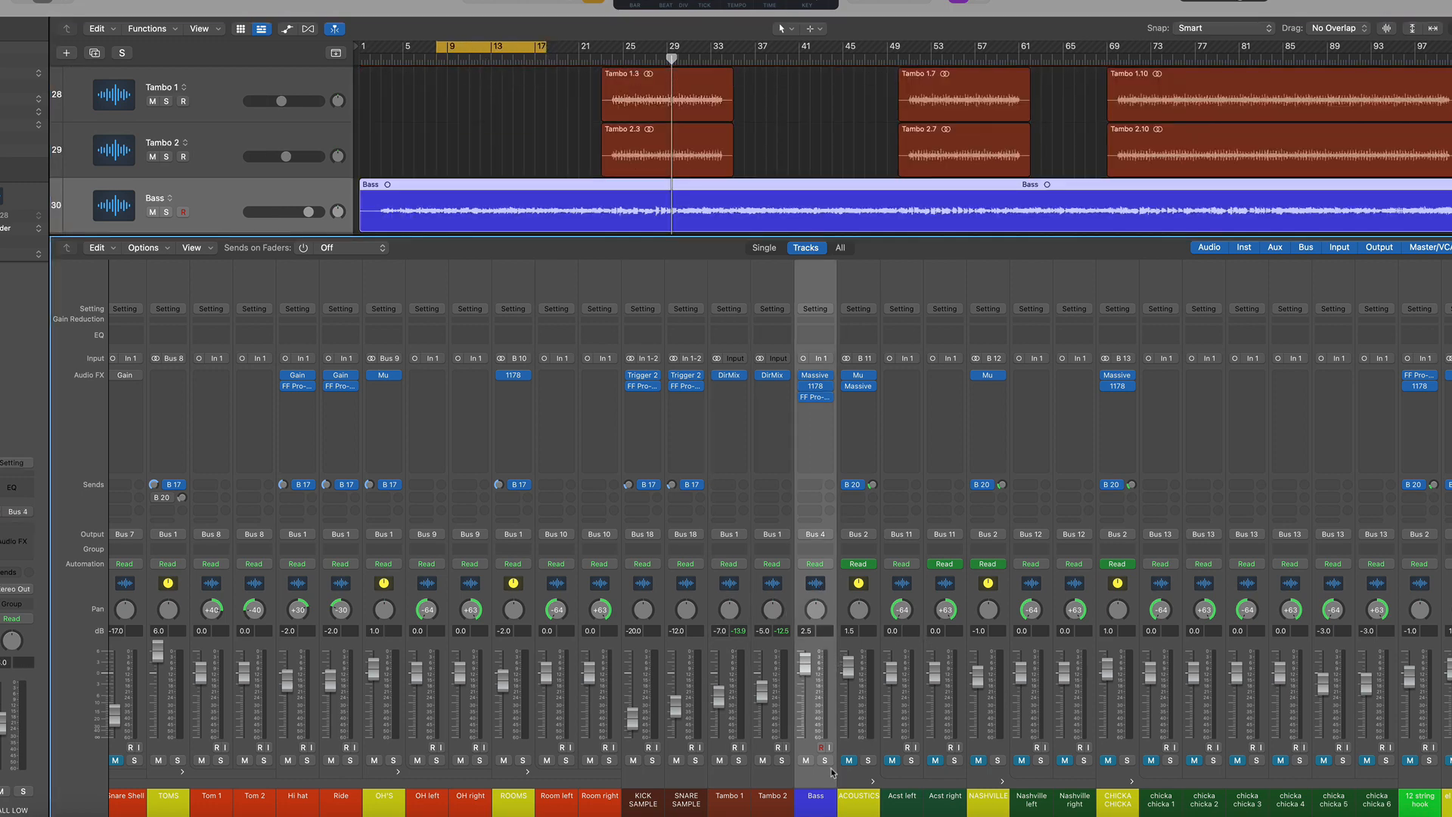
key(space)
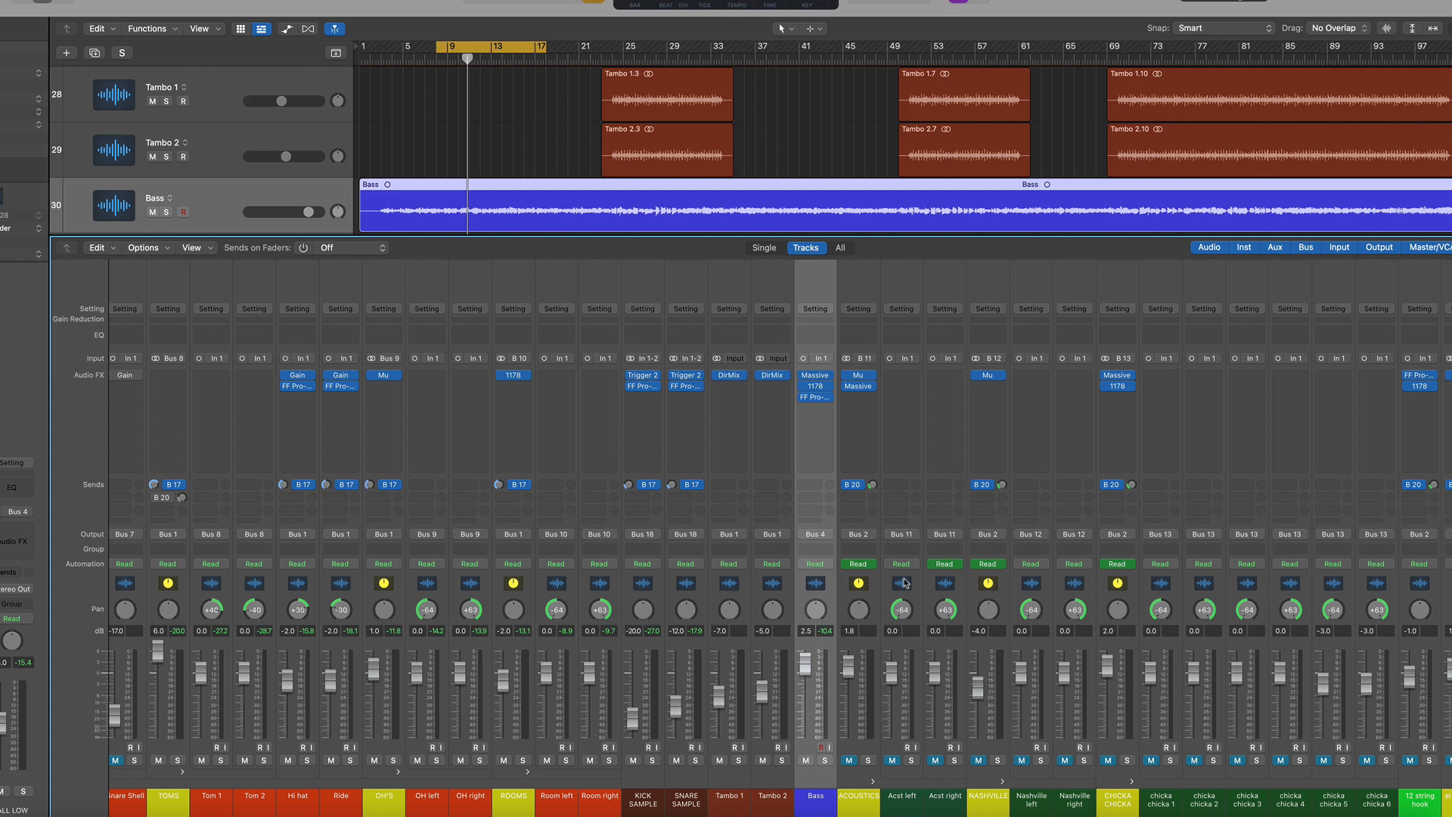
Scroll the mixer to the guitar channels, select El rake right and toggle playback
scroll(904, 582, right, 7)
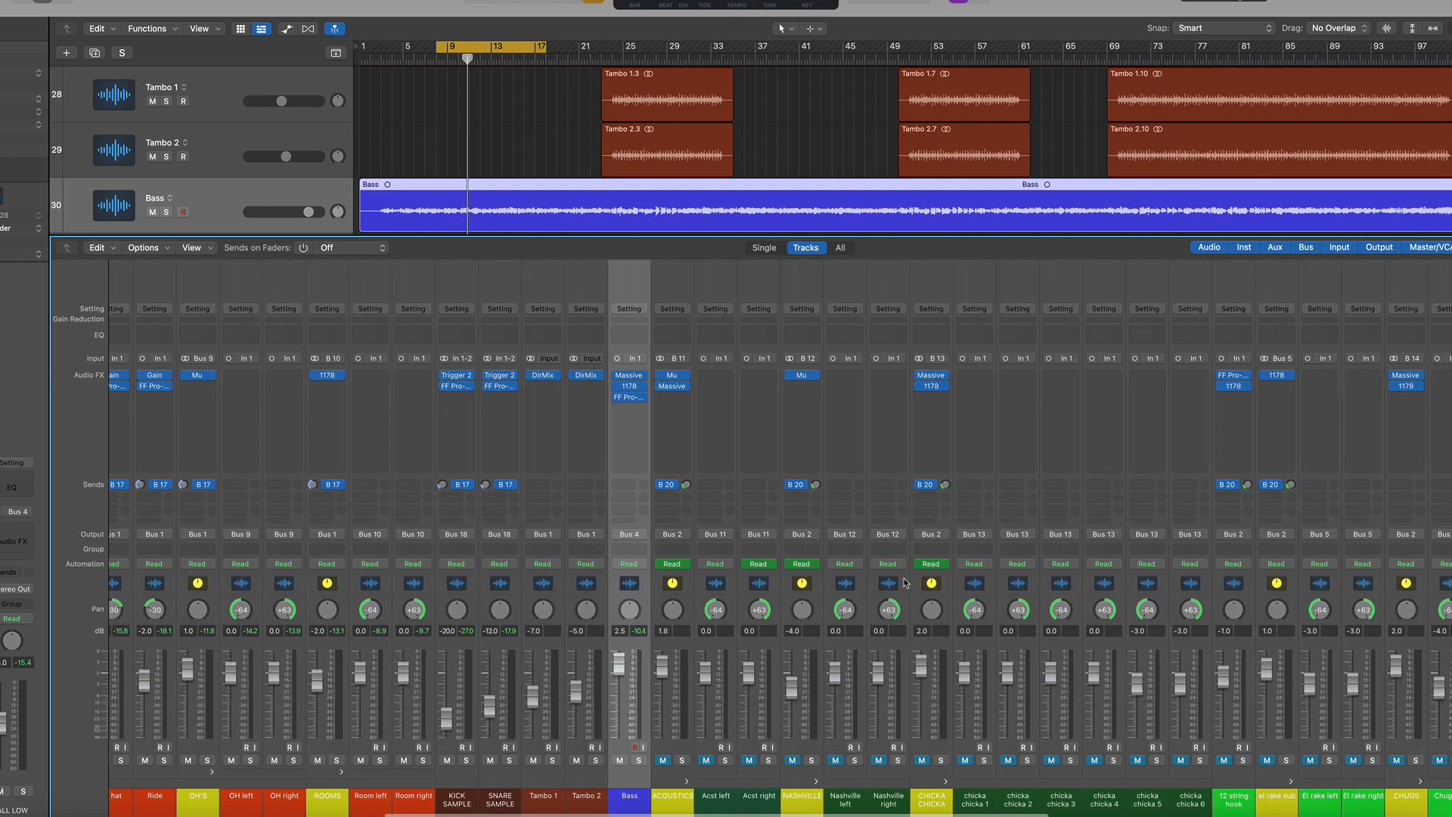
scroll(904, 583, right, 3)
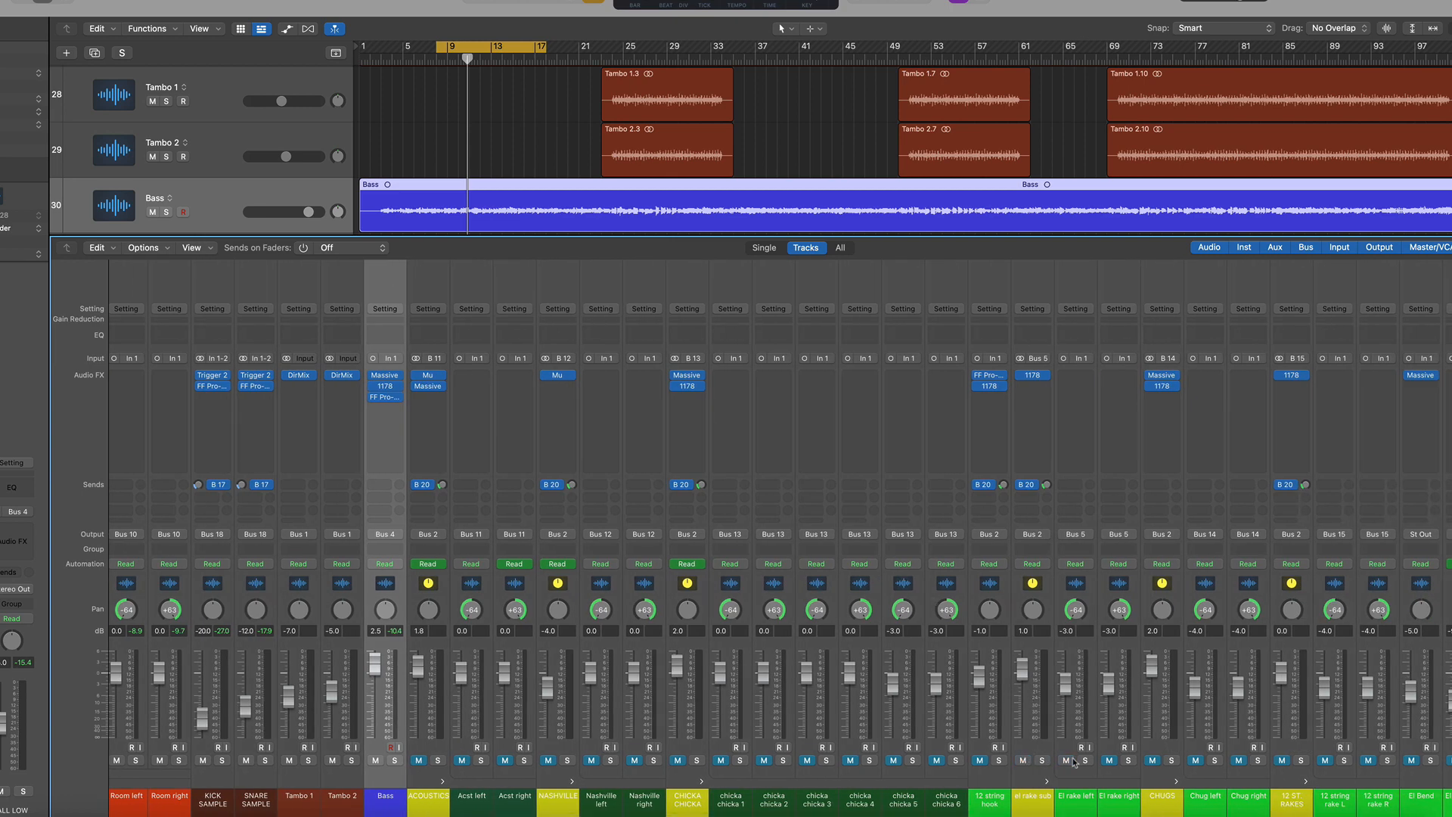
click(1112, 650)
key(space)
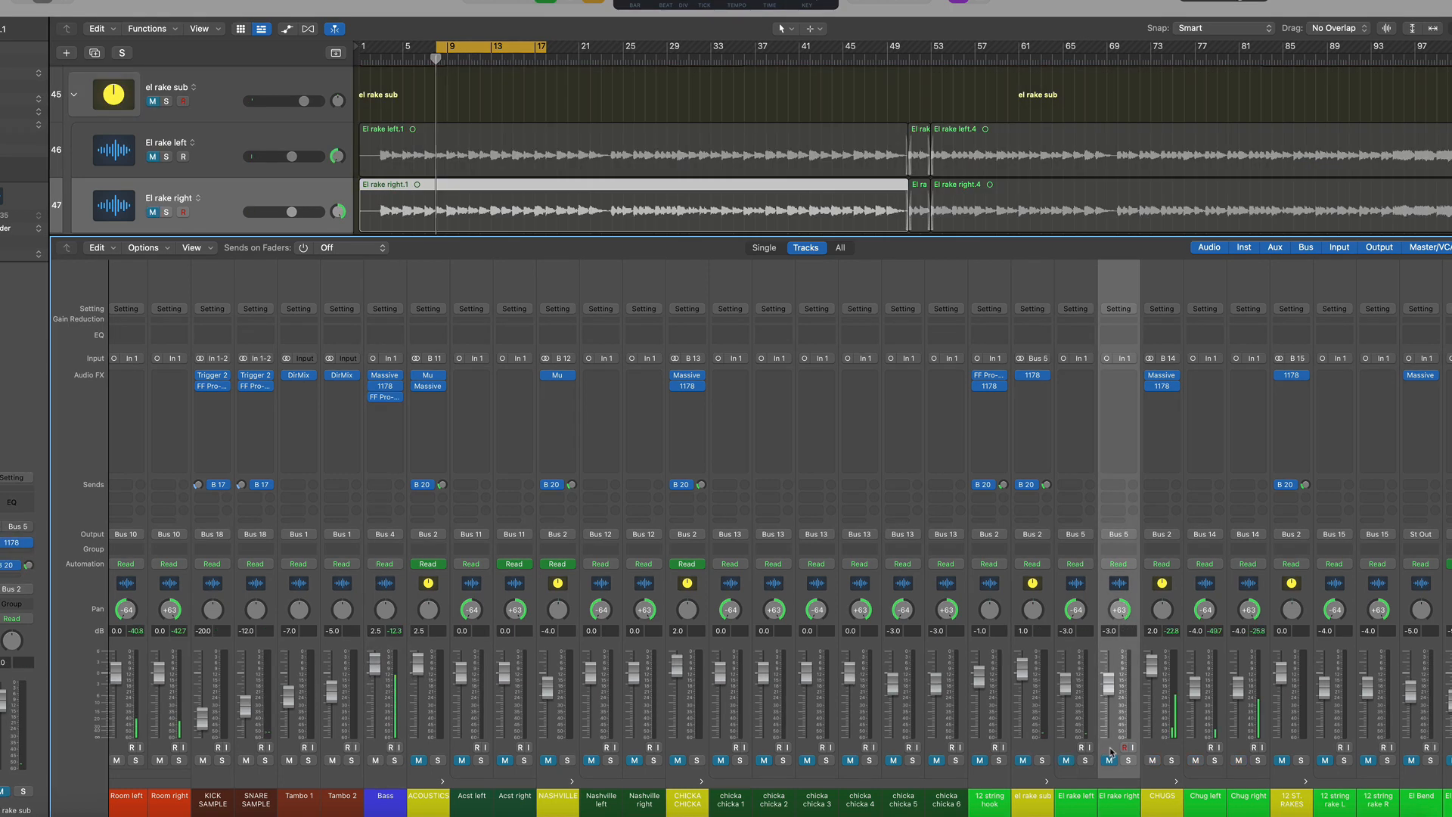
Solo and unsolo the CHUGS channel, then select Chug left and Chug right in turn
click(1172, 761)
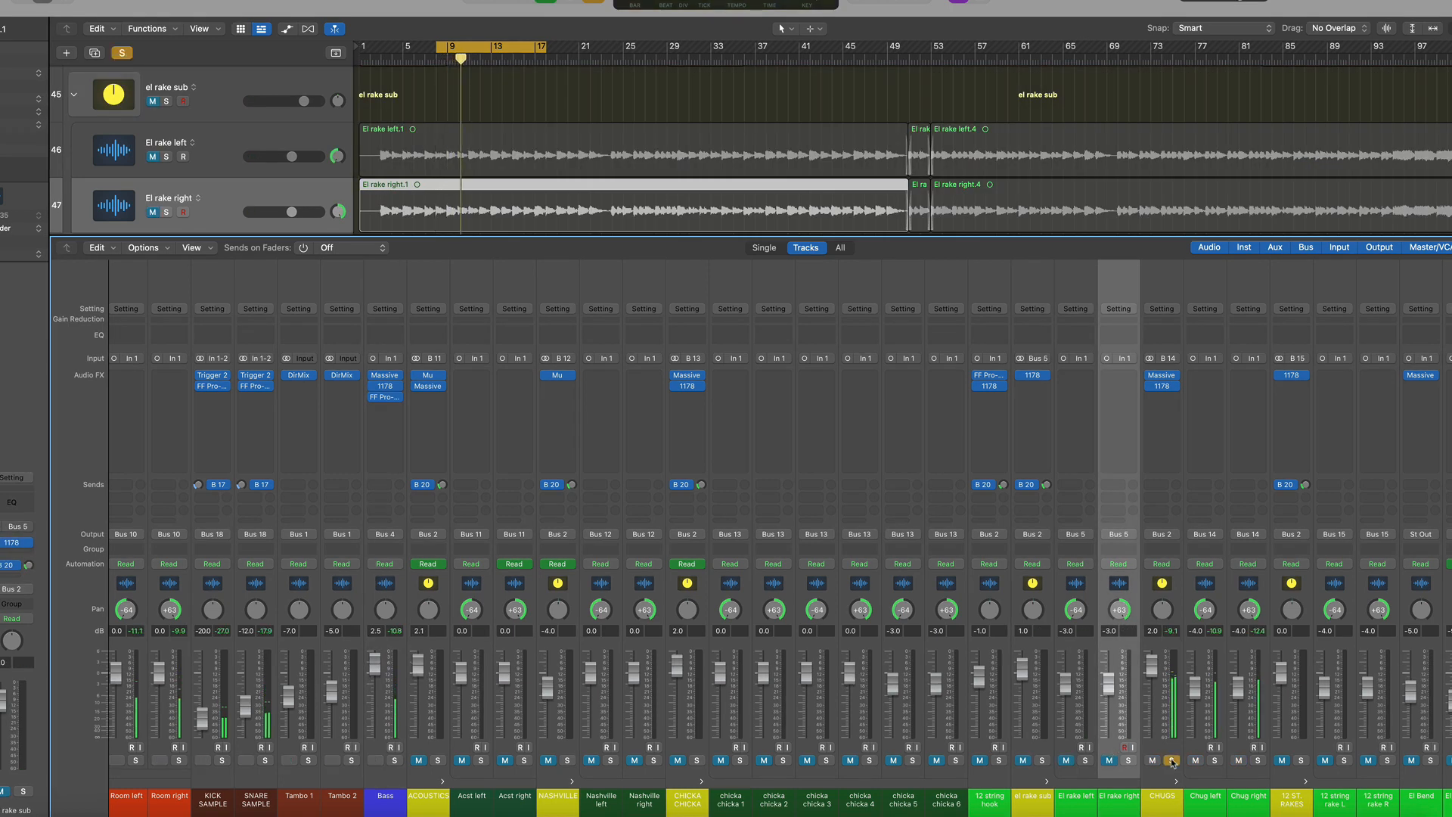
click(1171, 761)
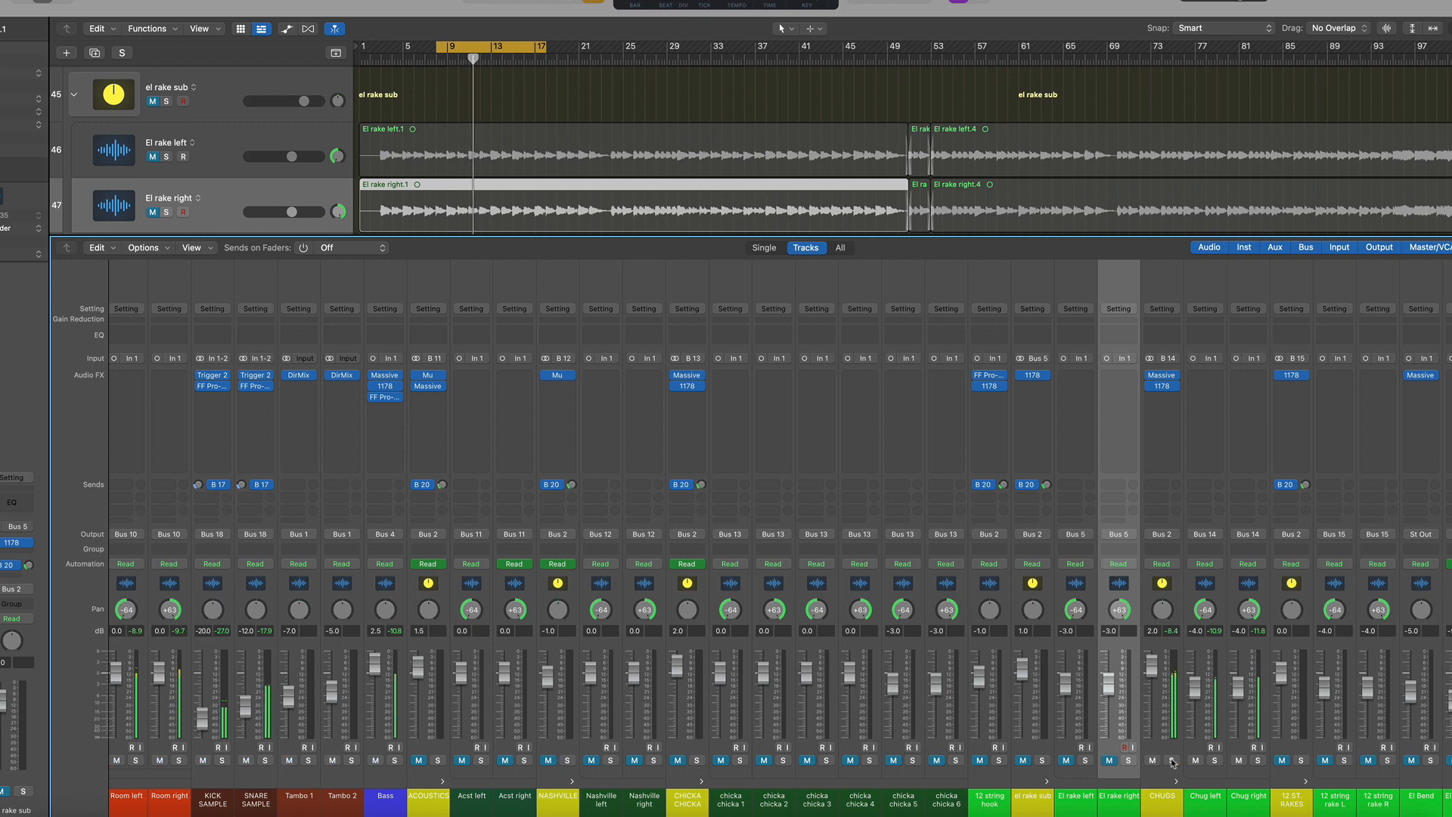
click(1207, 584)
click(1247, 582)
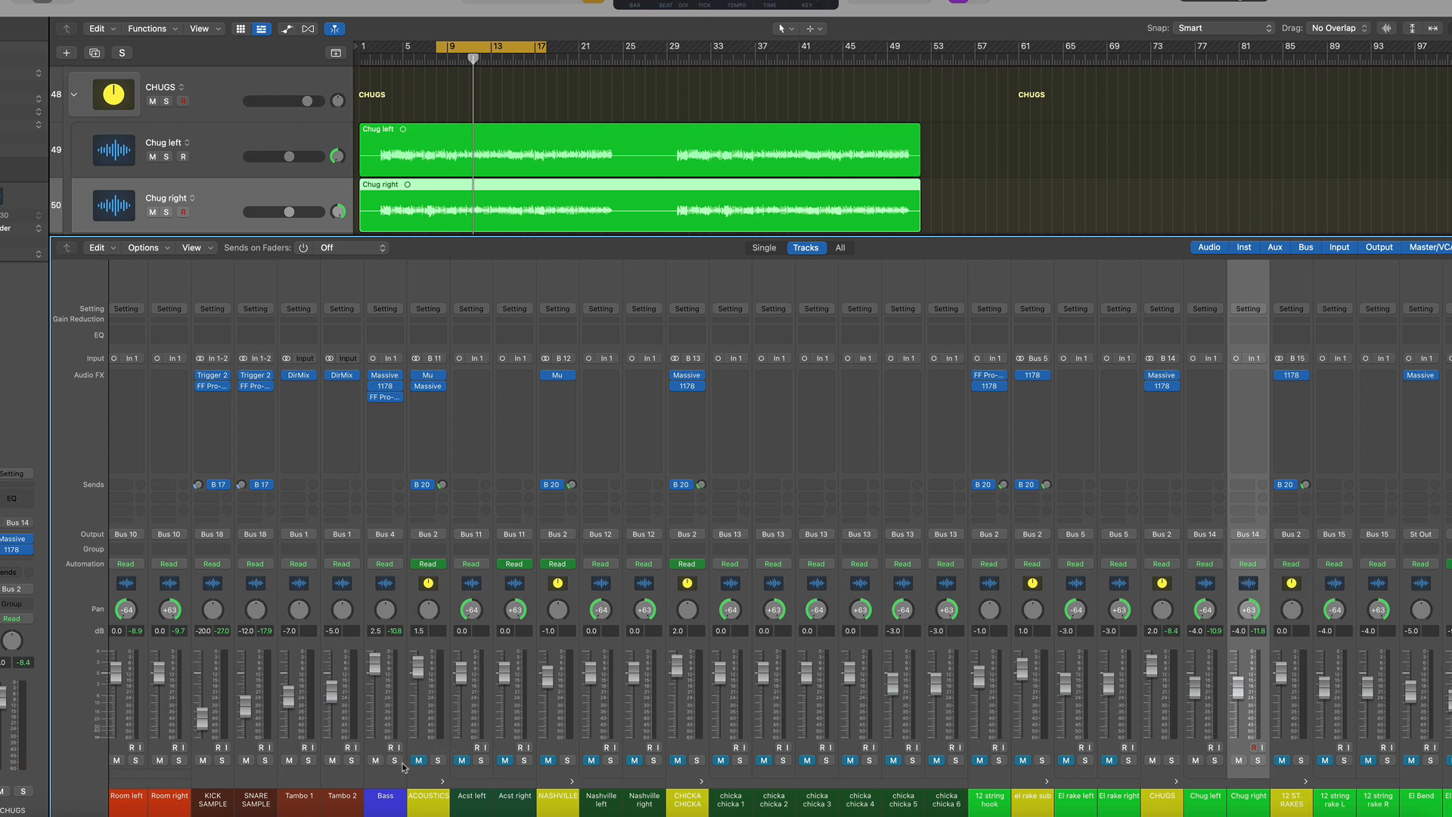
Select the Bass channel, solo it, and start playback
click(395, 586)
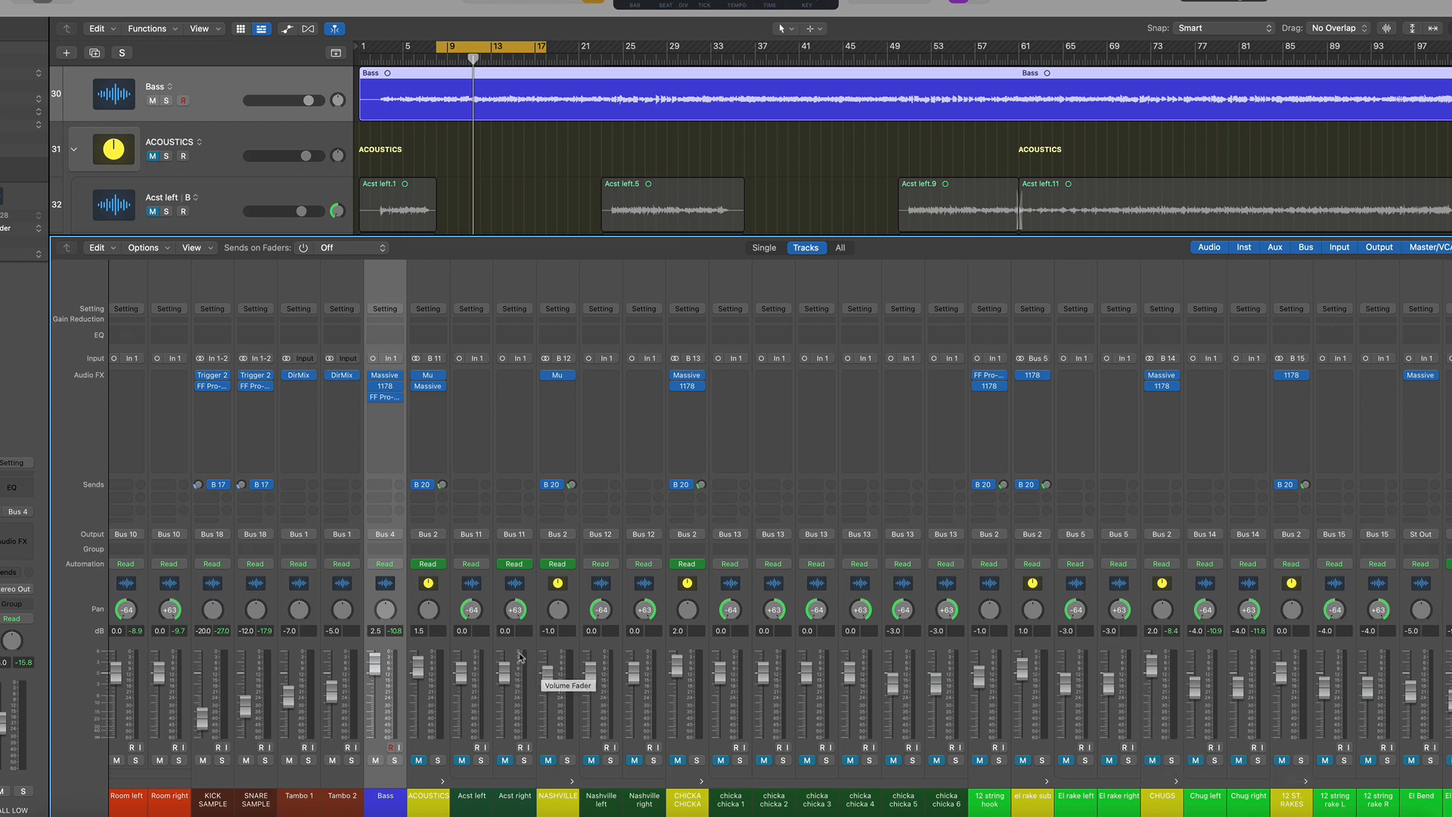
click(394, 760)
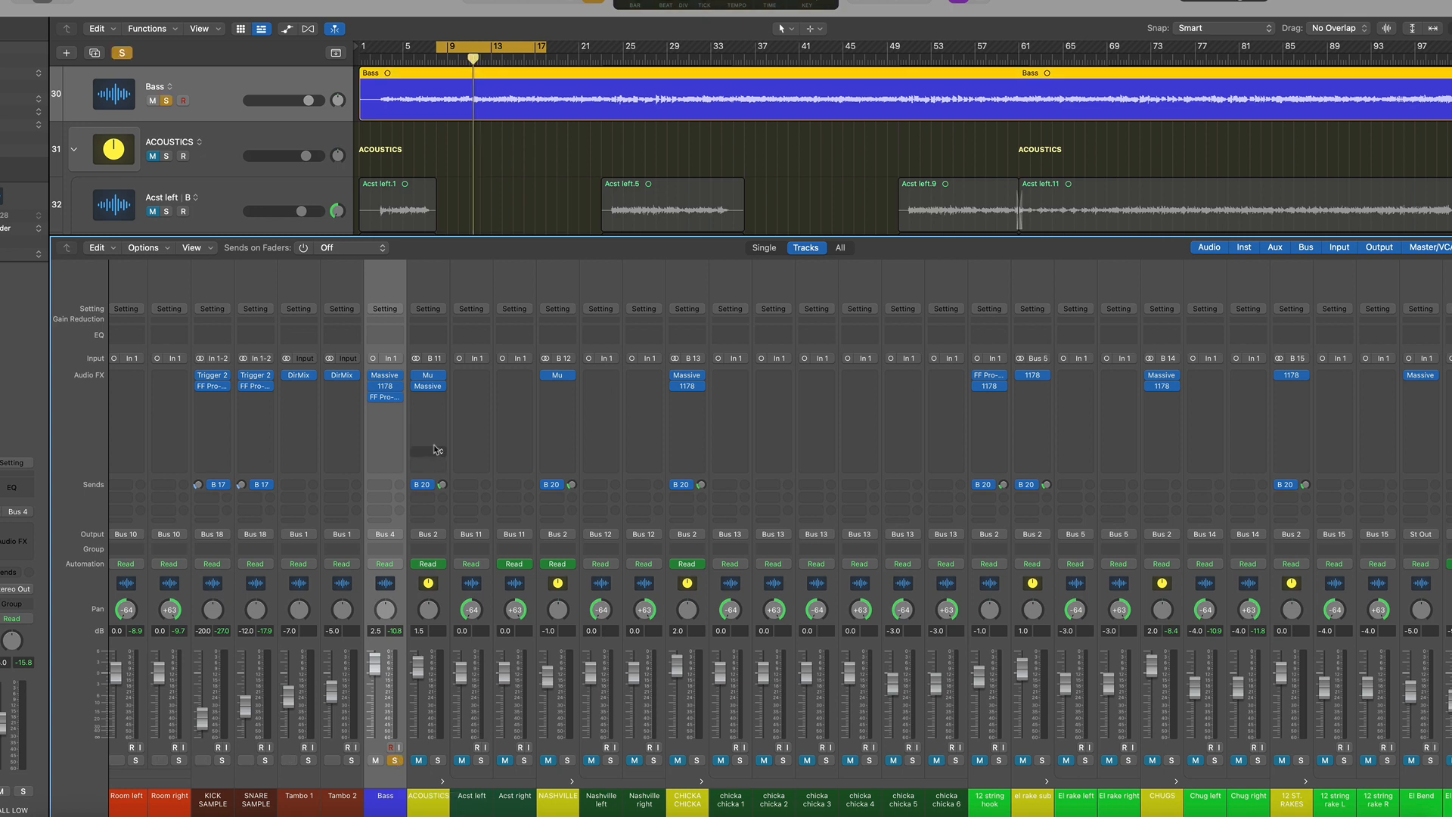
key(space)
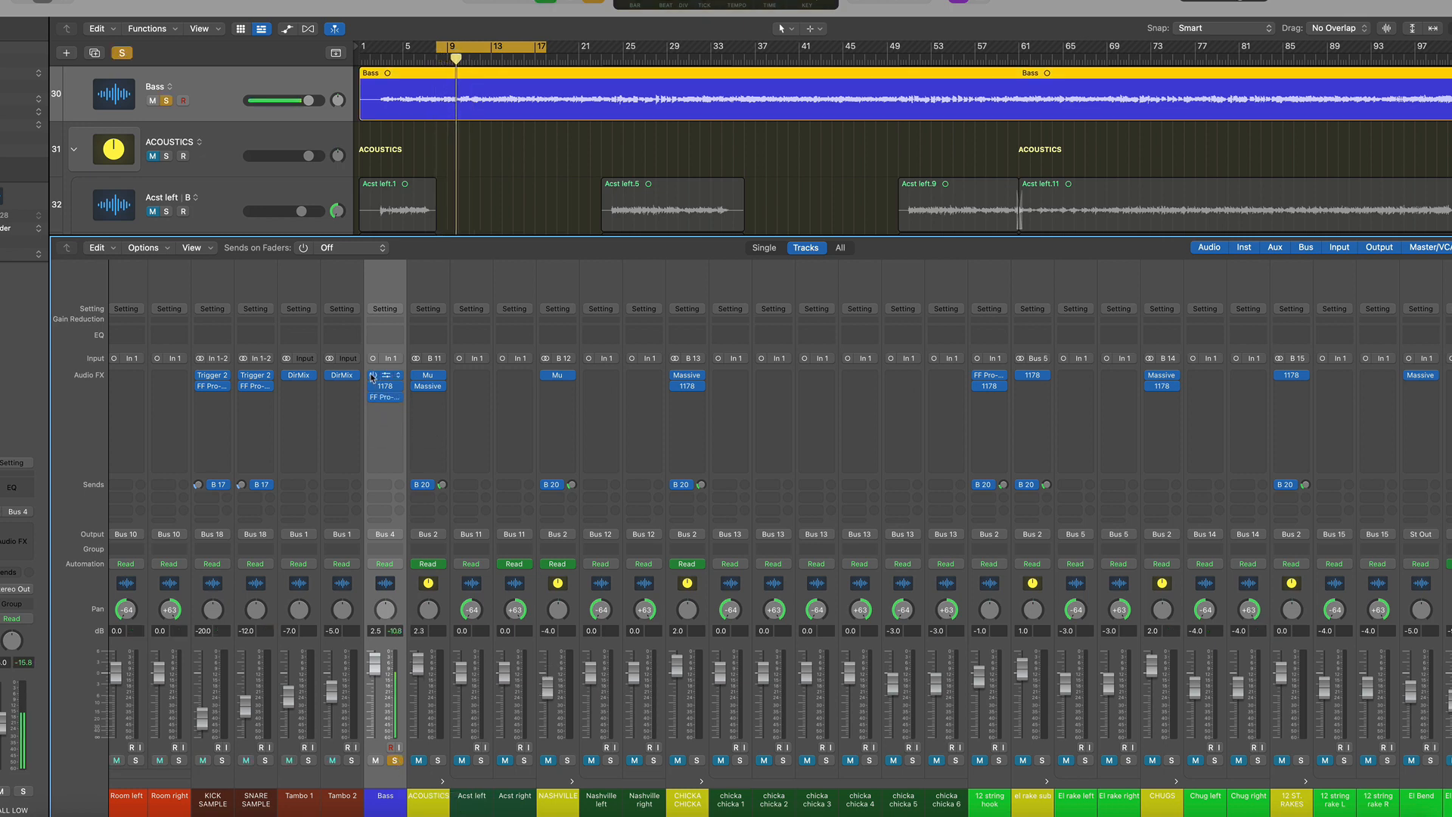
Bypass and re-enable the Massive plugin on Bass while restarting playback to compare
click(372, 375)
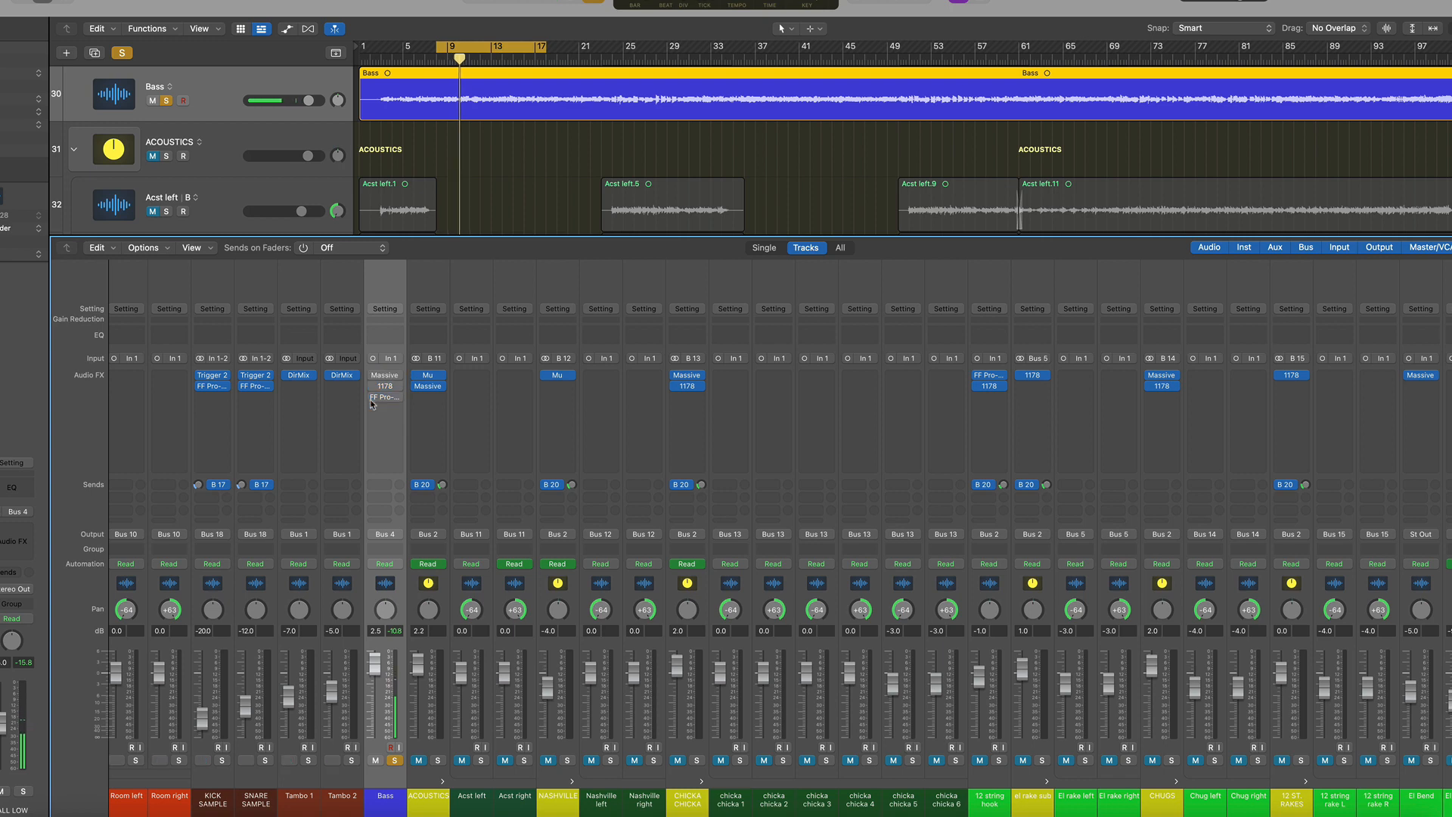
key(space)
key(space)
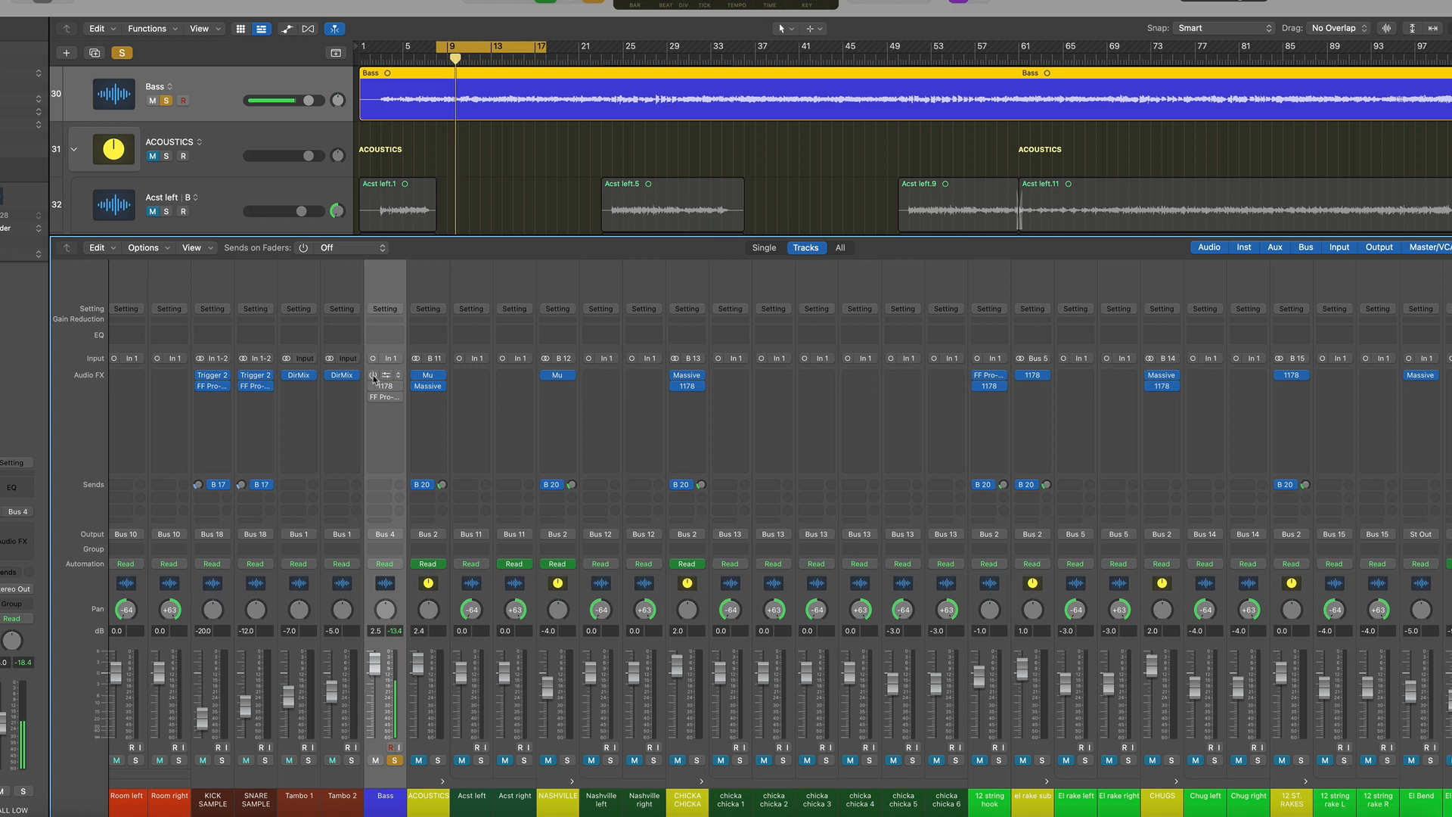
click(372, 376)
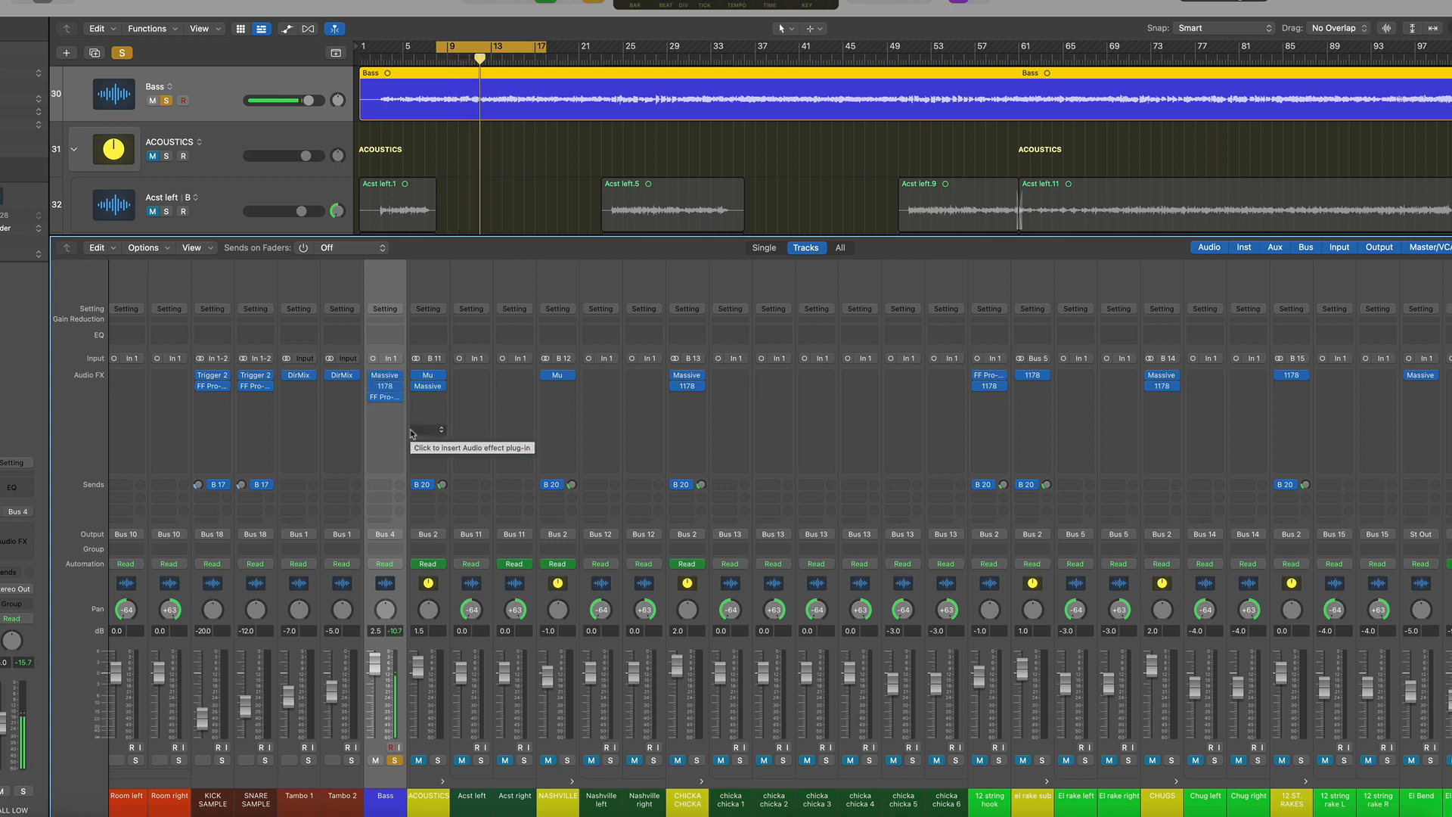
Open the Massive and 1178 plugins on Bass and move the Massive window aside
click(386, 375)
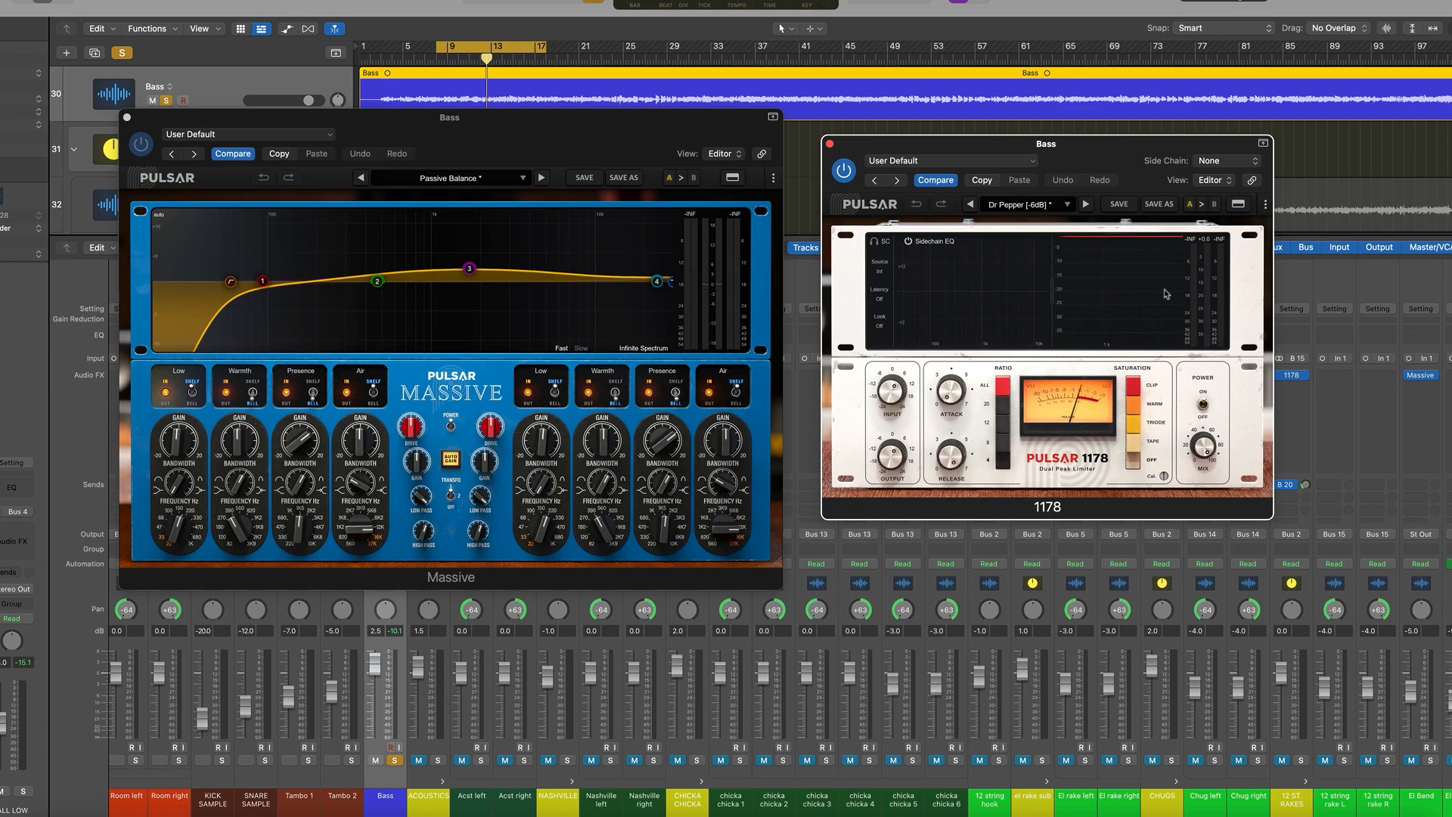
click(424, 532)
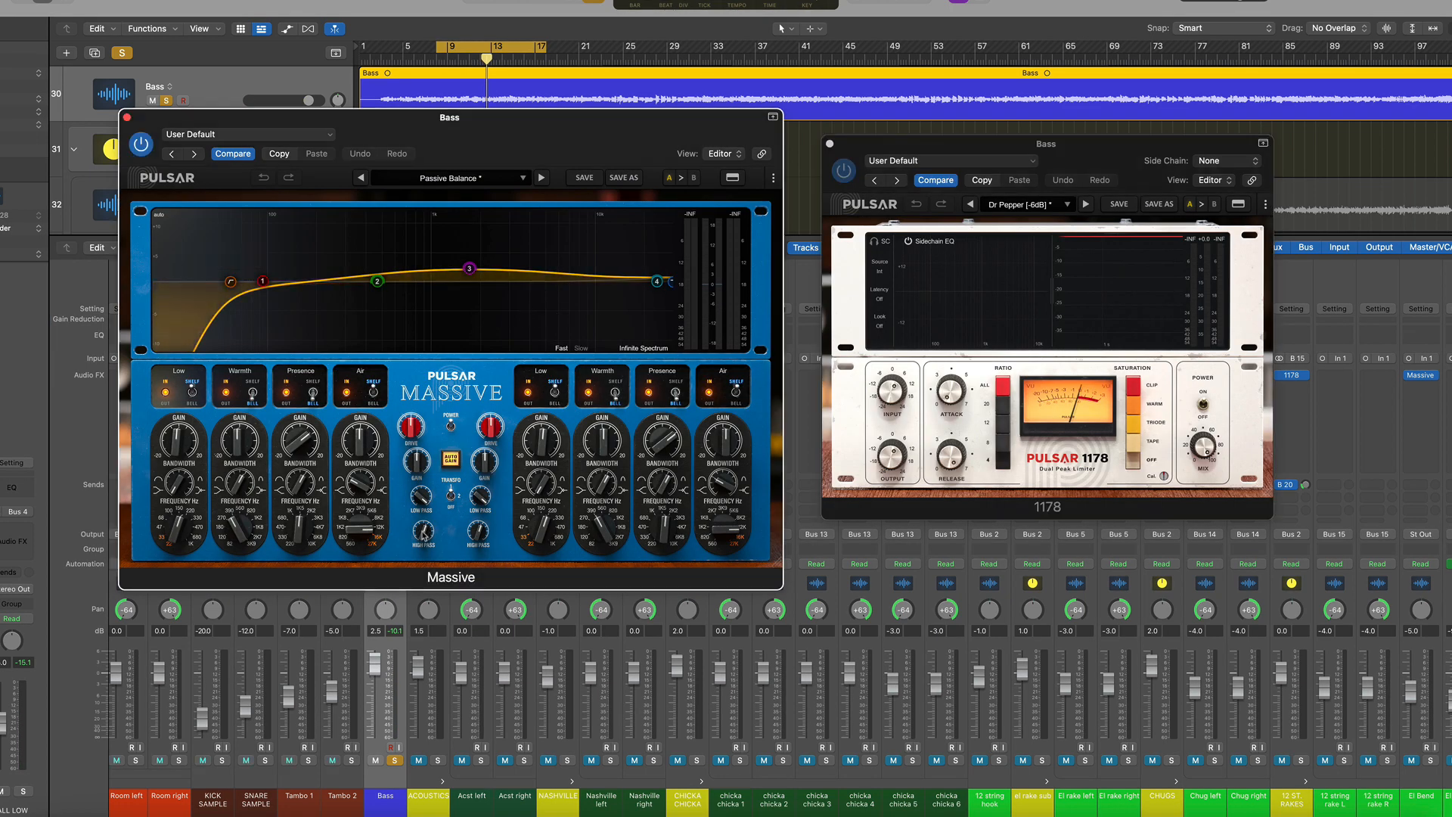
click(424, 535)
drag(595, 109, 655, 105)
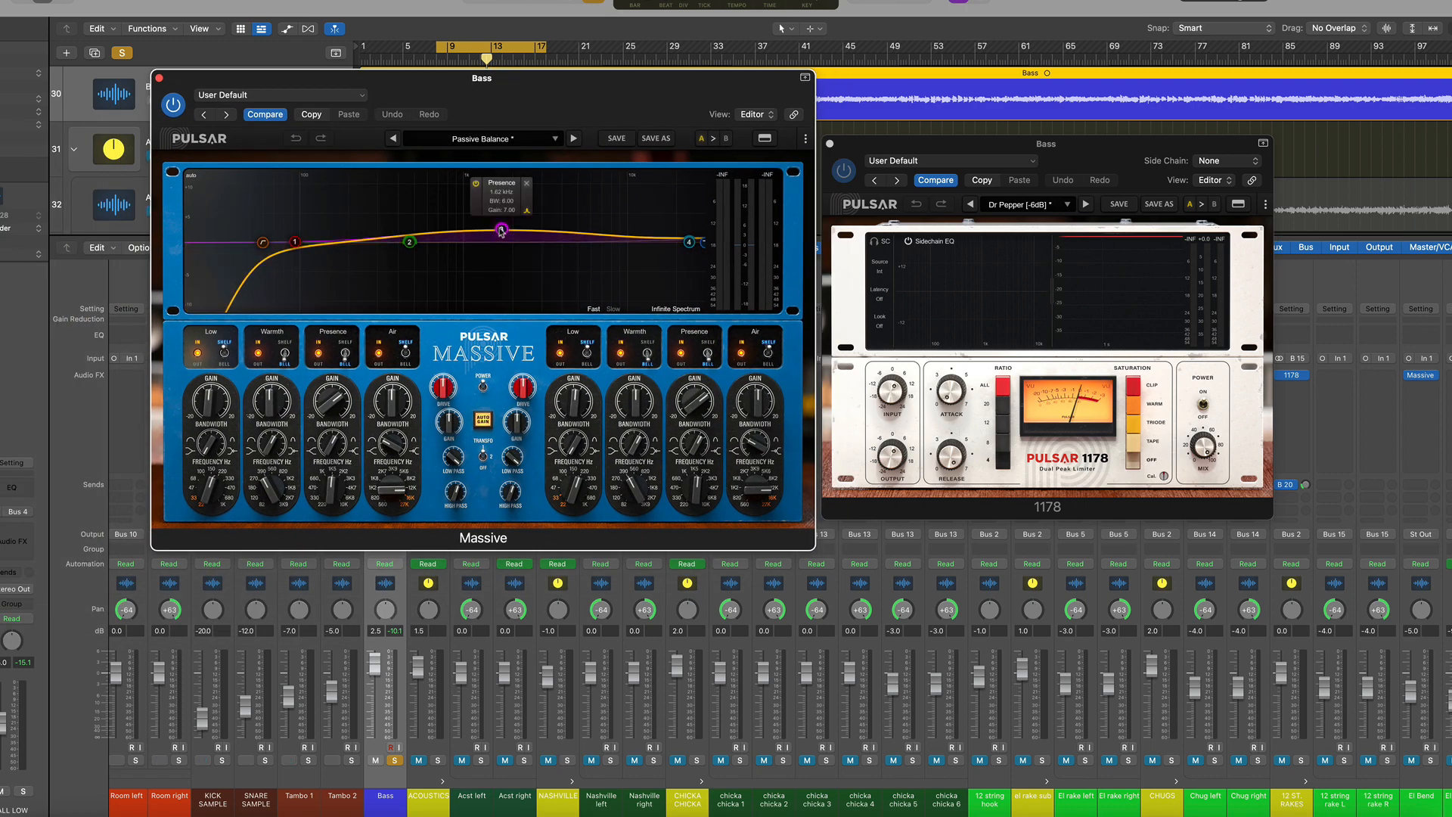
Inspect the Massive's right-channel Presence band knobs and resume playback
click(695, 447)
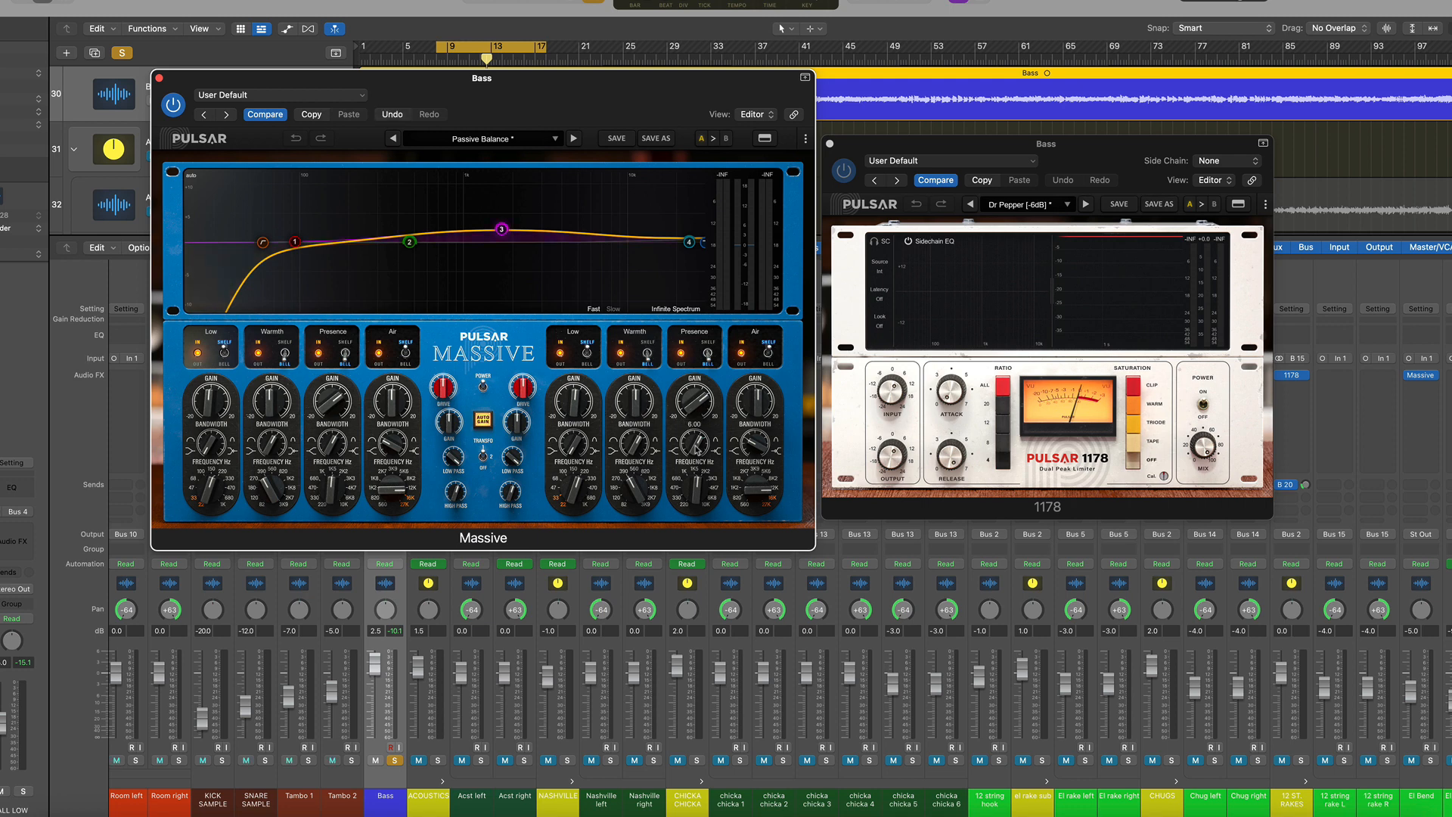
click(696, 495)
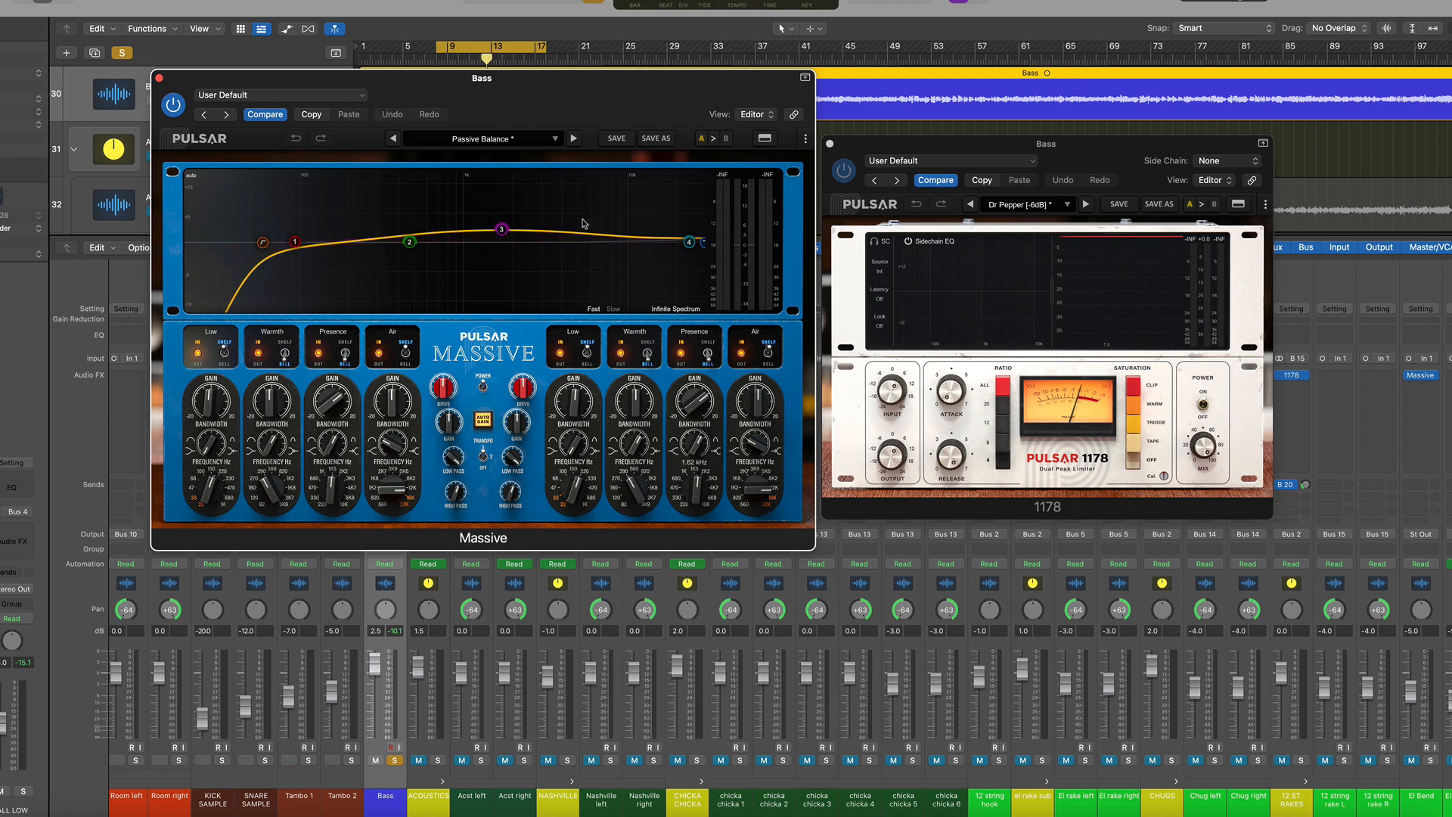
key(space)
mouse_move(509, 224)
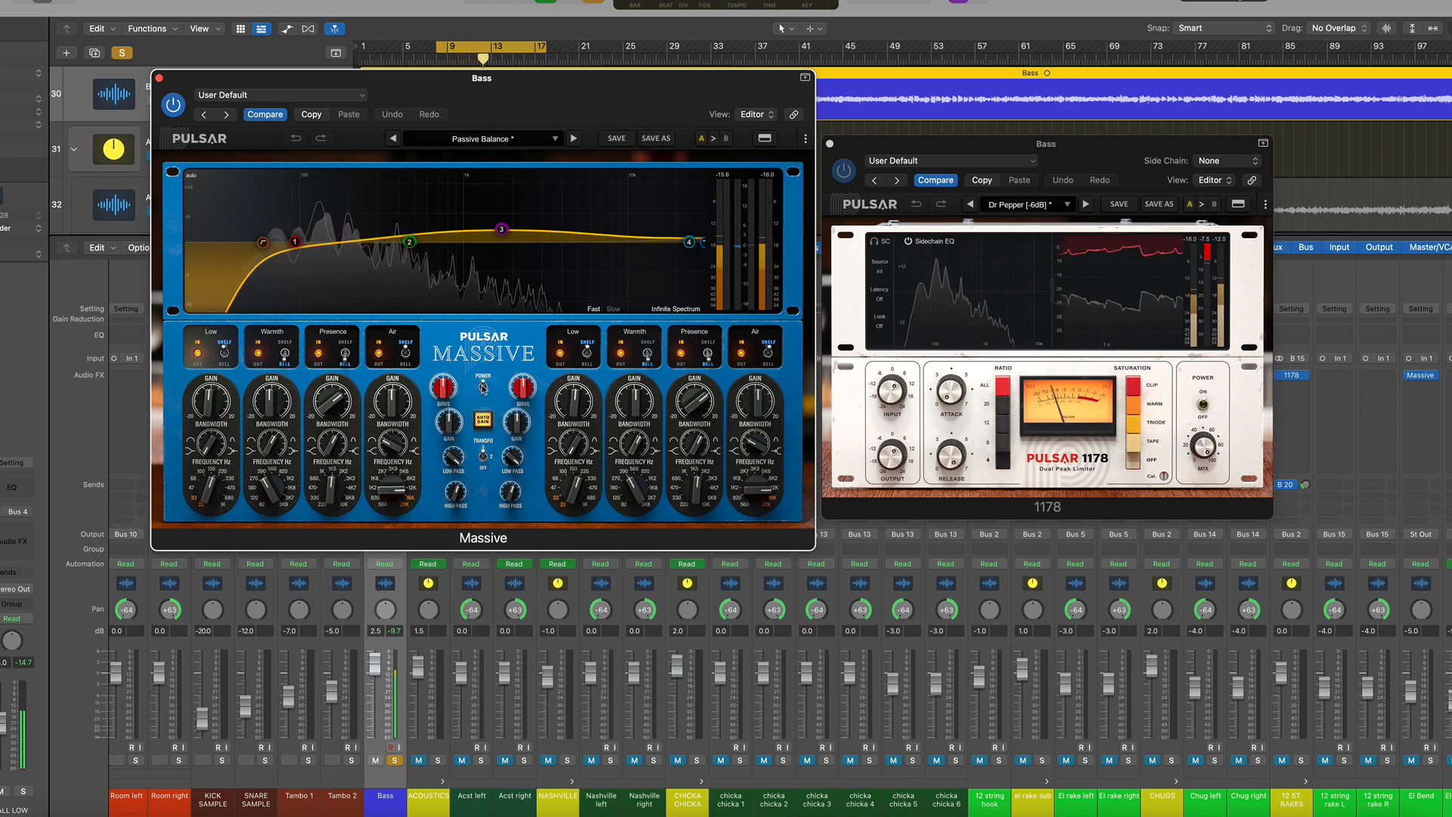
Toggle the Massive's central power switch several times to compare, then close the Massive and 1178 windows
click(482, 388)
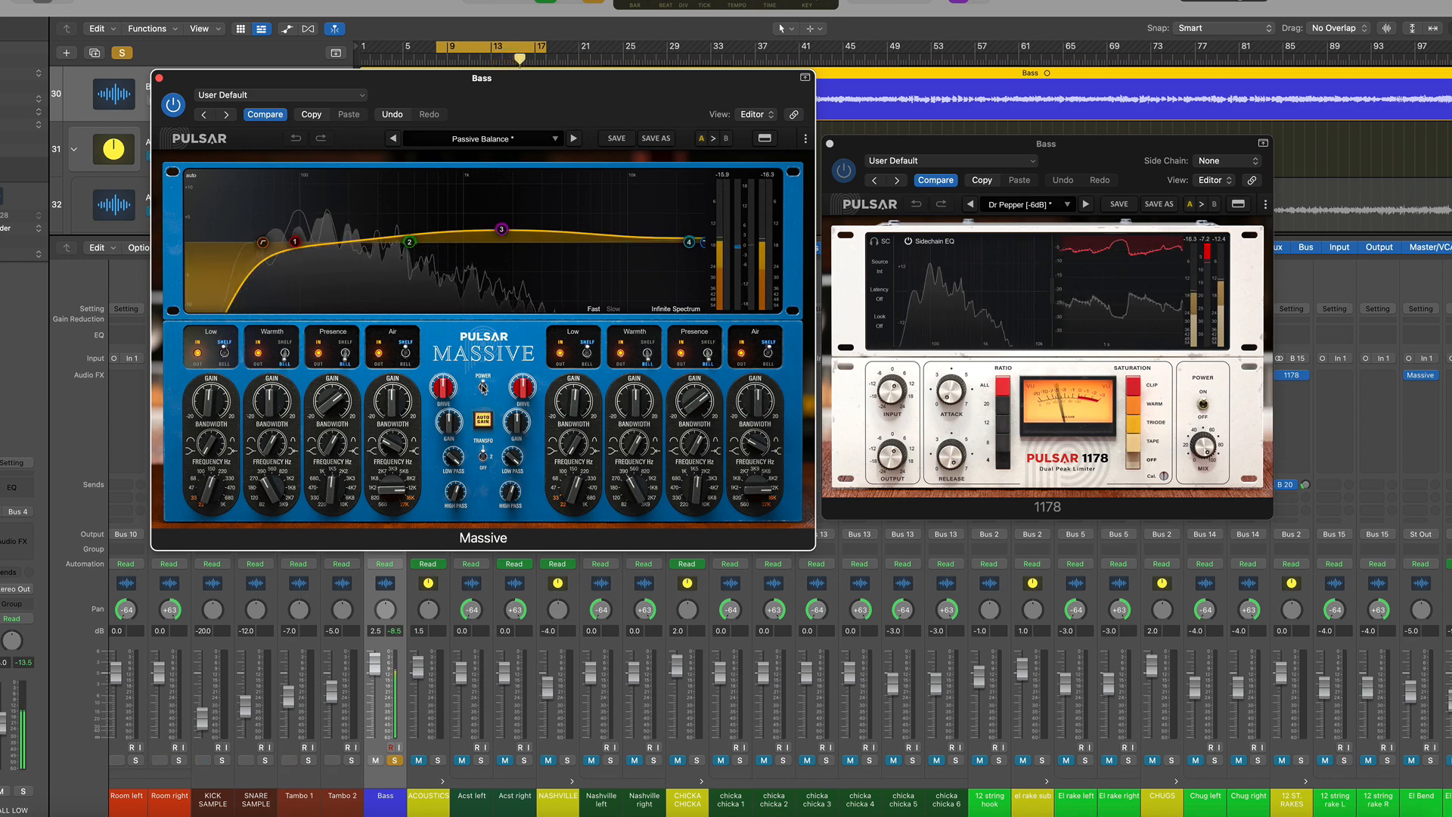
mouse_move(503, 231)
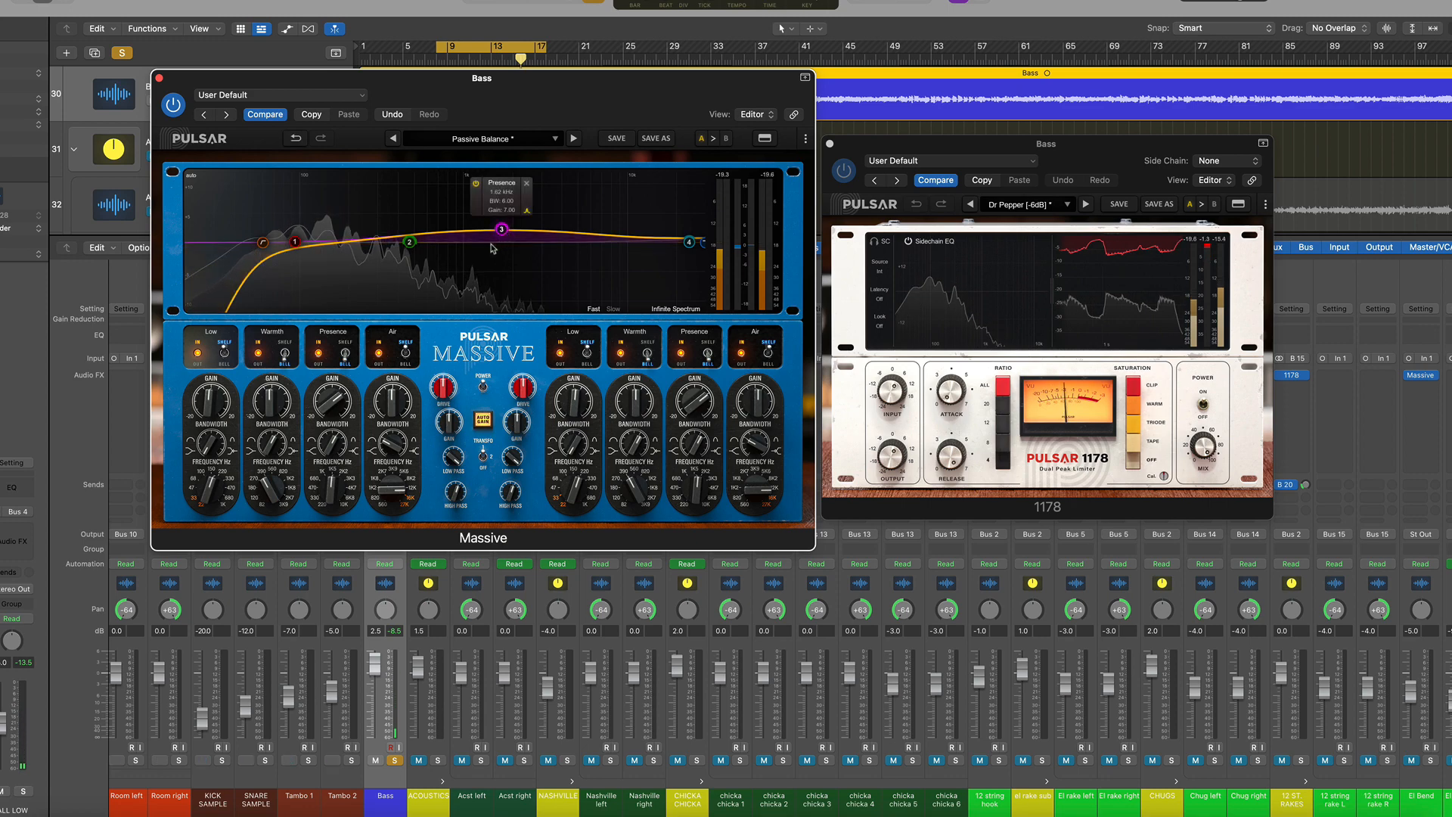
click(484, 387)
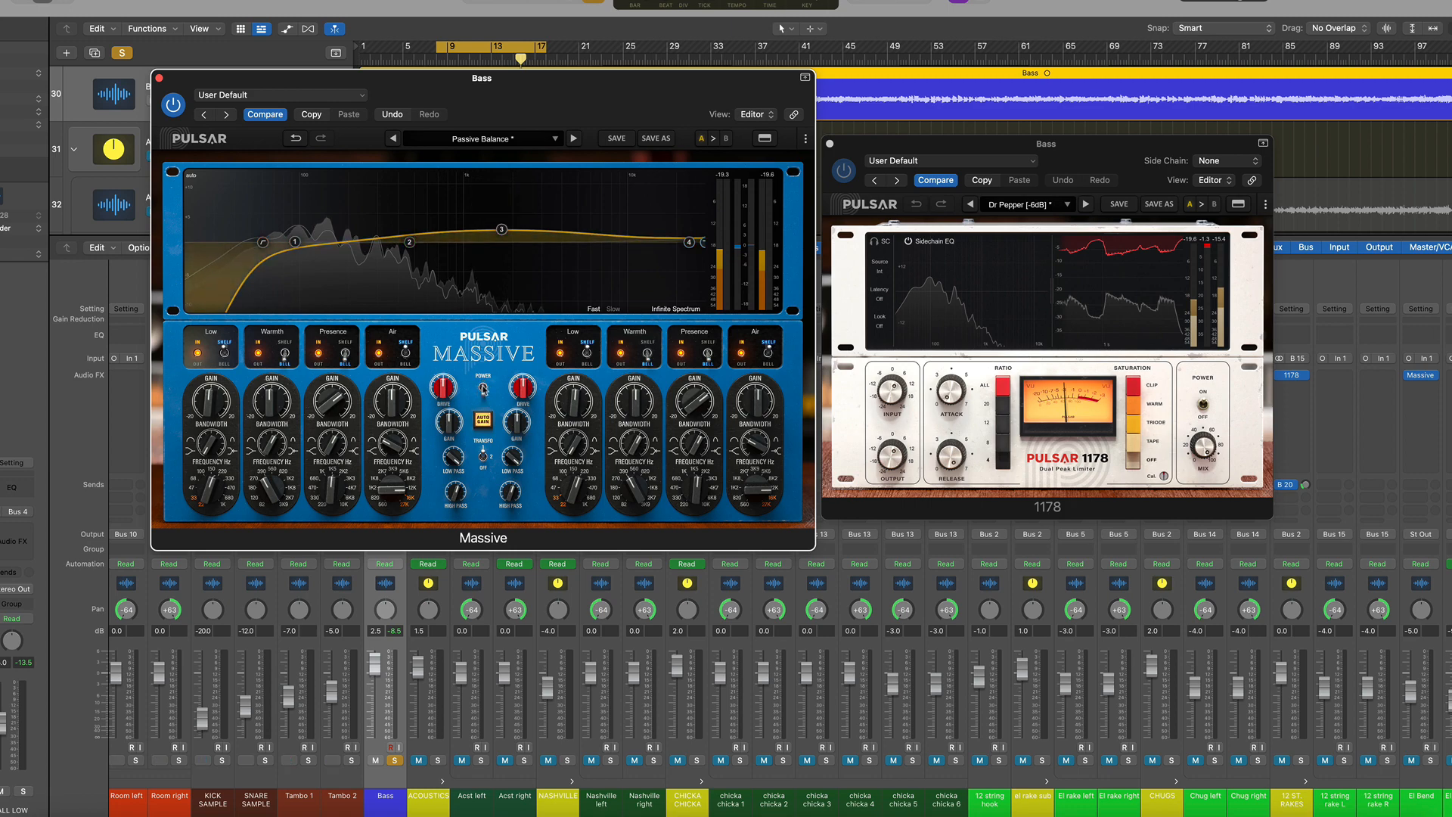
click(484, 389)
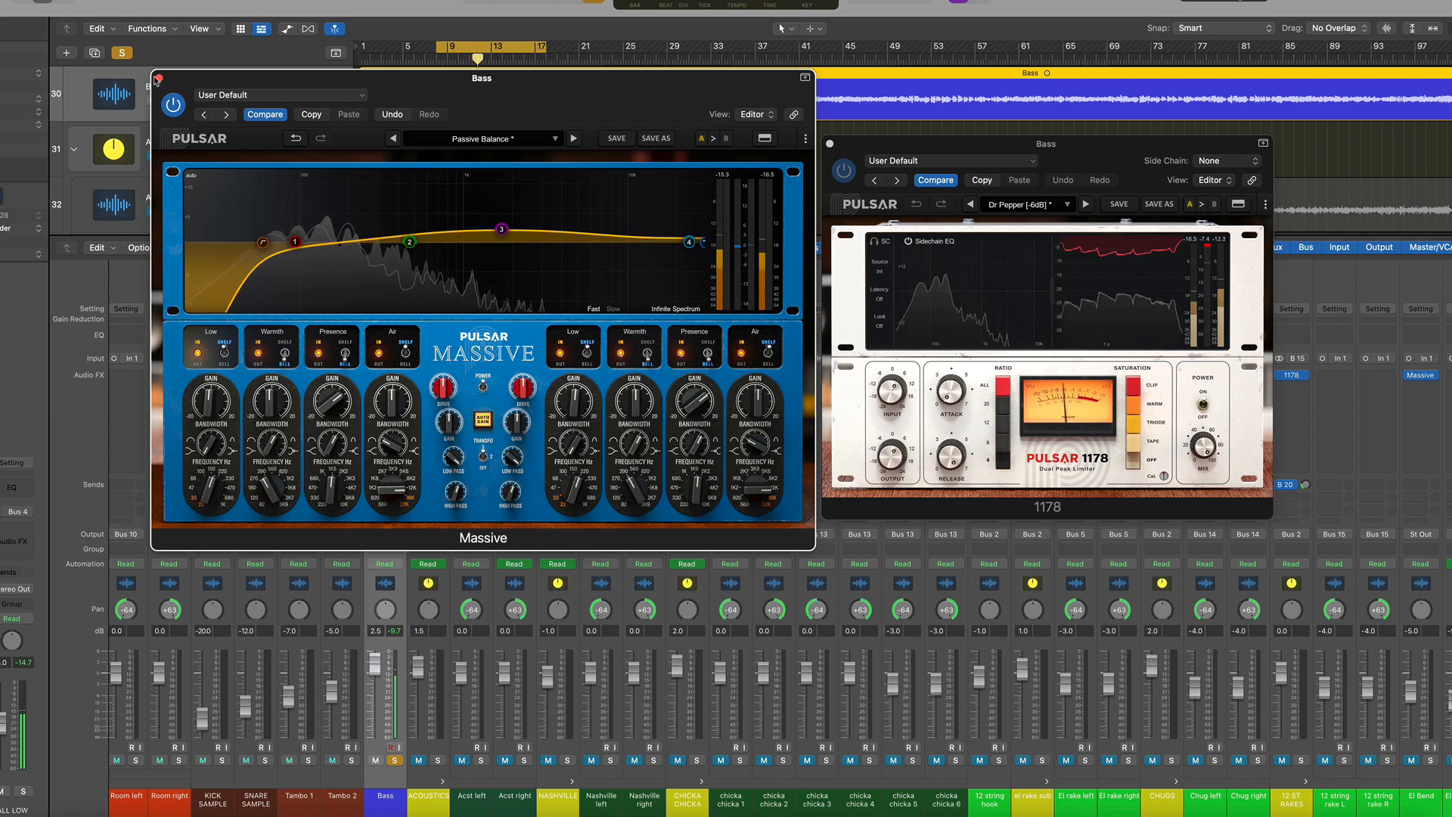
key(super+w)
click(829, 144)
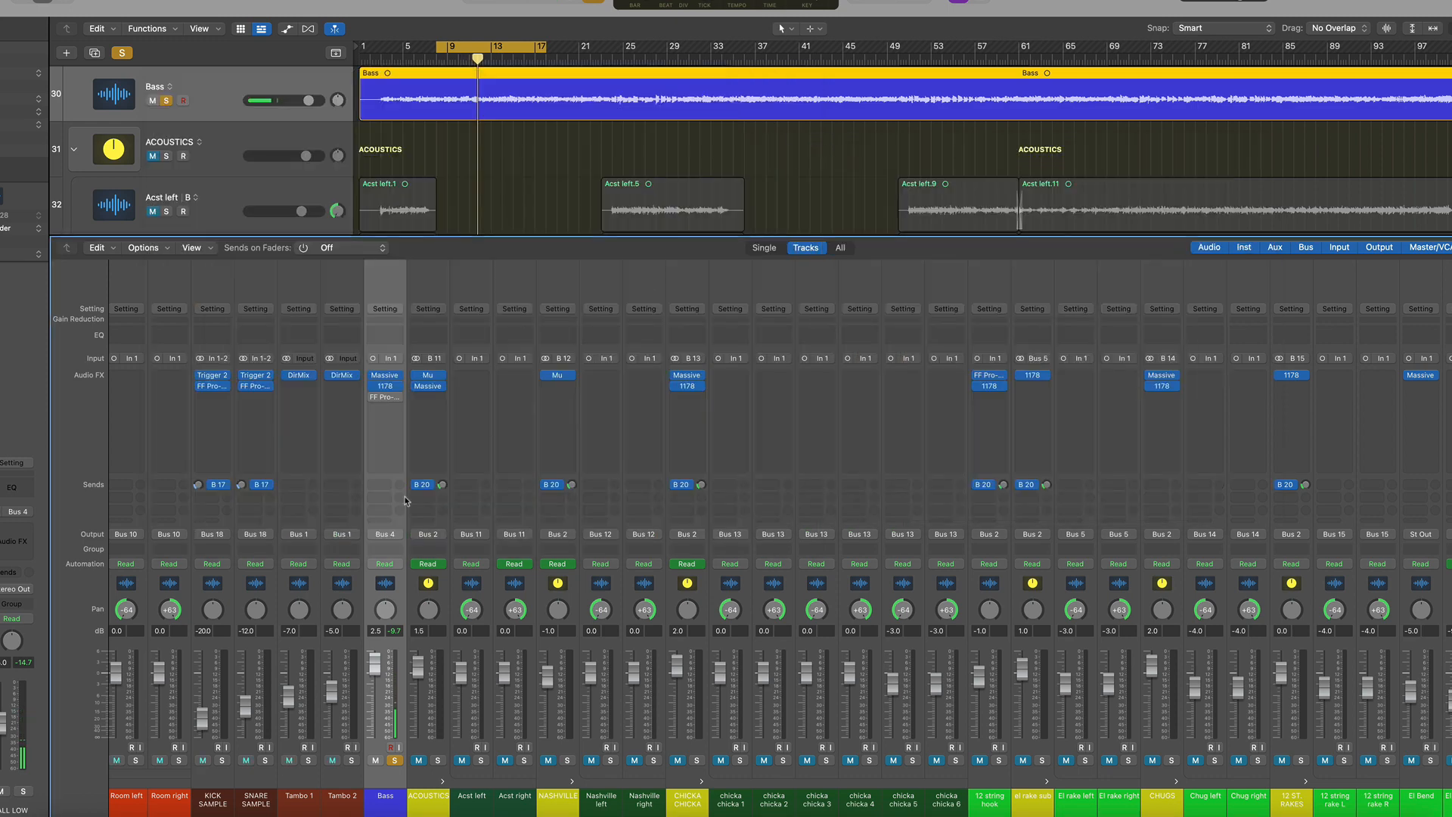
Open the FF Pro-Q 3 on Bass, start playback, and toggle its 363.66 Hz band off and on
click(387, 397)
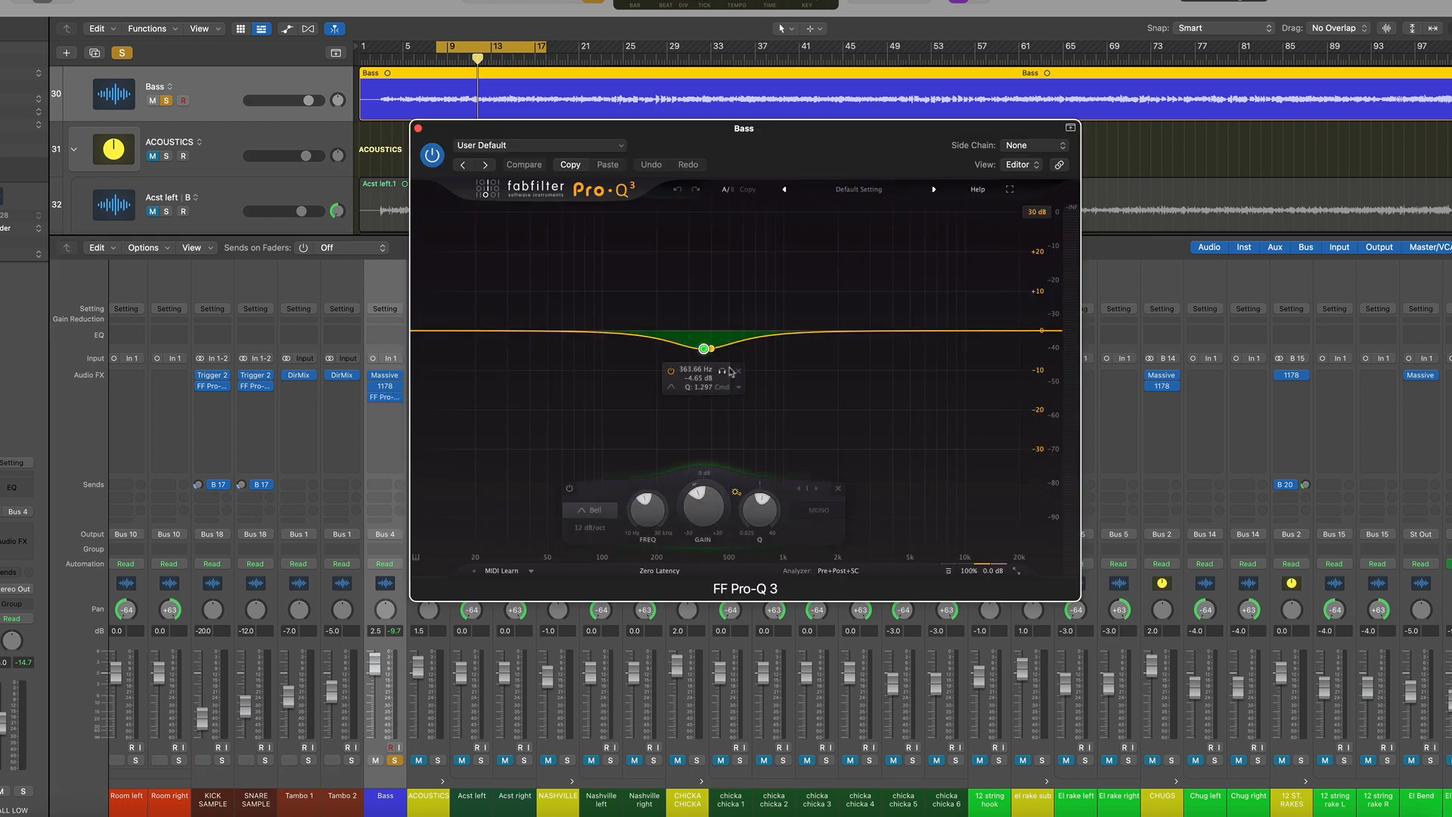
key(space)
click(722, 371)
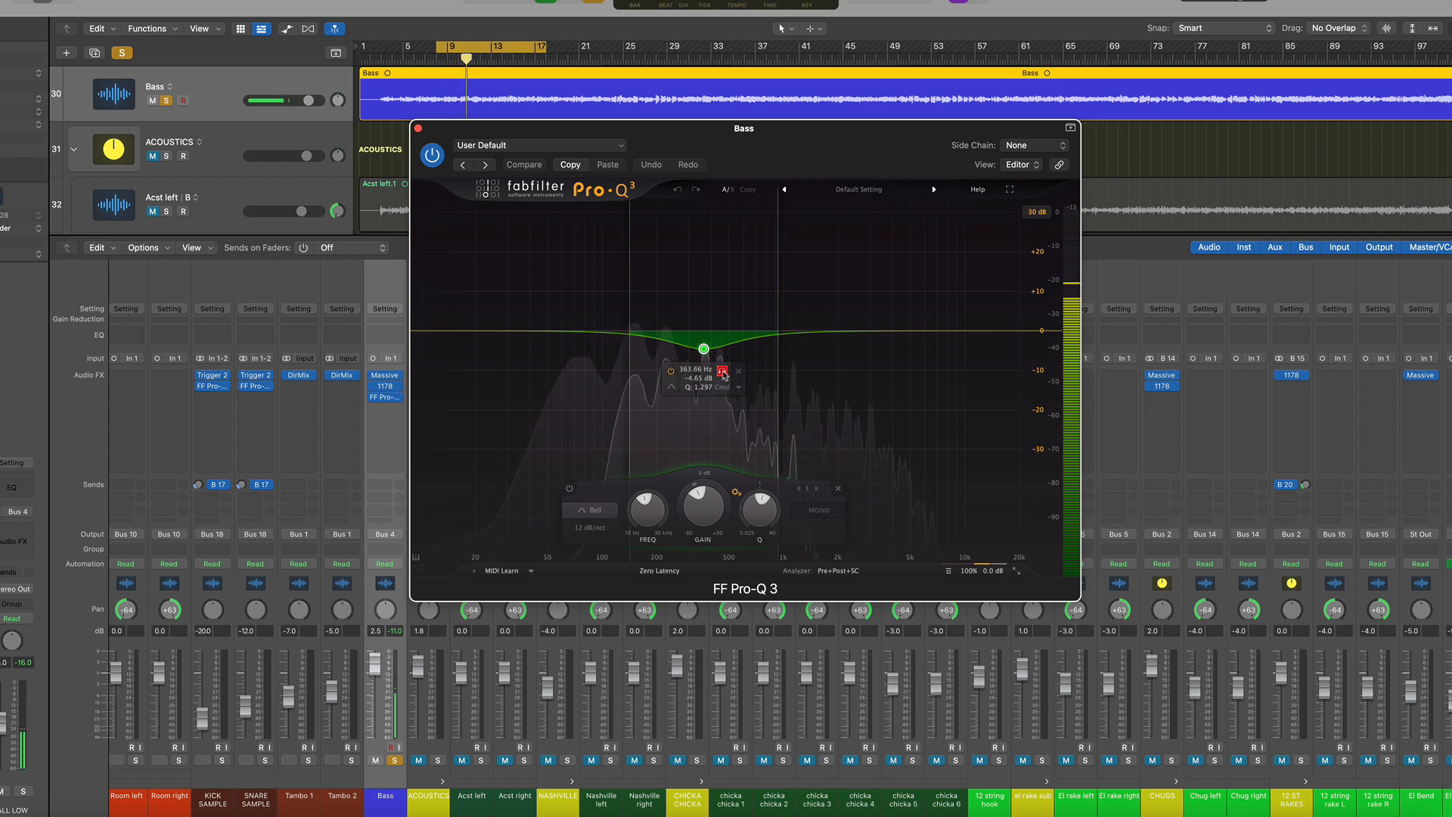
click(723, 373)
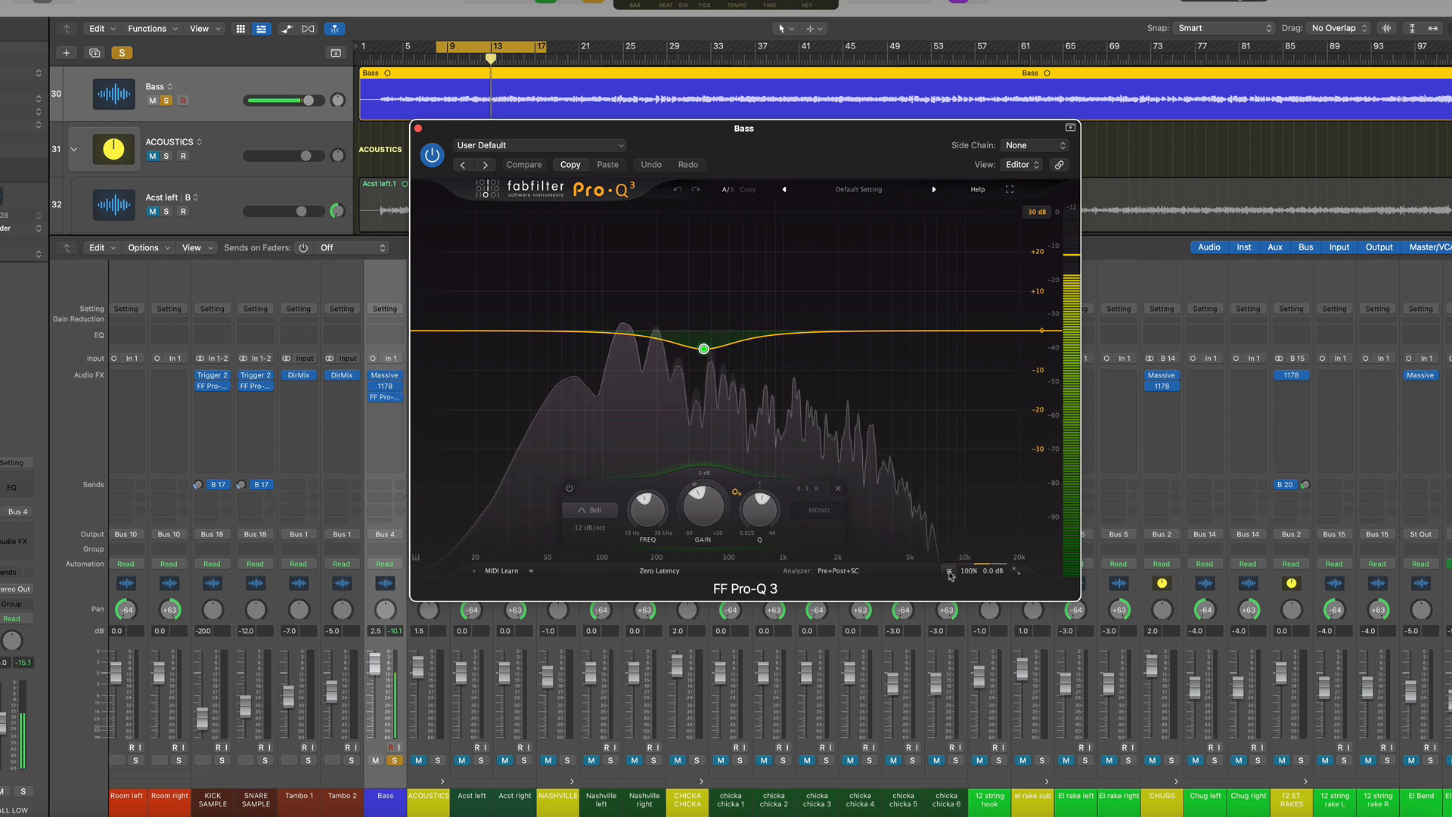
Bypass the Pro-Q 3 on Bass and re-enable it to compare, then close its window
click(948, 571)
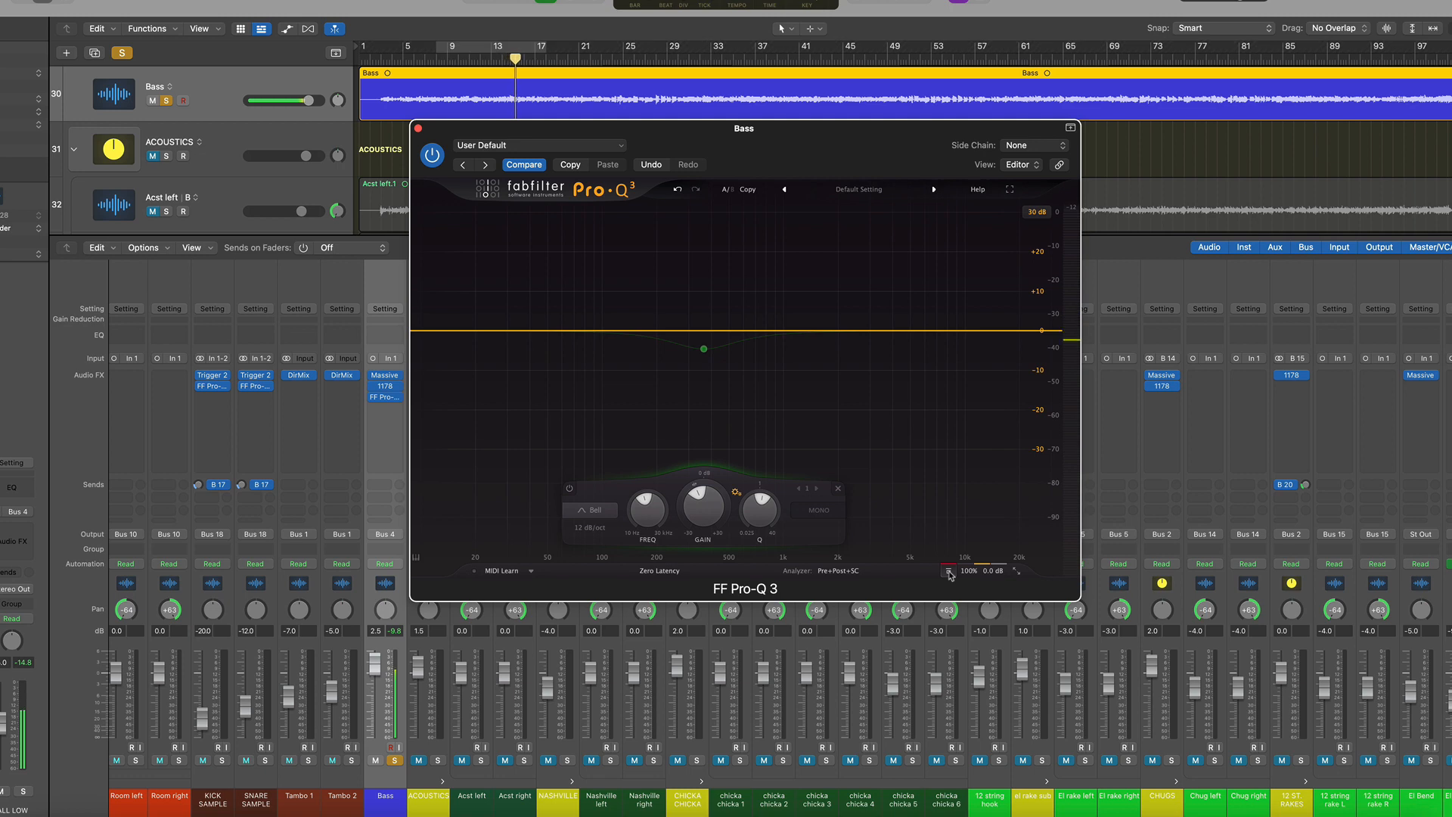
click(948, 572)
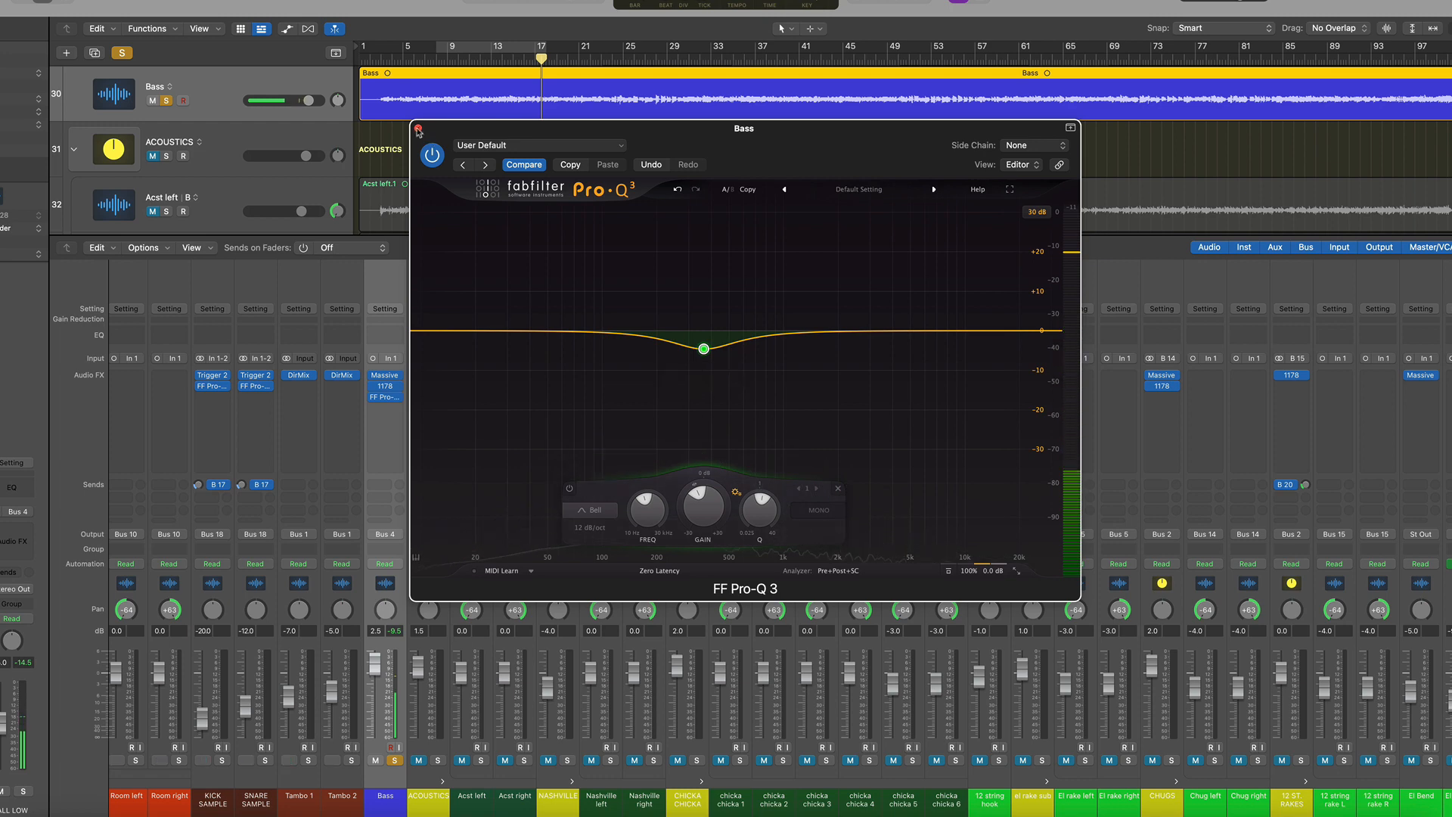
click(419, 129)
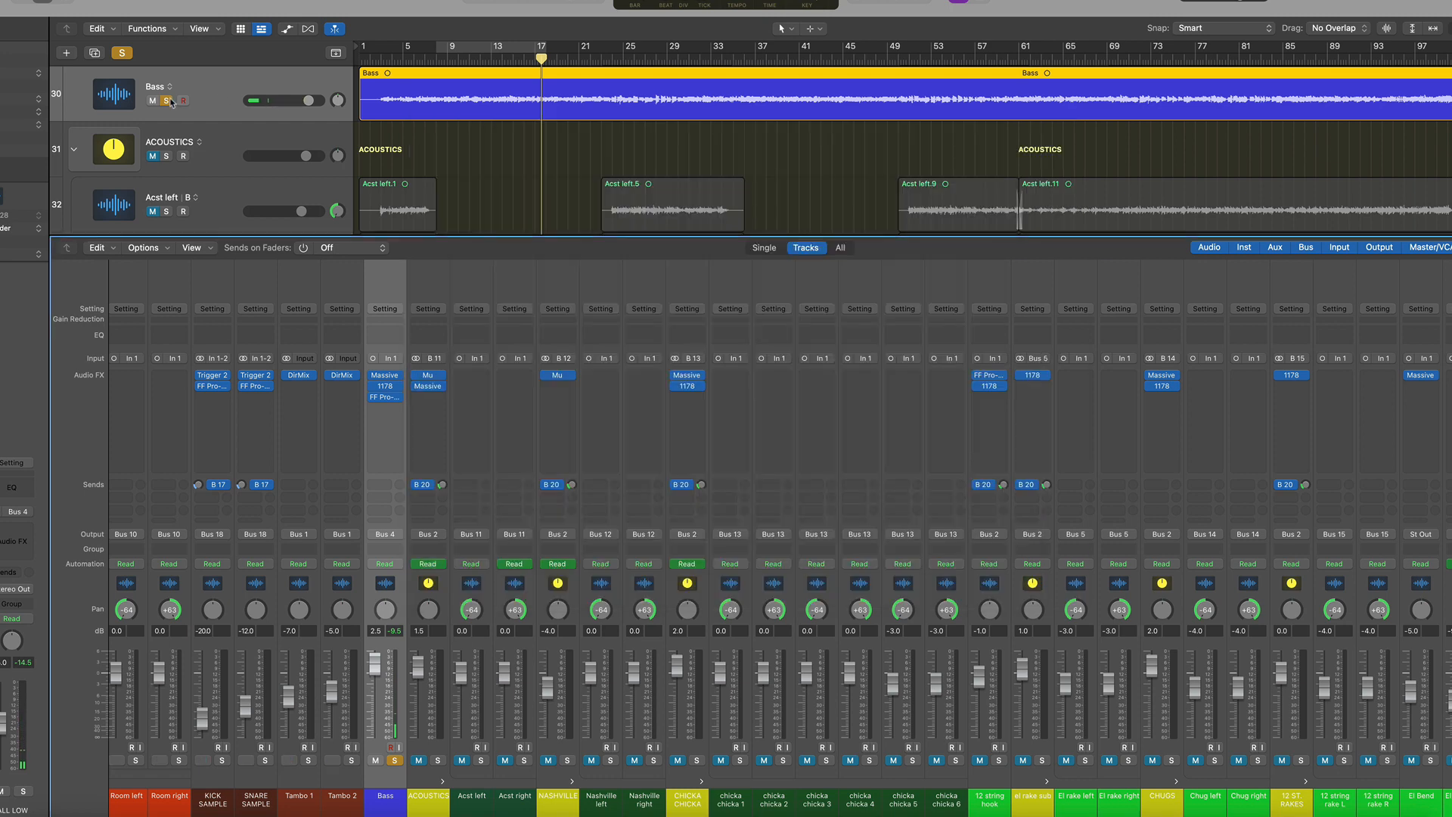
Unsolo the Bass track and start playback from bar 9
click(167, 101)
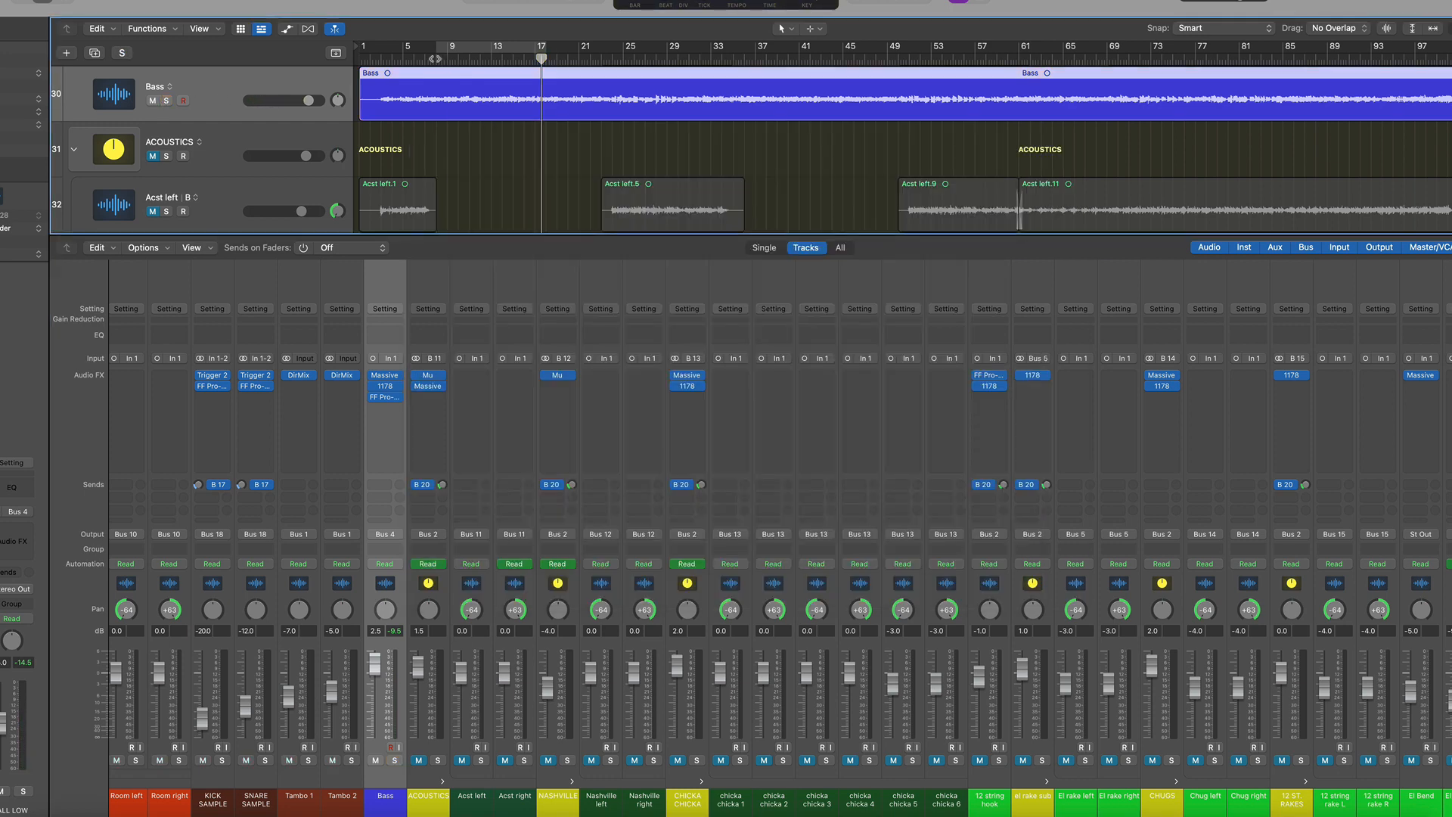
click(435, 59)
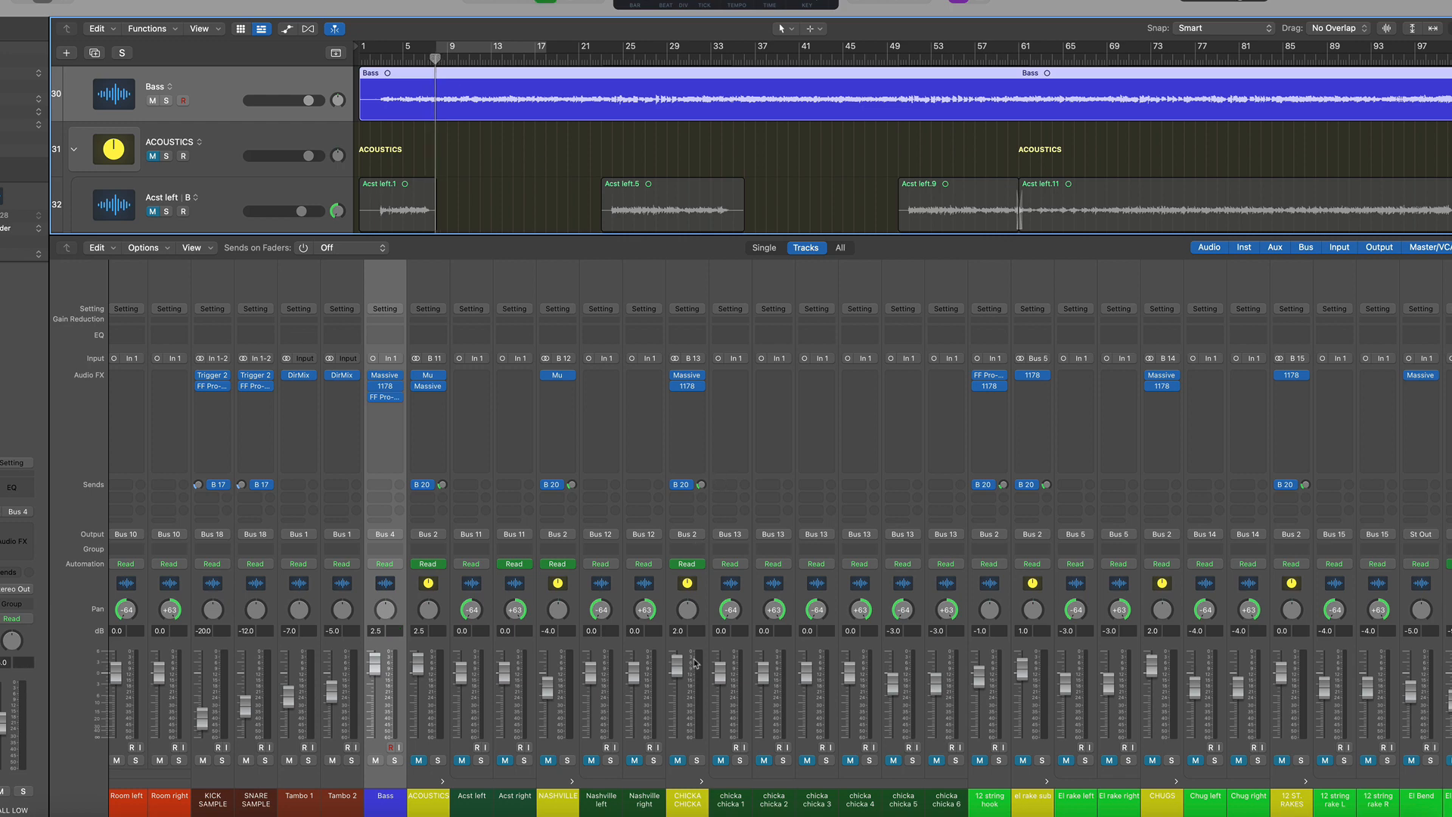
key(space)
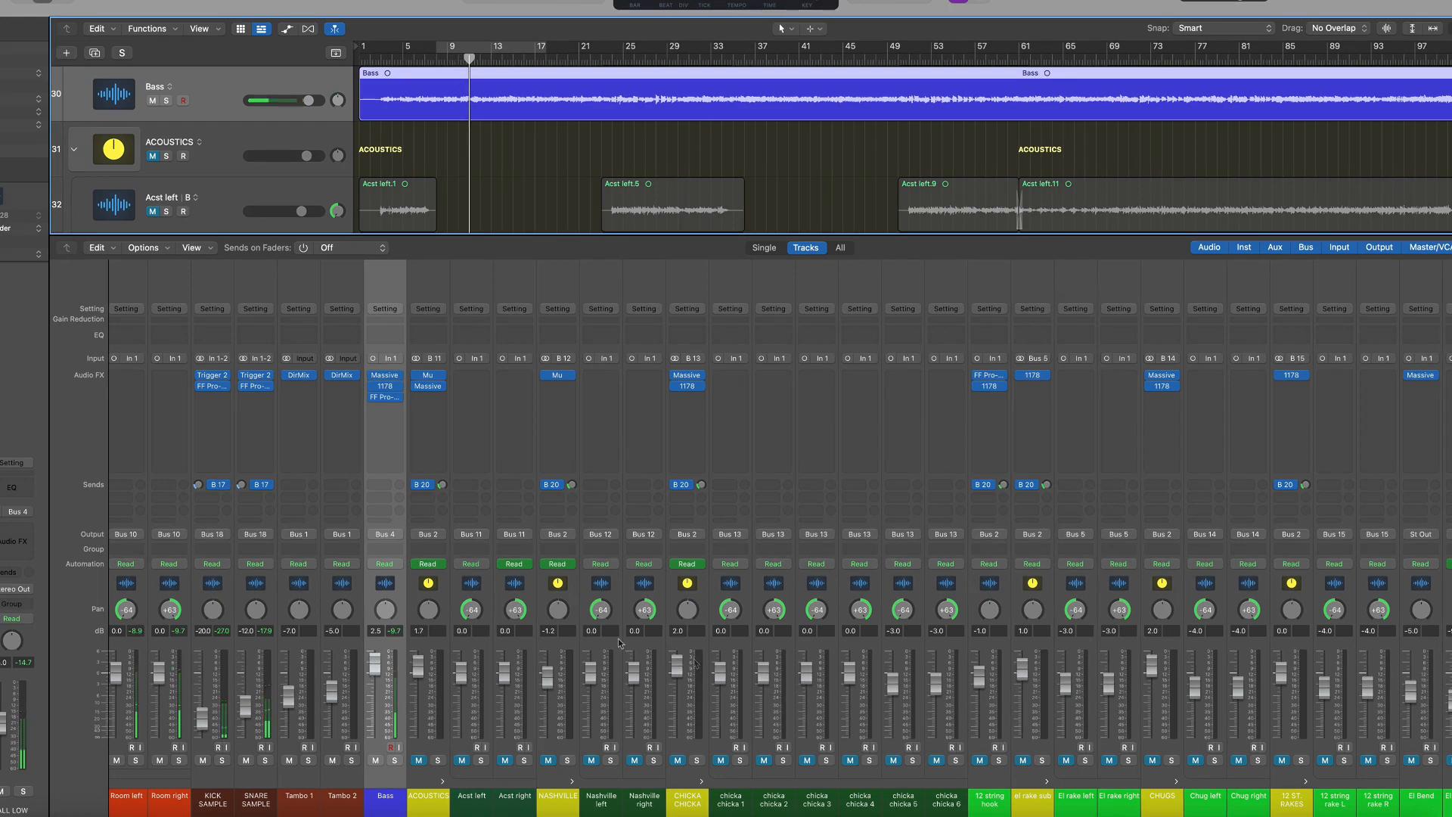
Examine the Acoustics left and right regions in an enlarged track view, then return to the mixer's first channels
scroll(619, 642, right, 2)
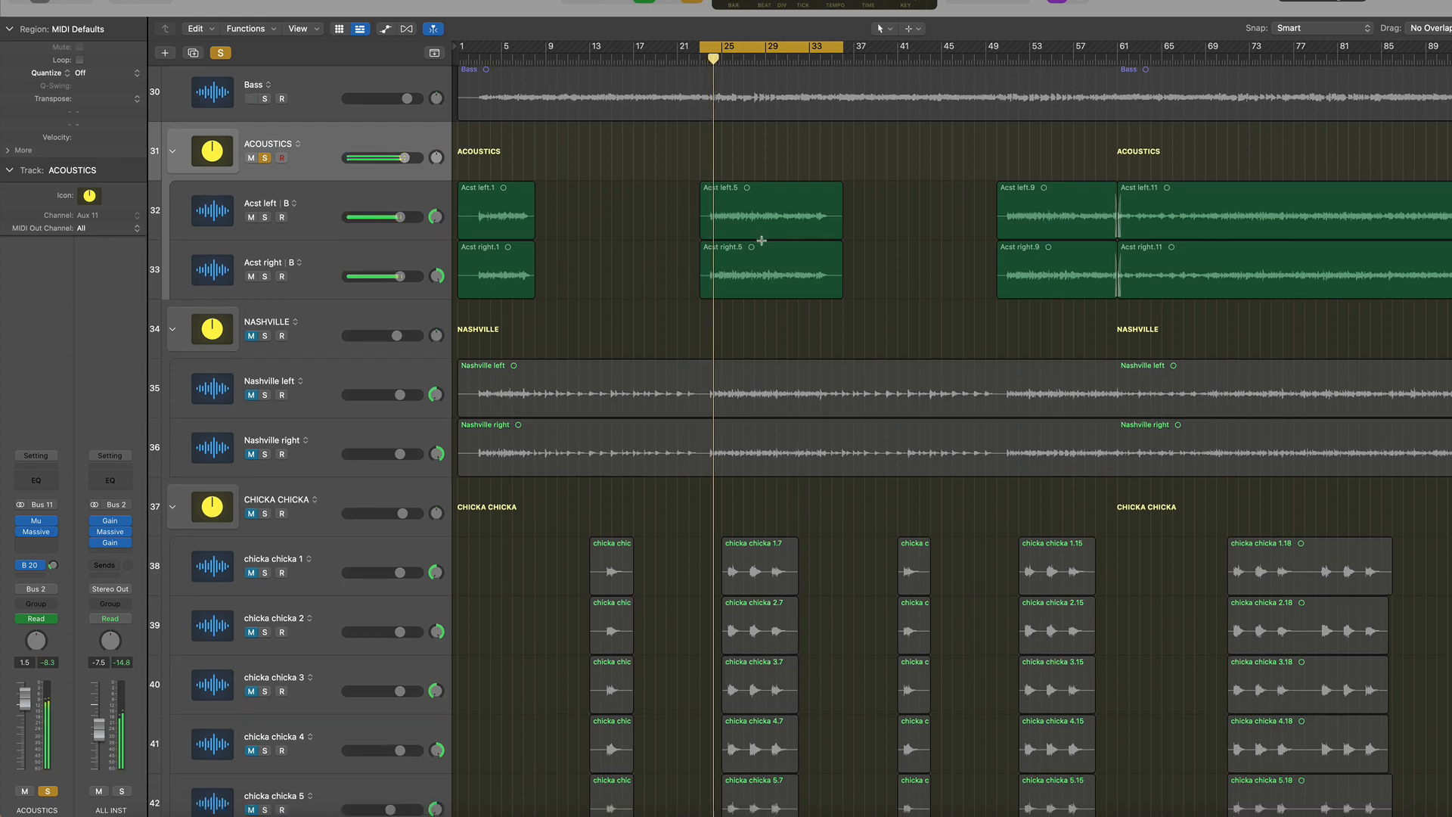
key(super+Down)
key(super+Down)
key(super+Right)
key(super+Right)
key(super+Right)
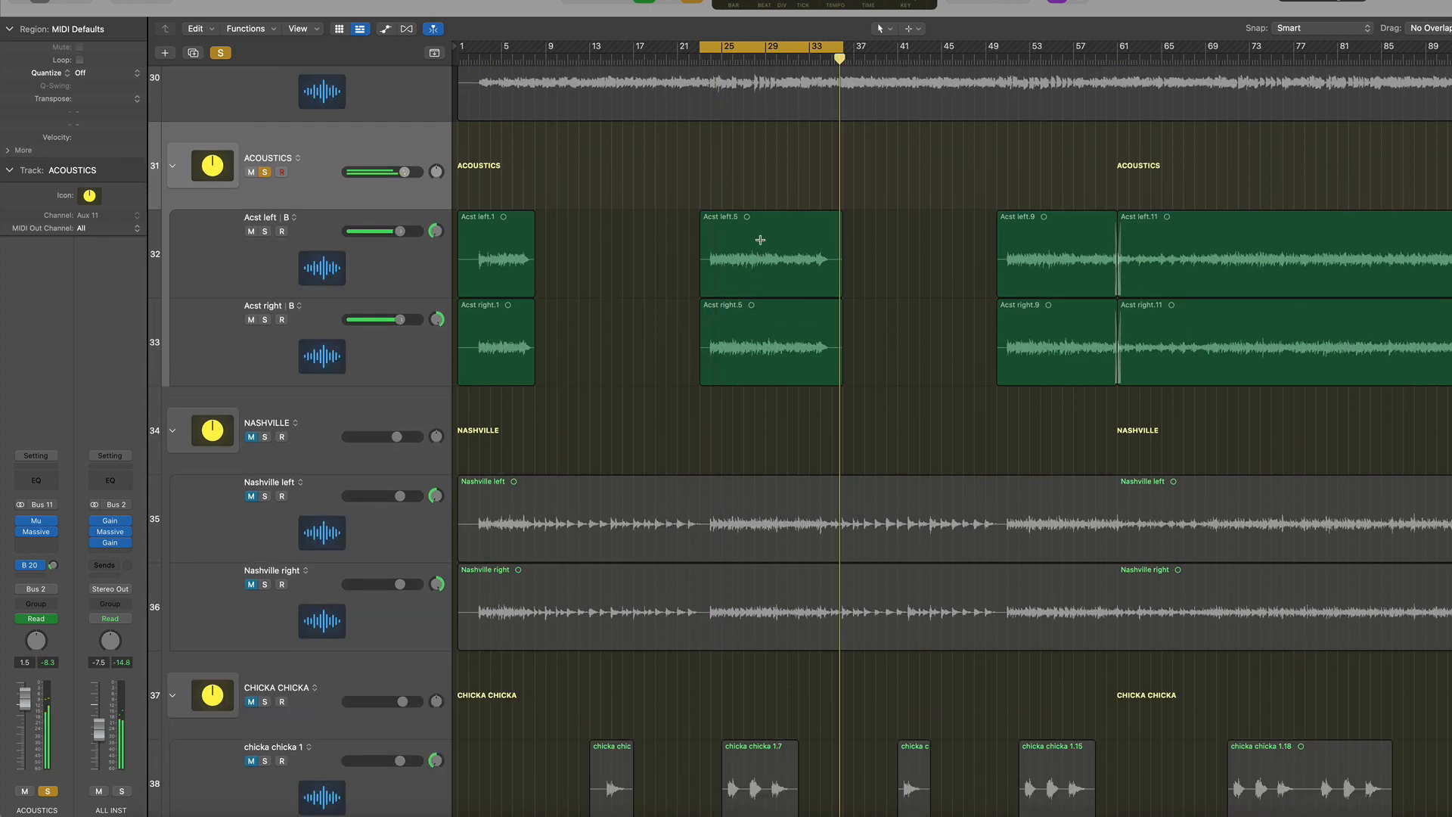
drag(1057, 54, 1081, 54)
drag(1433, 46, 1367, 46)
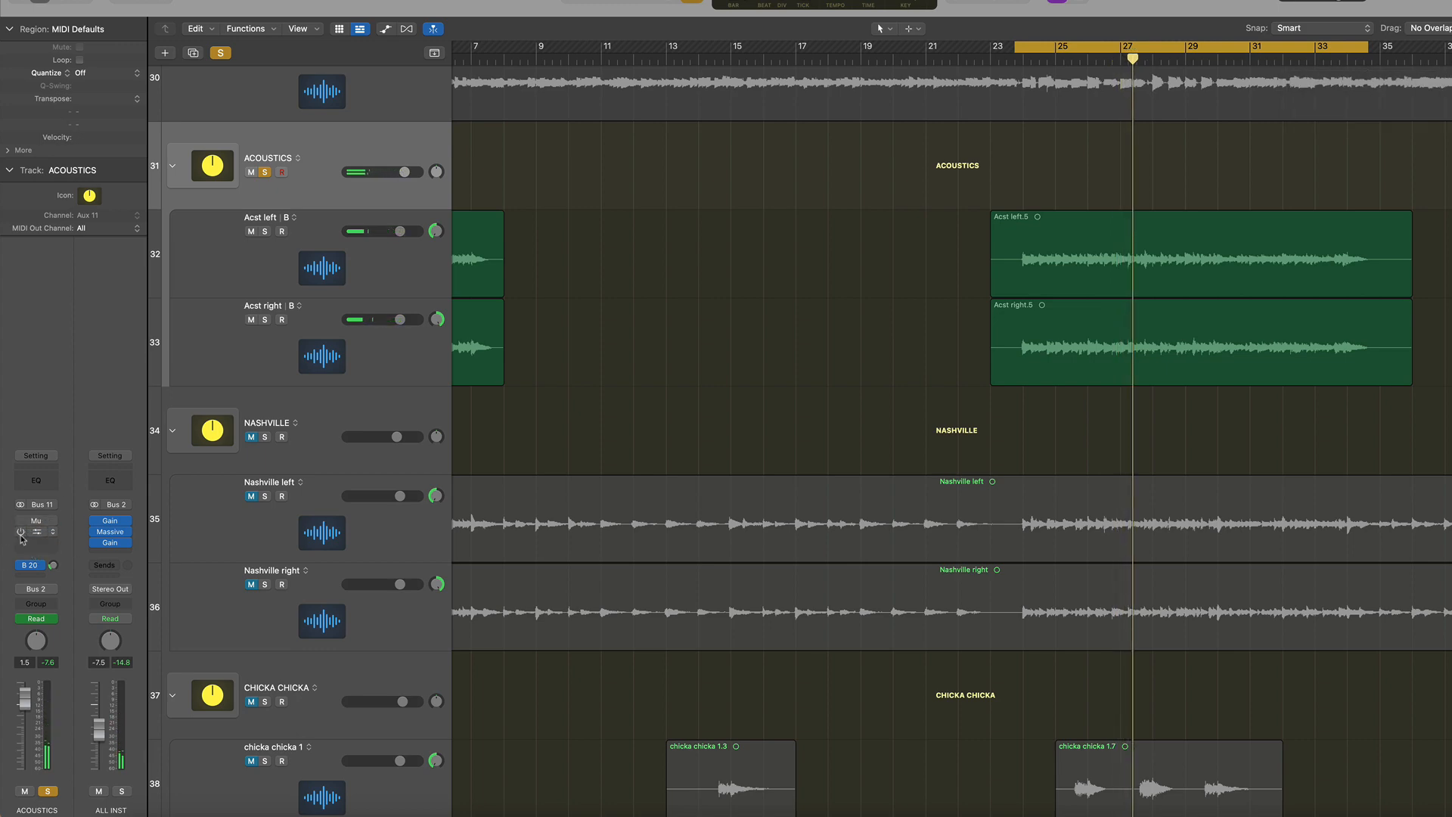
key(x)
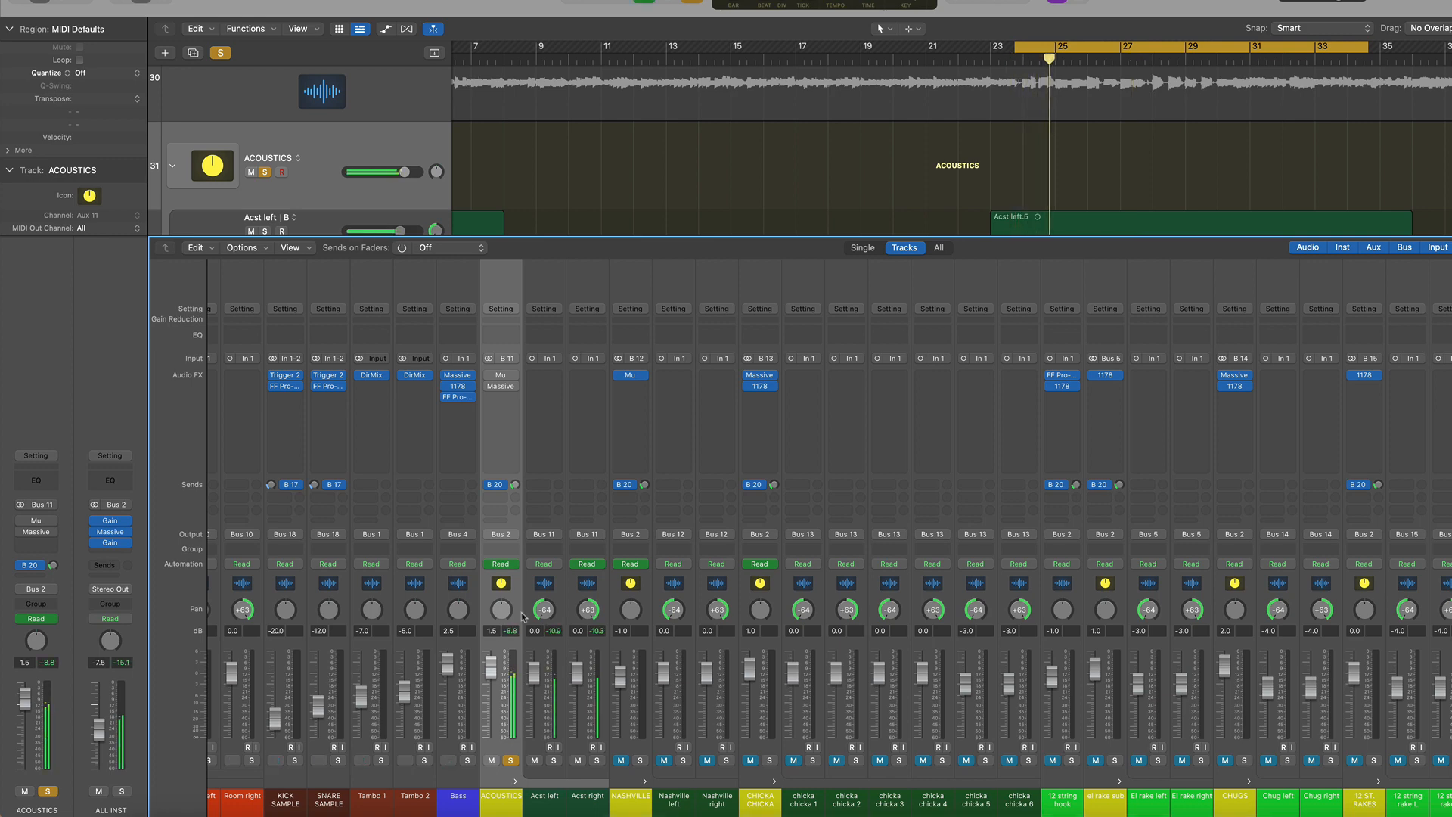
scroll(521, 611, left, 6)
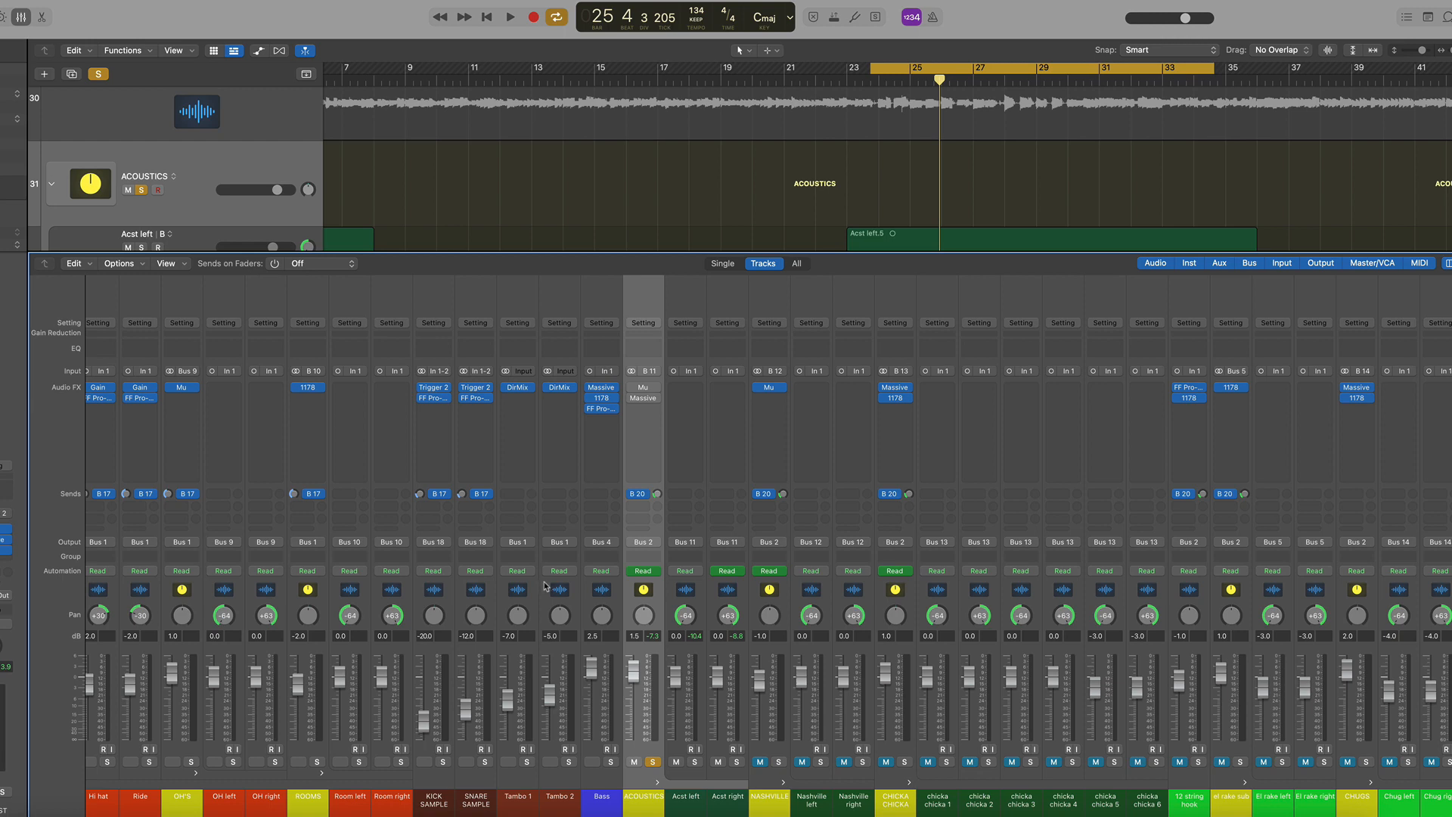
scroll(546, 586, left, 10)
Solo the ALL INST channel and audition it with a short playback
click(191, 595)
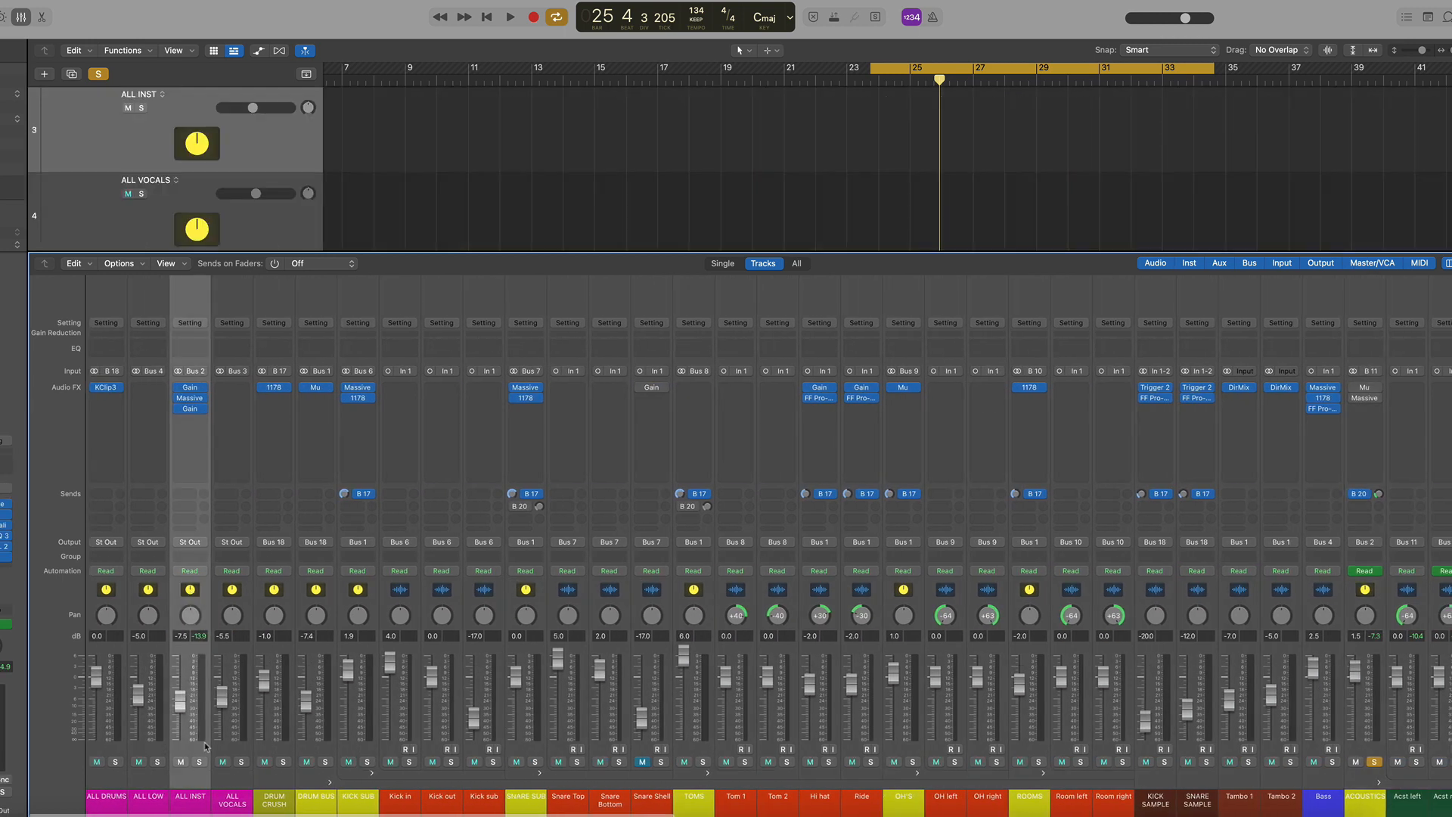
click(200, 761)
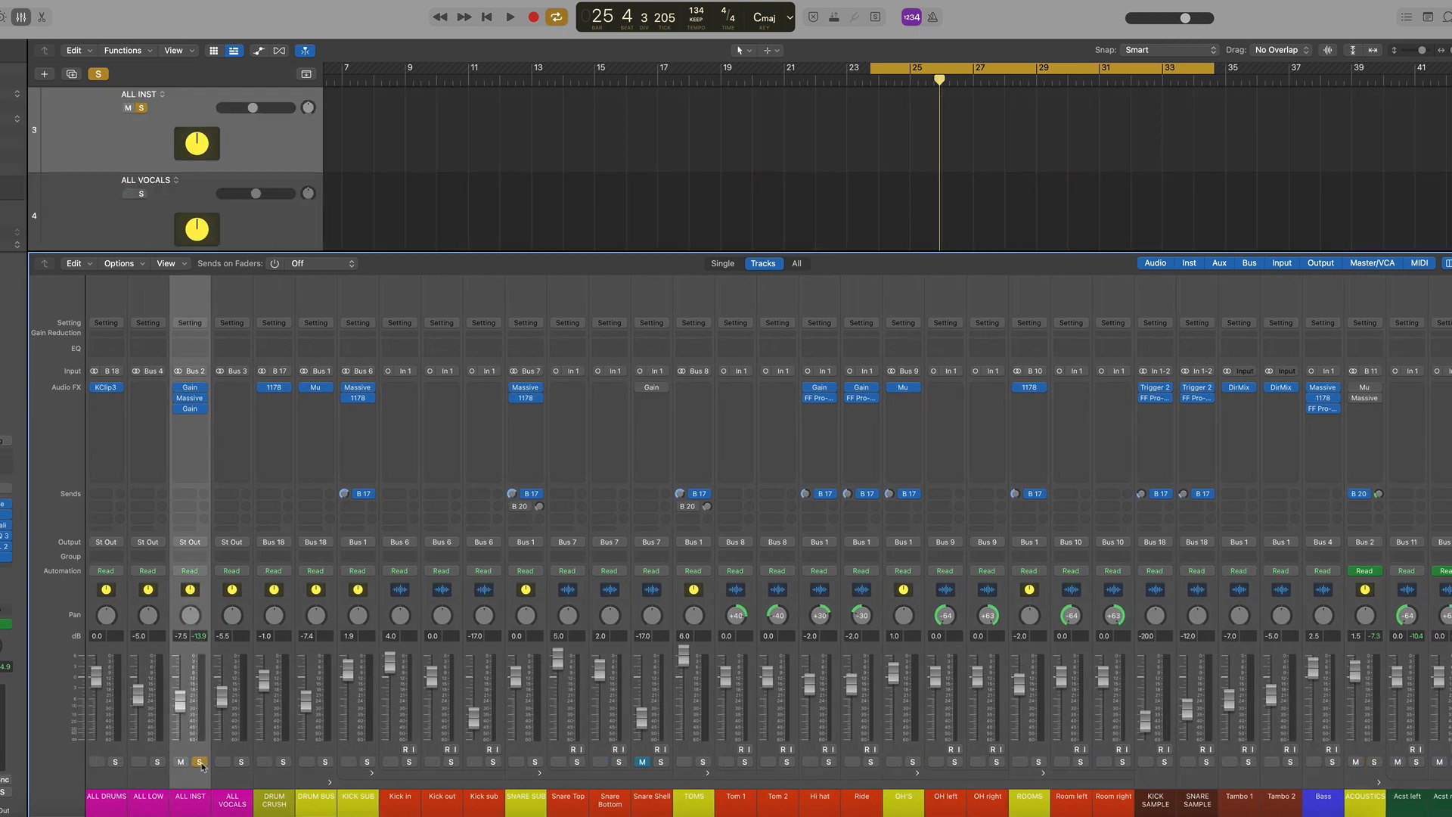
key(space)
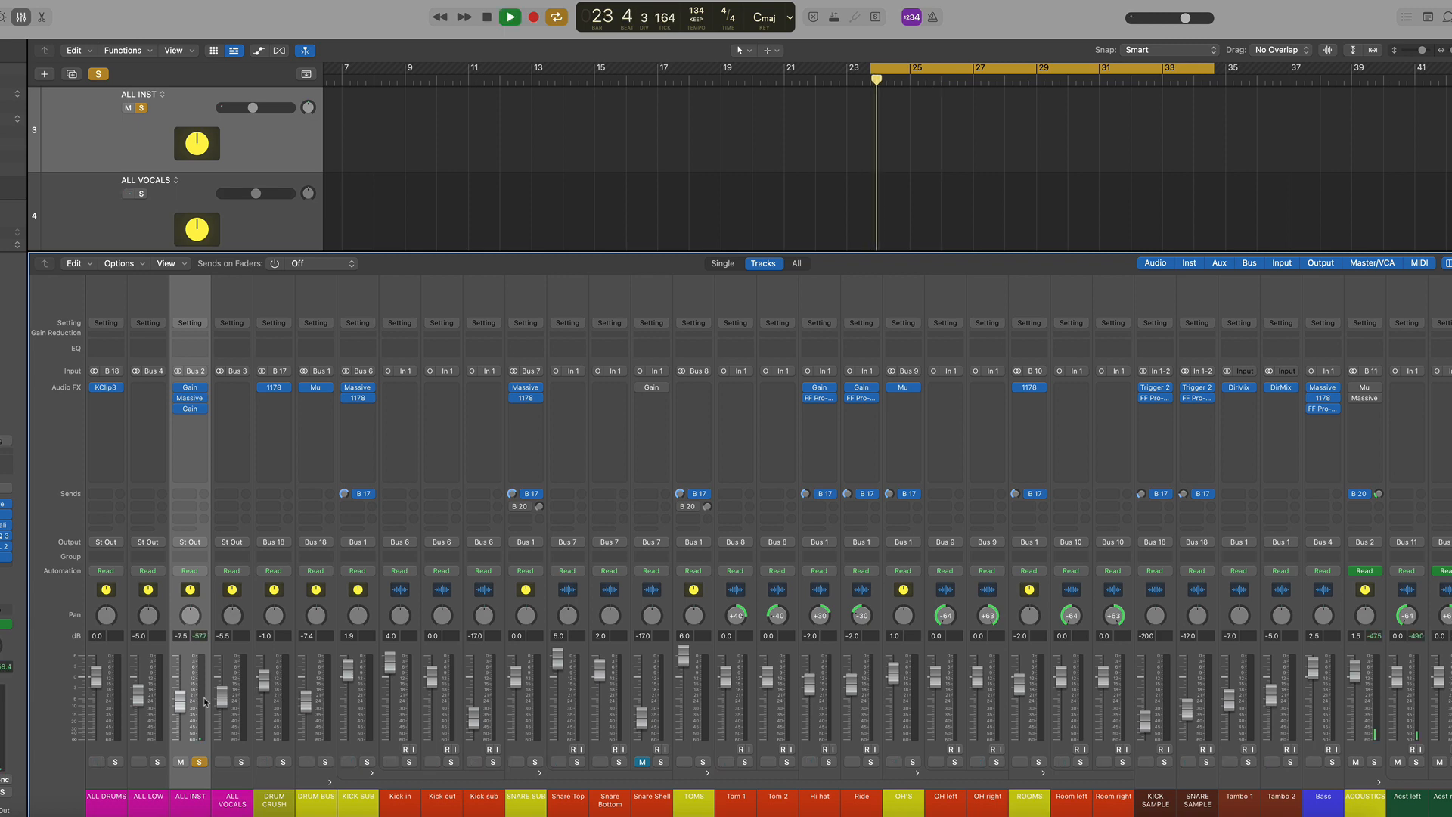
key(space)
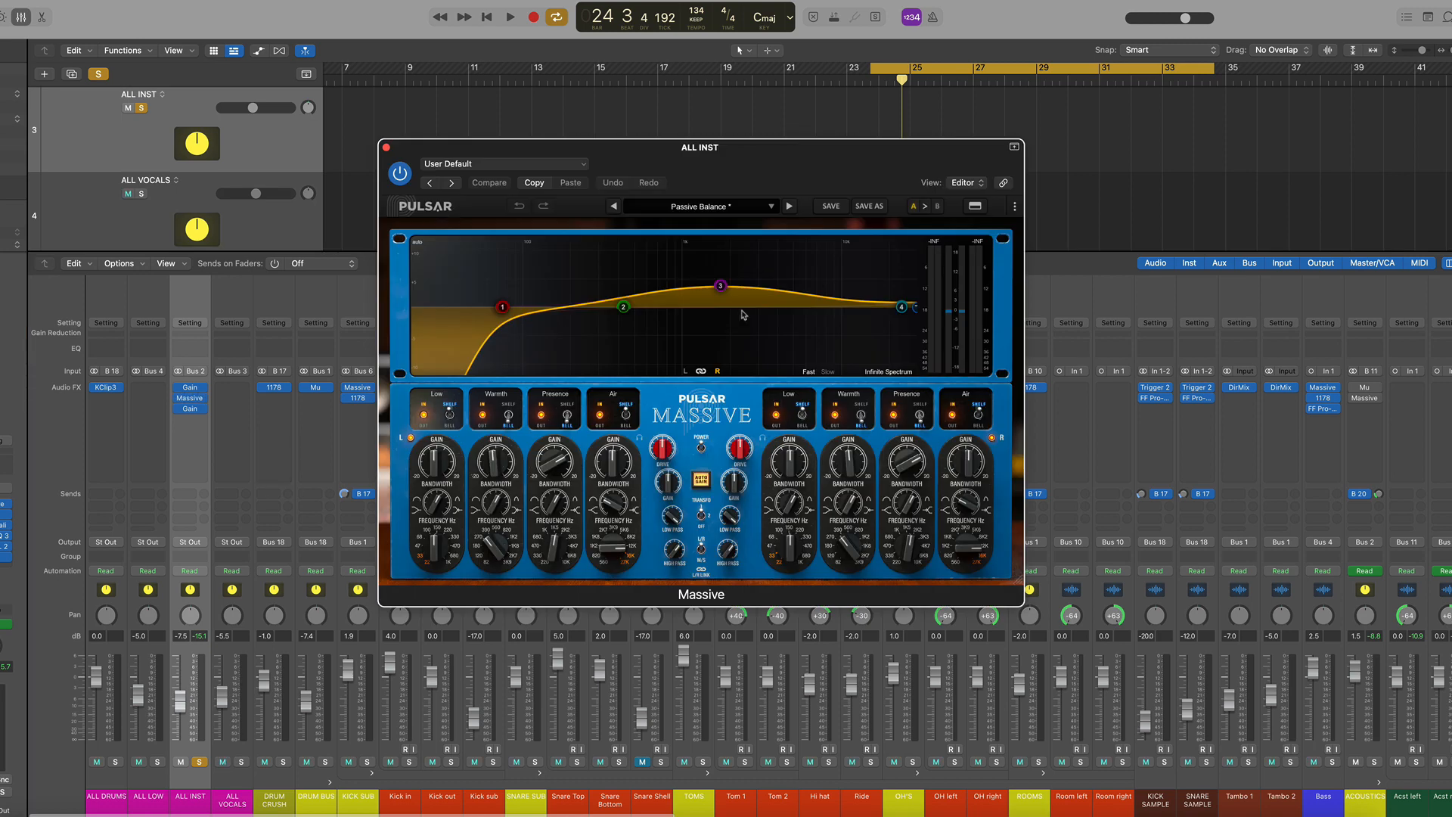
Adjust the Presence band node in the ALL INST channel's Massive EQ display
drag(666, 301, 716, 291)
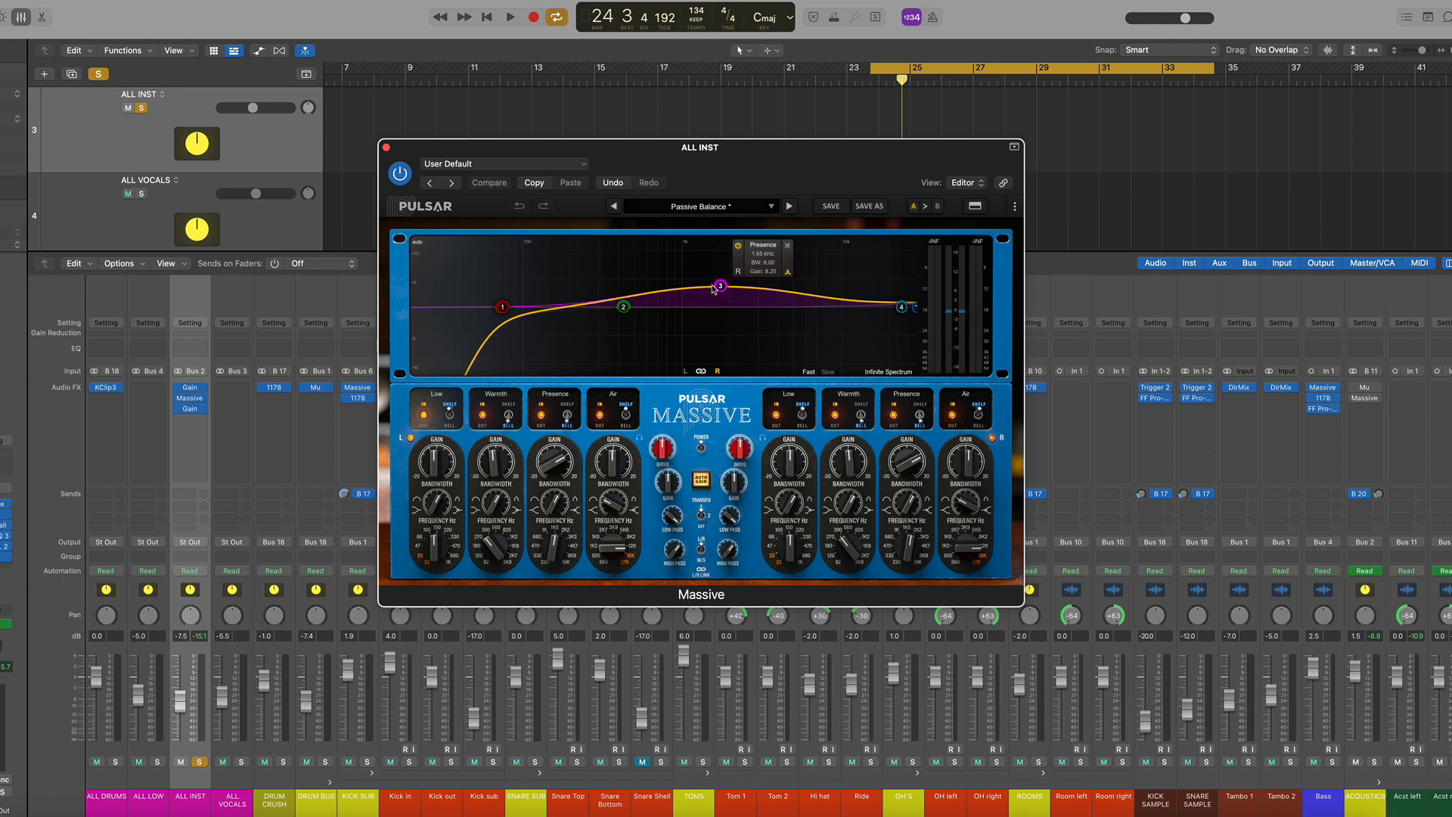
mouse_move(504, 309)
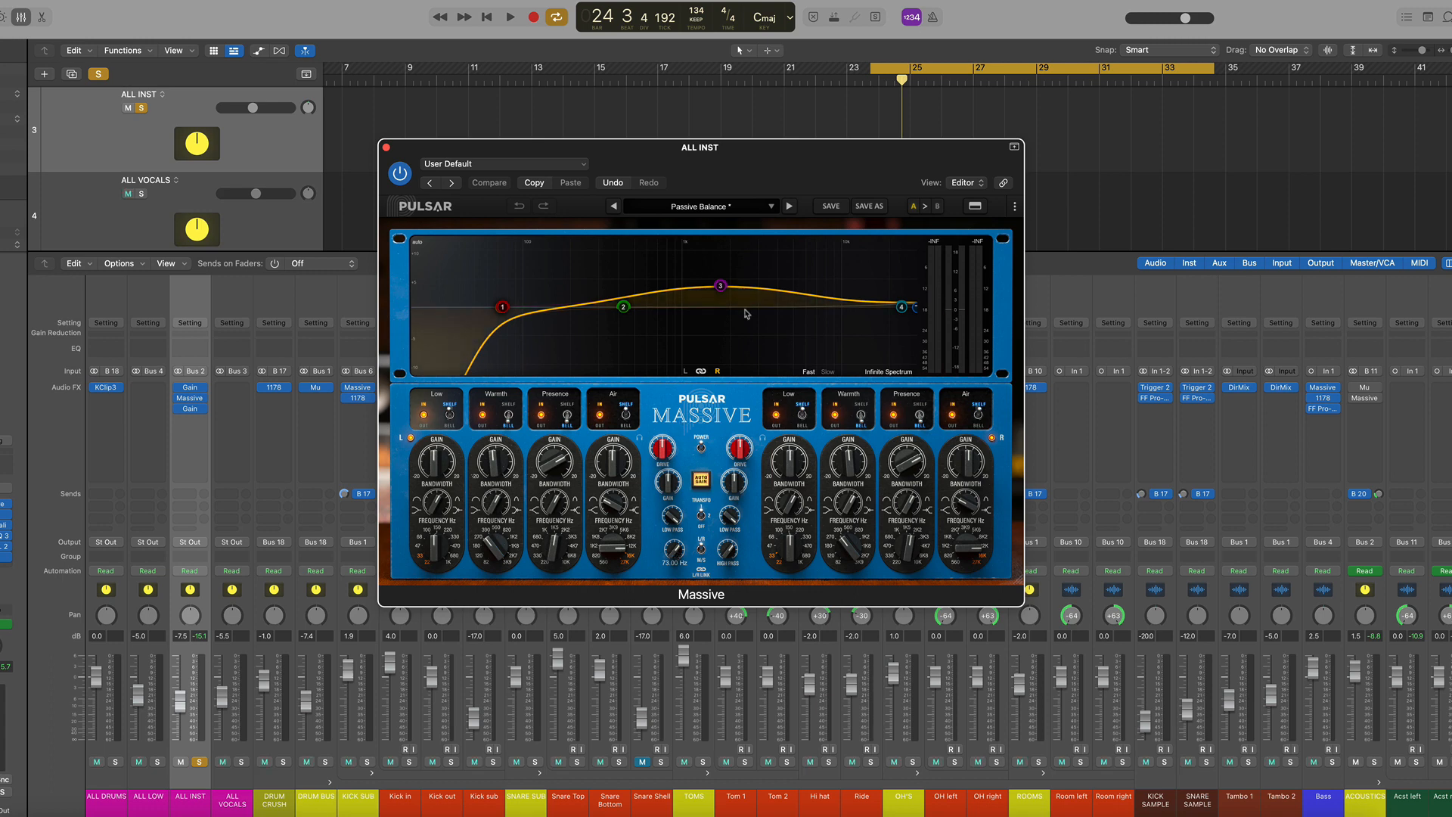
mouse_move(719, 296)
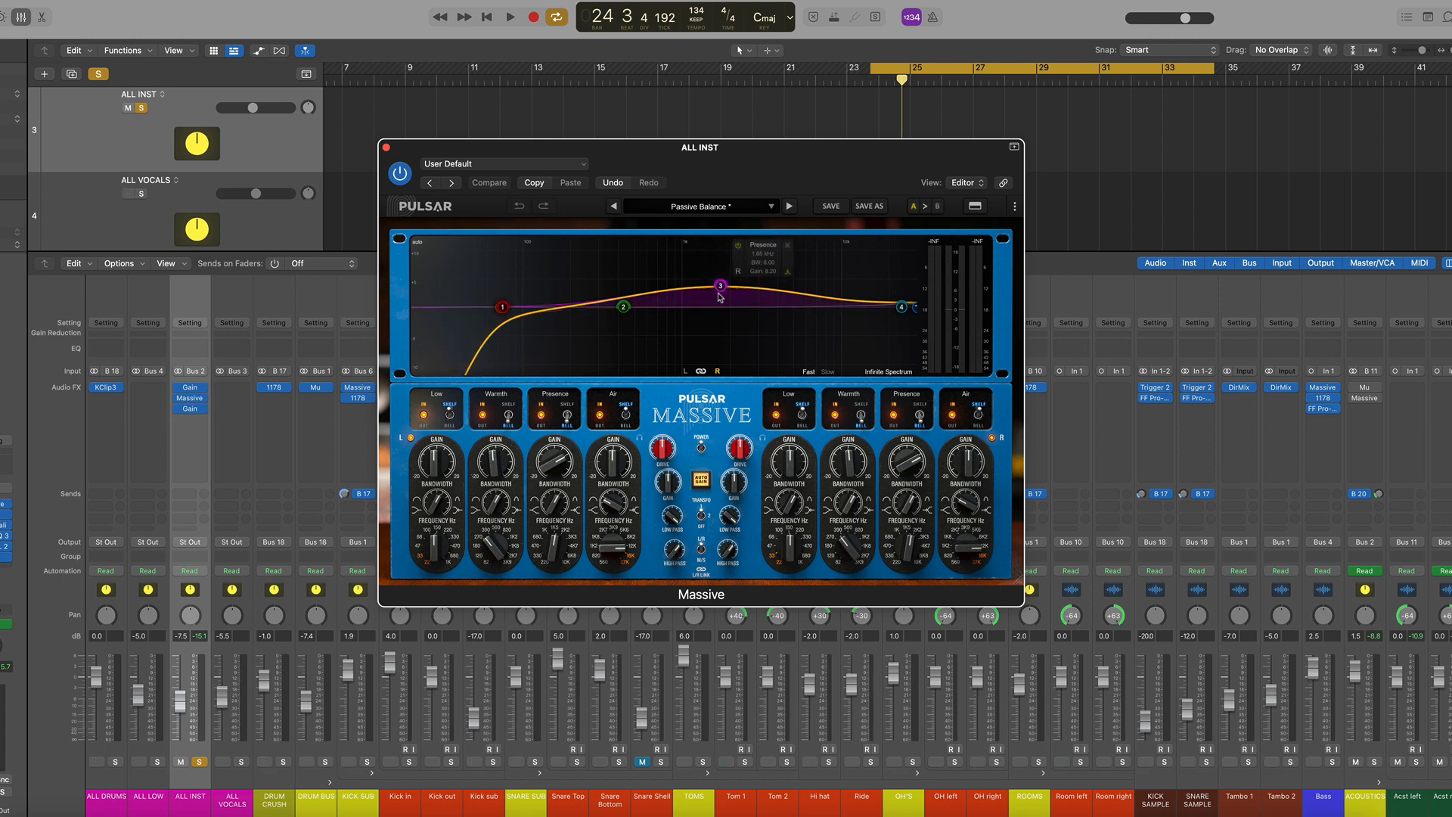
mouse_move(910, 467)
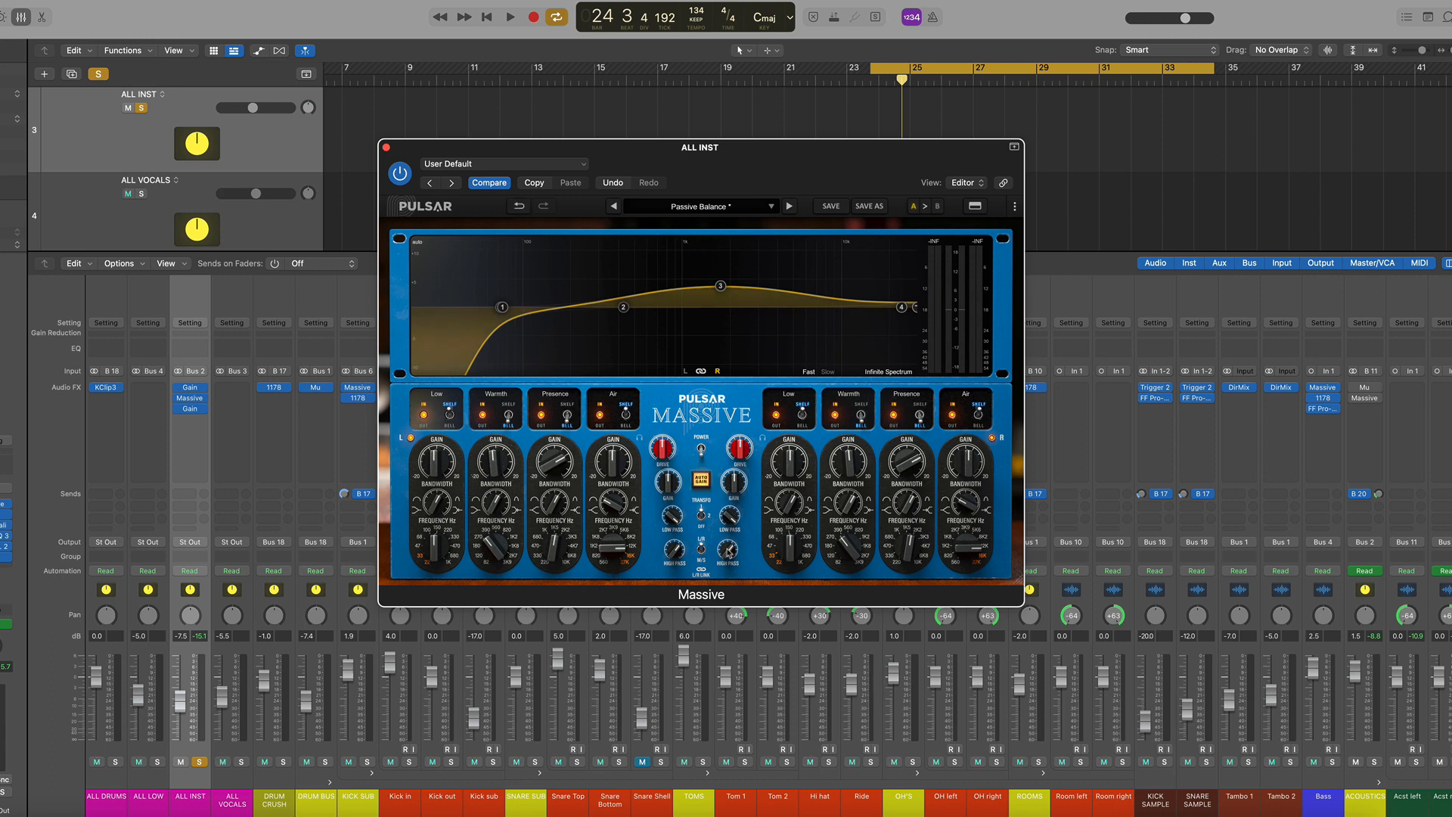
Play back and toggle the ALL INST Massive's central power switch to compare, then close it and stop
key(space)
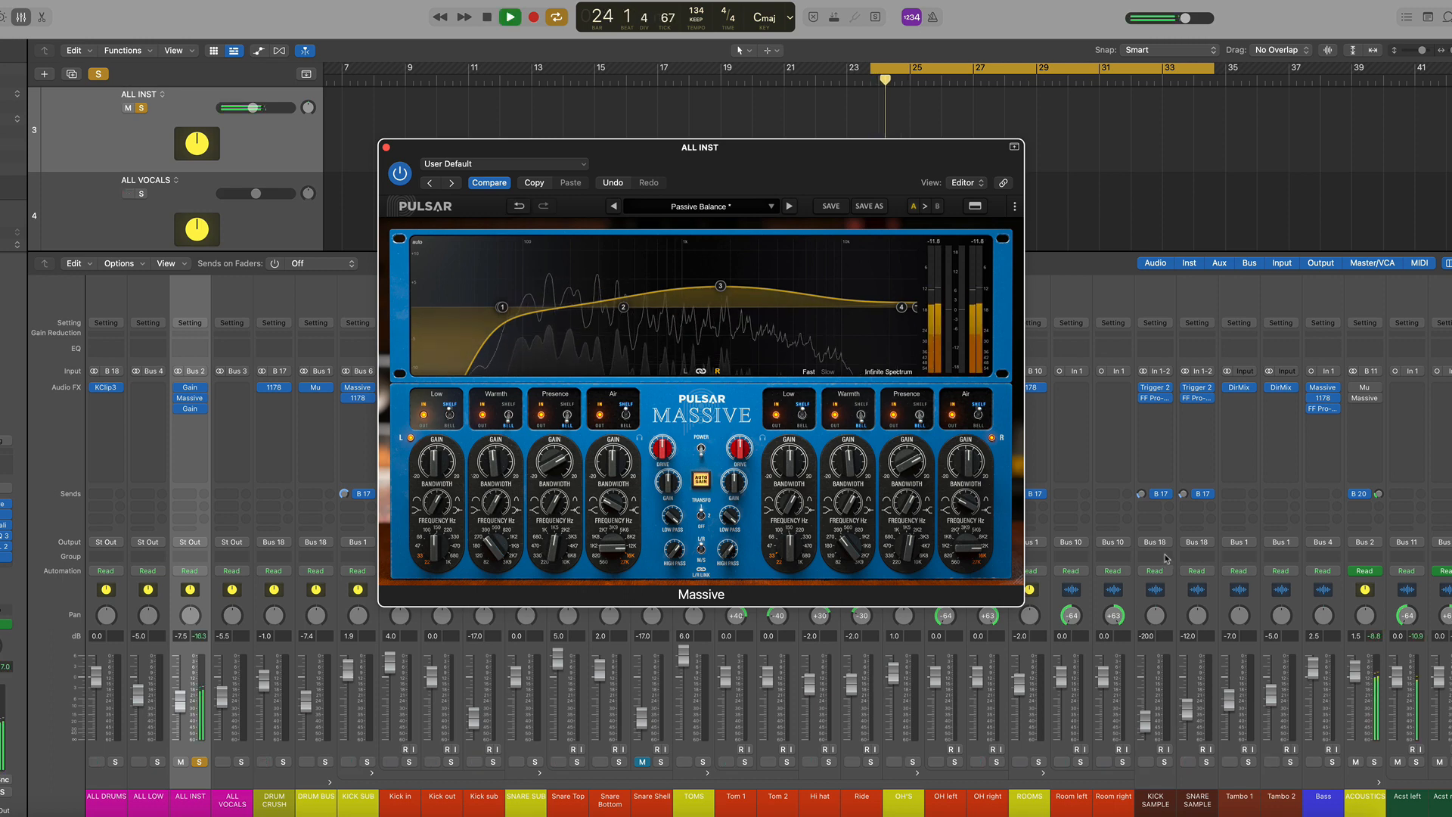
scroll(1166, 558, right, 5)
scroll(1165, 558, left, 2)
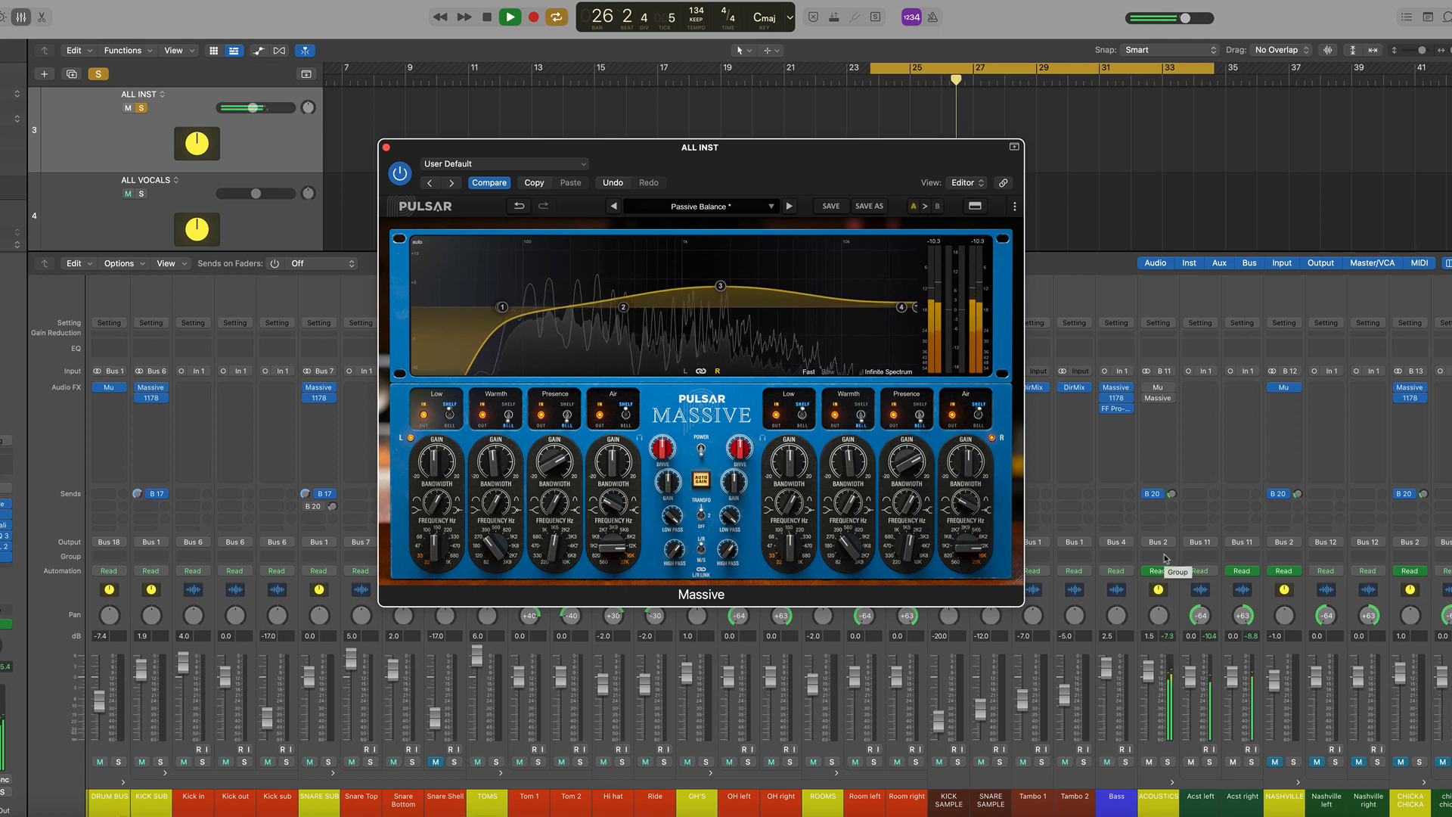
click(701, 451)
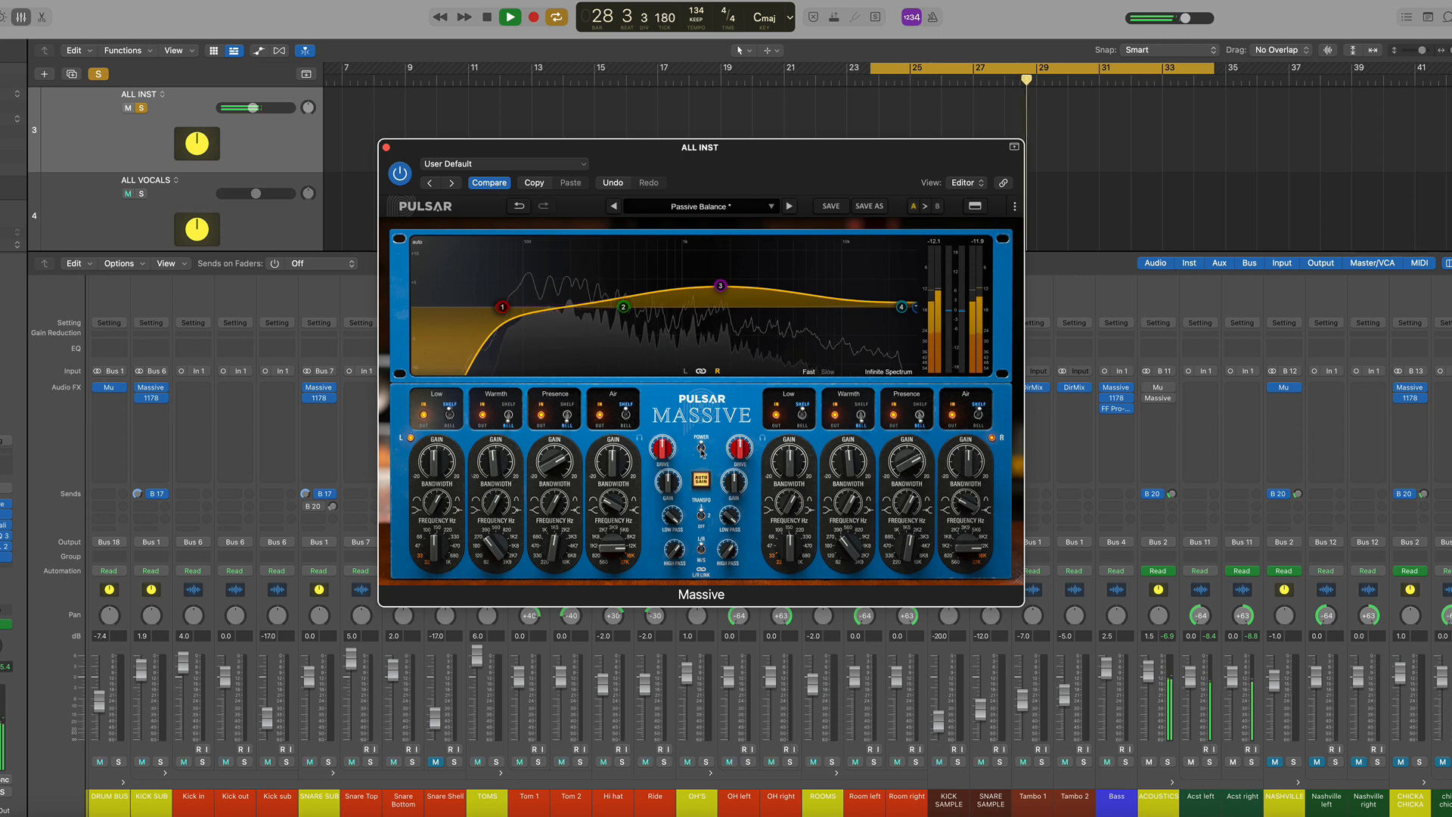
click(701, 451)
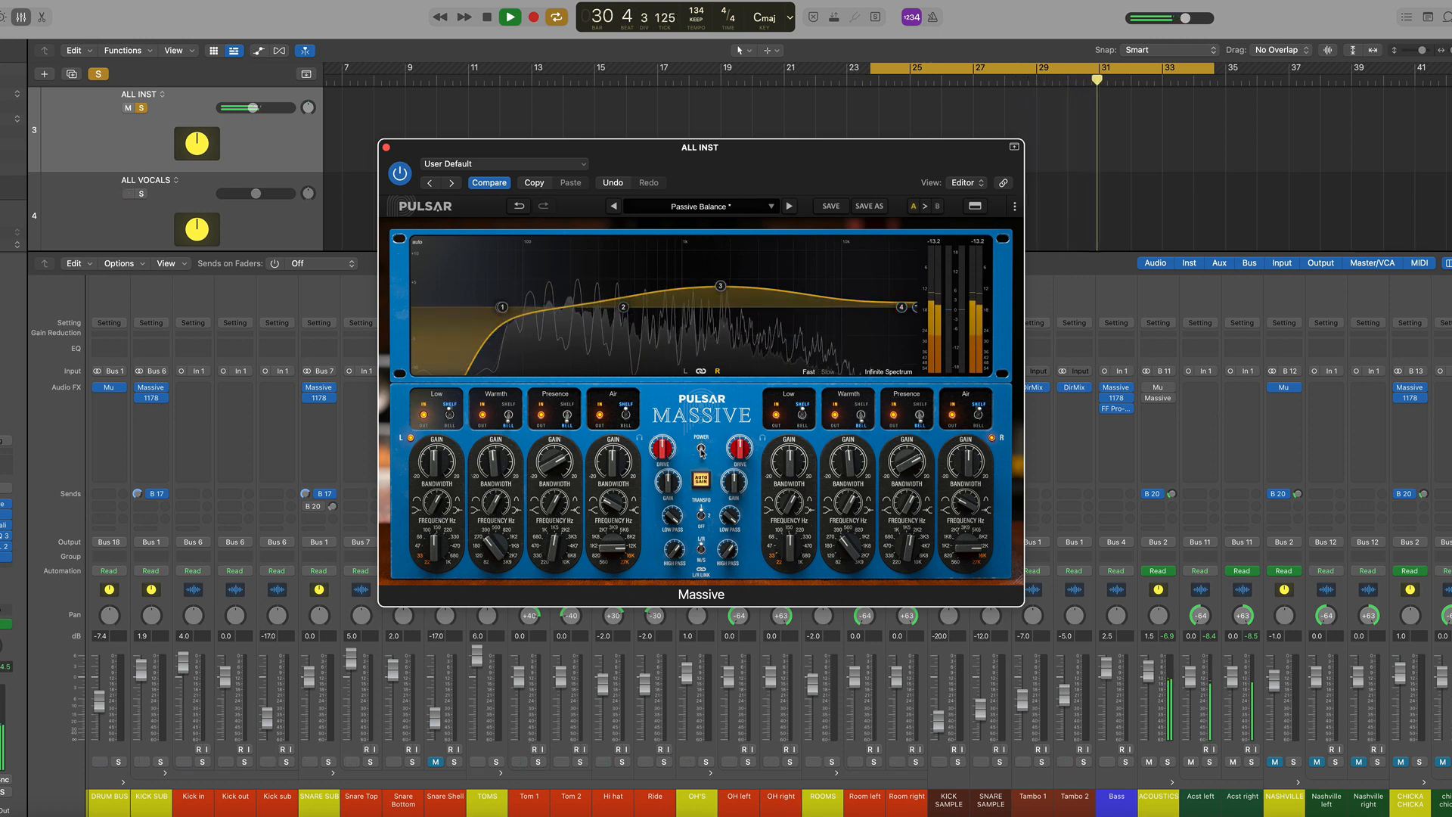
click(701, 452)
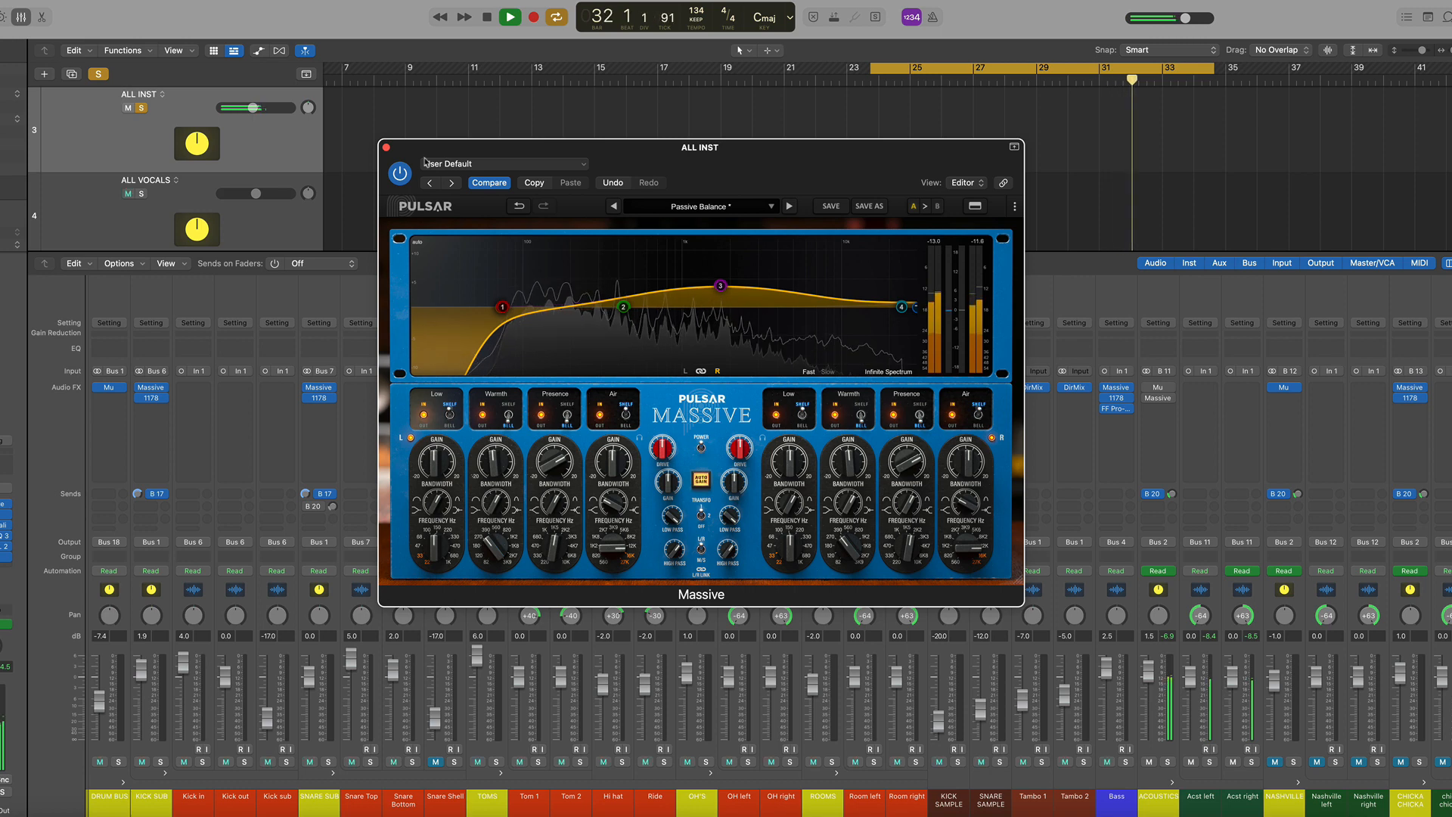
click(386, 146)
key(space)
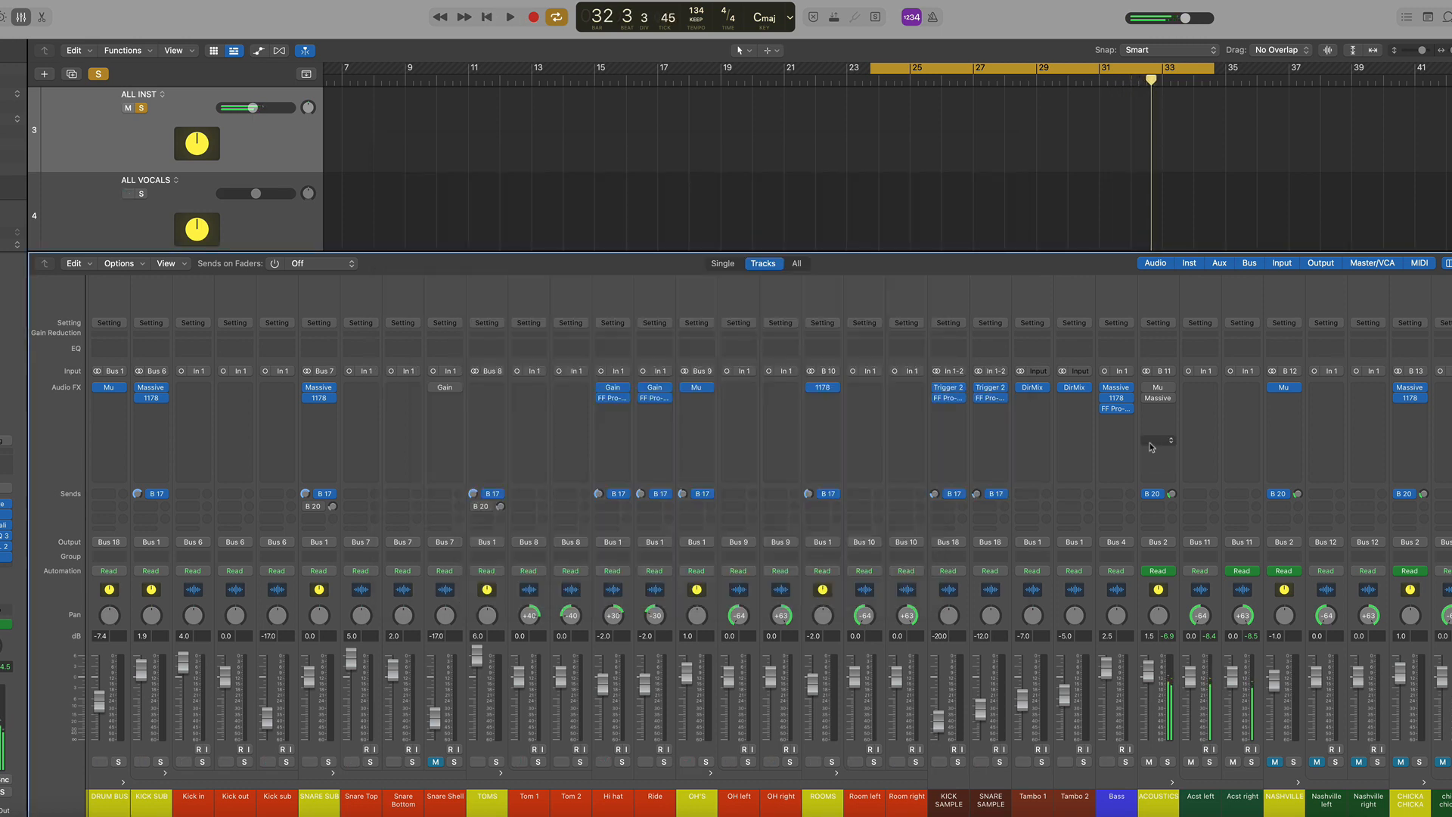
Open the Mu compressor on the ACOUSTICS channel, audition it during playback, then close it
click(1159, 388)
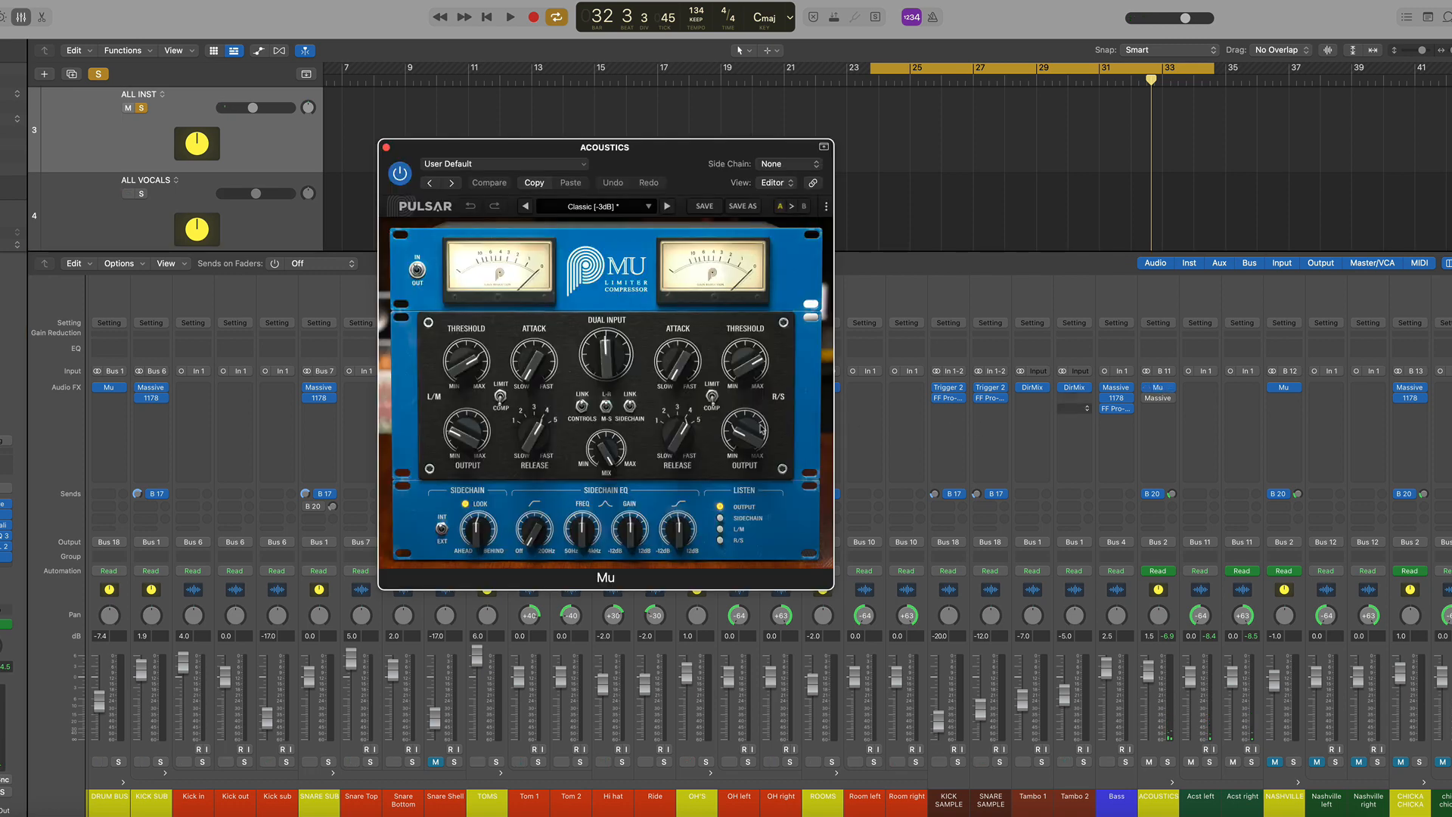
key(space)
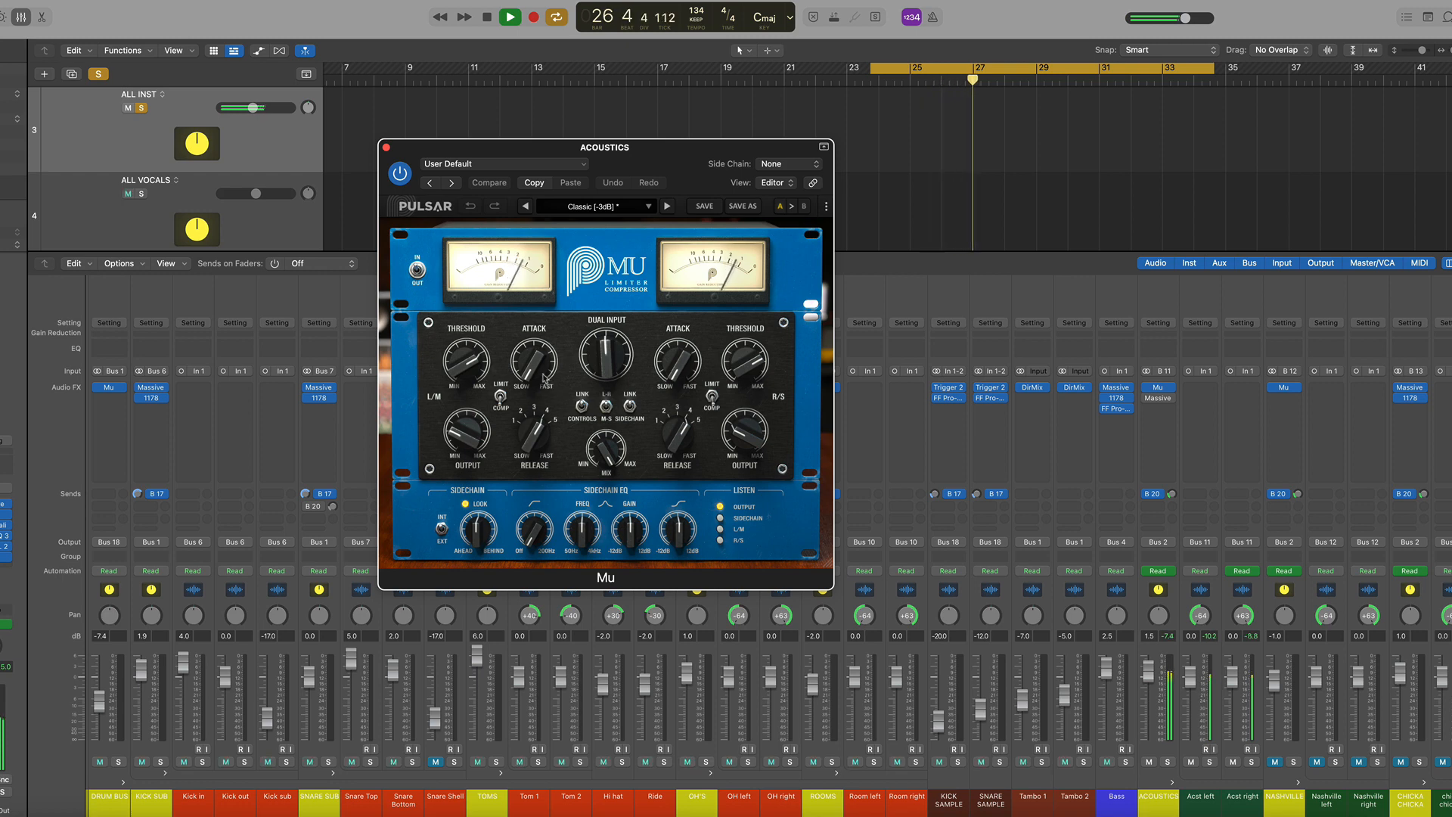
click(386, 146)
key(space)
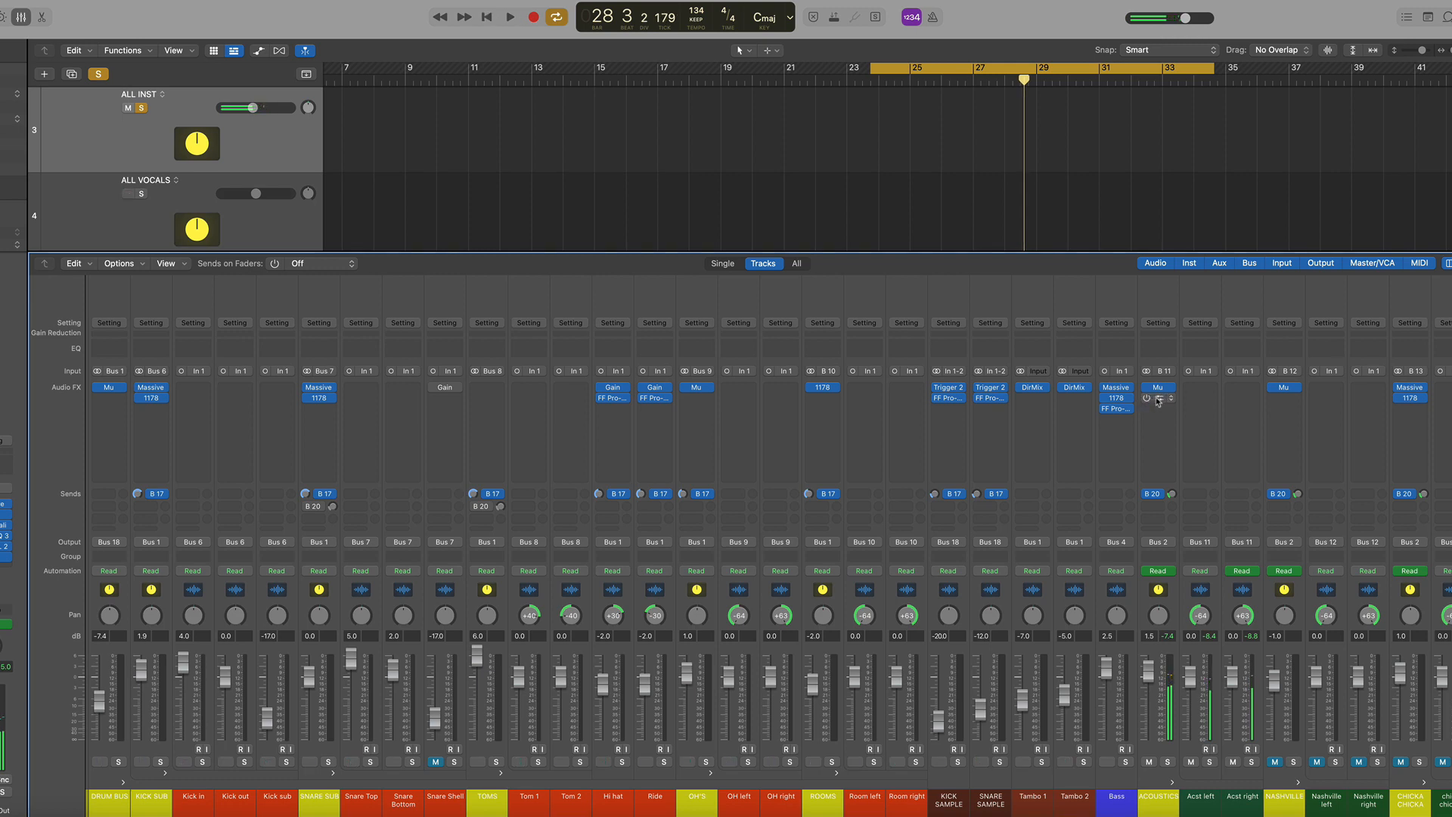
Open the Massive on ACOUSTICS and toggle its power switch off and on during playback, then close it
click(1160, 400)
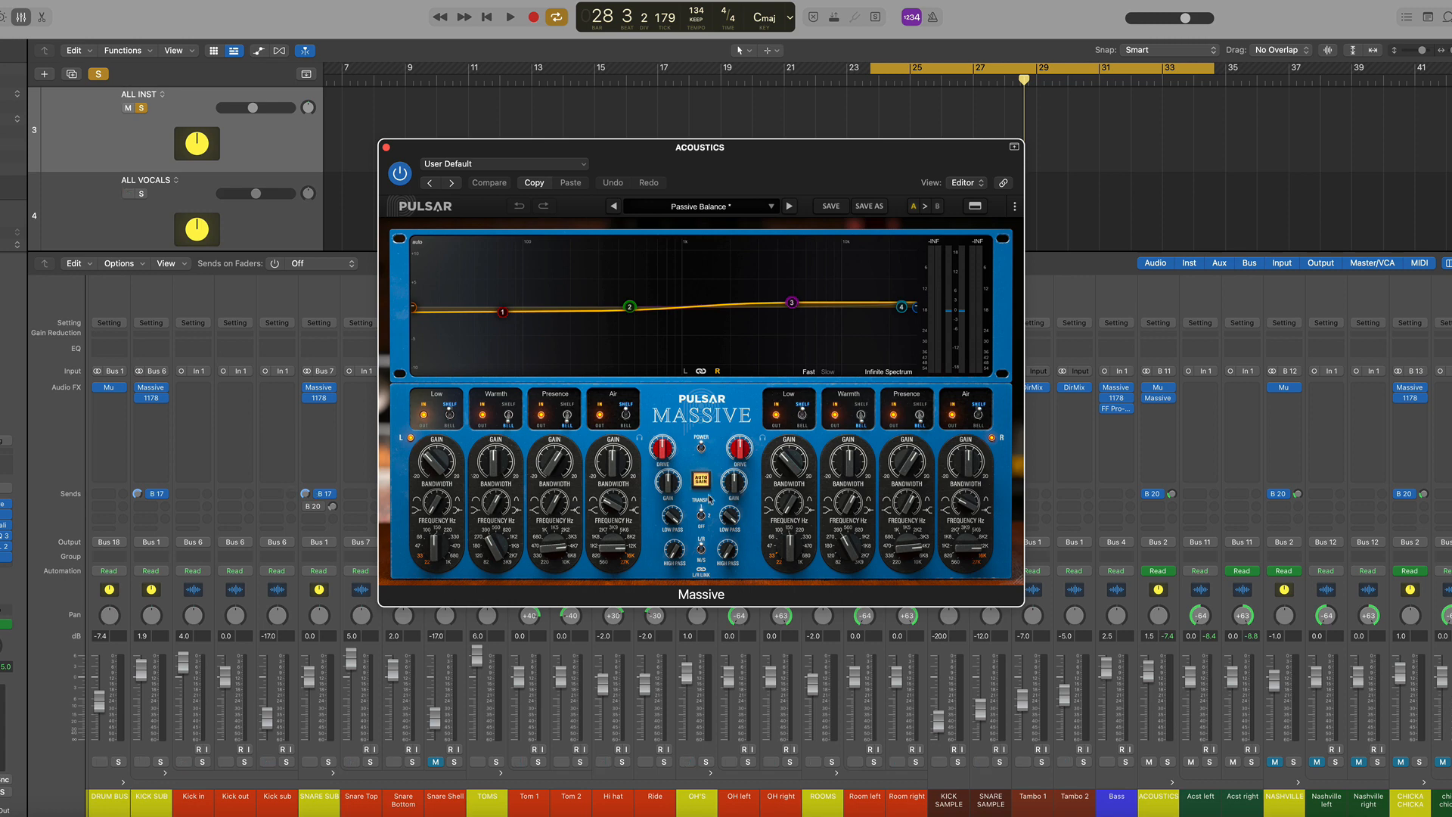
click(702, 446)
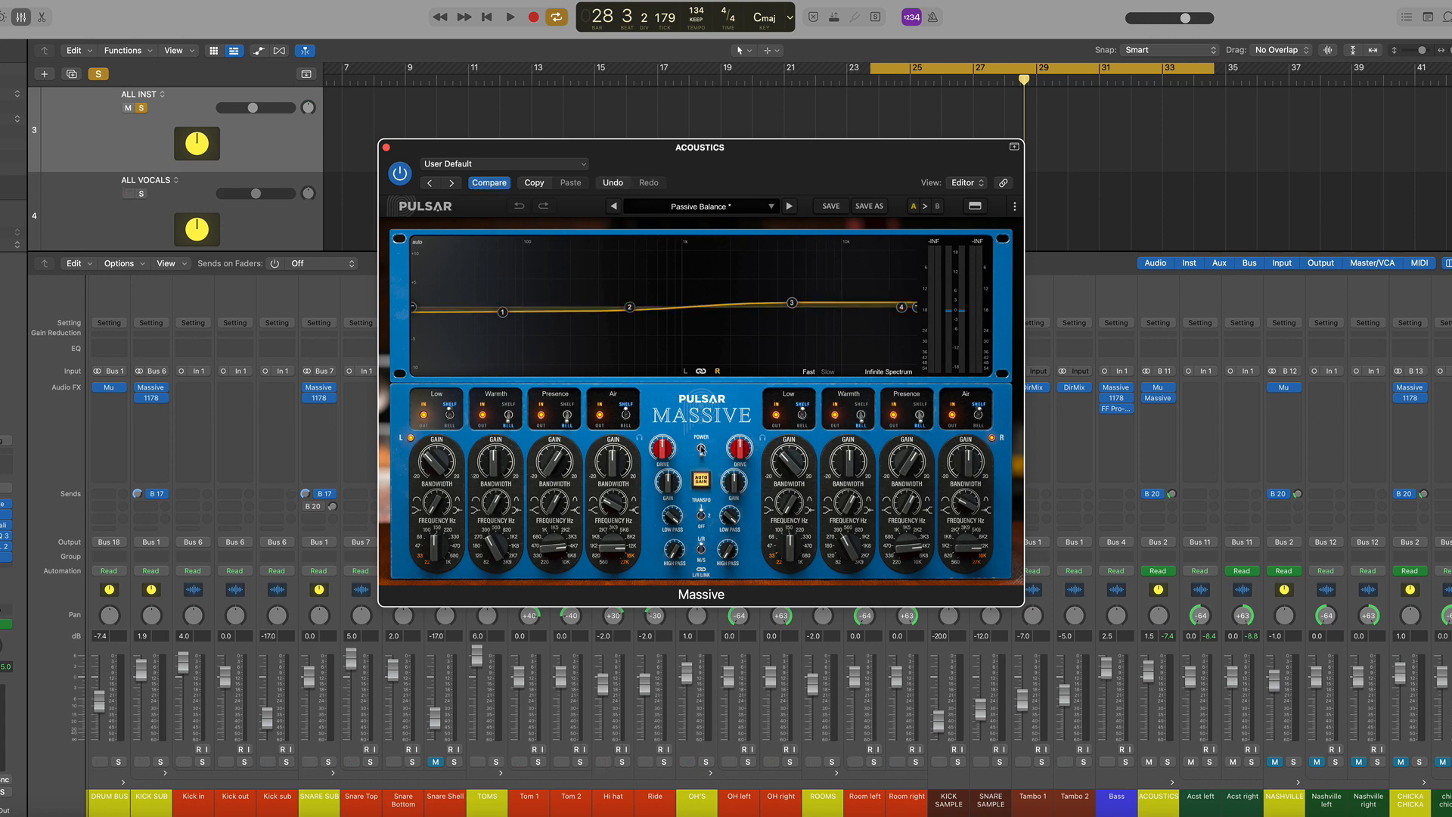
key(space)
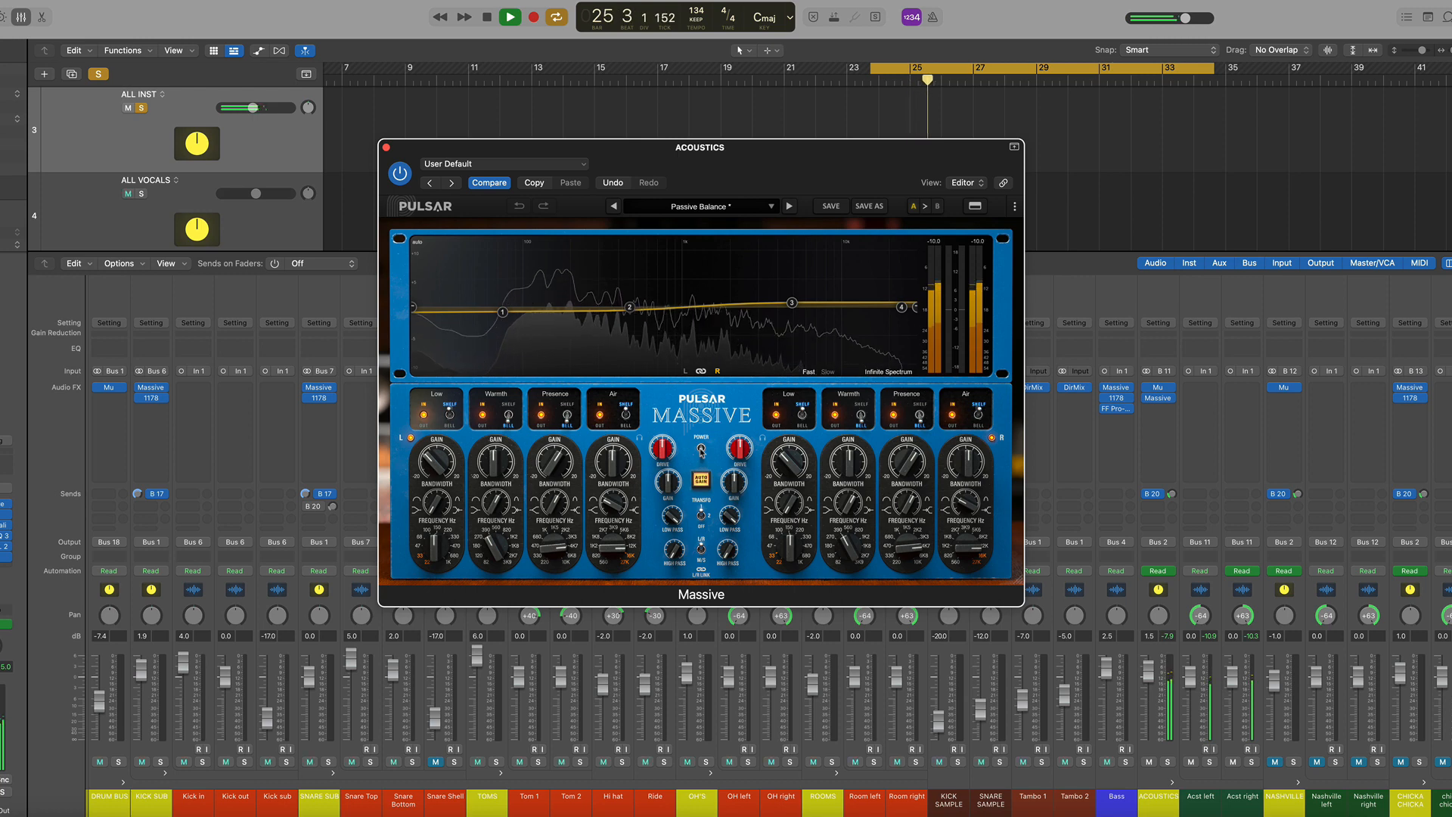
click(702, 449)
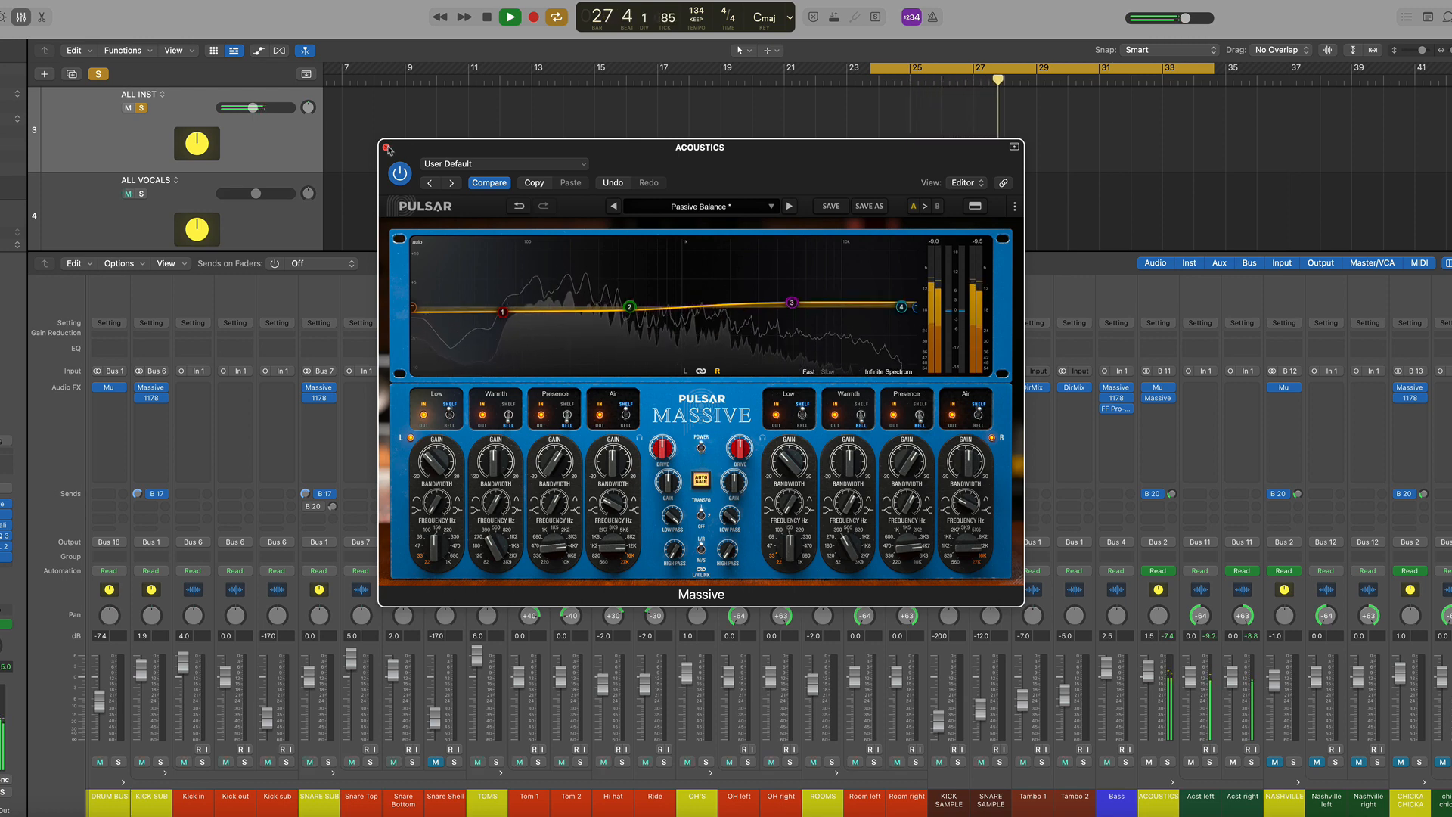
key(super+w)
key(space)
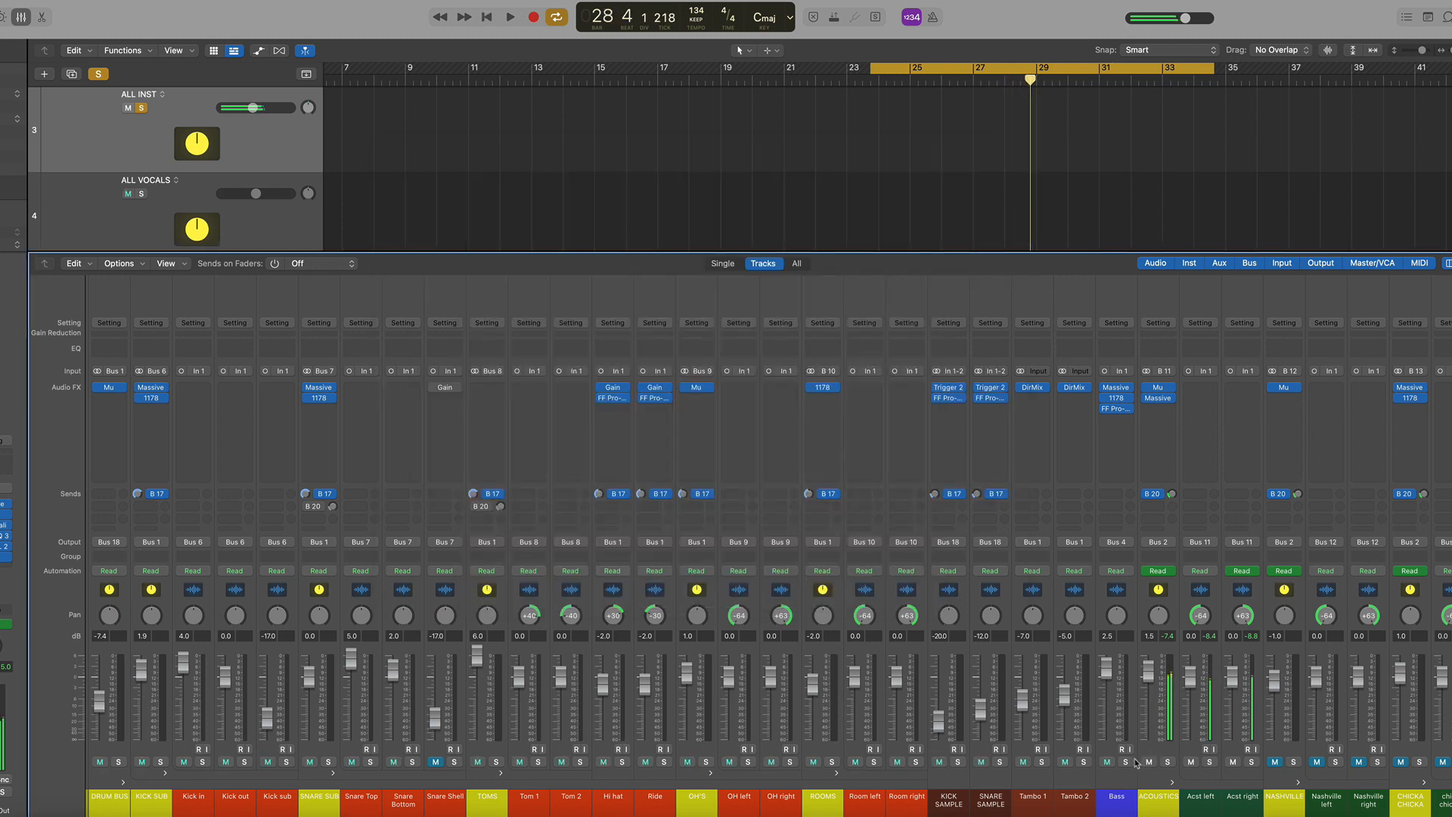
scroll(956, 714, right, 5)
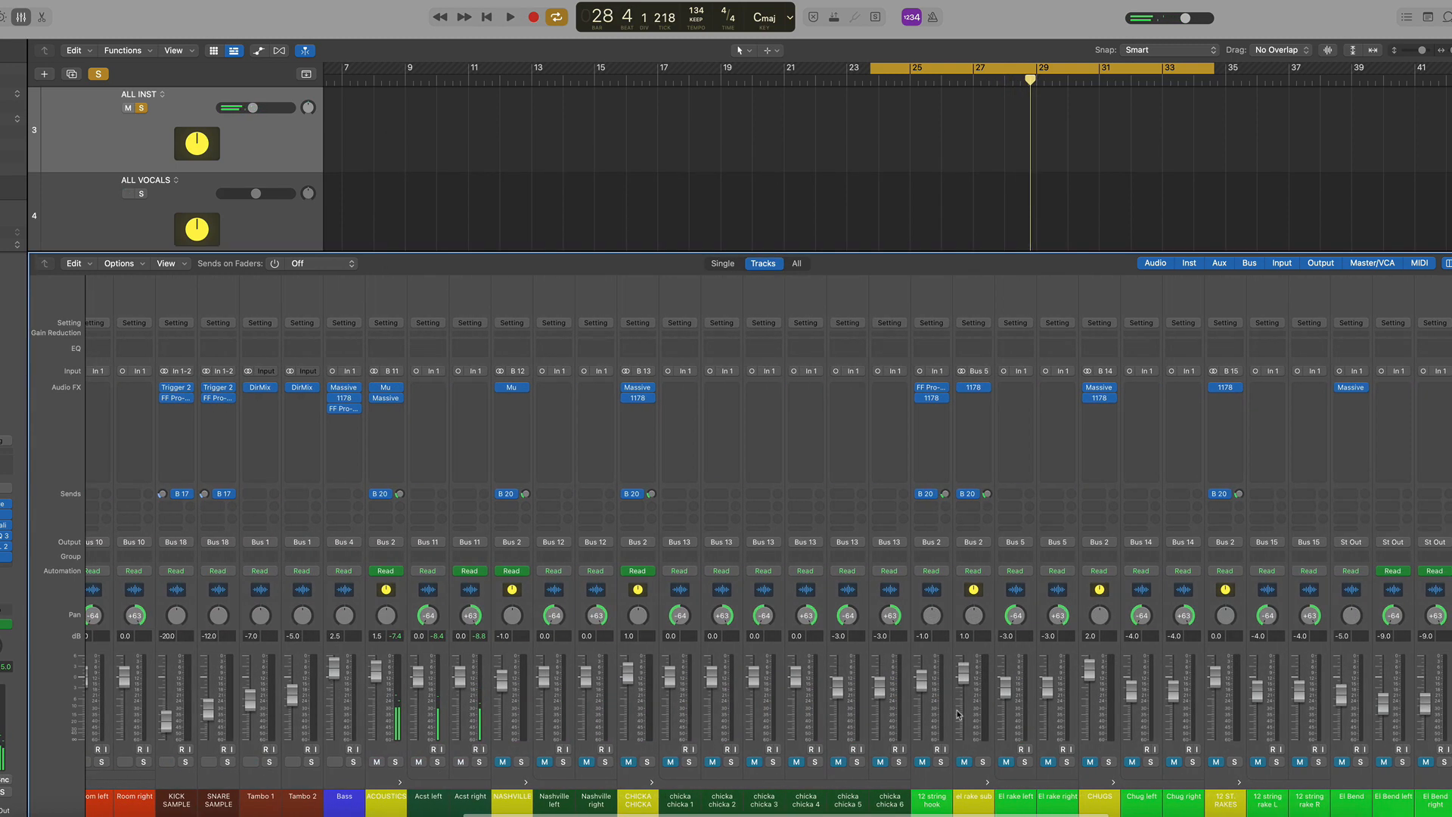
scroll(235, 775, right, 1)
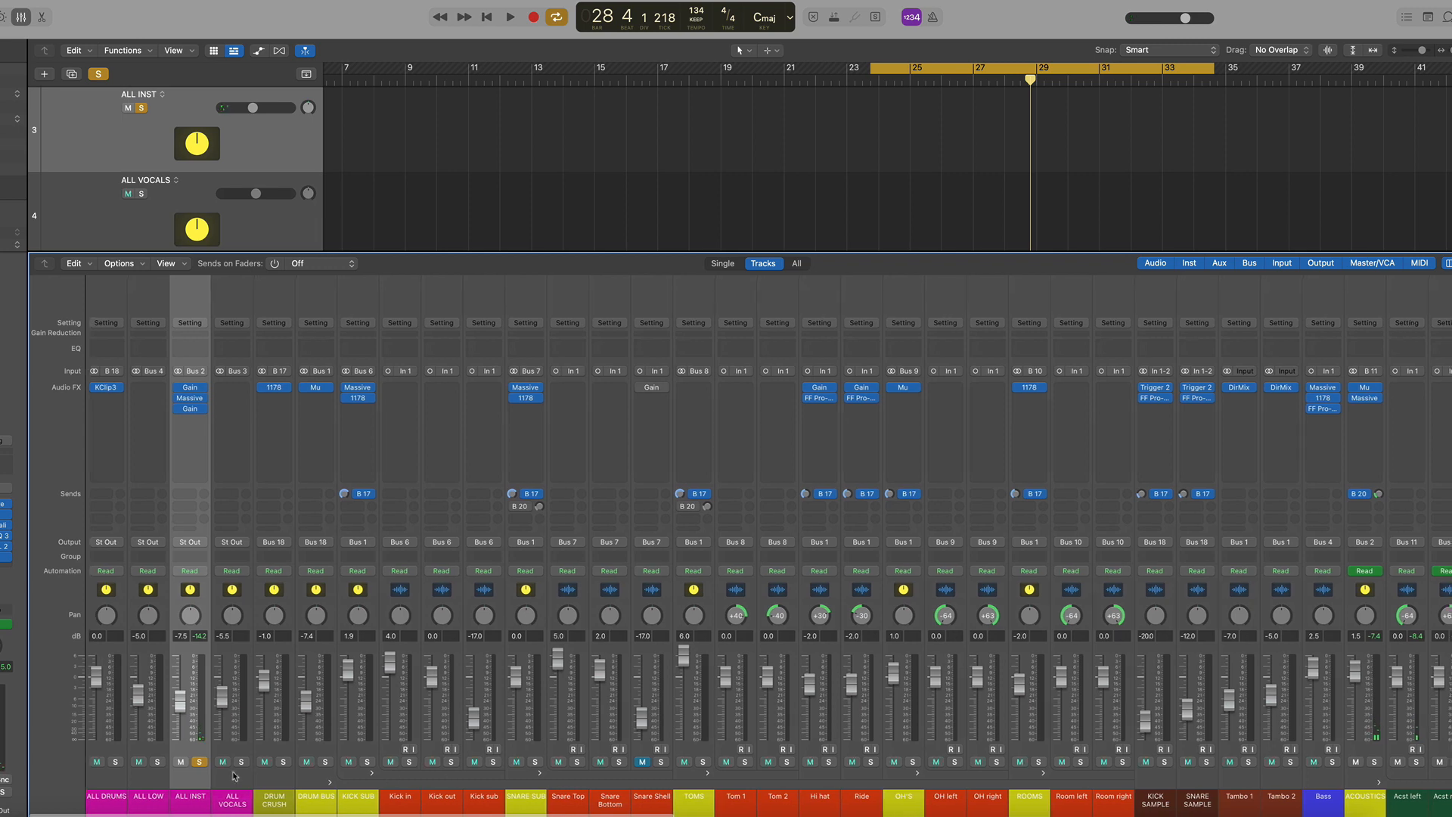
Unsolo the ALL INST channel and briefly play back the full mix, then stop
click(201, 762)
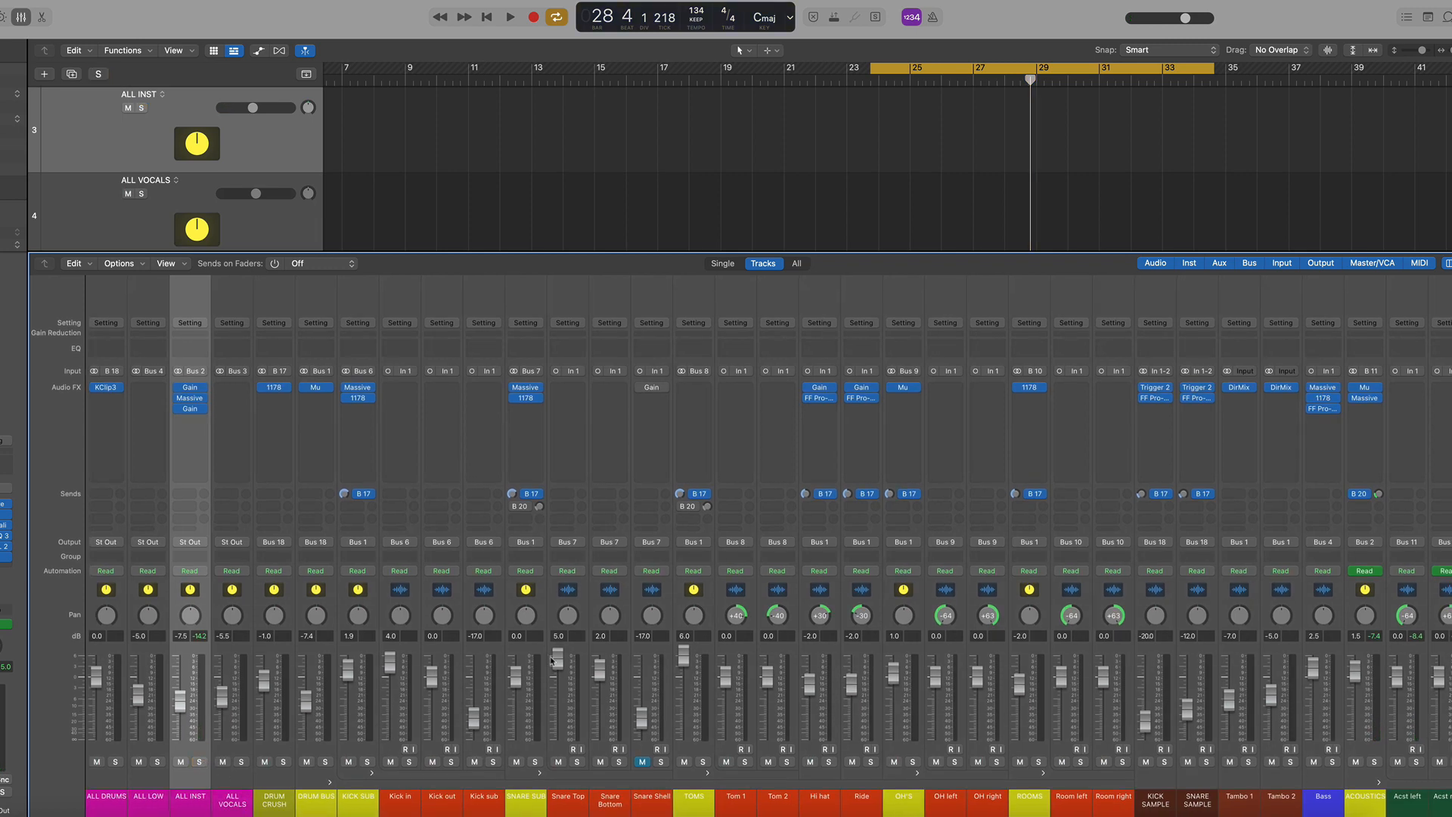
key(space)
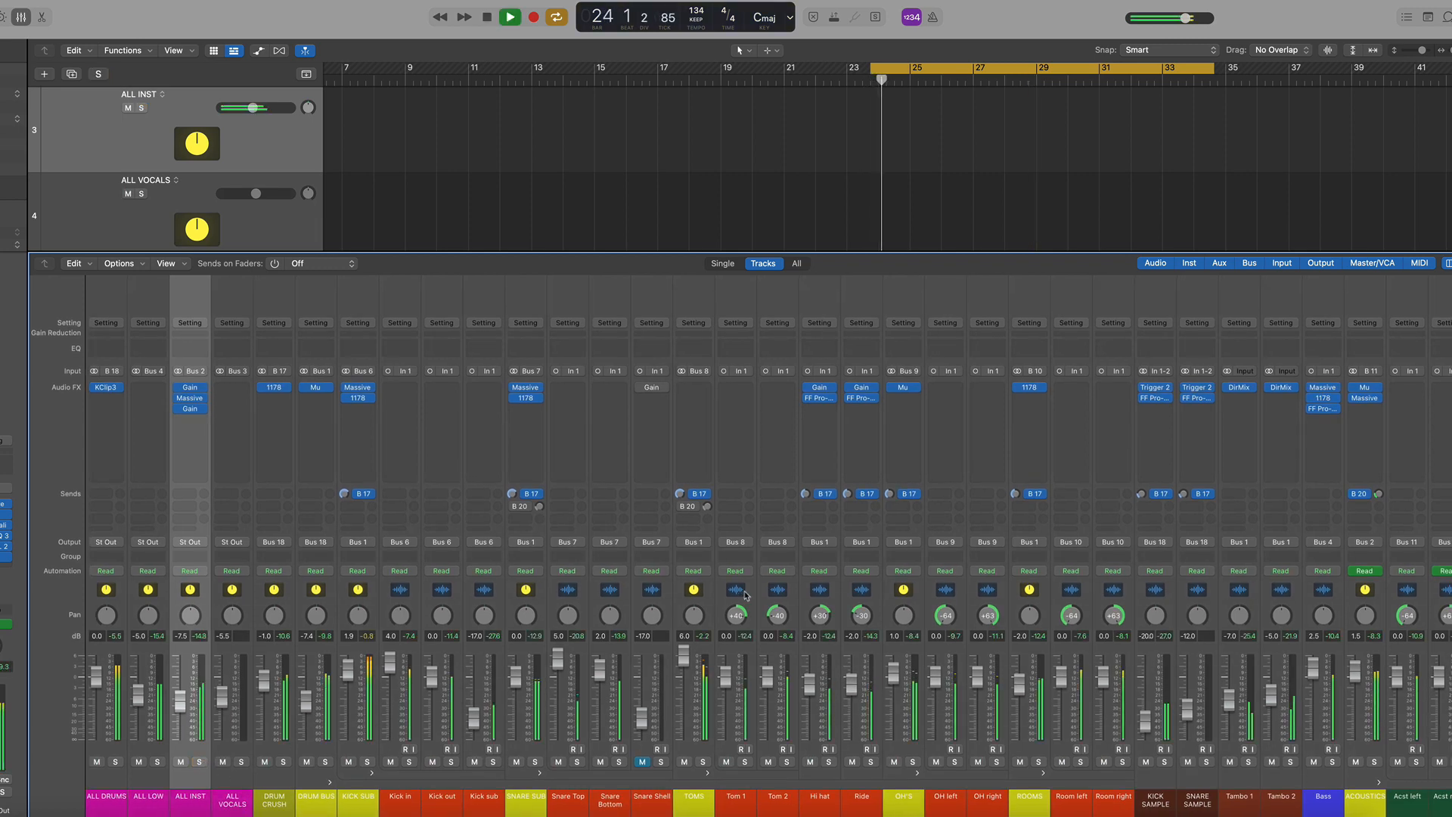
scroll(745, 595, right, 10)
scroll(745, 595, right, 1)
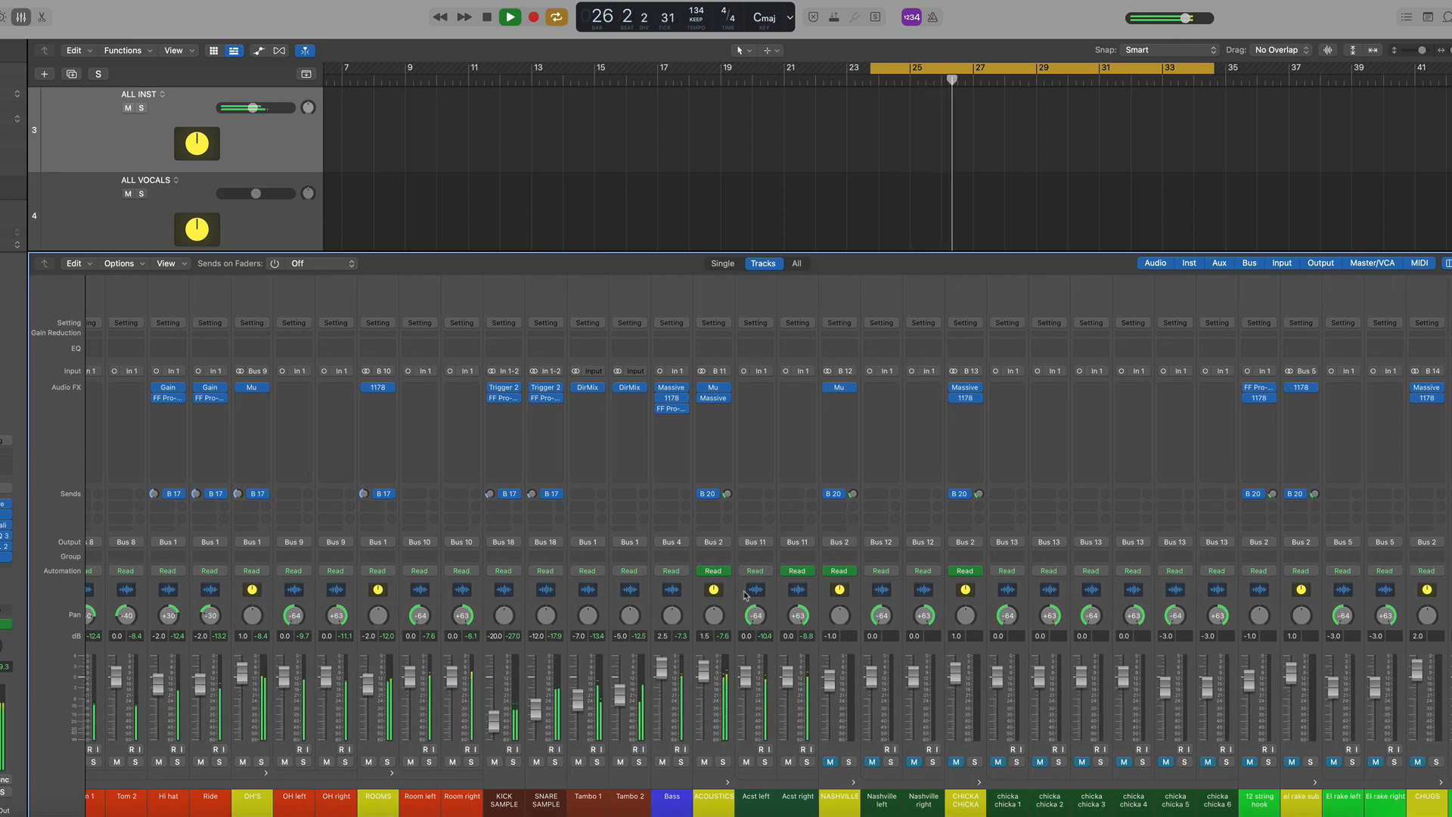
key(space)
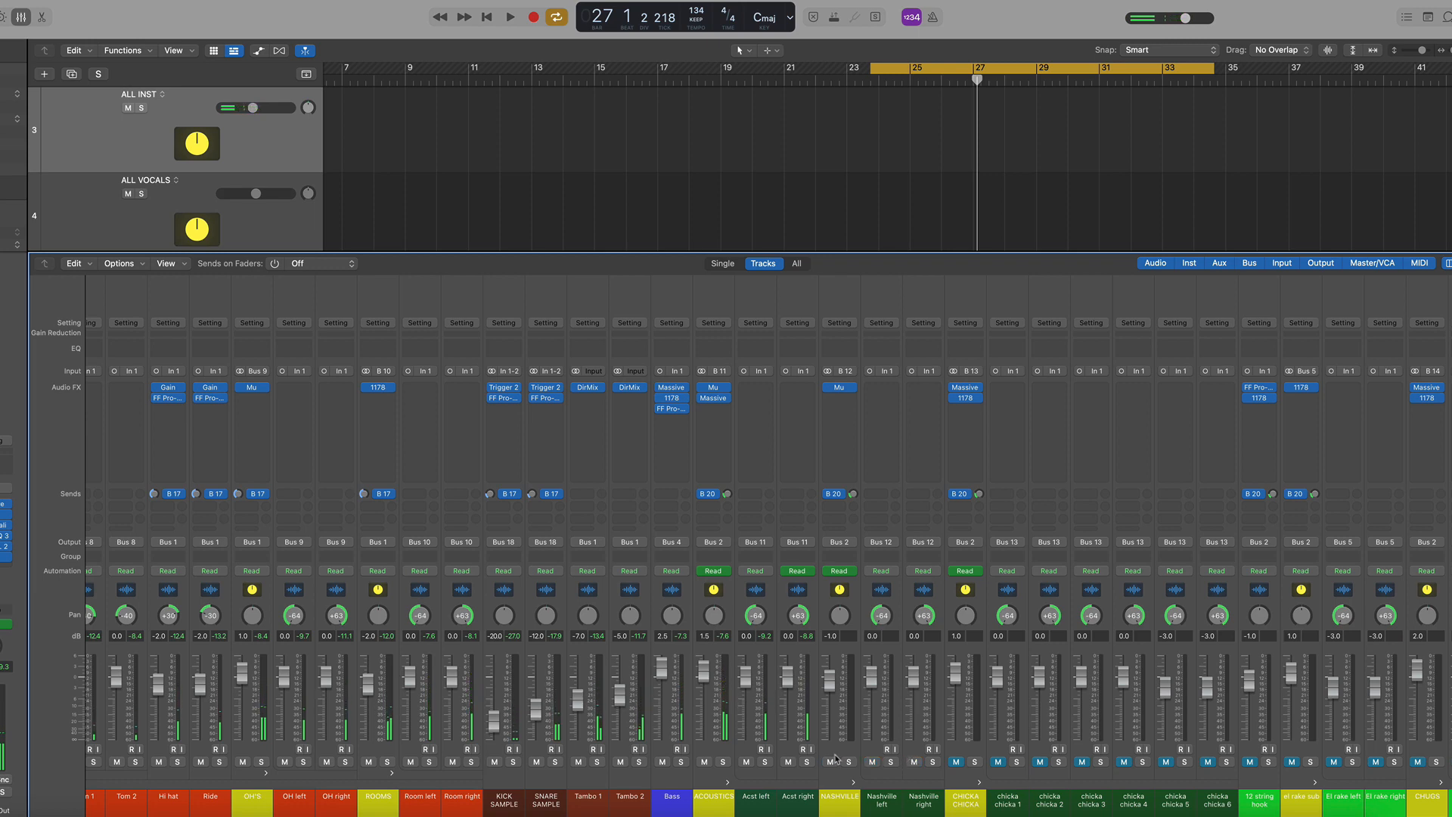
Solo the NASHVILLE channel, open its Mu compressor and start playback to audition it
click(849, 762)
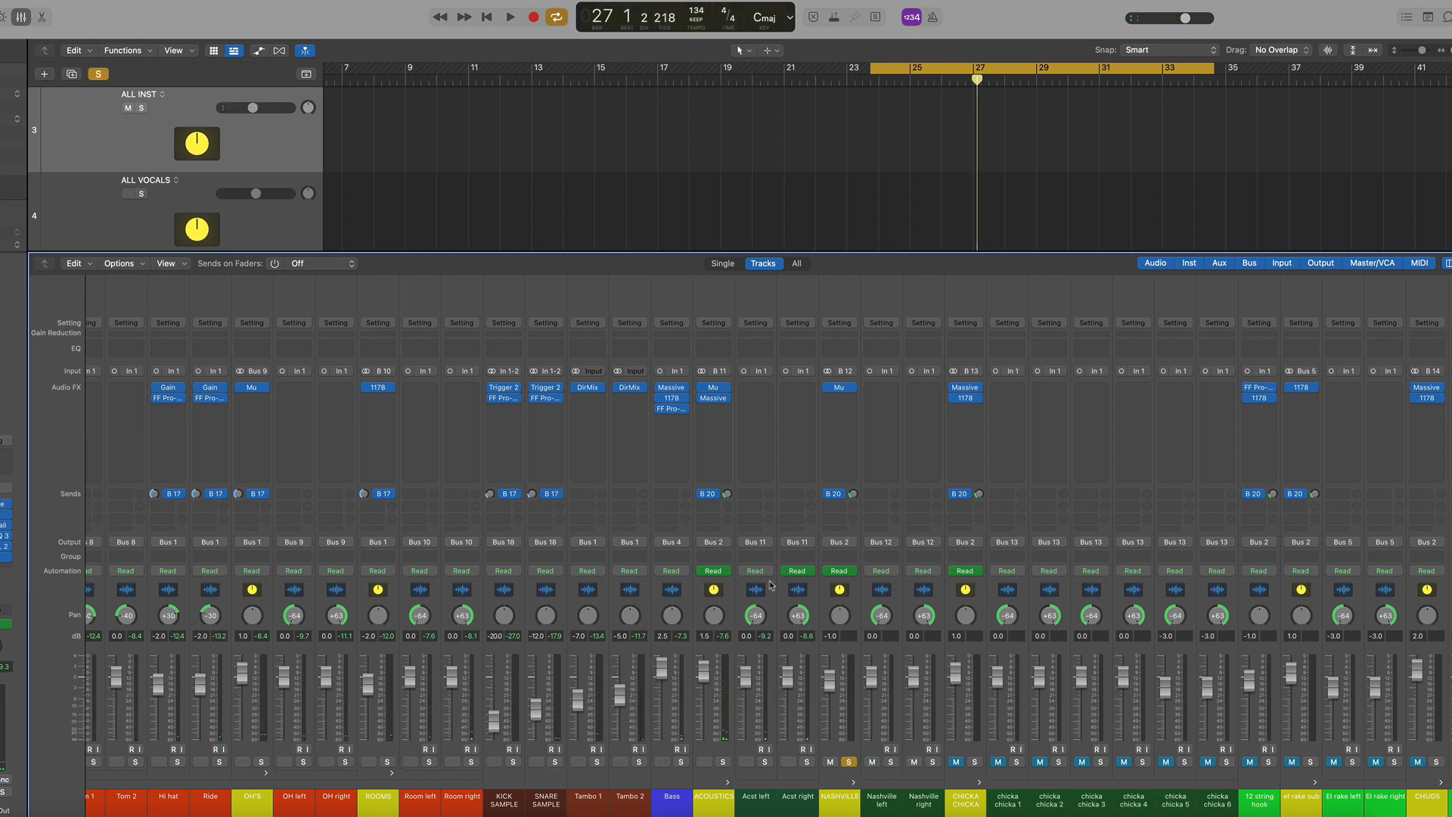
click(849, 591)
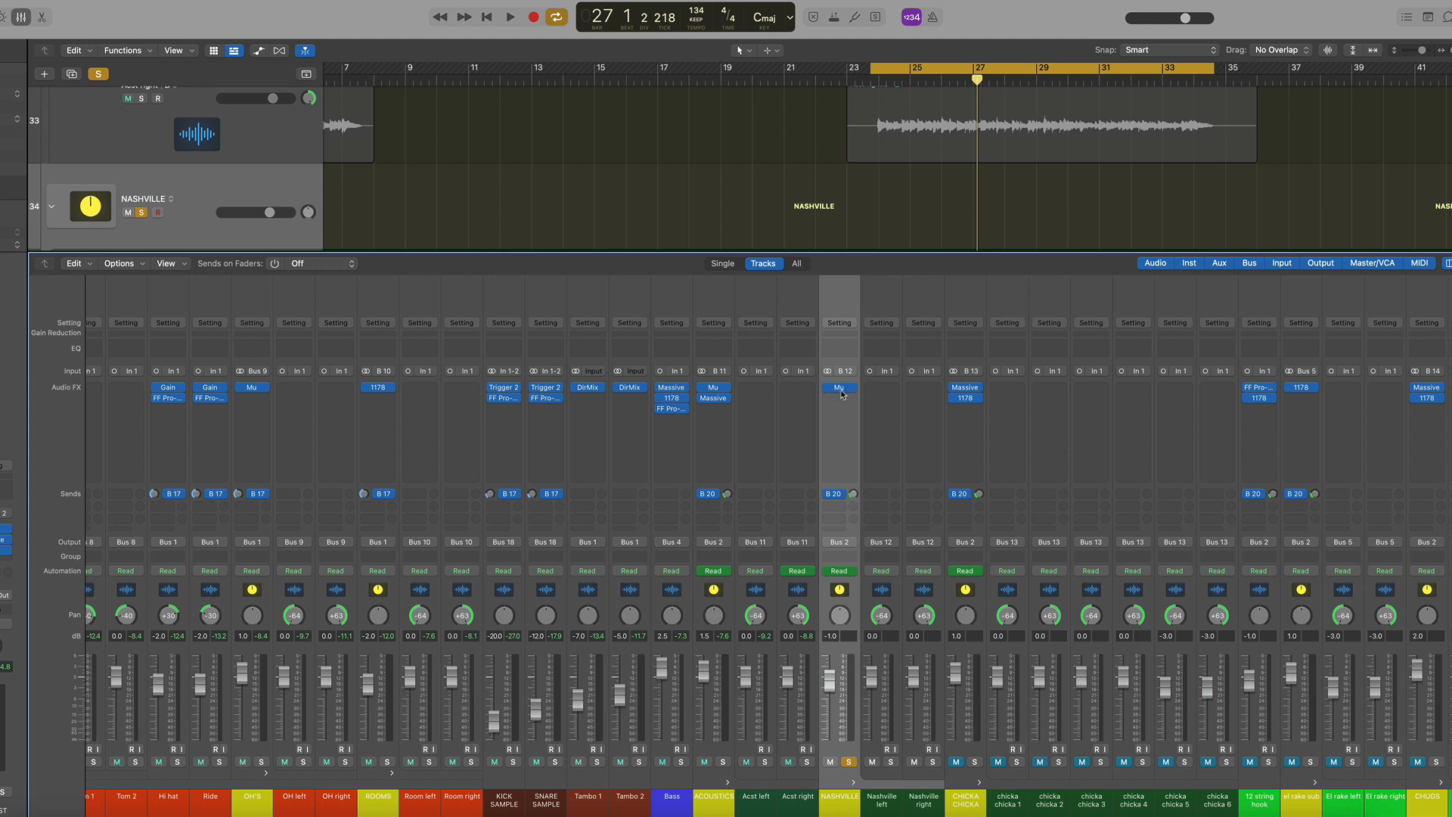
click(843, 392)
key(space)
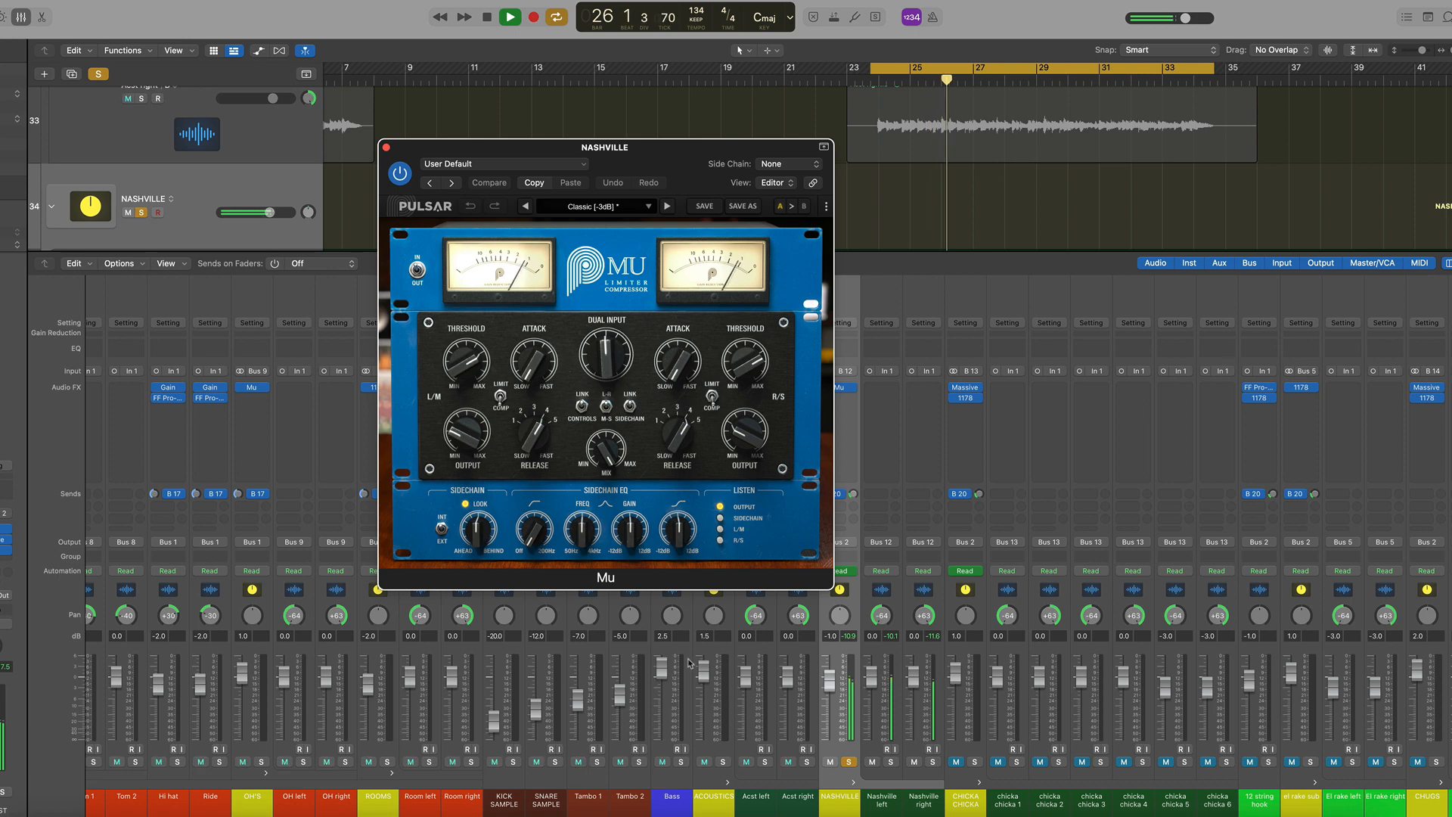
Solo the ACOUSTICS channel alongside NASHVILLE during playback, then close the Mu window and stop
click(723, 763)
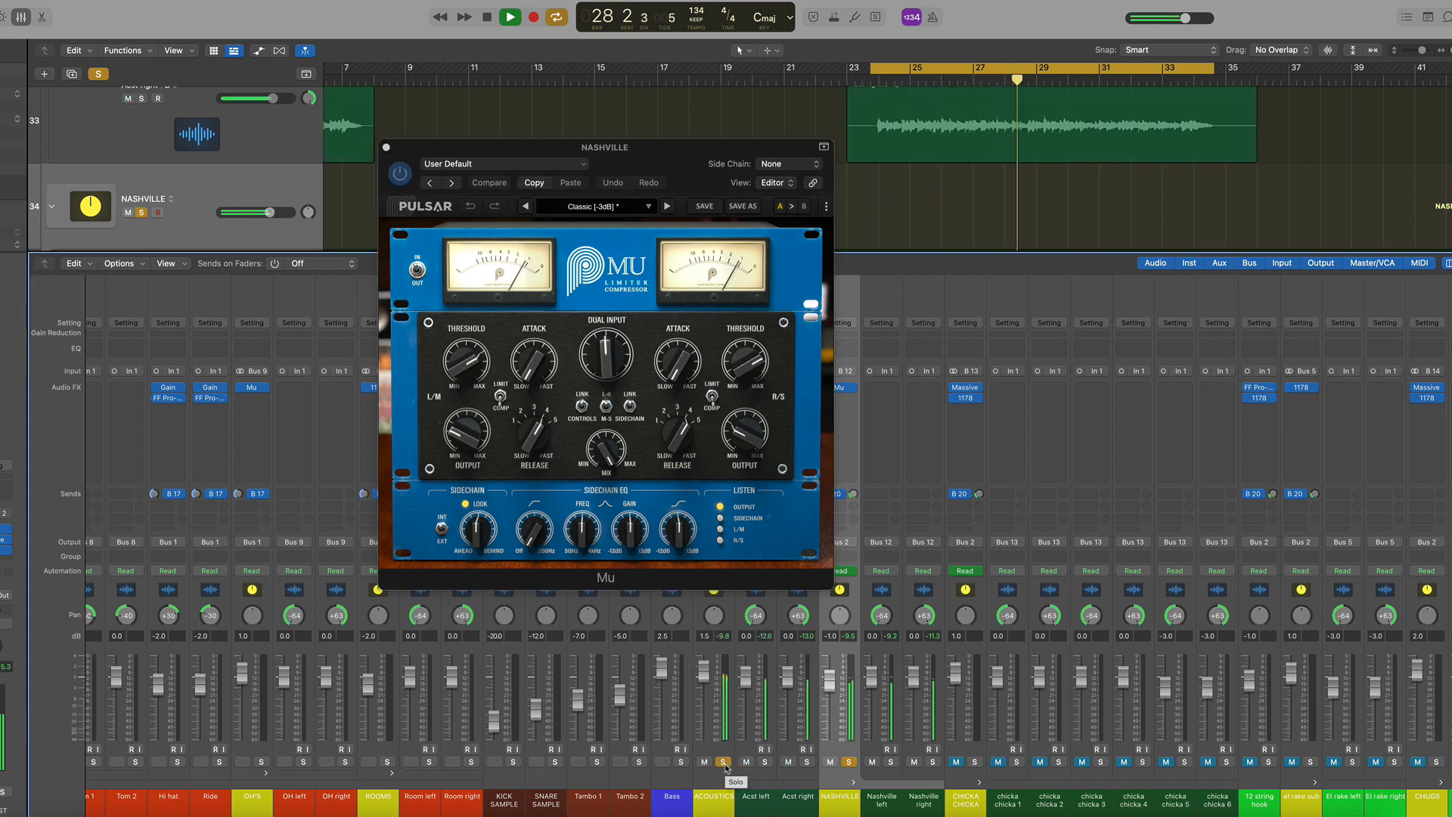
click(387, 149)
click(387, 149)
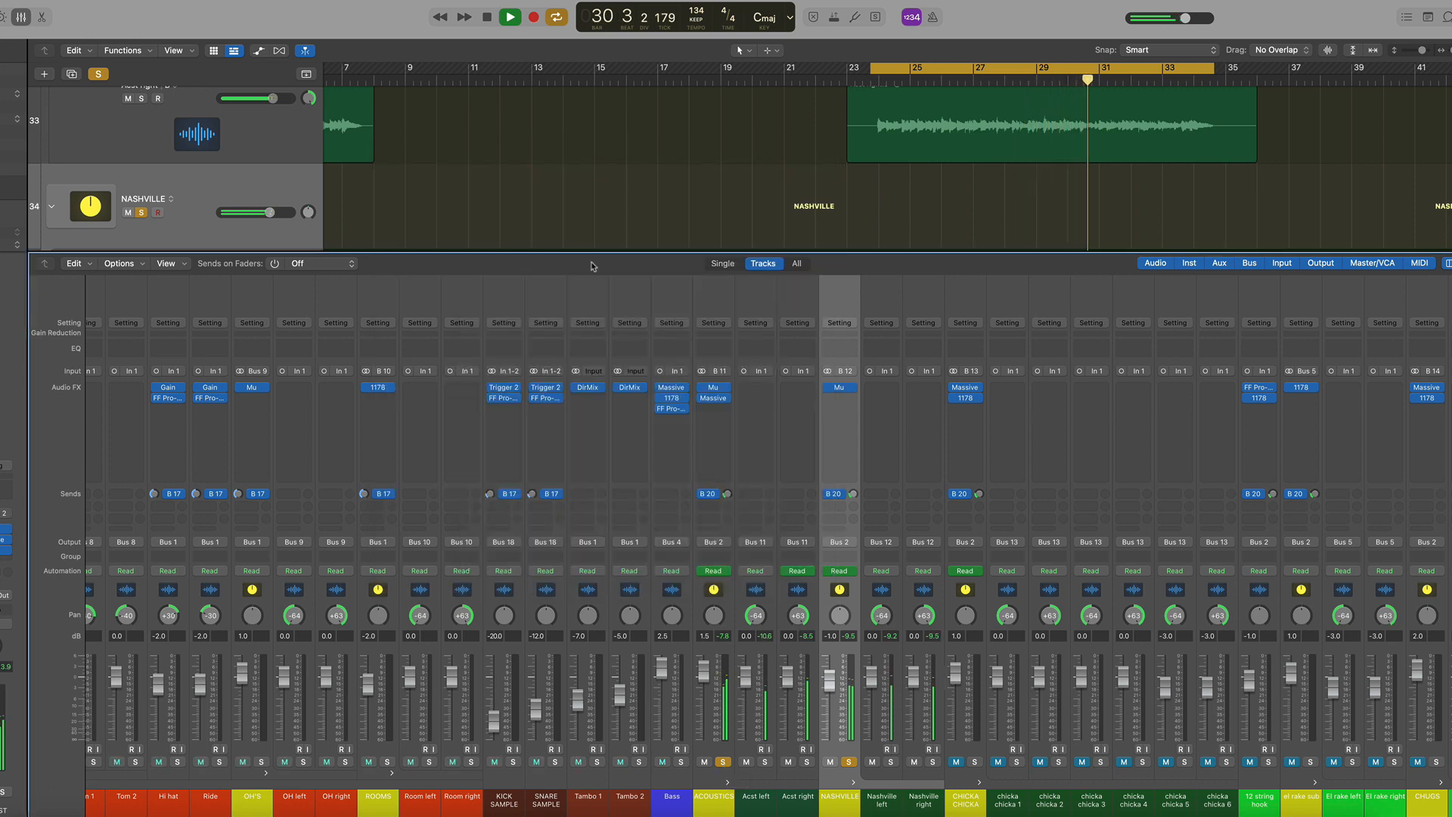
key(space)
Open the ALL INST Massive EQ, play back and toggle its power switch to compare, then close it
scroll(423, 454, left, 10)
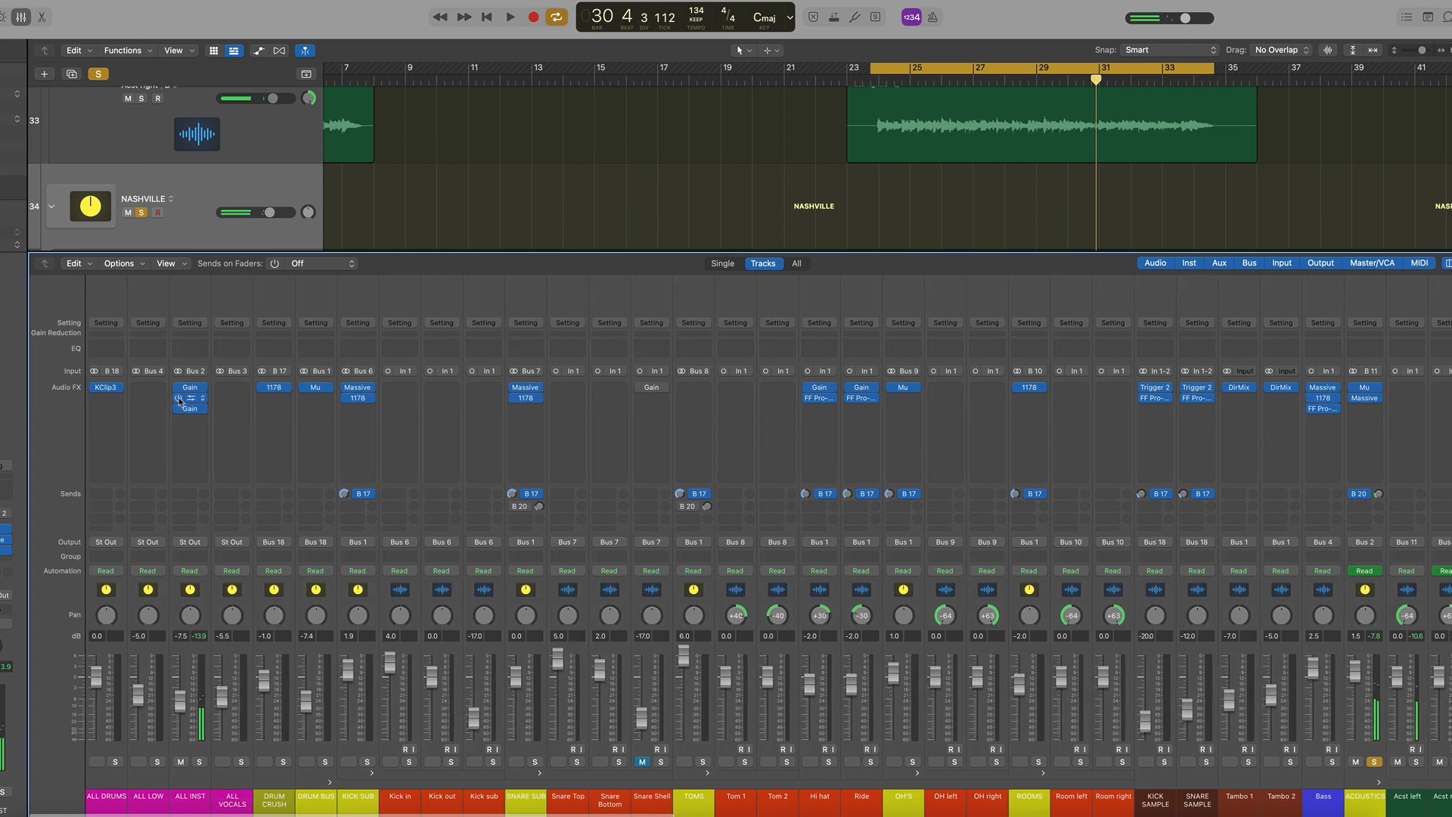
click(202, 397)
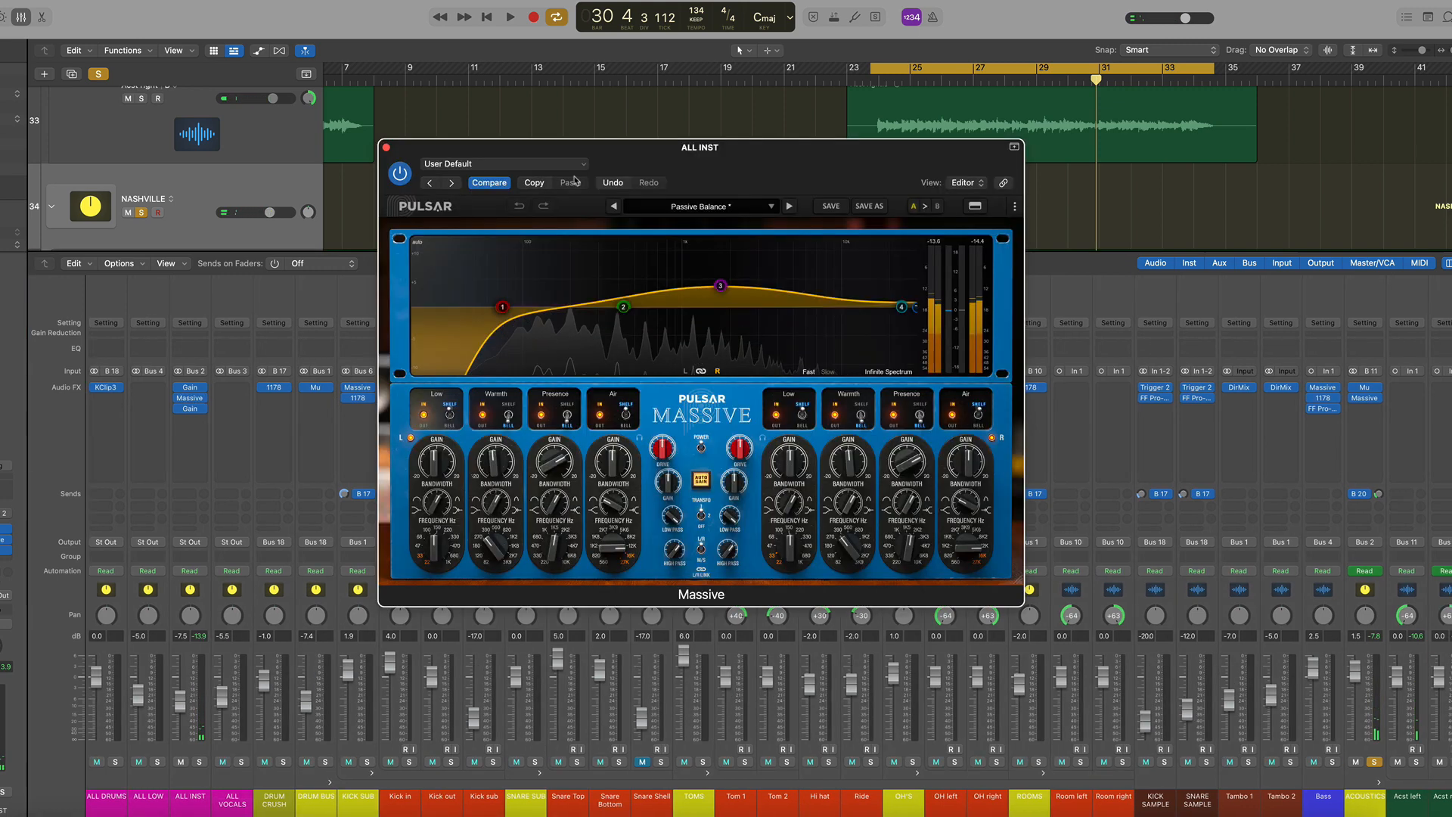
key(space)
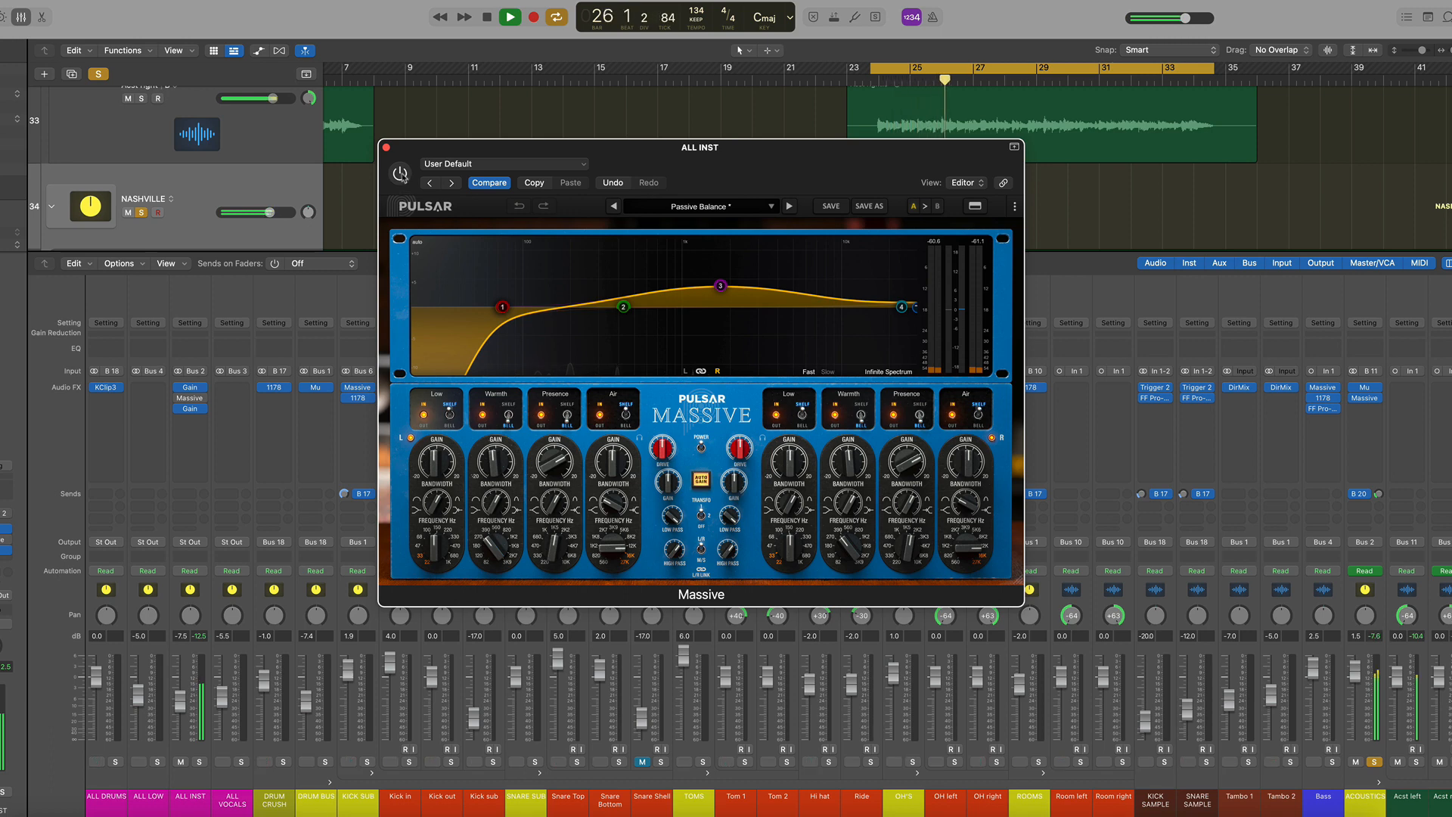
click(400, 174)
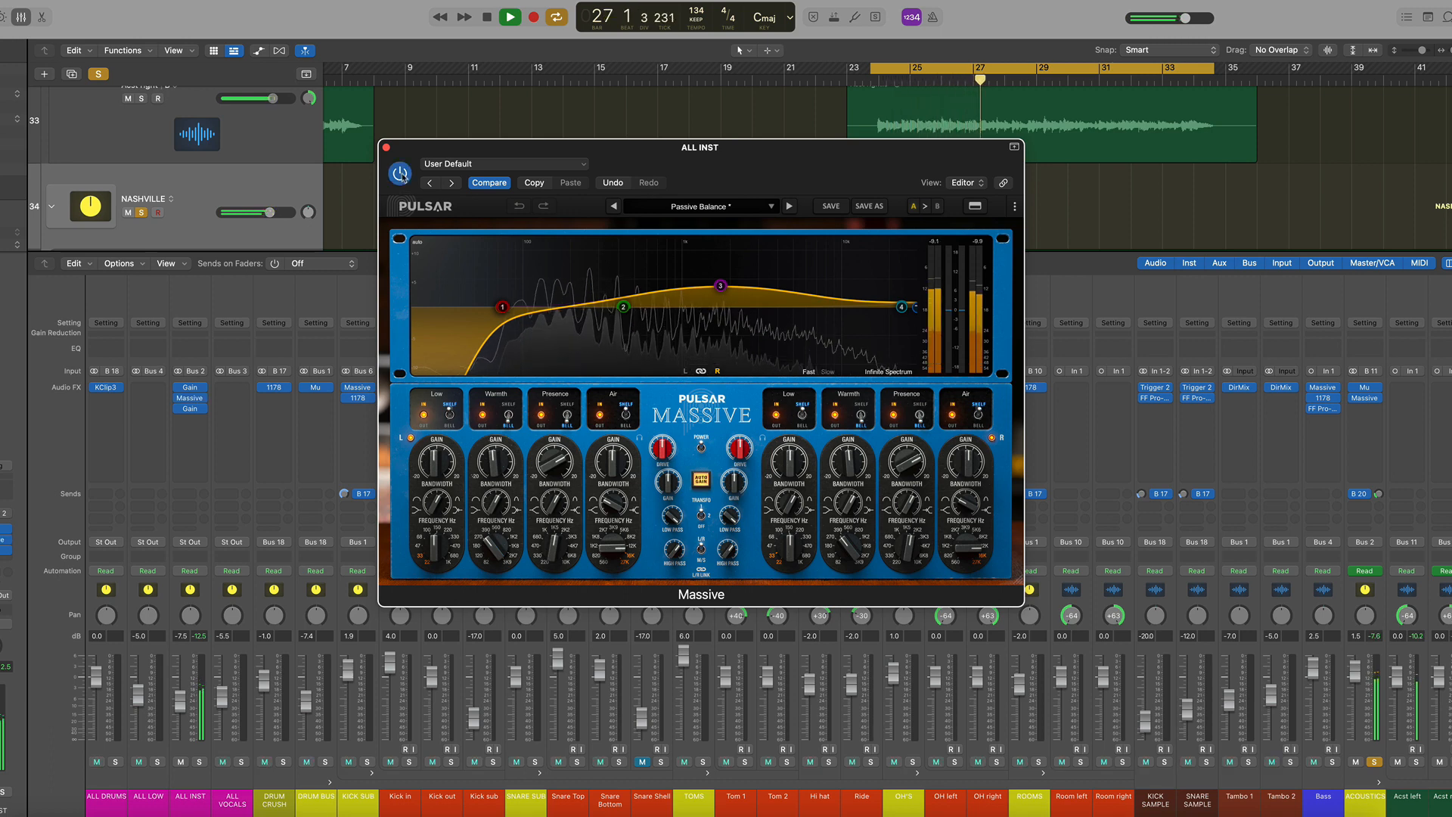
click(386, 149)
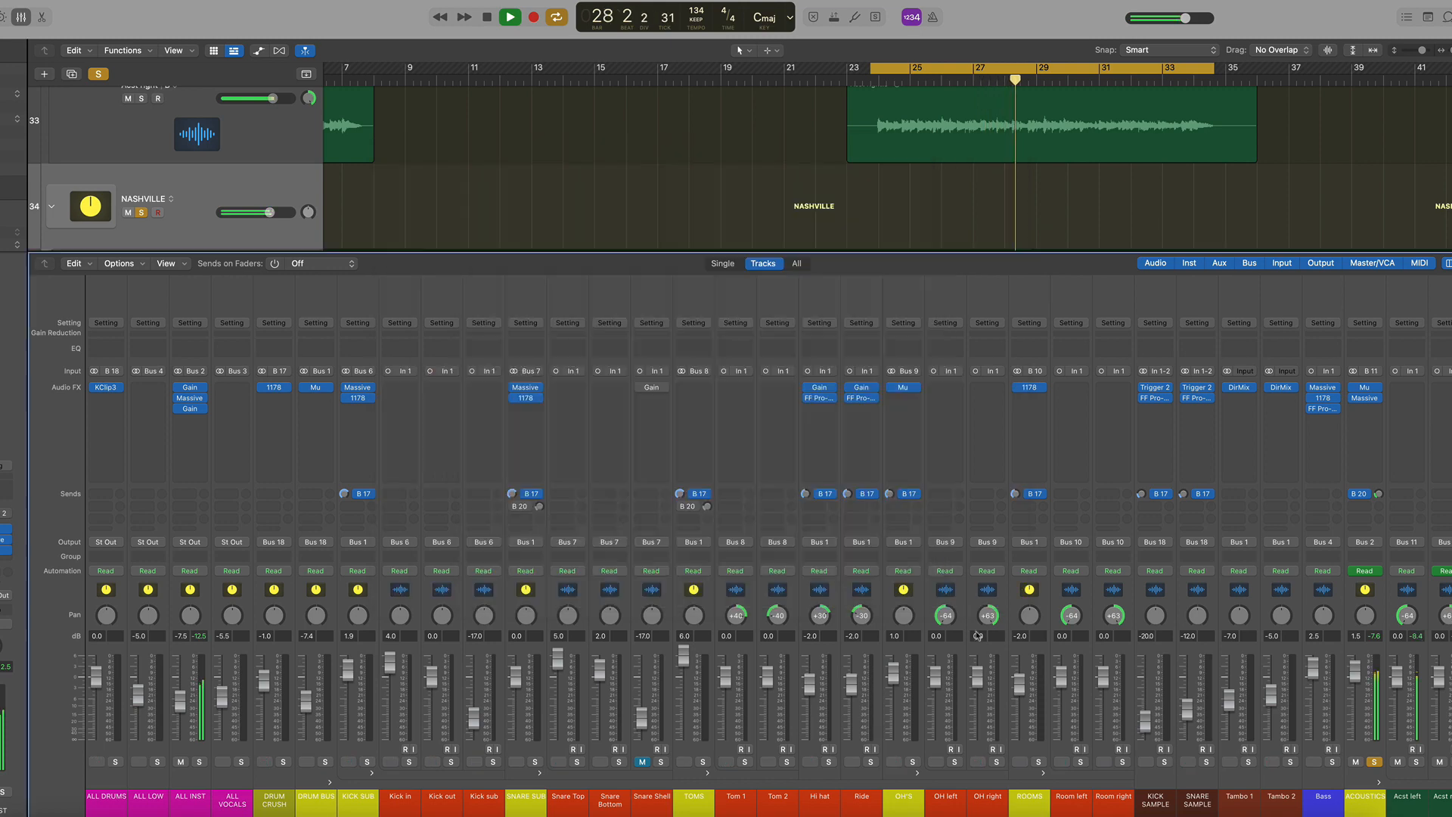
Stop playback and unsolo the ACOUSTICS and NASHVILLE channels
scroll(347, 753, right, 15)
key(space)
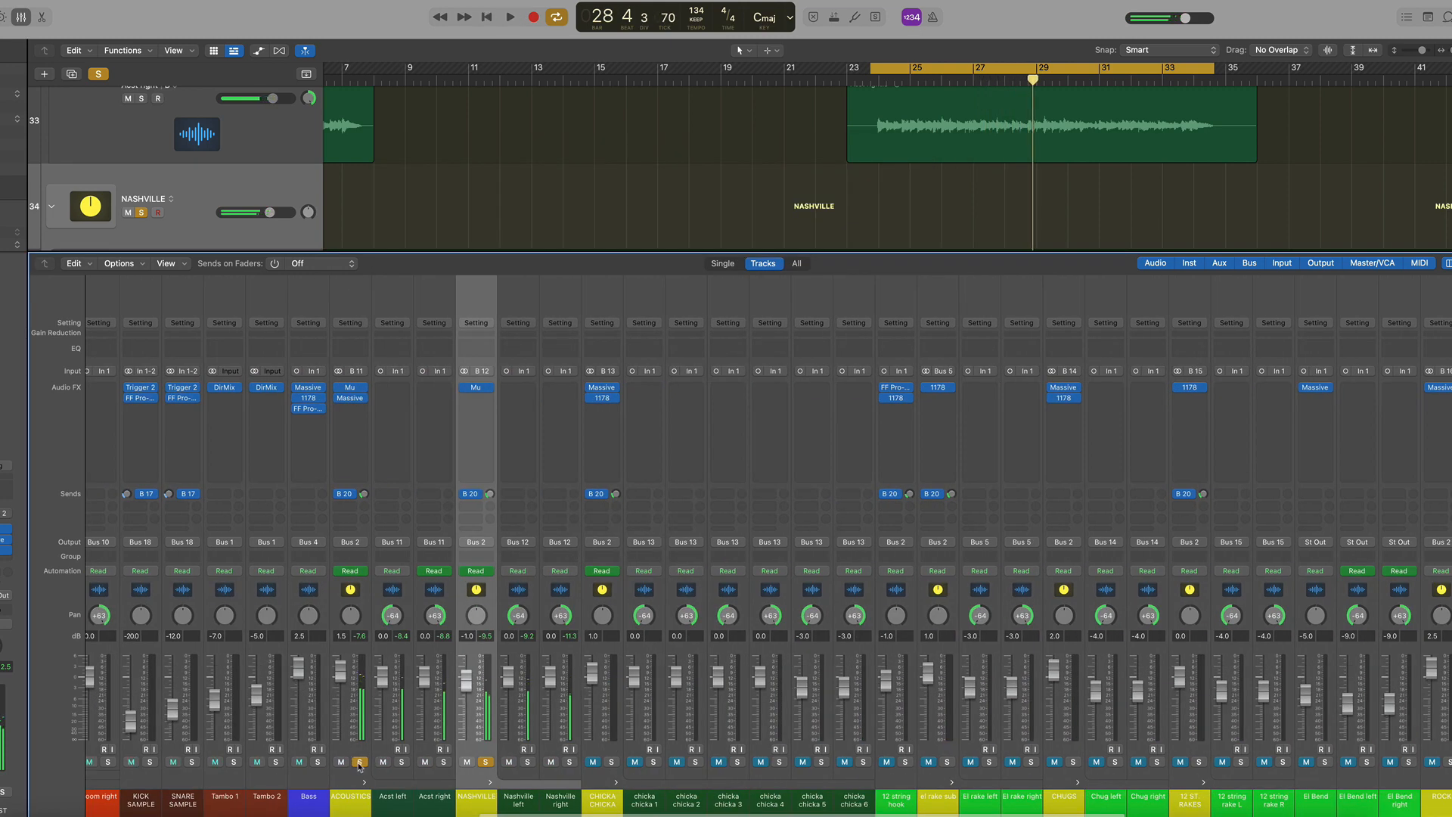
click(359, 762)
click(485, 762)
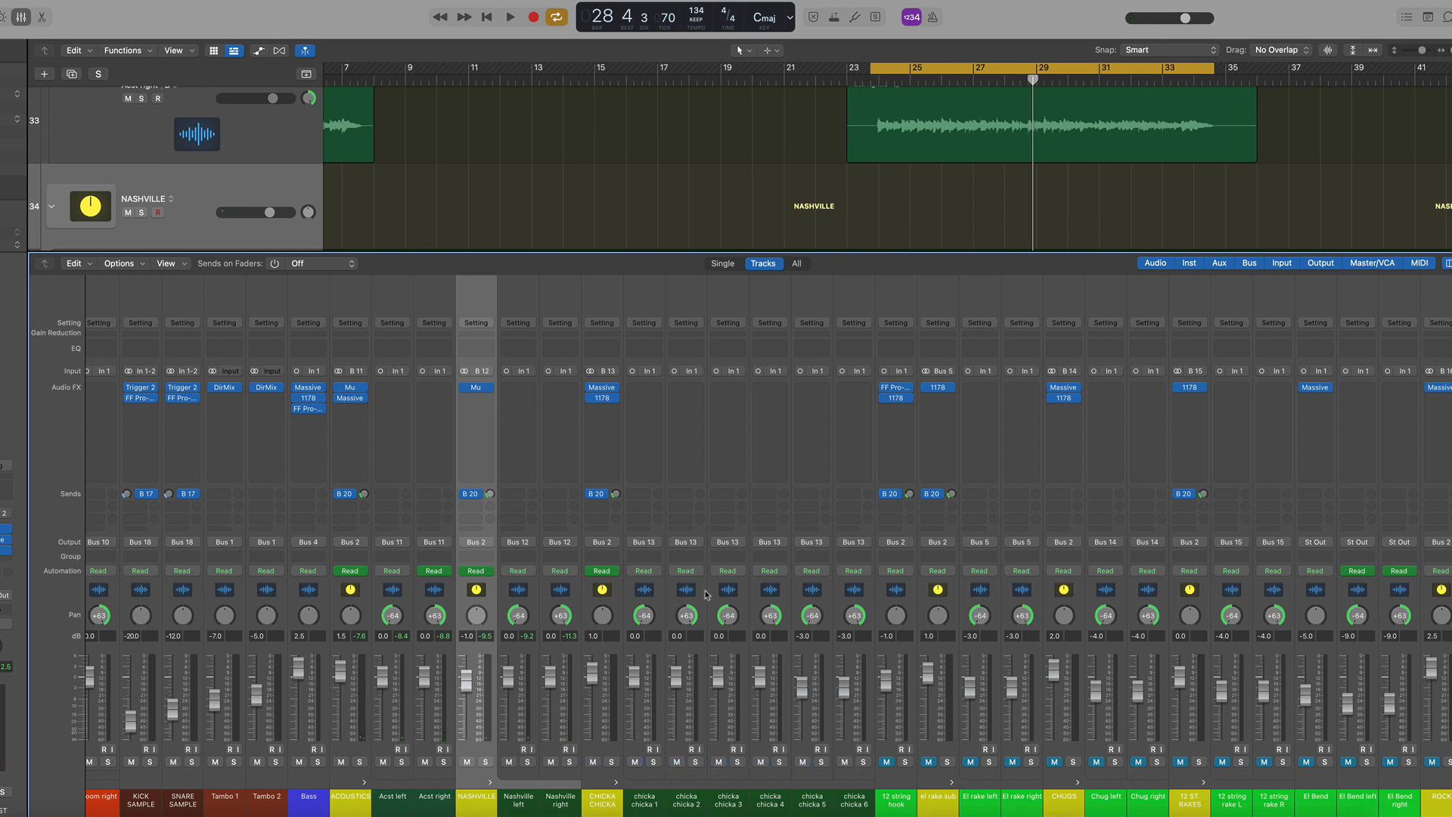
Select the chicka chicka 1 channel, briefly play, hide the mixer and solo the CHICKA CHICKA track
click(652, 589)
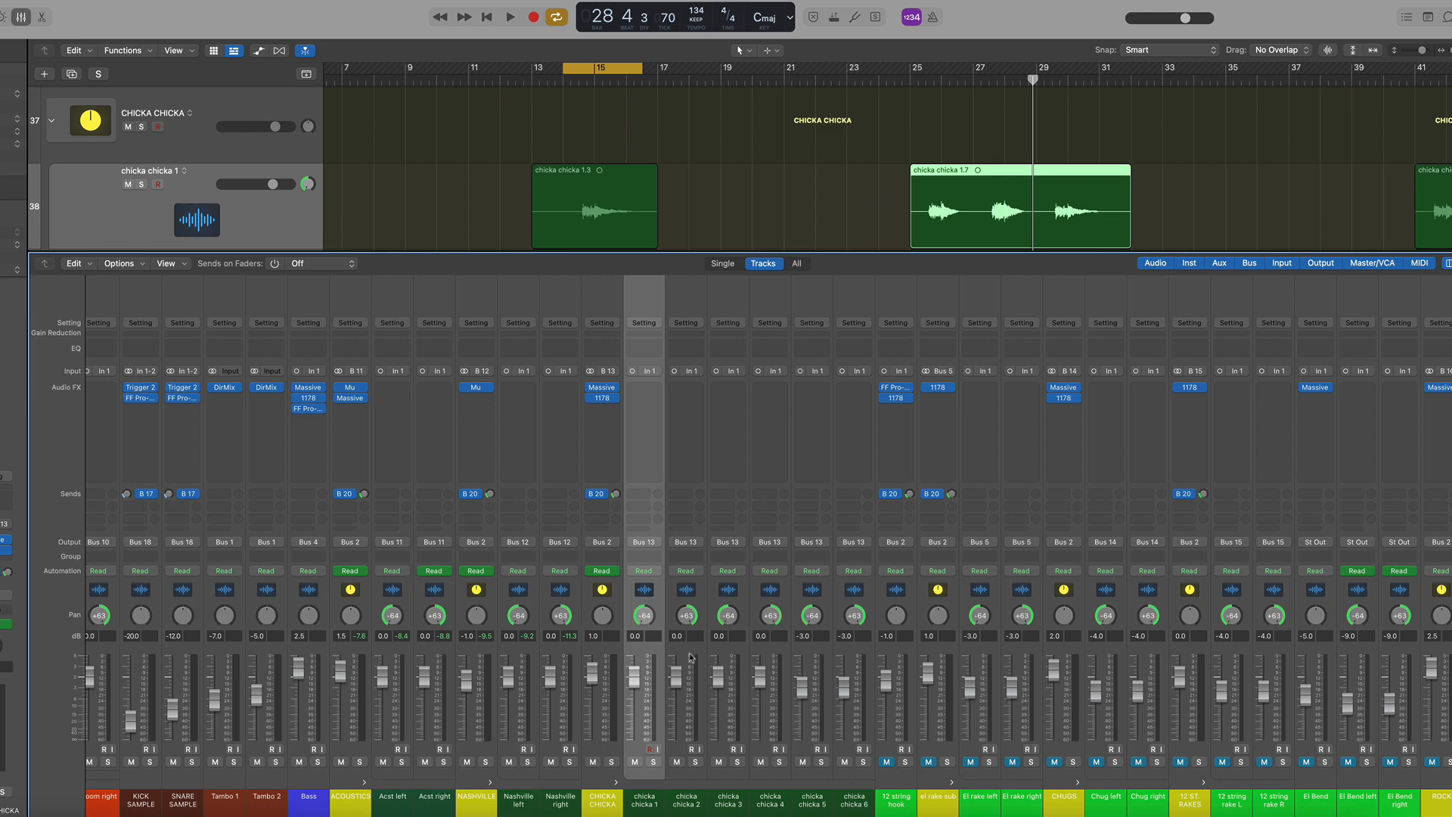
key(space)
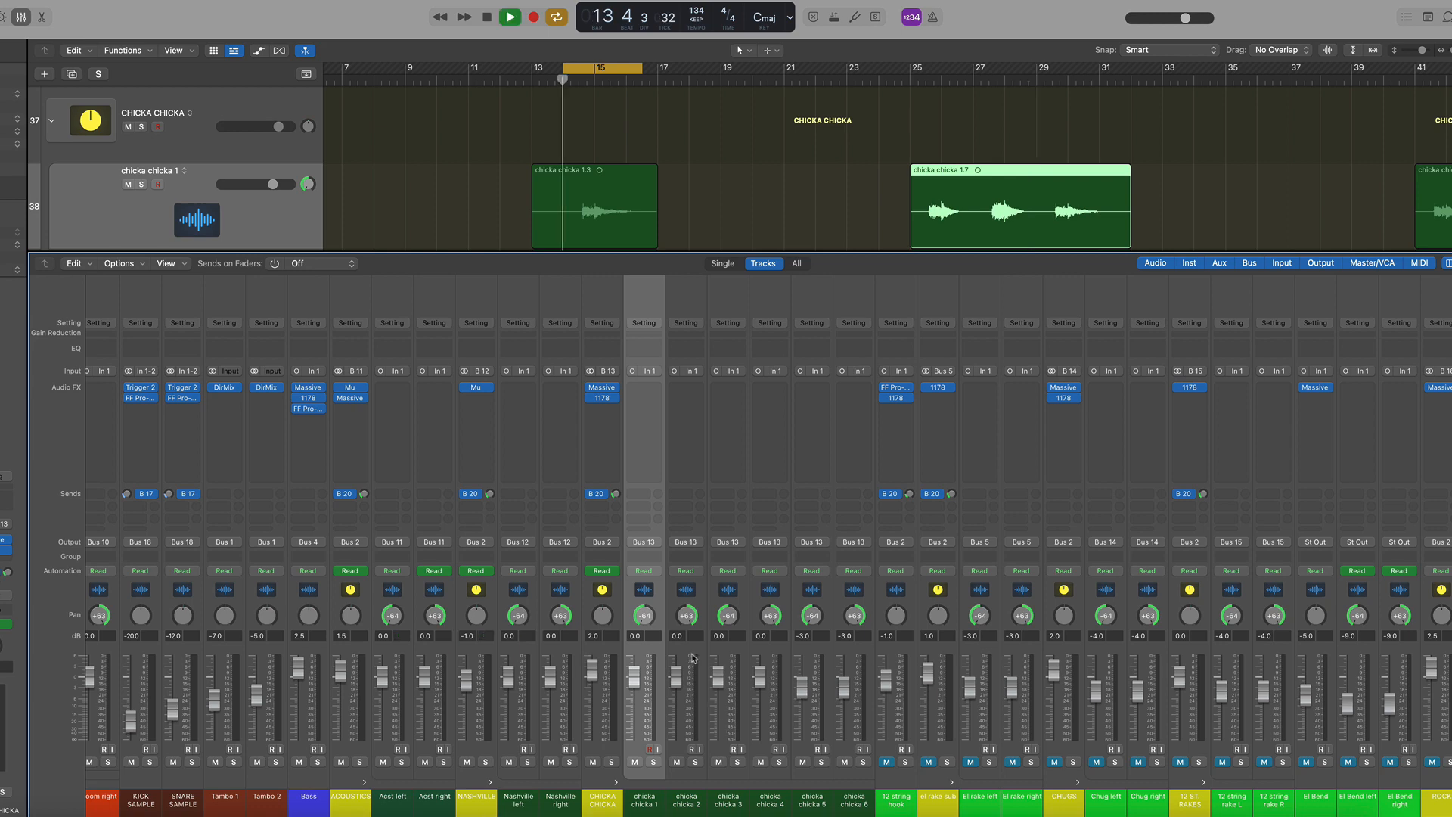
key(x)
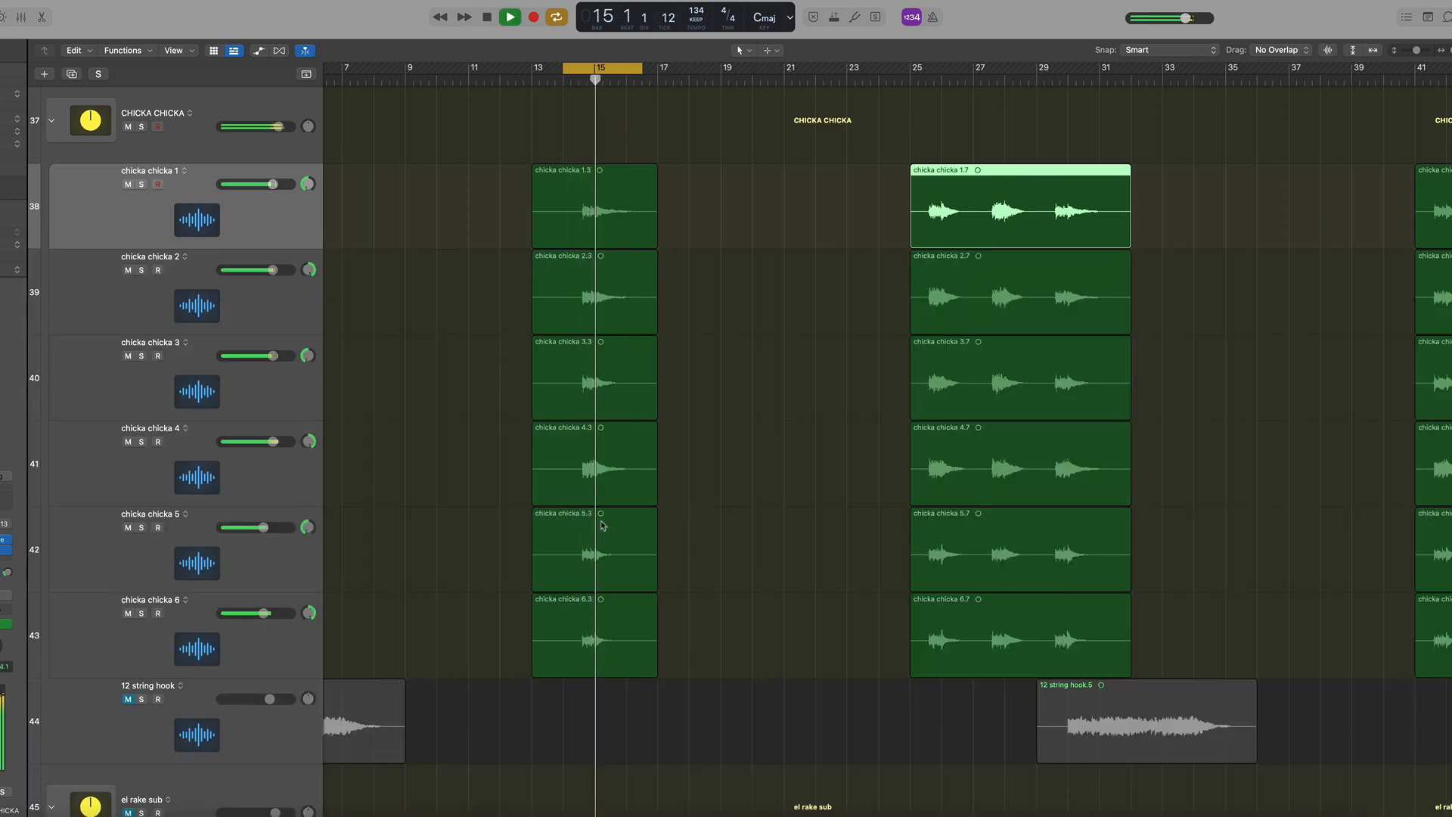
key(space)
key(s)
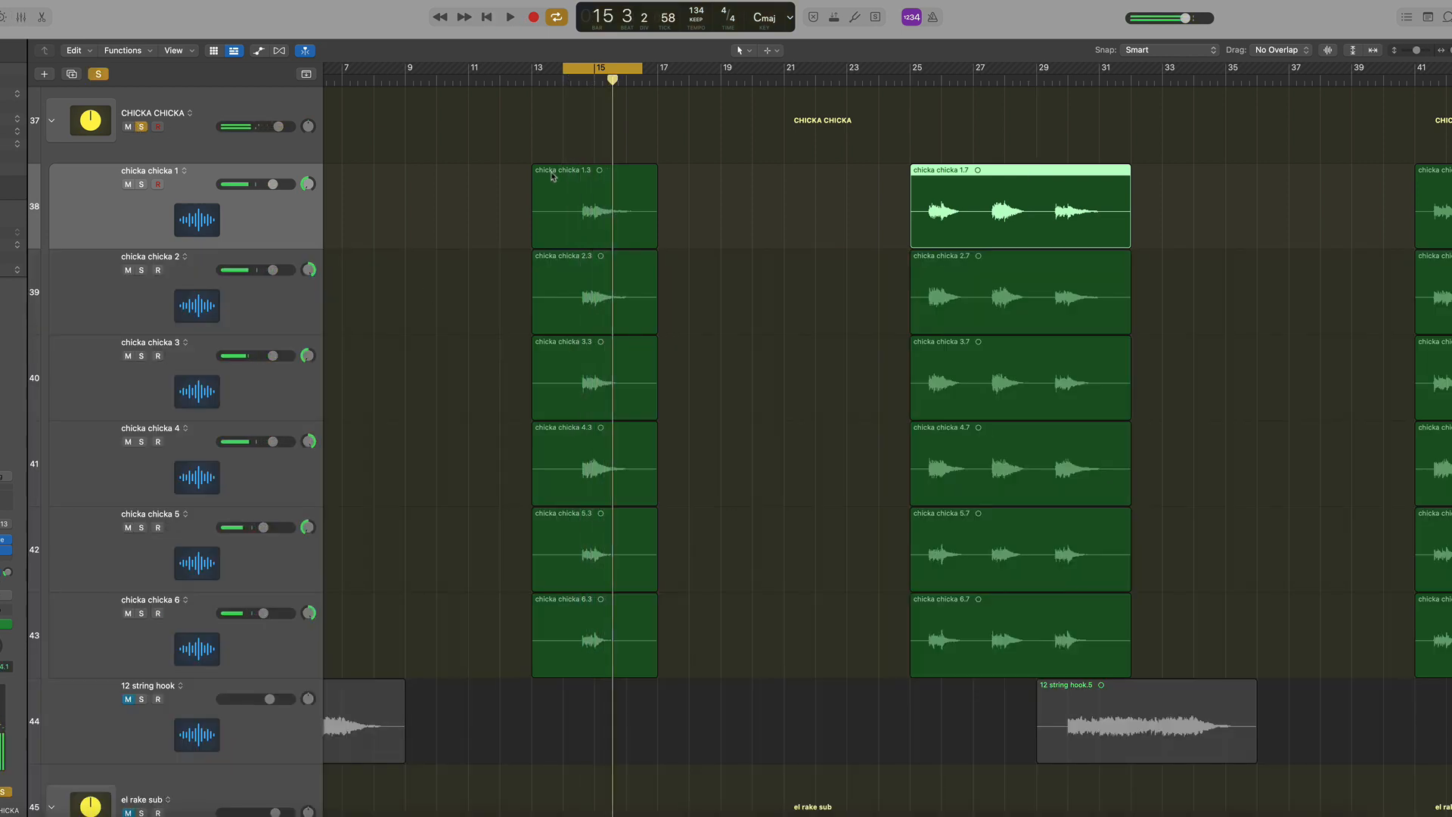
Select the chicka chicka 1.3 region and zoom in to inspect the chicka chicka tracks' waveforms
click(675, 189)
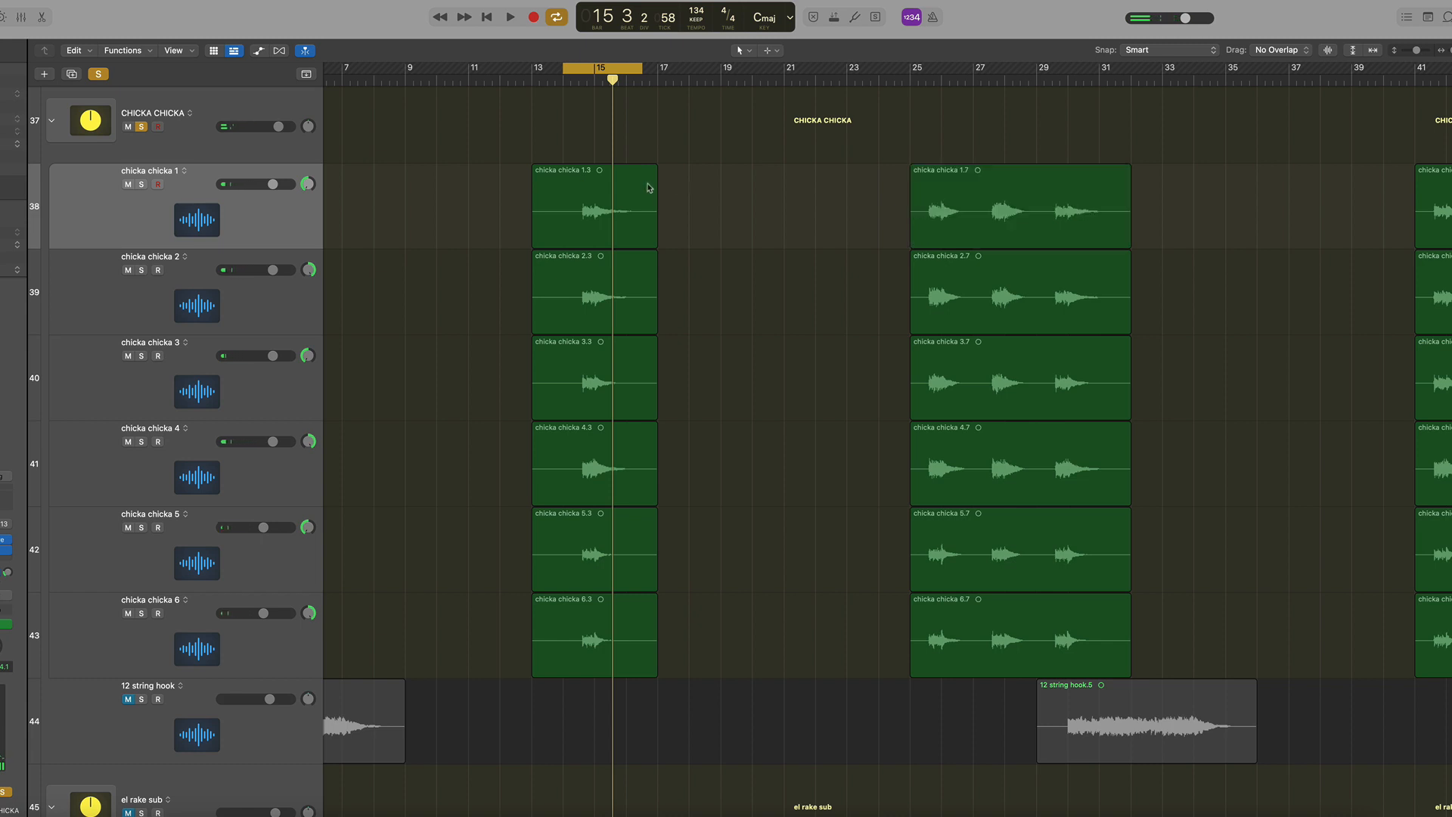
click(648, 187)
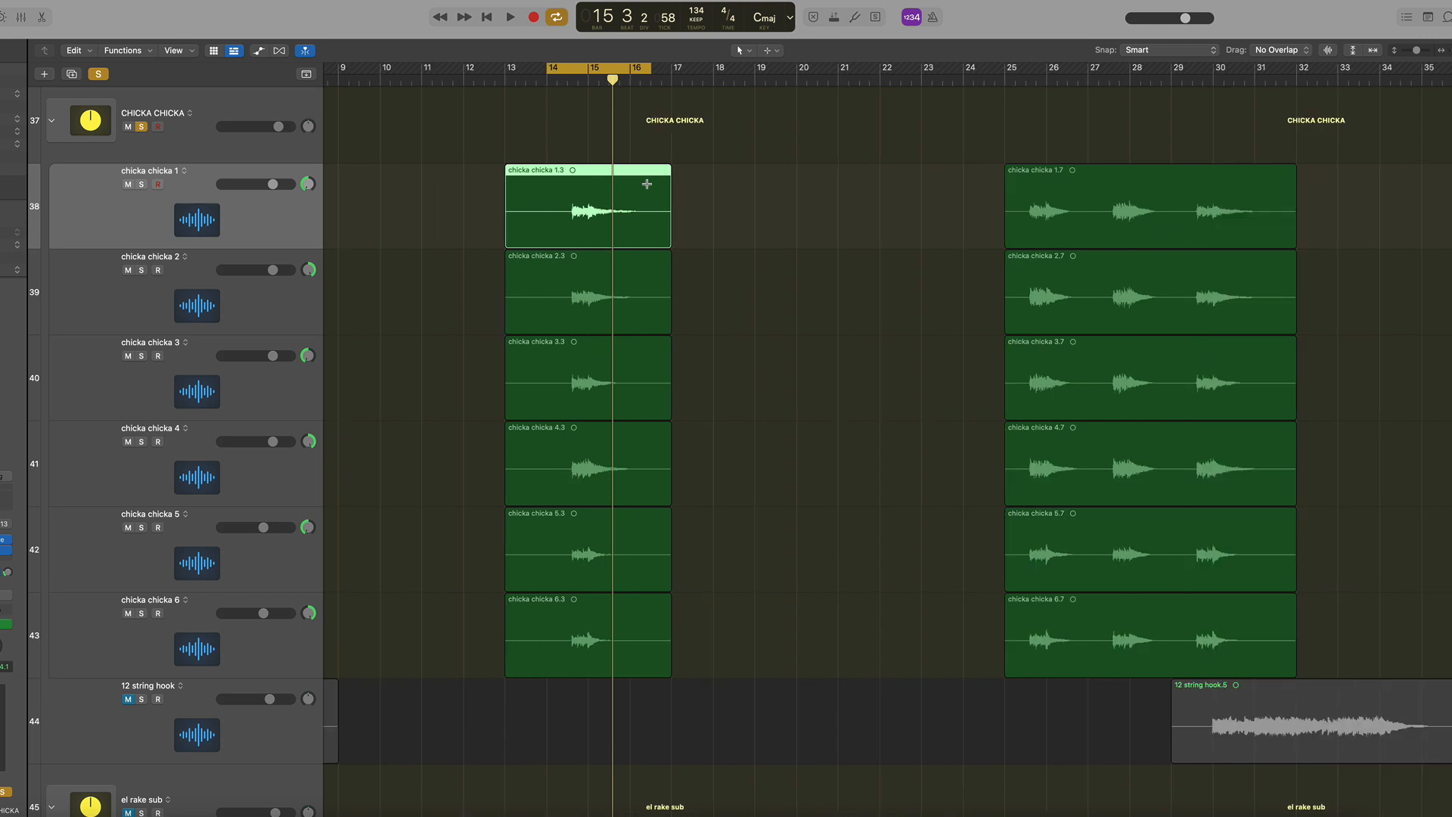
key(super+Right)
key(super+Right)
key(super+Right)
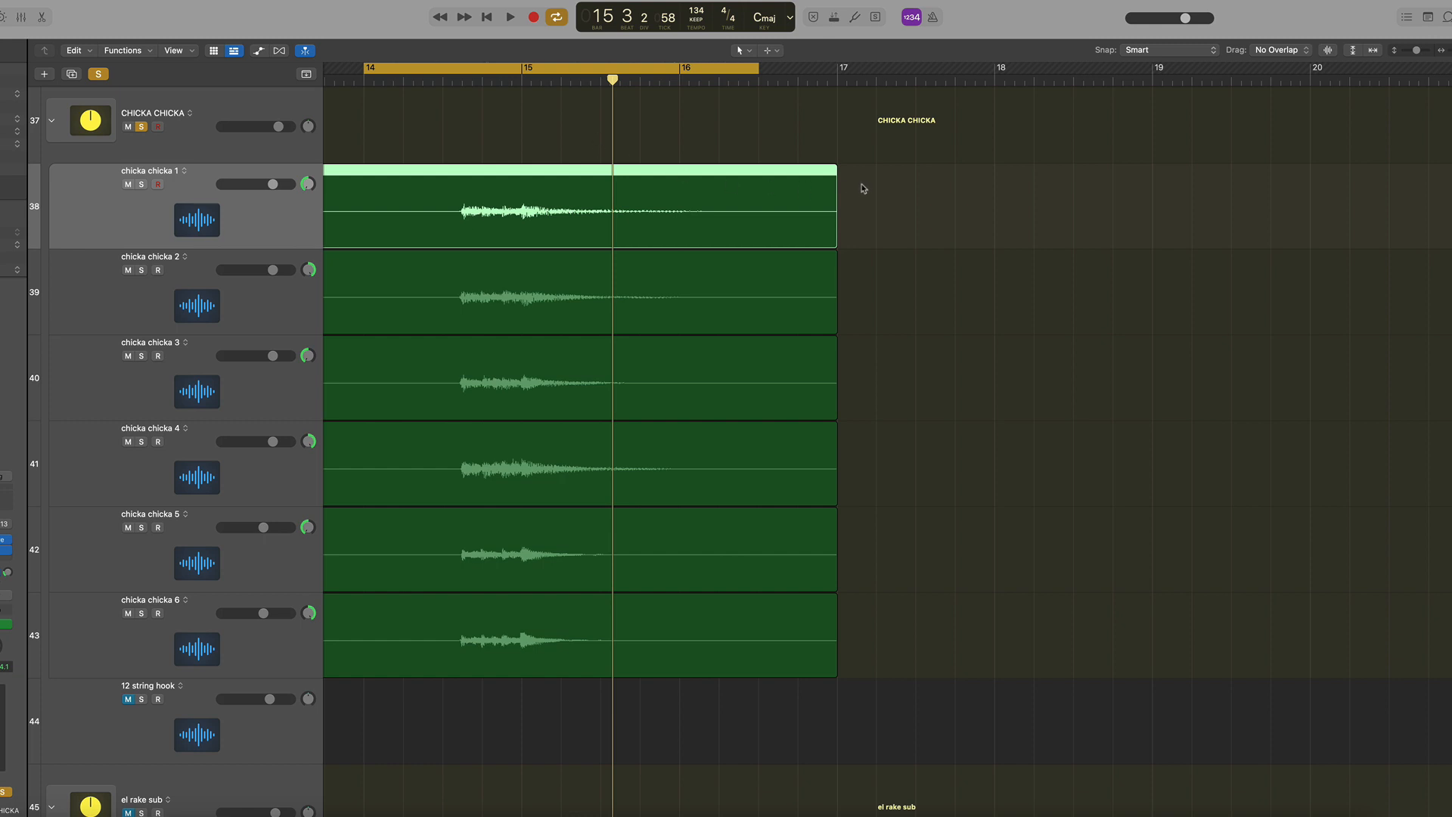
scroll(863, 188, left, 2)
key(super+Down)
key(super+Down)
key(super+Down)
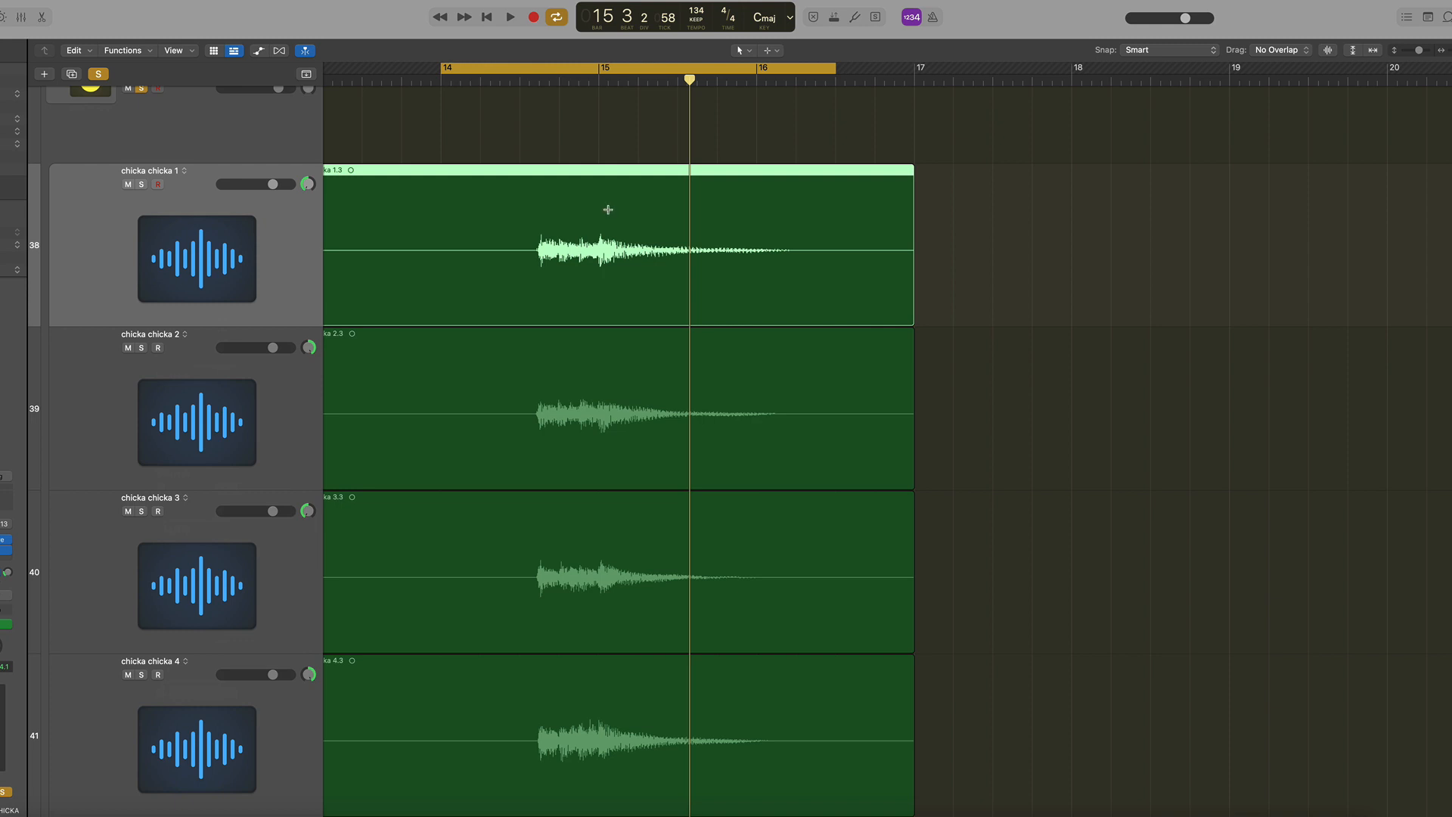
key(super+Down)
key(super+Down)
key(super+Right)
key(super+Right)
key(super+Right)
scroll(623, 233, left, 8)
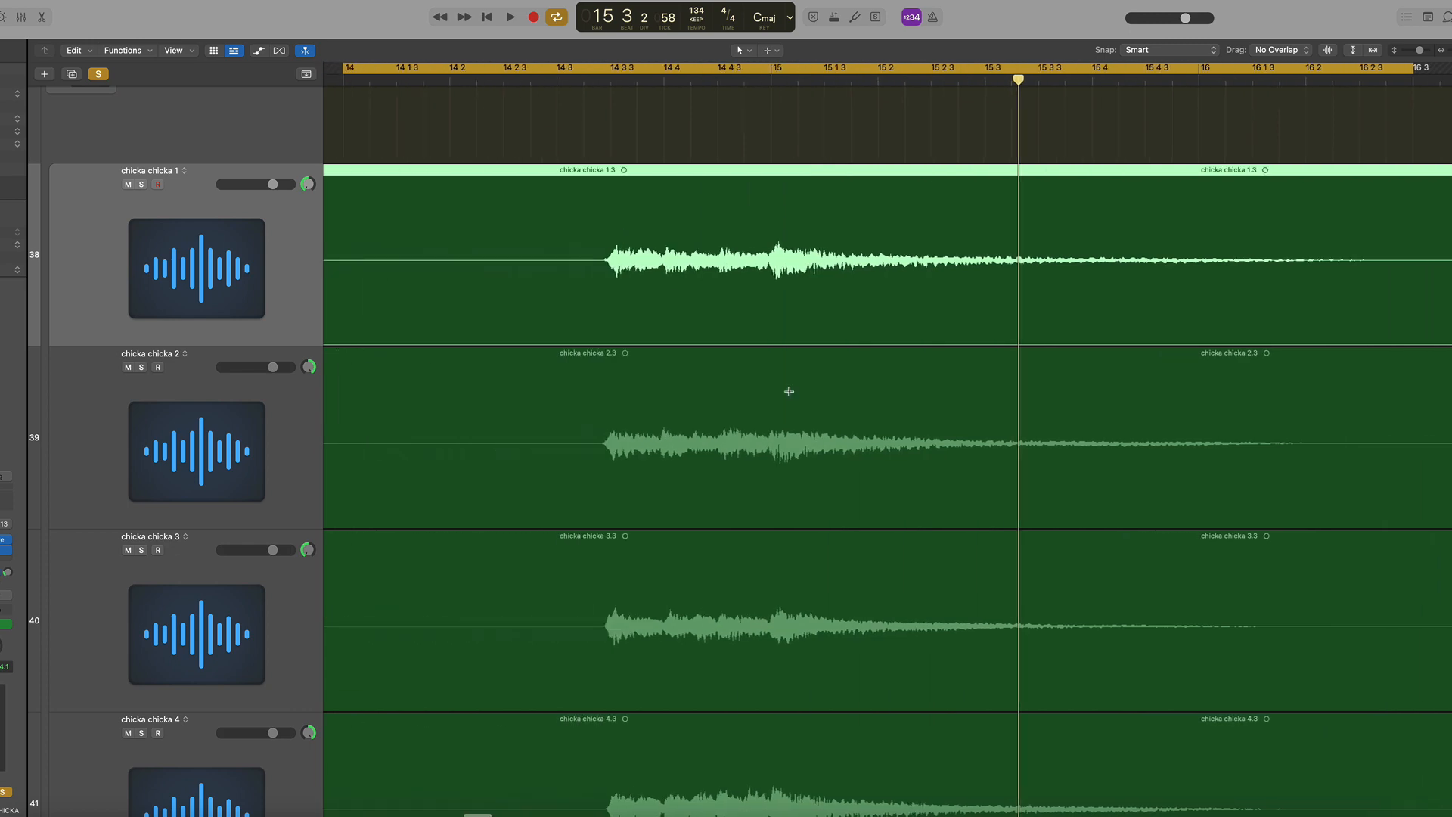
scroll(789, 391, down, 10)
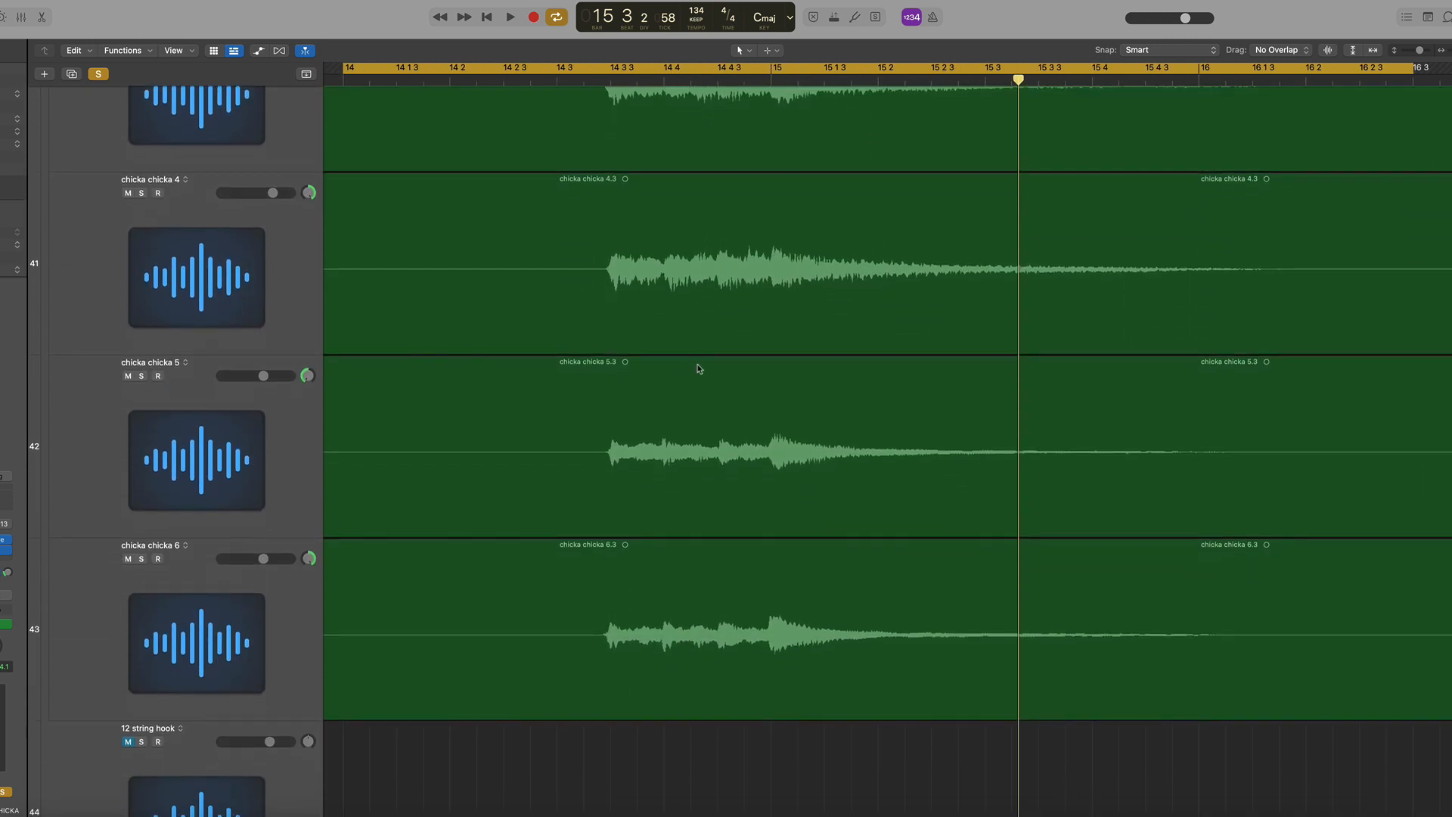
scroll(700, 361, up, 10)
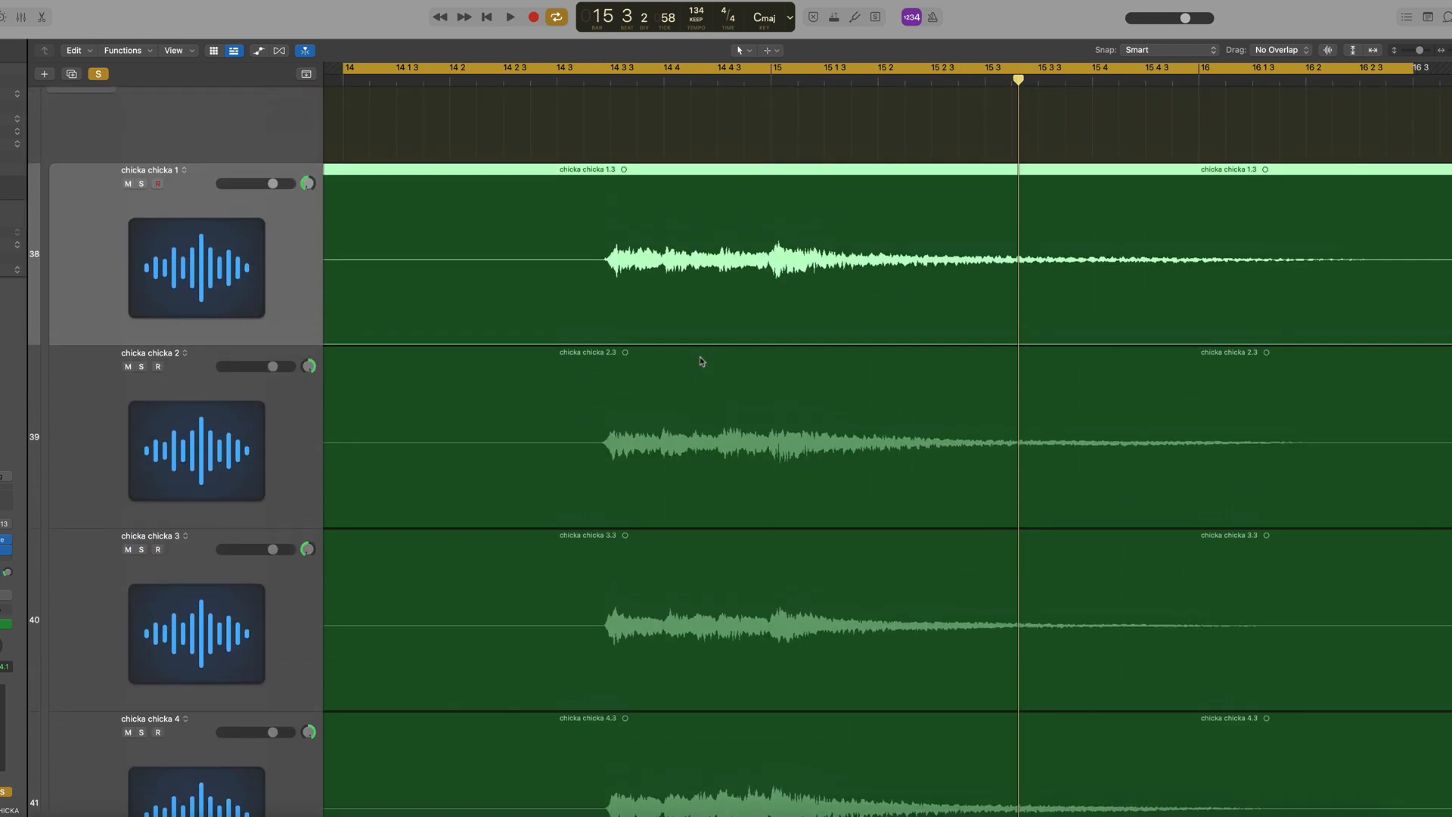
scroll(702, 361, up, 2)
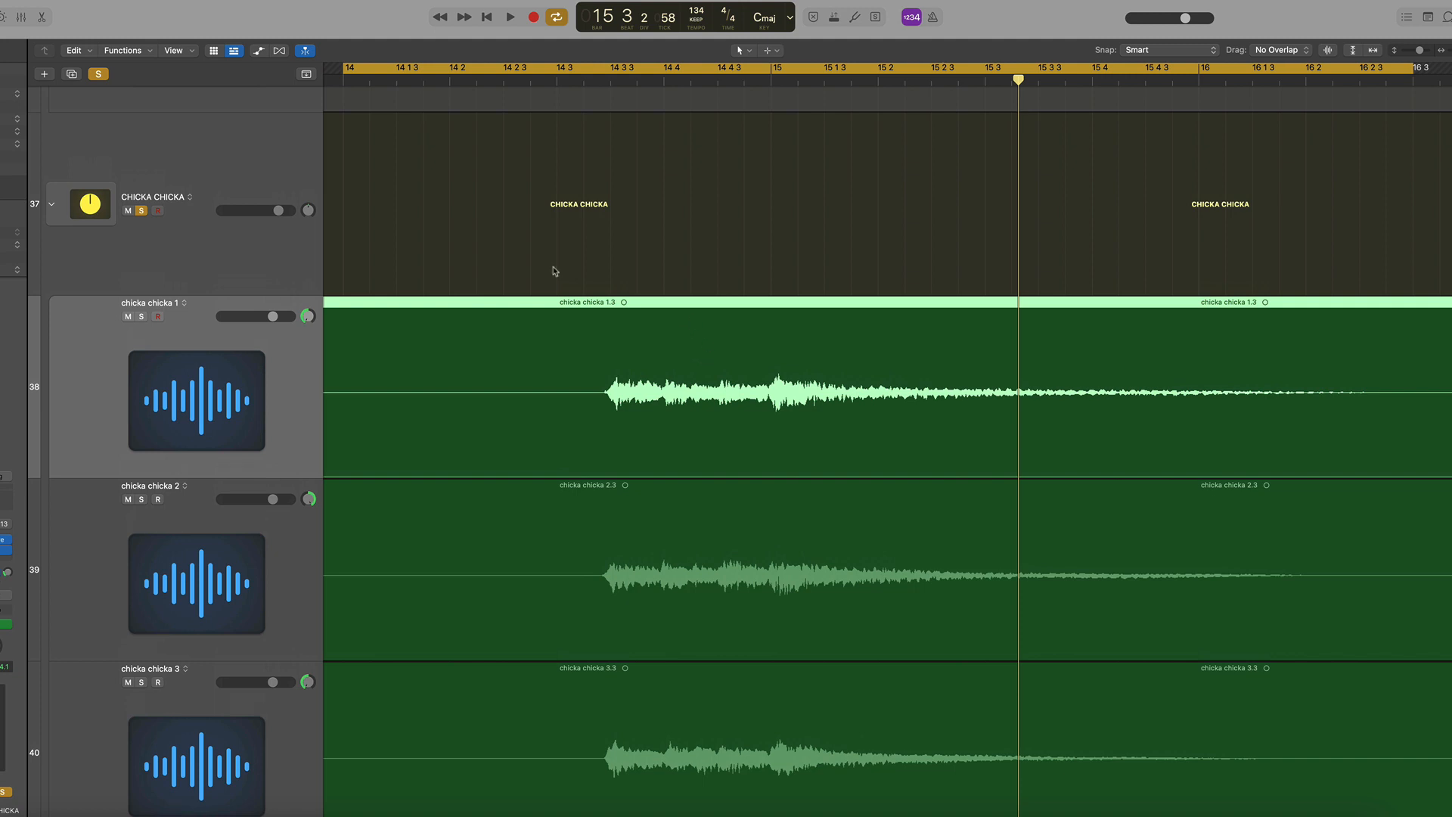
Zoom back out on the CHICKA CHICKA folder and set the cycle range from about bar 14.3 to 16.2
click(230, 136)
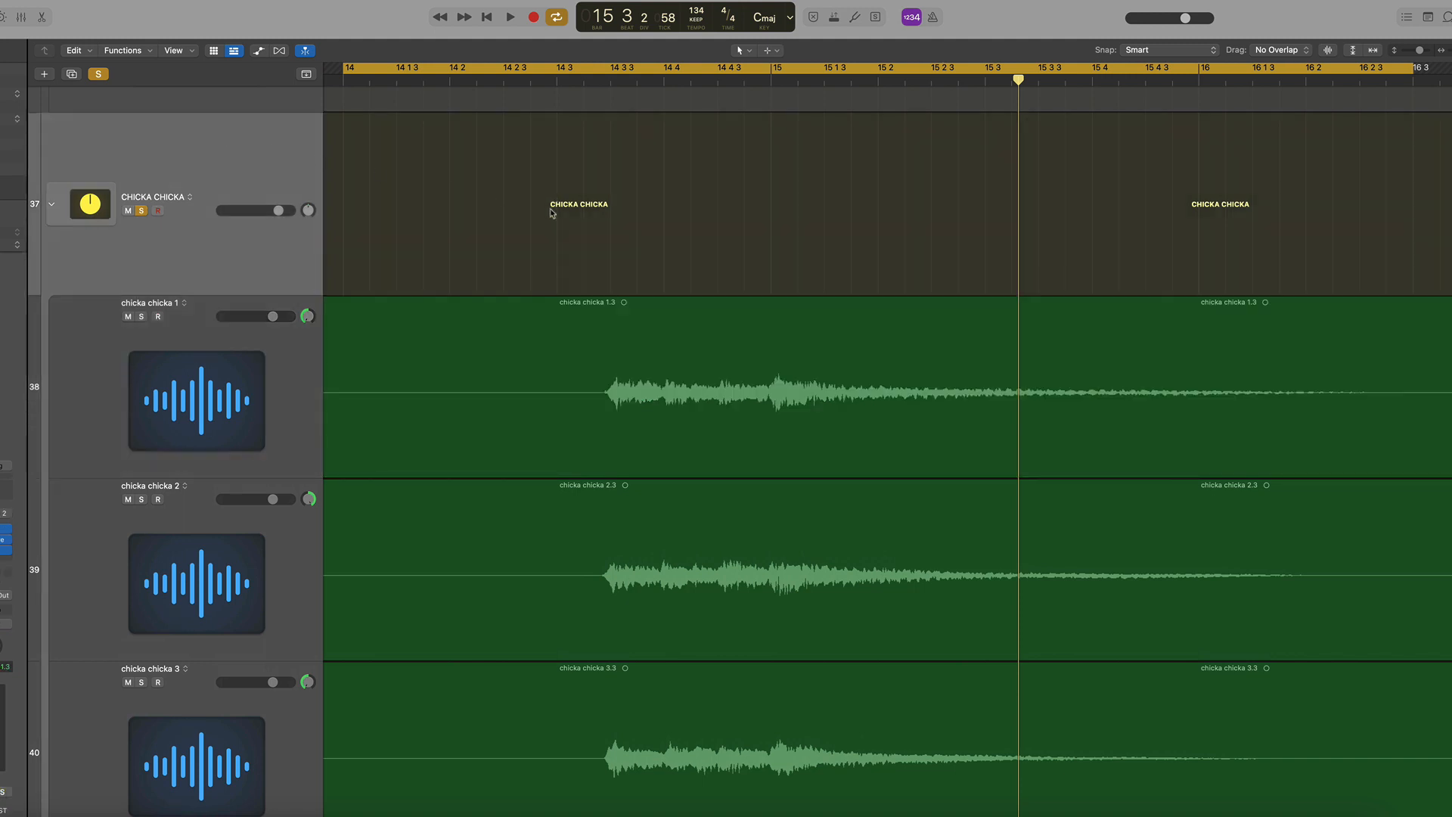
click(891, 347)
key(super+Left)
key(super+Left)
key(super+Left)
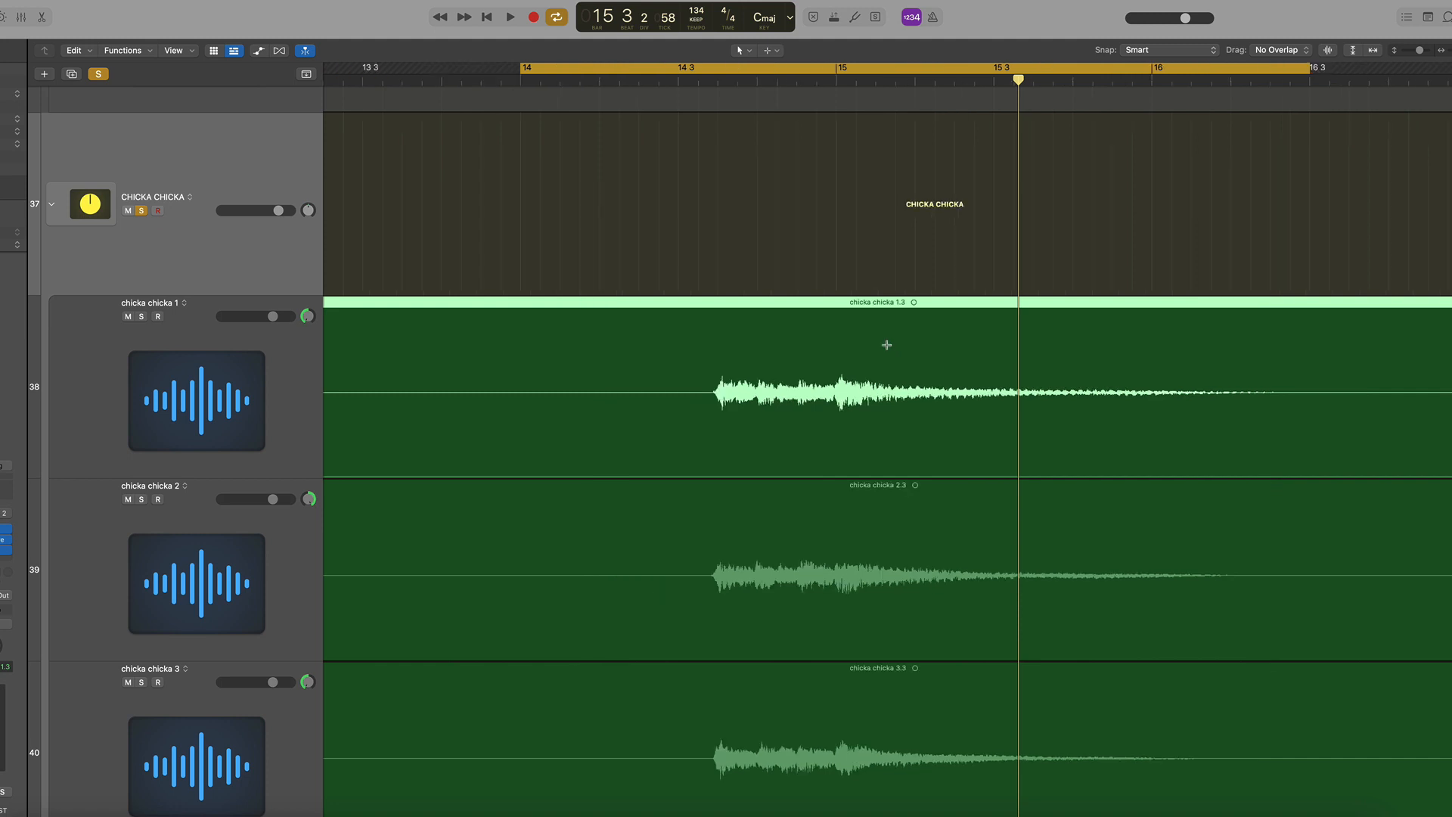
scroll(878, 342, right, 5)
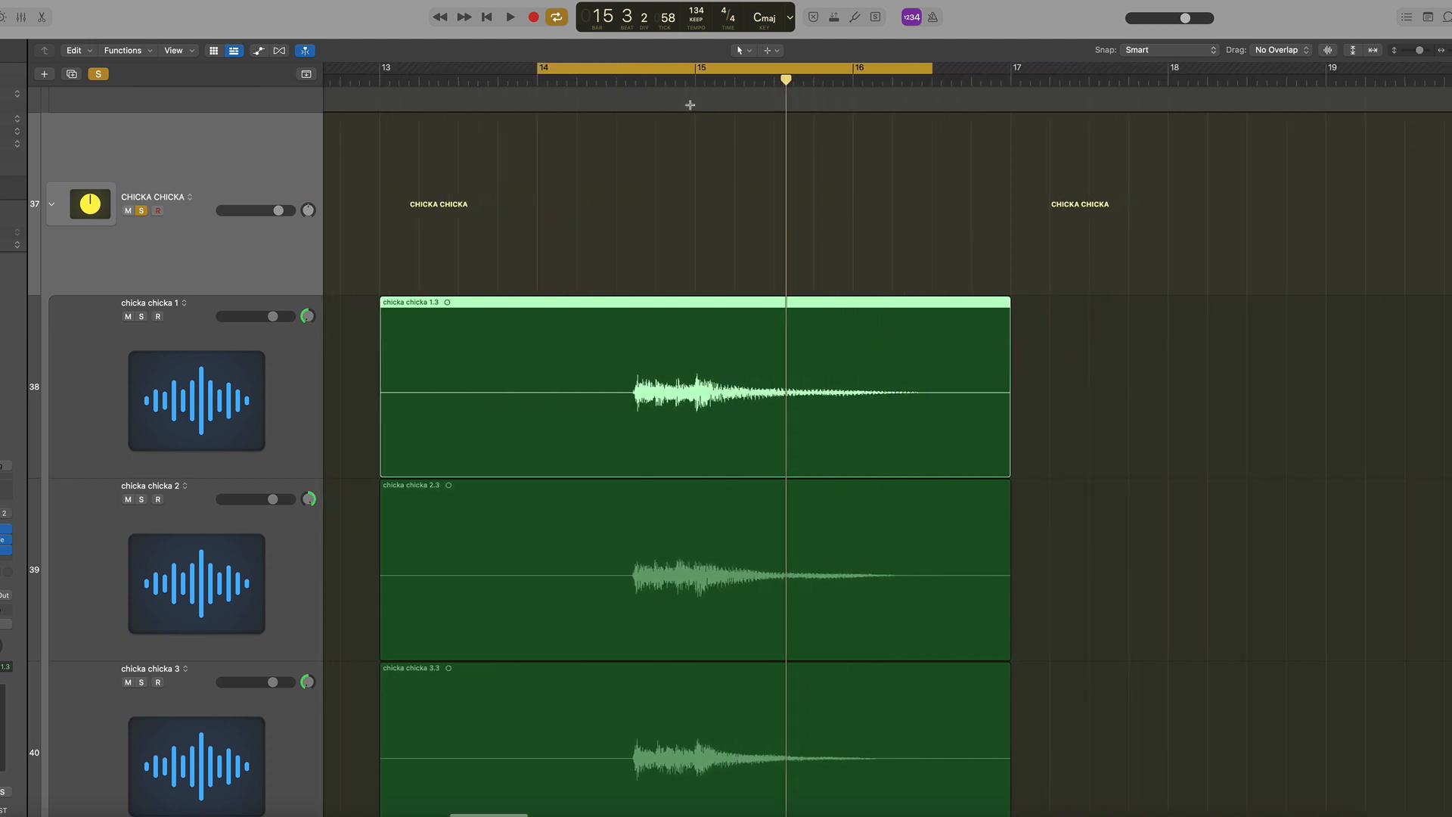
drag(633, 67, 692, 67)
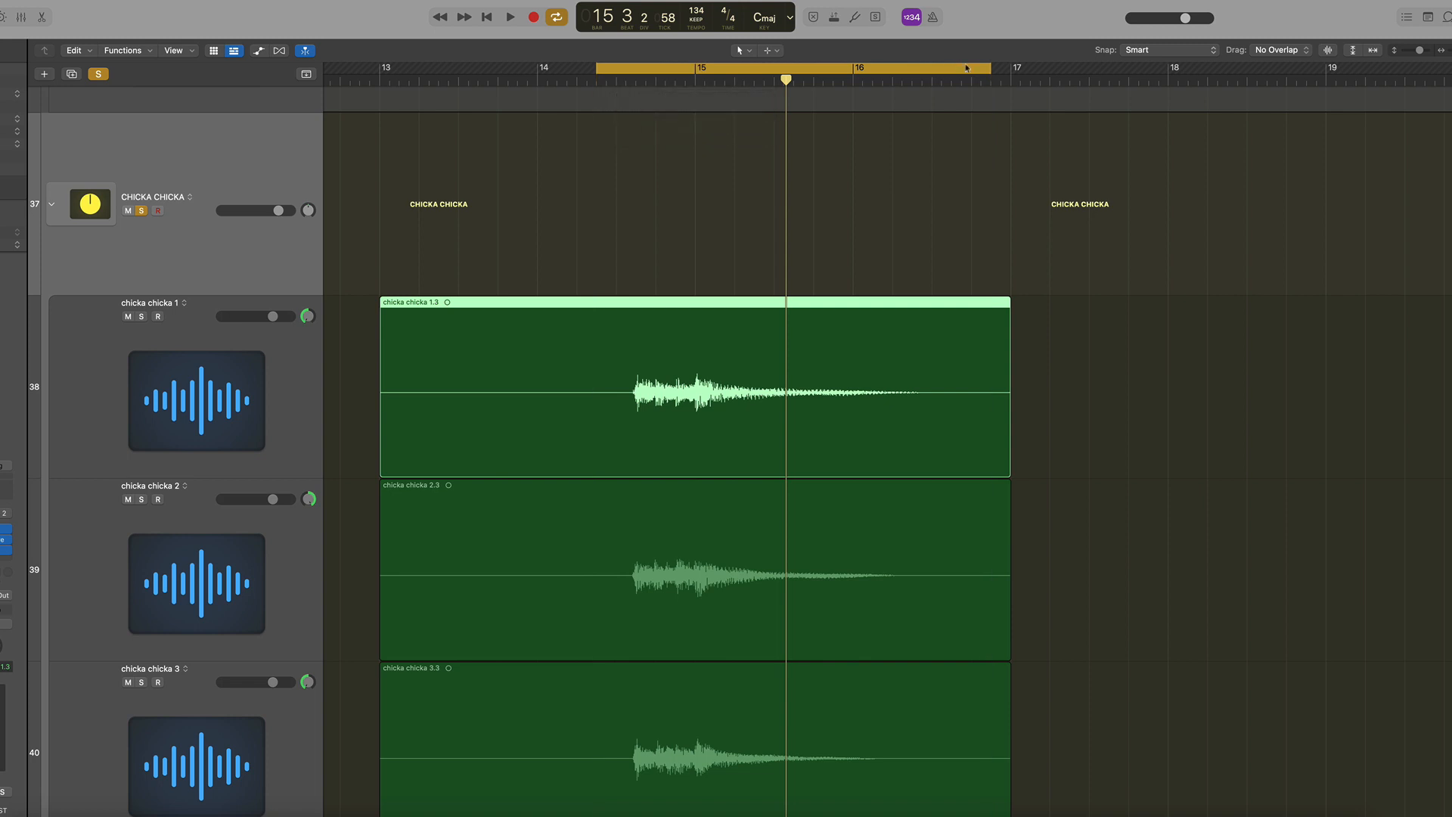
drag(989, 68, 882, 68)
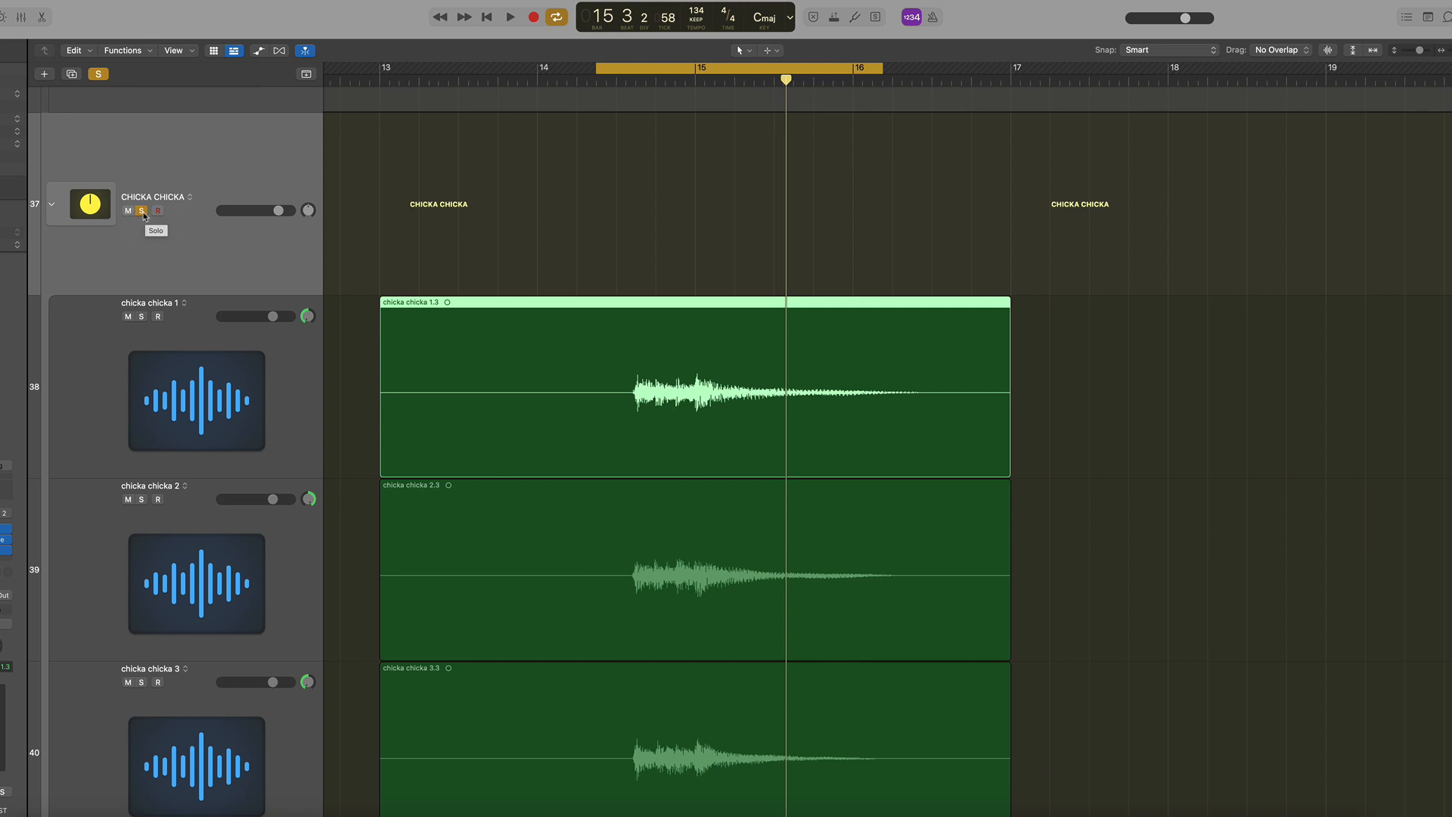
Audition the soloed CHICKA CHICKA cycle, opening its Massive and 1178 plugin windows during playback, then close both windows
key(space)
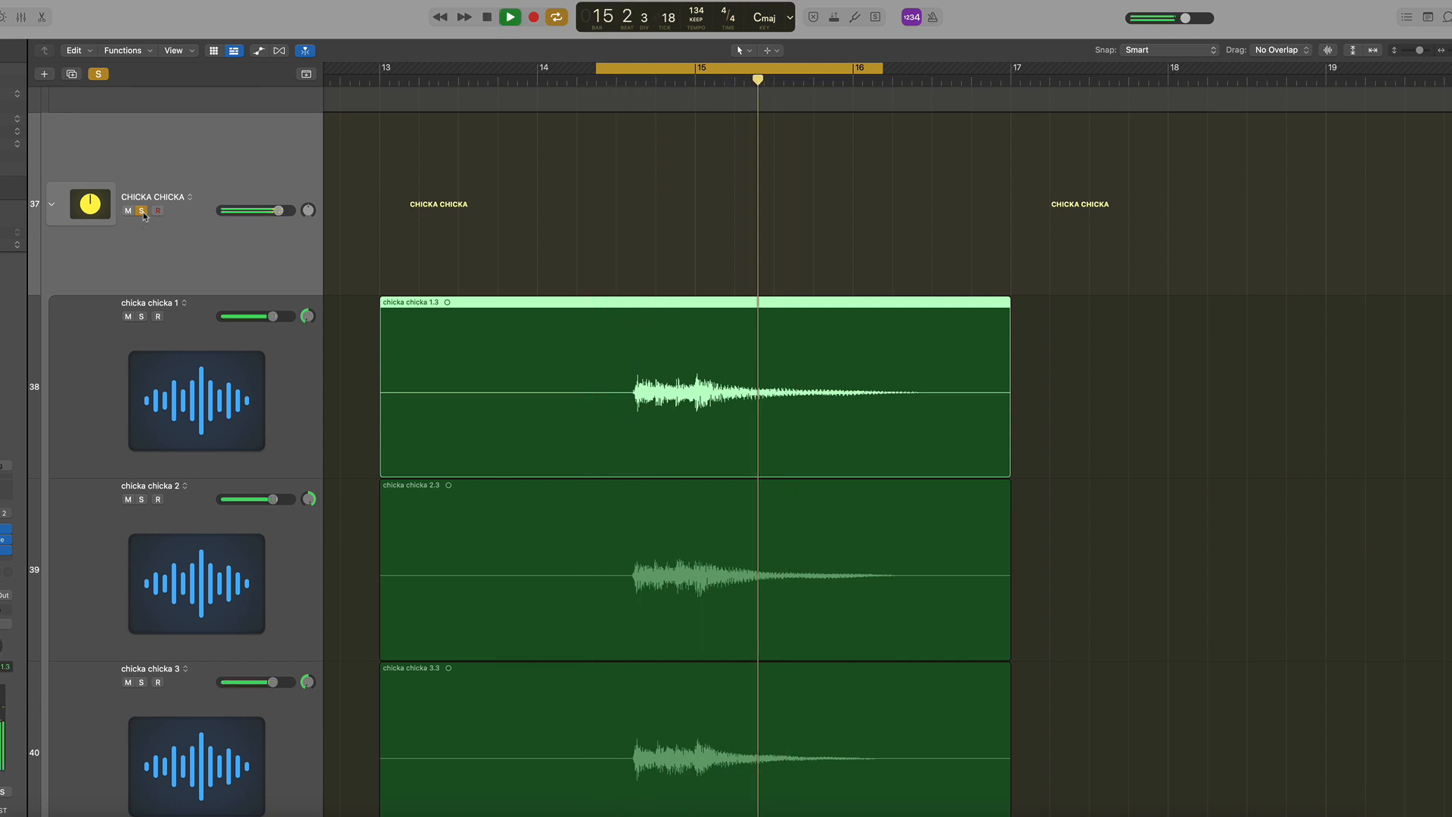
key(space)
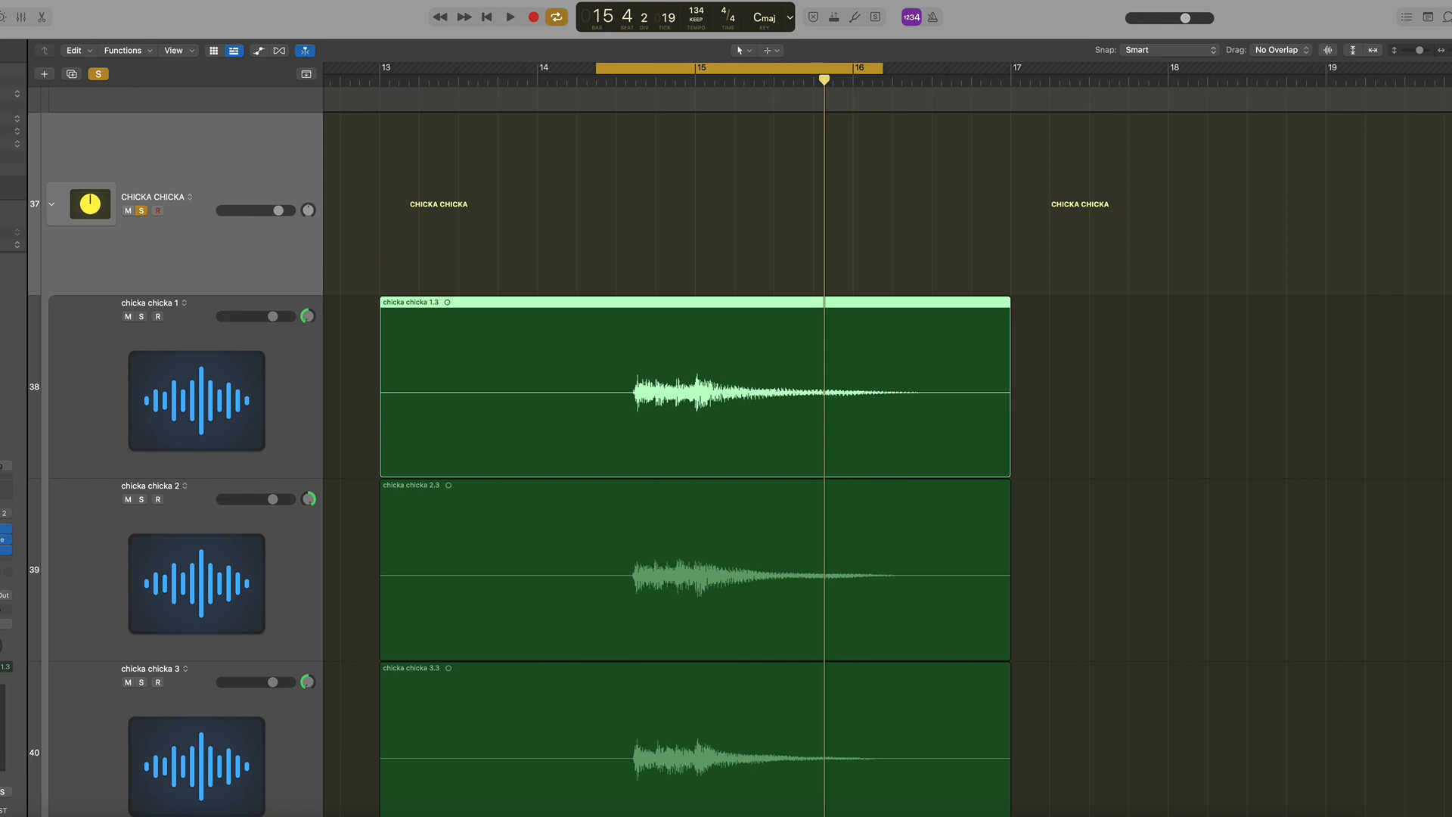
key(v)
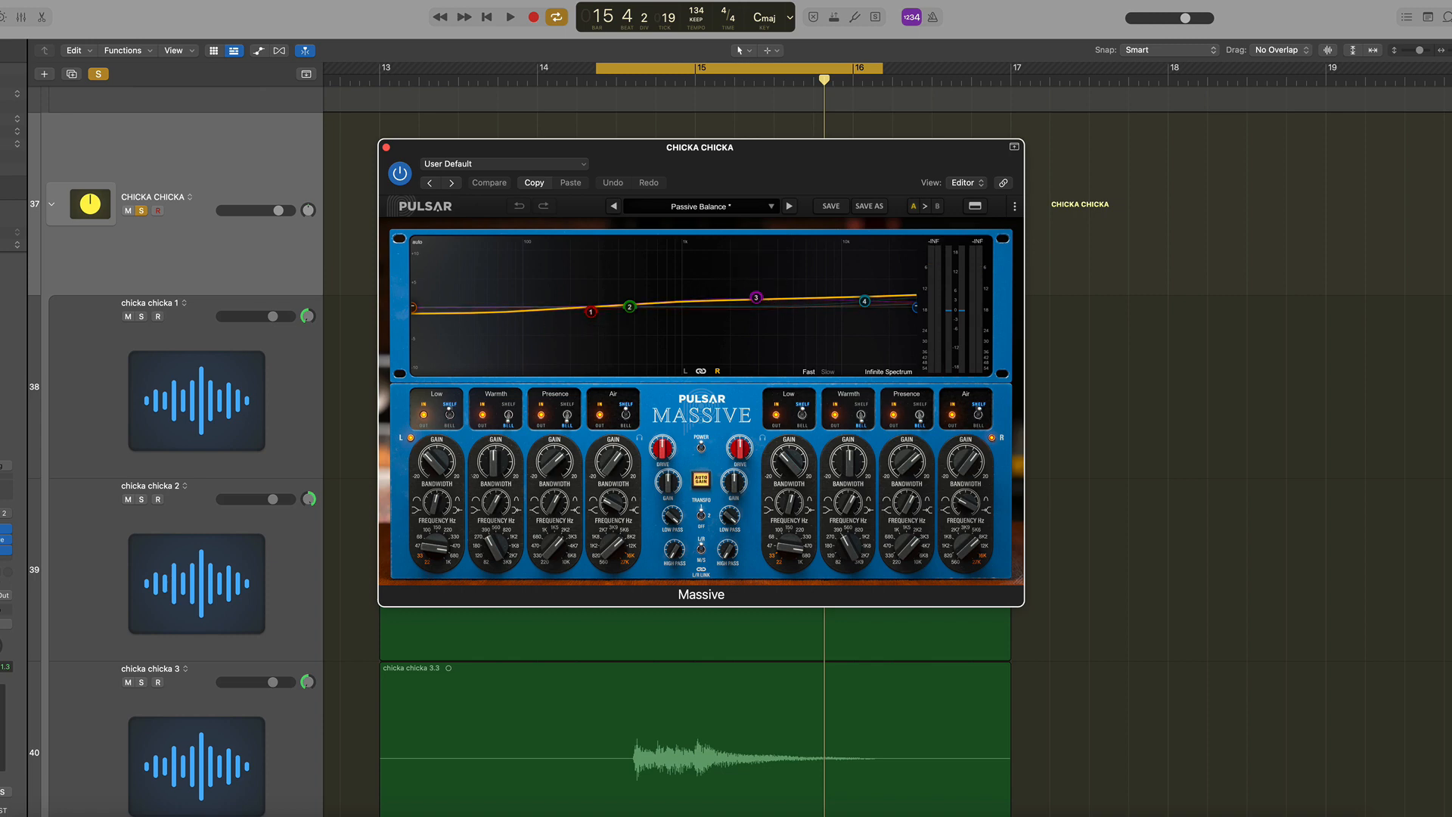
click(4, 550)
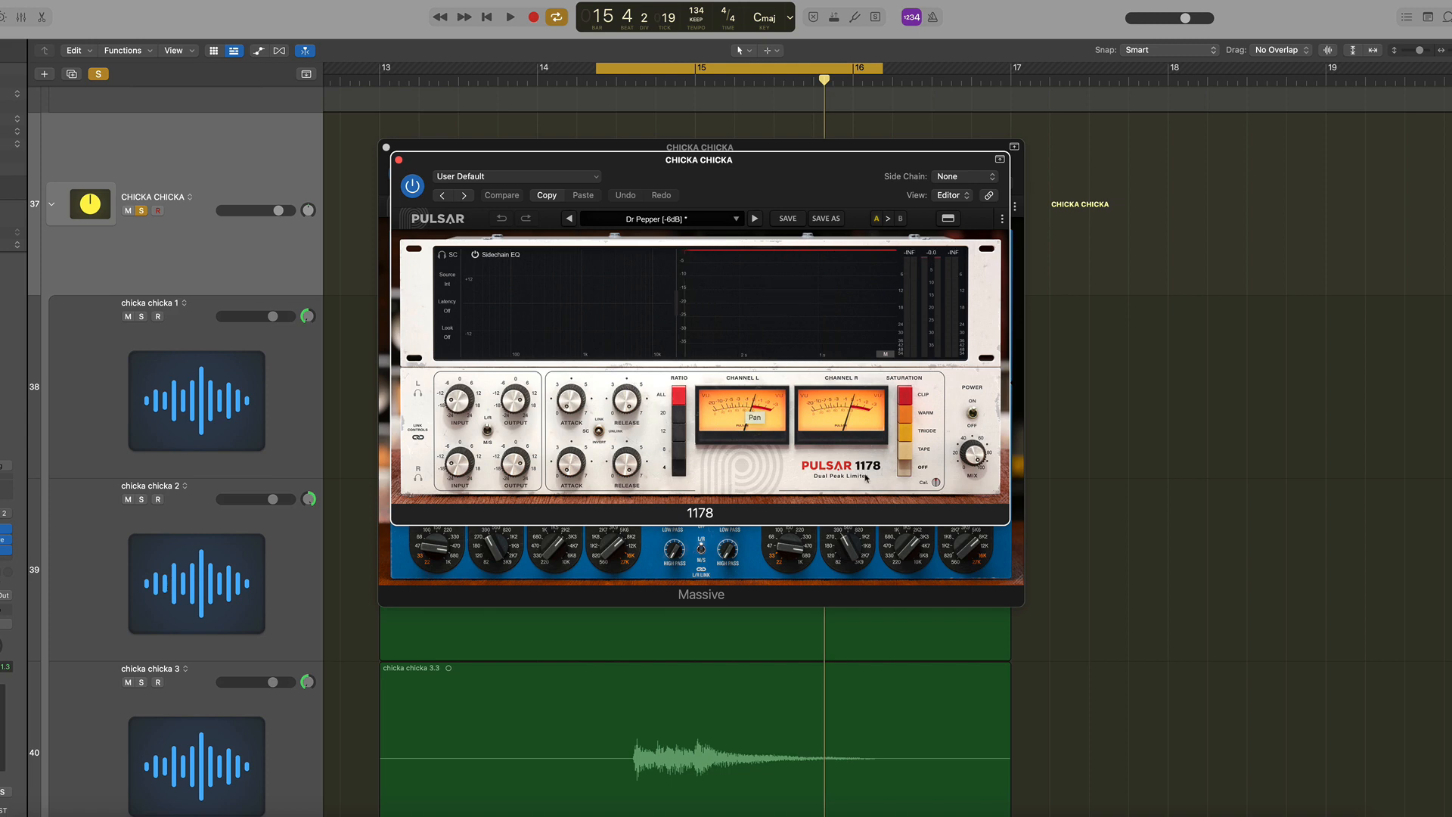
key(space)
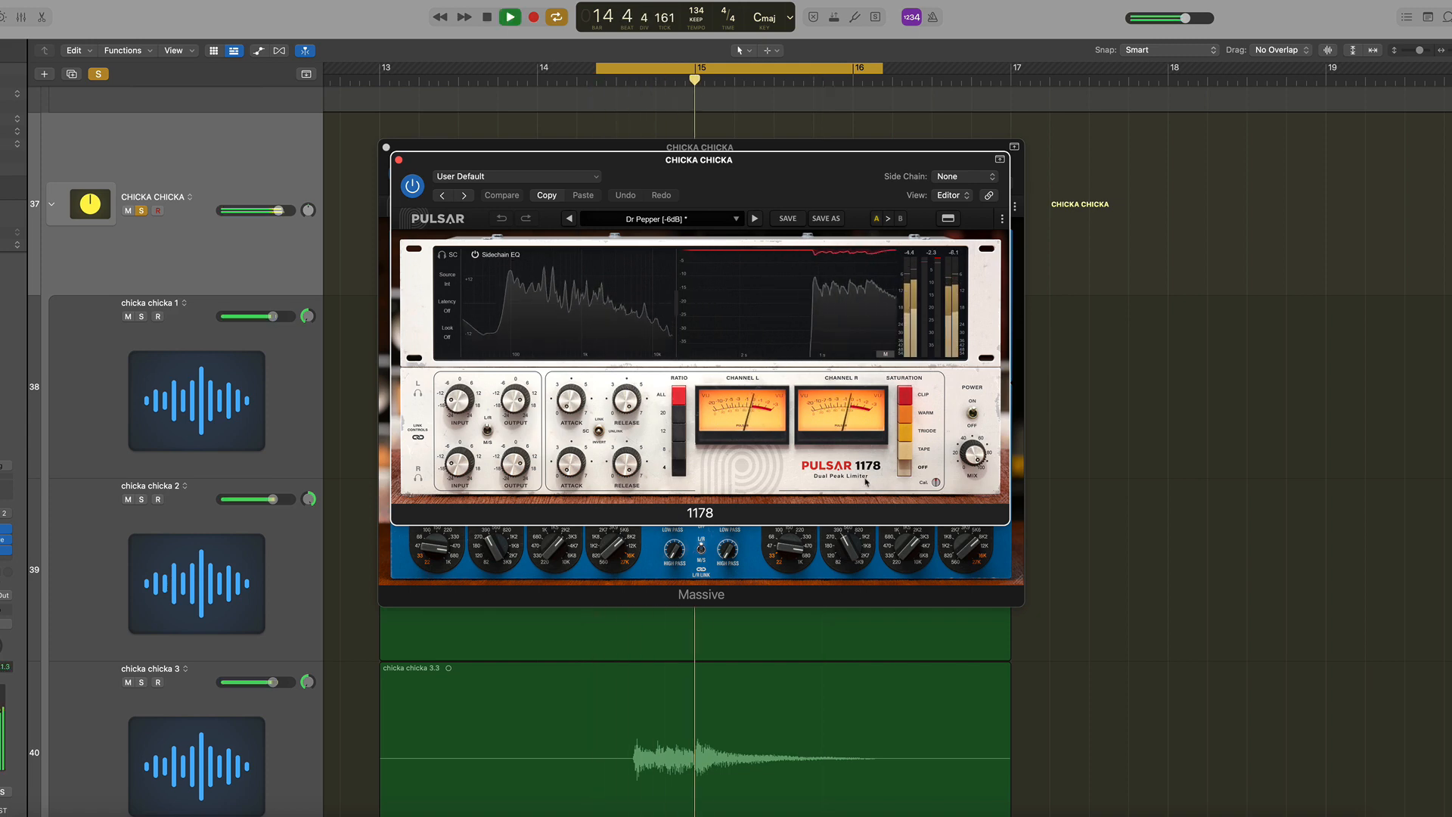
key(space)
click(397, 159)
click(387, 148)
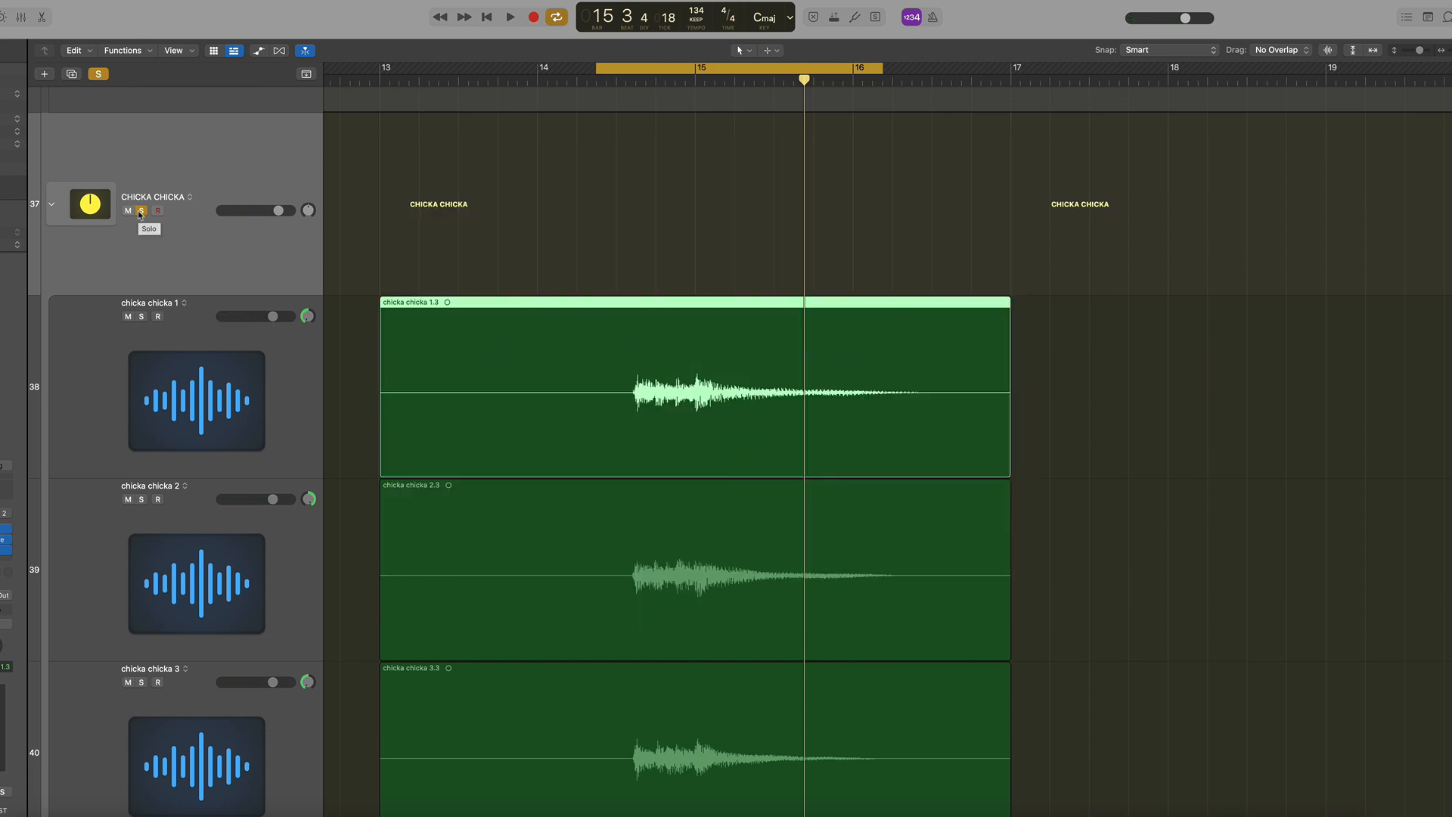
Unsolo the CHICKA CHICKA track and open the mixer
click(141, 211)
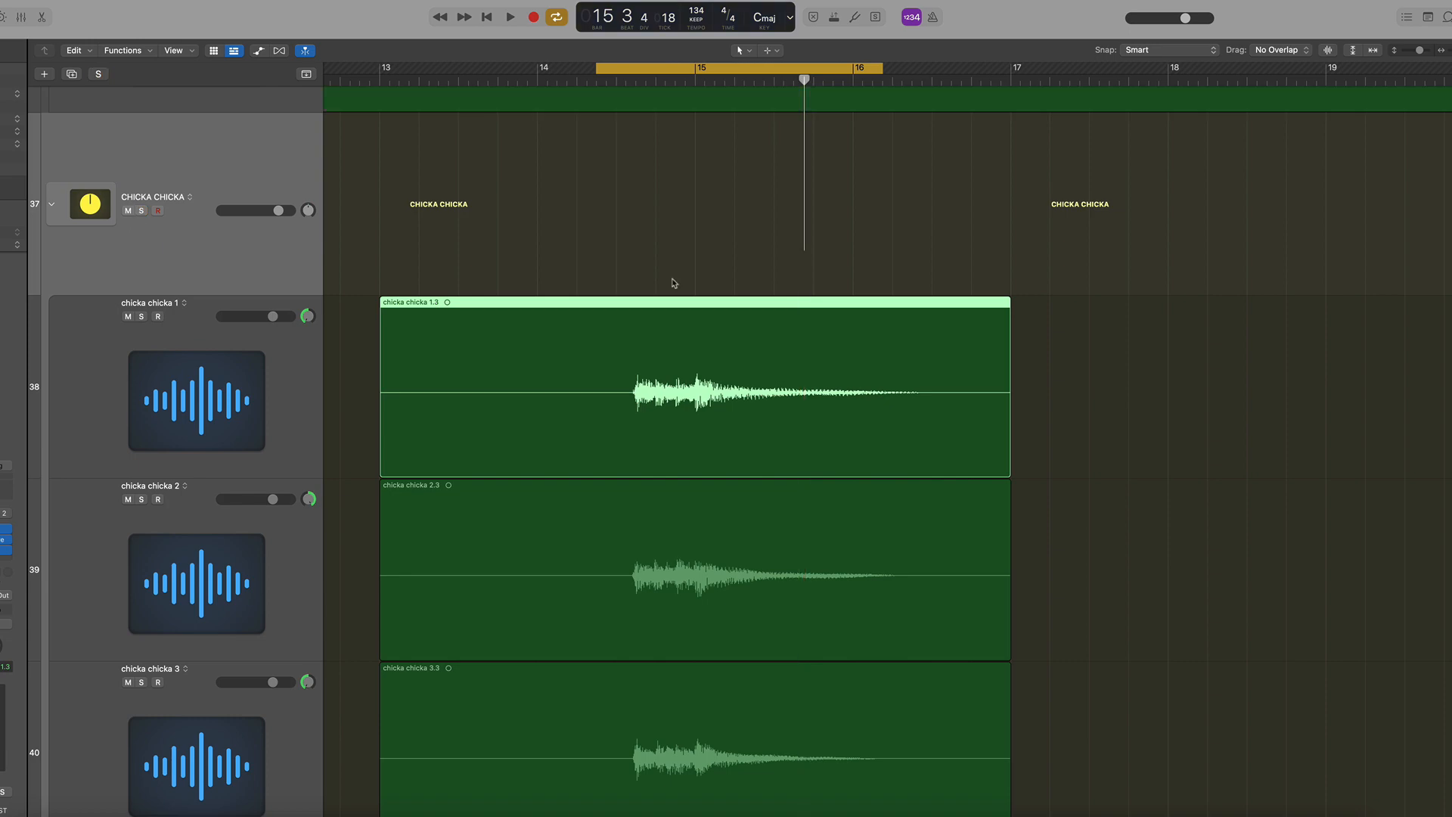
key(x)
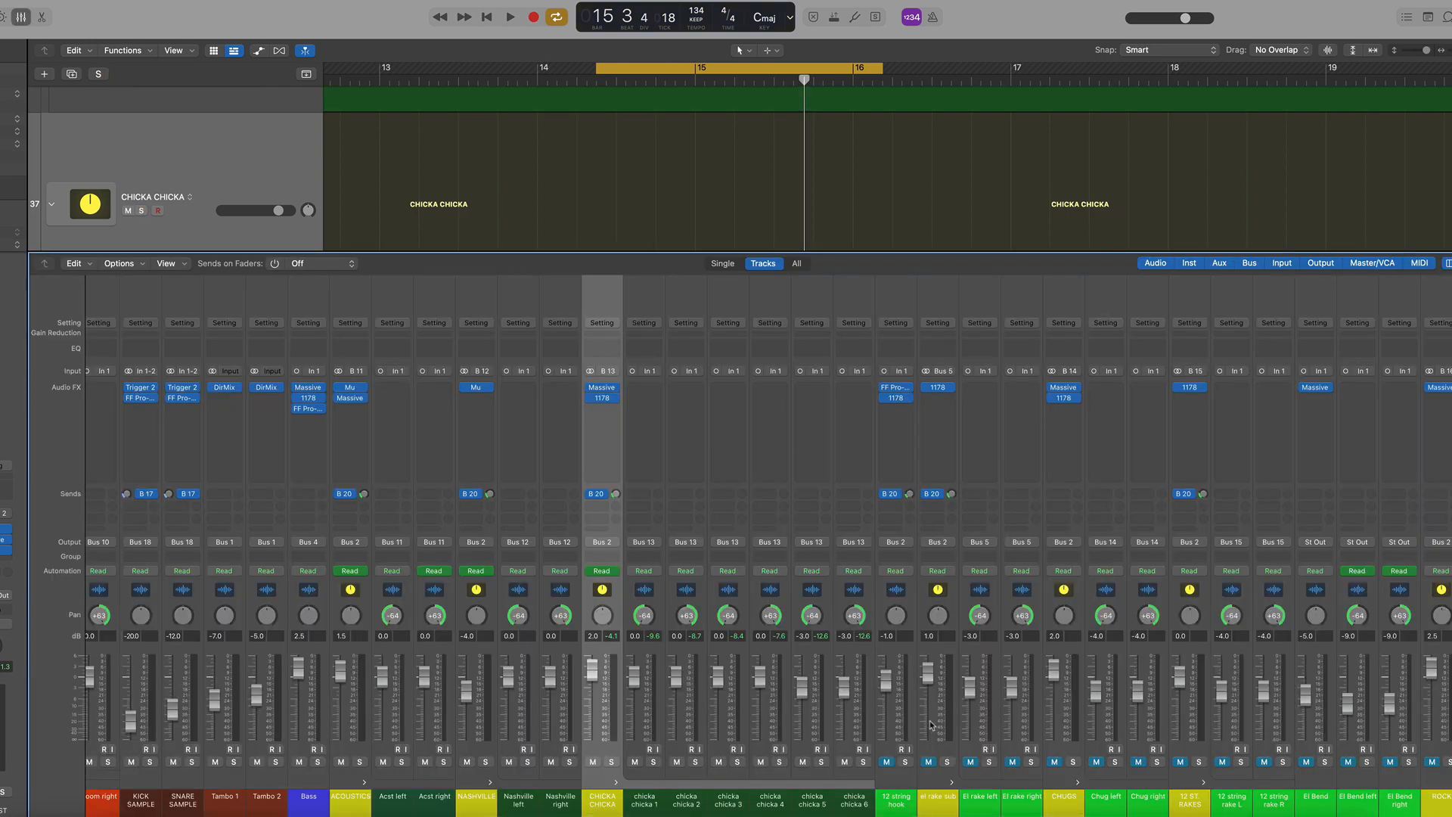
Solo the ROCK channel in the mixer, select Rock left, and play the ROCK section from around bar 25
scroll(932, 725, right, 1)
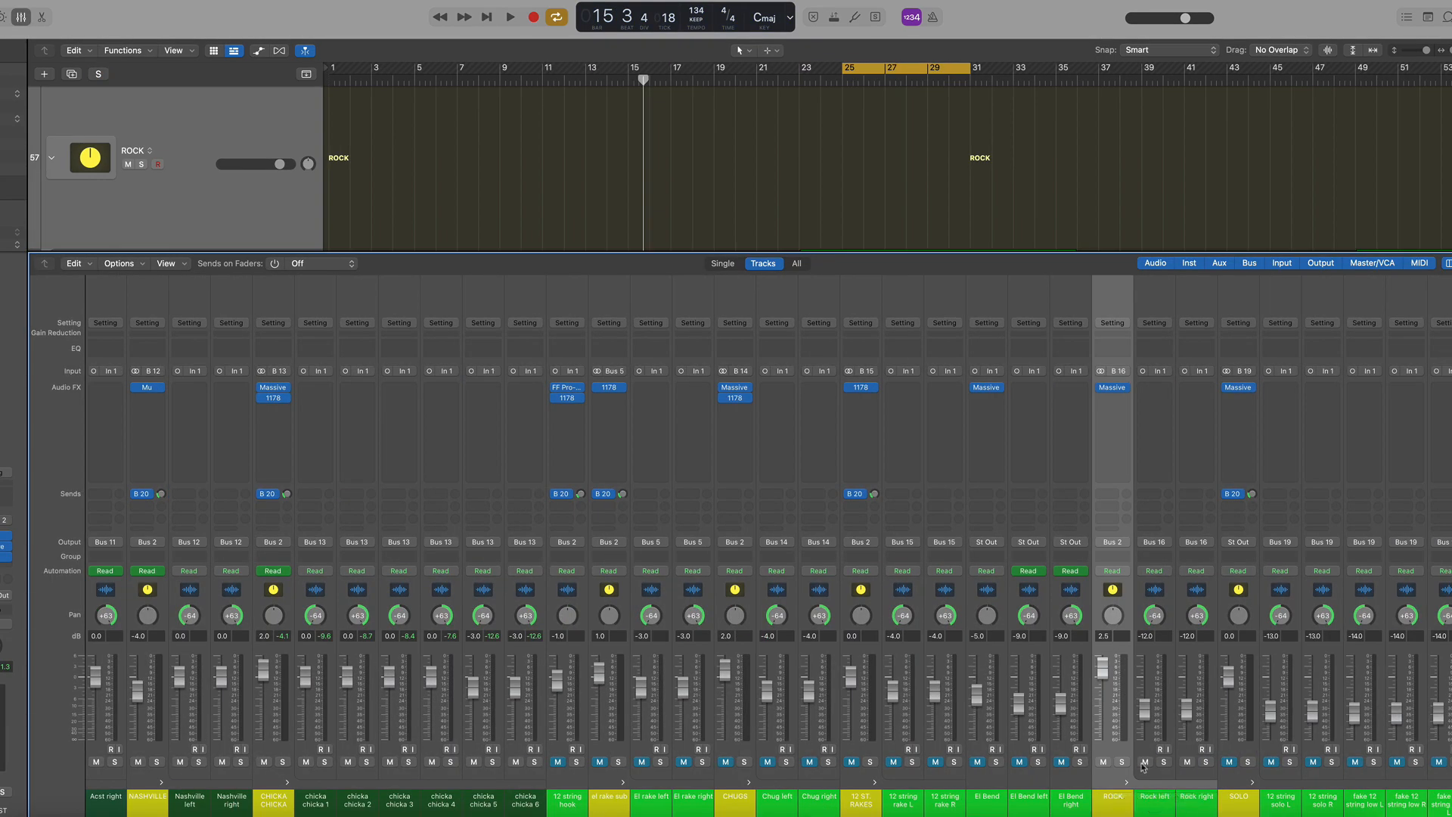
click(1123, 762)
key(space)
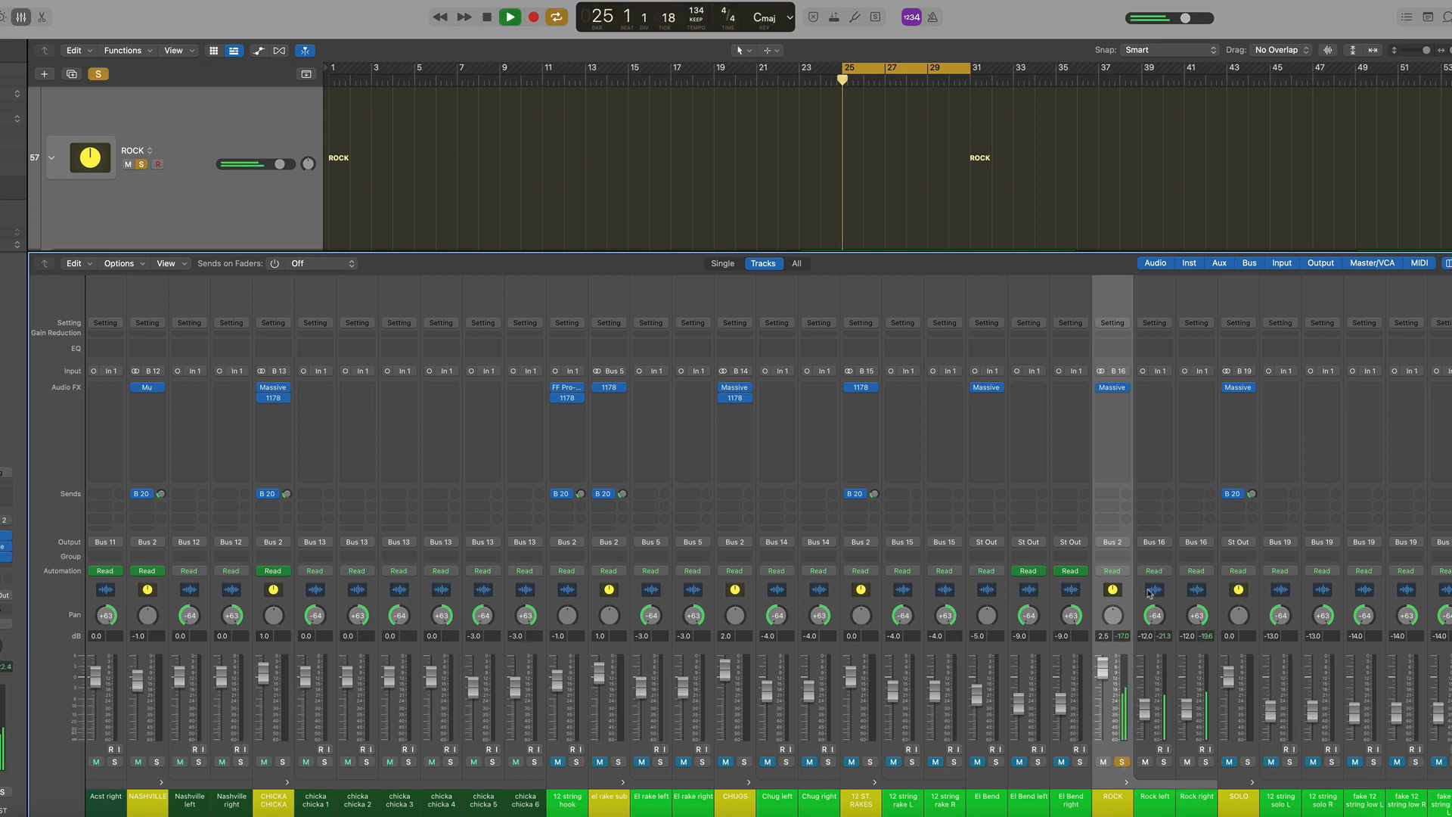
click(1163, 597)
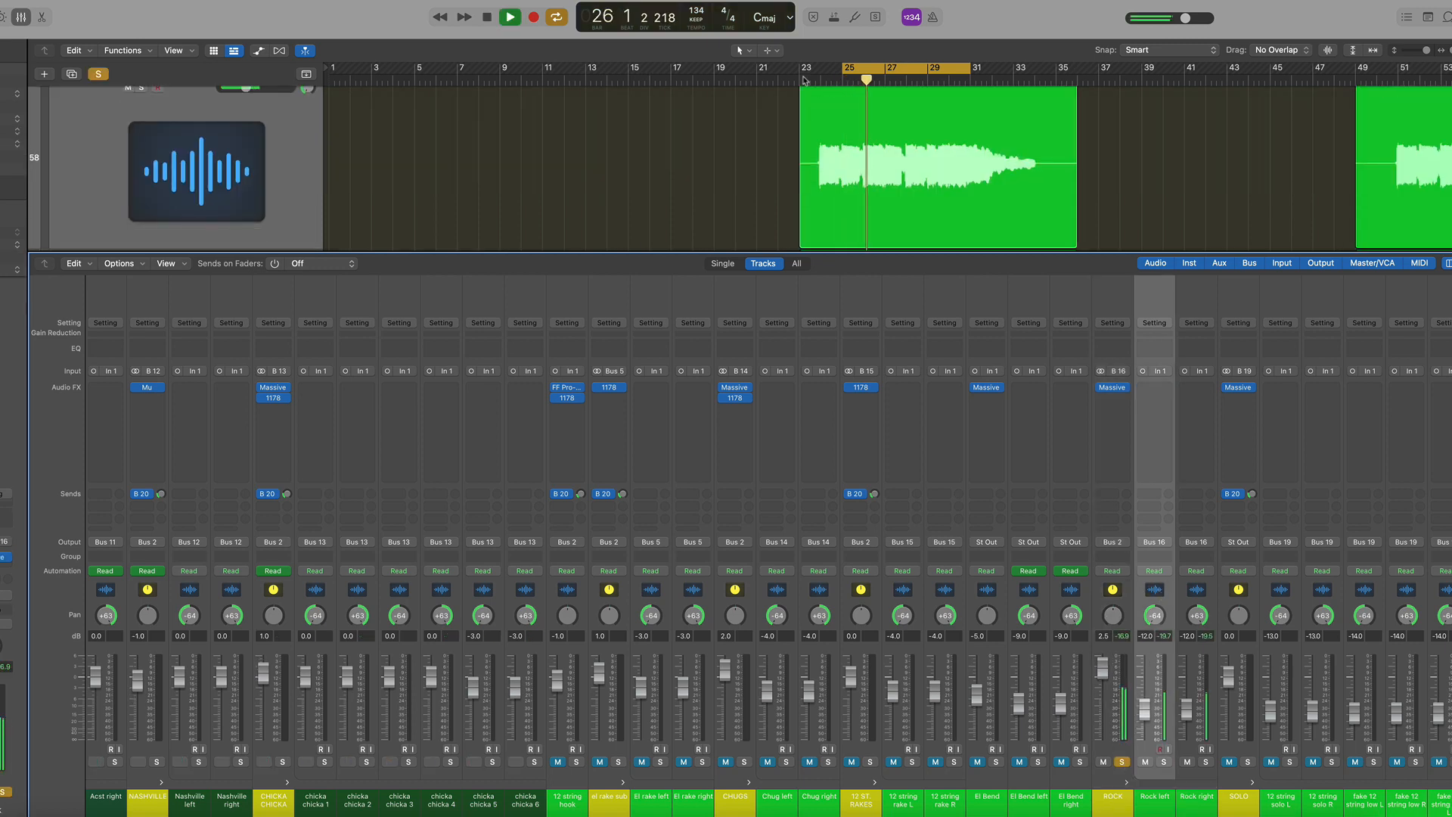
drag(842, 79, 820, 78)
key(space)
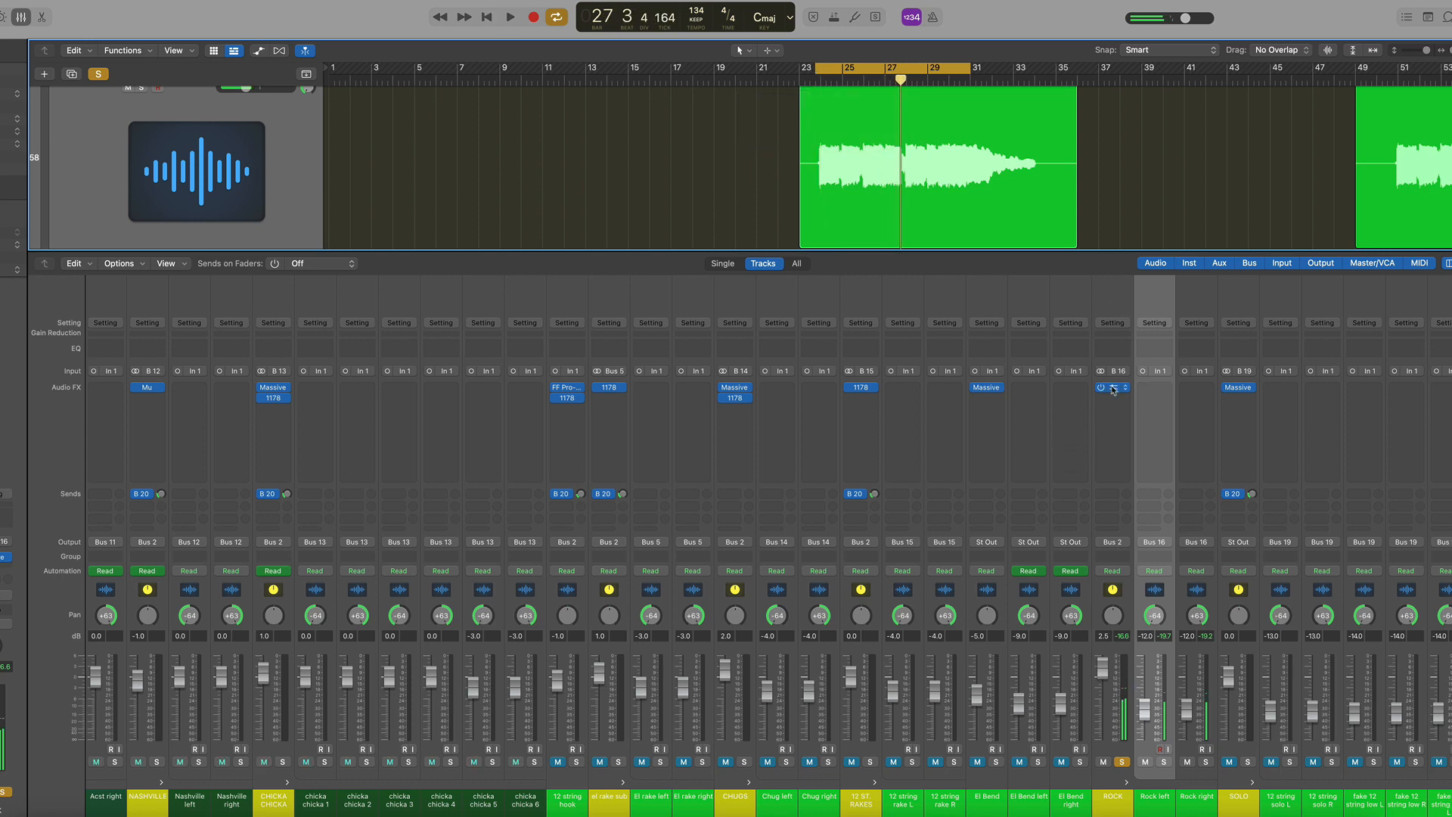
Open the ROCK channel's Massive plugin, play while toggling its power off and back on, then close the window
click(1113, 389)
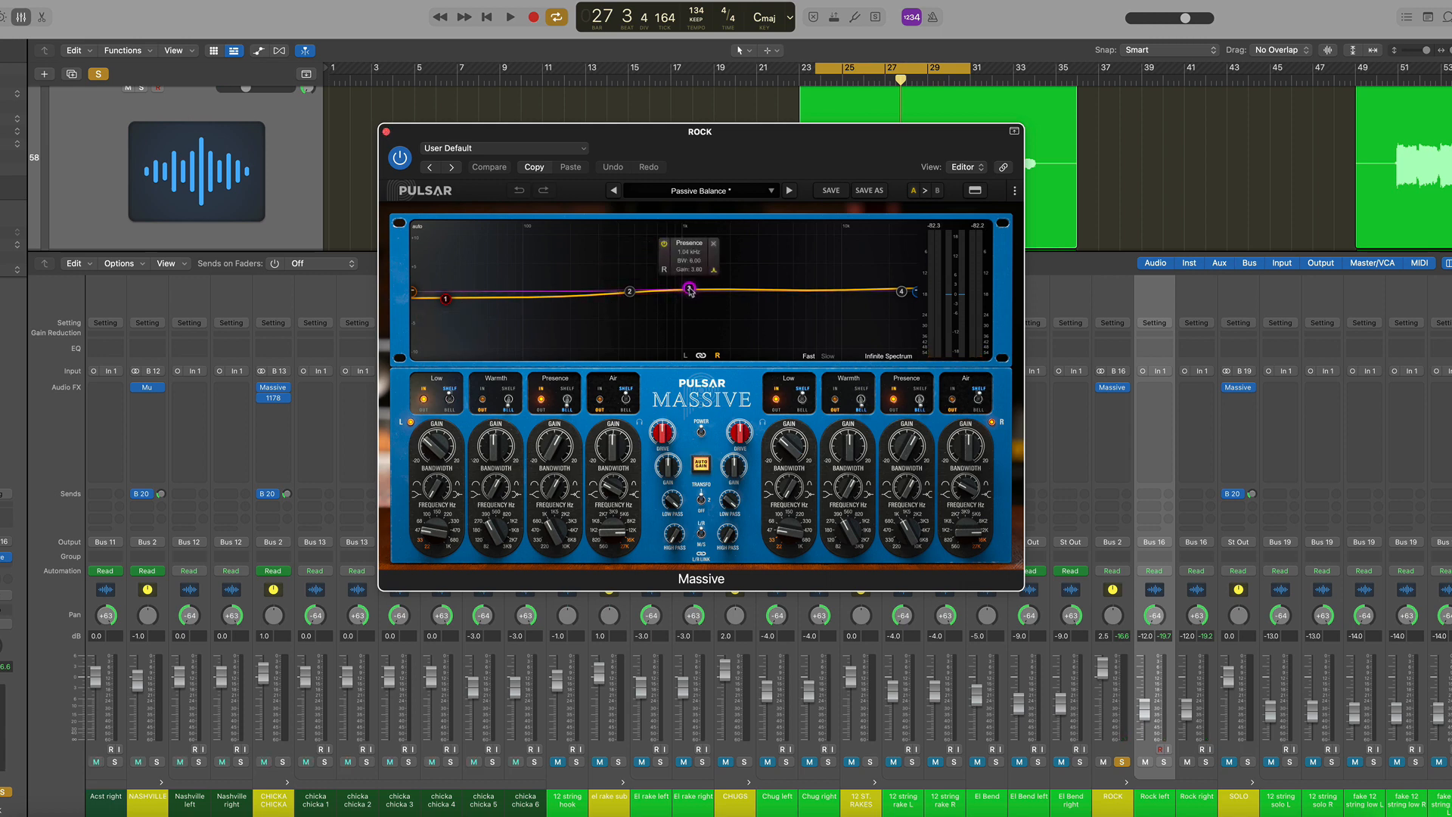
click(903, 450)
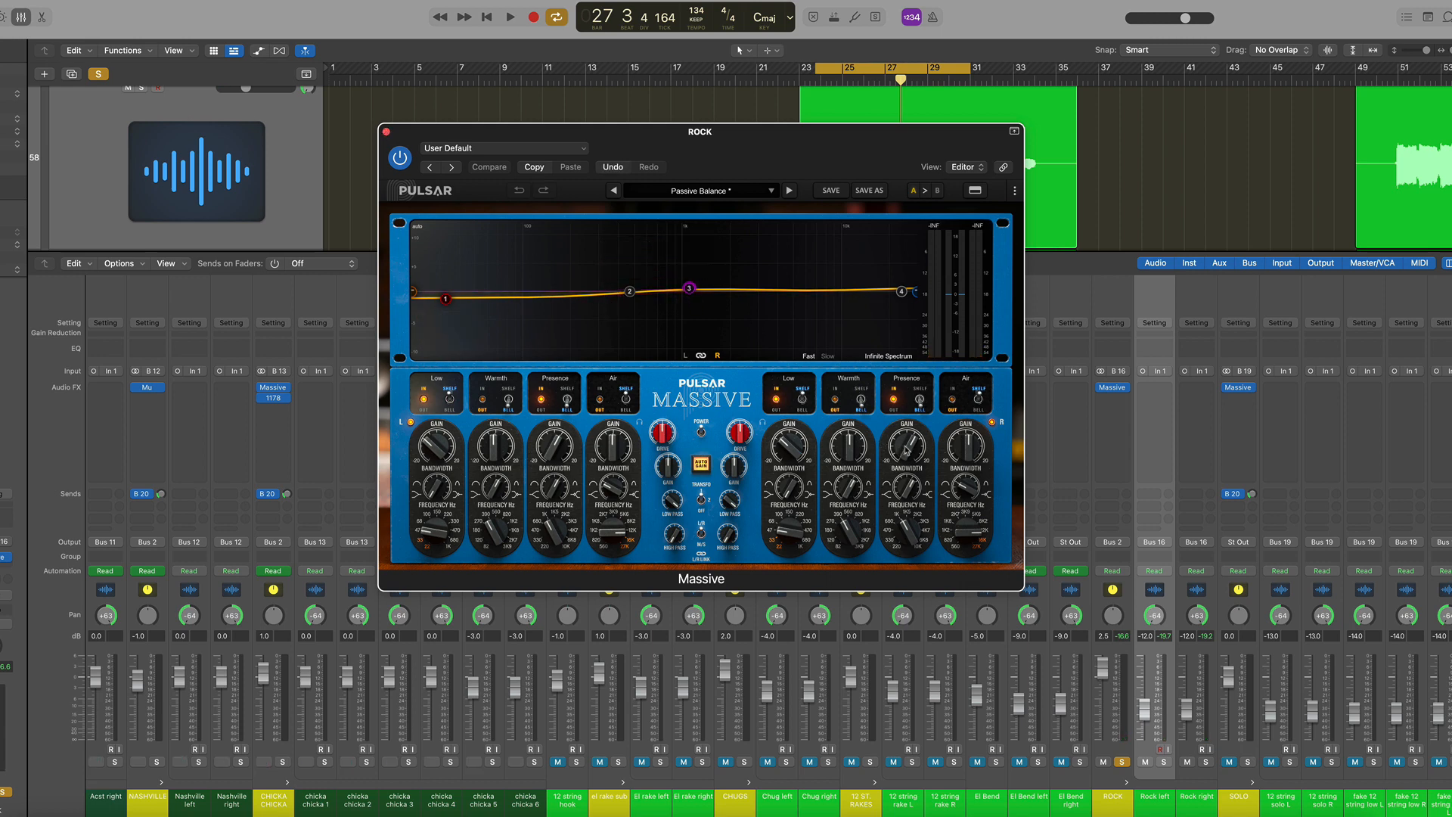
mouse_move(690, 289)
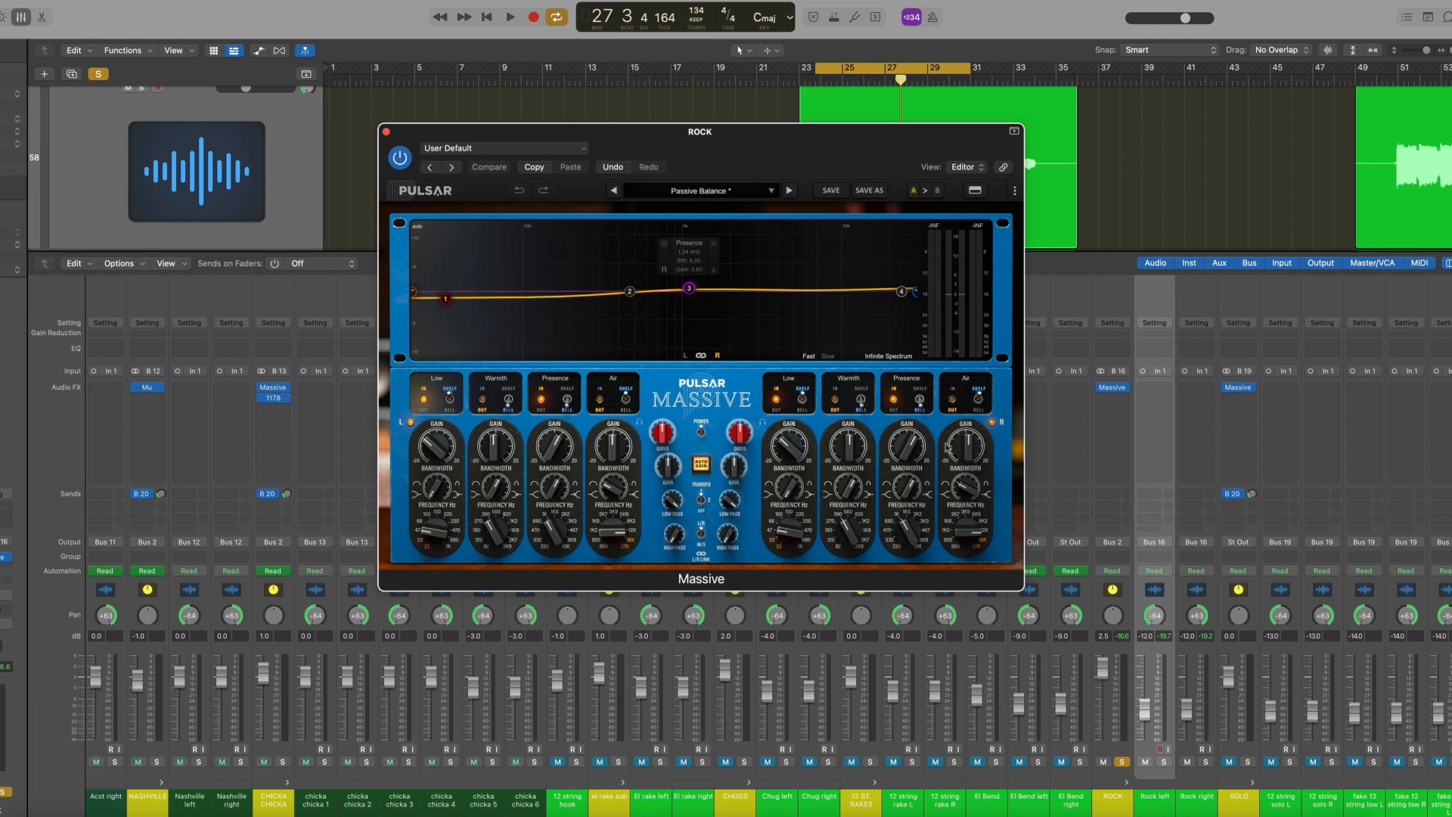
mouse_move(905, 448)
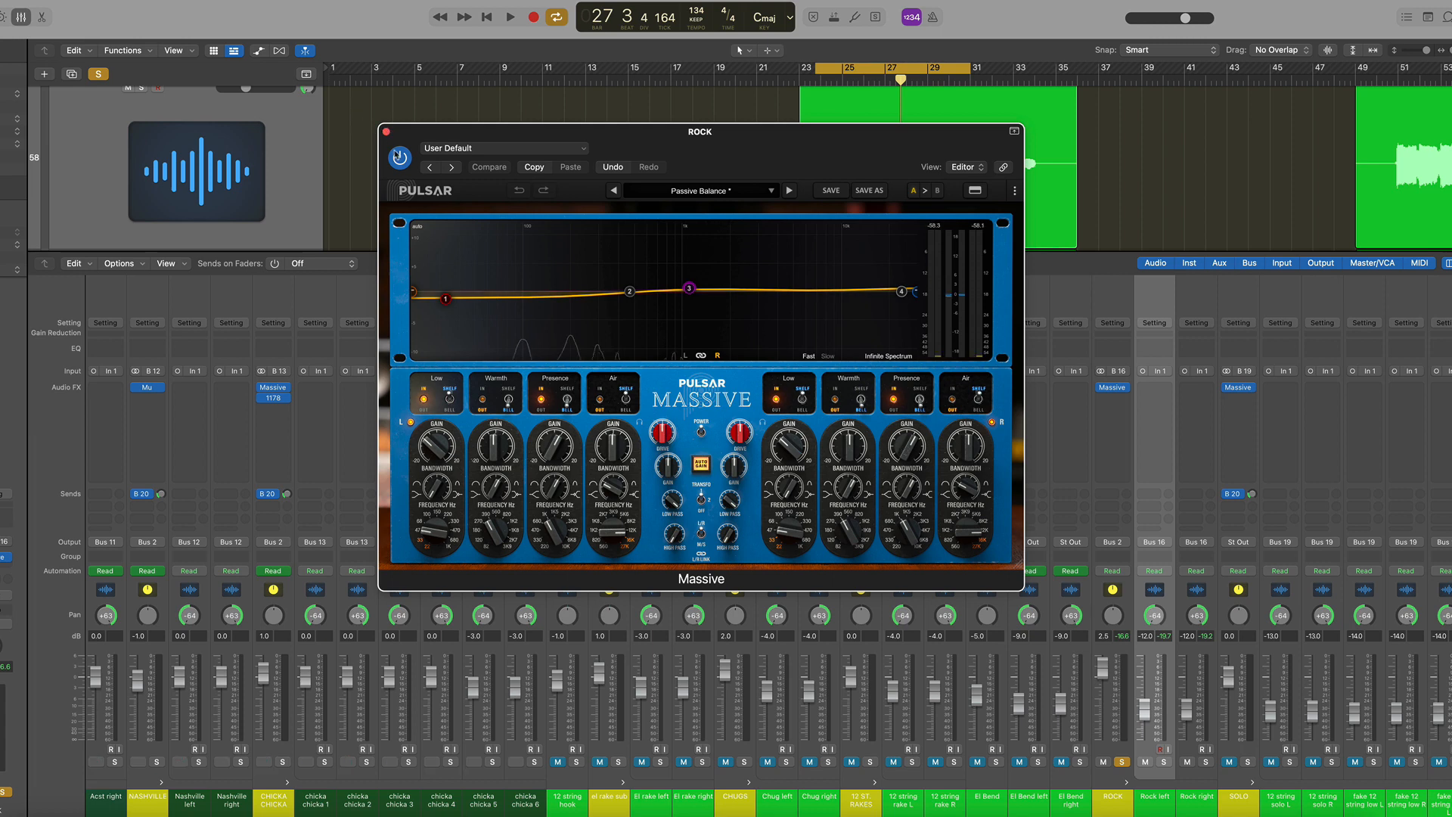
key(space)
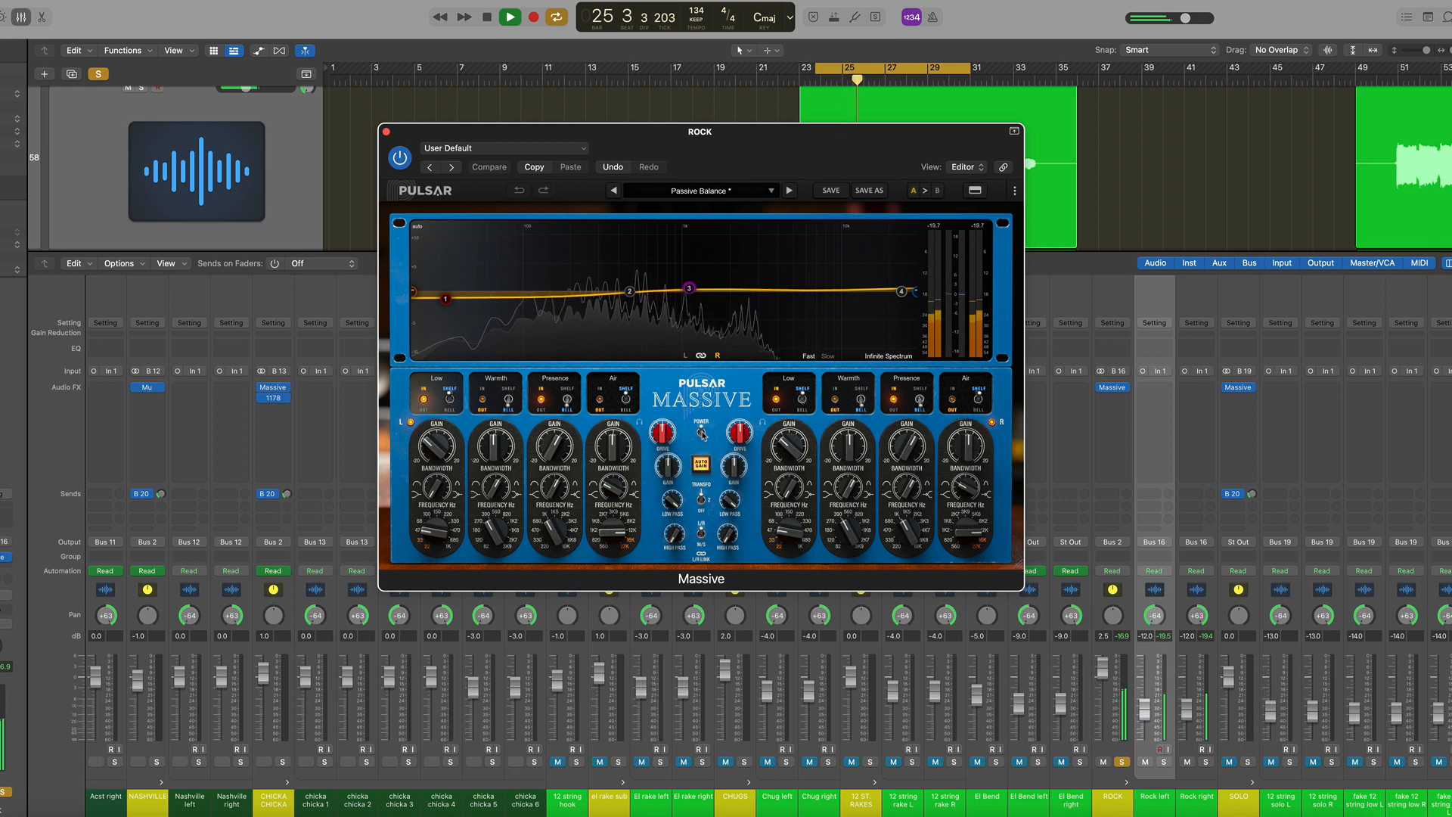
click(703, 434)
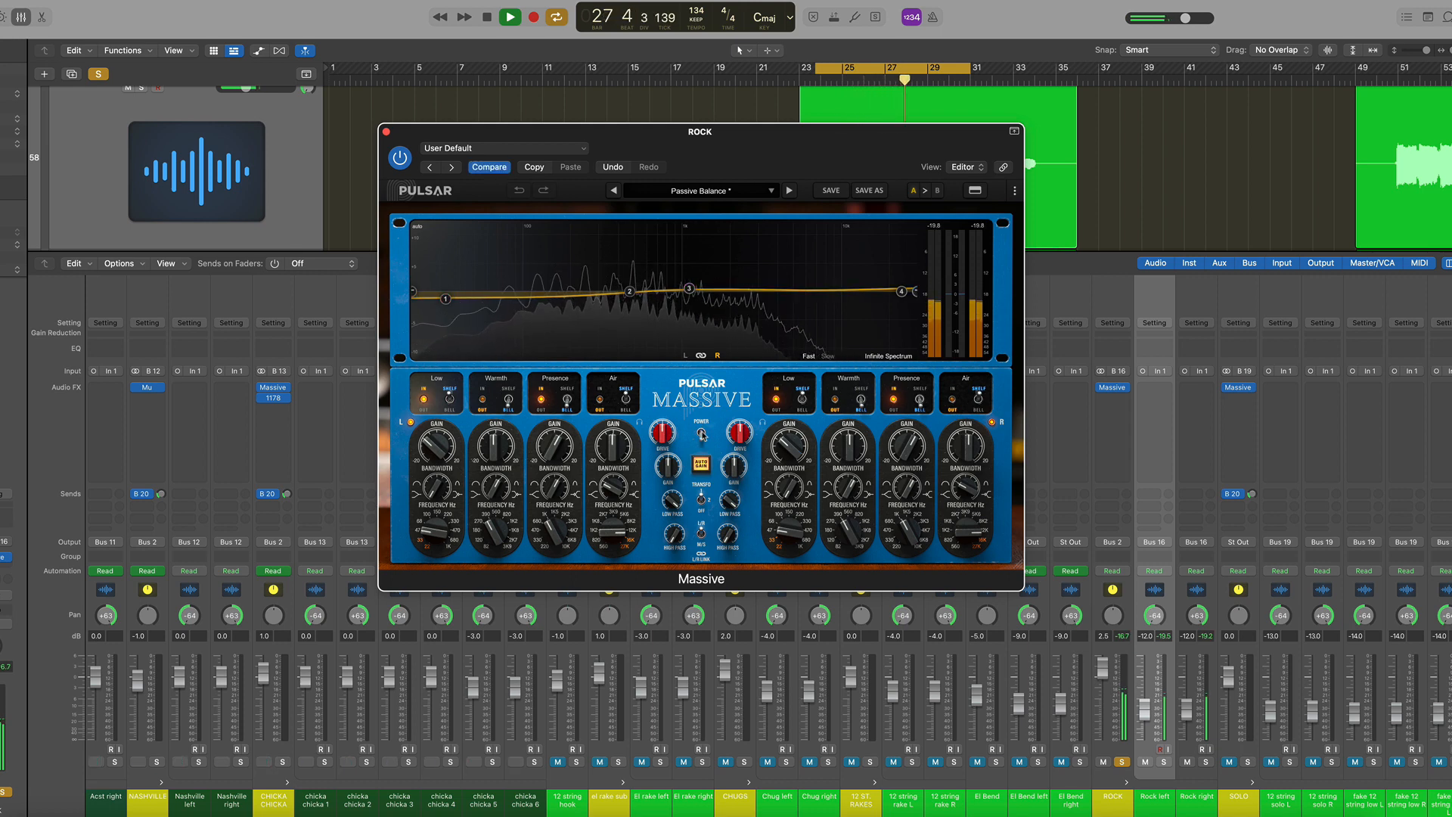
key(space)
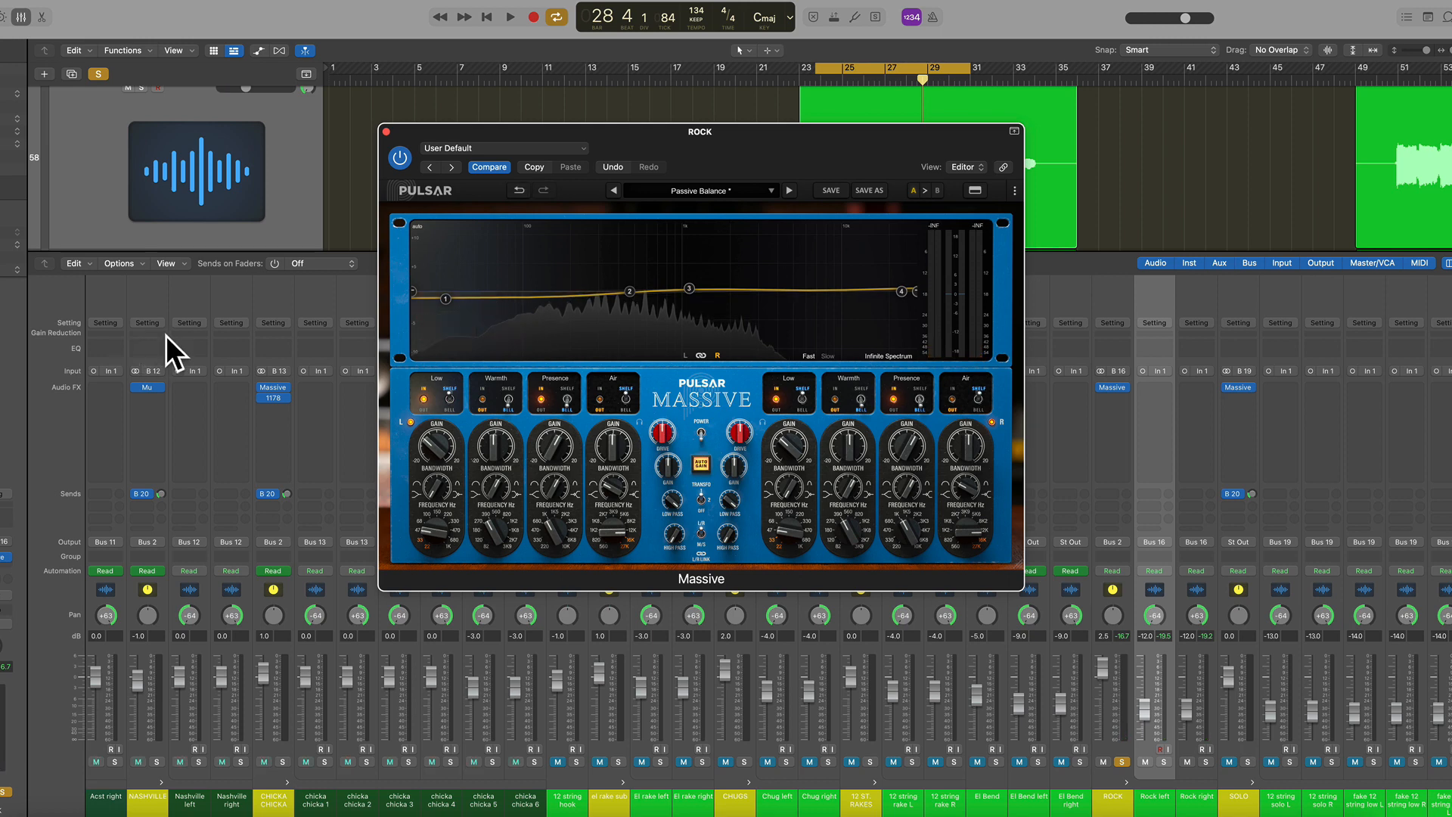
click(702, 434)
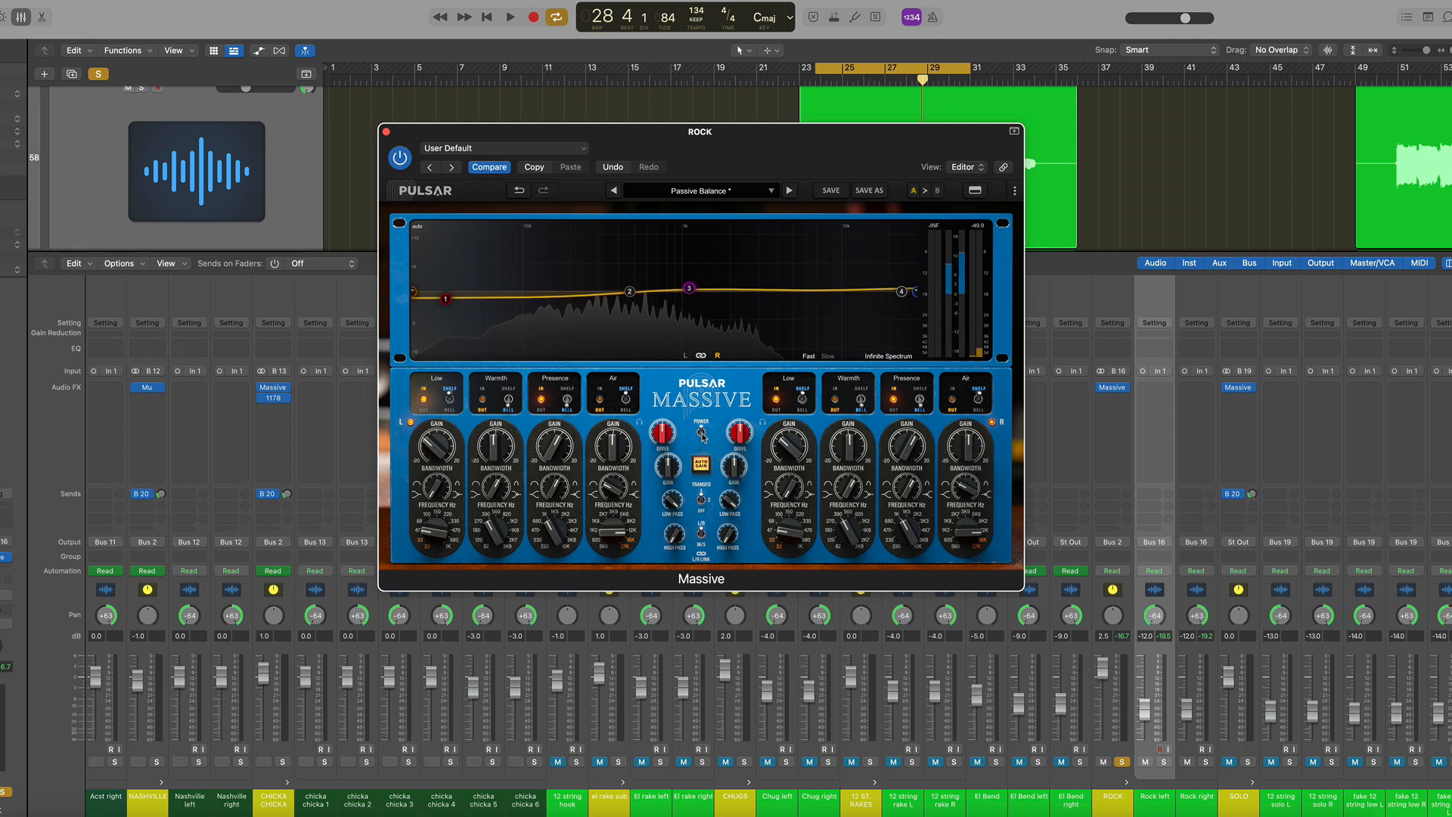
click(386, 133)
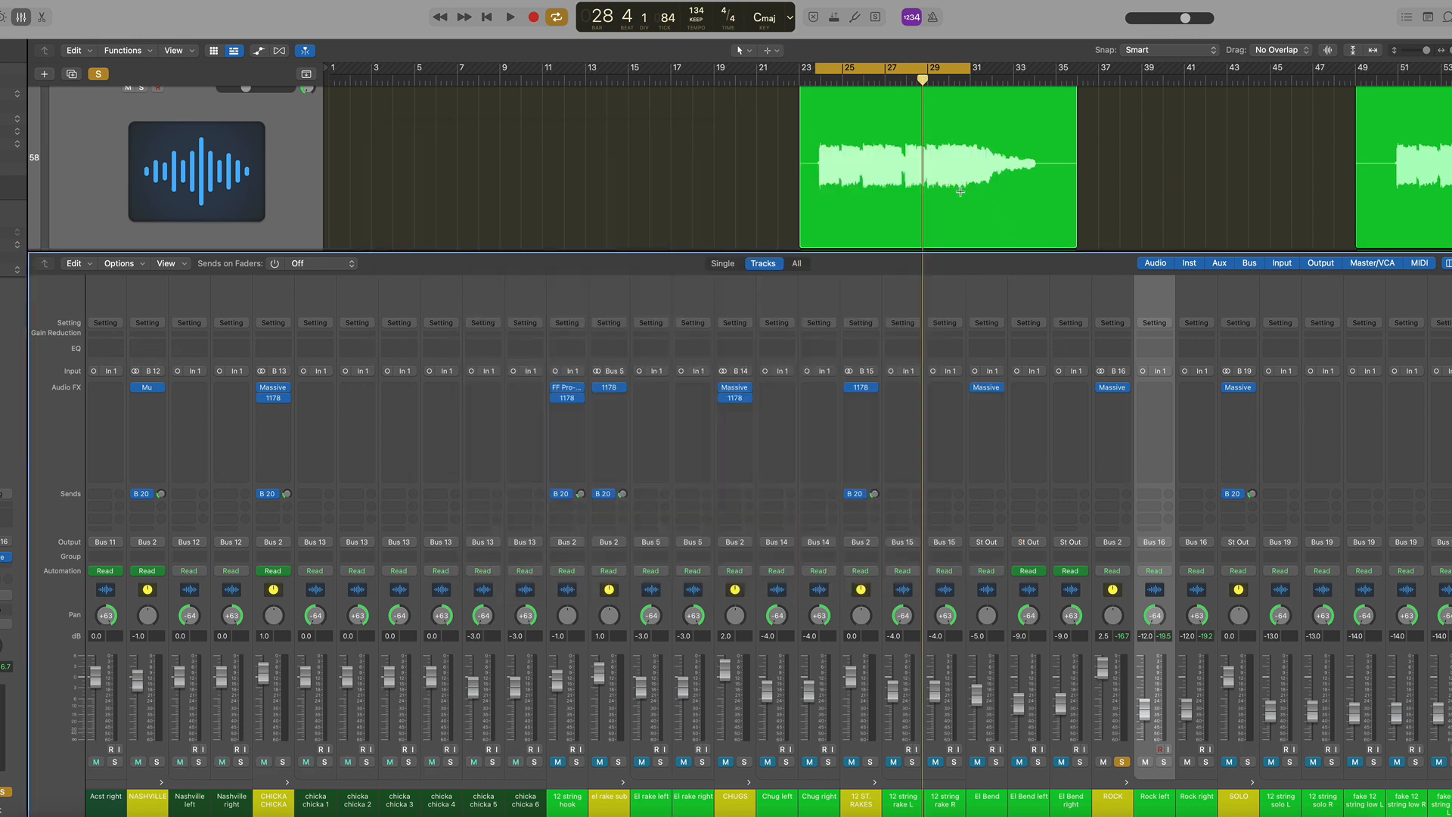
Unsolo the ROCK channel and scroll the mixer to the instrument channels
key(x)
key(x)
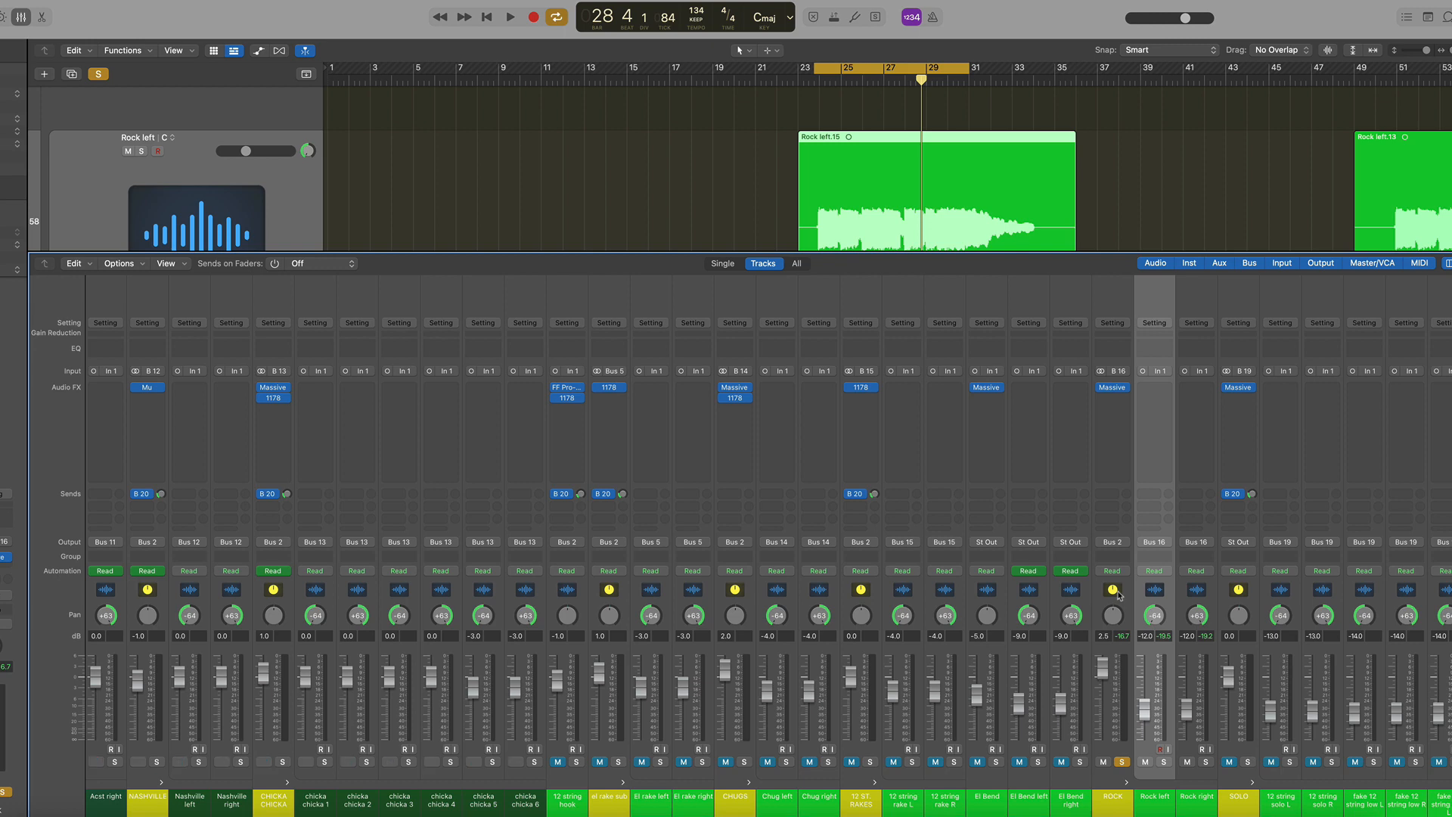
click(1123, 761)
scroll(968, 585, right, 10)
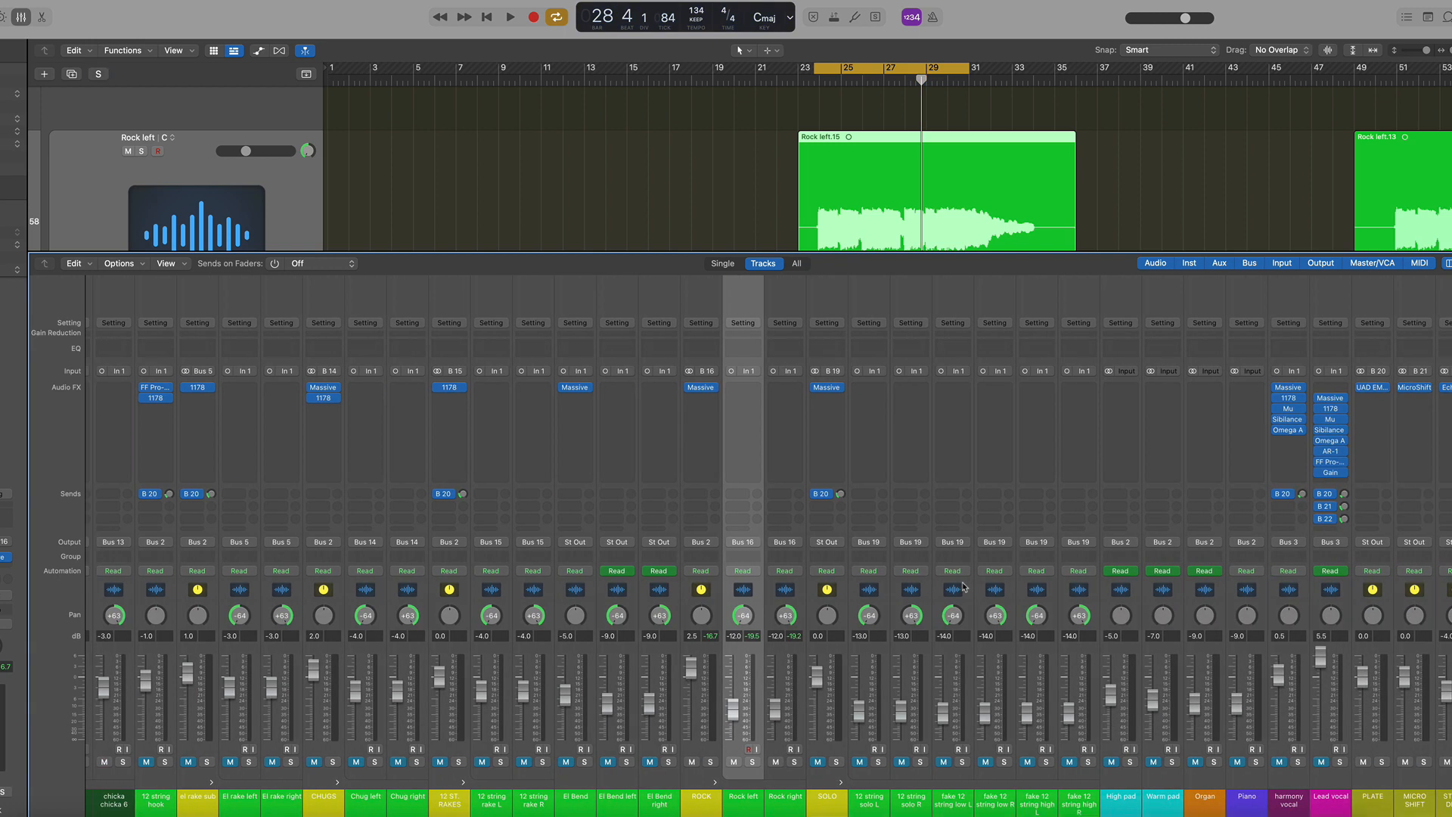
Select the High pad, Warm pad, Organ and Piano channels, solo them together and play
drag(1124, 595, 1233, 592)
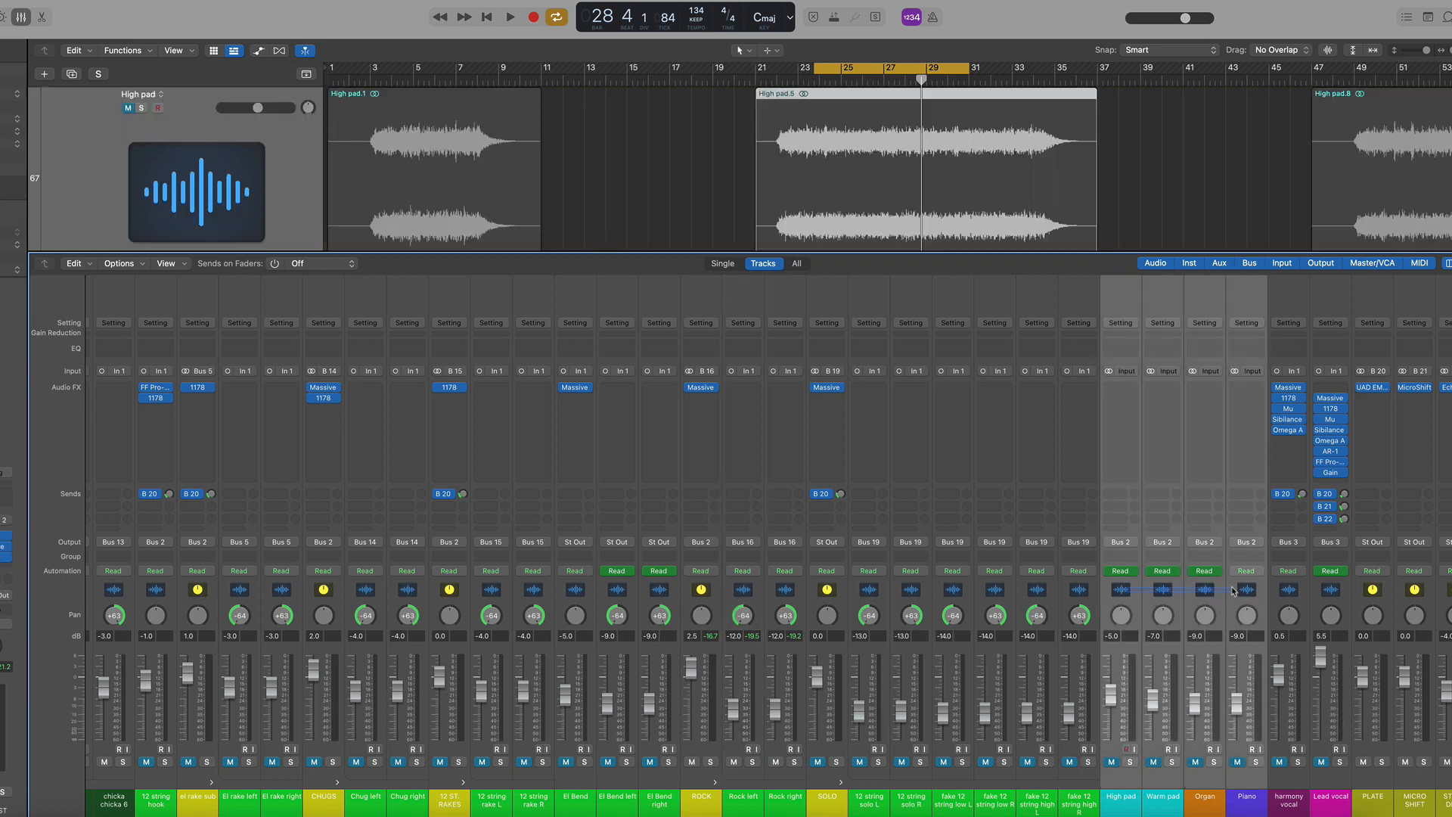
click(1132, 773)
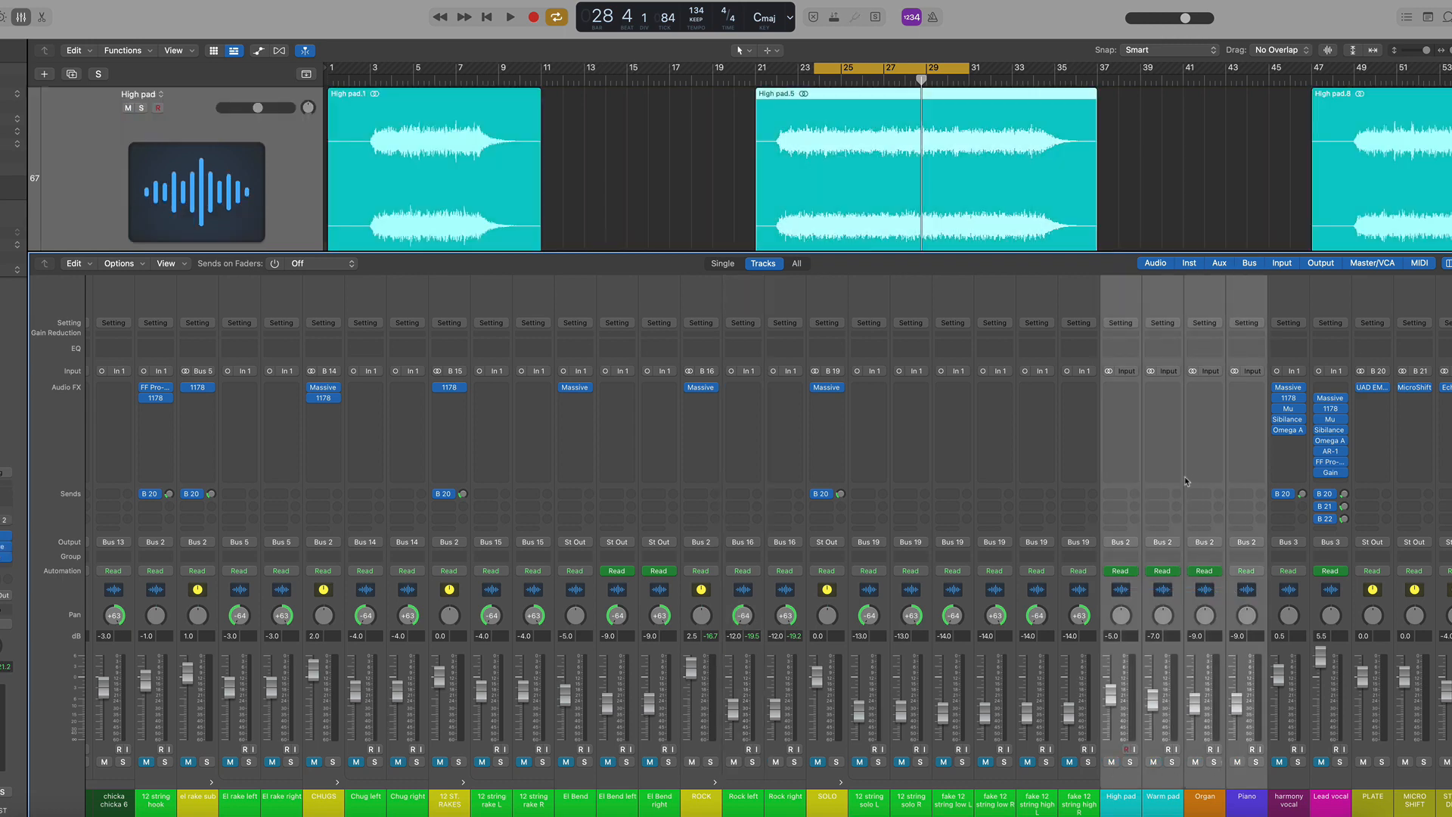
click(1256, 762)
key(space)
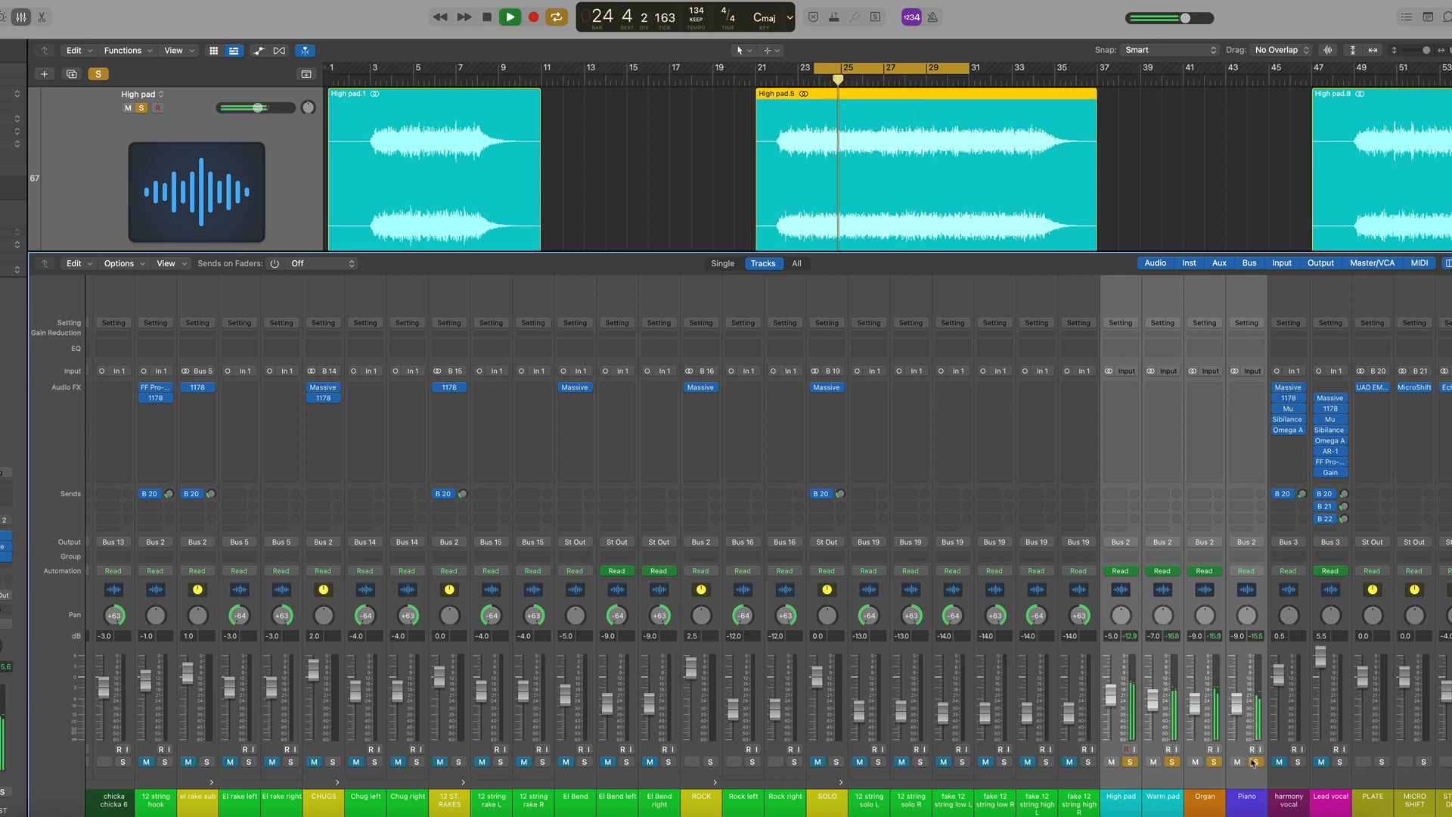
Unsolo the High pad, Warm pad, Organ and Piano channels and play the full mix with the mixer hidden
key(space)
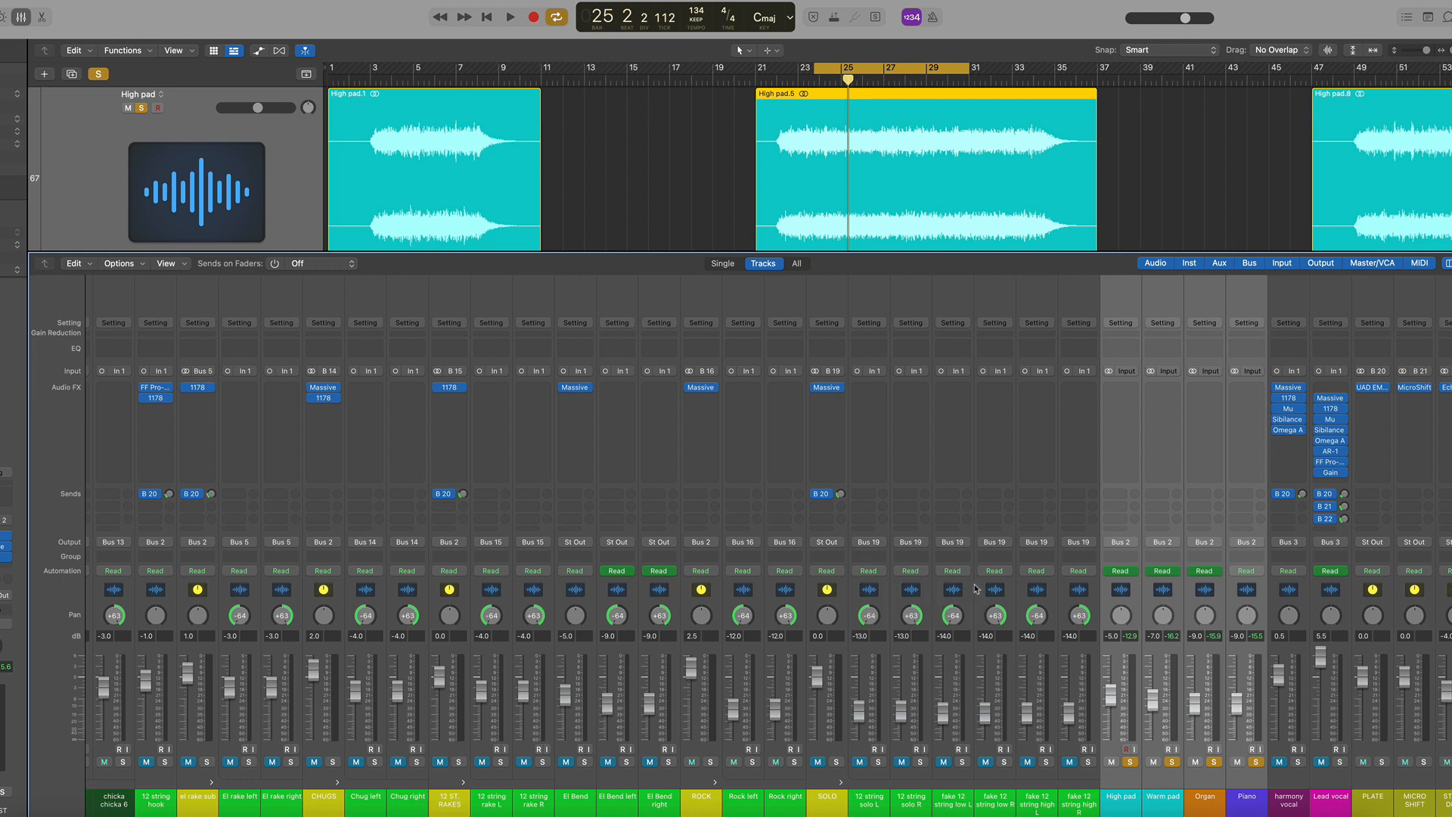
click(1136, 765)
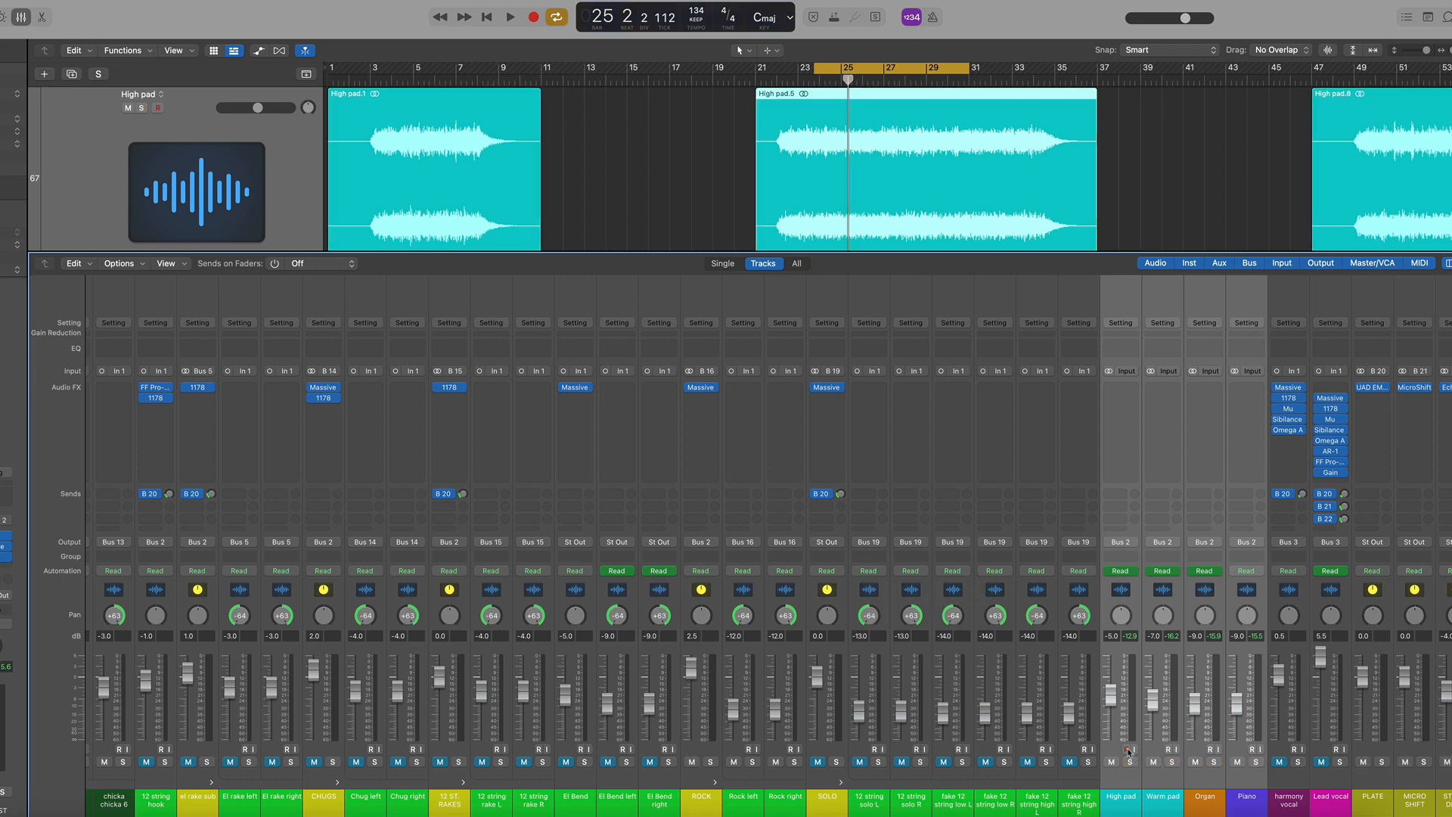
key(space)
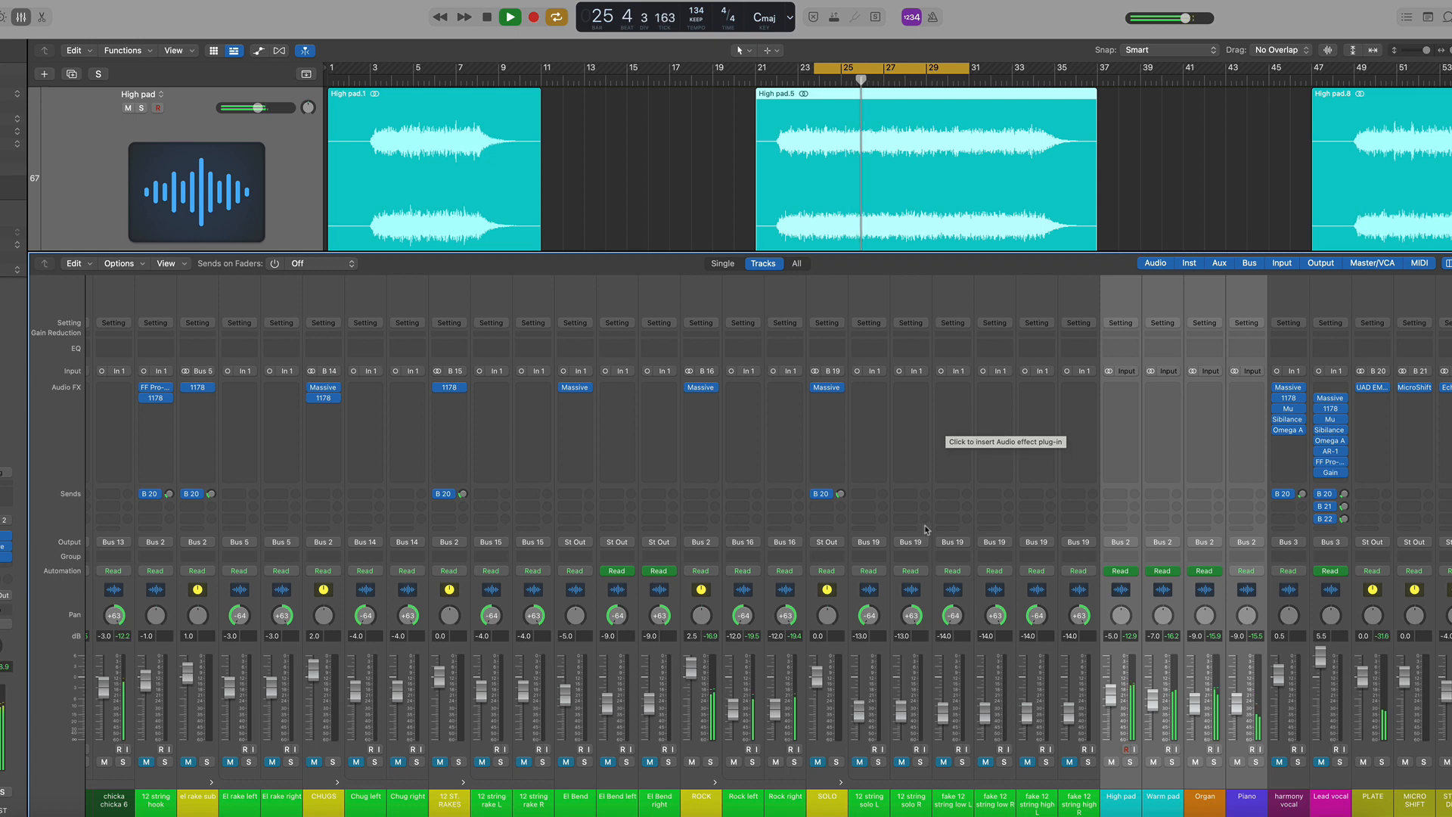
key(x)
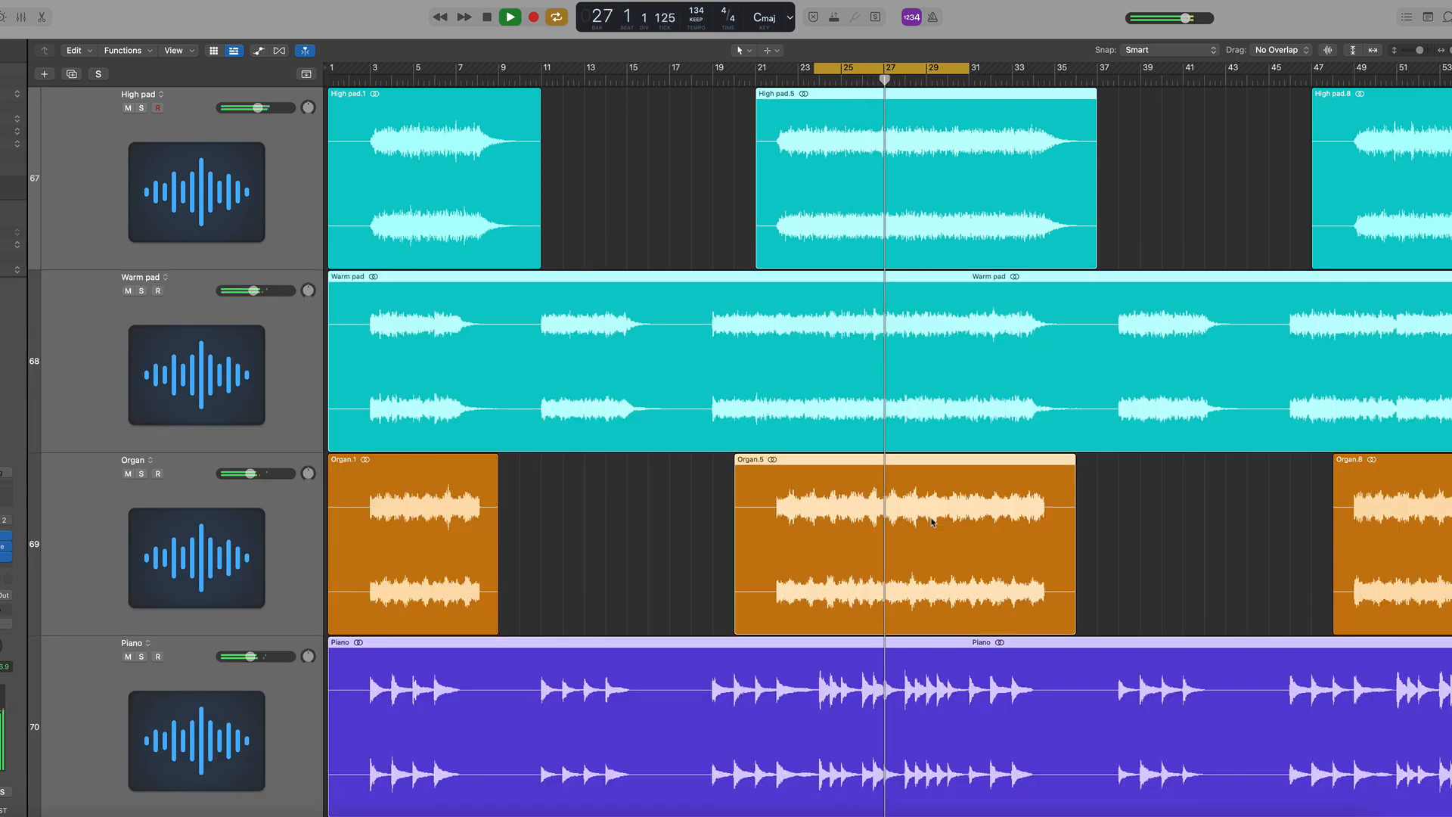
key(space)
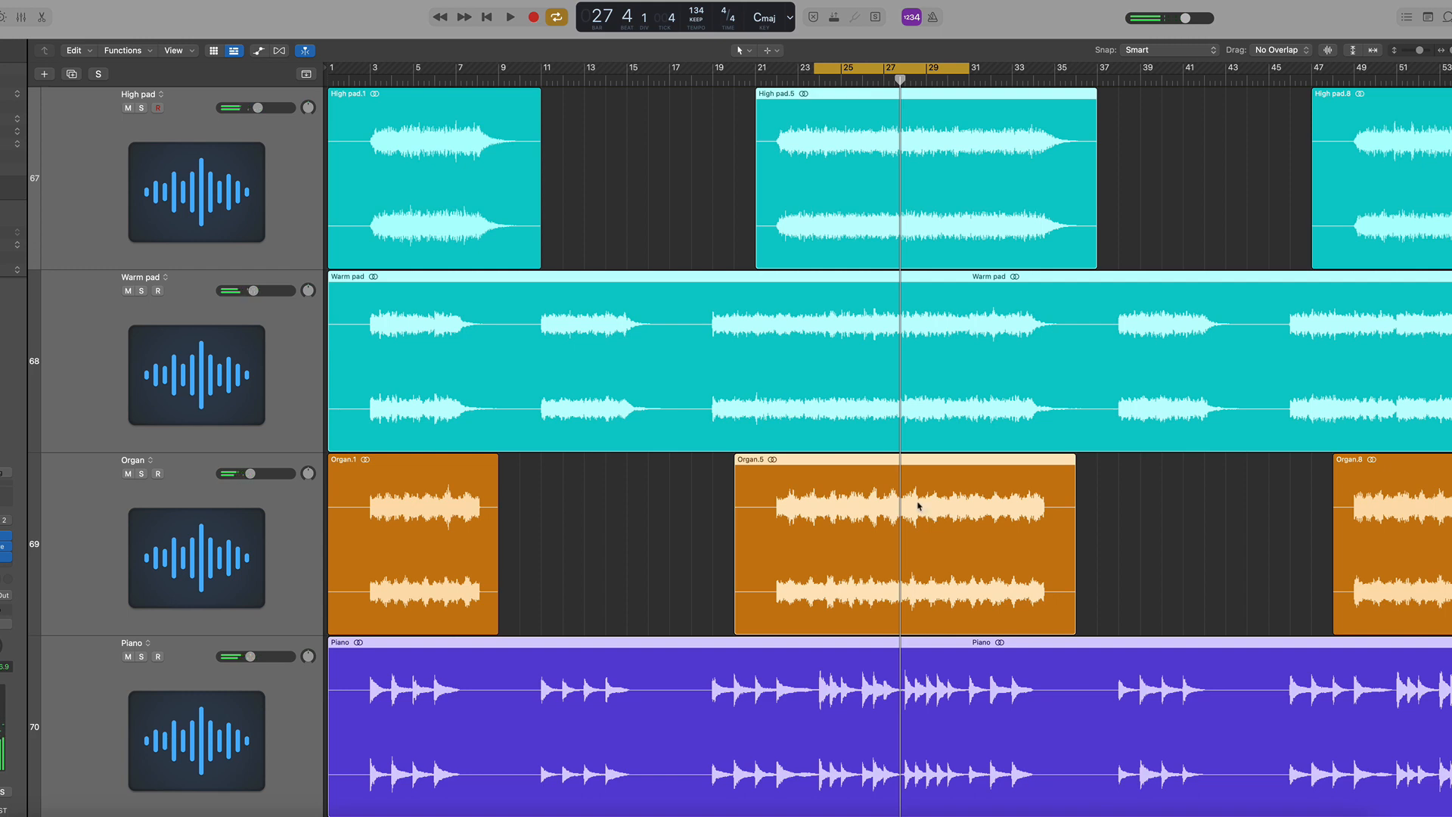
key(space)
Hide the mixer, solo the el rake sub folder track and play it
key(x)
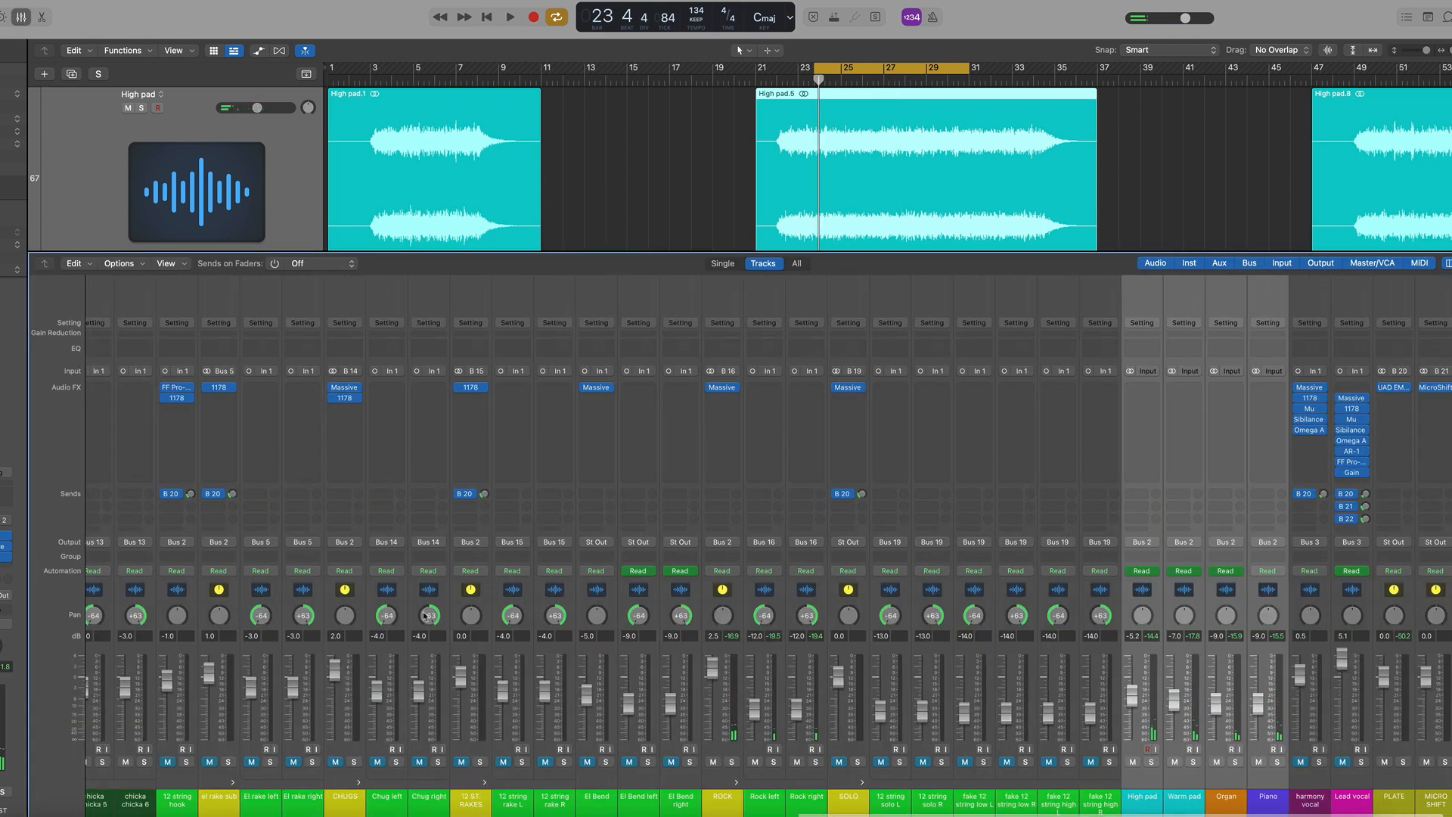
key(x)
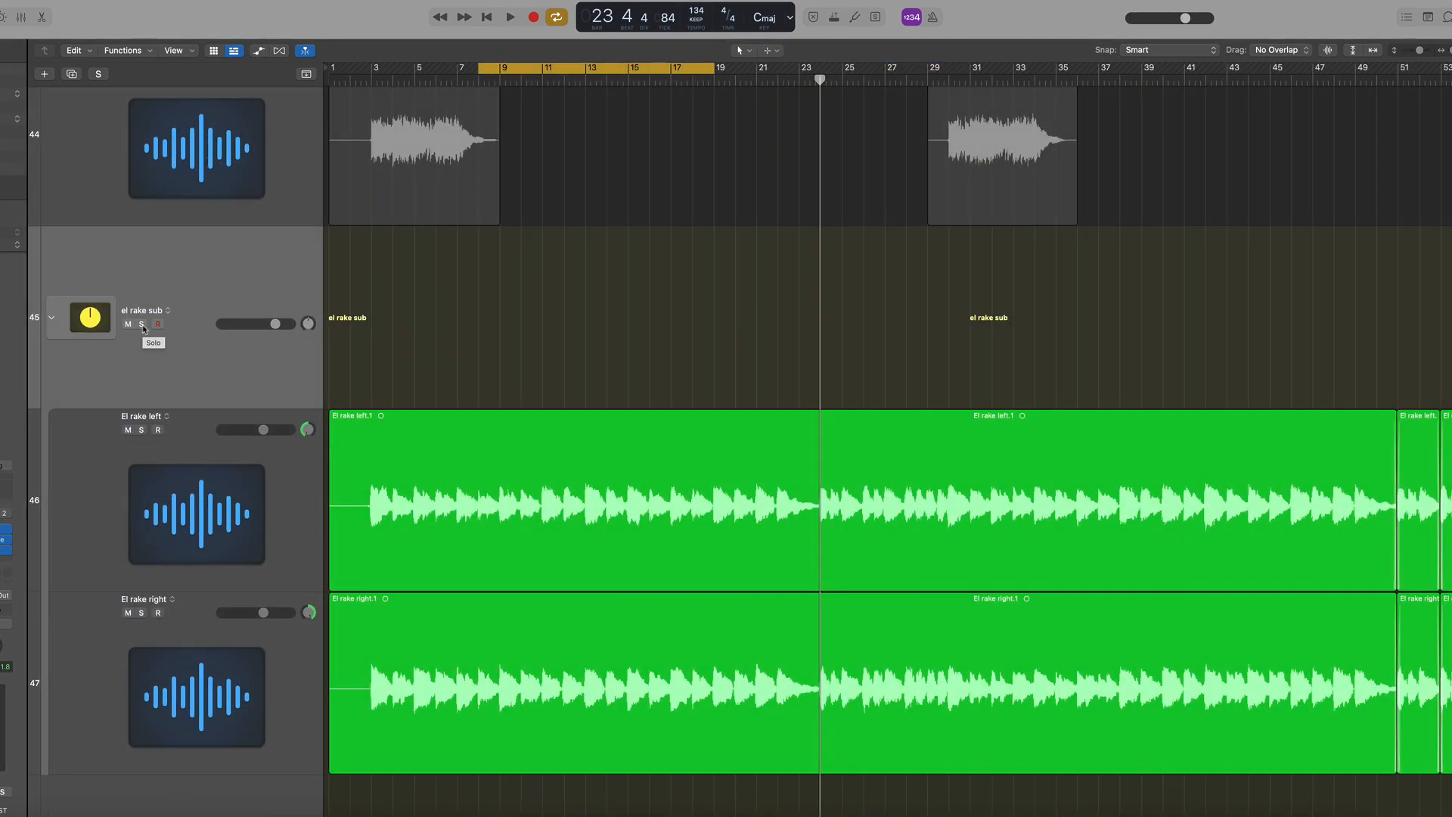
click(142, 325)
key(space)
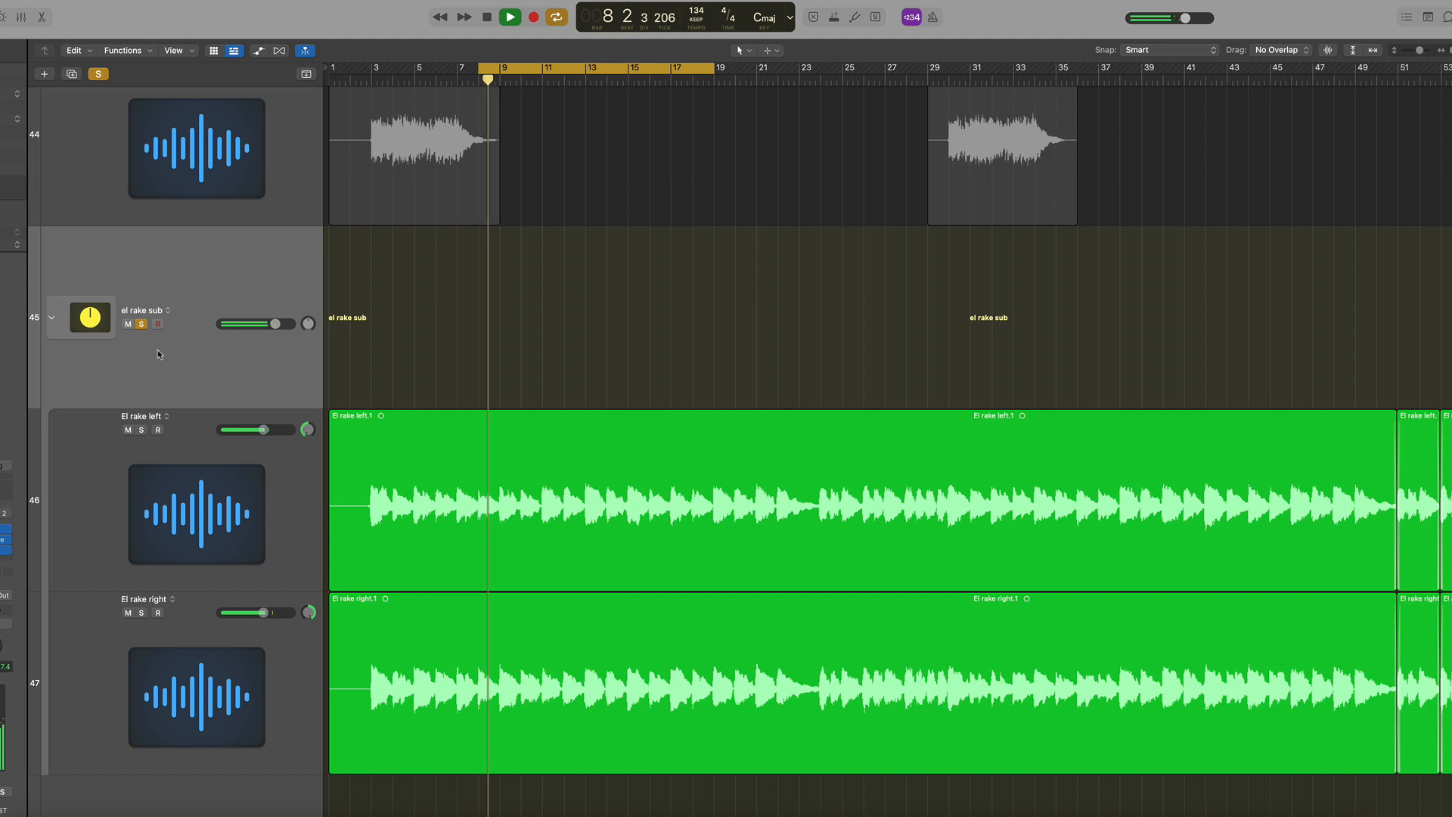
key(space)
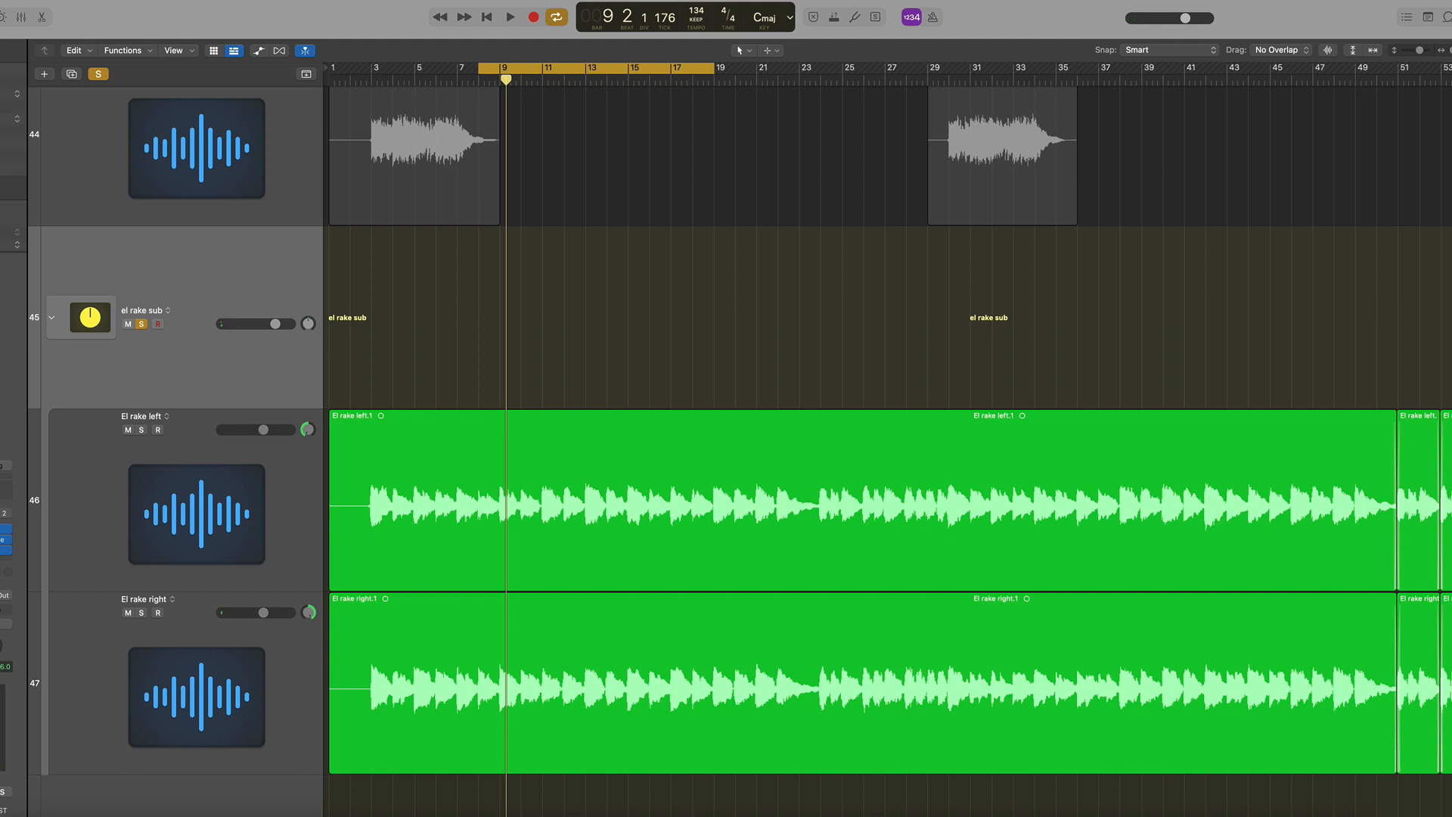
Show the el rake sub plugin window while playing the track, then hide it and stop playback
key(v)
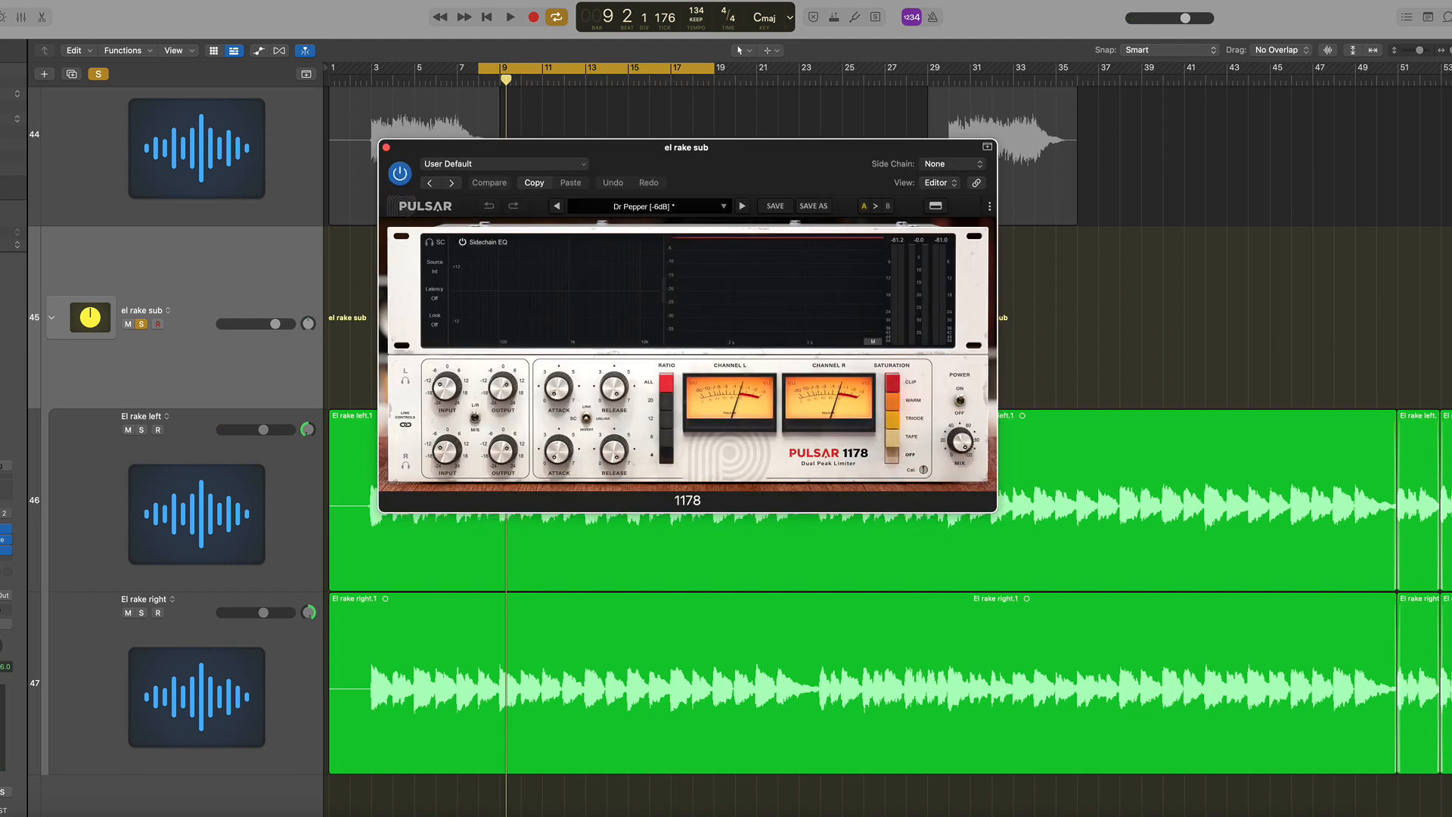
key(space)
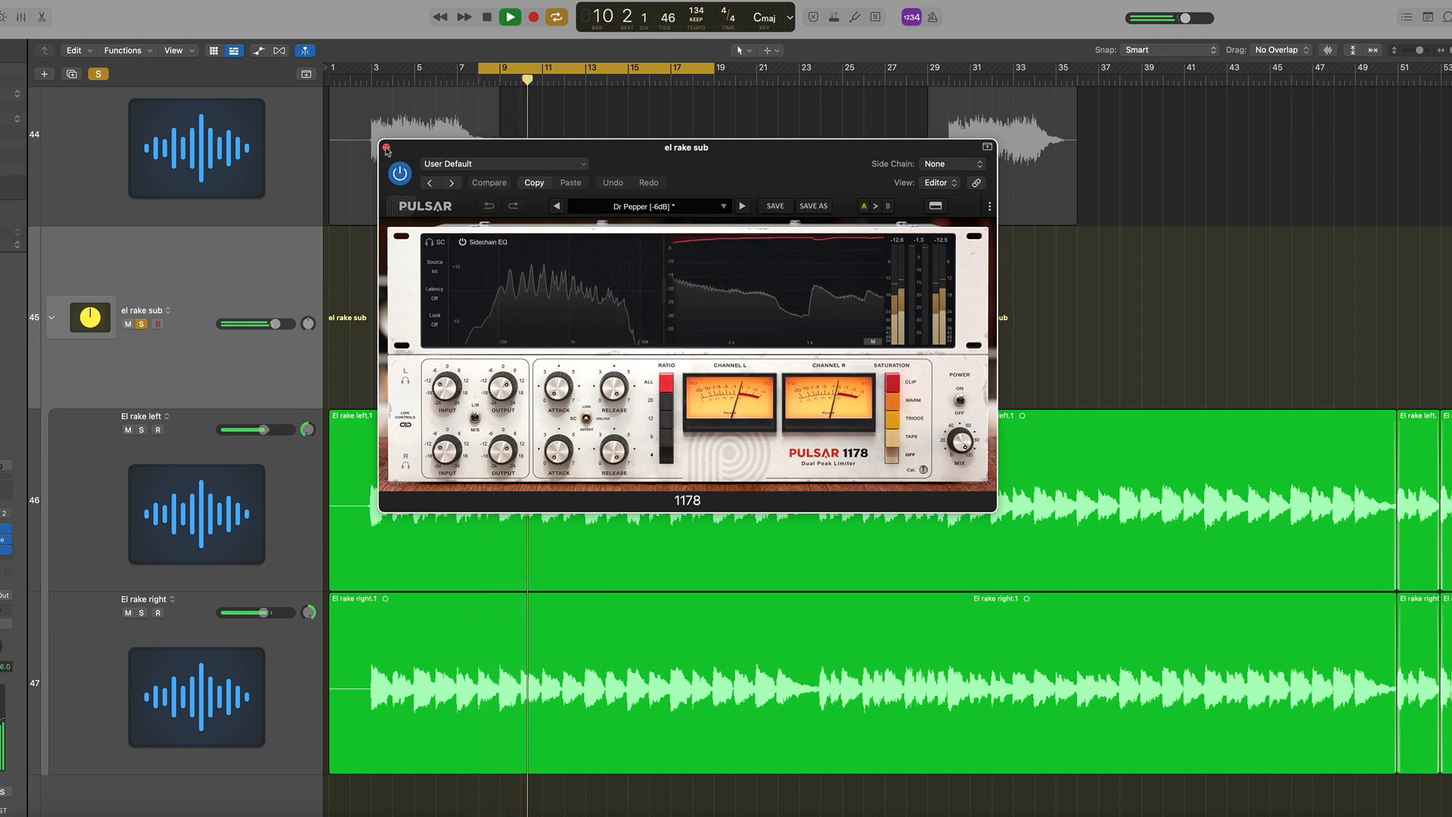
key(v)
key(space)
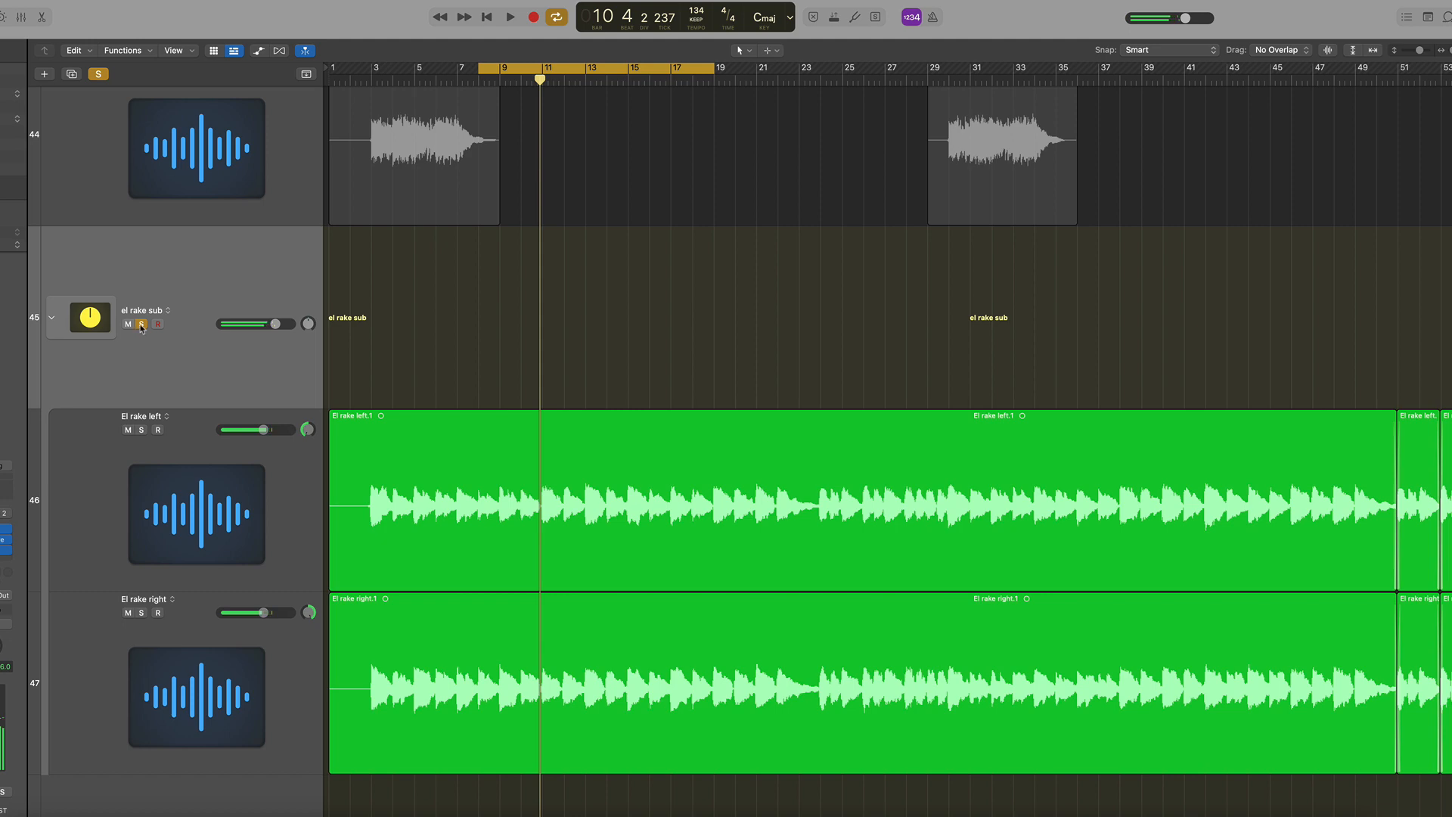
Unsolo the el rake sub folder and unmute the Chug left and Chug right tracks
click(140, 324)
scroll(519, 382, down, 10)
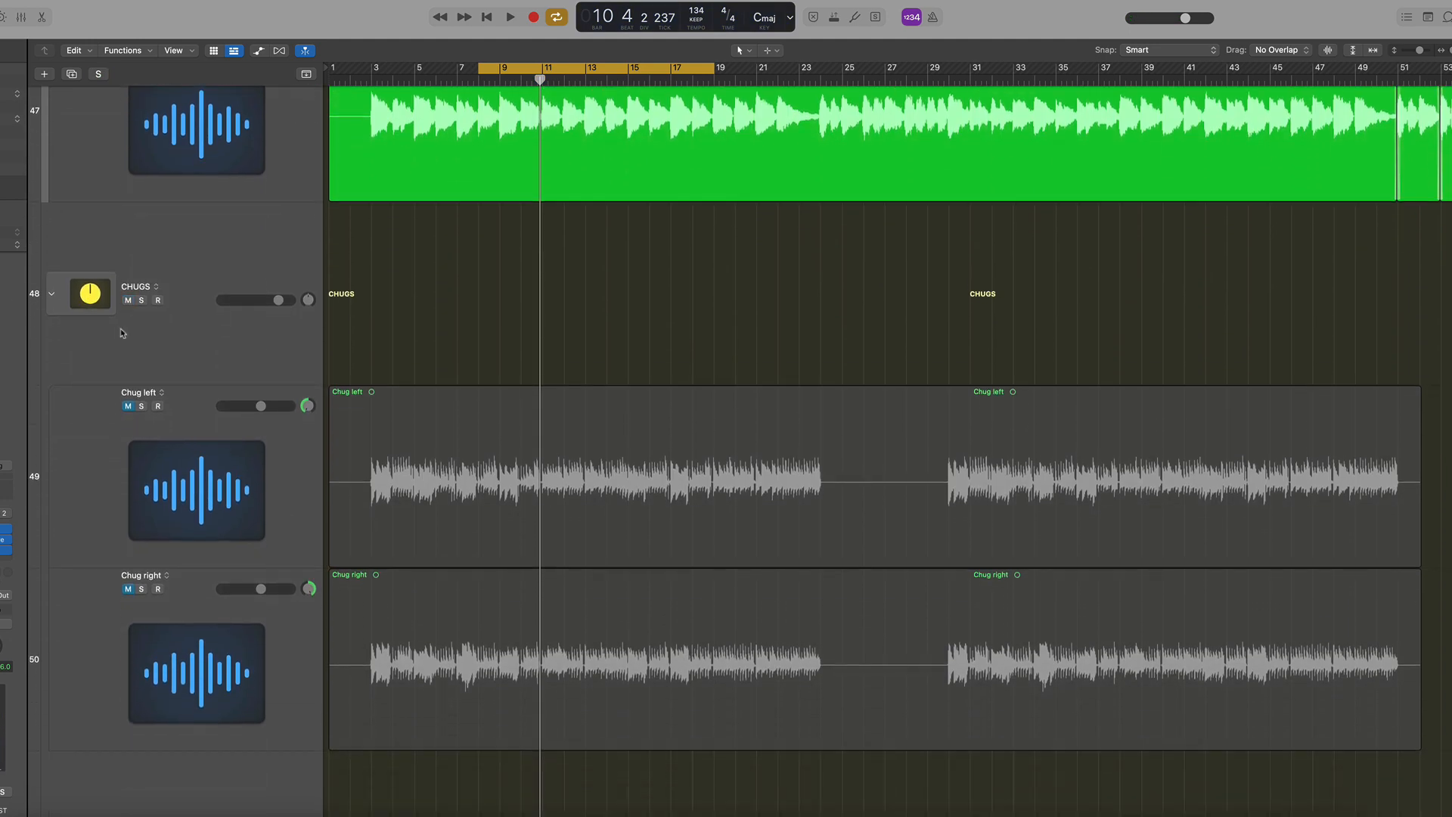
drag(127, 406, 128, 589)
Solo the CHUGS folder track, play it and show its plugin windows
click(142, 300)
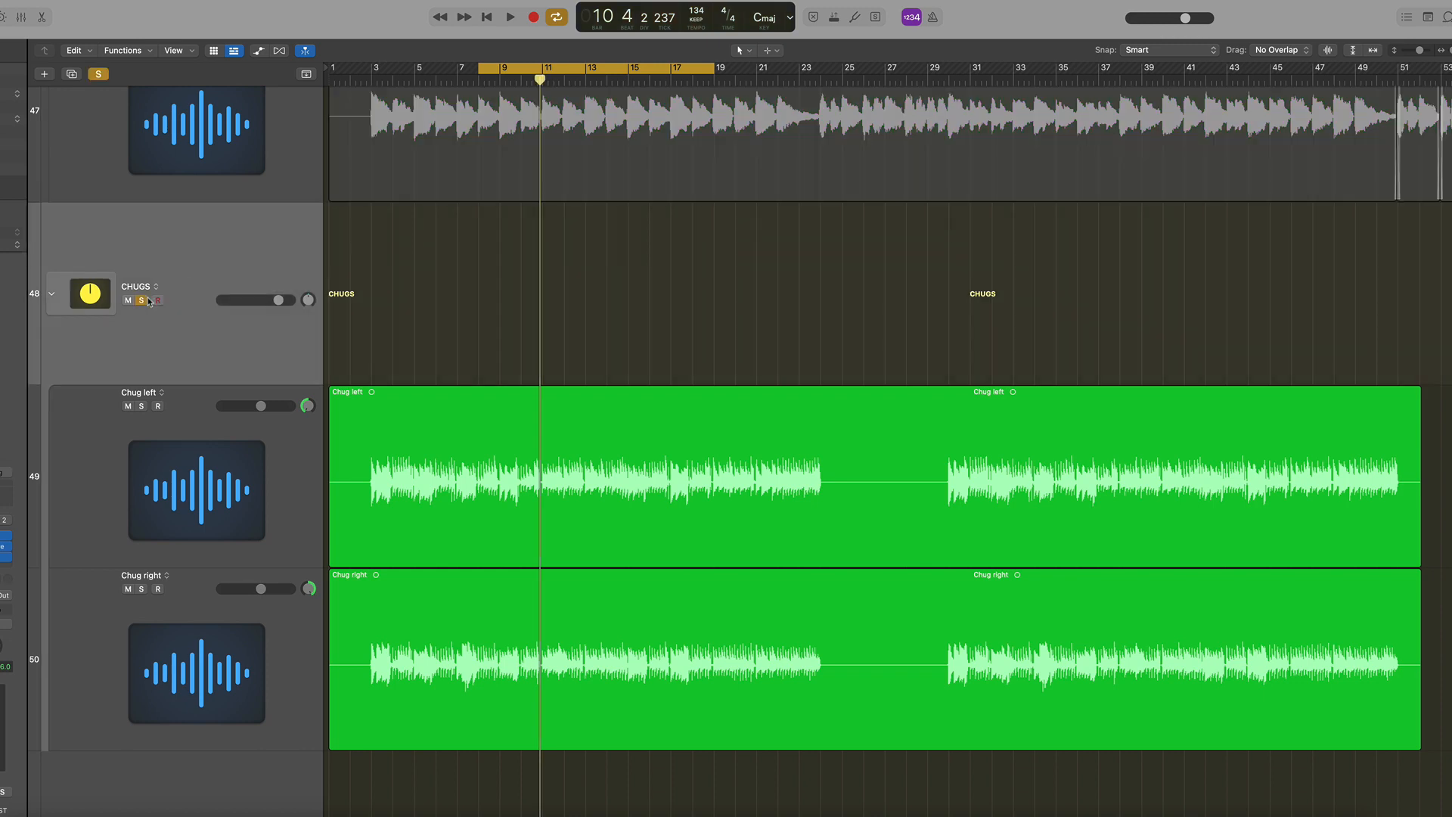
key(space)
key(v)
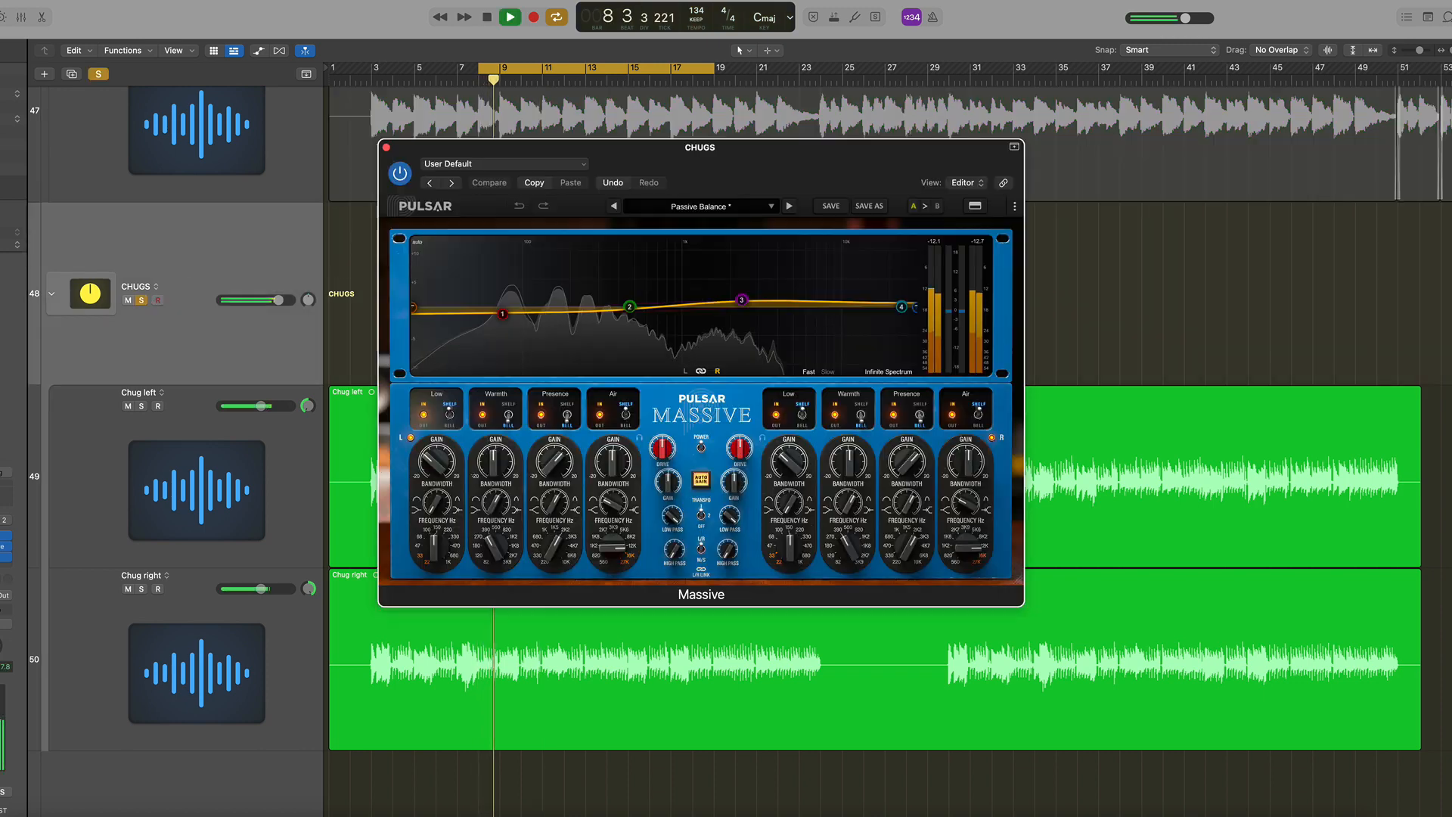
Arrange the CHUGS Massive and 1178 plugin windows side by side and toggle the Massive EQ bypass off and on
click(4, 556)
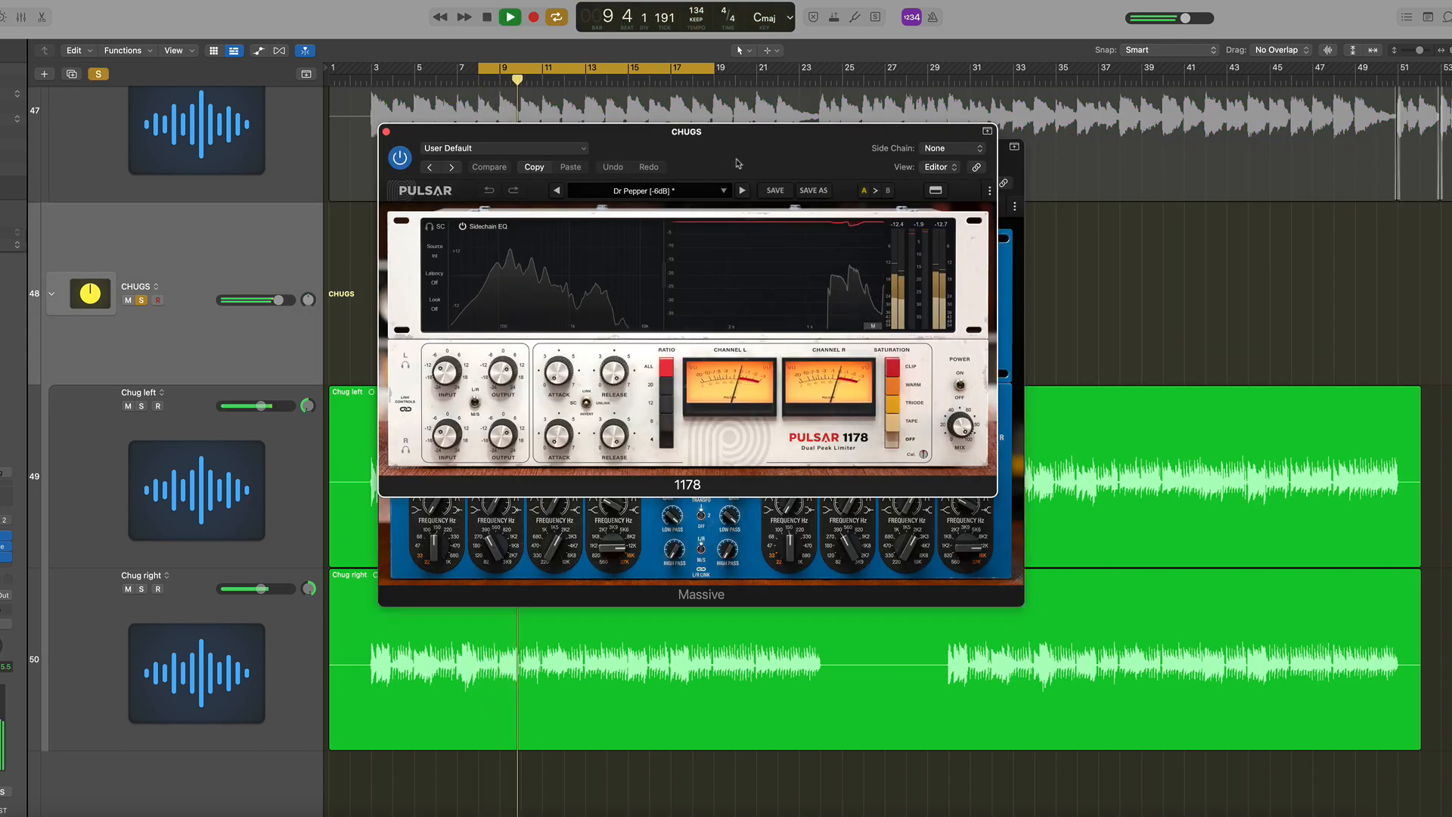
drag(736, 164, 1019, 154)
drag(522, 148, 161, 87)
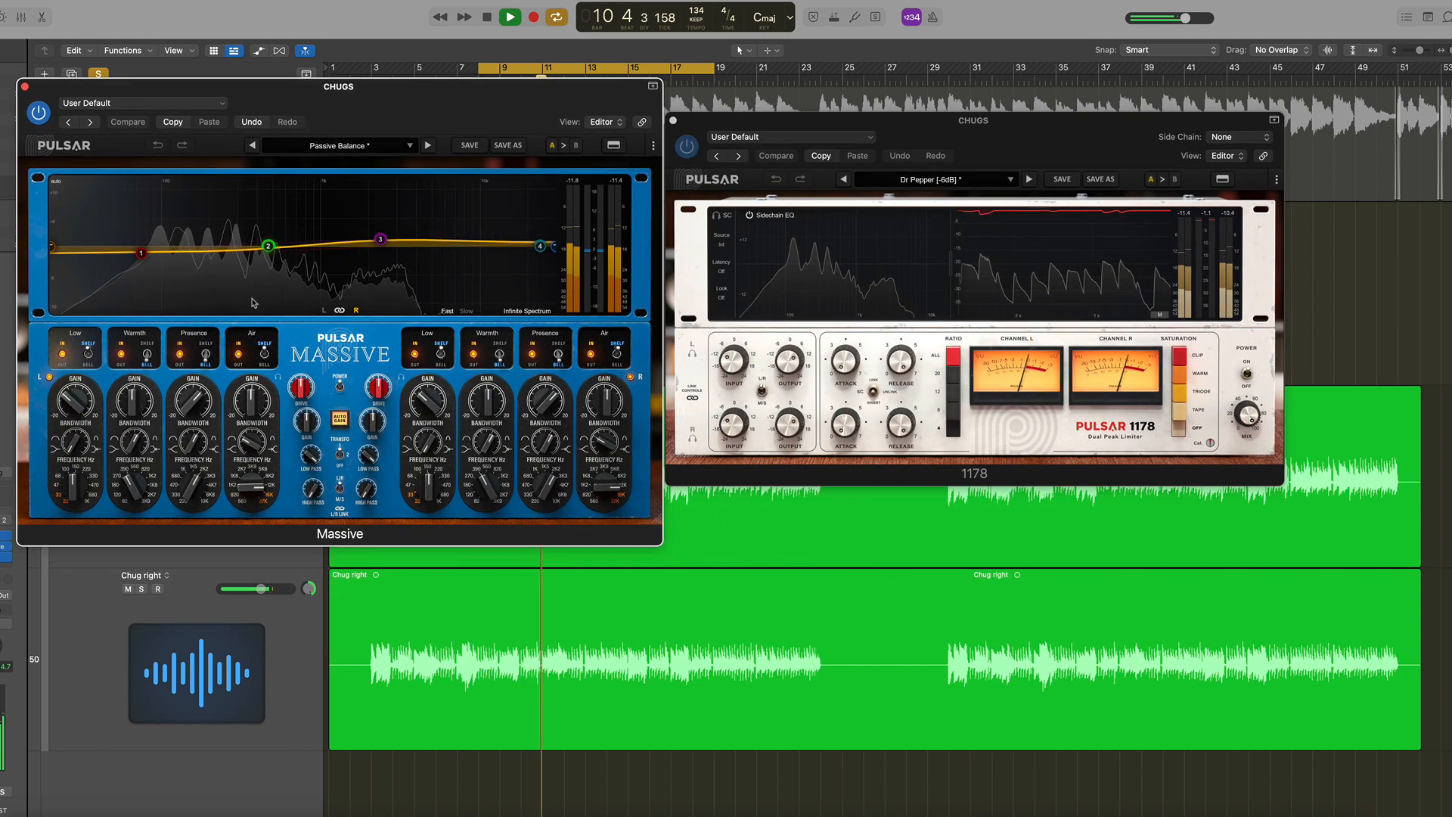
click(340, 386)
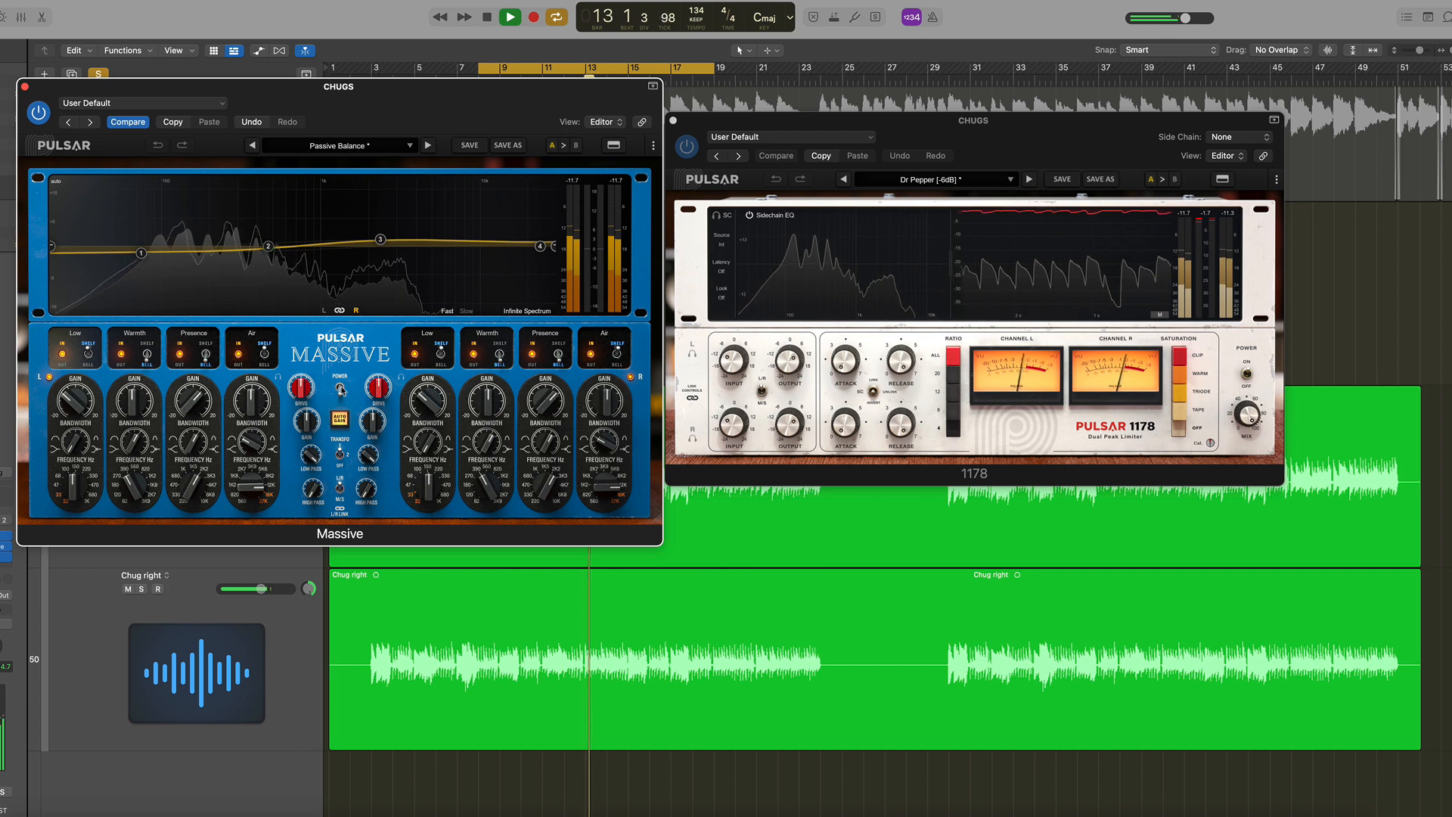
click(340, 387)
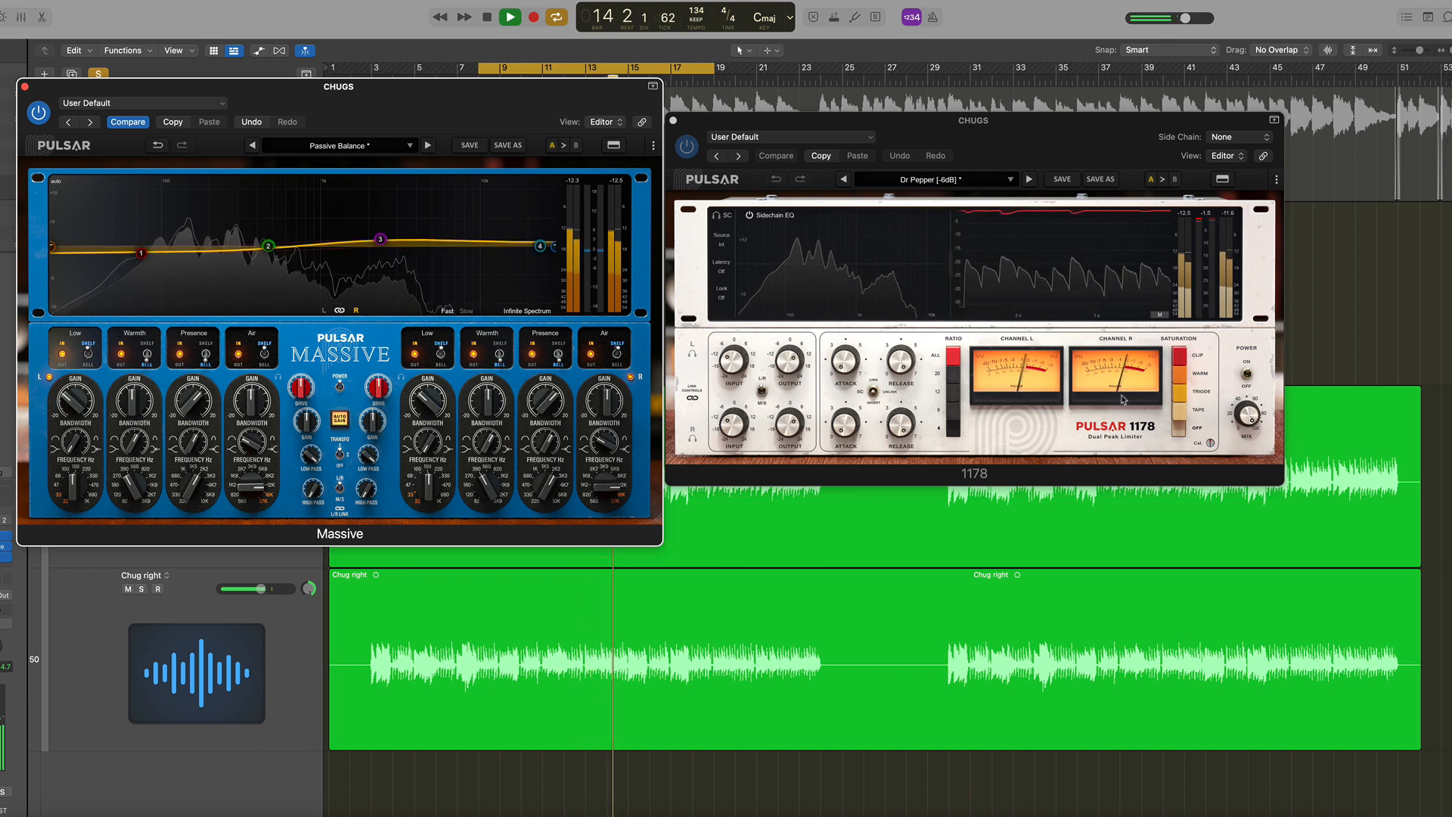
Stop playback, close both CHUGS plugin windows and unsolo the CHUGS folder
key(space)
click(24, 86)
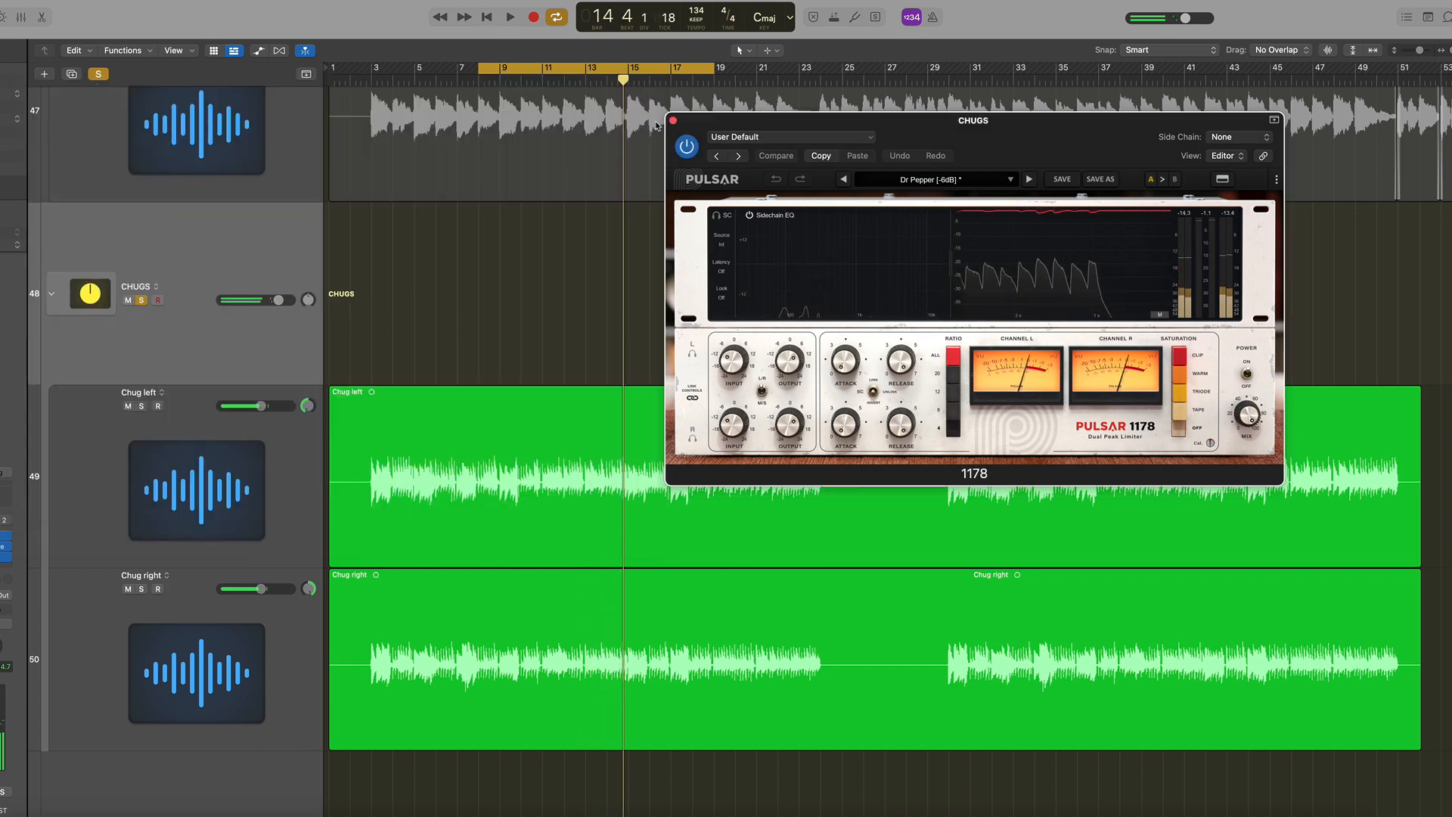
click(673, 121)
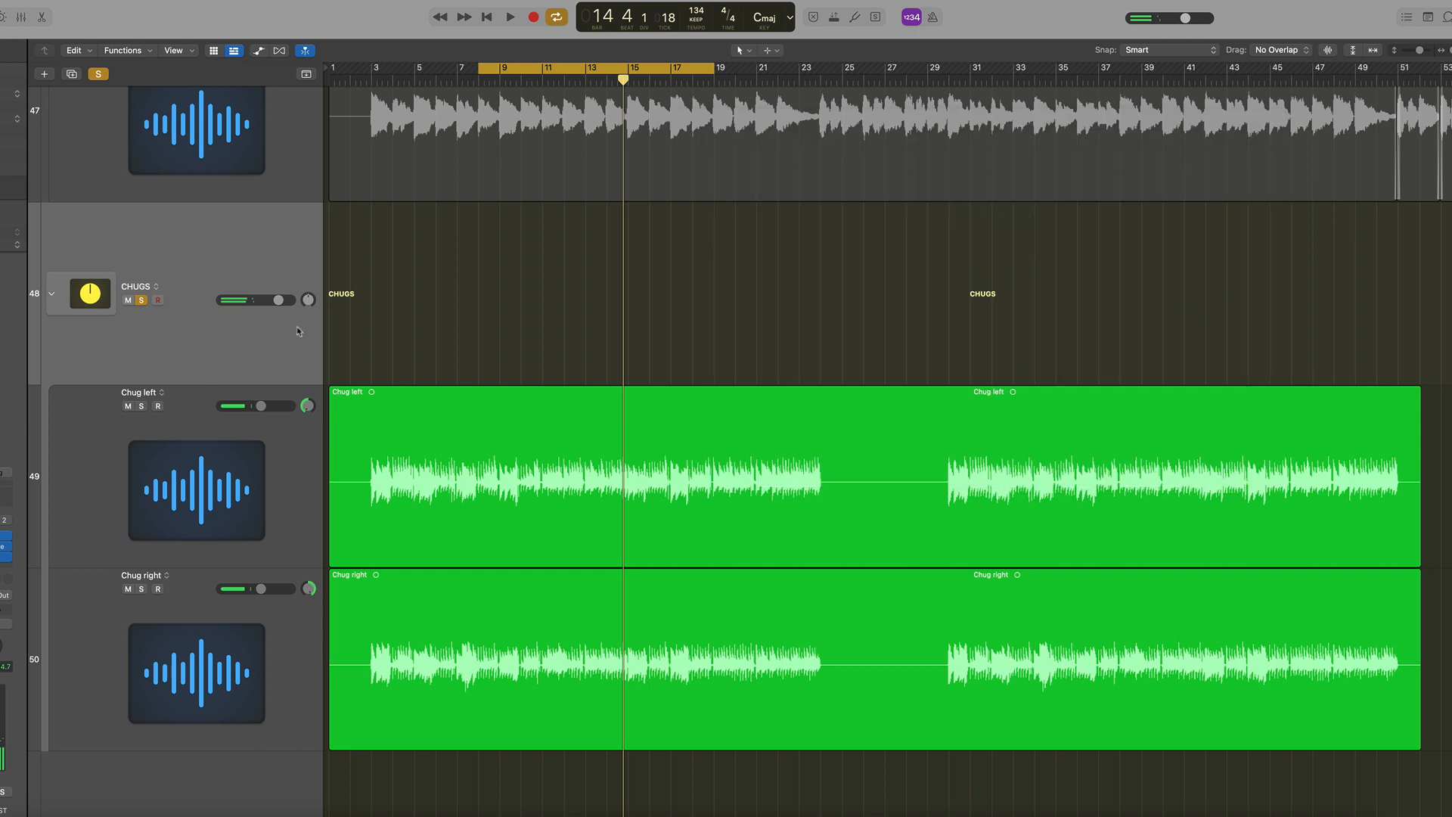
click(141, 300)
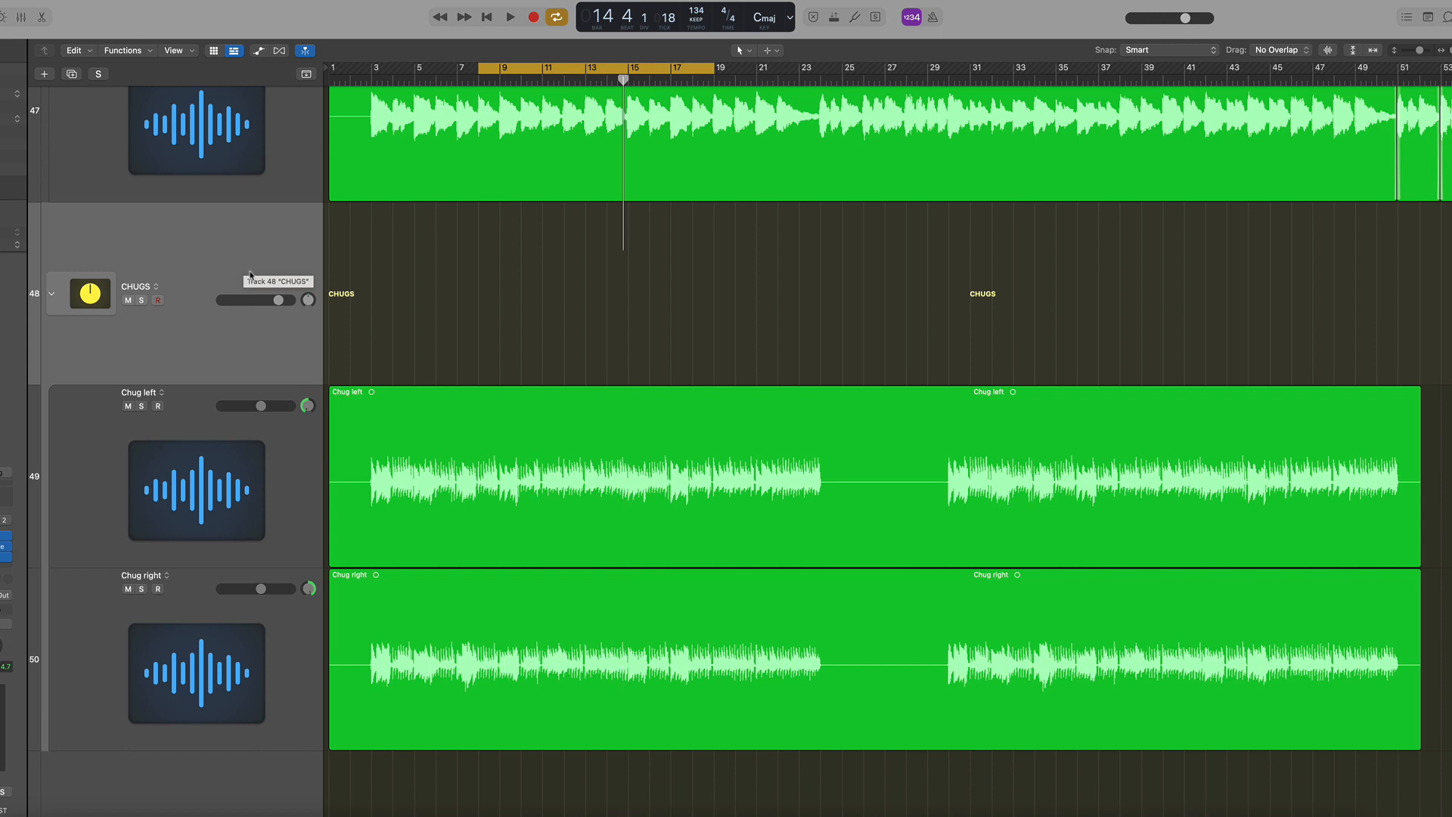
Open the mixer, solo the 12 ST. RAKES channel, set the cycle range to bars 11–22 and play
key(x)
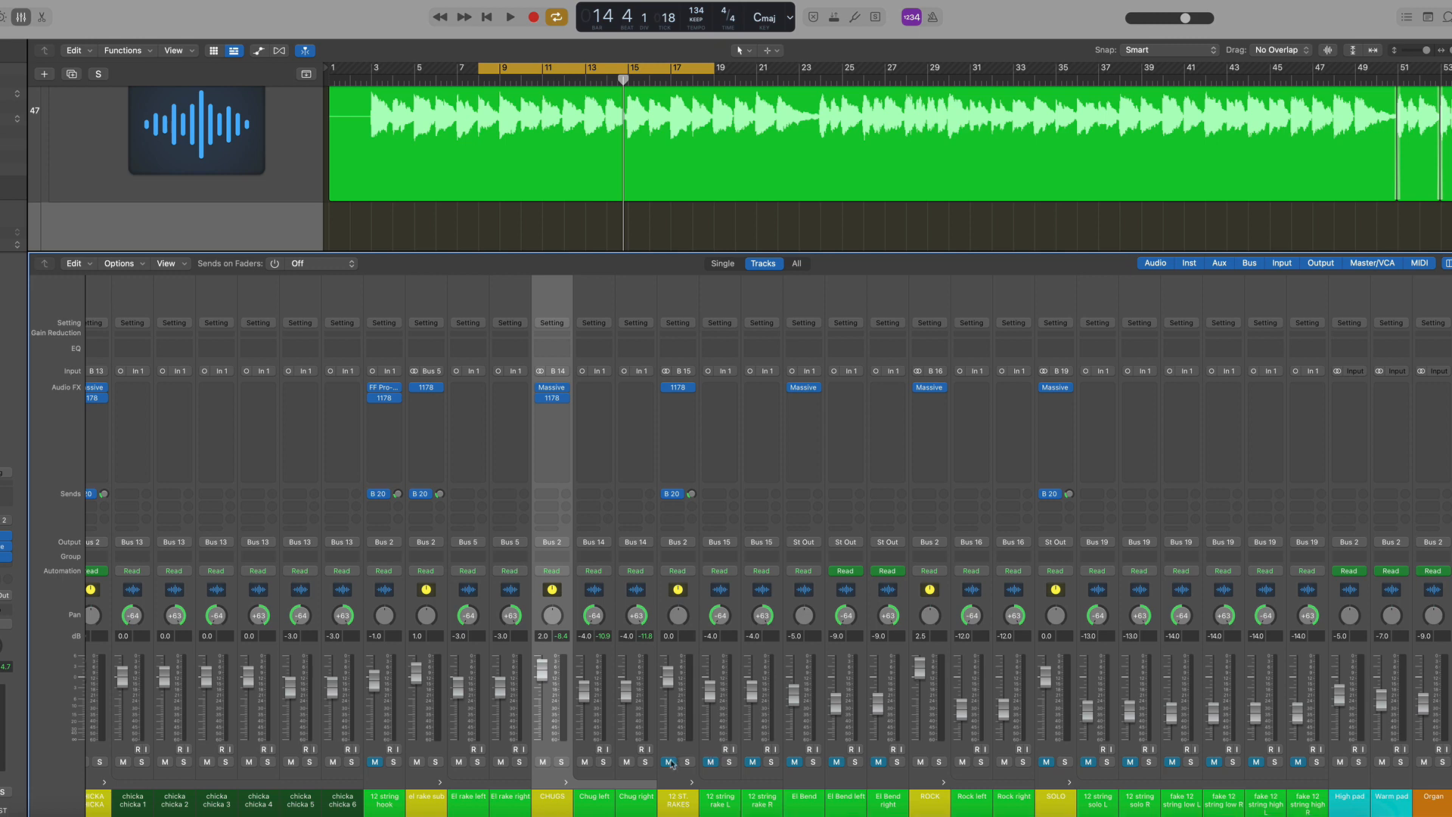
click(736, 626)
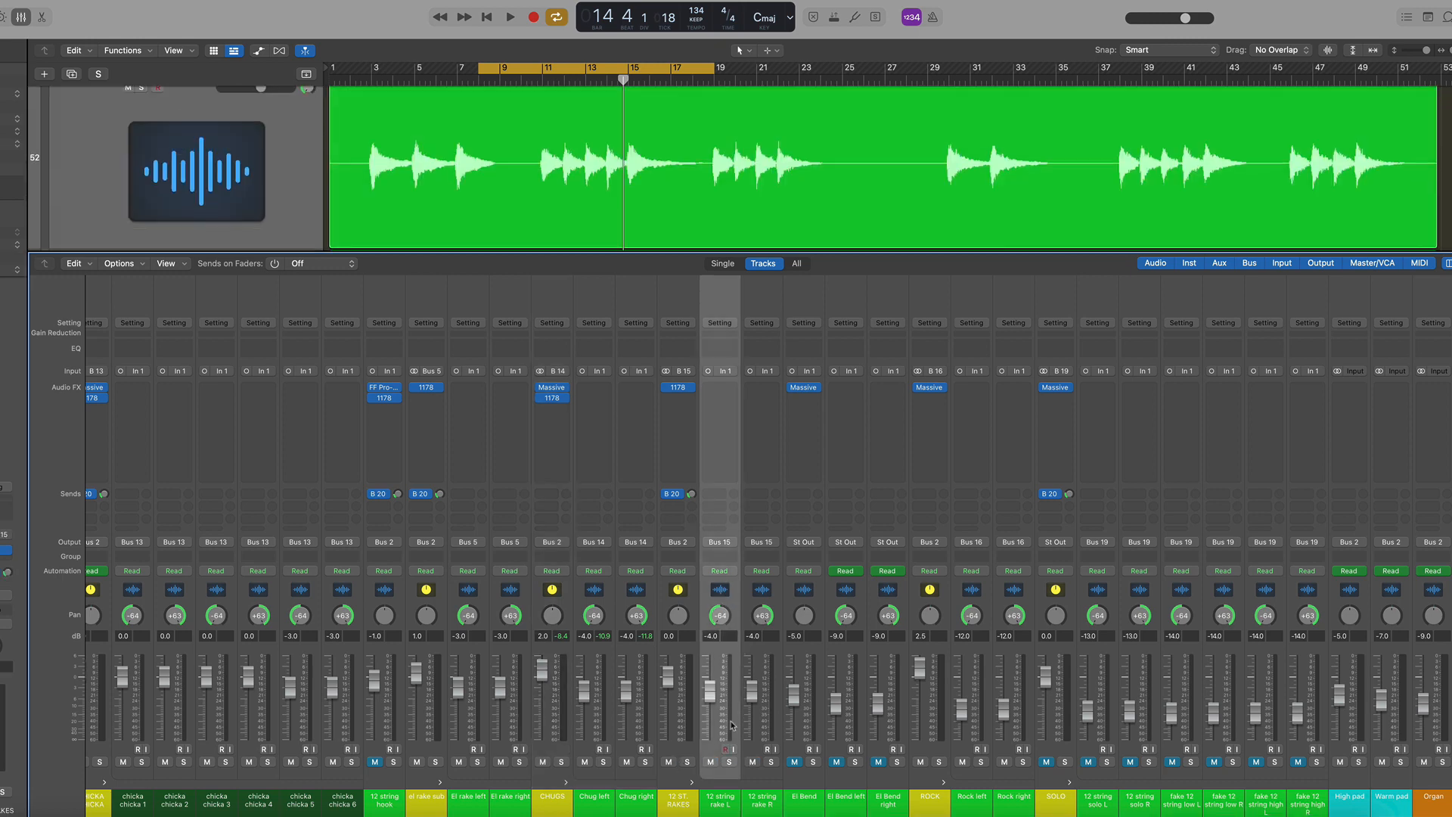
click(688, 763)
drag(569, 62, 633, 62)
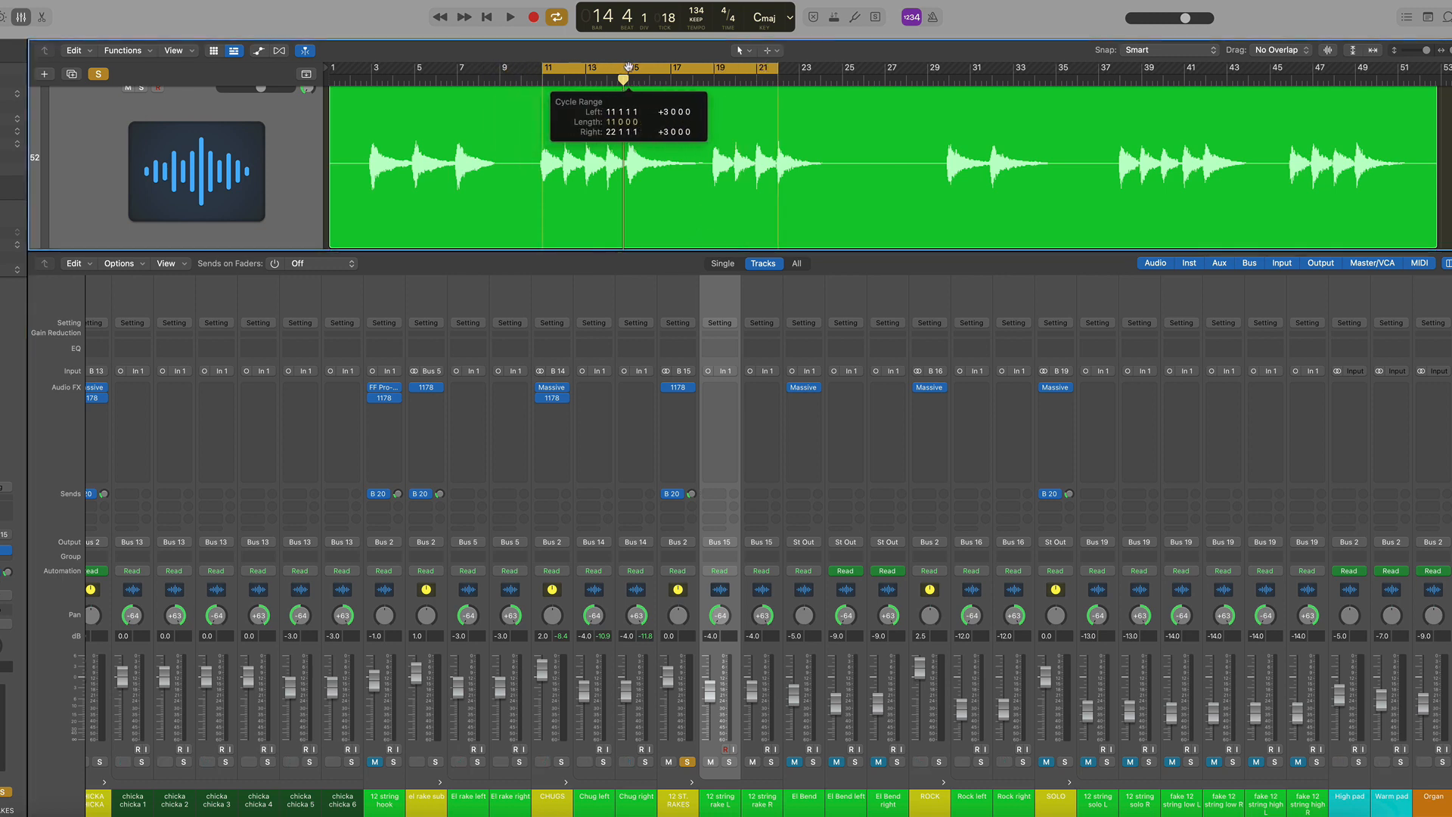
key(space)
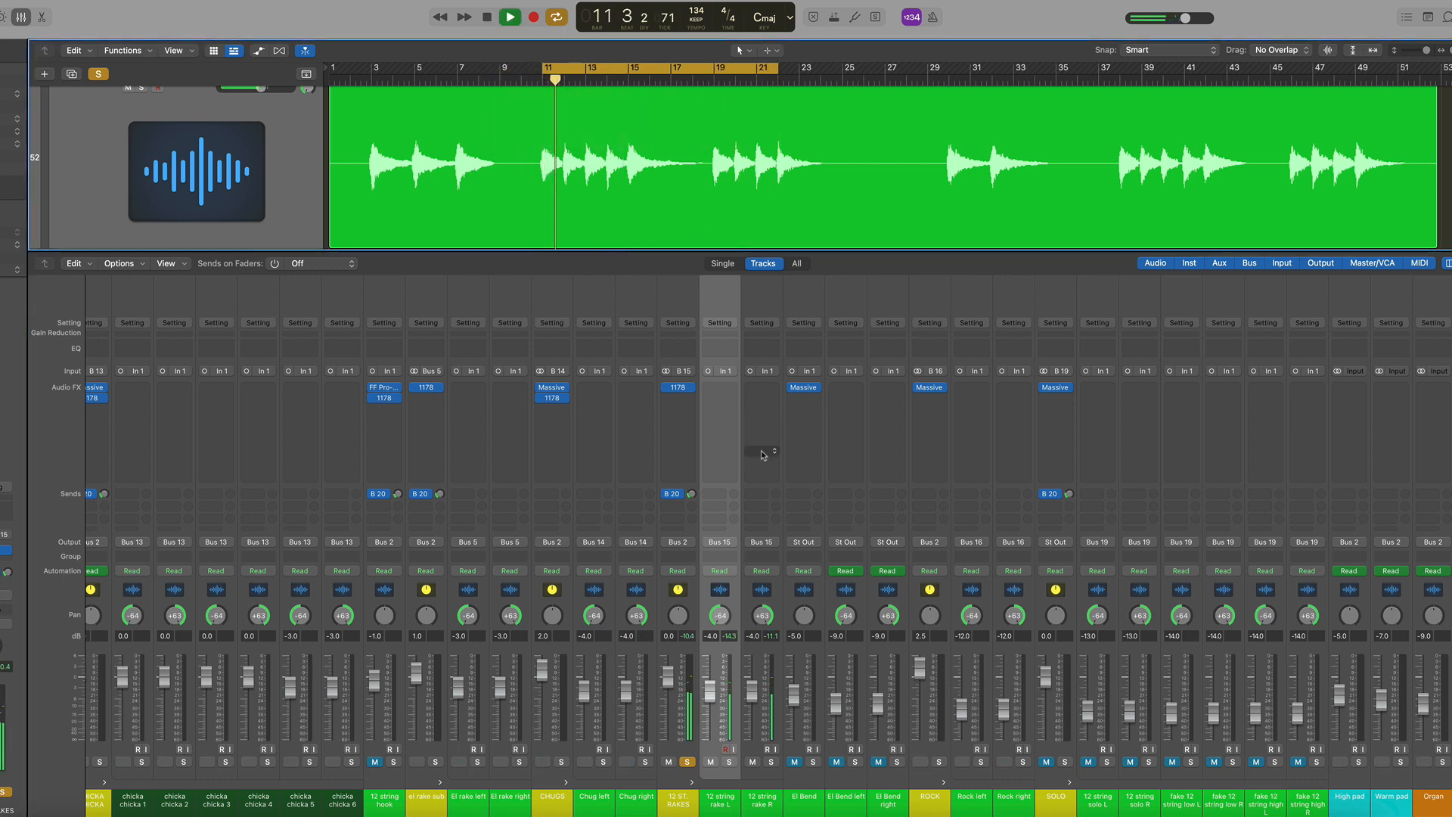
Open and close the 12 ST. RAKES 1178 plugin, stop playback and unsolo the channel
click(681, 388)
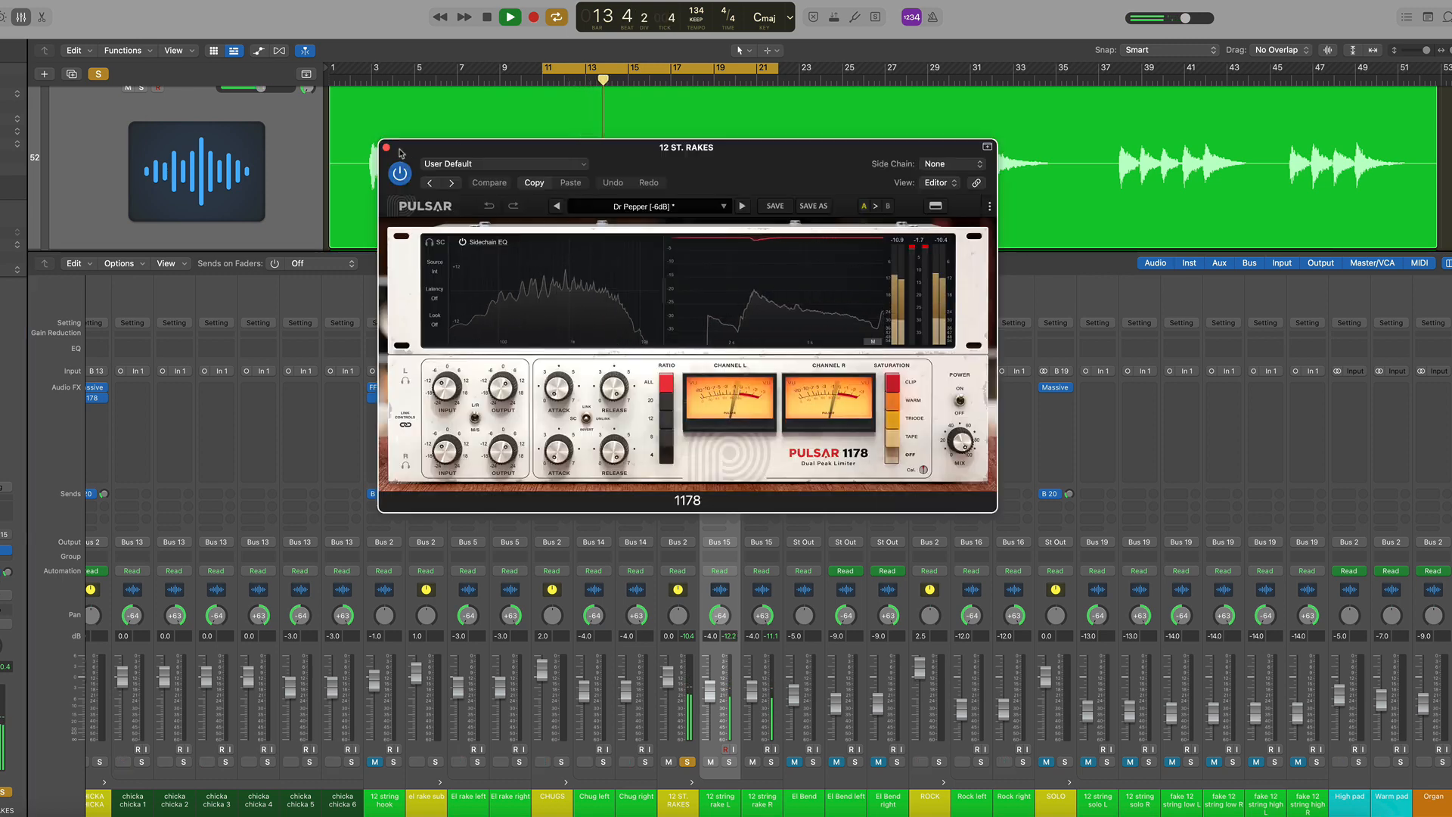
key(super+w)
key(space)
click(688, 762)
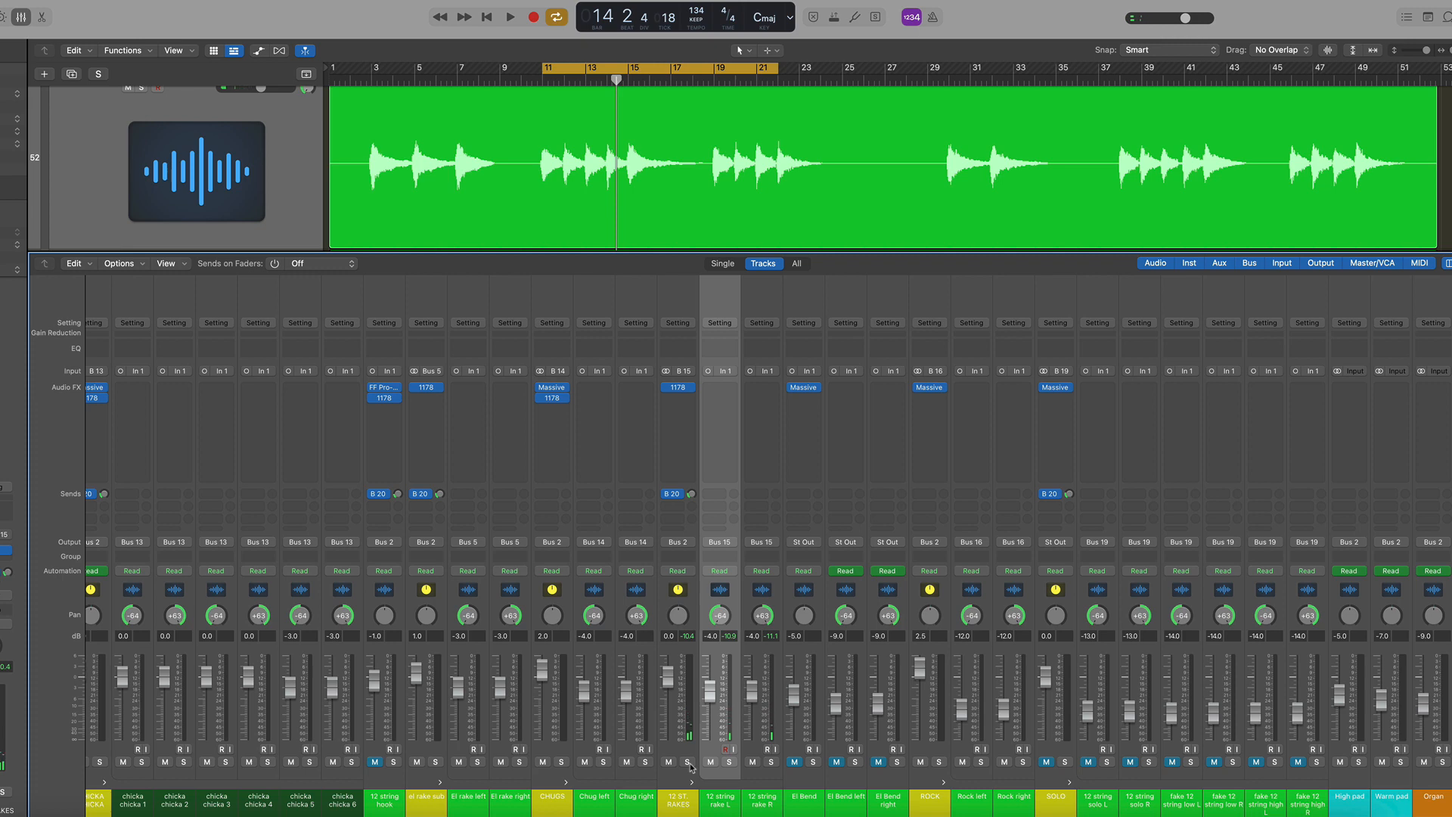
Open and close the Massive plugin on the ALL INST channel
scroll(499, 590, left, 10)
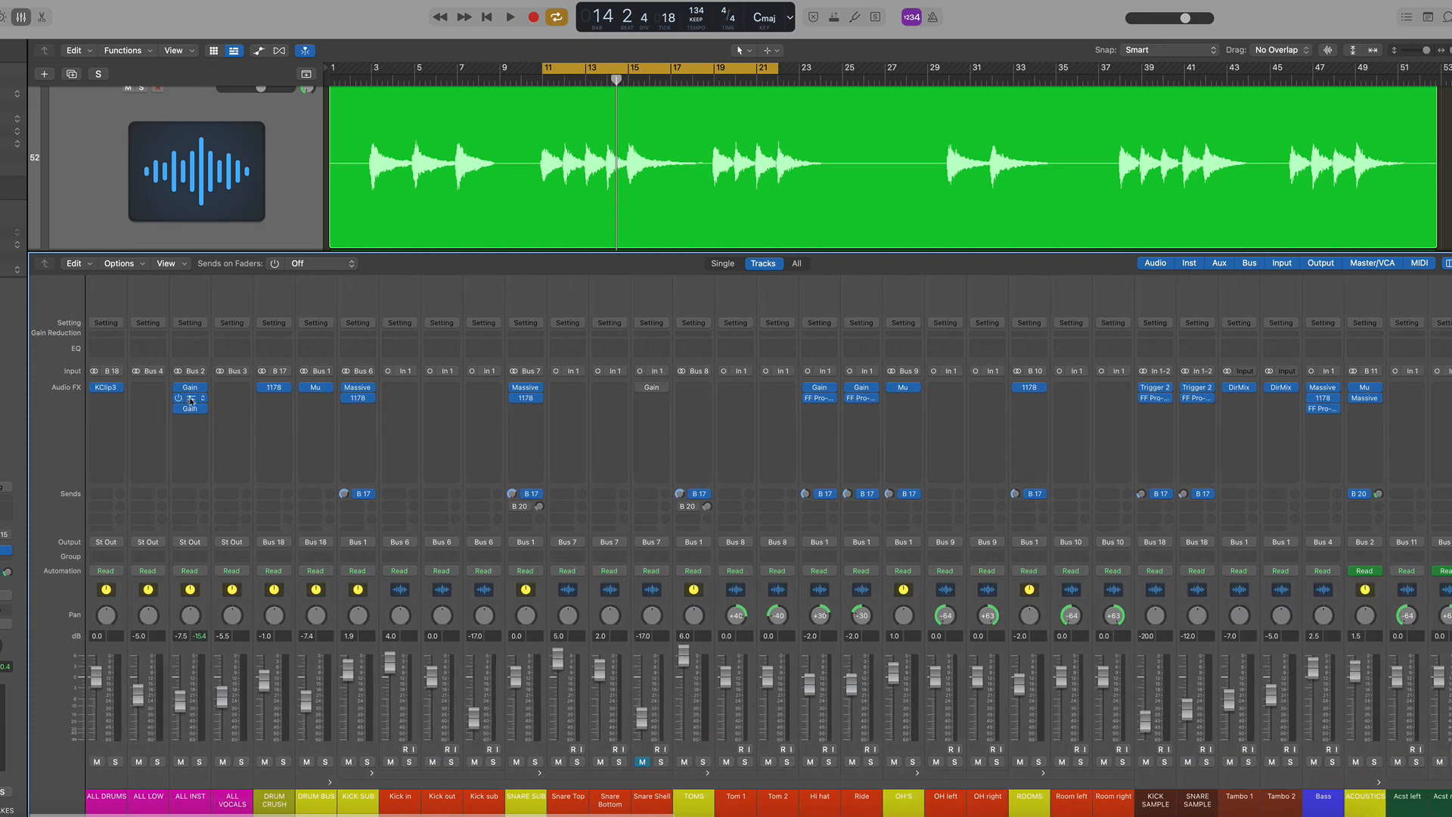
click(191, 401)
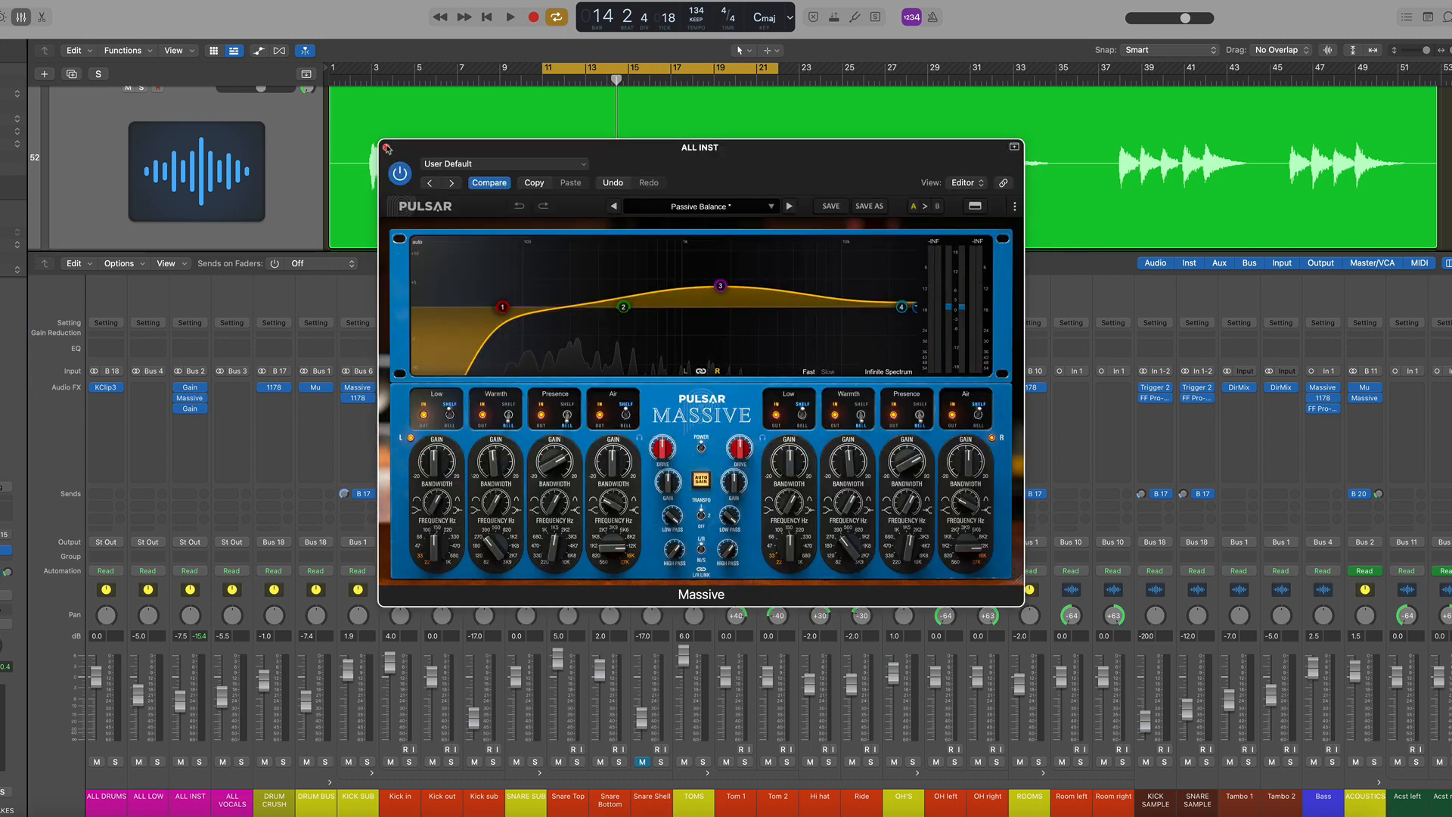
click(385, 146)
scroll(874, 545, right, 10)
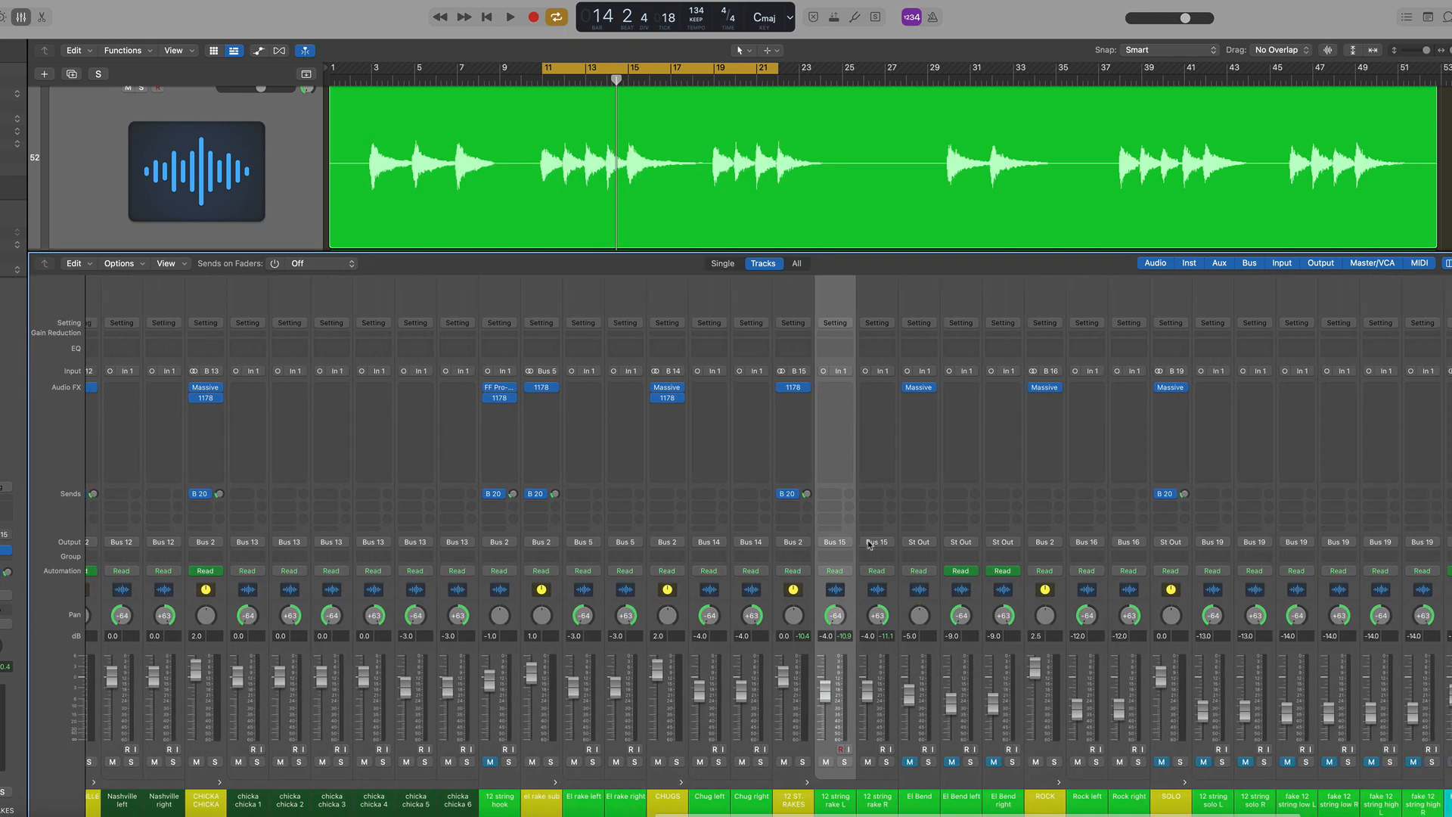
scroll(869, 544, right, 4)
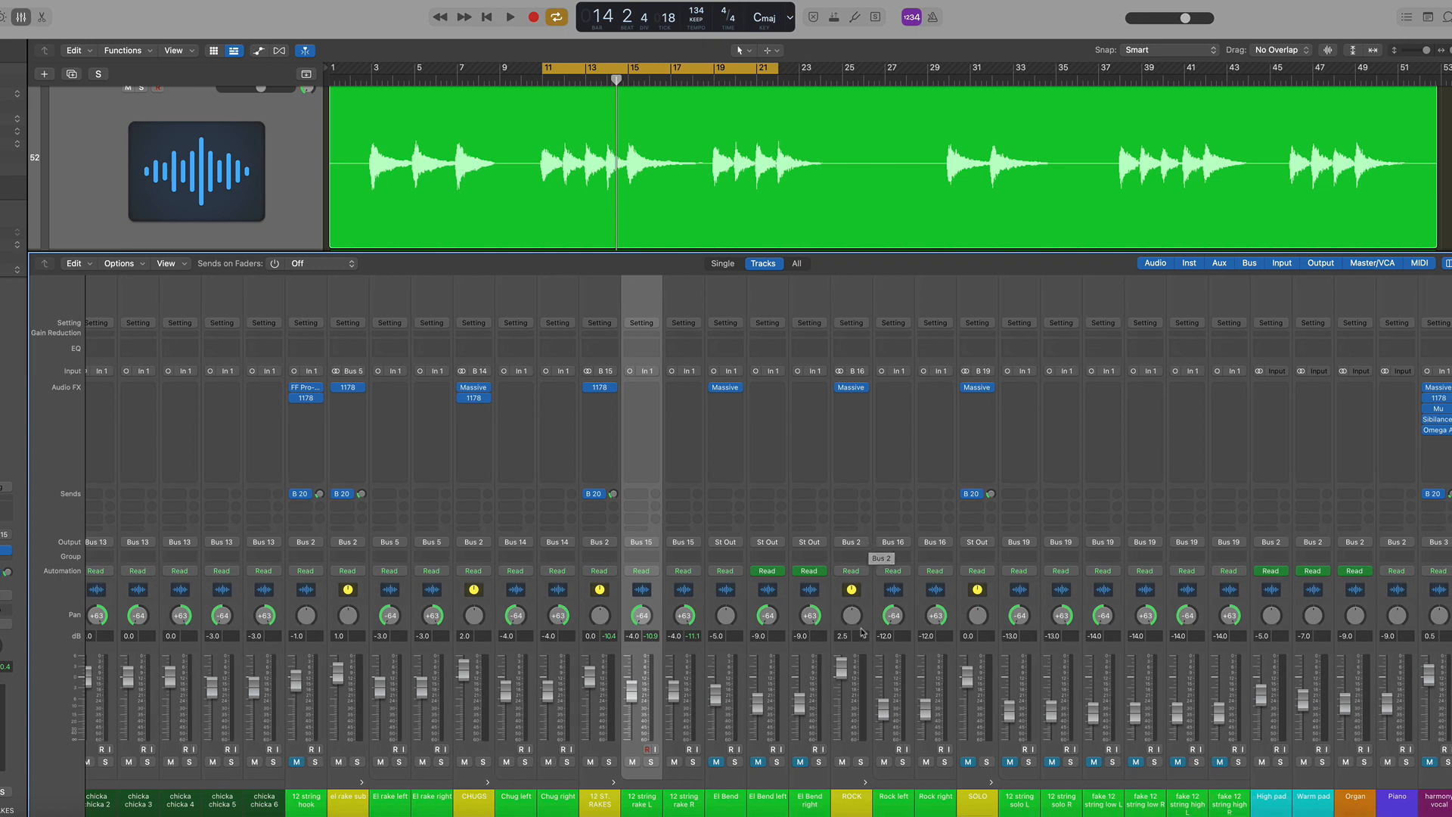
Unmute the El Bend, El Bend left and El Bend right channels and hide the mixer
click(724, 584)
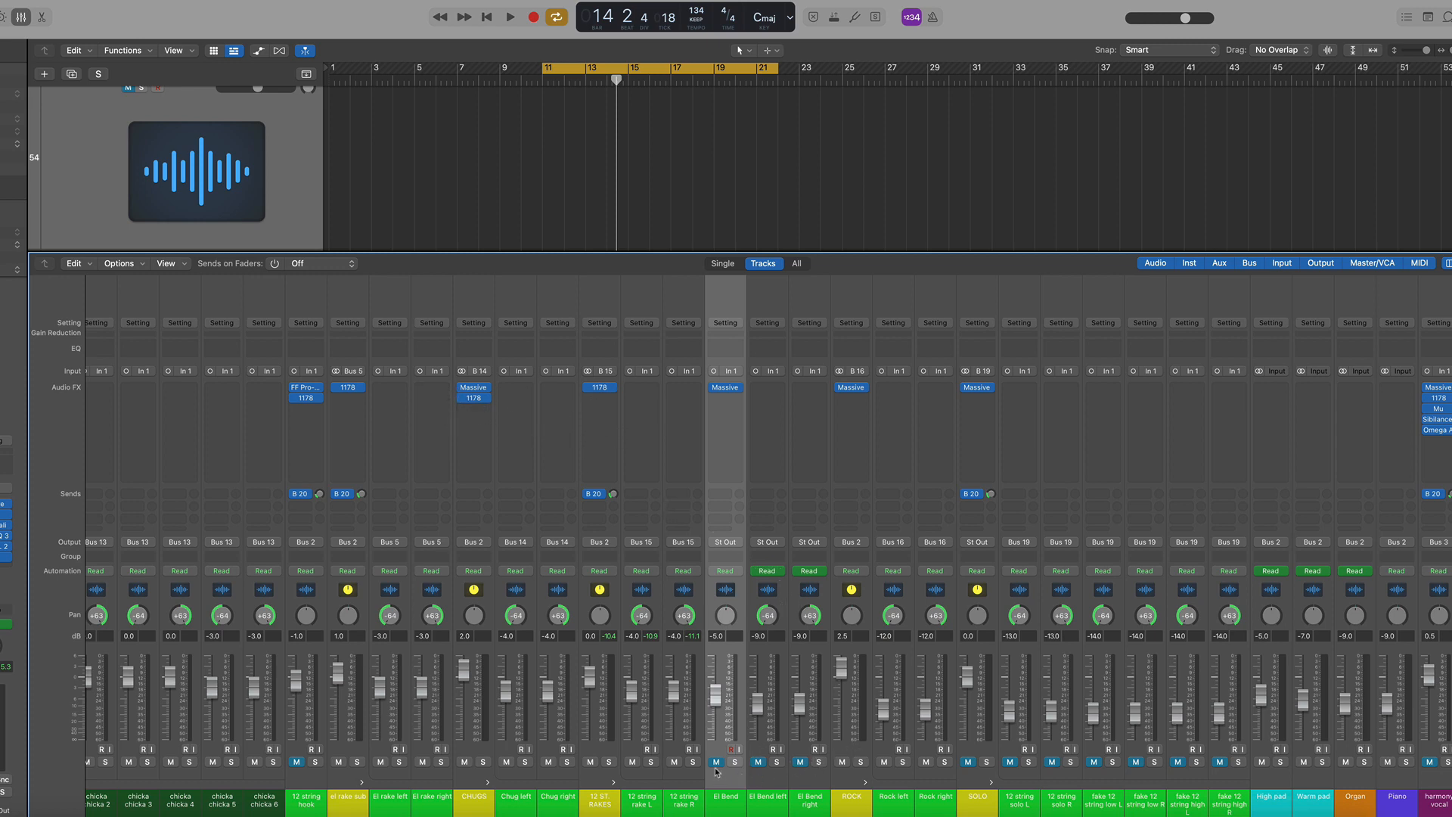
drag(715, 763, 791, 762)
click(1026, 576)
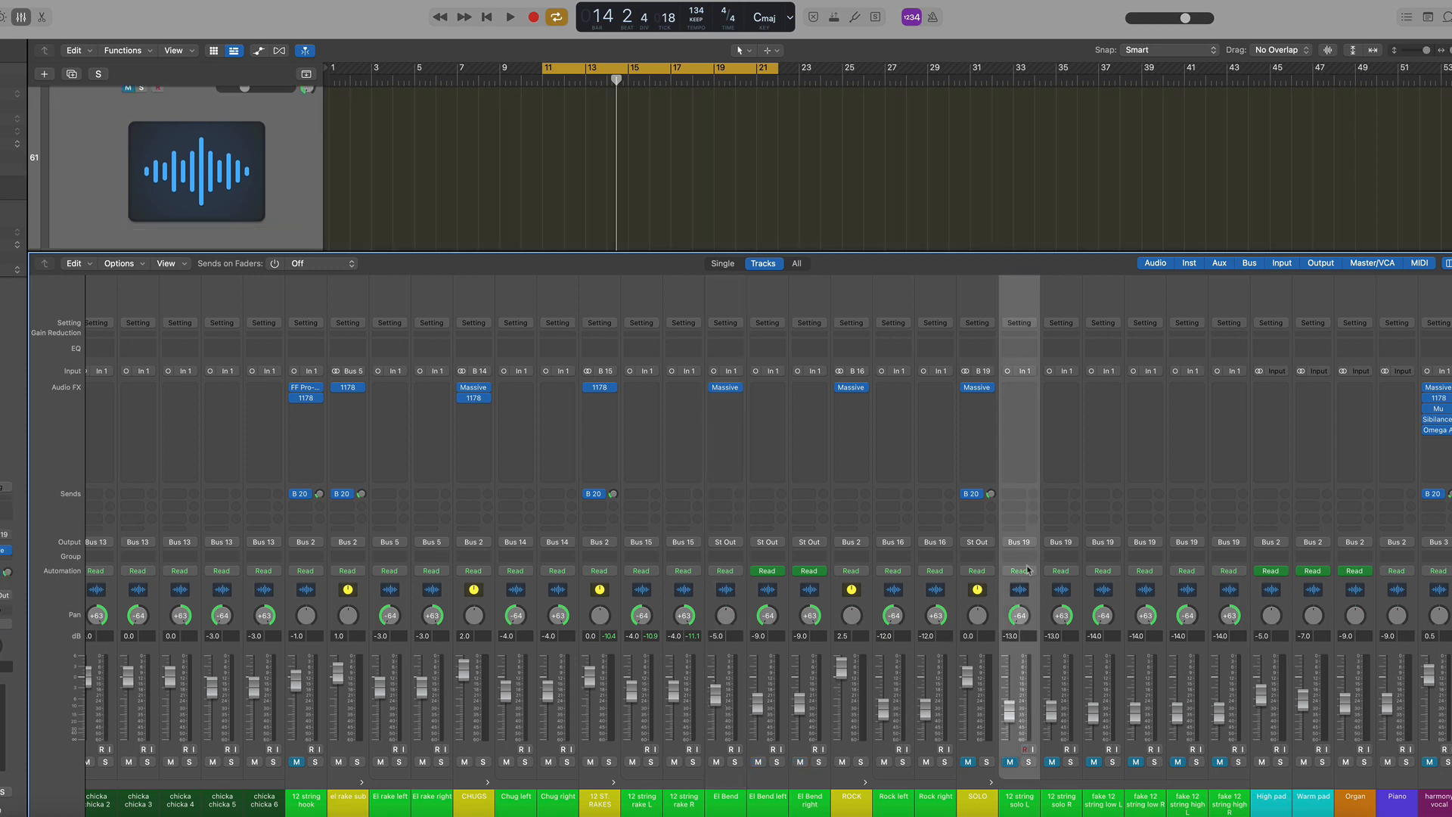
key(x)
Set the cycle range to start at bar 61 and unmute the 12 string solo and fake 12 string tracks
scroll(1121, 113, right, 2)
scroll(1121, 113, up, 10)
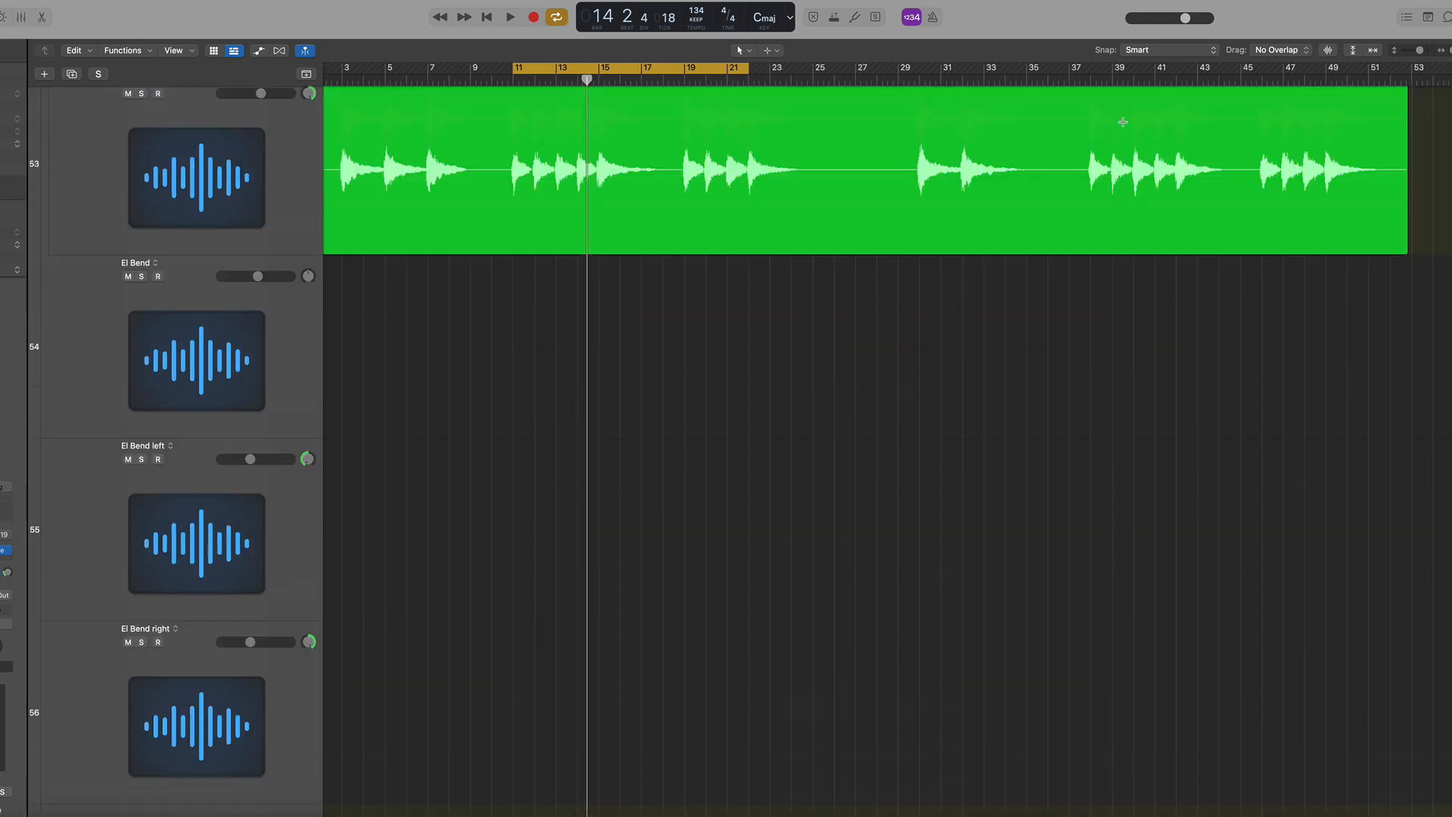
key(super+Left)
key(super+Left)
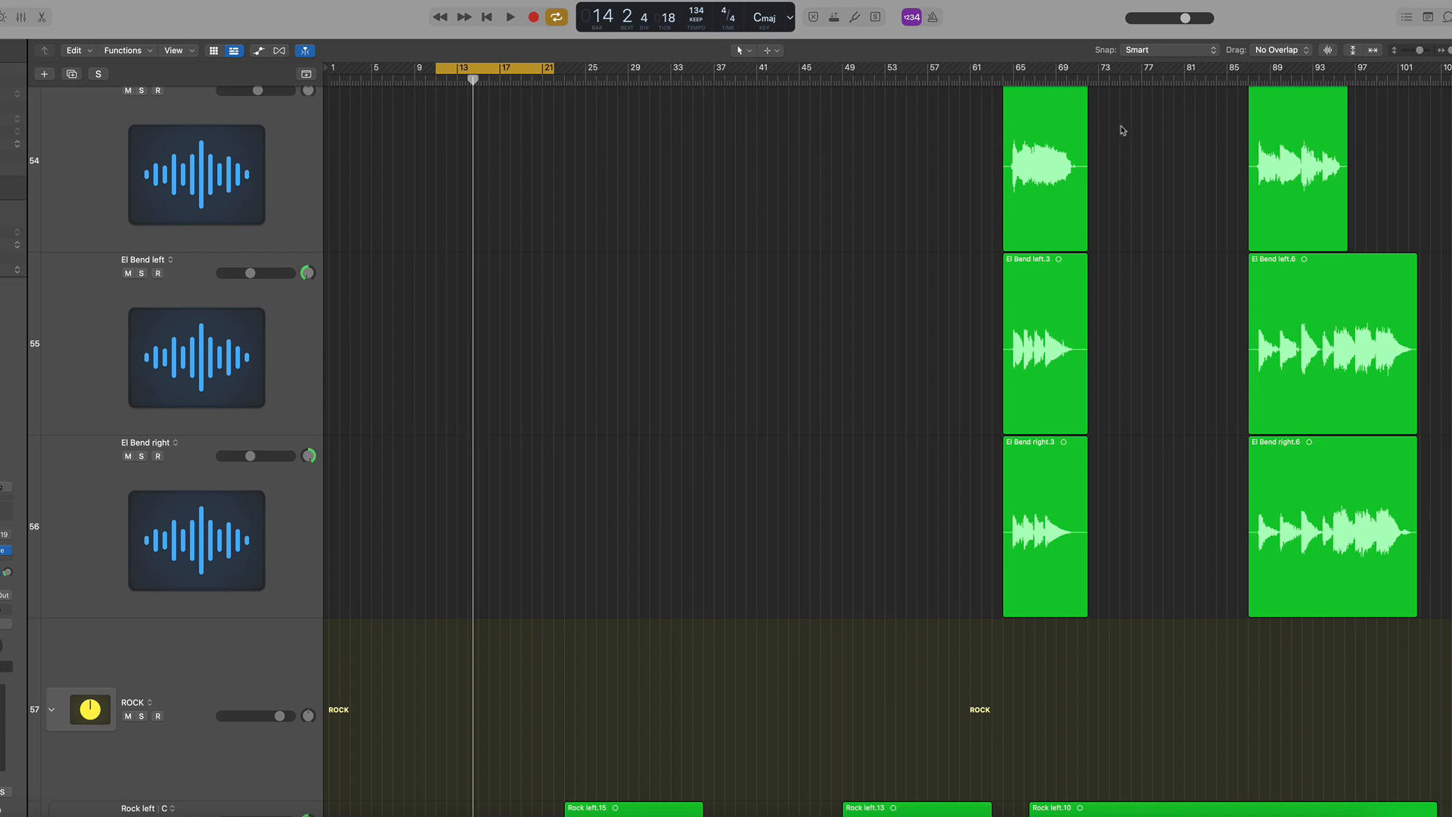
key(super+Up)
key(super+Up)
key(super+Up)
key(super+Up)
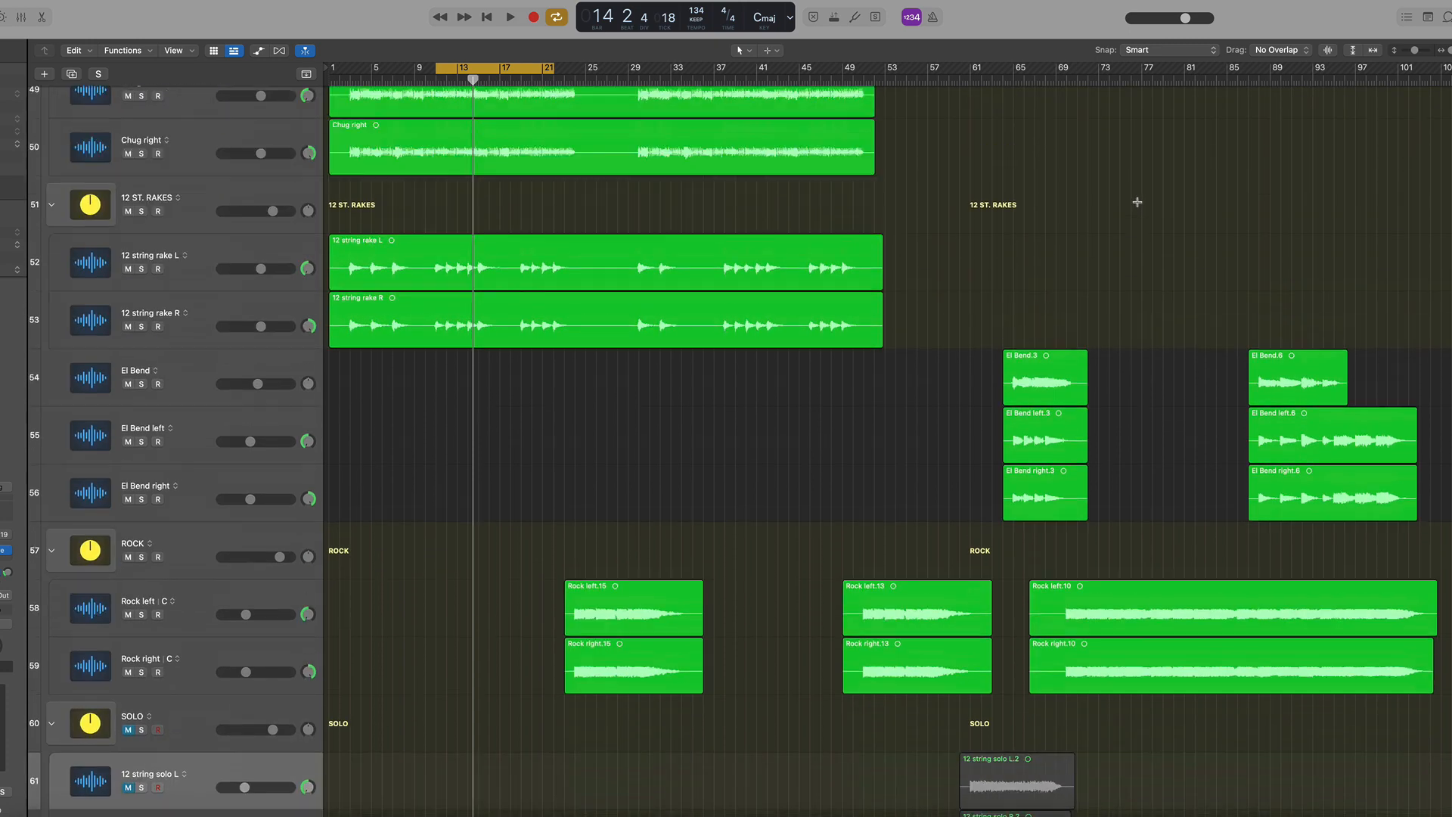
key(super+Up)
scroll(1033, 87, down, 5)
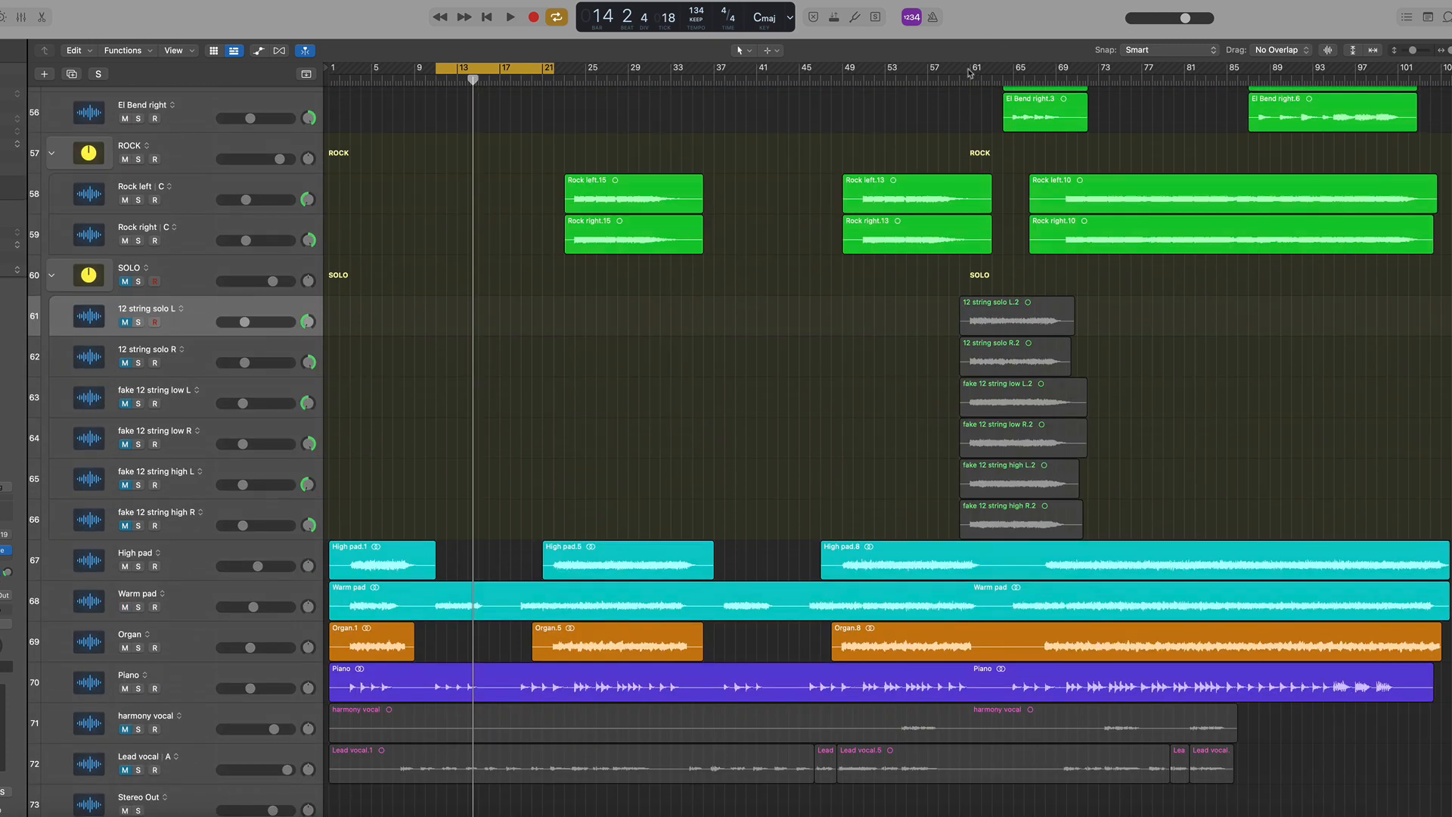
drag(969, 73, 1077, 73)
drag(125, 322, 110, 533)
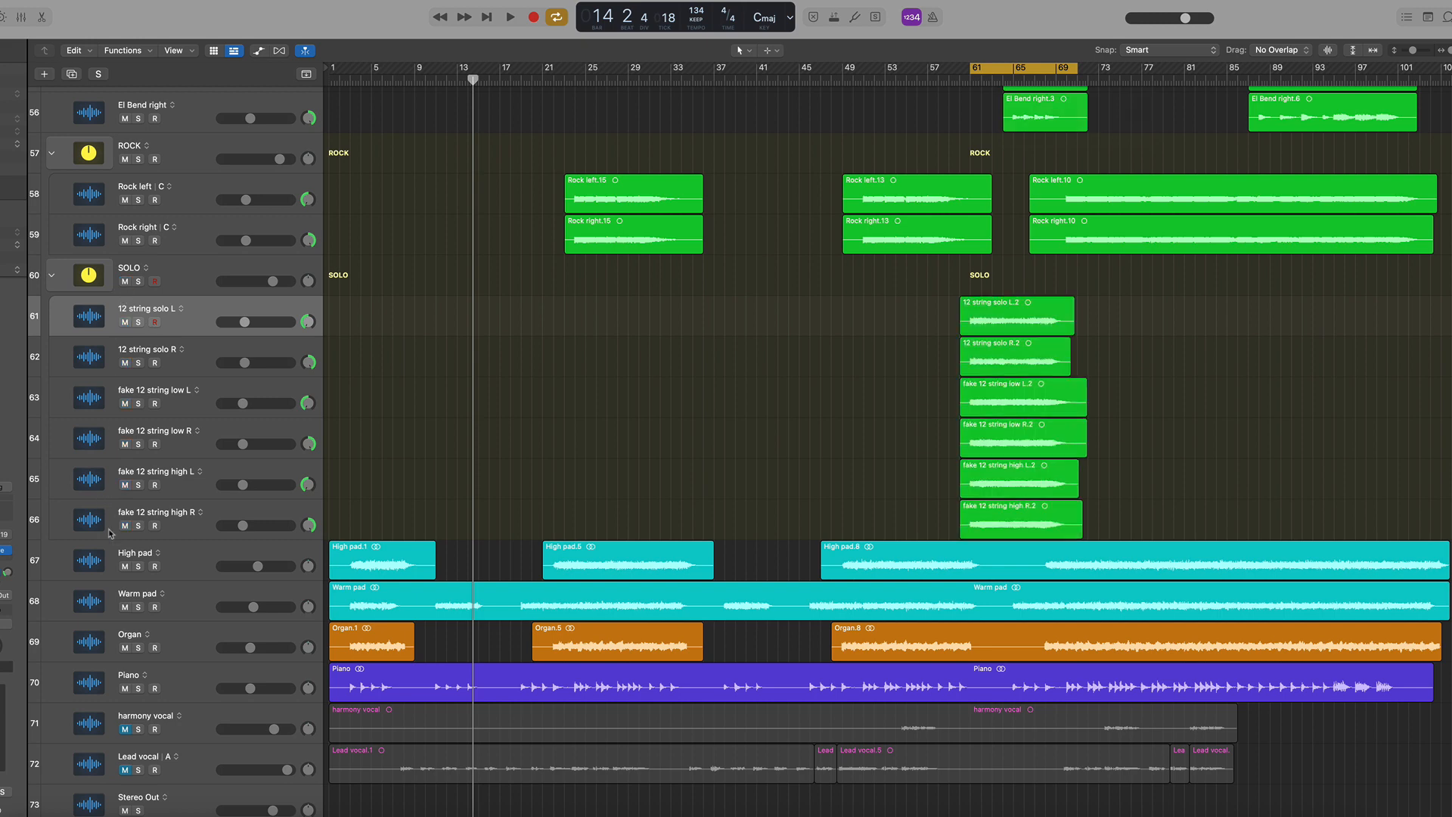
Open the SOLO folder's Massive plugin during playback, close it and solo the SOLO folder track
click(168, 267)
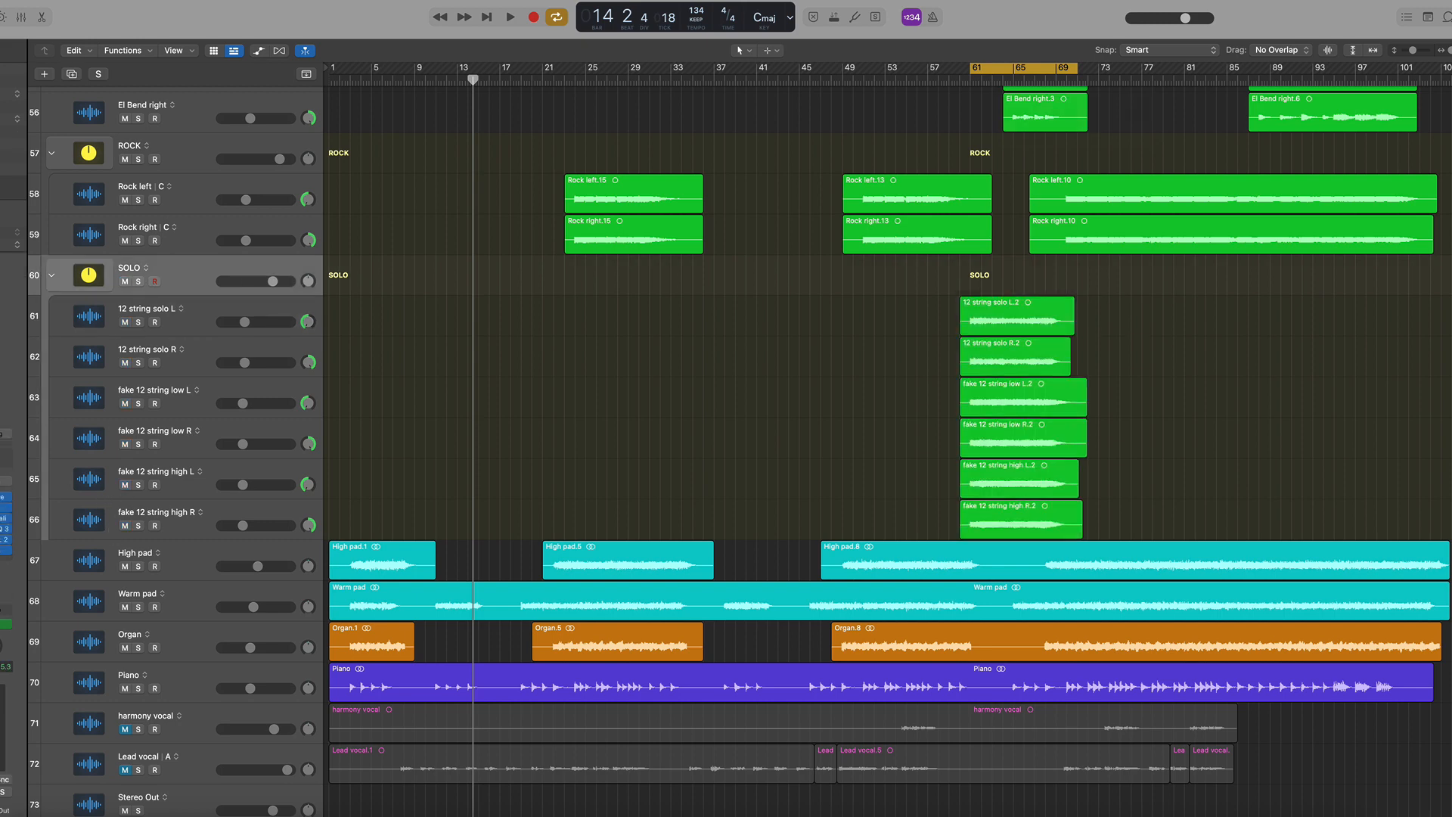
click(6, 496)
mouse_move(741, 304)
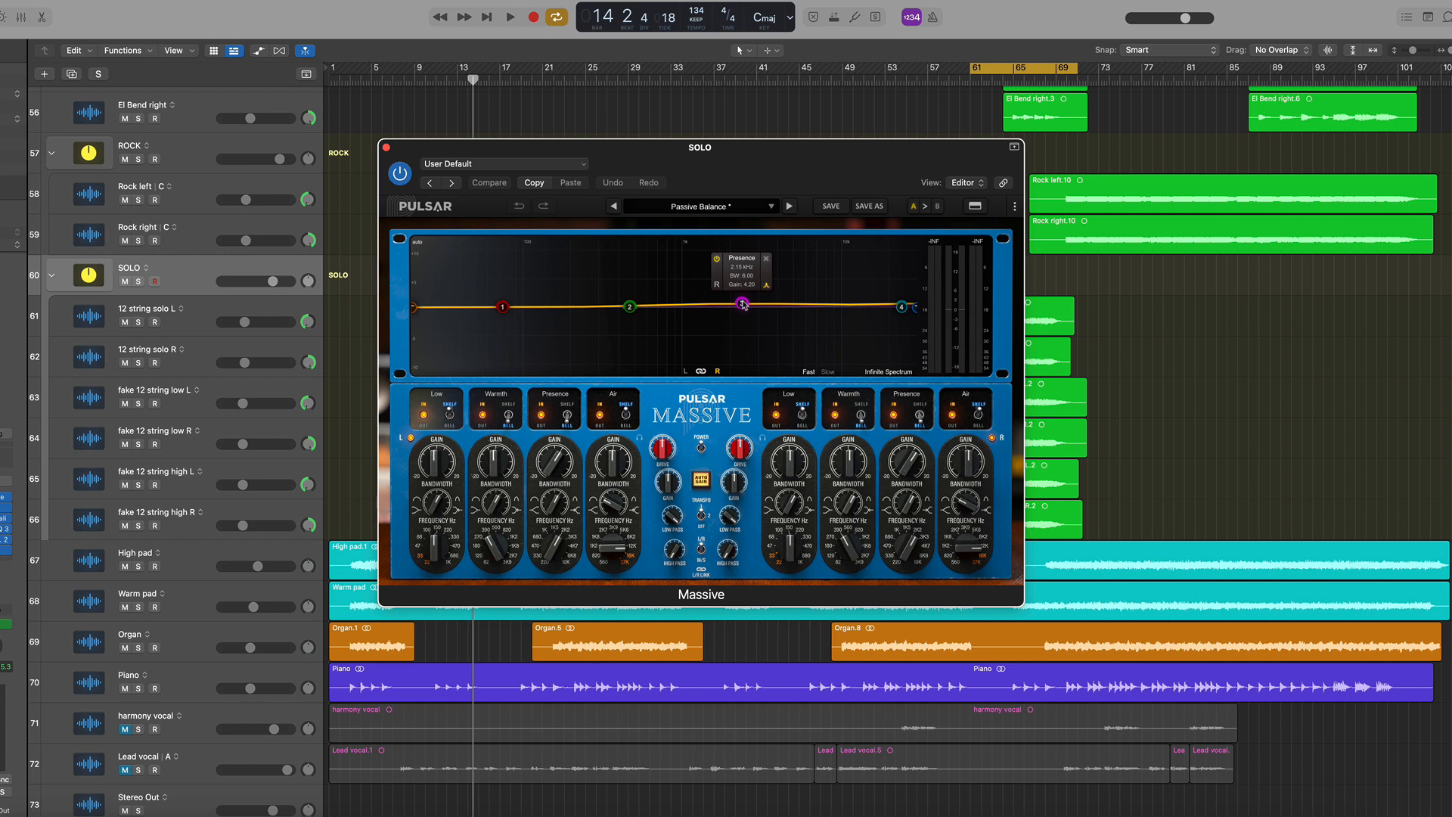
key(space)
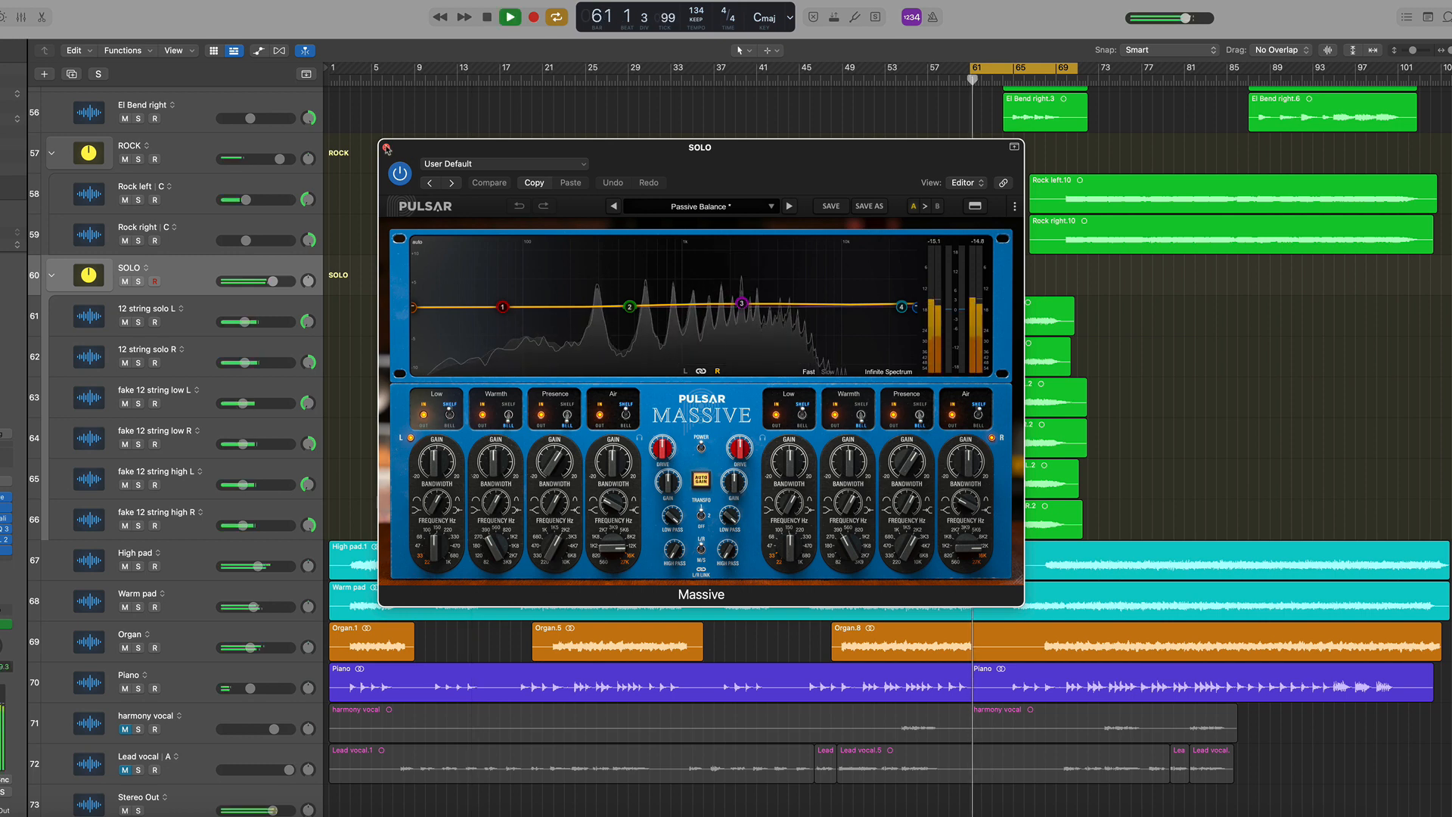
click(386, 148)
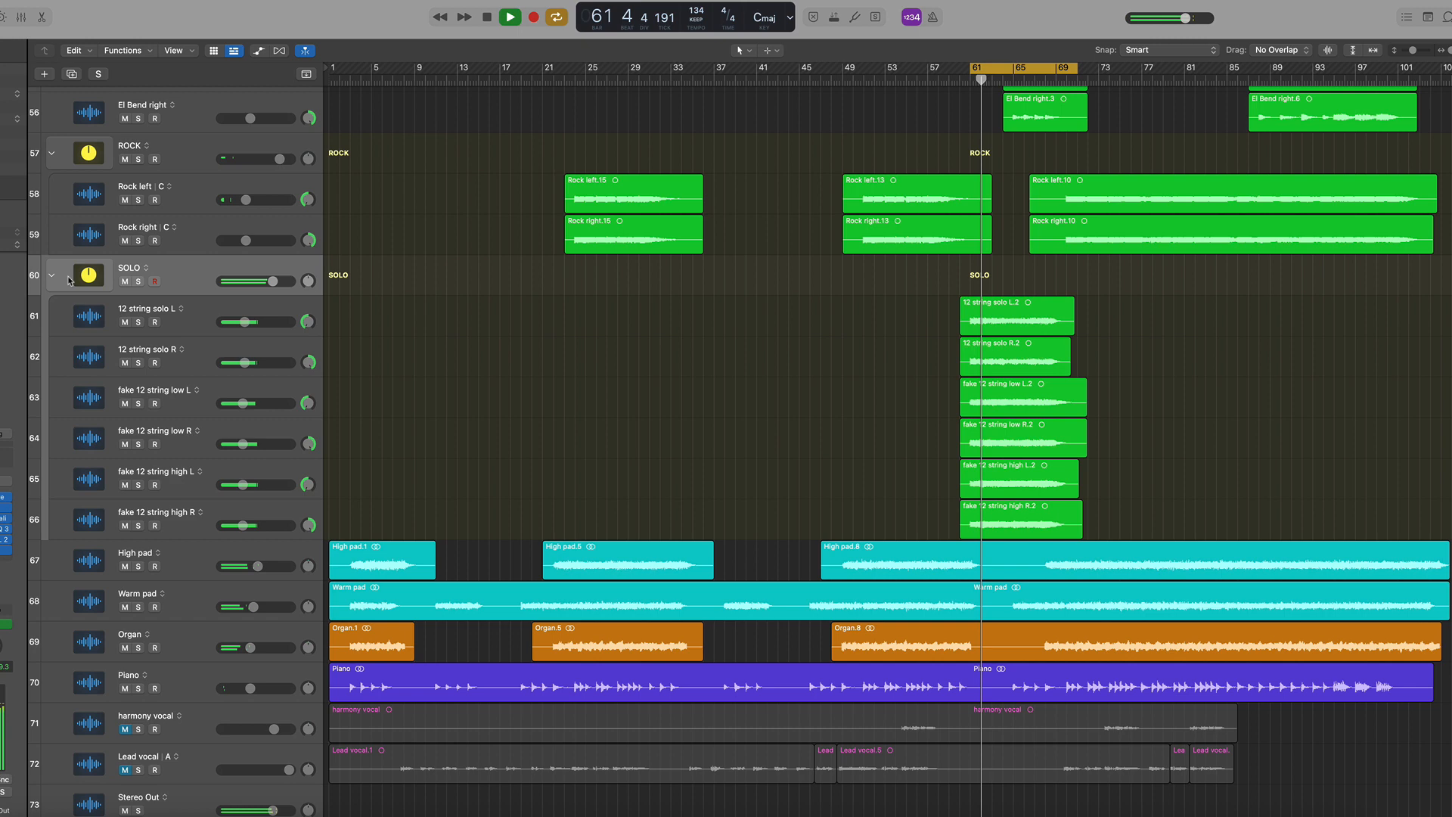
click(138, 281)
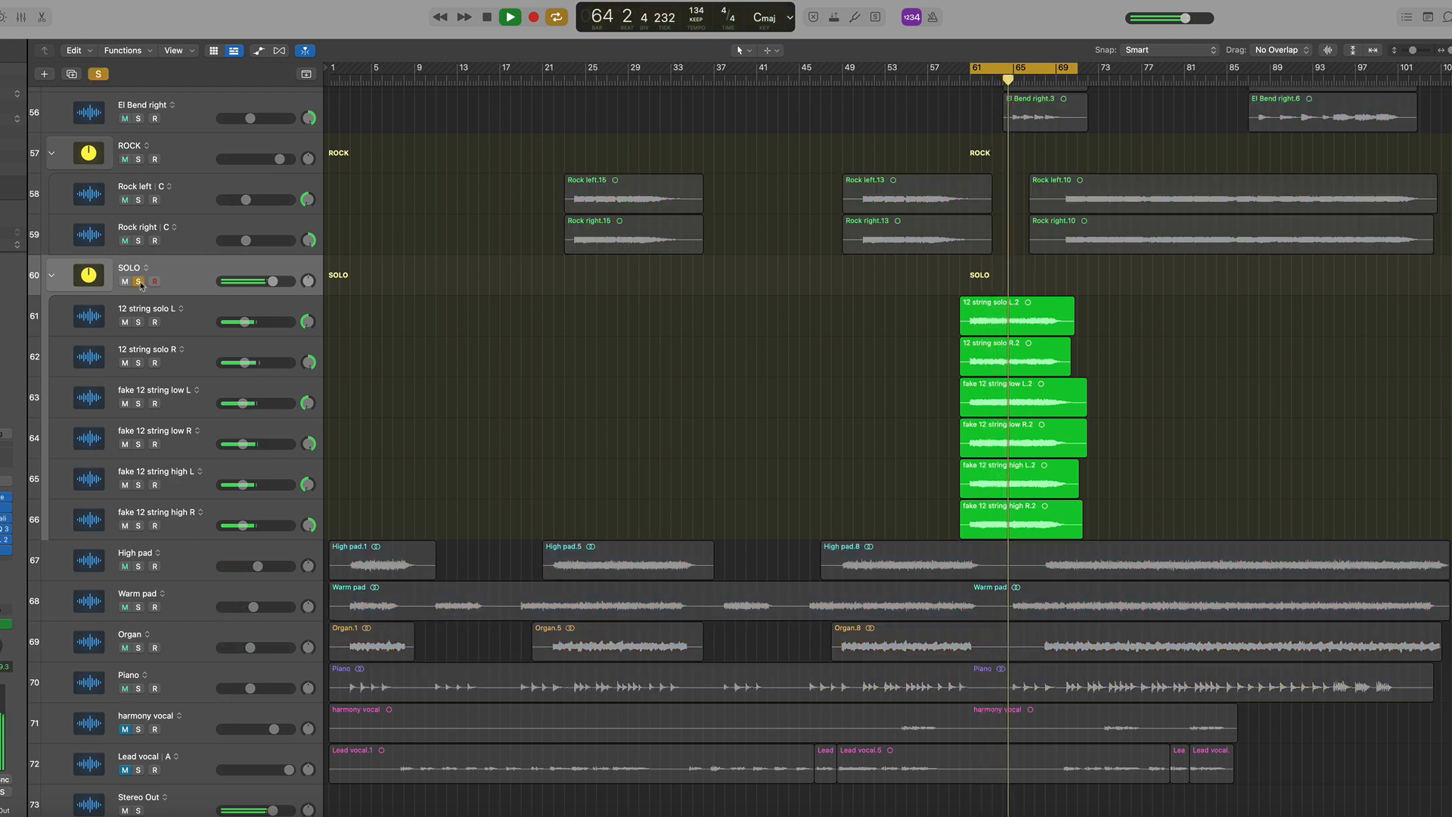
Mute the four fake 12 string tracks and play the section to hear the 12 string solo pair
key(space)
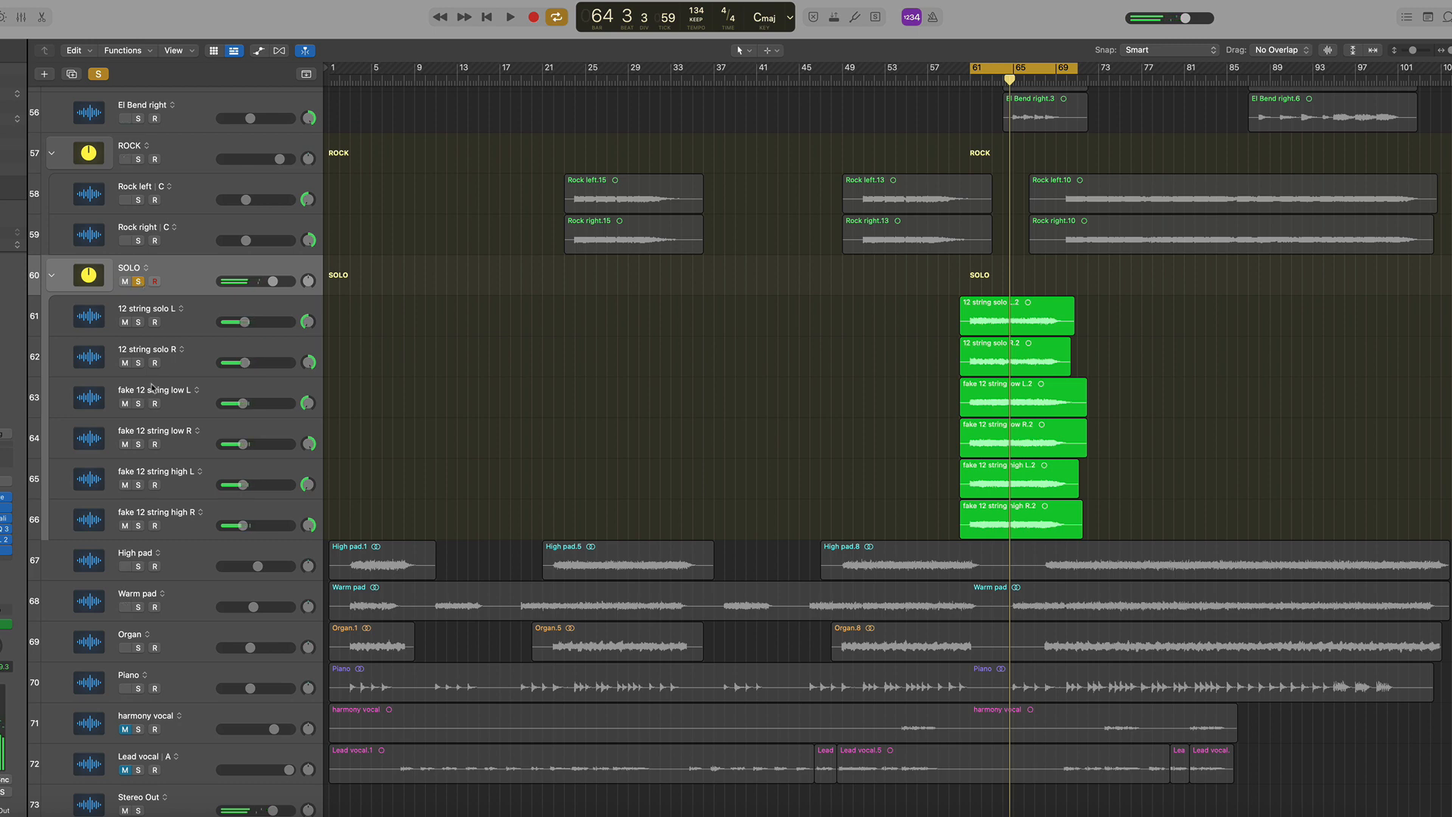
click(217, 350)
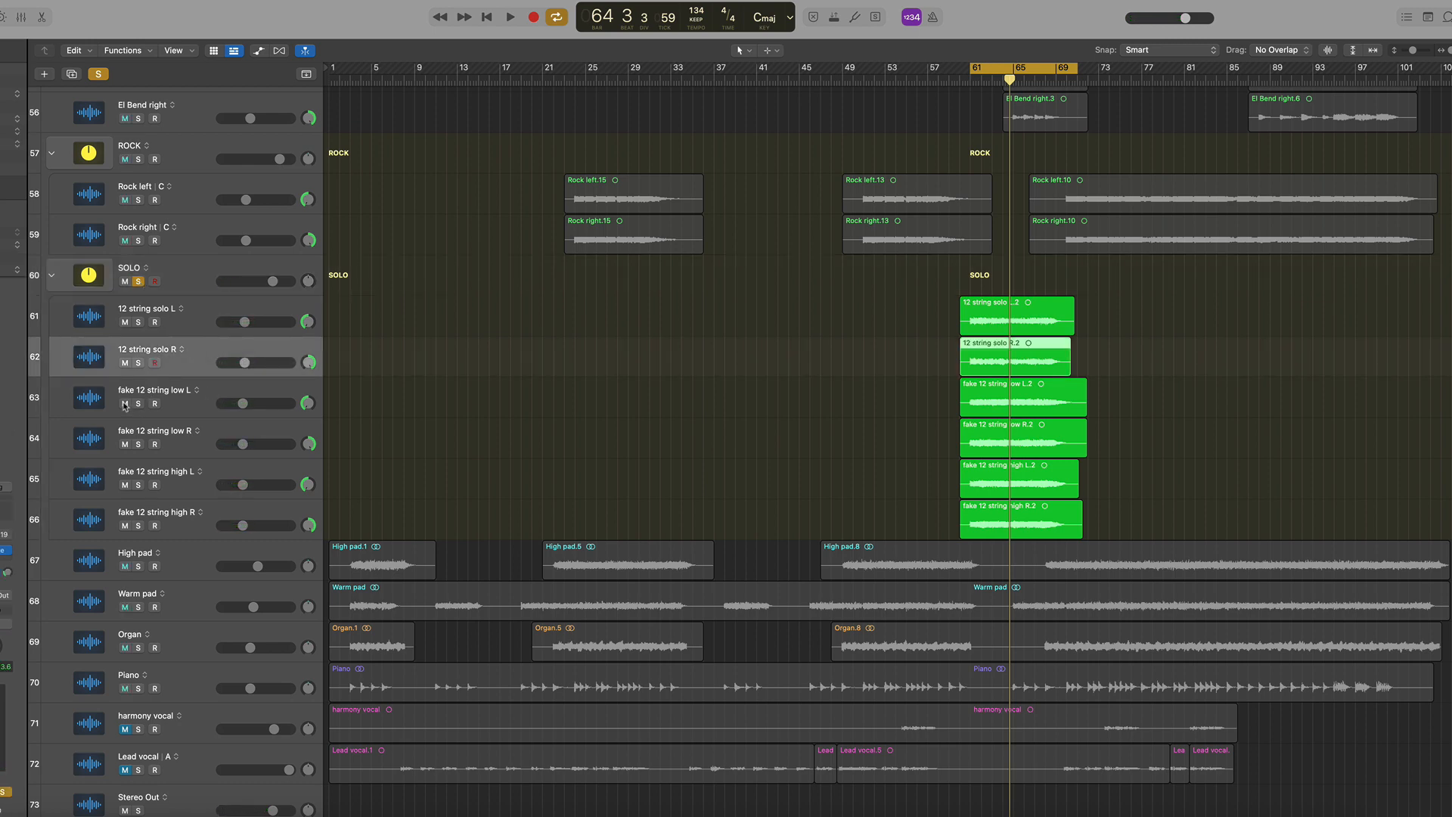
drag(126, 405, 121, 523)
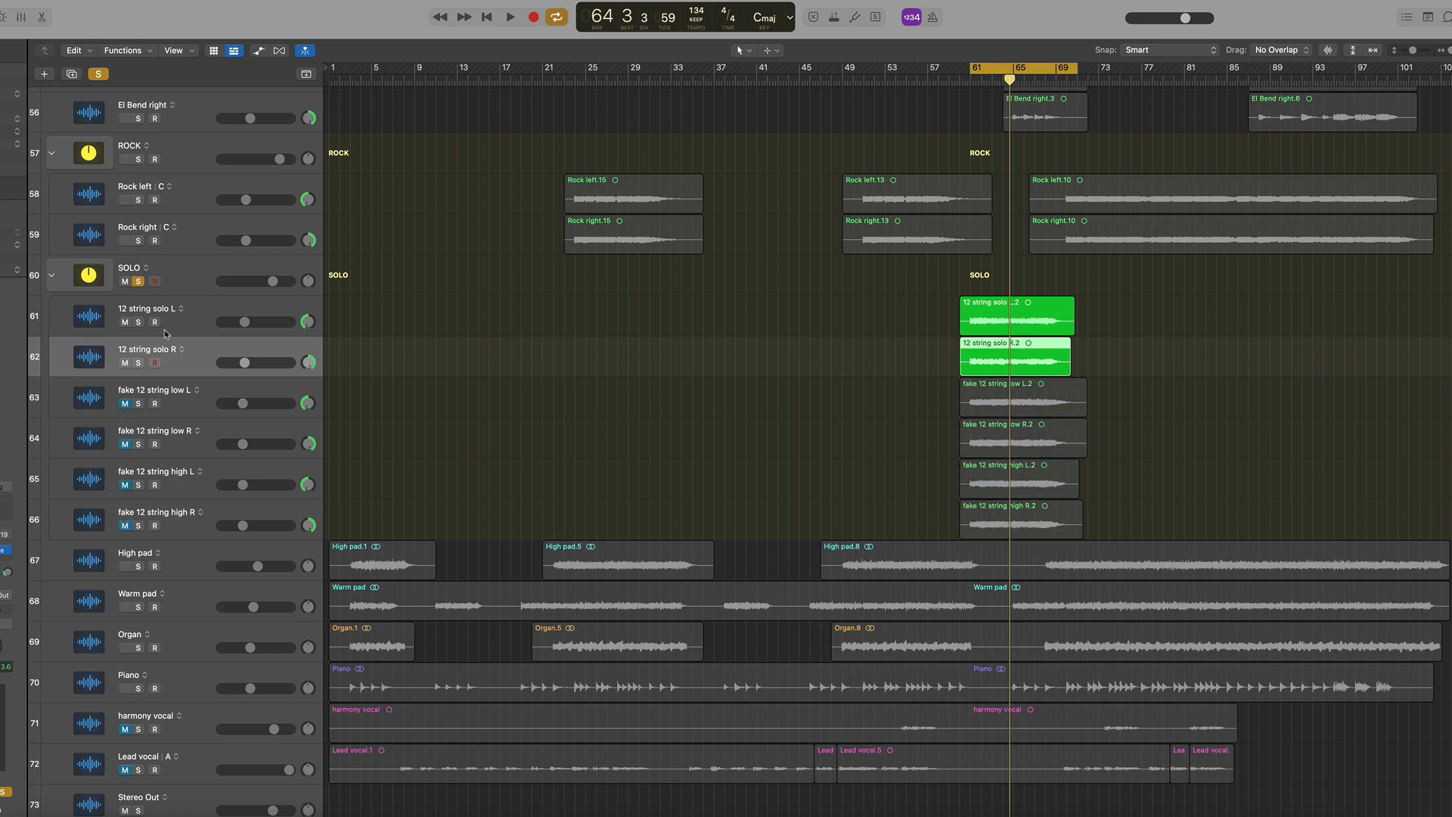
key(space)
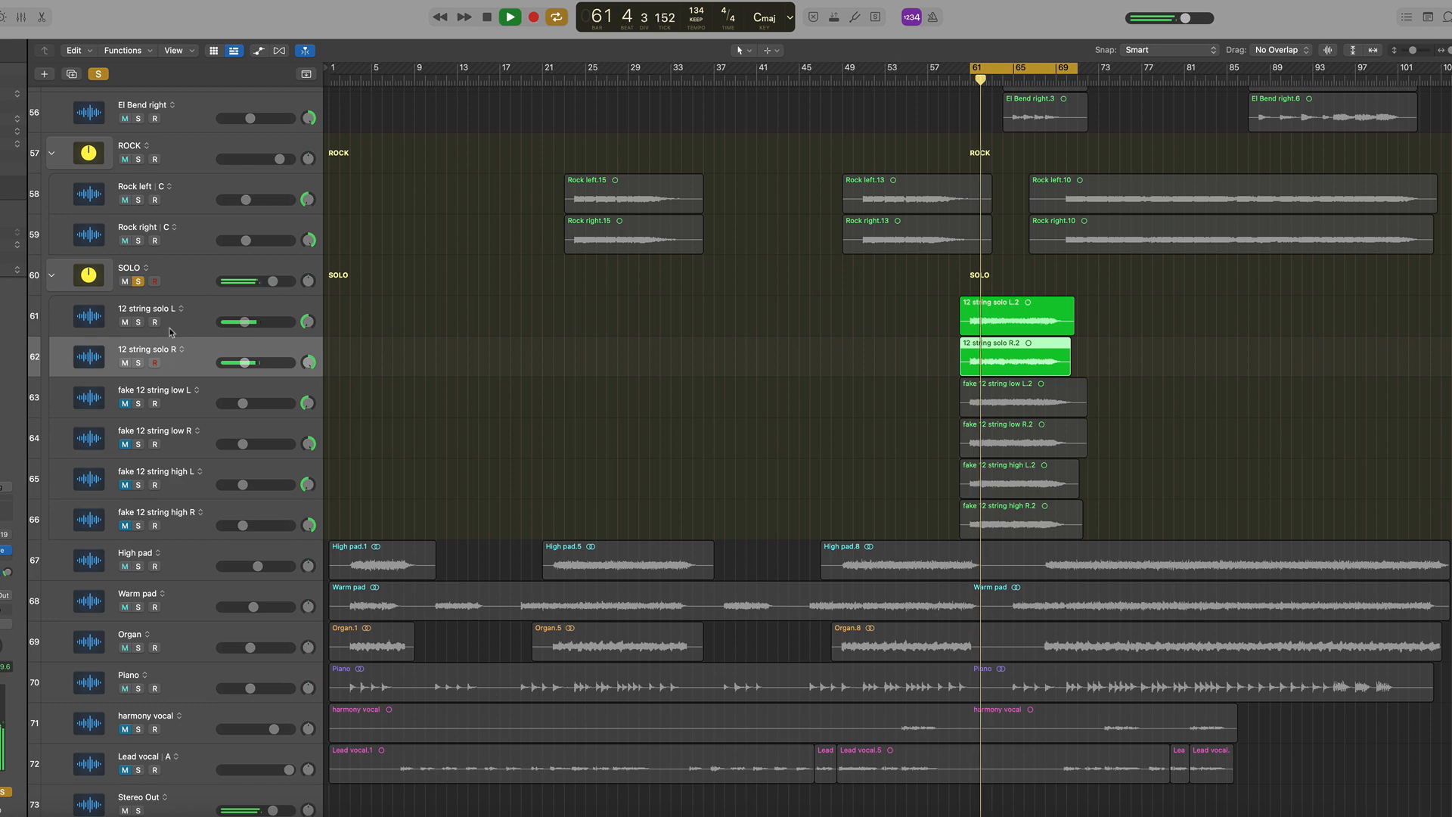
key(space)
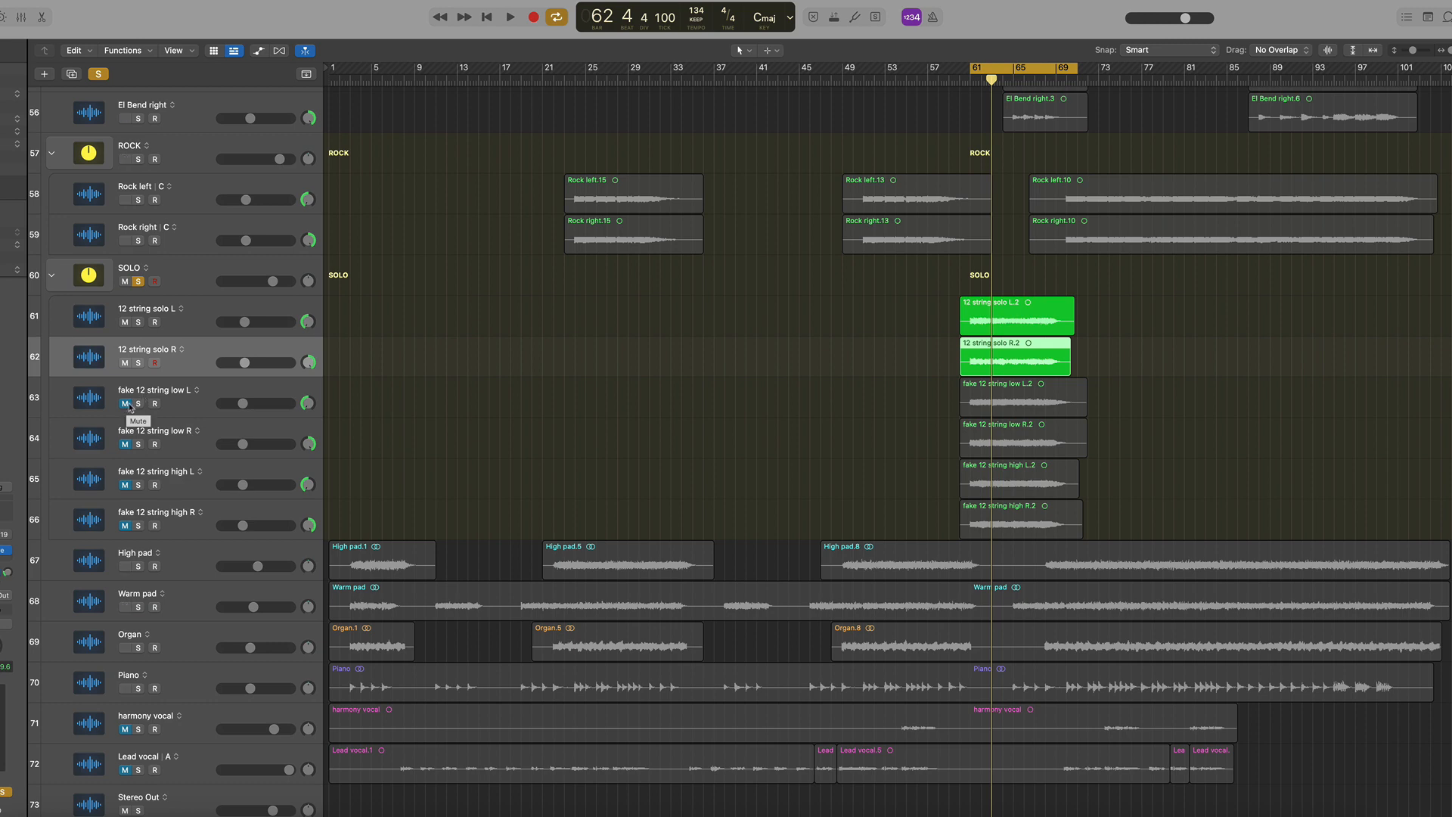
Unmute the fake 12 string low L and low R tracks, solo both and start playback
drag(130, 408, 127, 447)
click(195, 394)
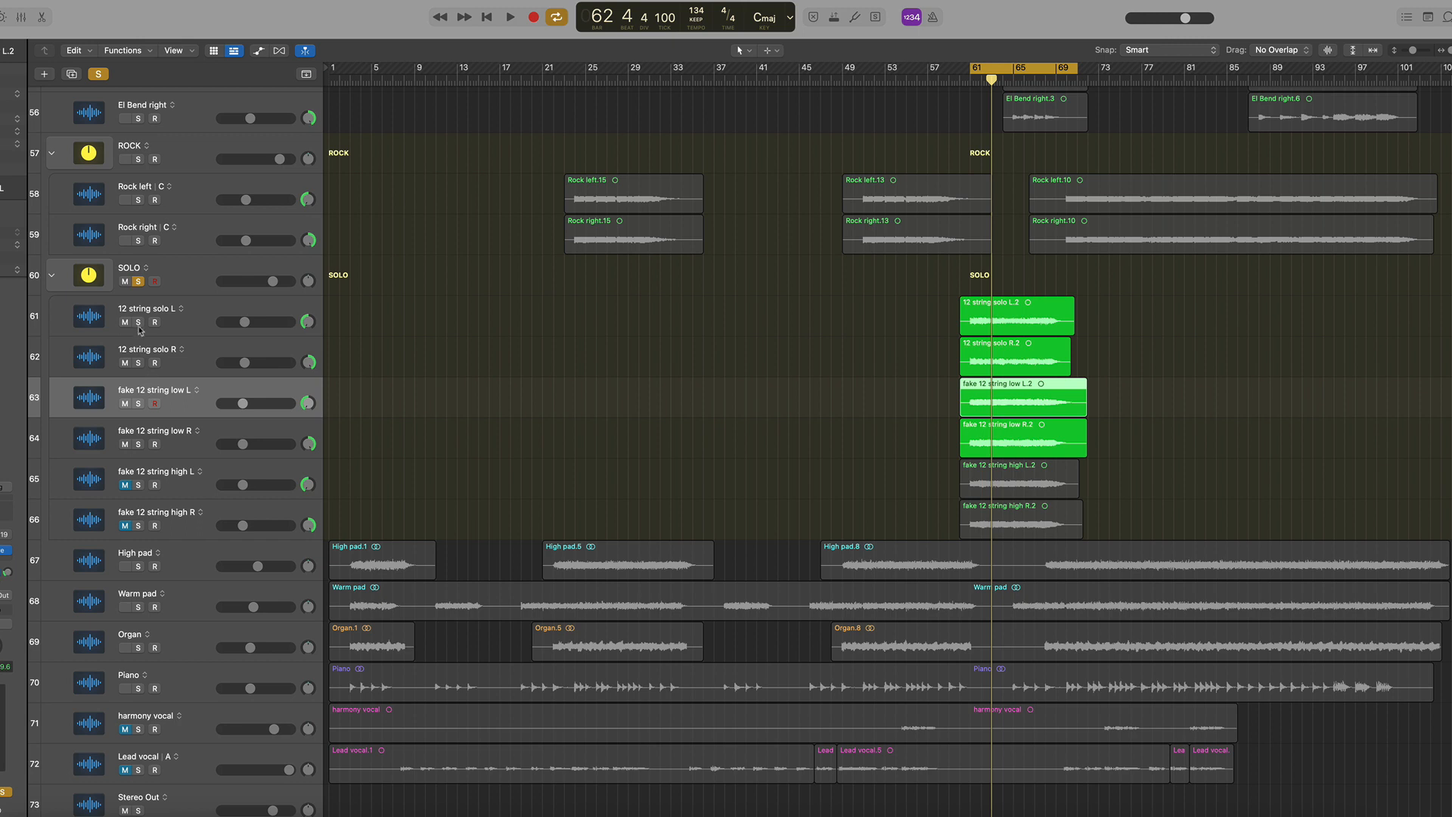
click(143, 404)
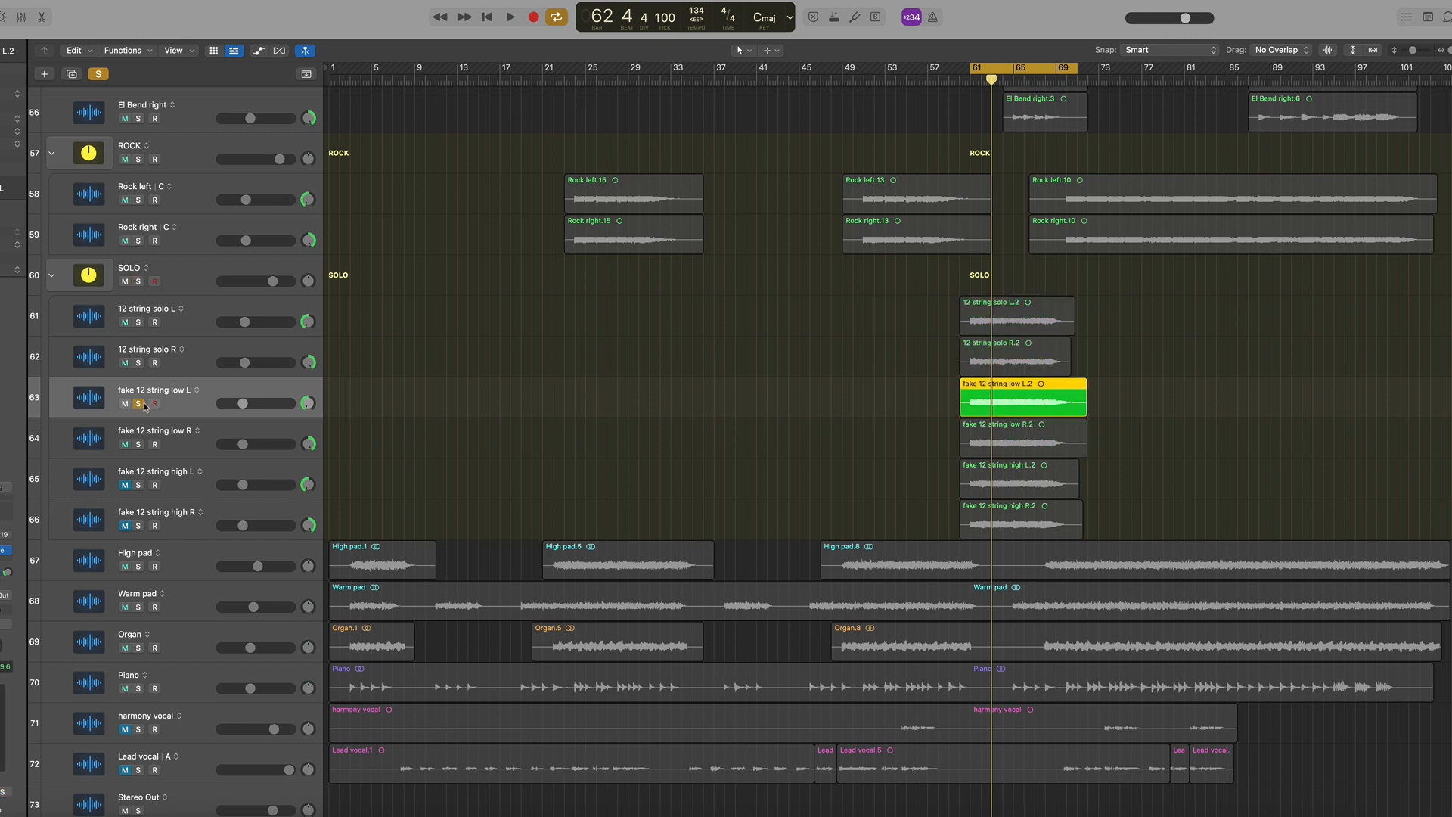
click(139, 446)
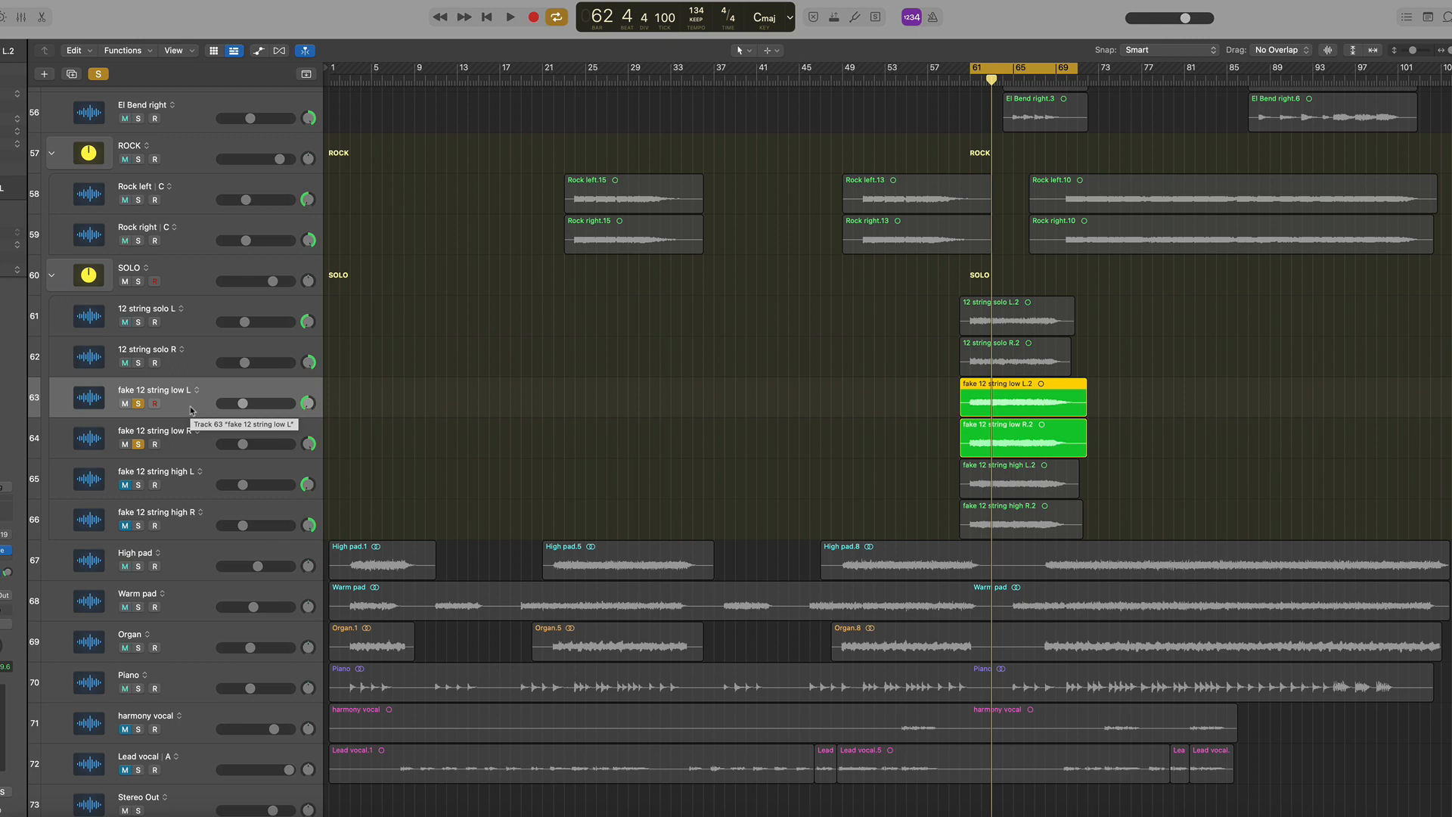
key(space)
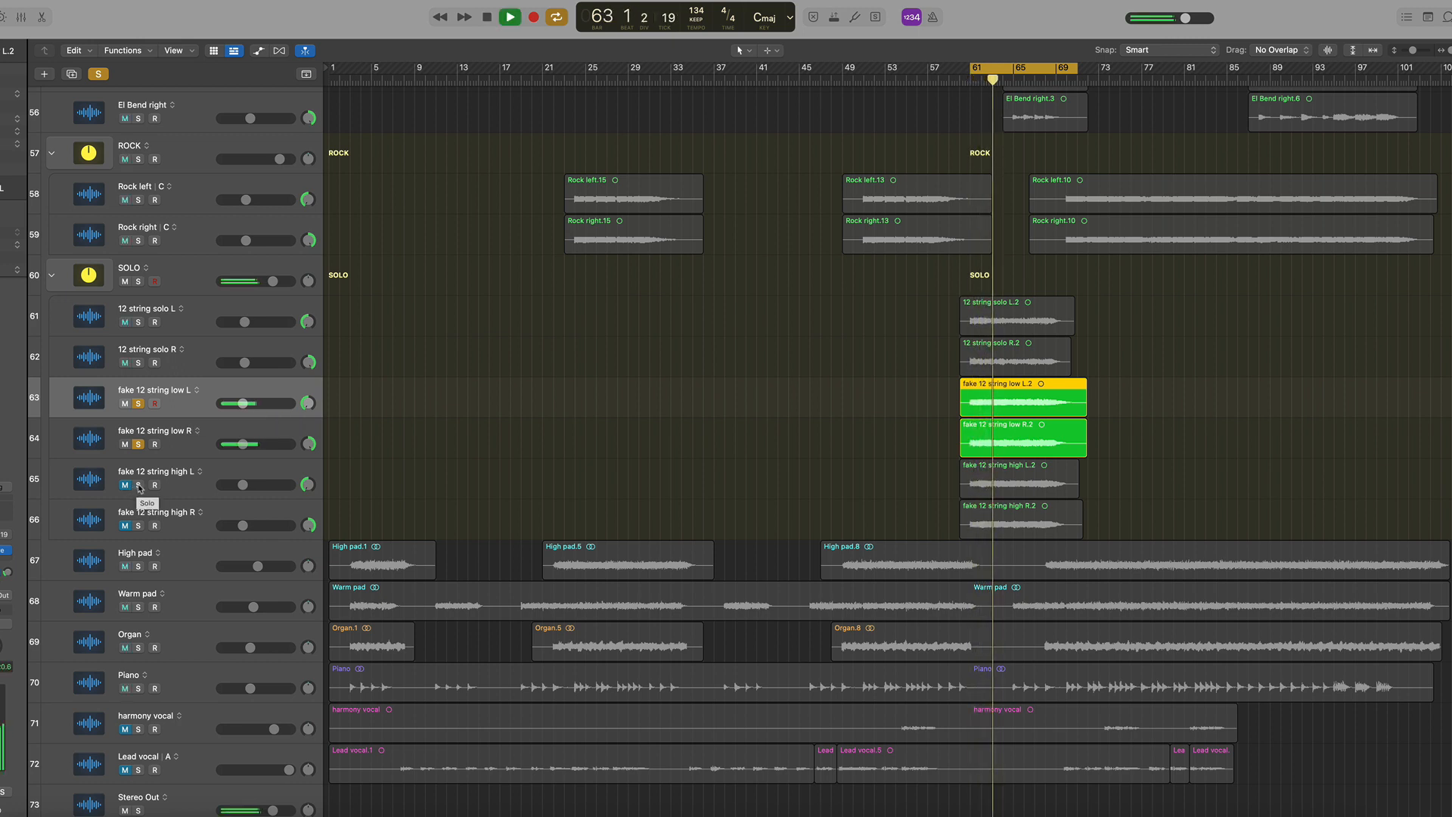
Solo the fake 12 string high L and high R tracks and stop playback
alt+click(138, 485)
click(138, 526)
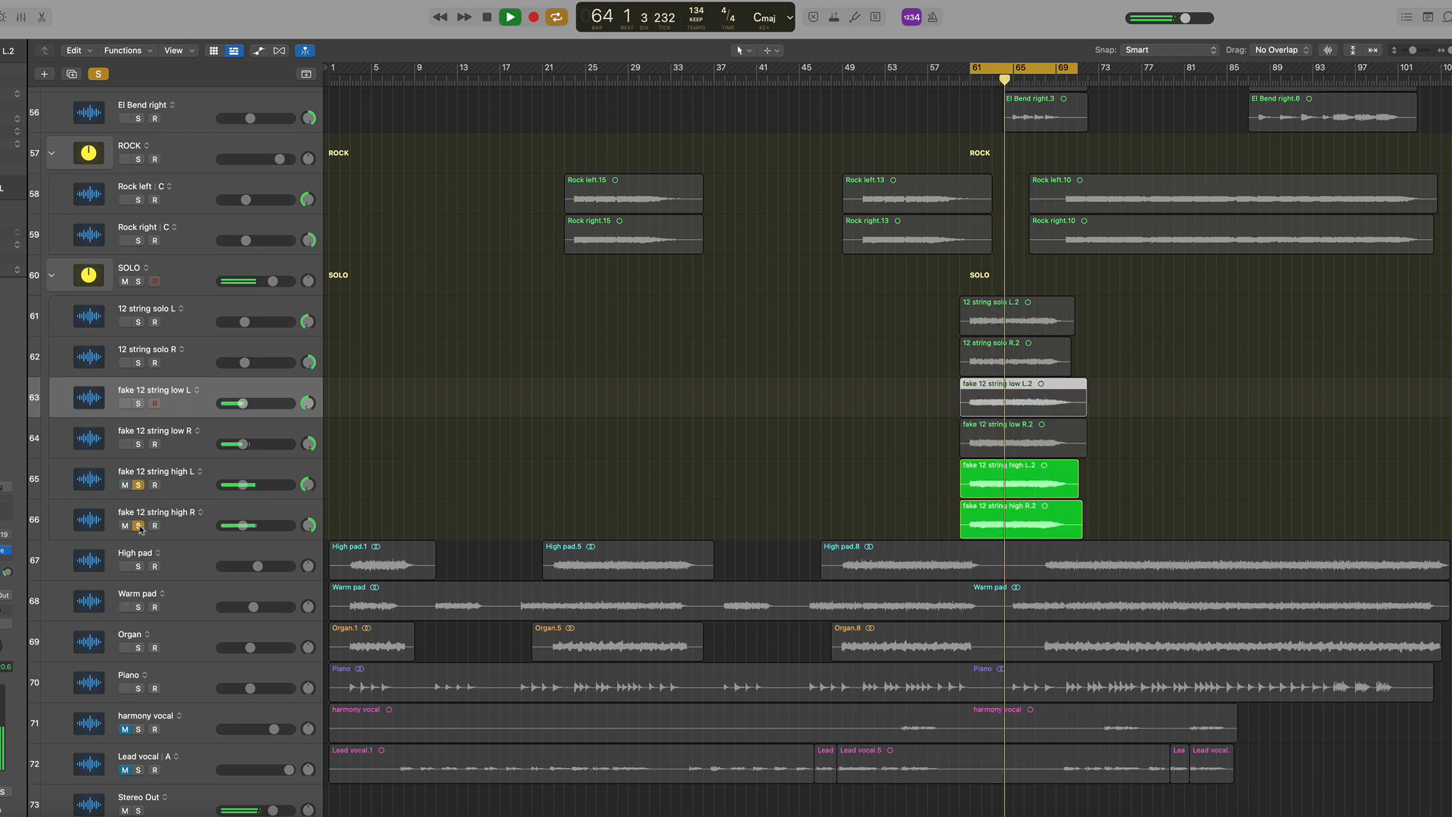
key(space)
Solo the fake 12 string low L and low R tracks again and play all four fake tracks
click(138, 403)
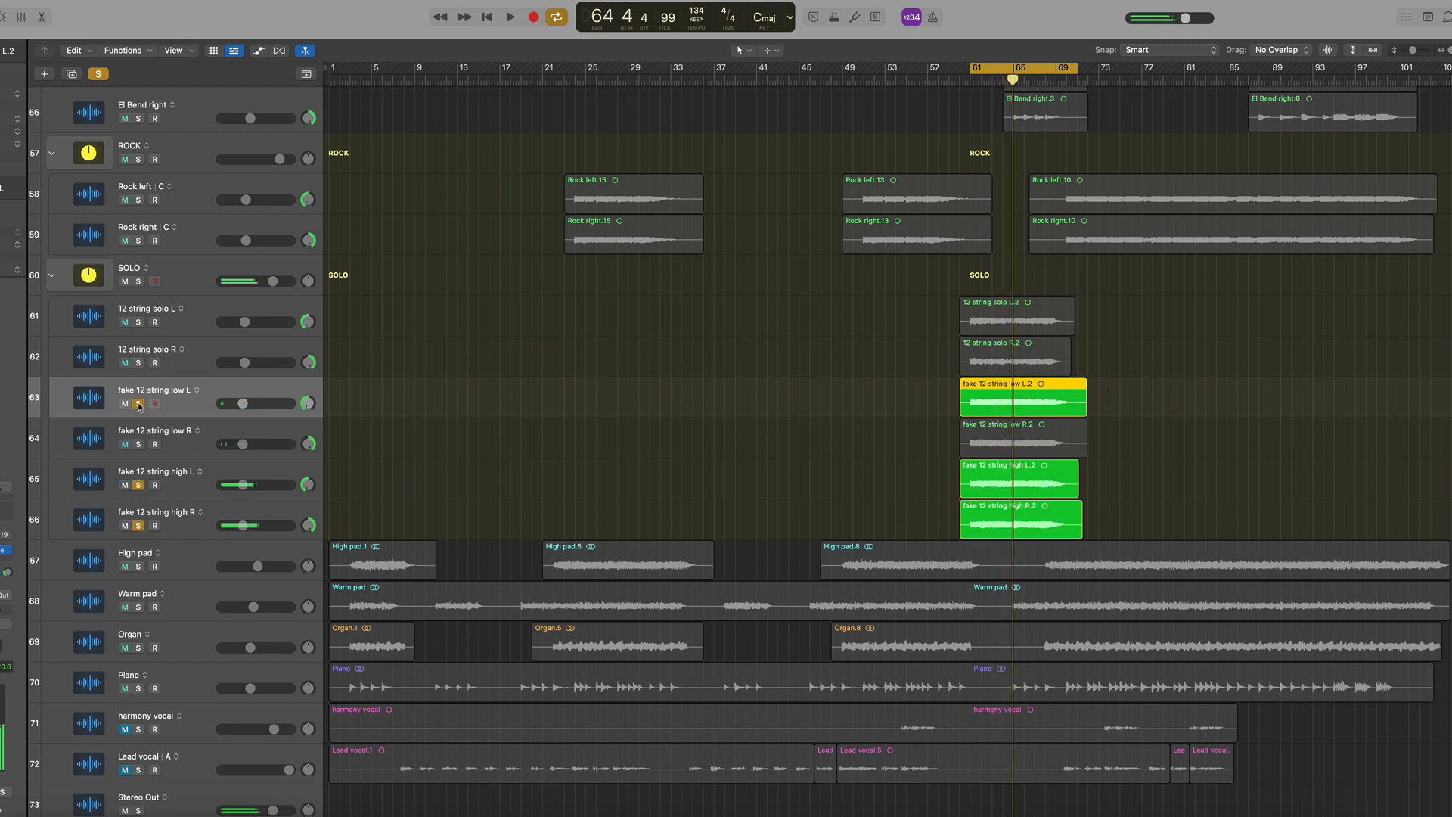
click(139, 444)
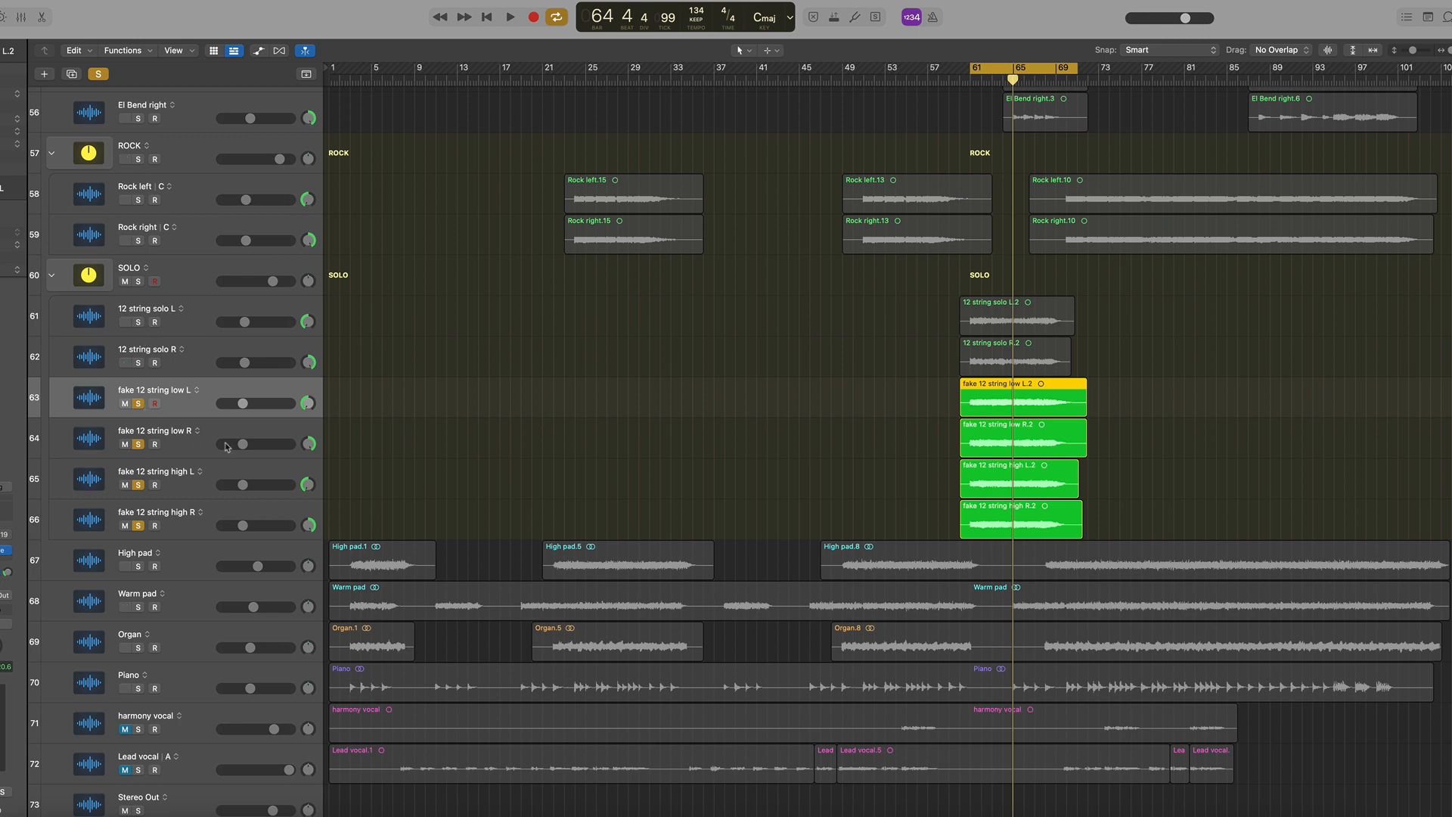
key(space)
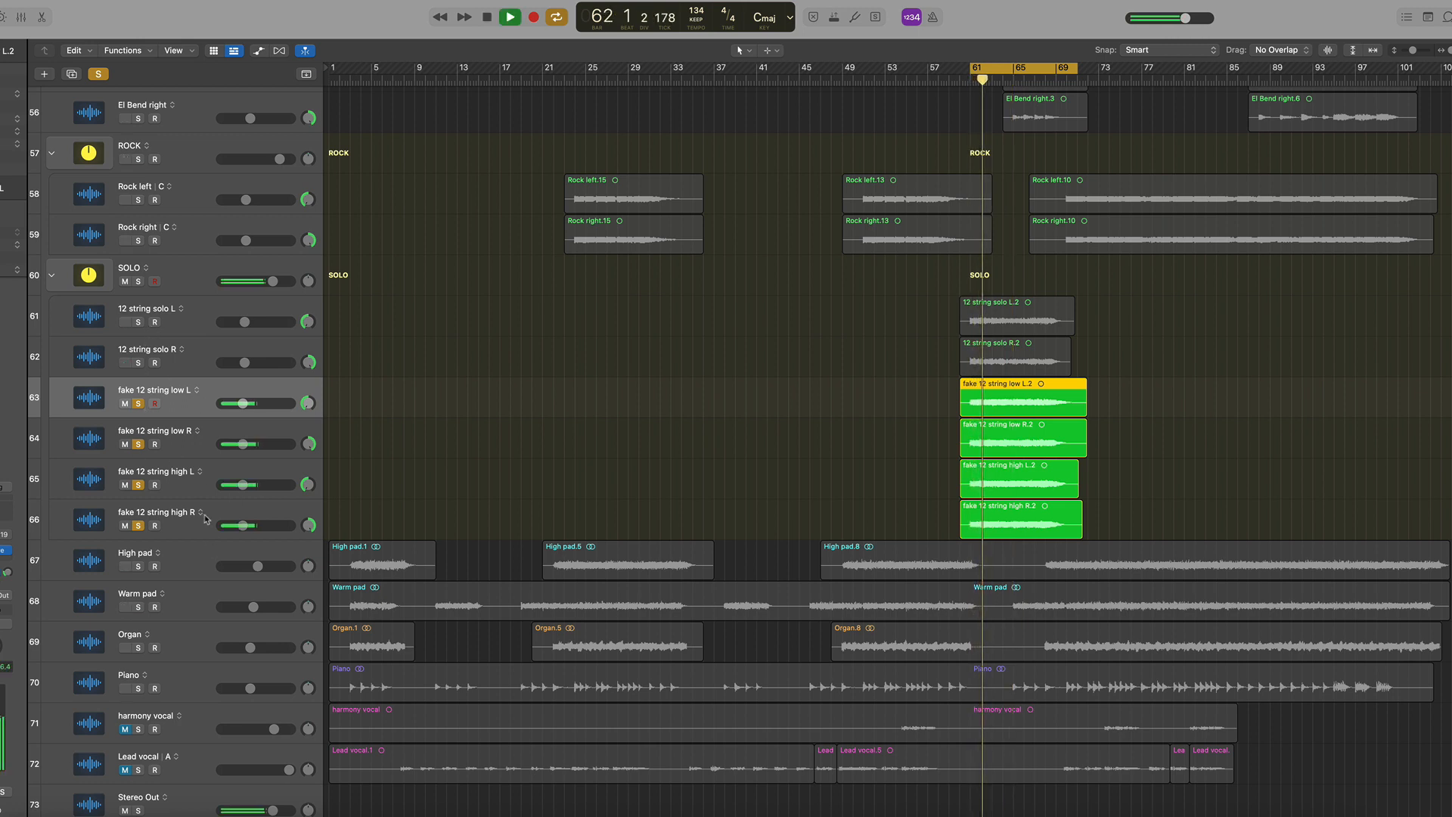
key(space)
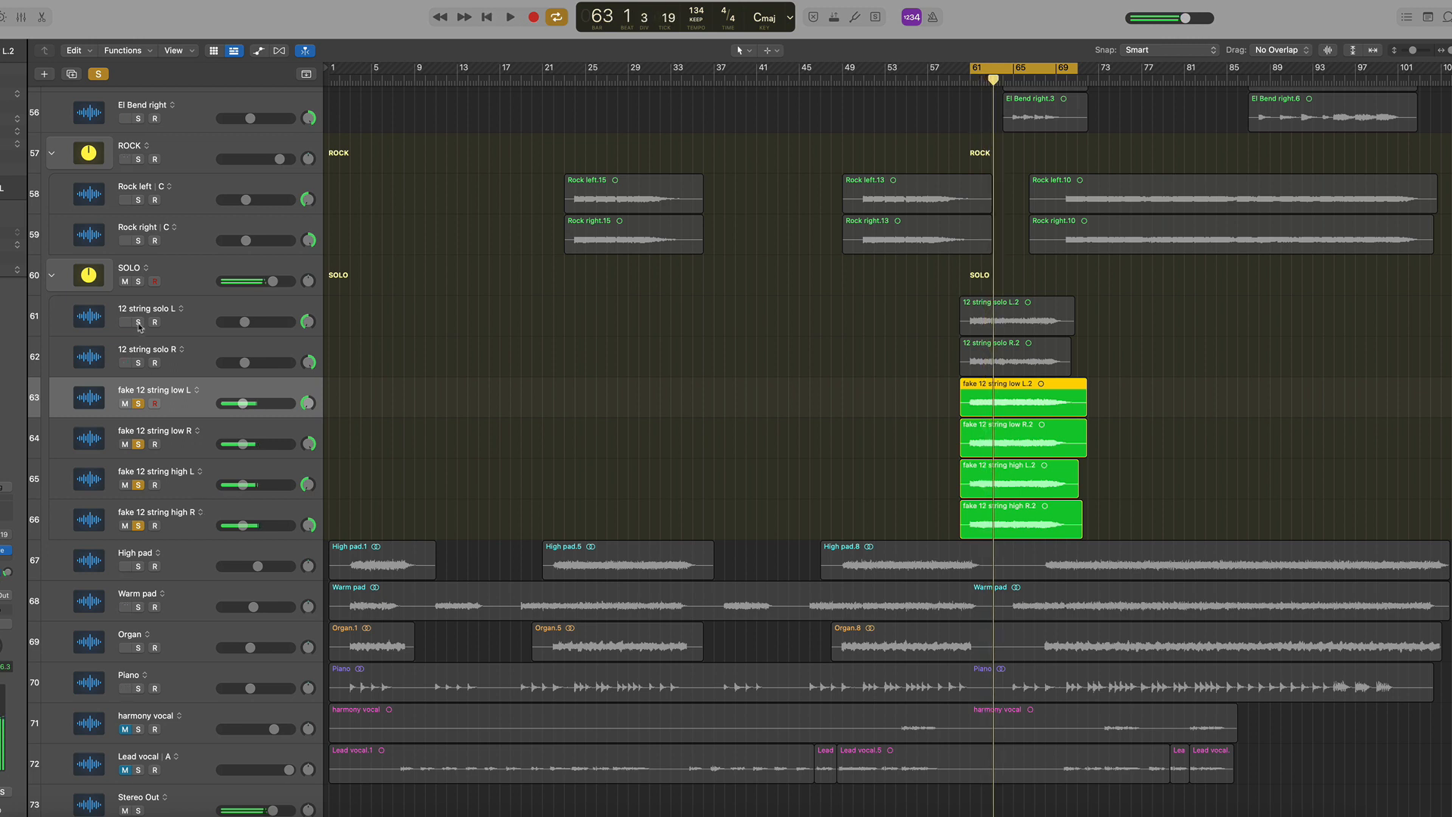
Add solos on the 12 string solo L and R tracks and play the section
click(139, 322)
click(138, 362)
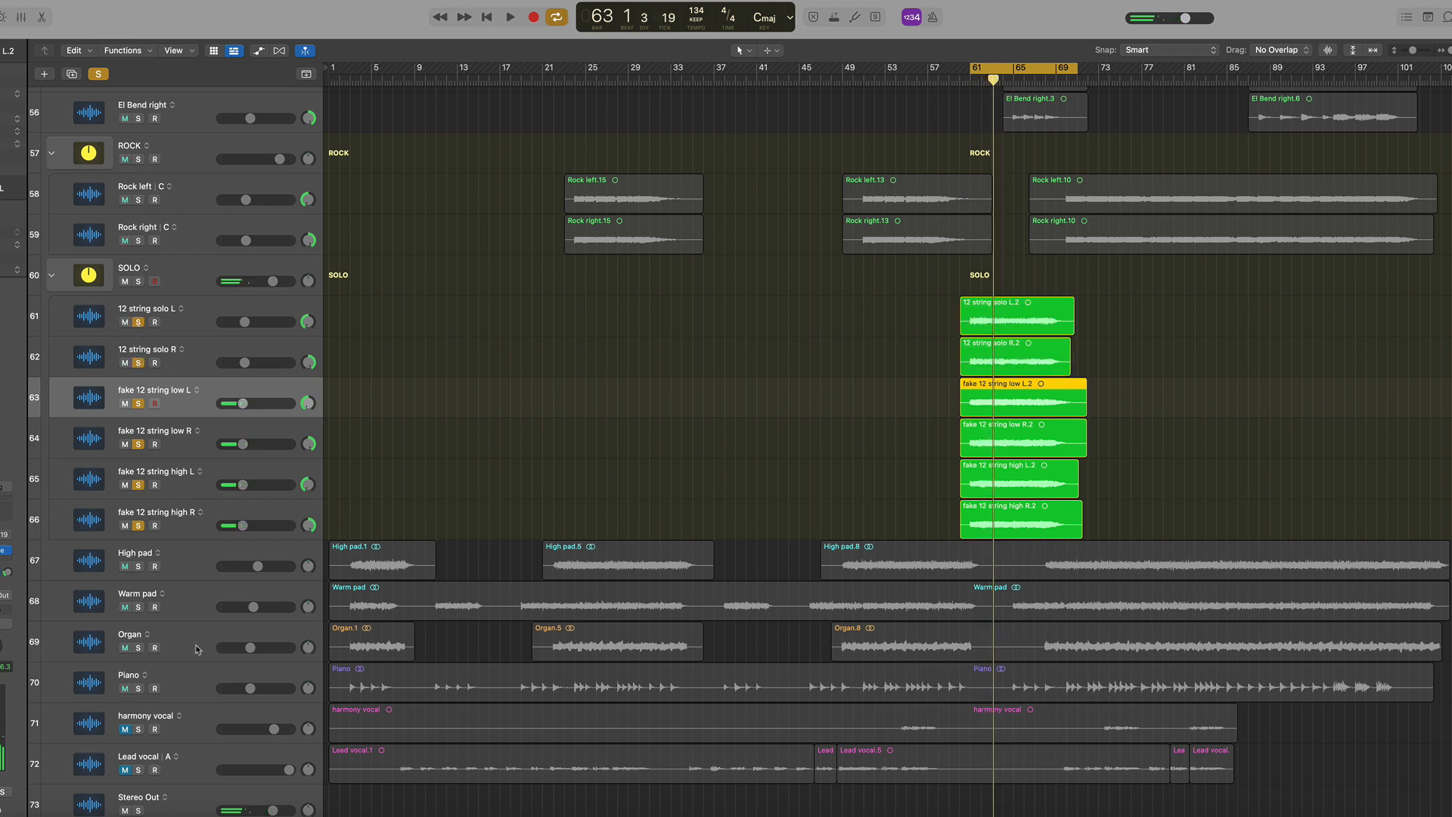
key(space)
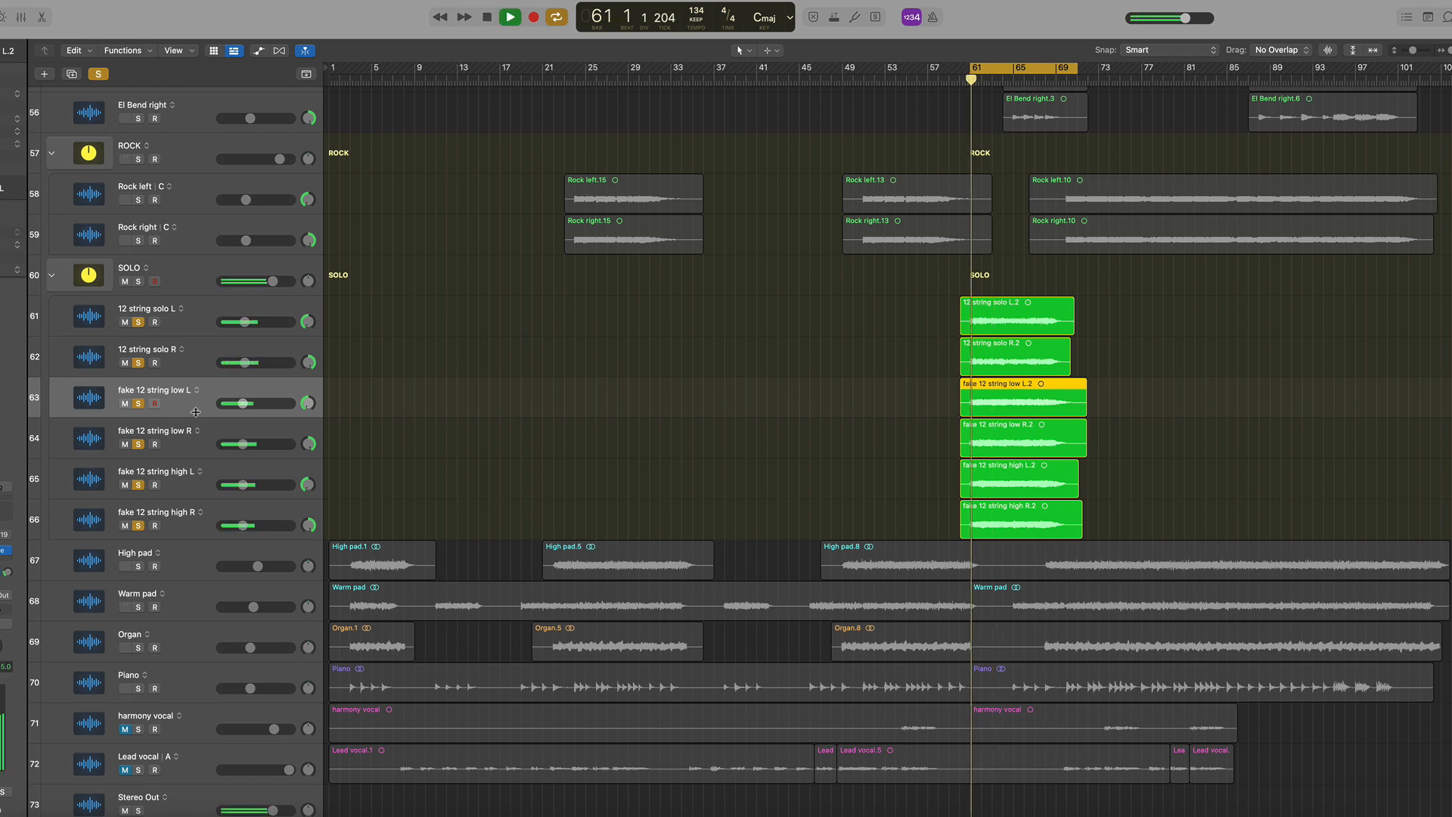
Unsolo all six SOLO folder tracks and turn off the cycle range
drag(138, 324, 138, 526)
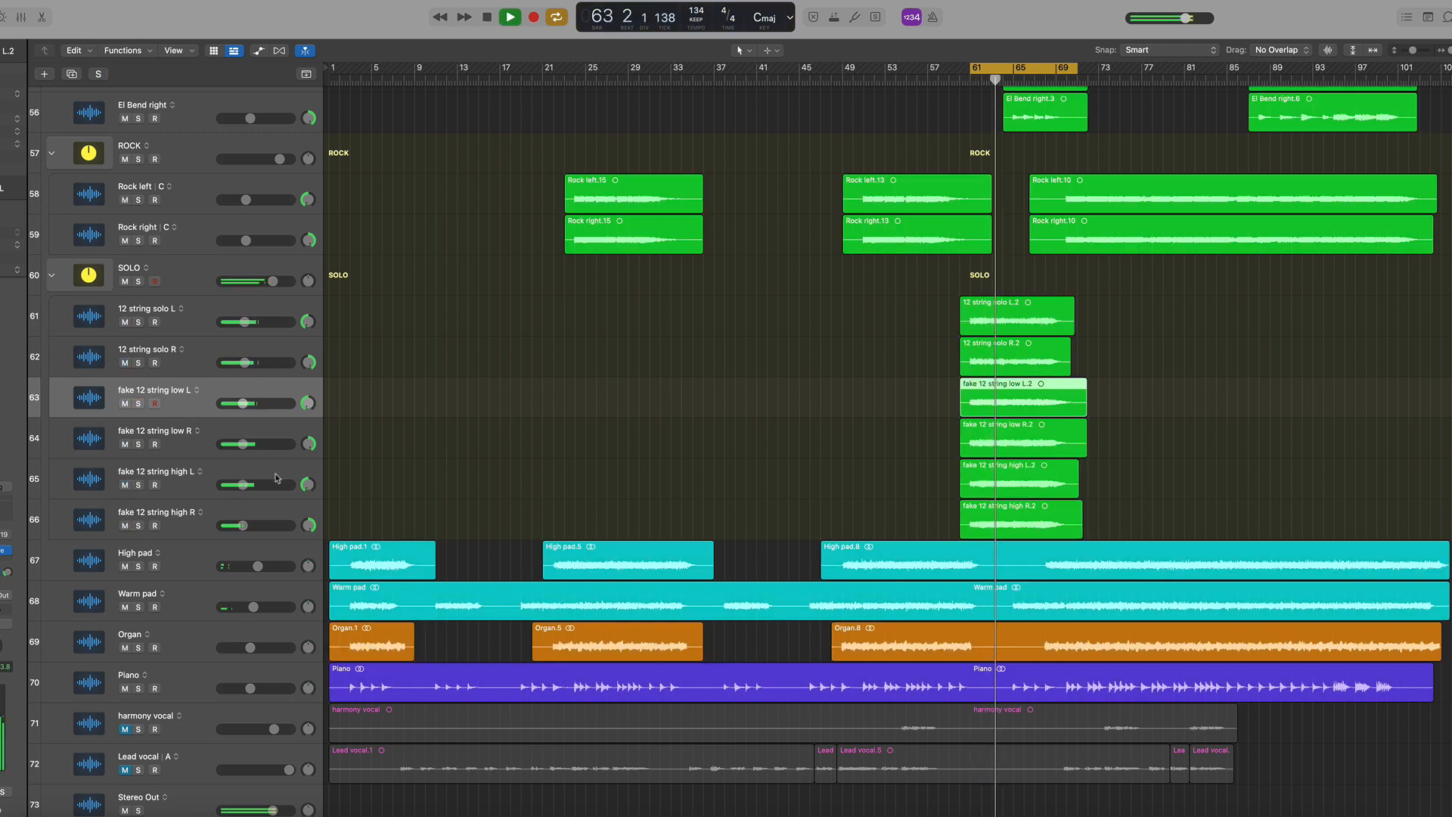
key(c)
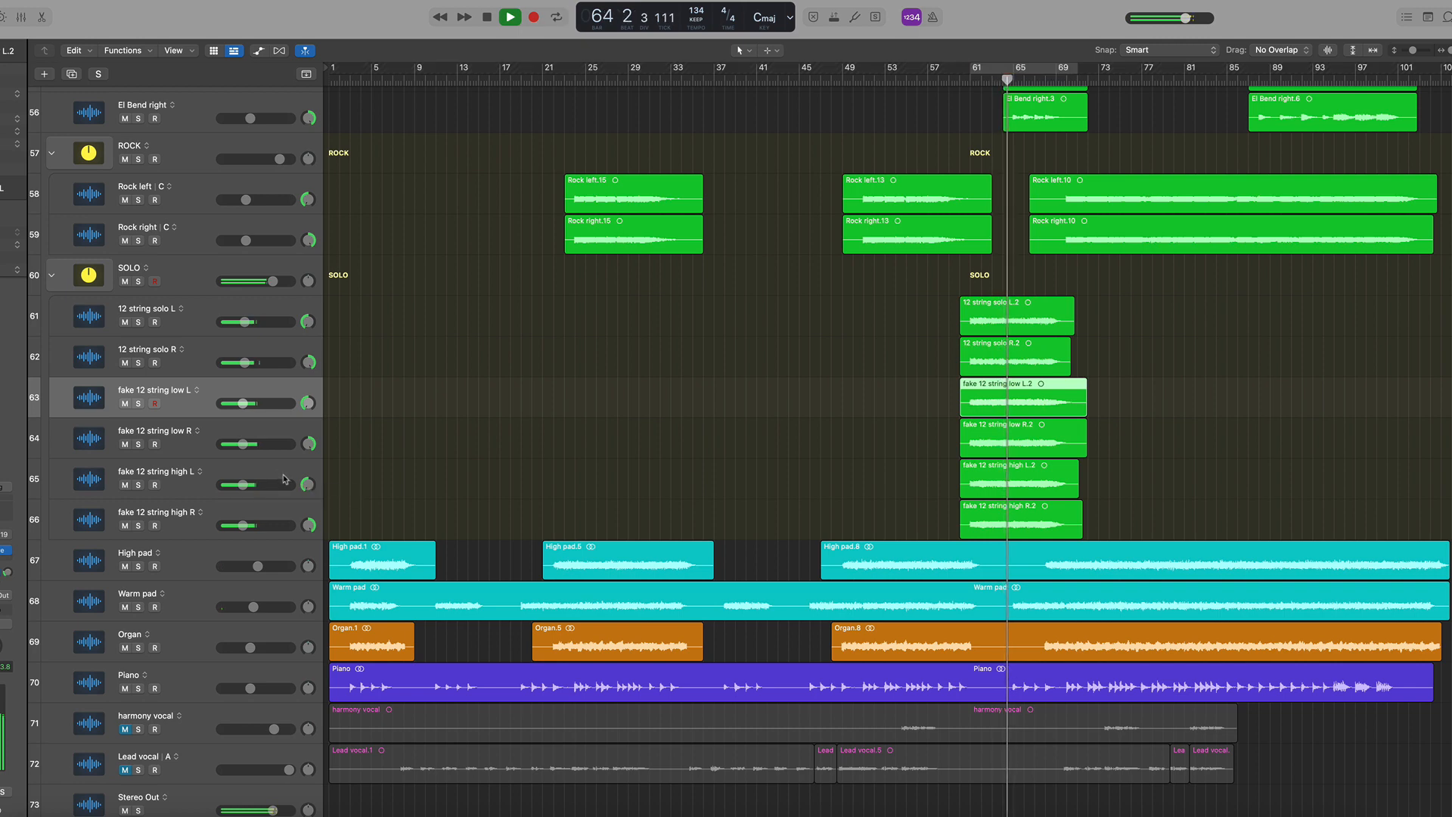
scroll(582, 375, up, 3)
scroll(583, 375, up, 2)
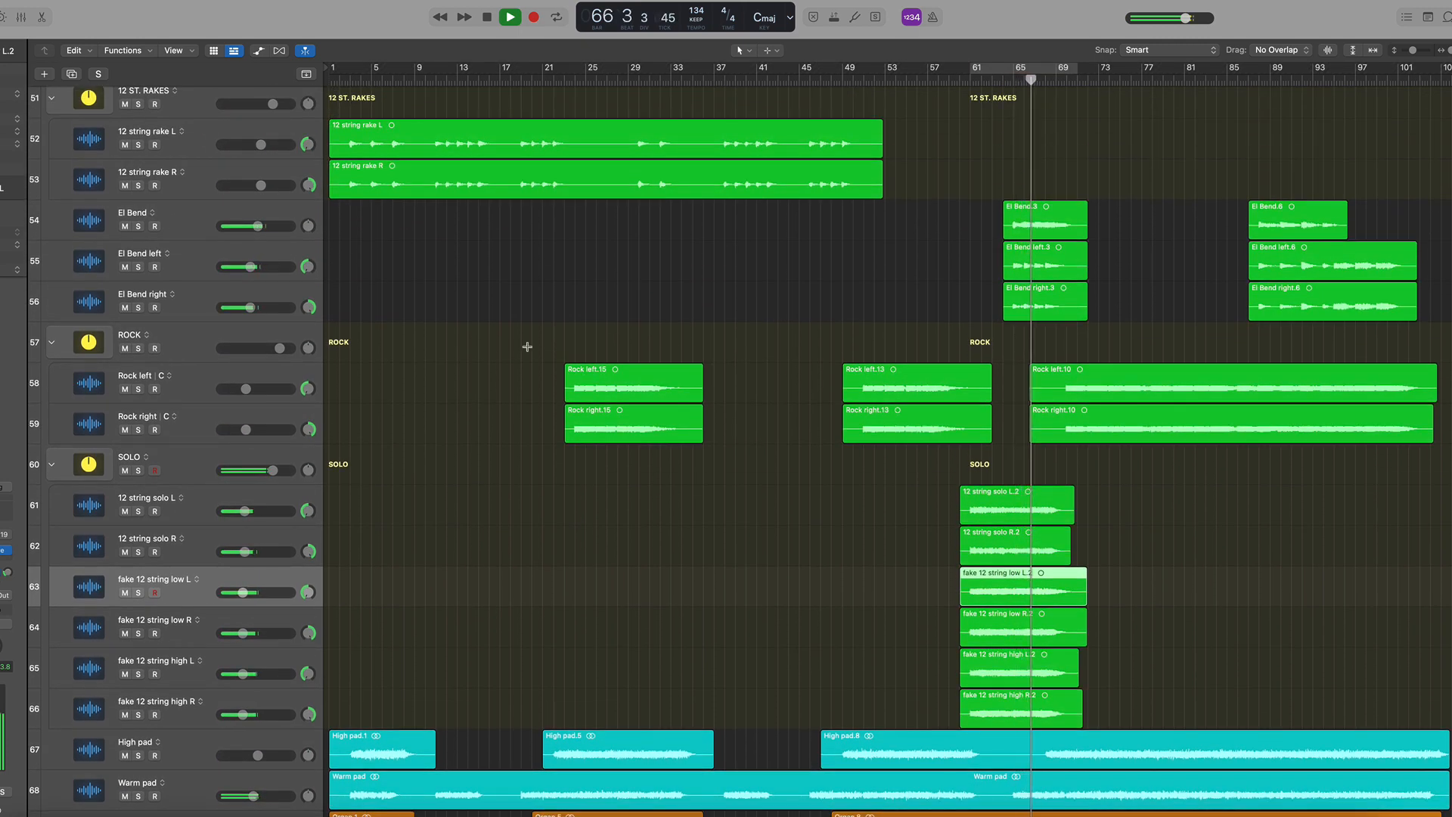
Open the mixer and browse across all channel strips during playback
key(x)
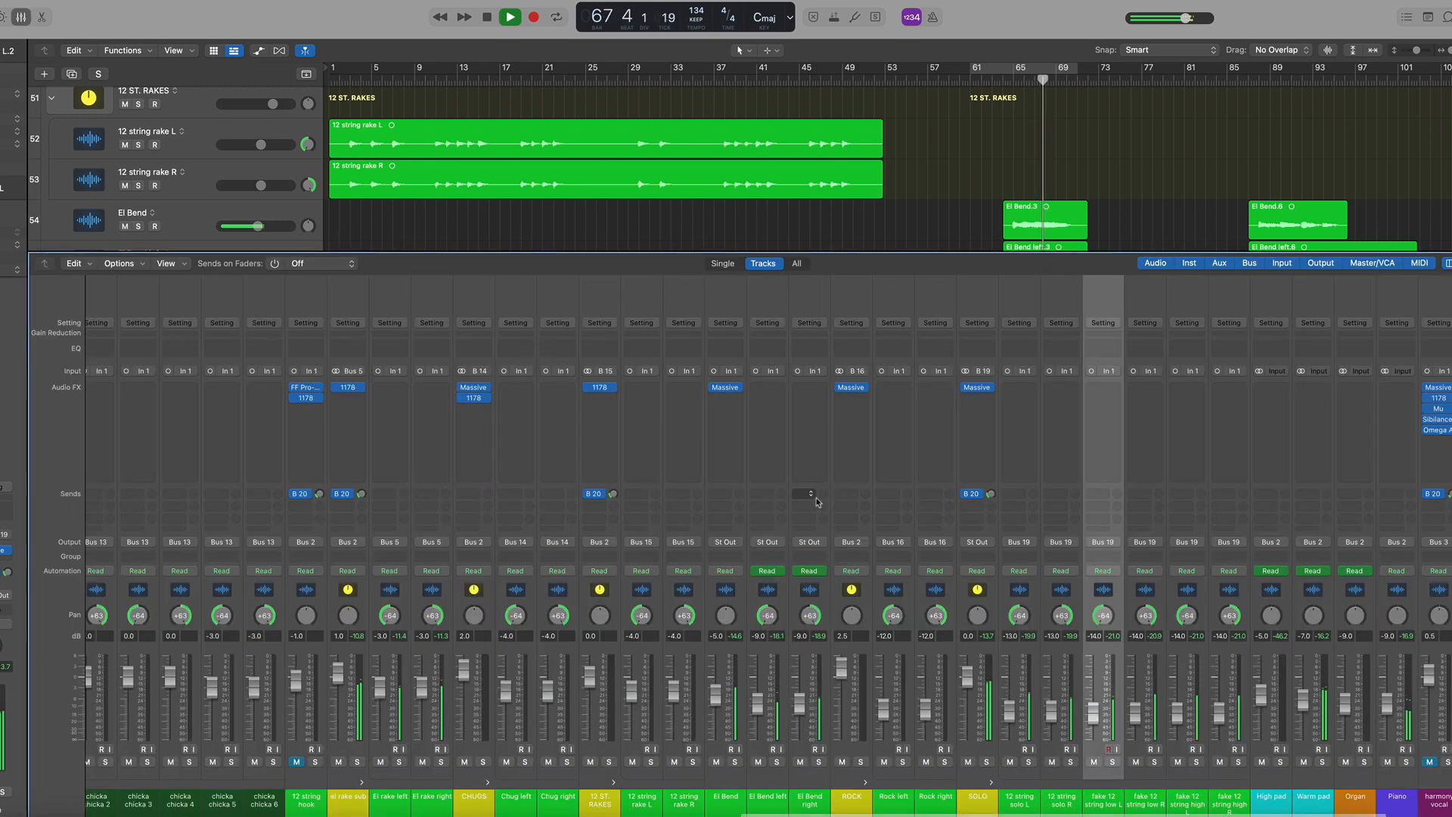
scroll(806, 498, right, 5)
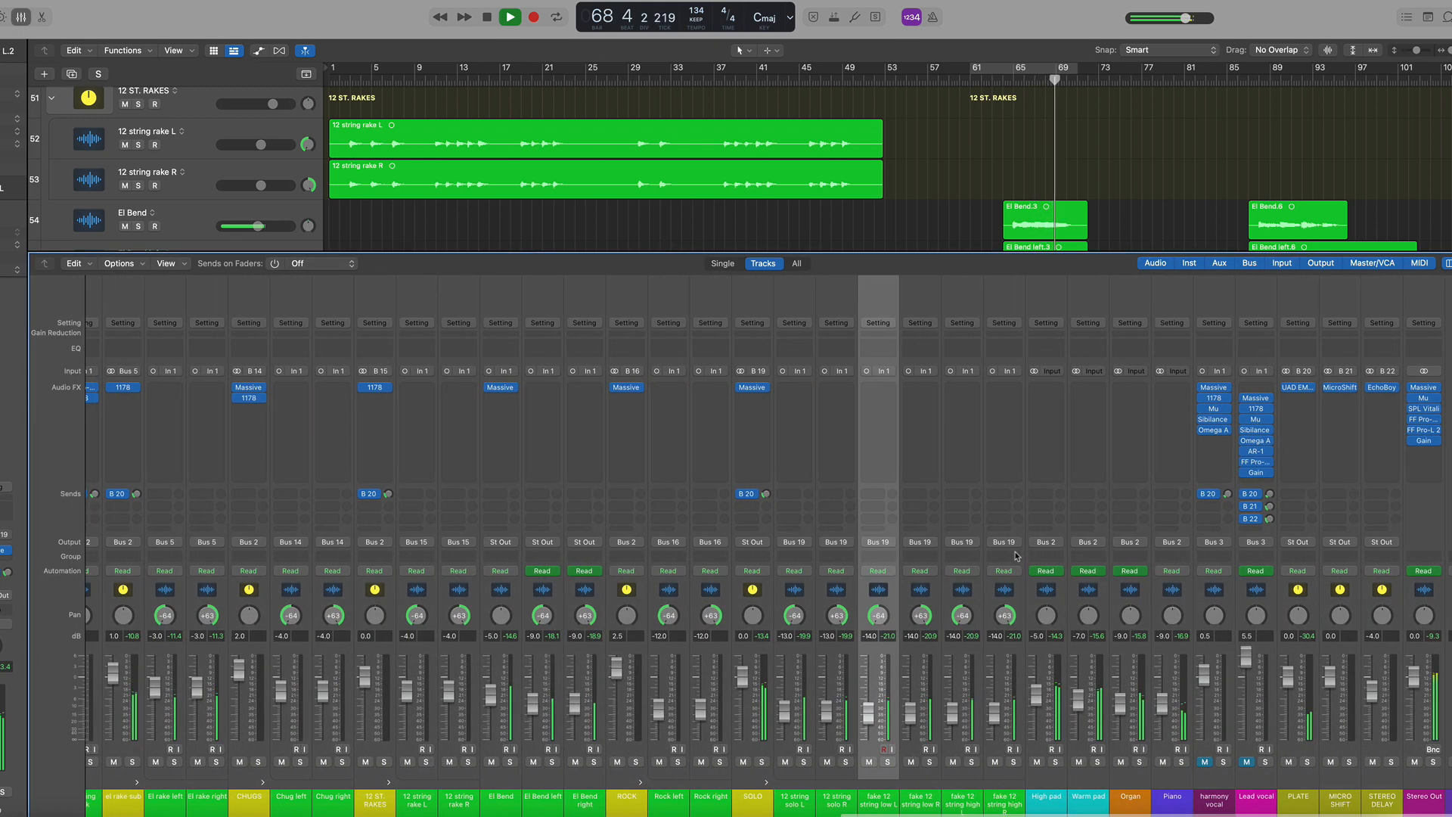
key(space)
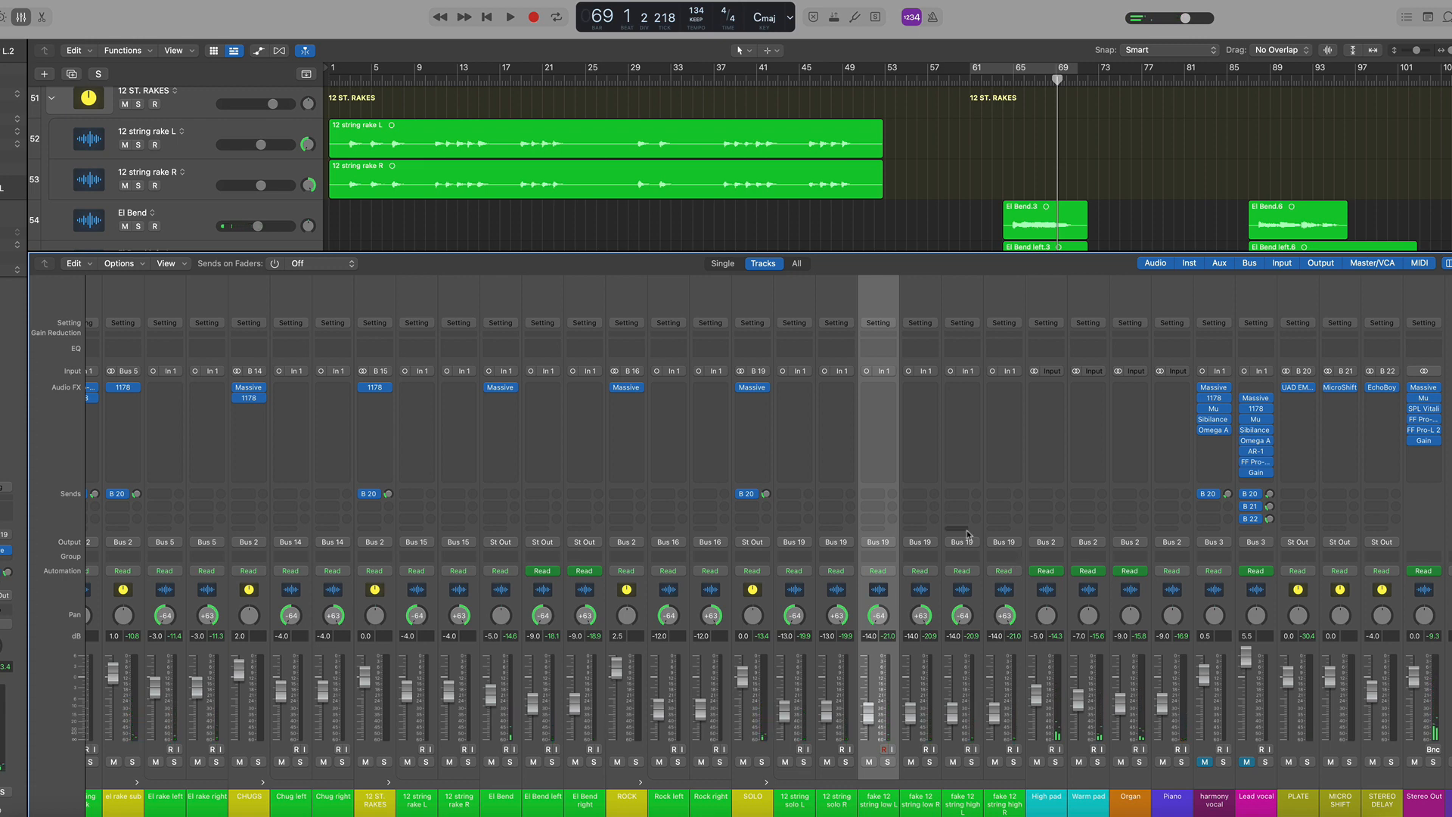
scroll(919, 518, left, 15)
scroll(918, 517, left, 20)
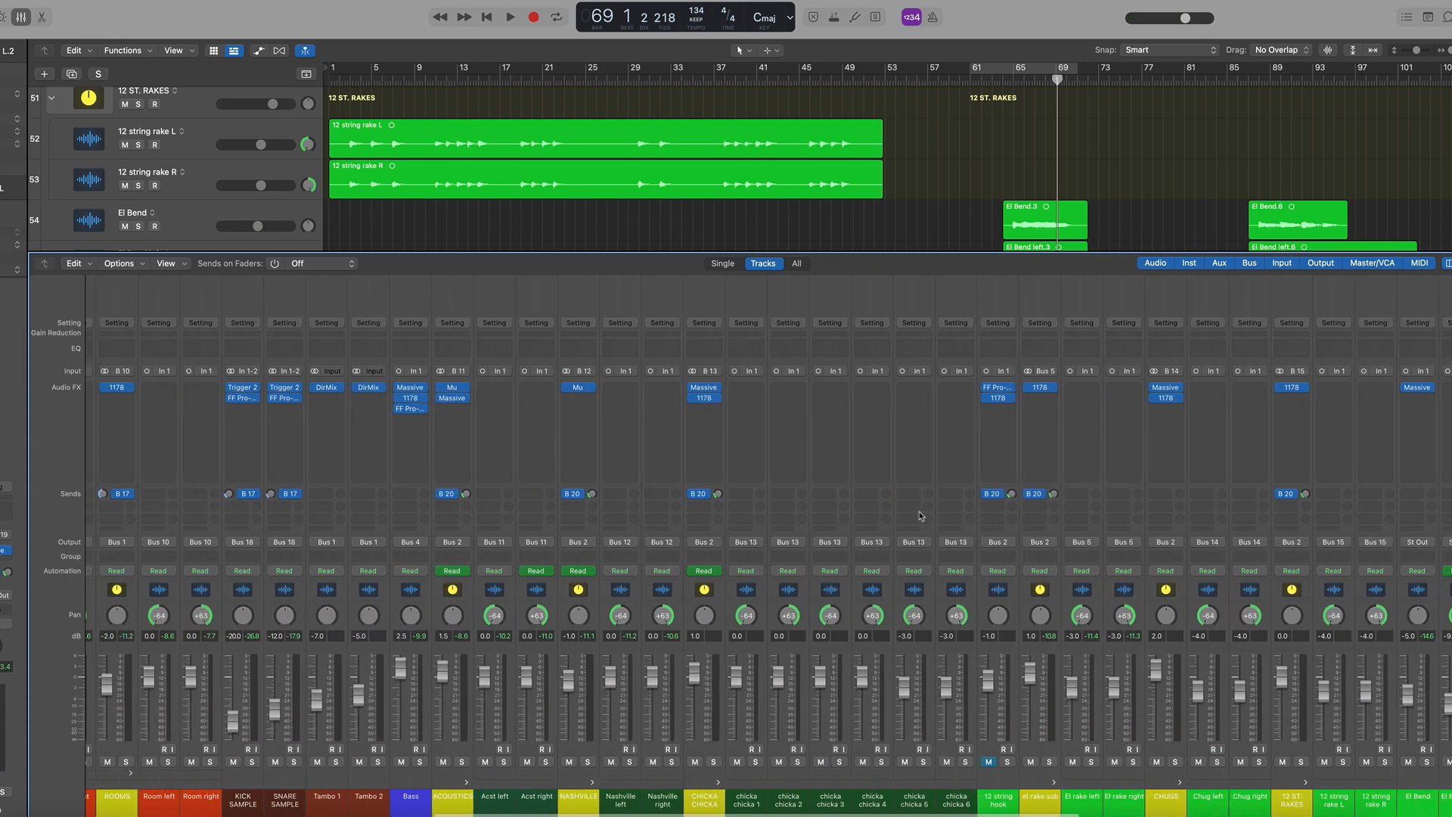
scroll(920, 516, left, 6)
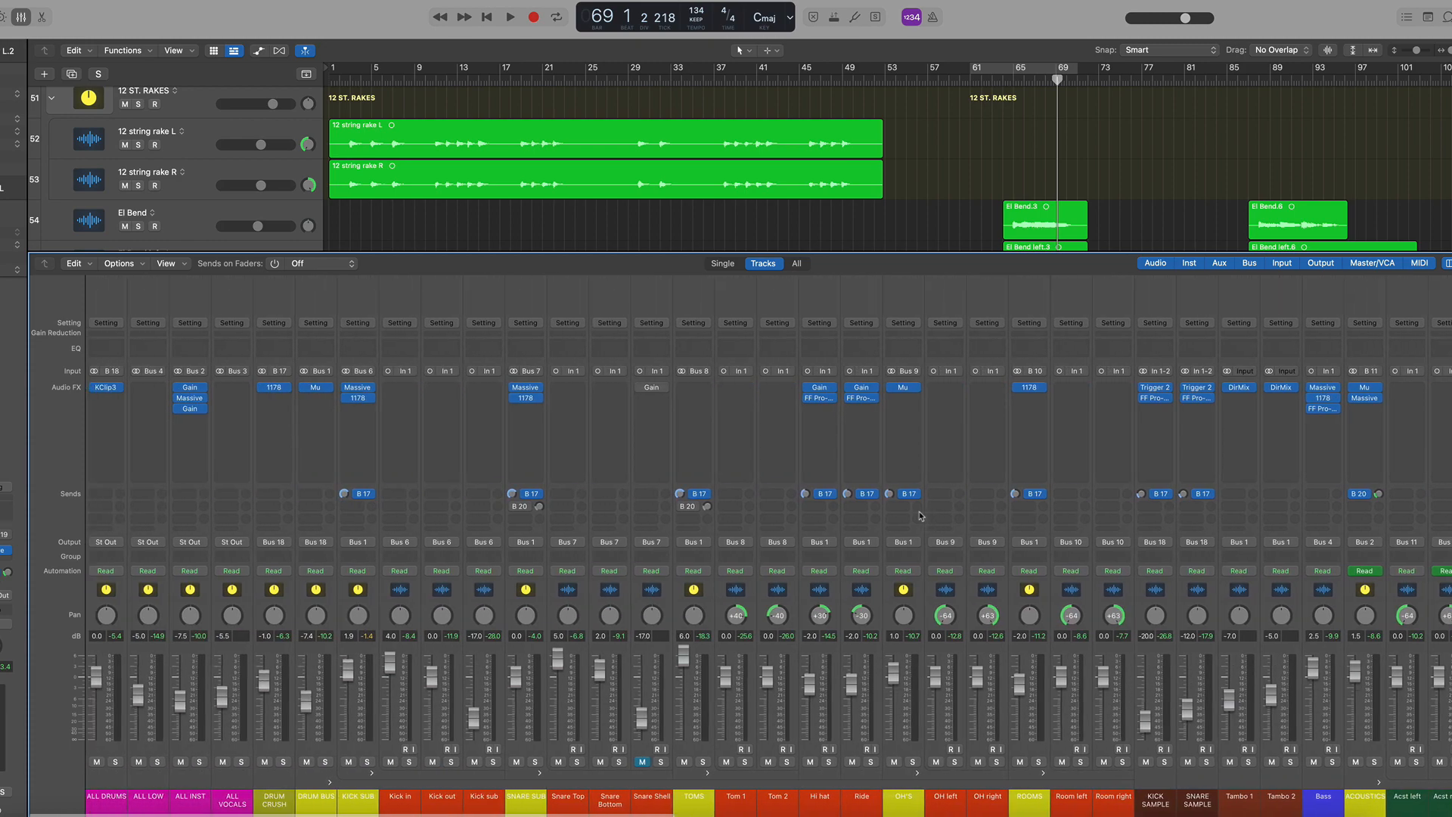
scroll(921, 517, right, 20)
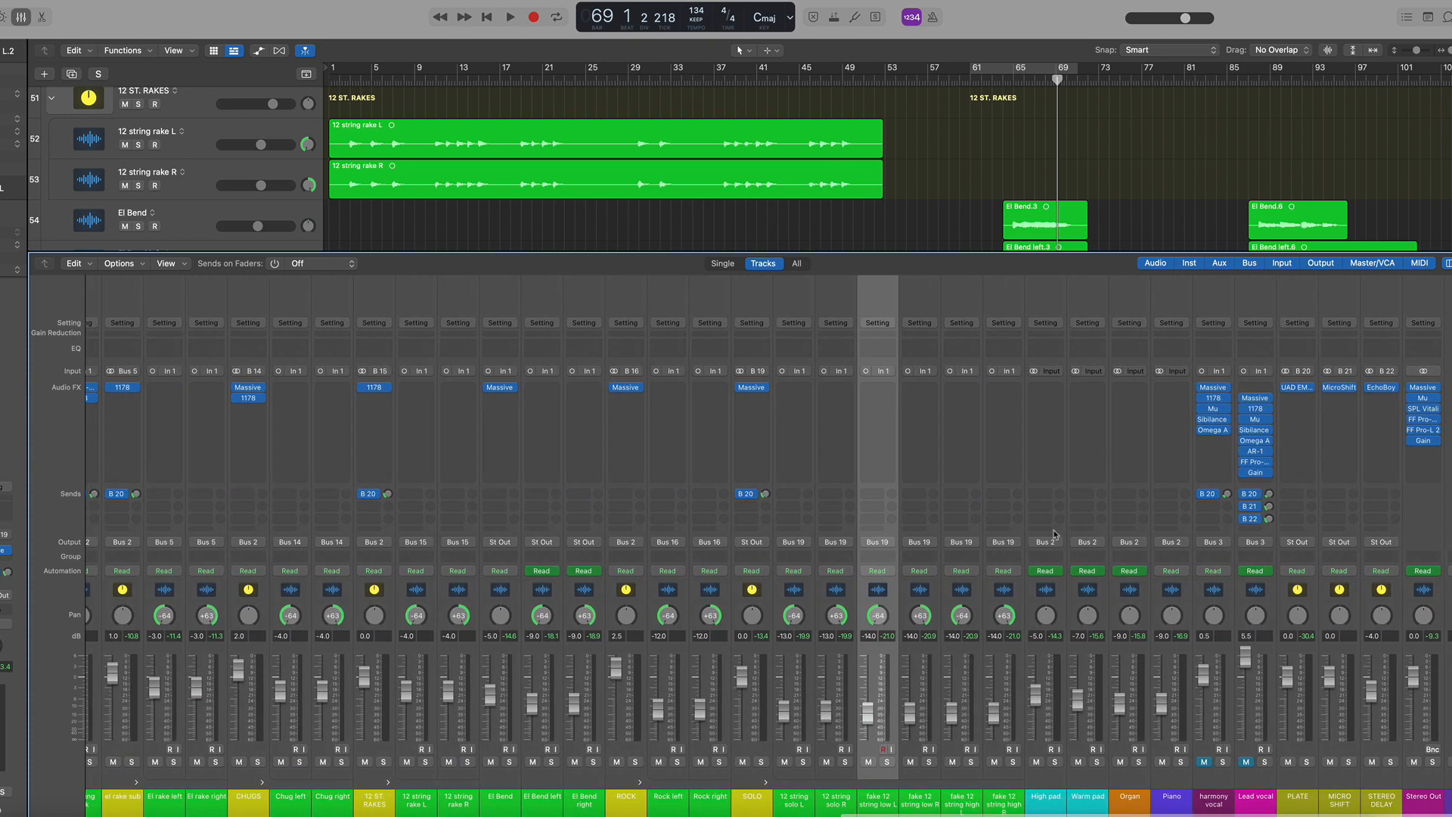
Unmute the Lead vocal and harmony vocal channels in the mixer
click(1255, 588)
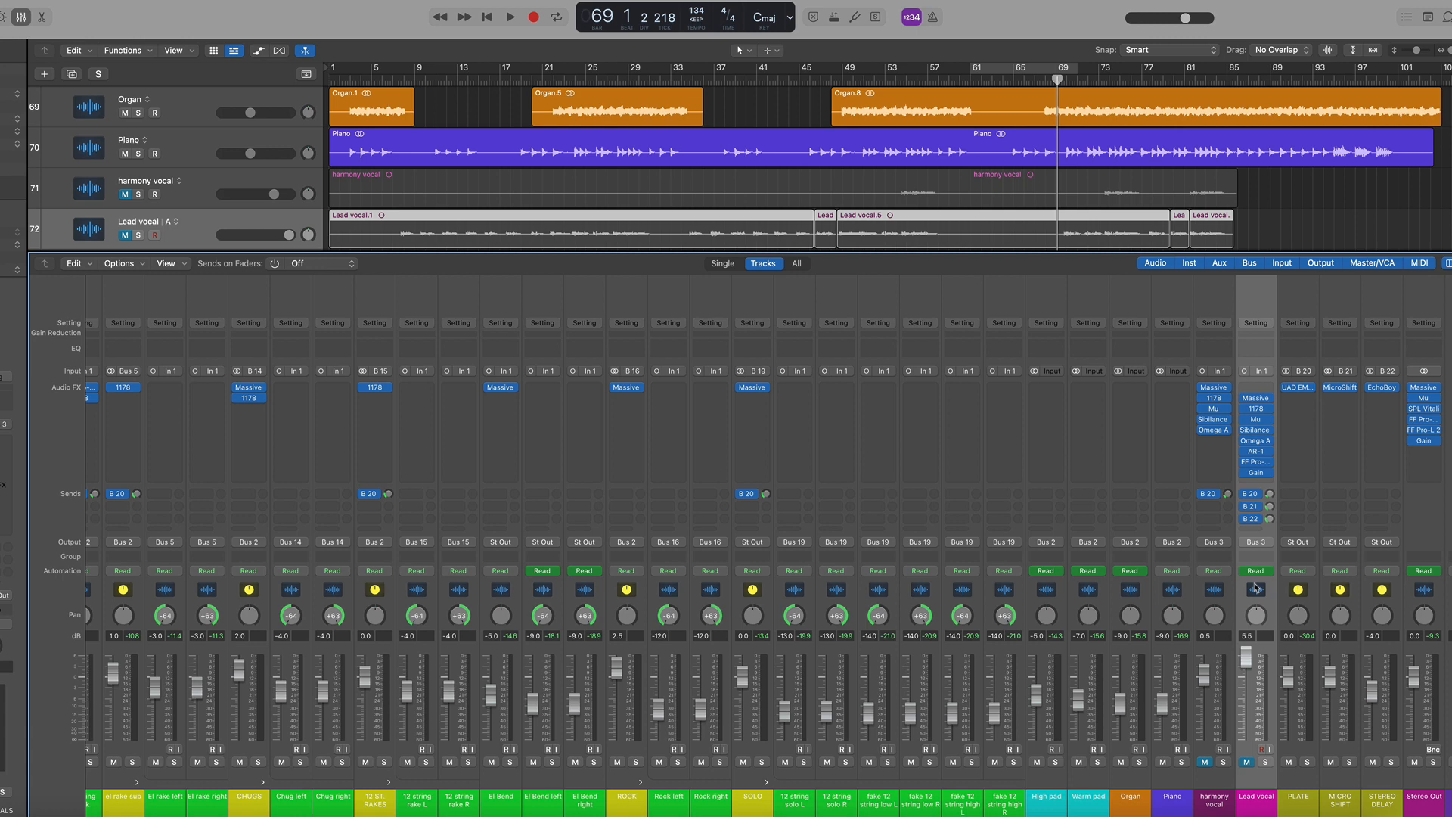
click(1246, 761)
click(1204, 761)
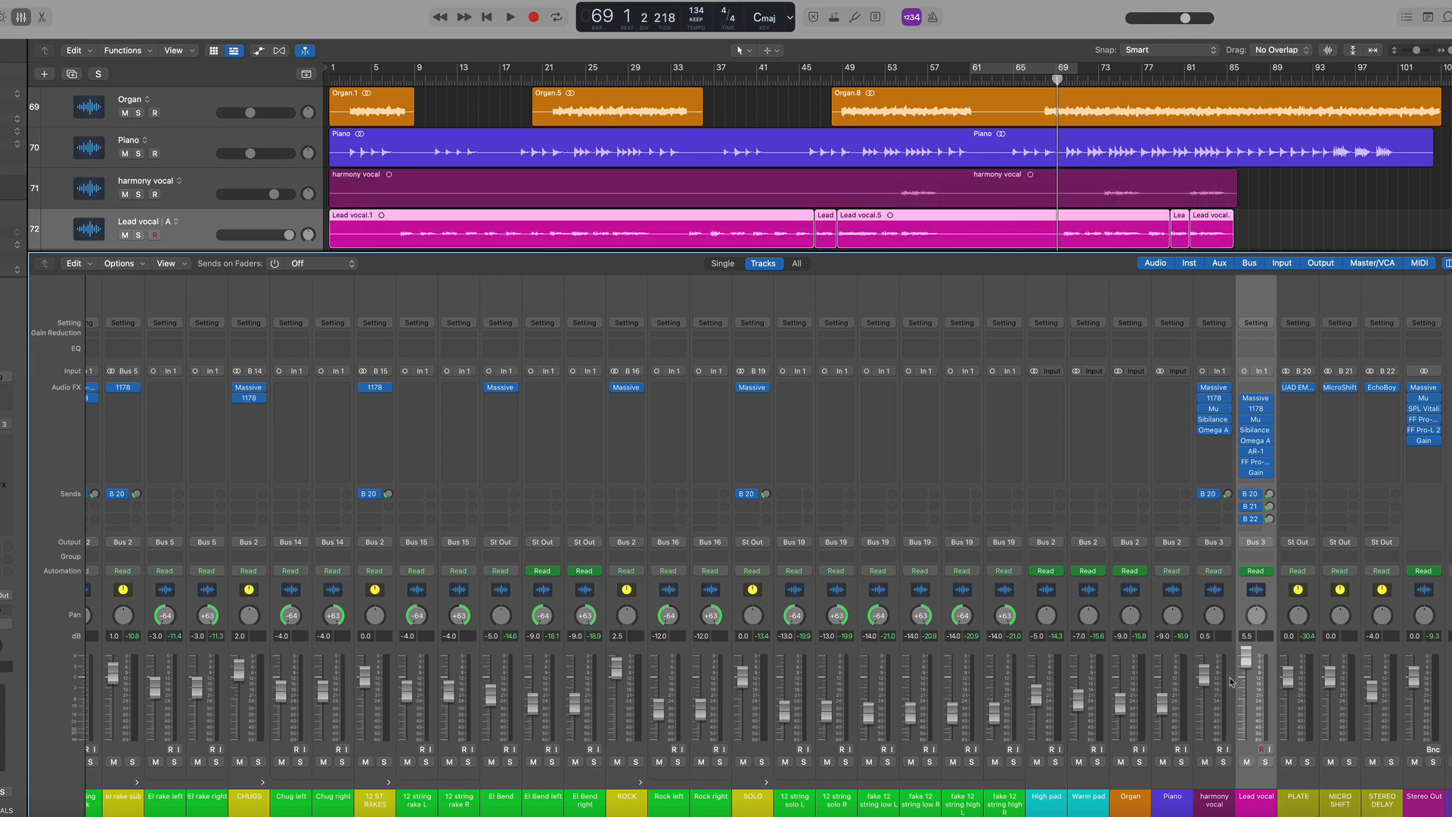
click(1216, 594)
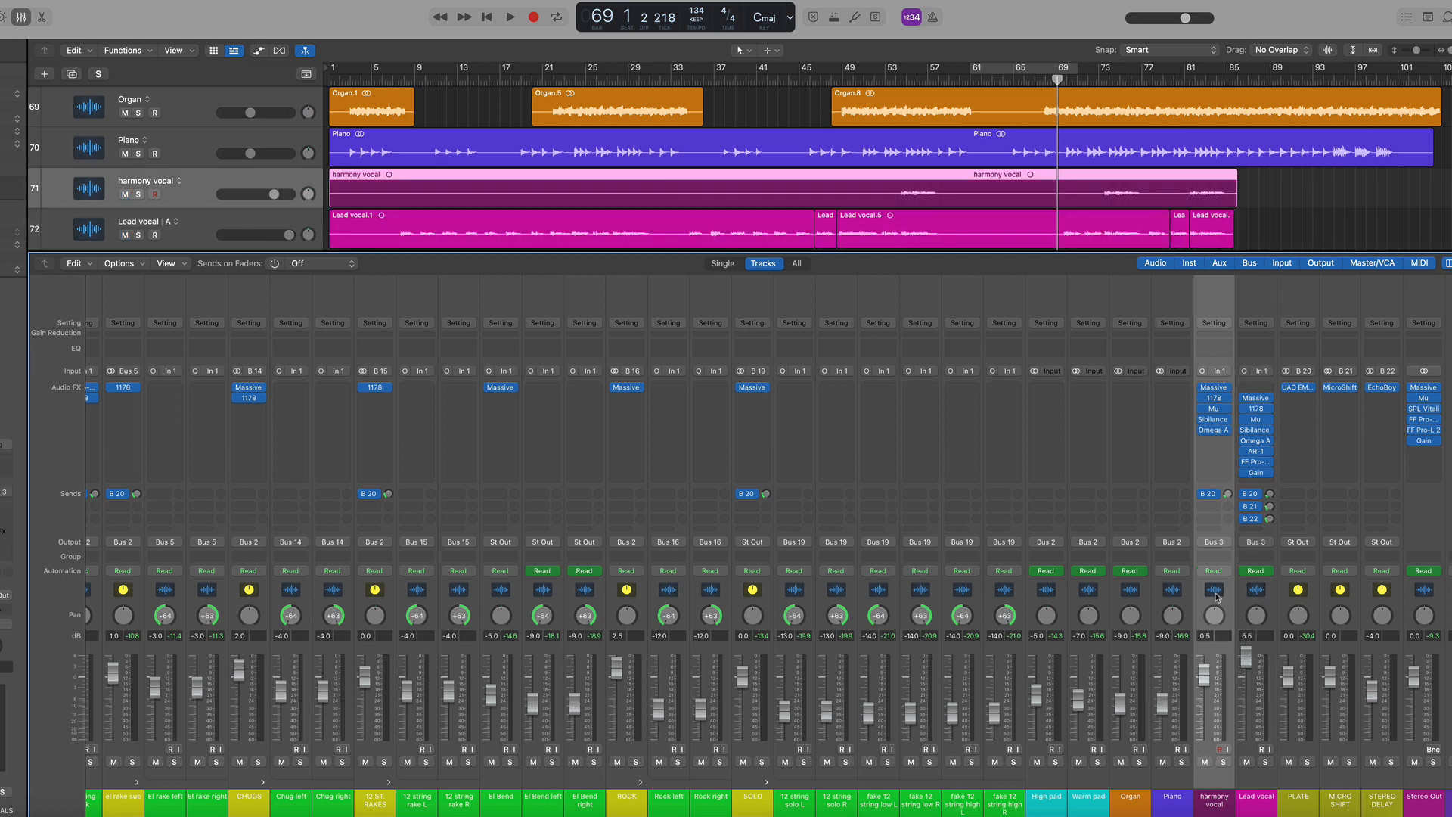
Solo the Lead vocal channel, bypass its Massive plugin and play from bar 7
click(396, 76)
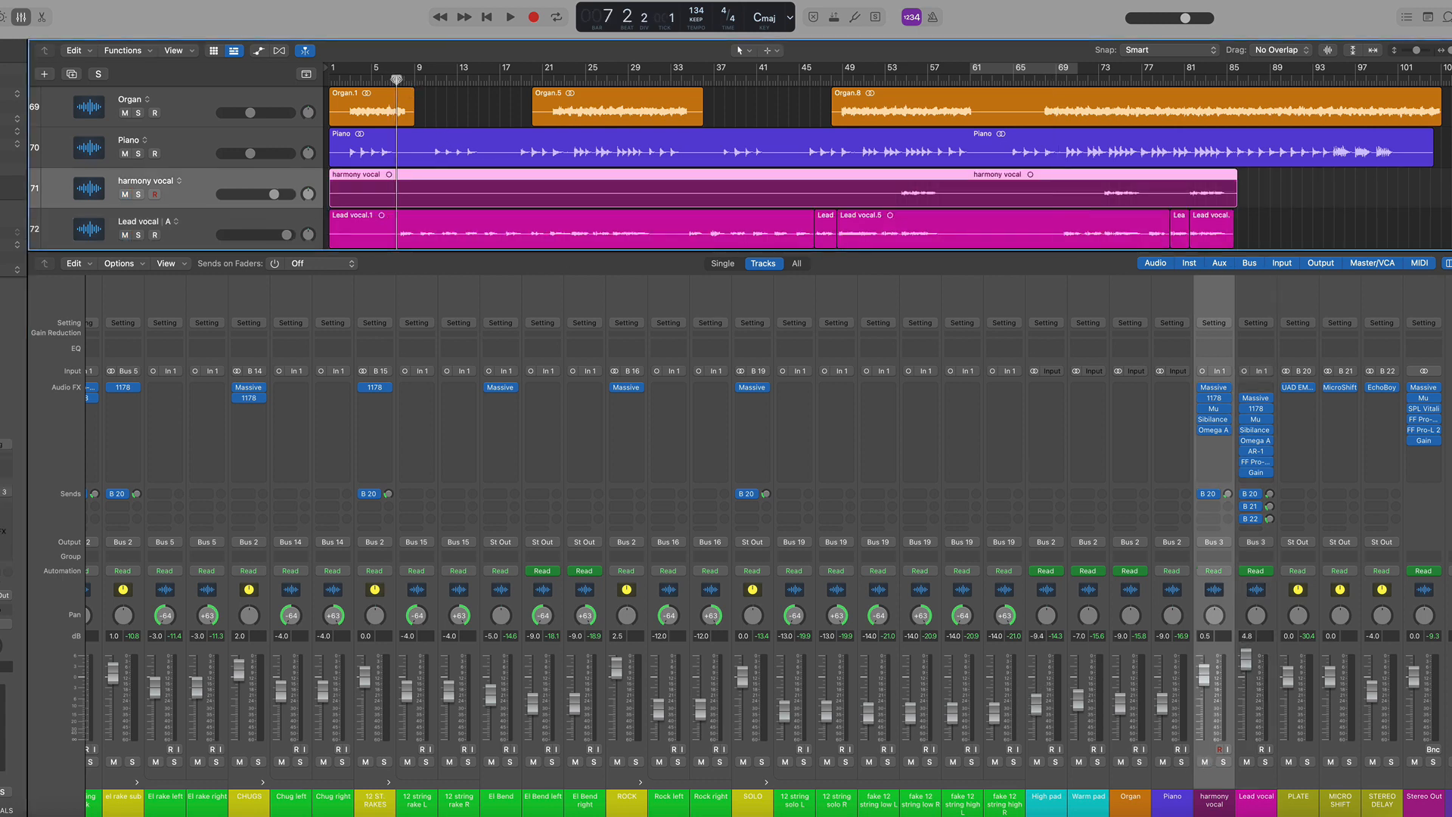
click(1265, 761)
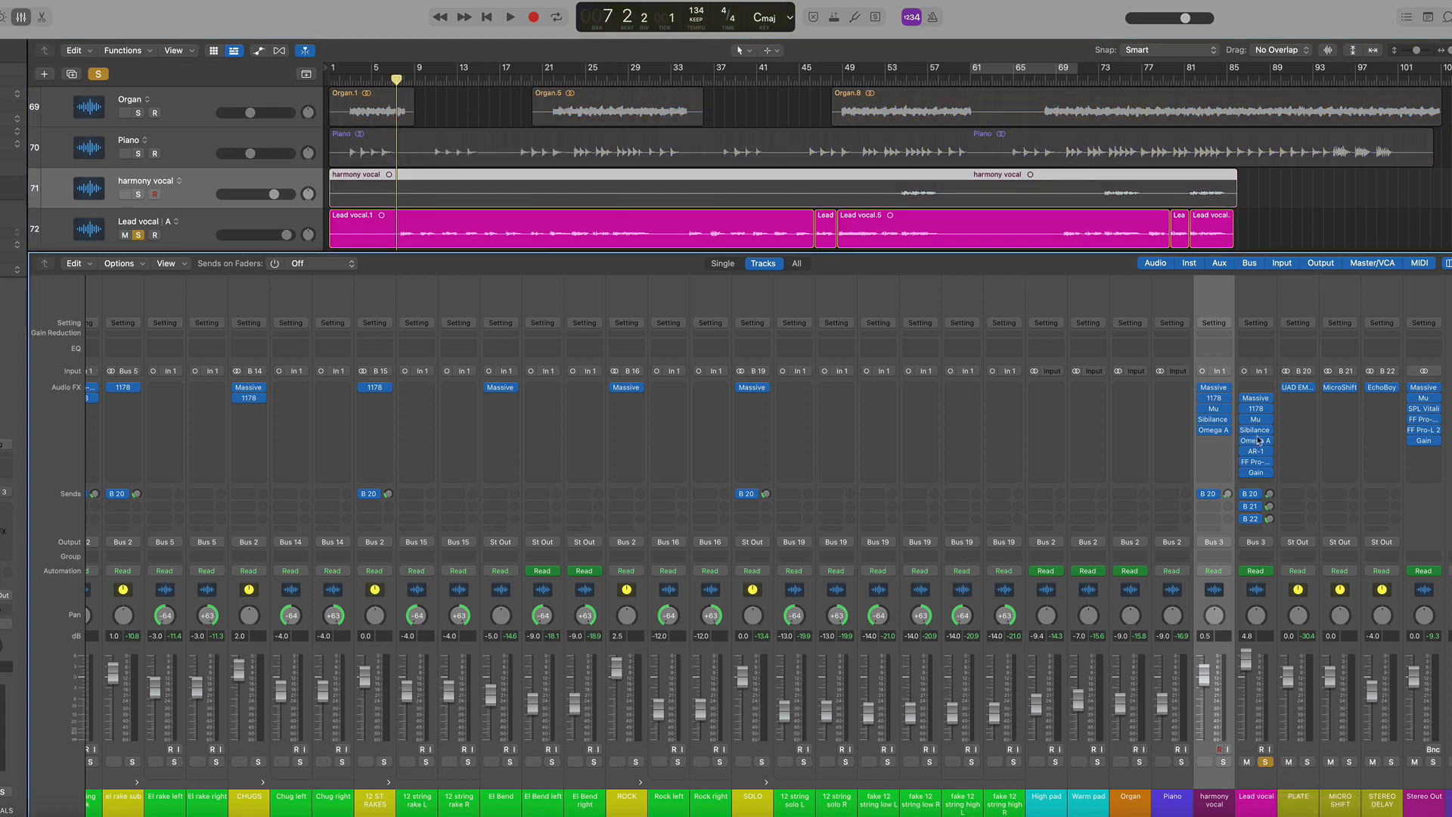
alt+click(1244, 398)
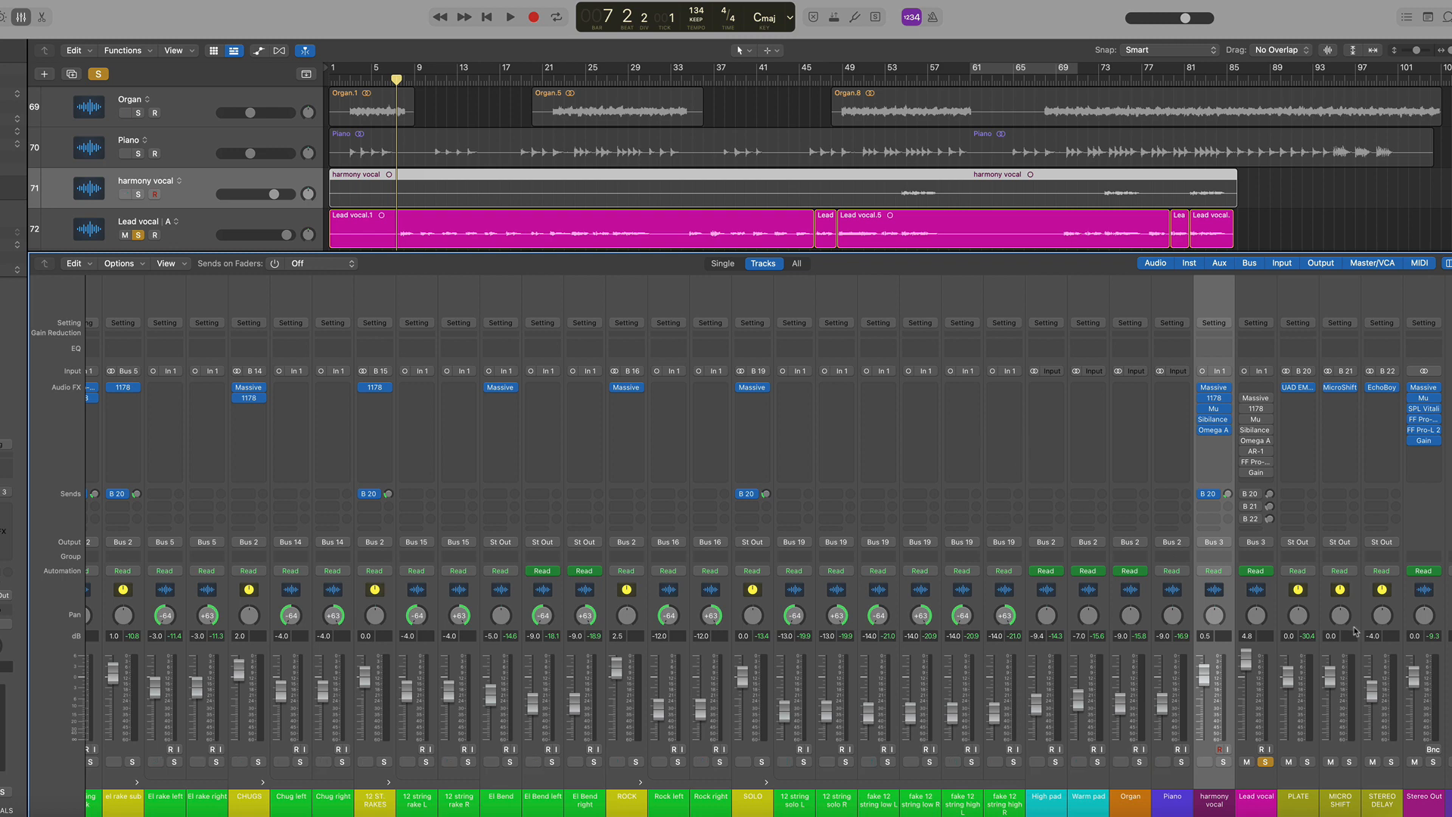
key(space)
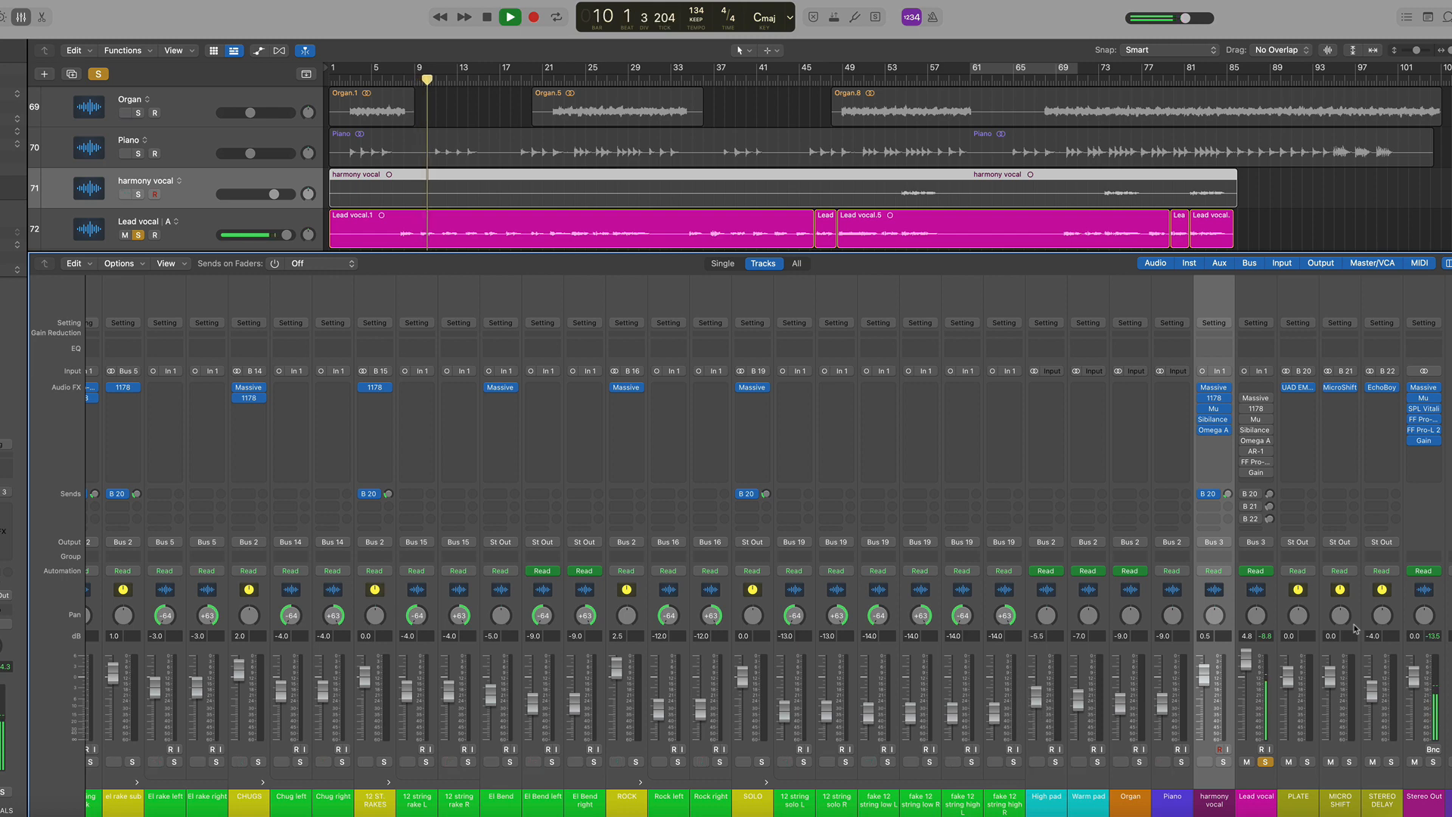
key(space)
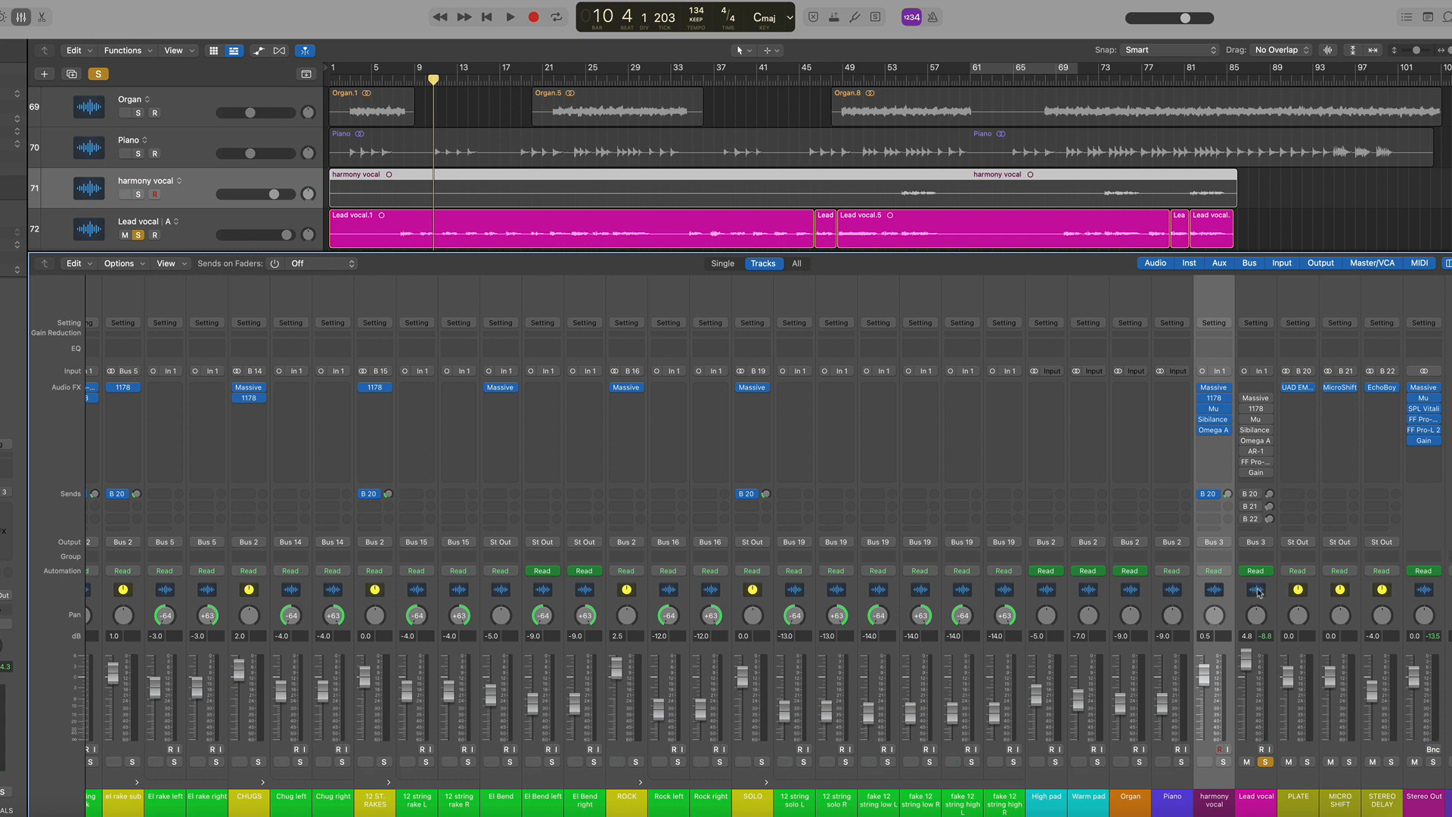
Select the Lead vocal channel and move the playhead back to about bar 7
click(1257, 594)
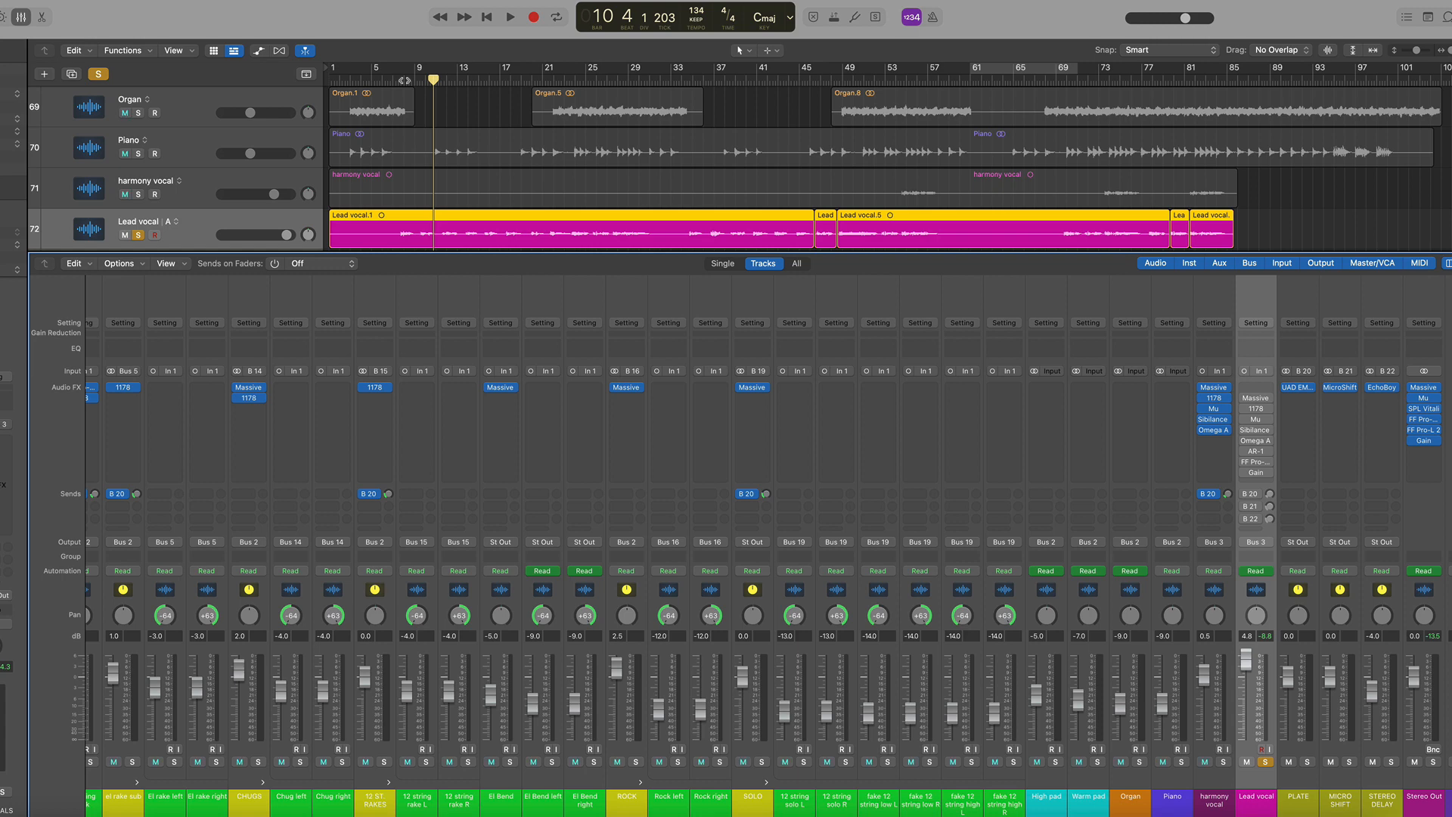
click(404, 80)
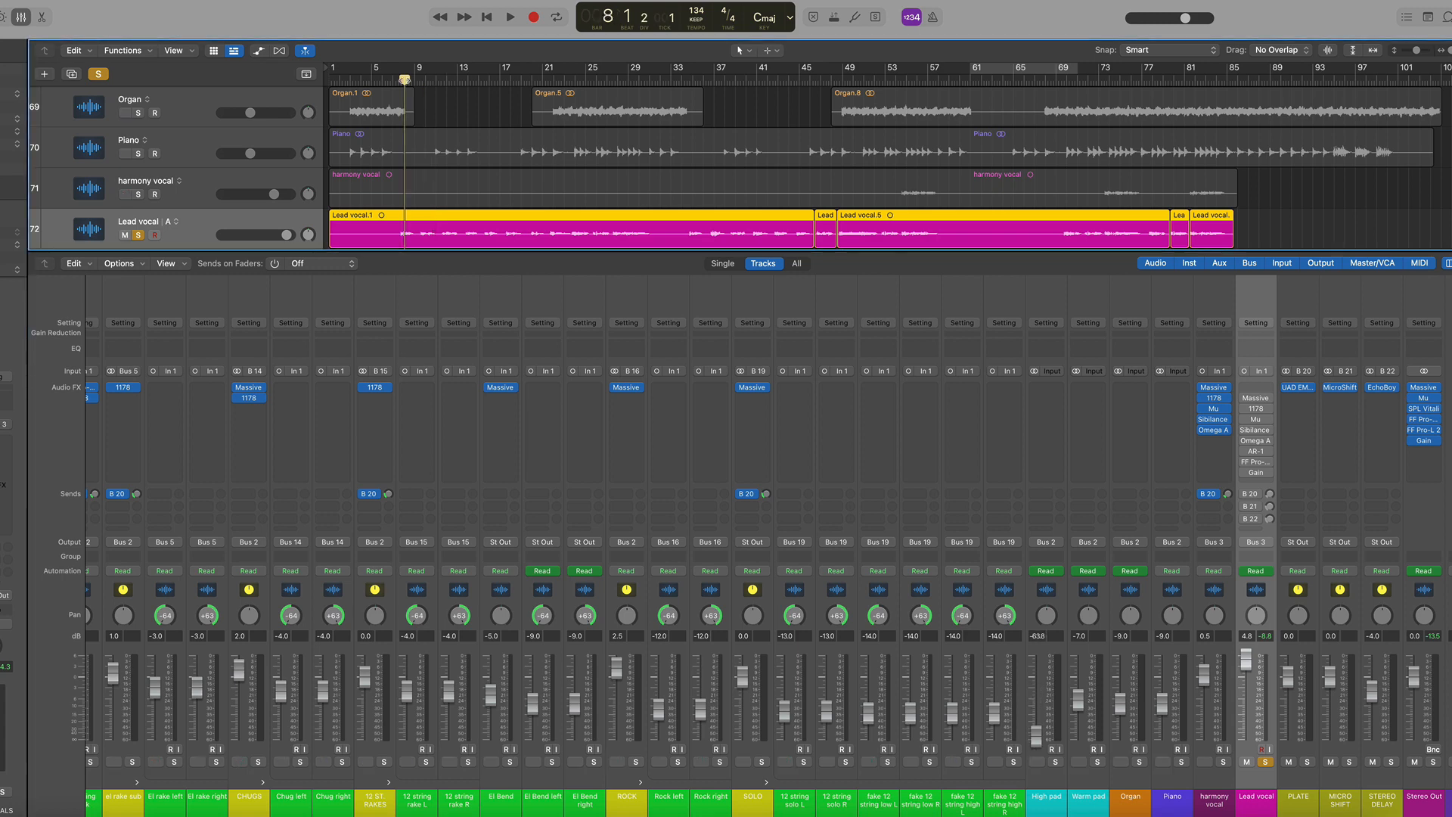
click(401, 80)
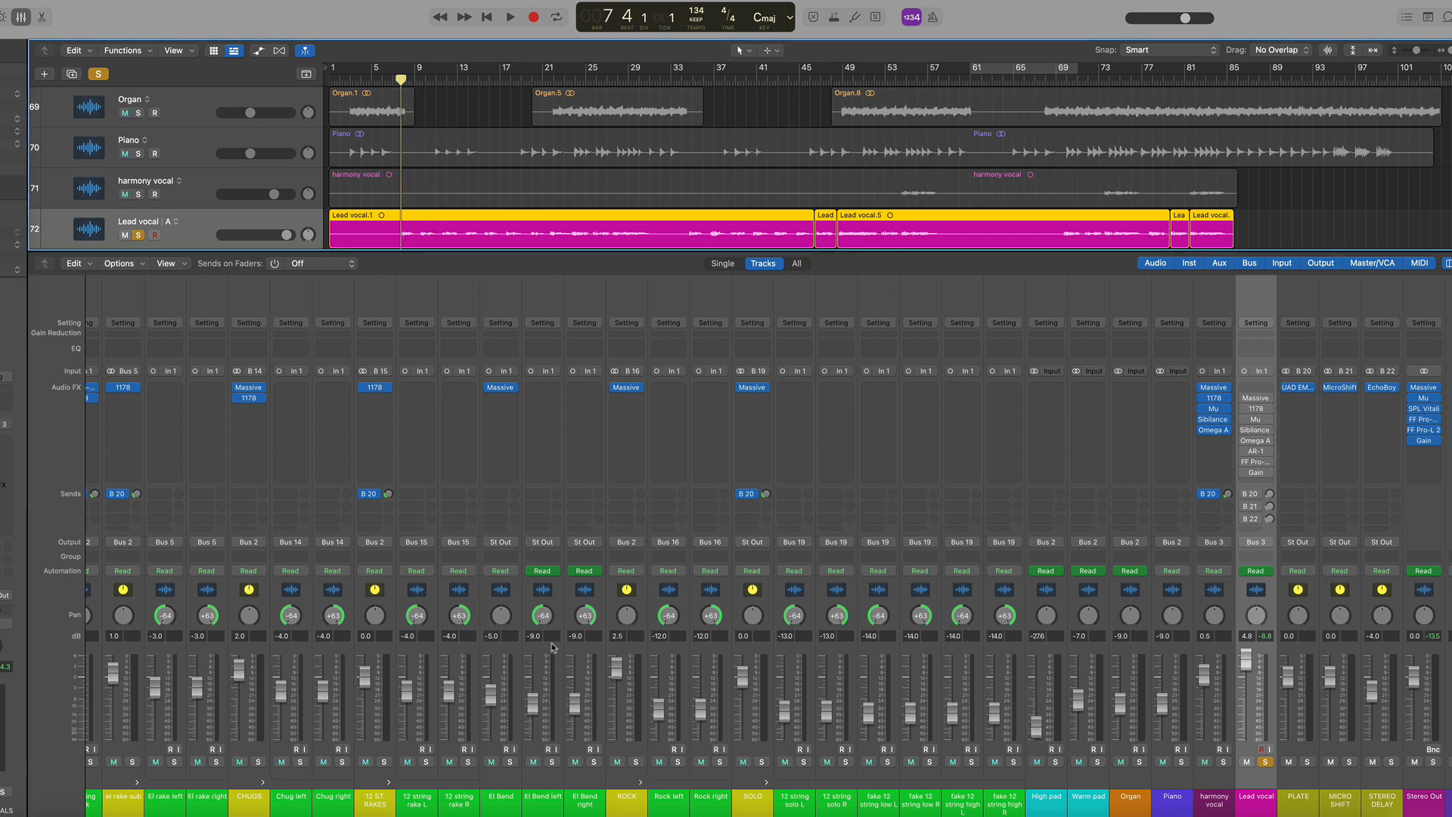
Play the Lead vocal and inspect its sends to the bus effects, including the stereo delay send
scroll(555, 647, left, 5)
scroll(832, 590, right, 5)
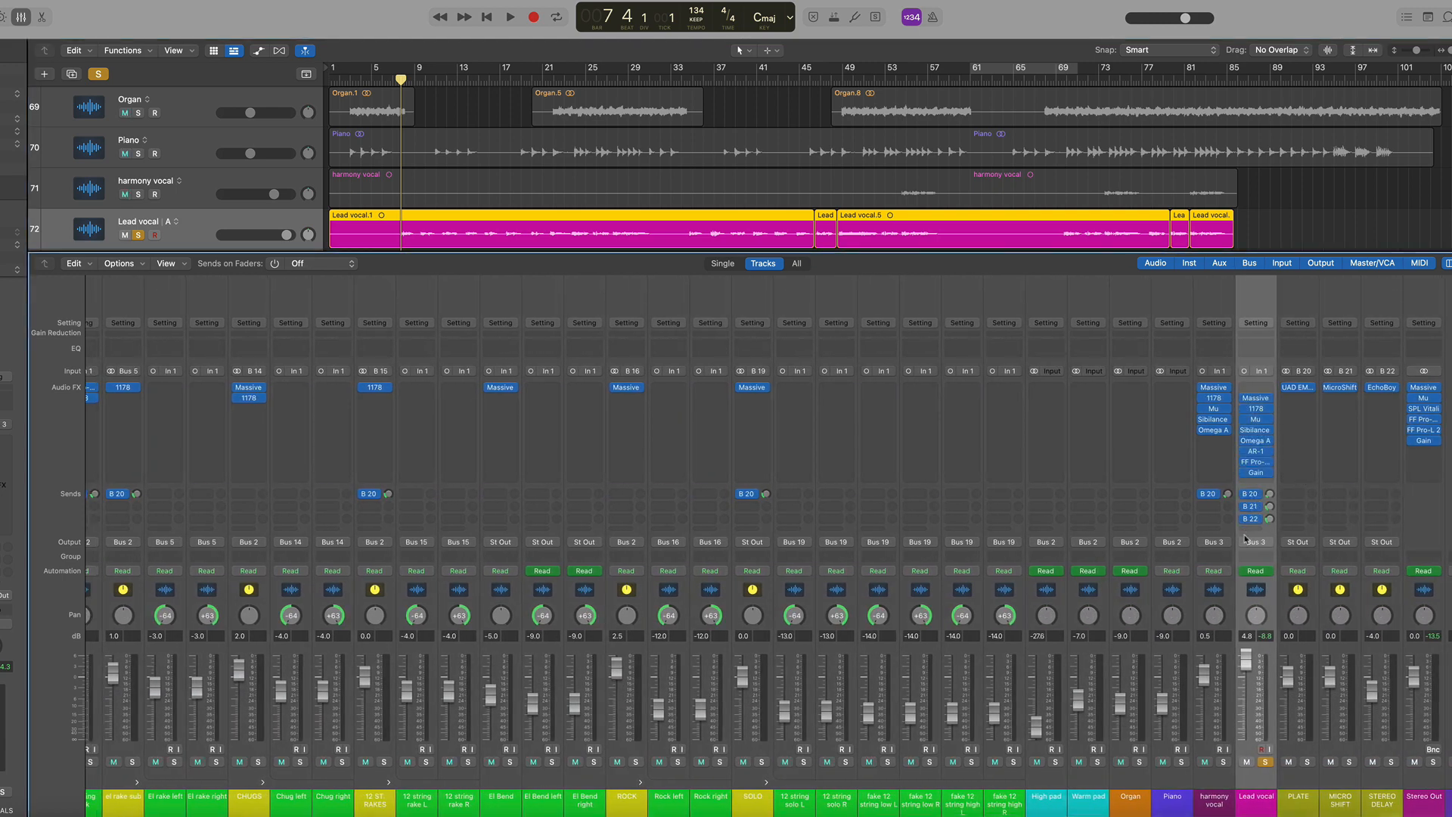
key(space)
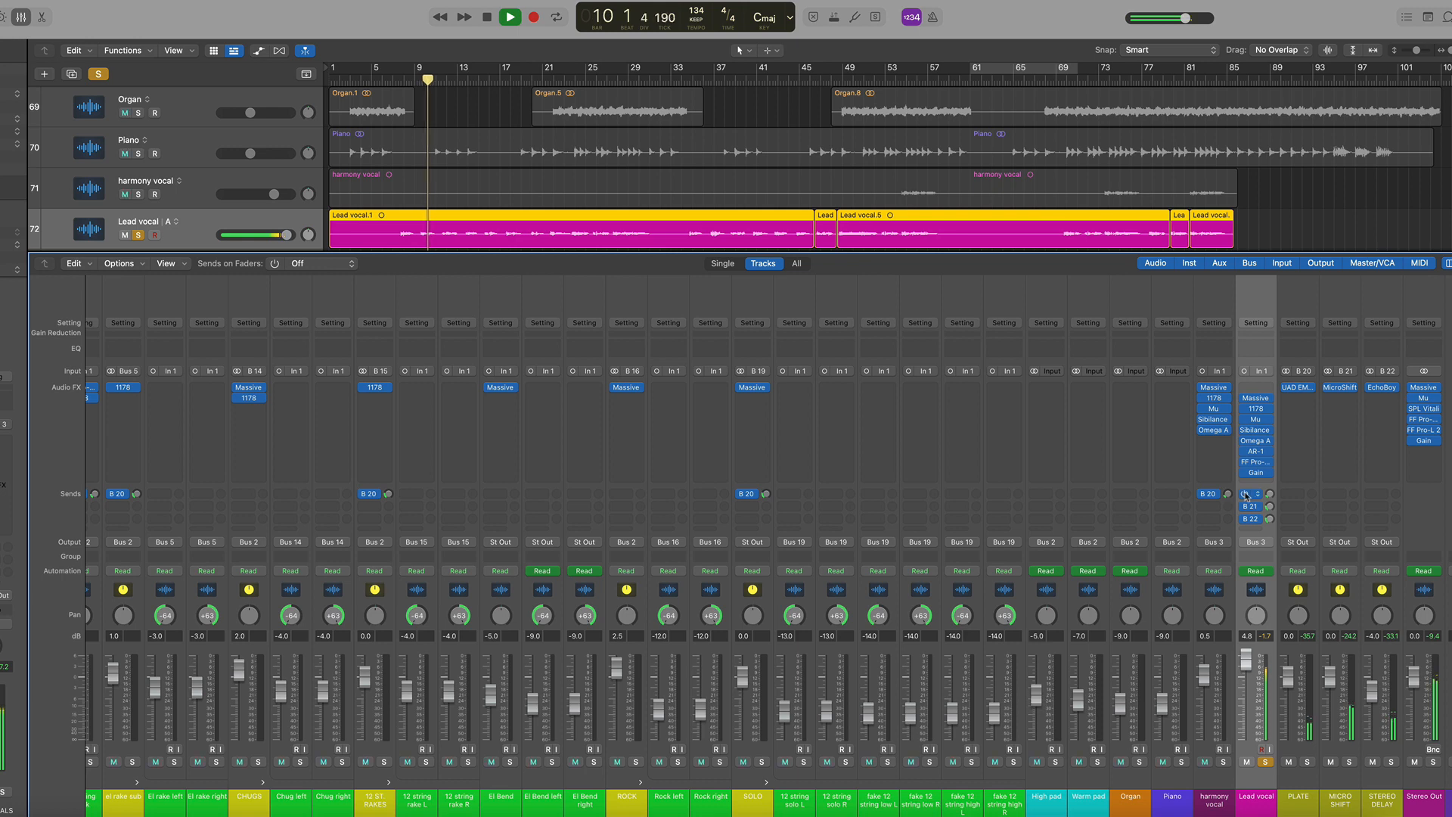
drag(1245, 493, 1245, 522)
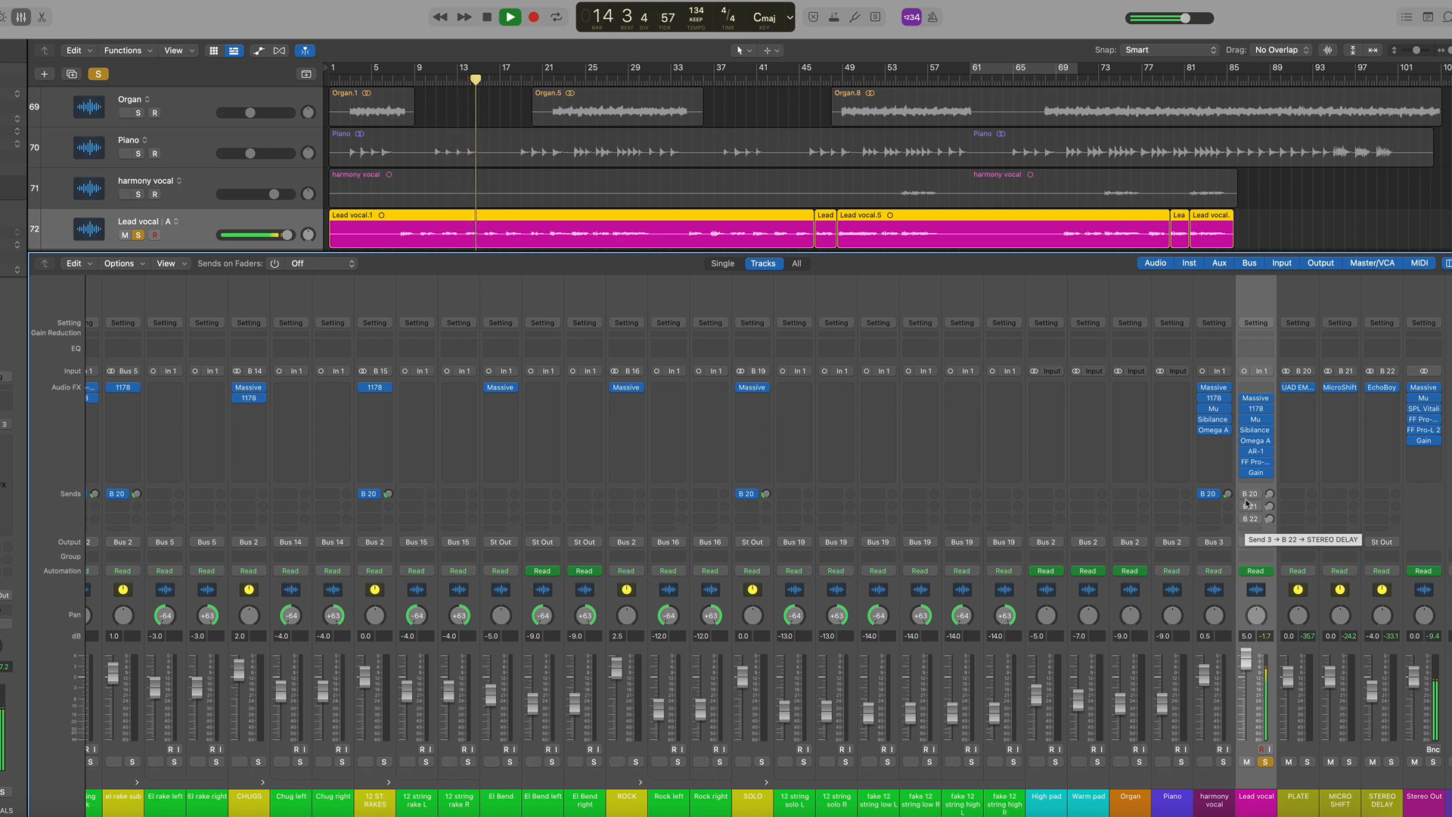
key(space)
drag(1245, 496, 1245, 532)
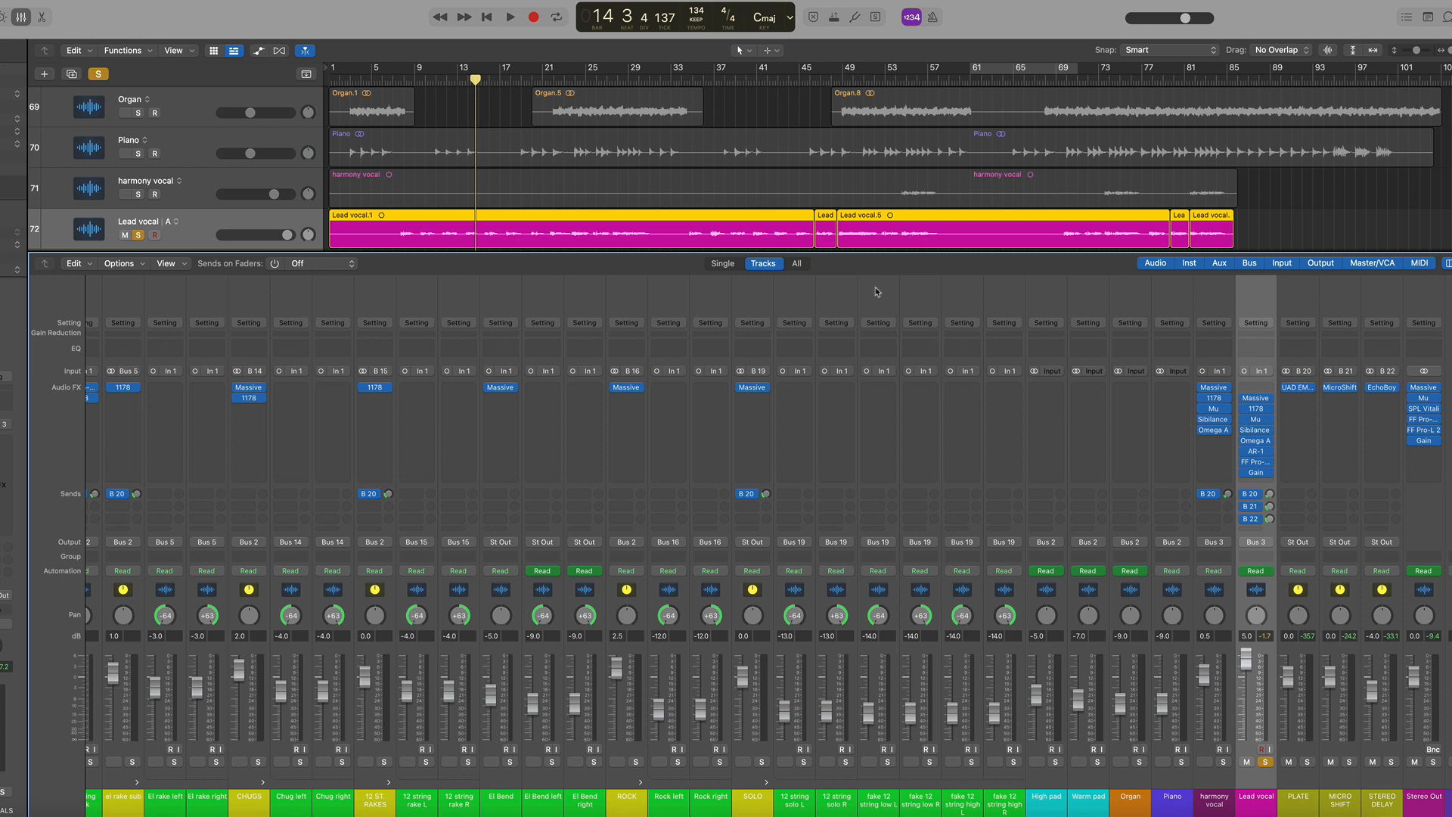
Zoom to the Lead vocal, open and close its Gain plugin, and play the cycled section
key(z)
click(1255, 472)
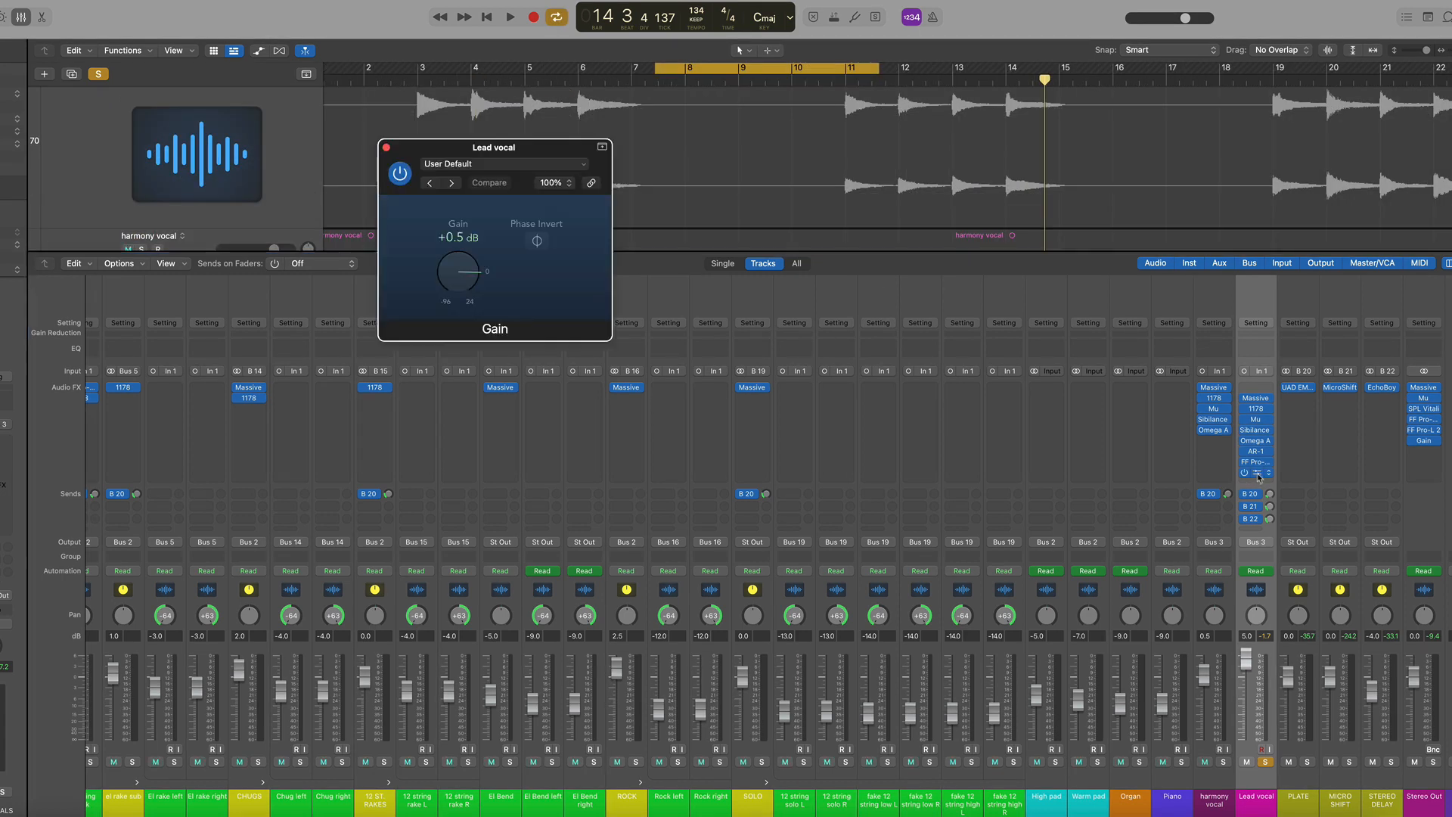
click(1258, 474)
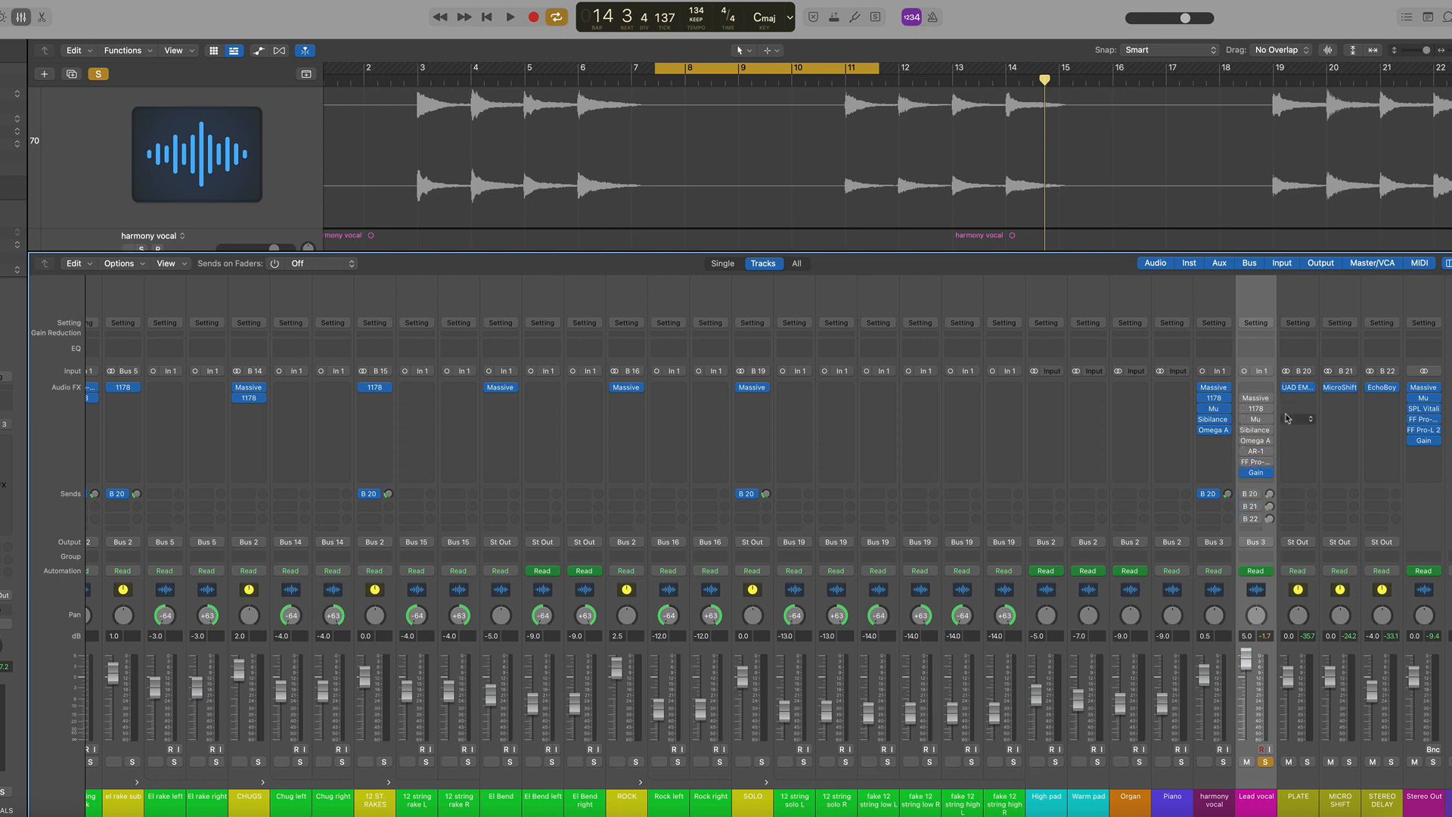
key(space)
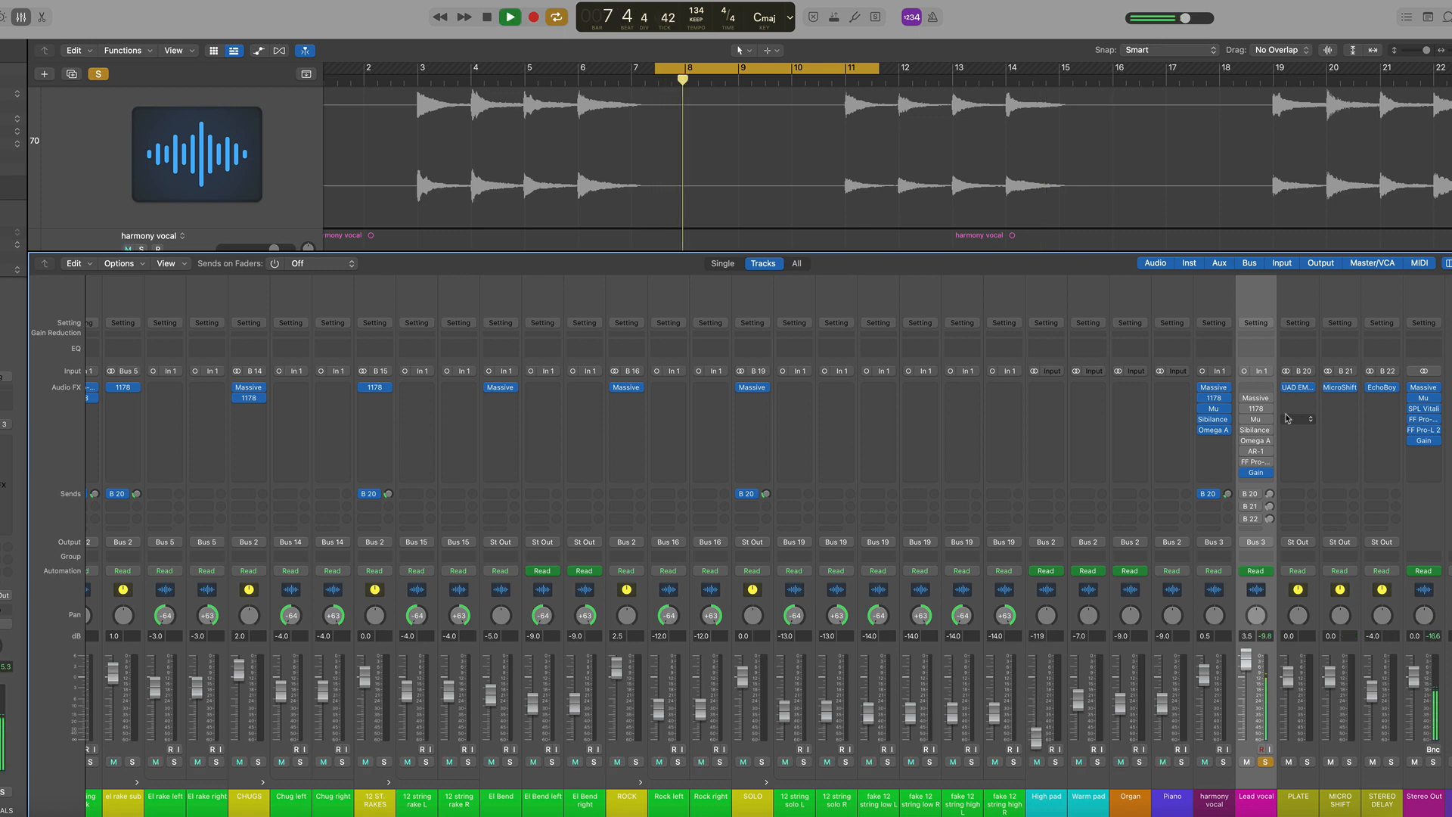
key(space)
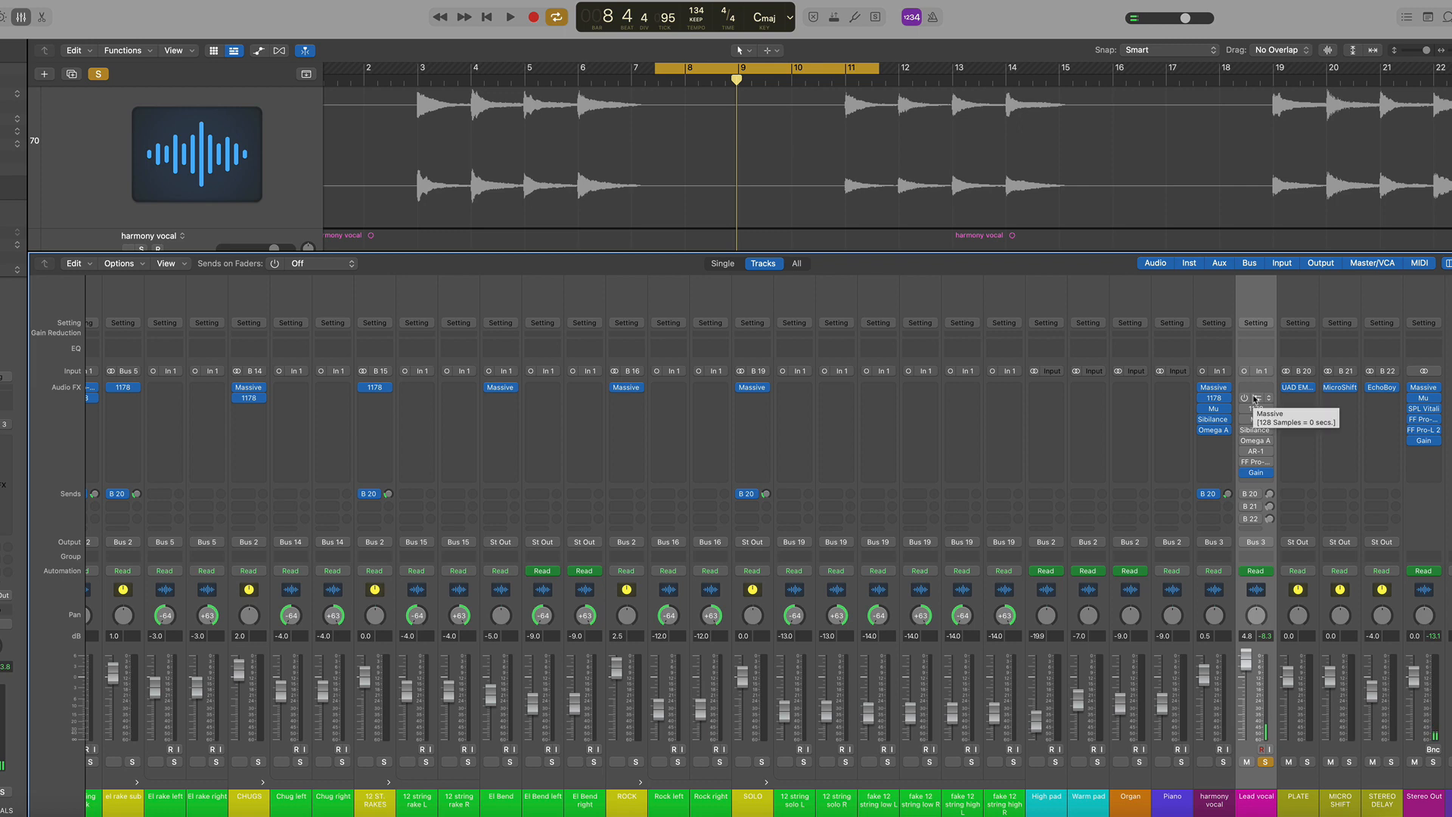
Open the Lead vocal's Massive EQ plugin and inspect its low band
click(1244, 398)
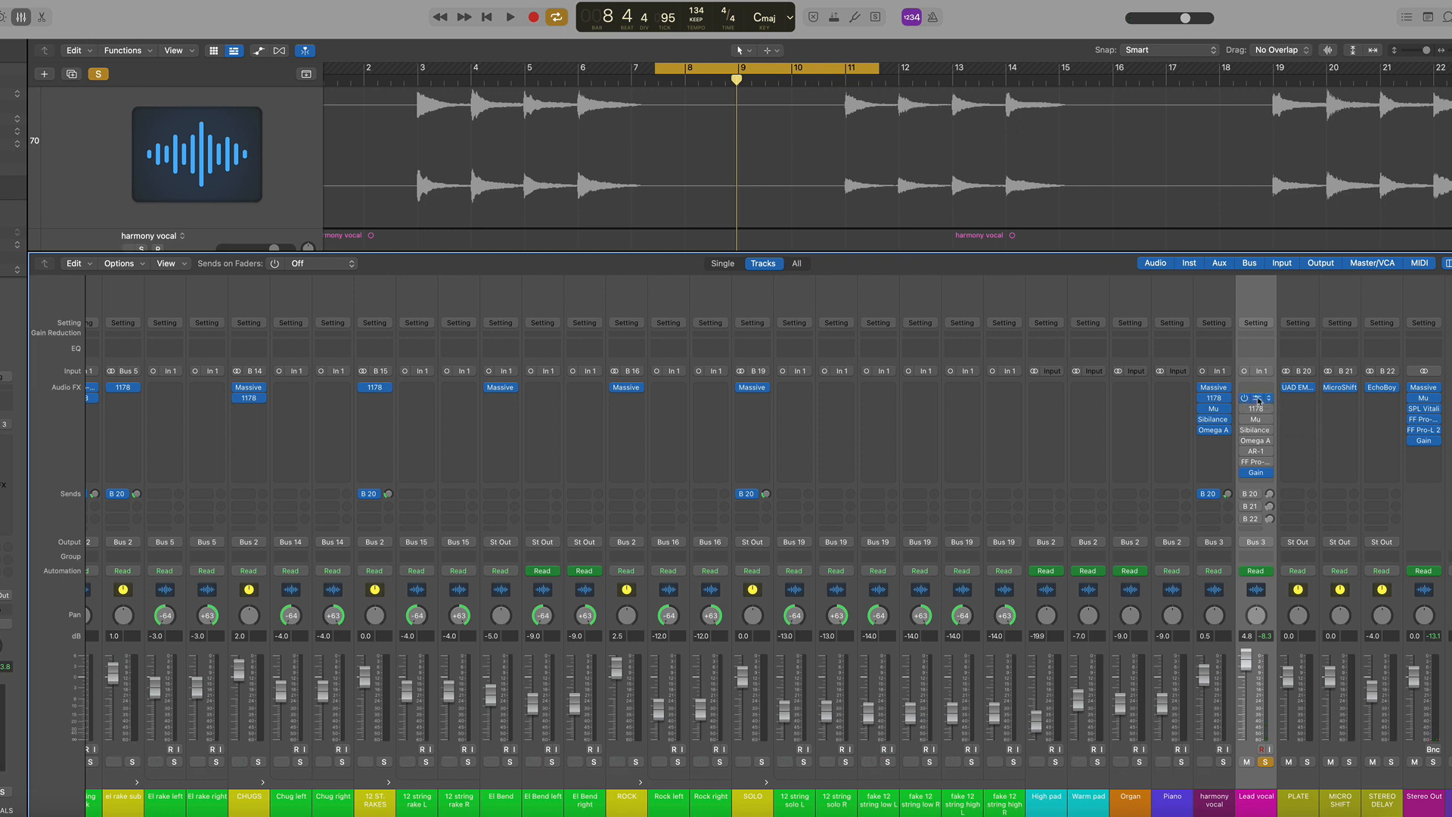
click(1257, 399)
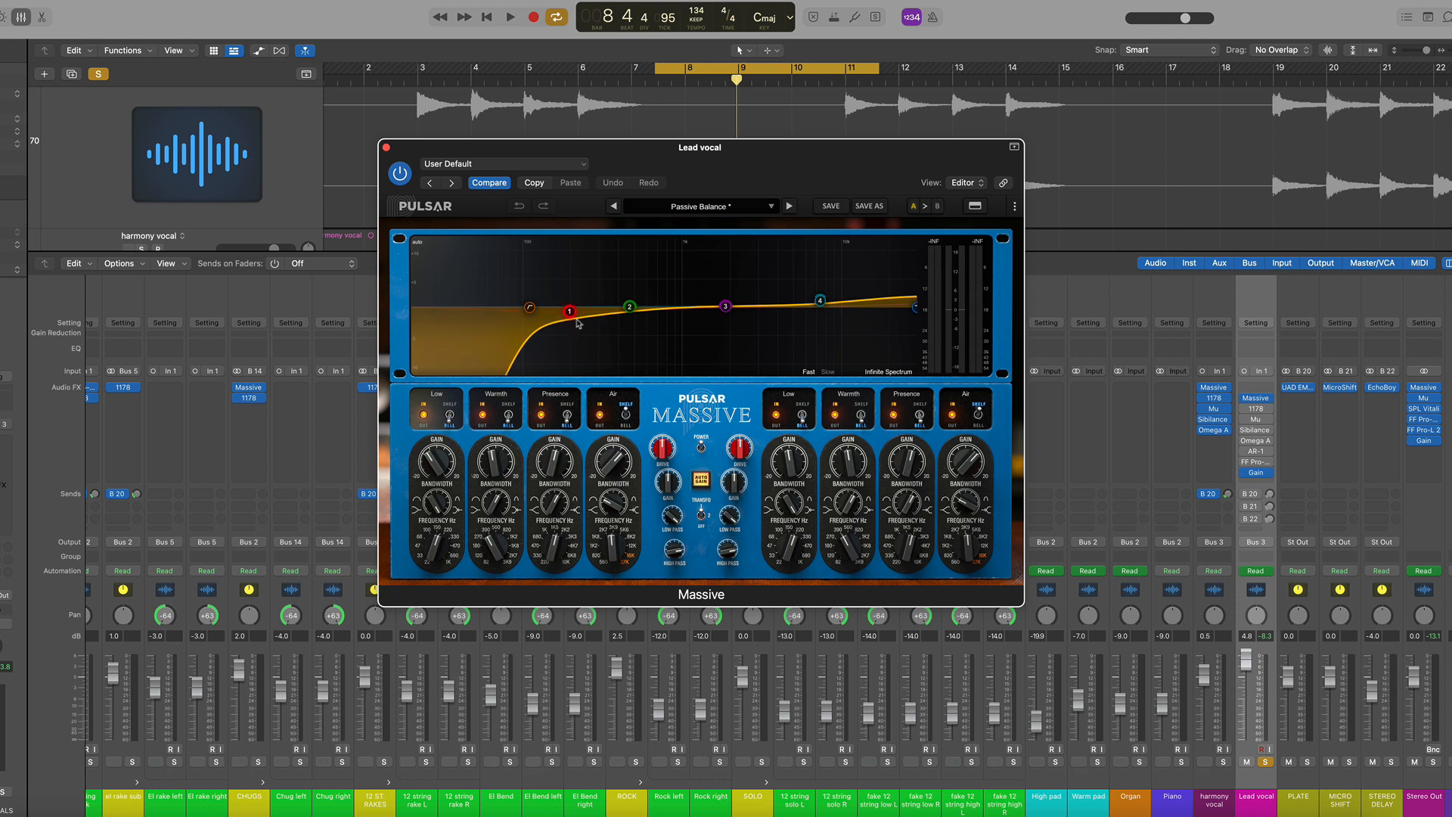
mouse_move(571, 318)
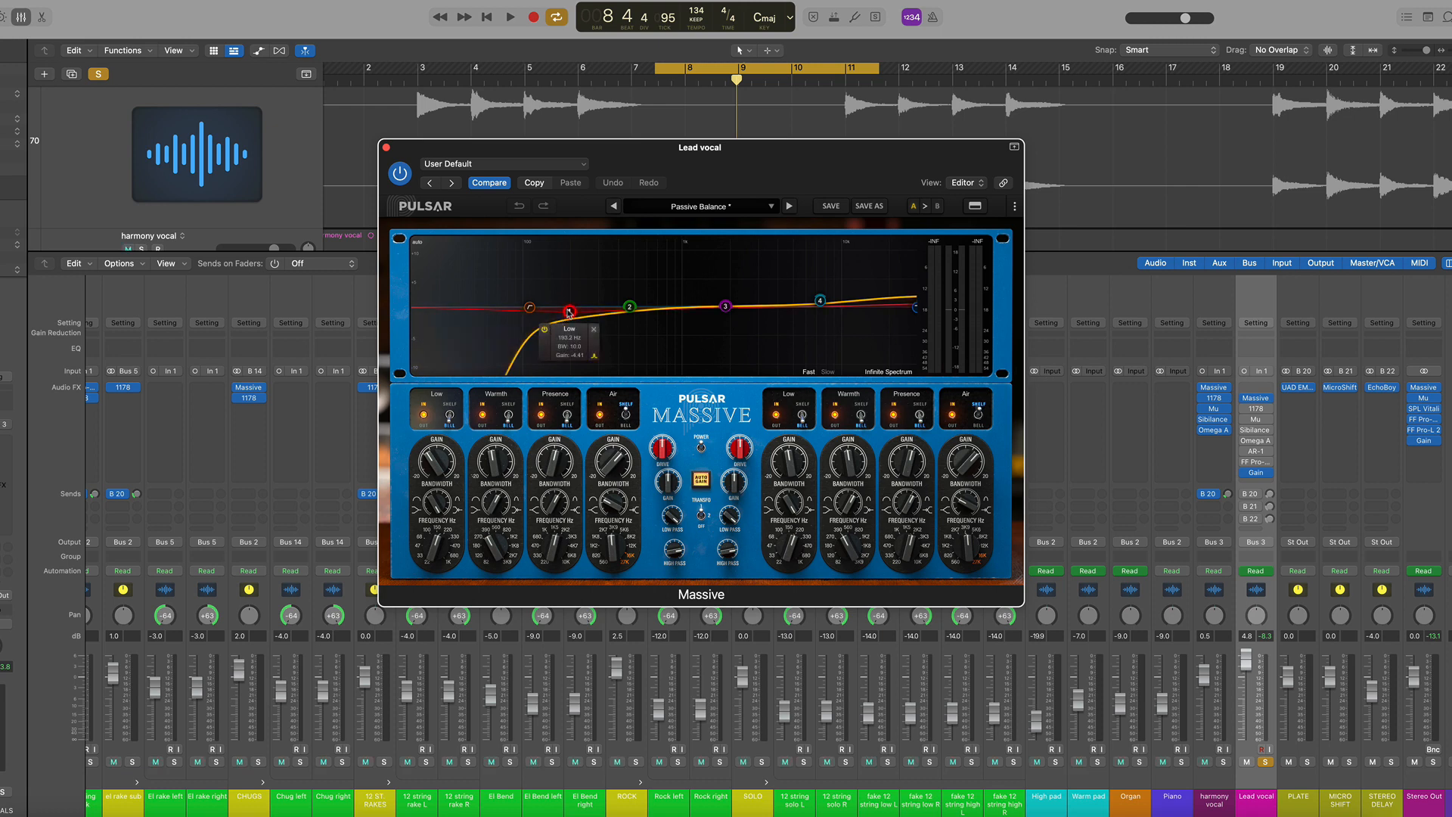
click(569, 311)
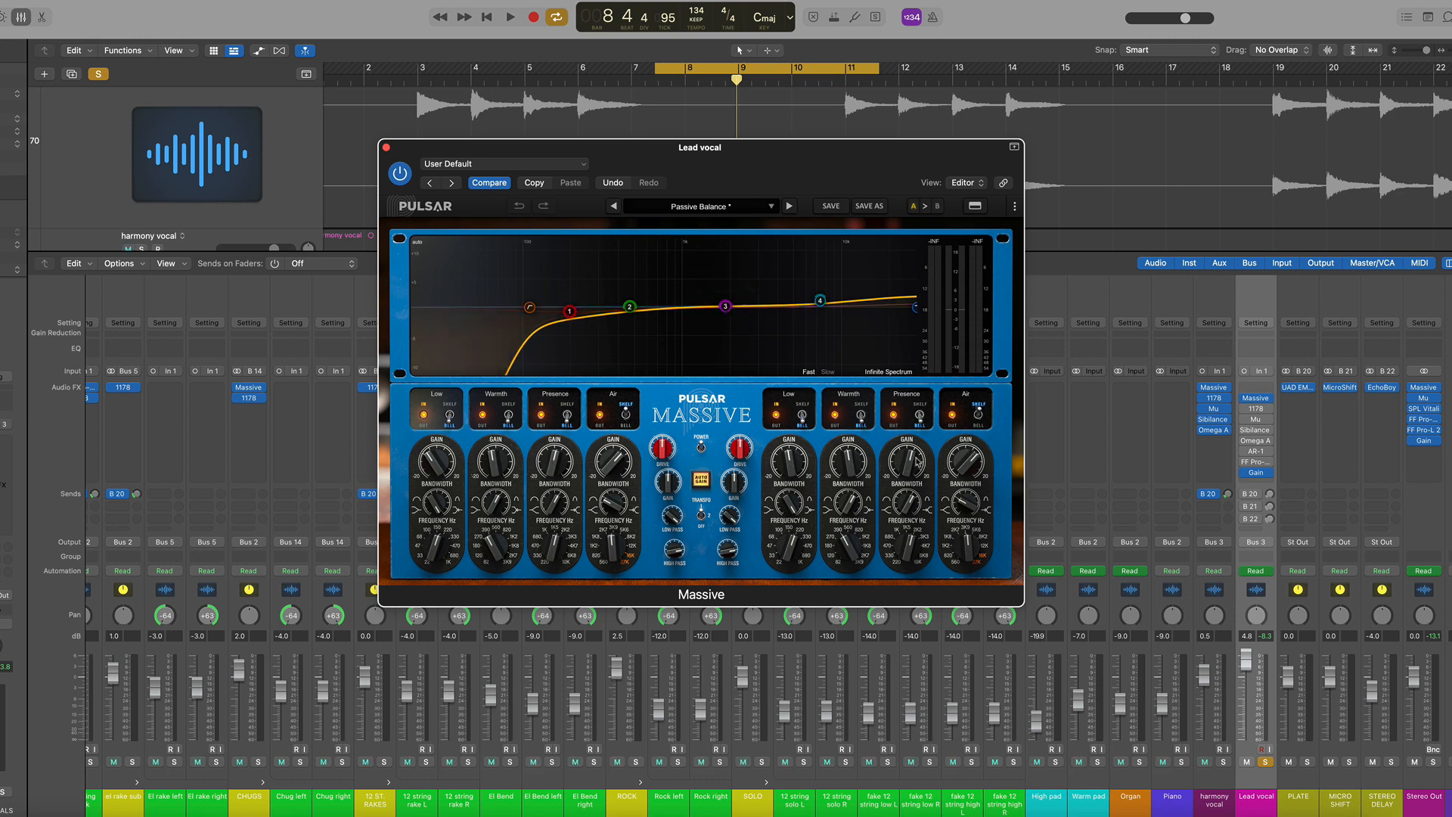
Switch the Massive EQ's power off and back on during playback, then close the plugin window
mouse_move(913, 554)
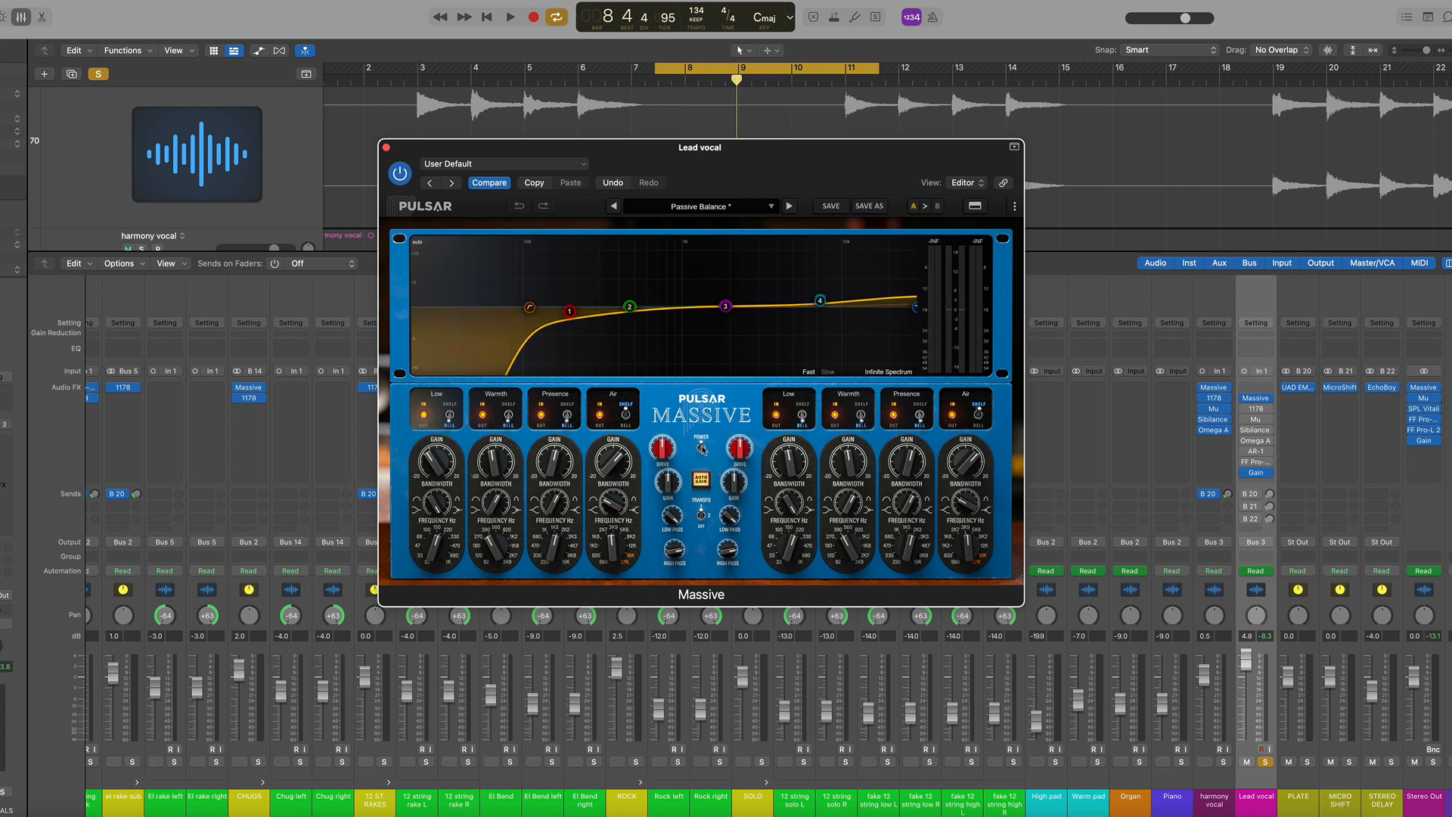
click(702, 448)
key(space)
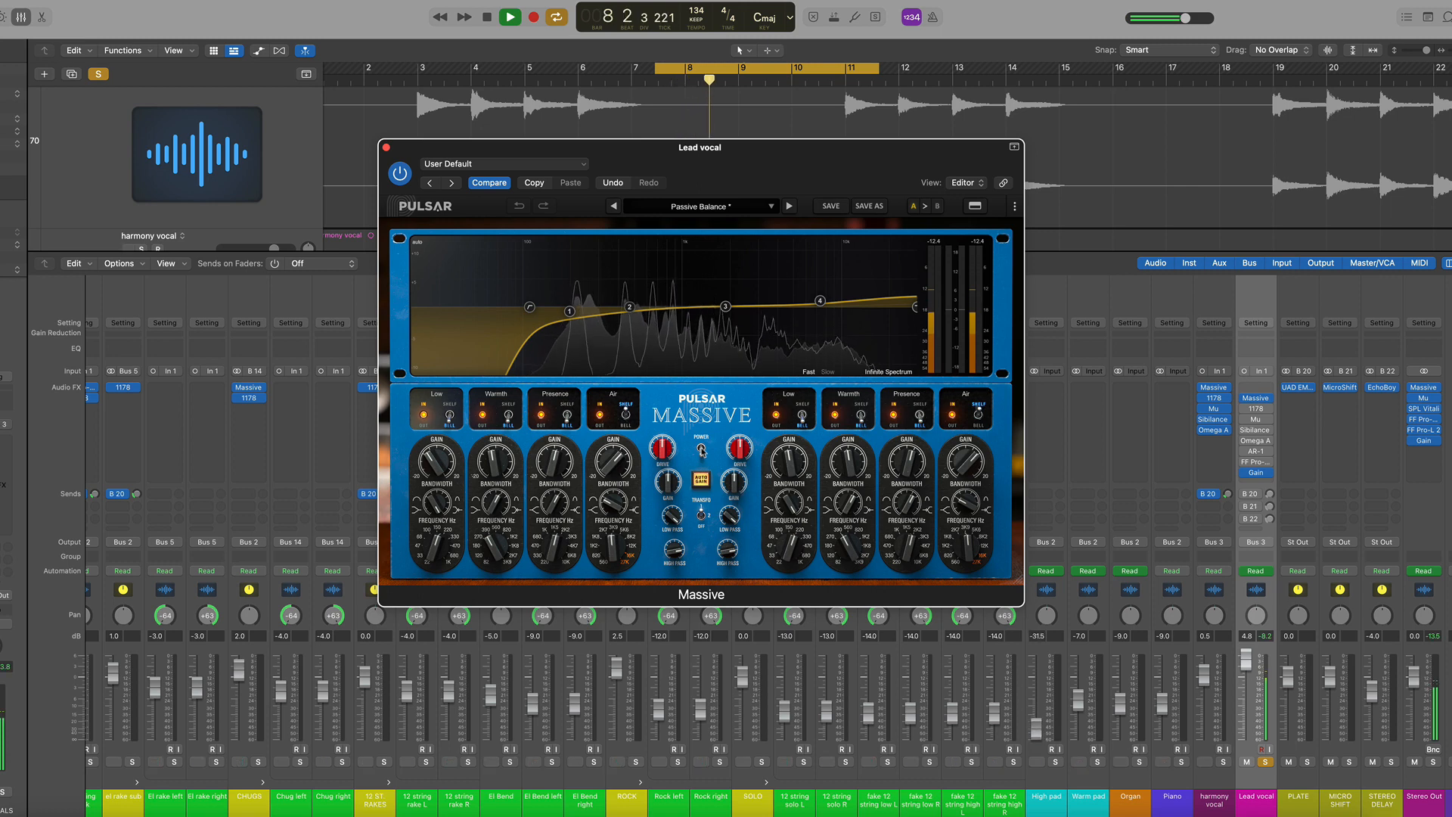
click(702, 449)
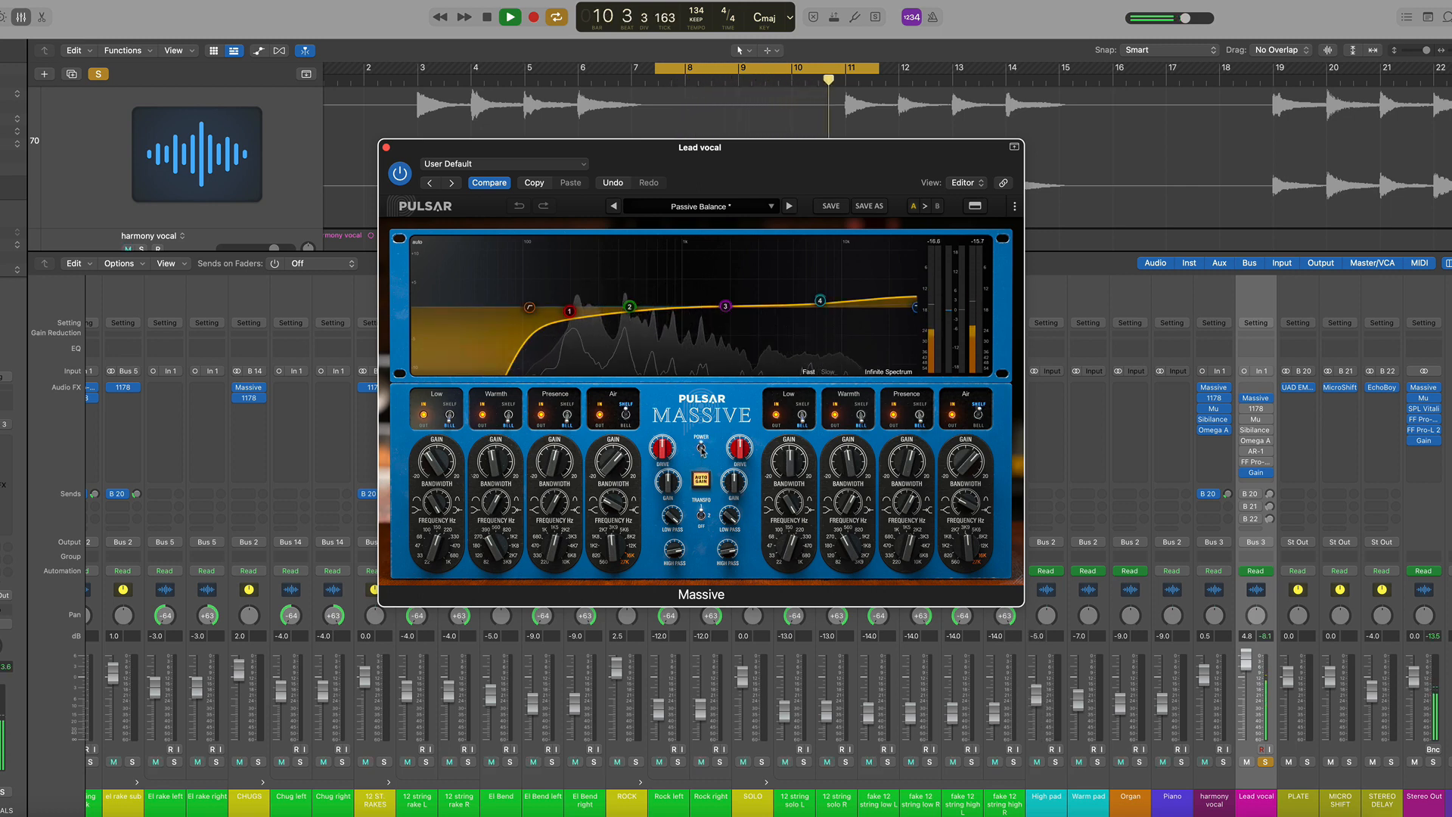
key(space)
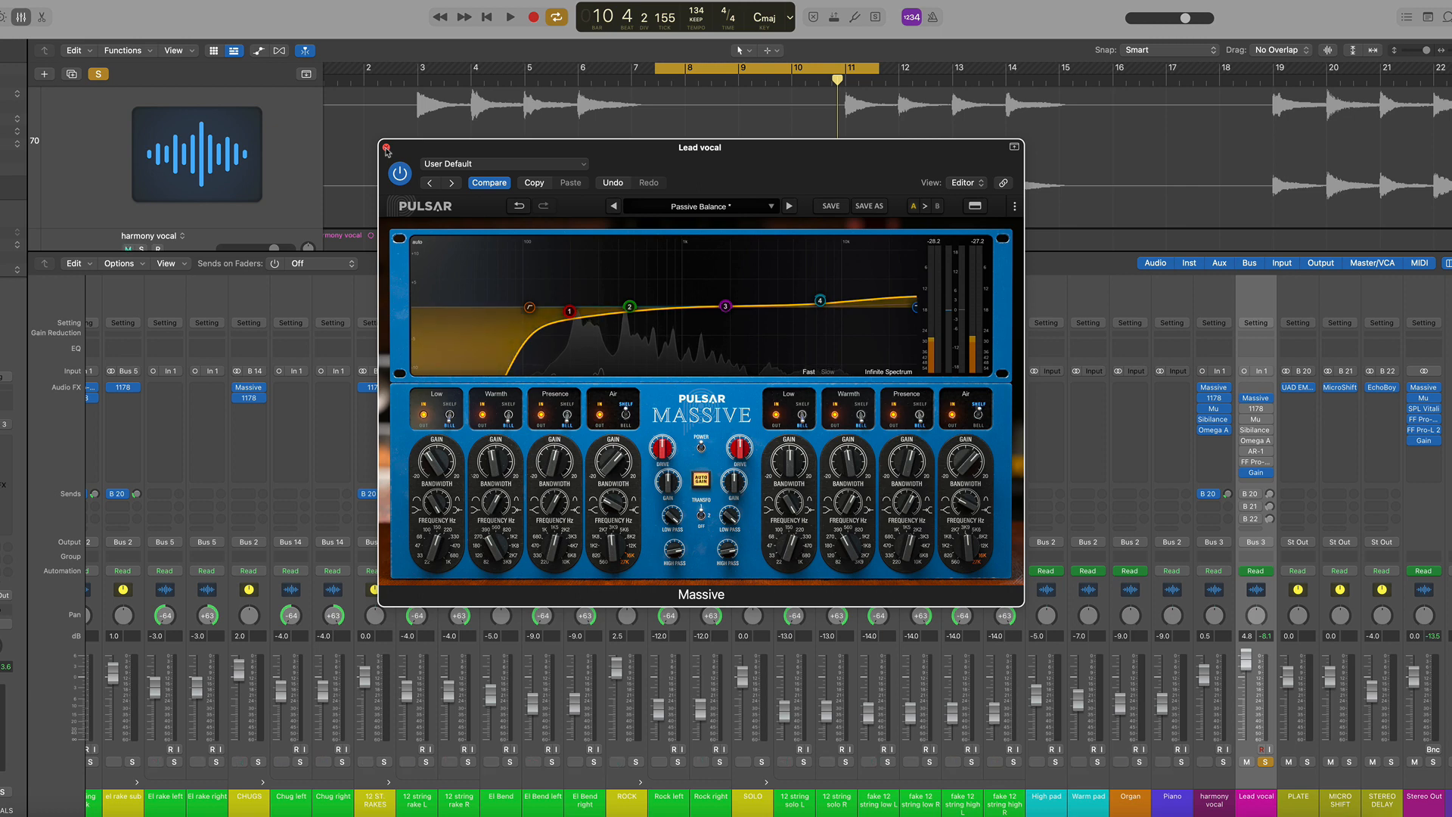
click(385, 147)
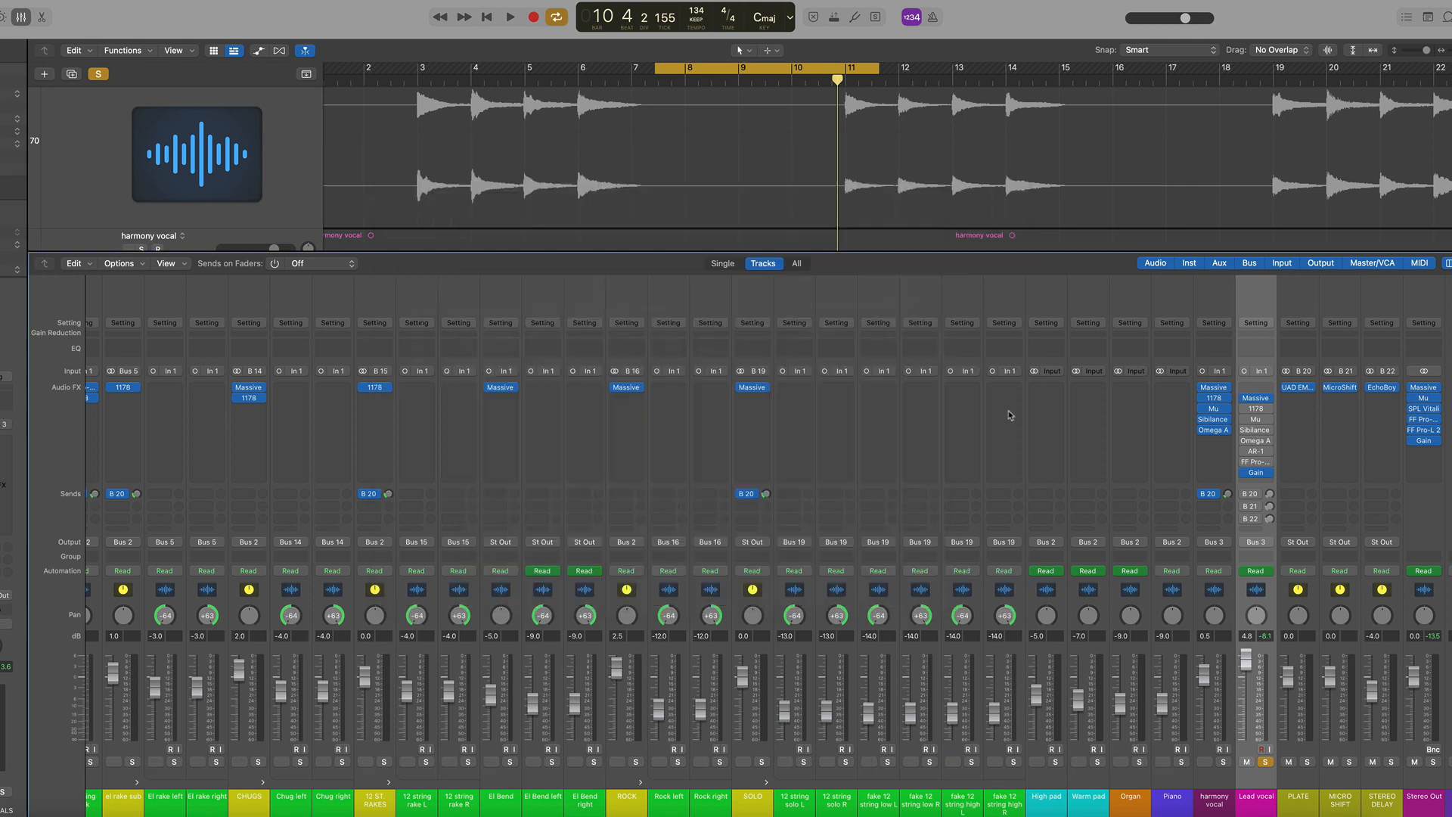
Open the Lead vocal's 1178, Mu and Sibilance plugins to compare them during playback, closing each window
click(1257, 413)
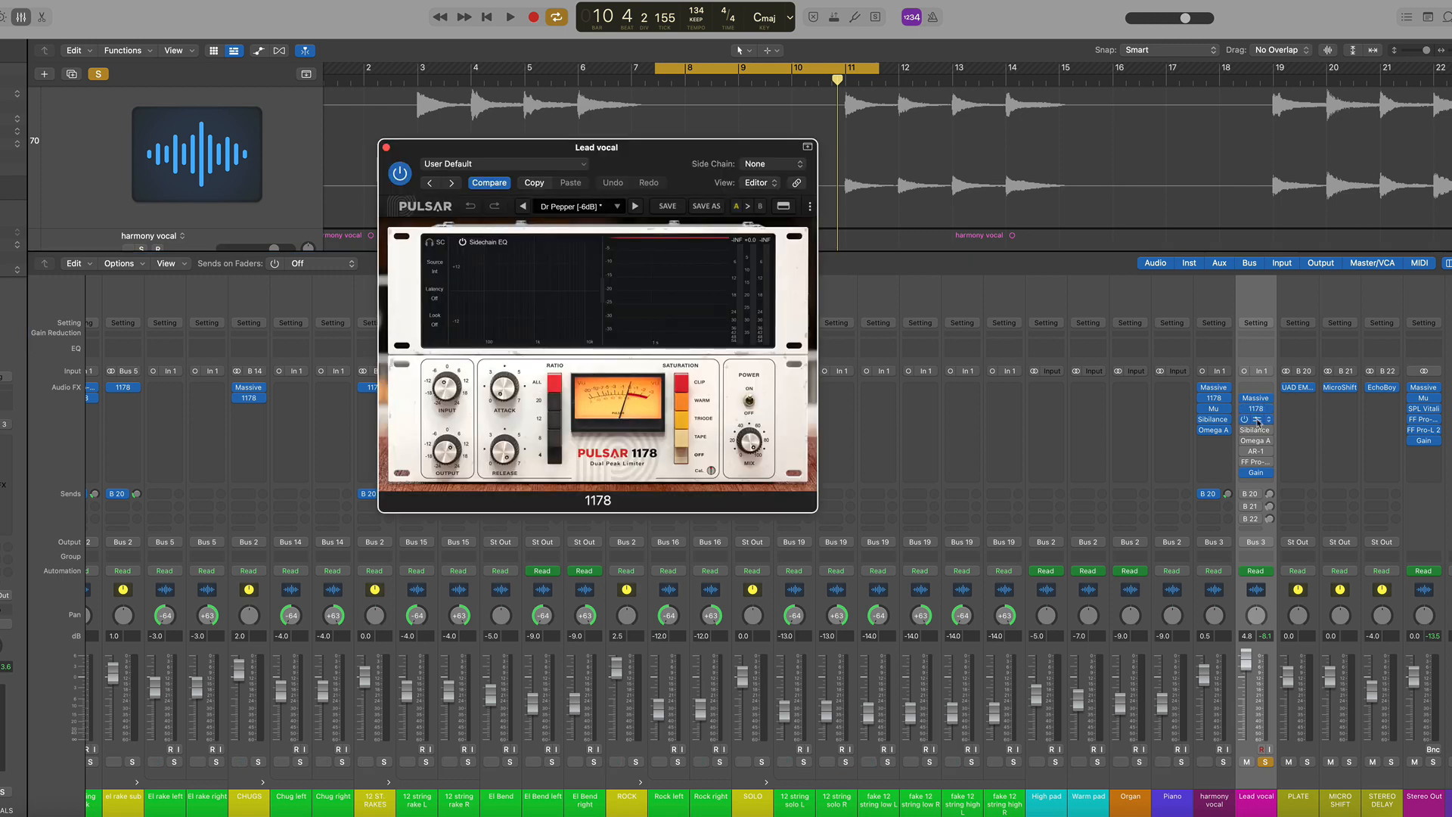
click(1256, 419)
drag(627, 177, 899, 146)
key(space)
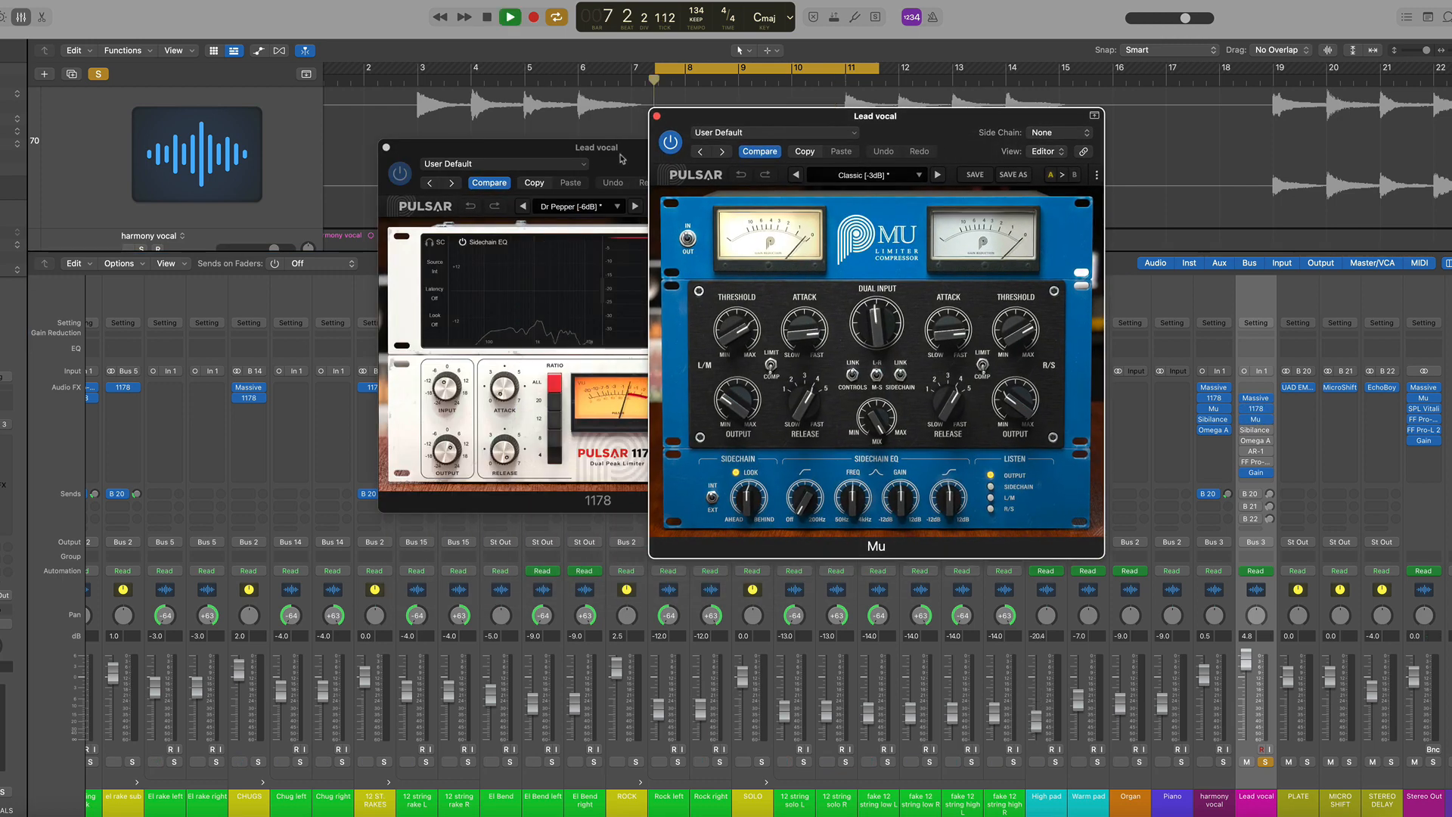
drag(529, 148, 313, 107)
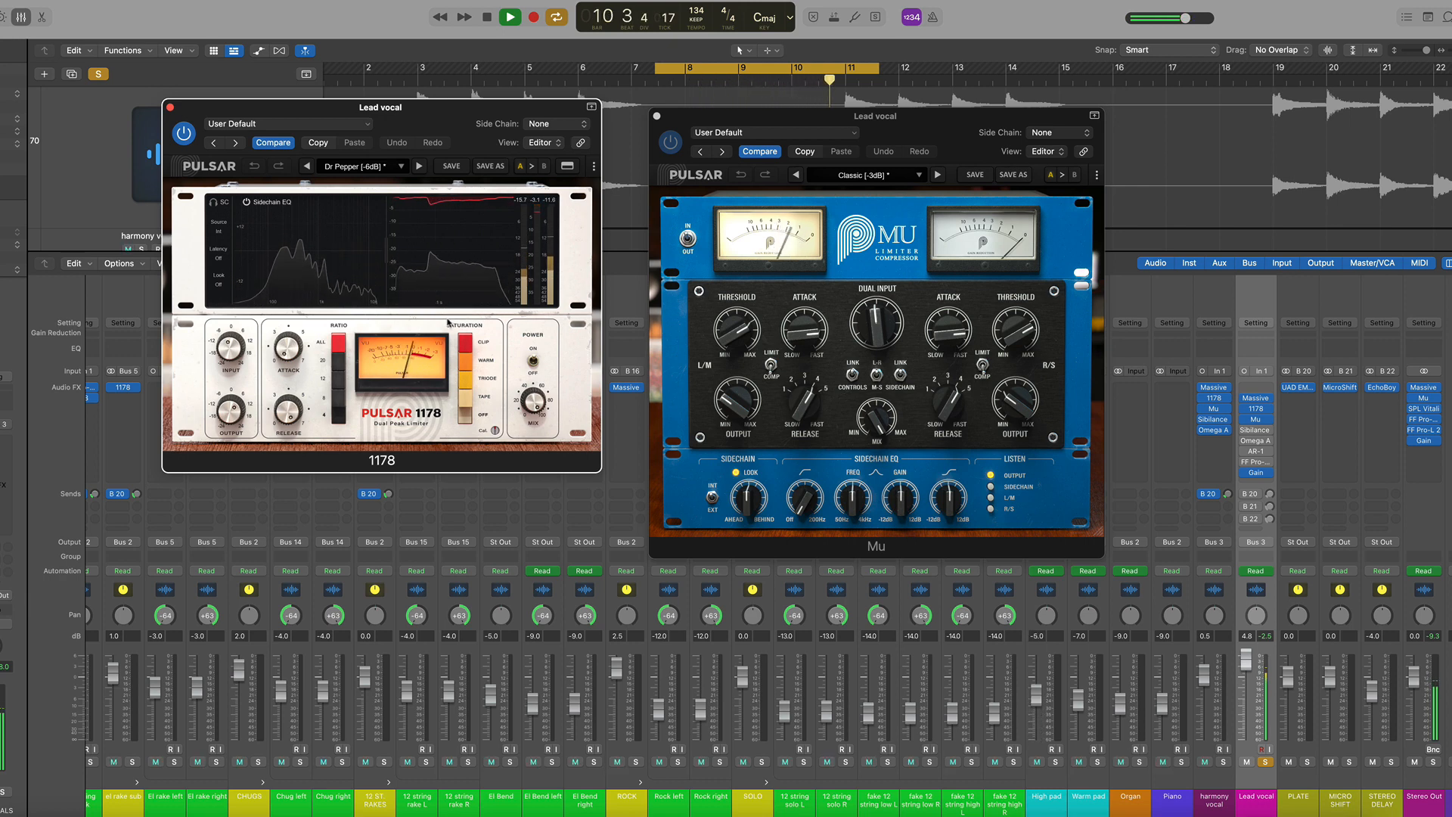
key(space)
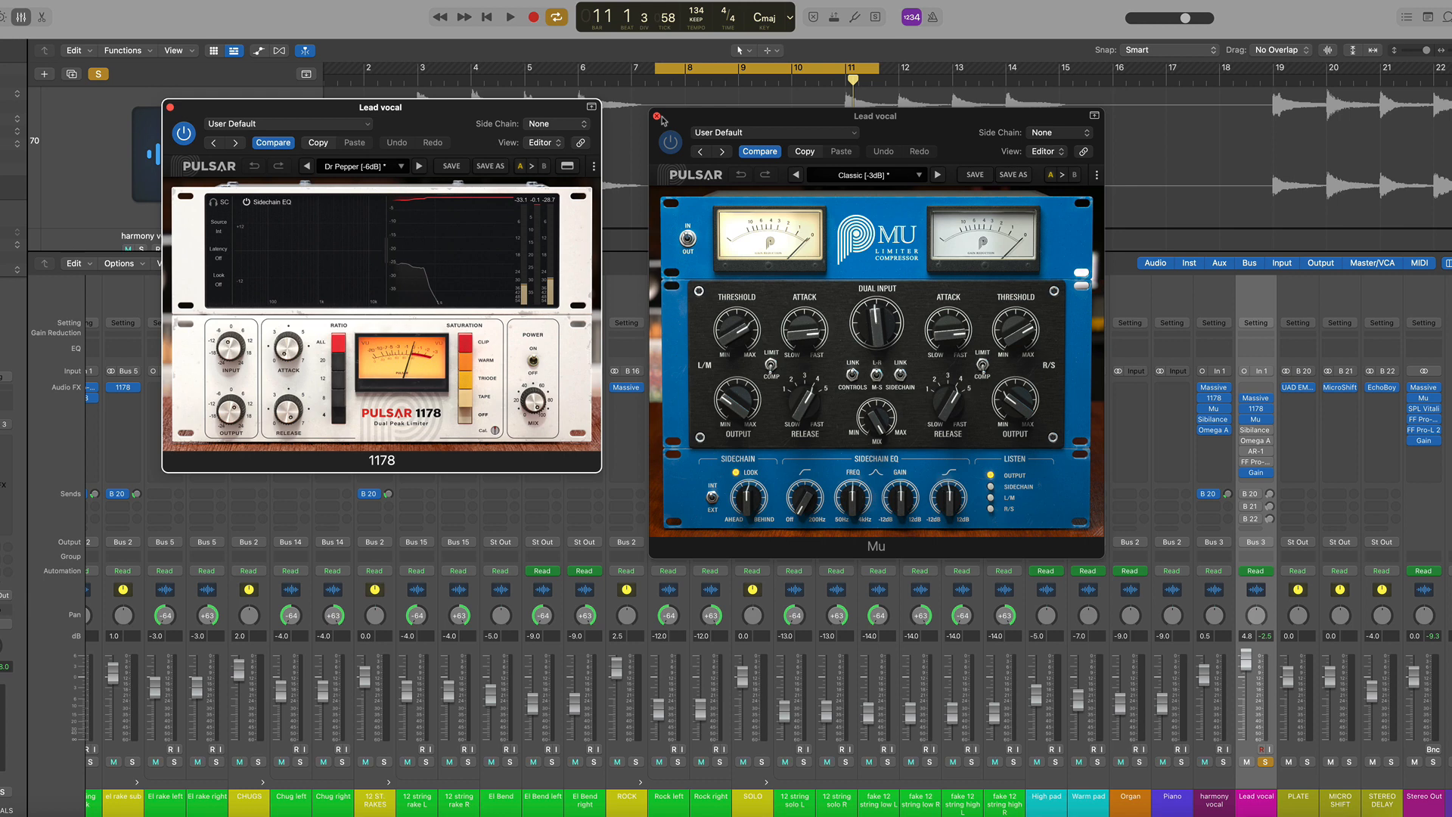
click(656, 117)
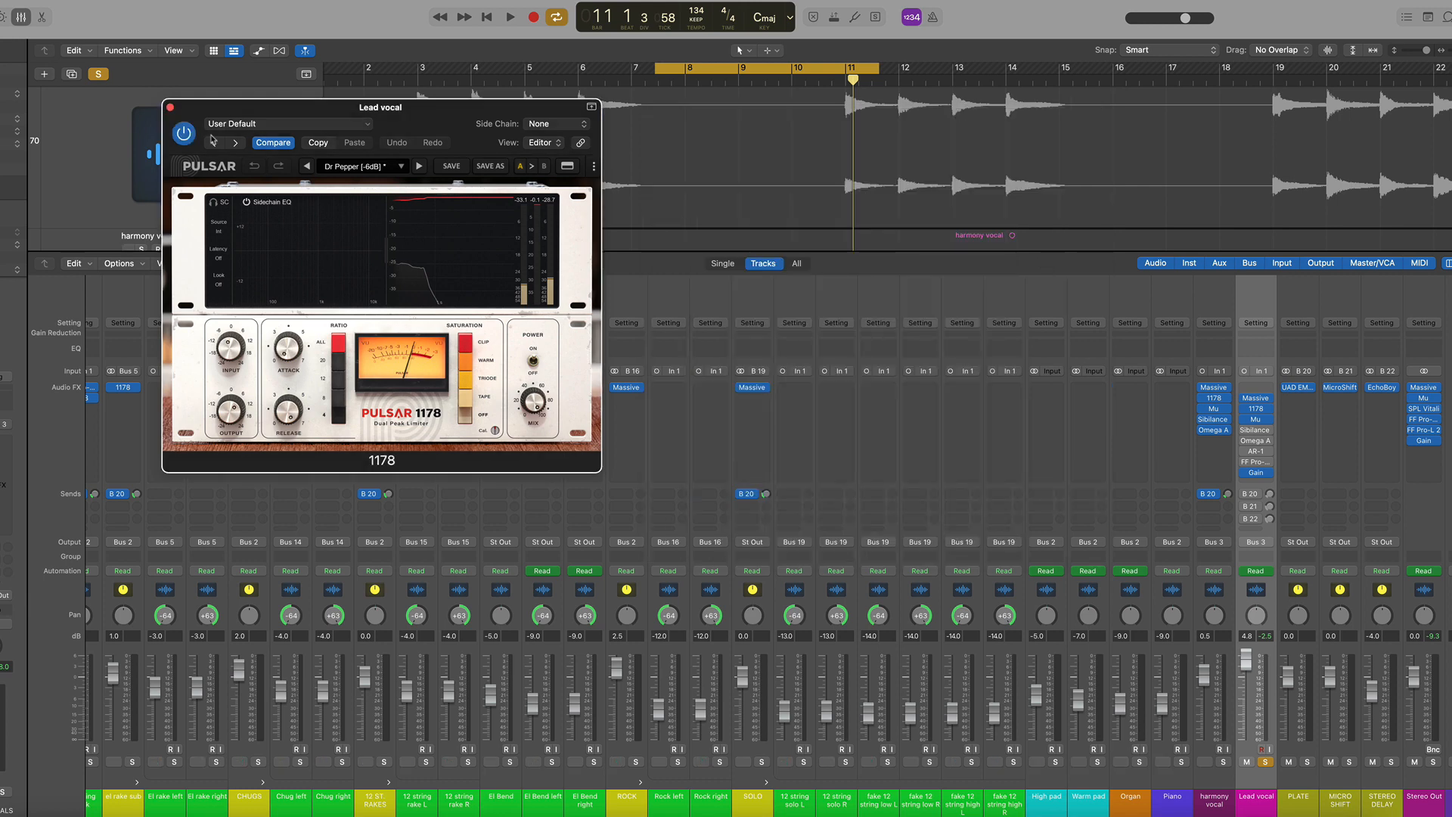
click(170, 108)
click(1256, 430)
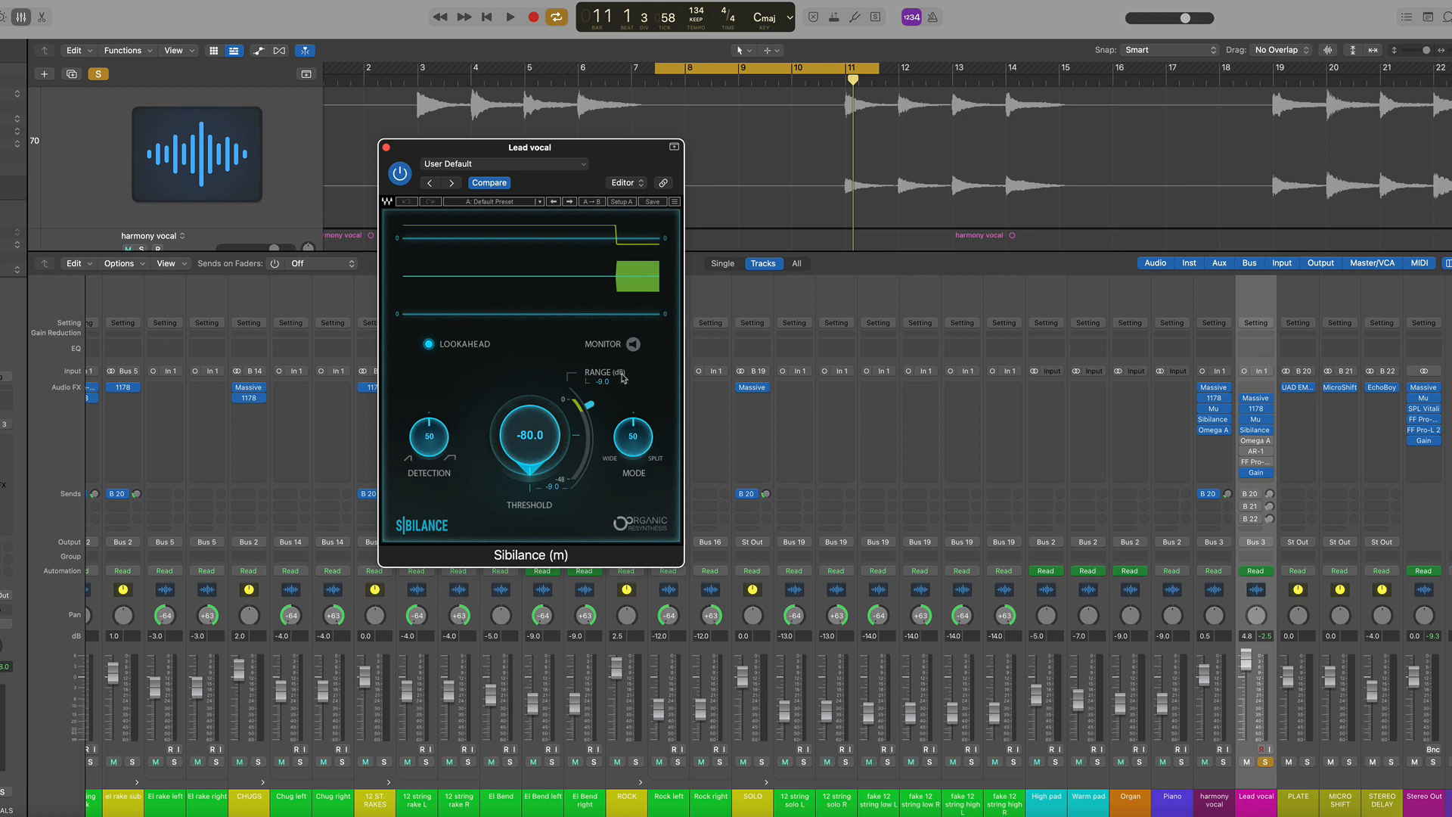
click(386, 149)
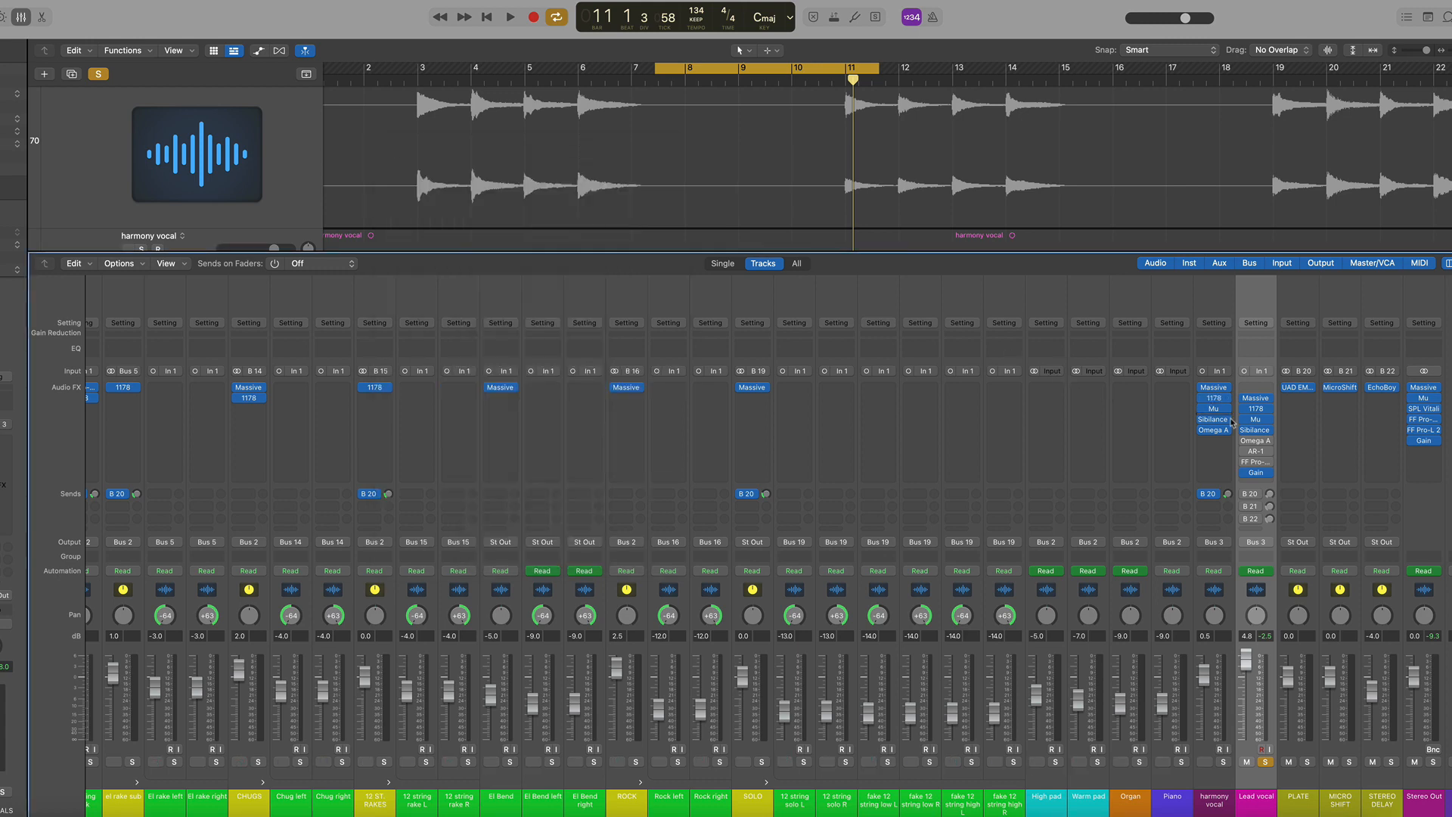
Open the Omega A plugin, bypass it and re-enable it during playback, then close its window
mouse_move(1245, 445)
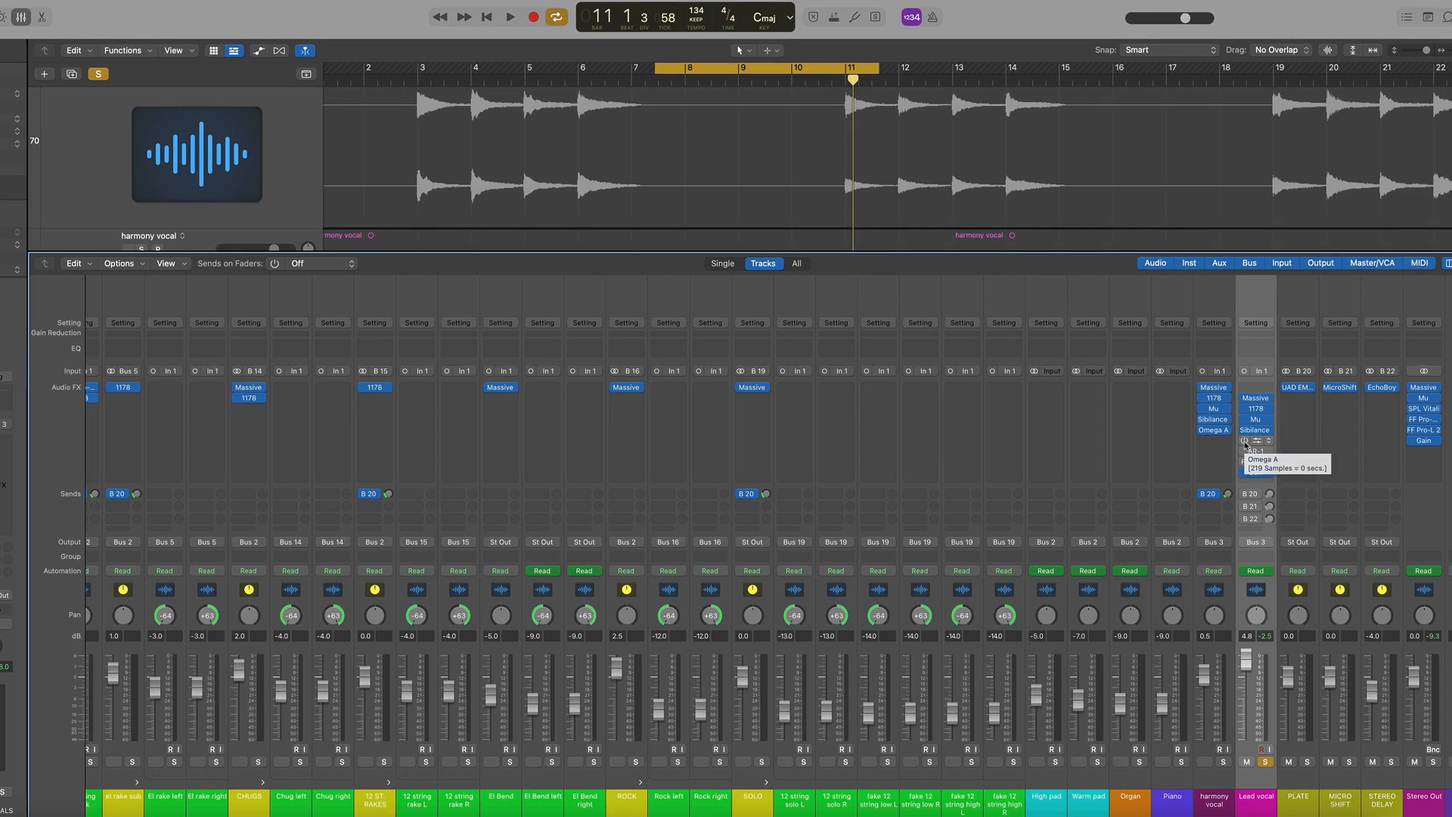
click(1244, 441)
click(1257, 441)
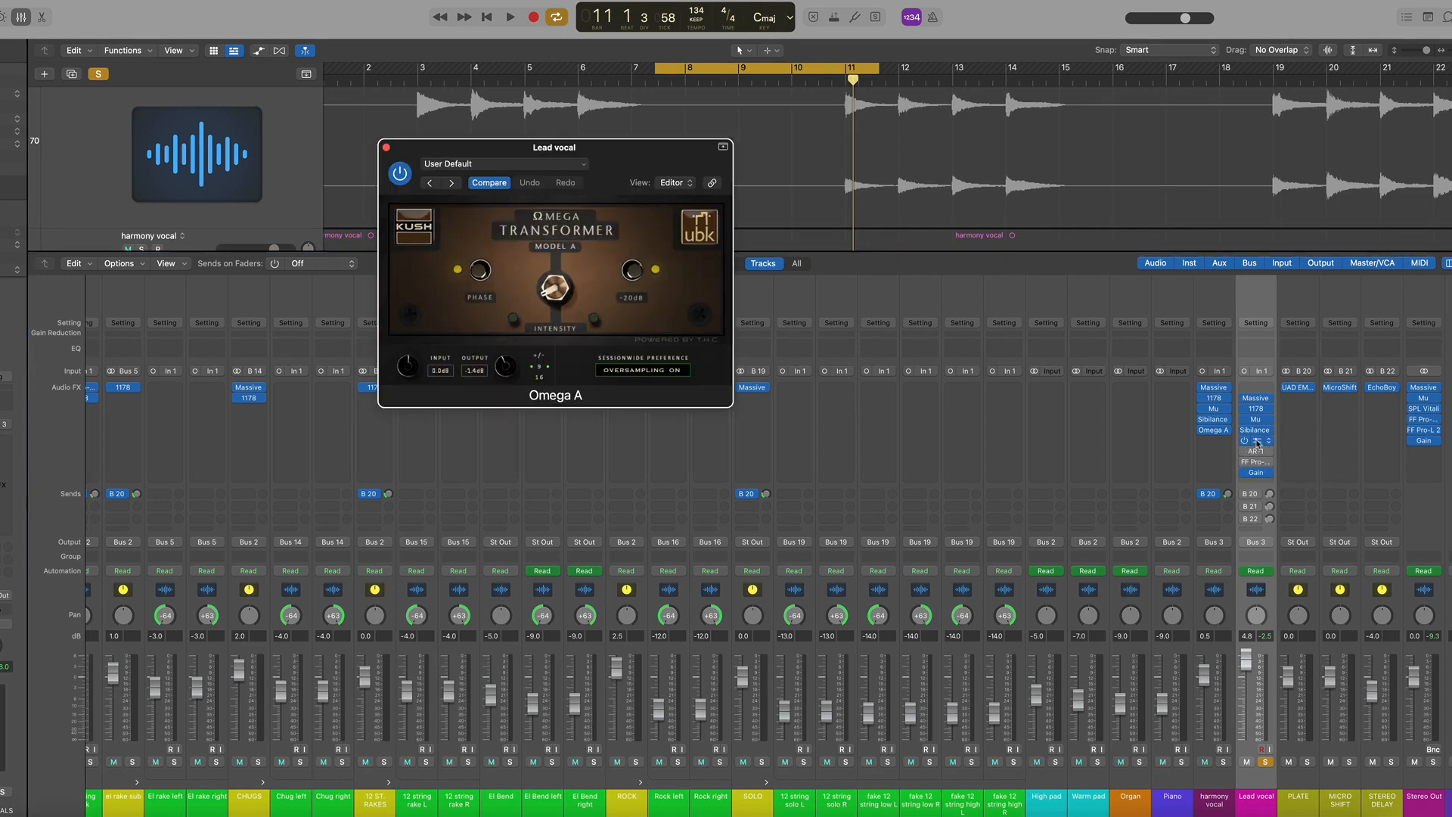
click(401, 174)
key(space)
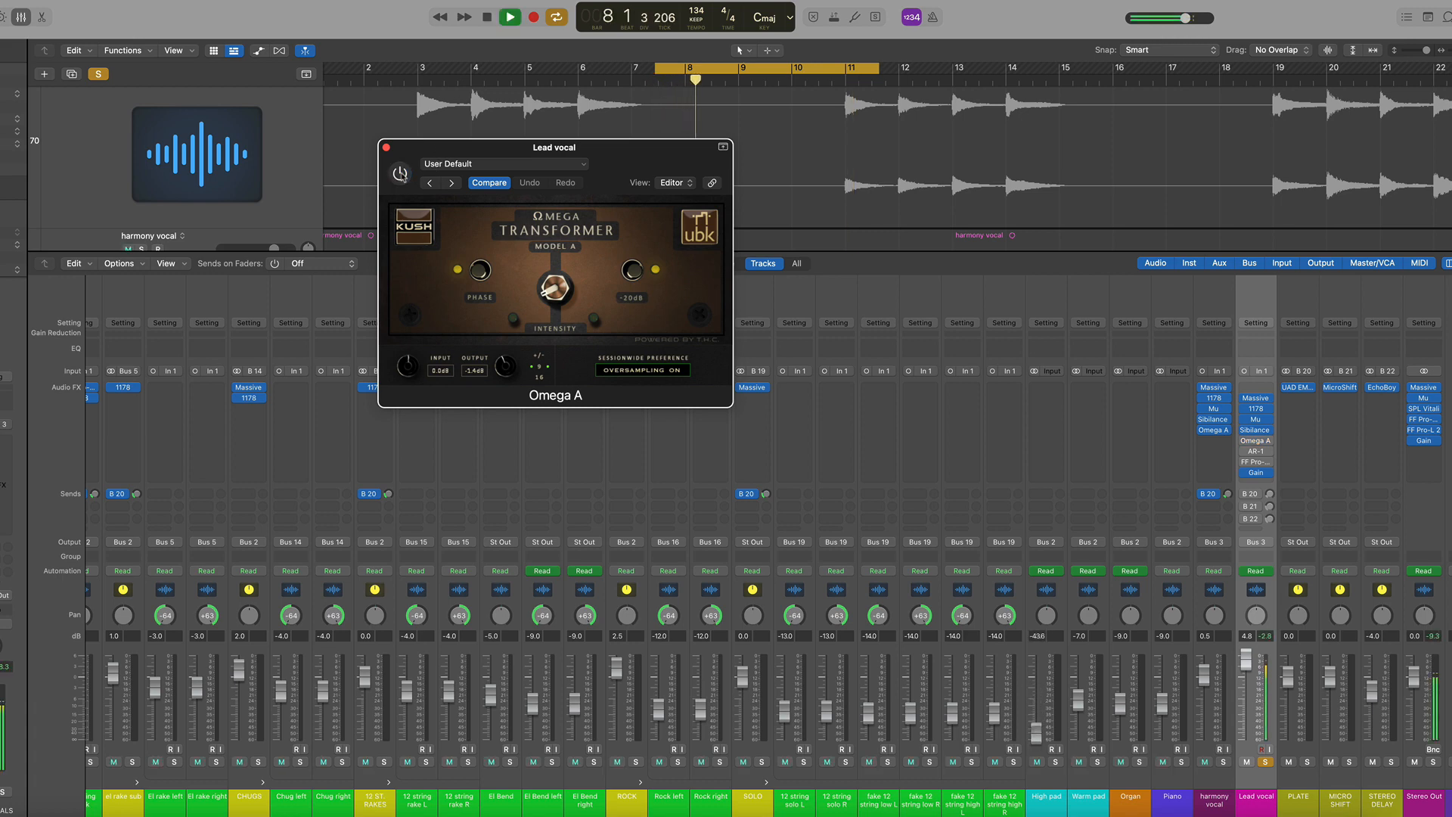
key(space)
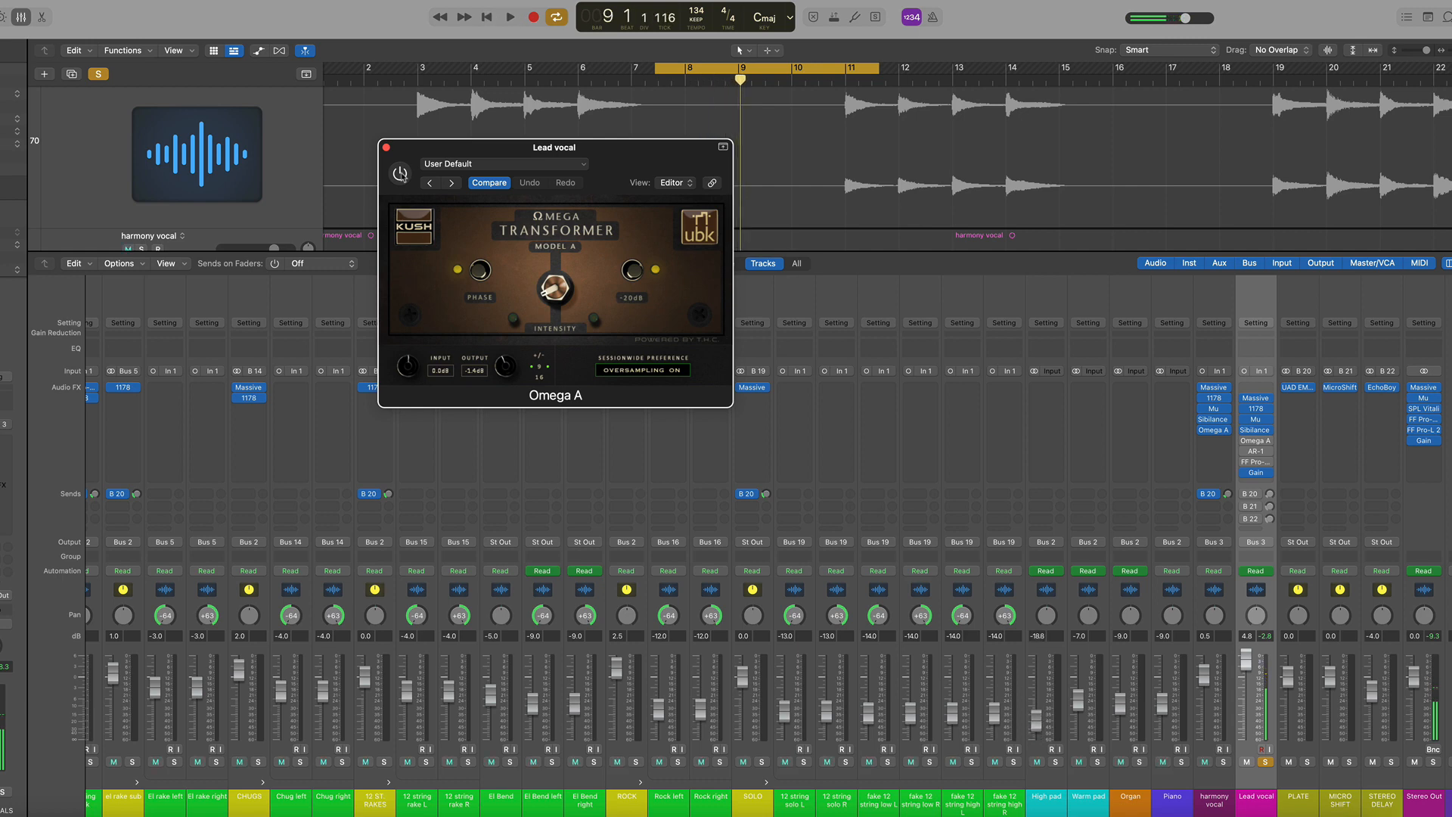
click(401, 174)
key(space)
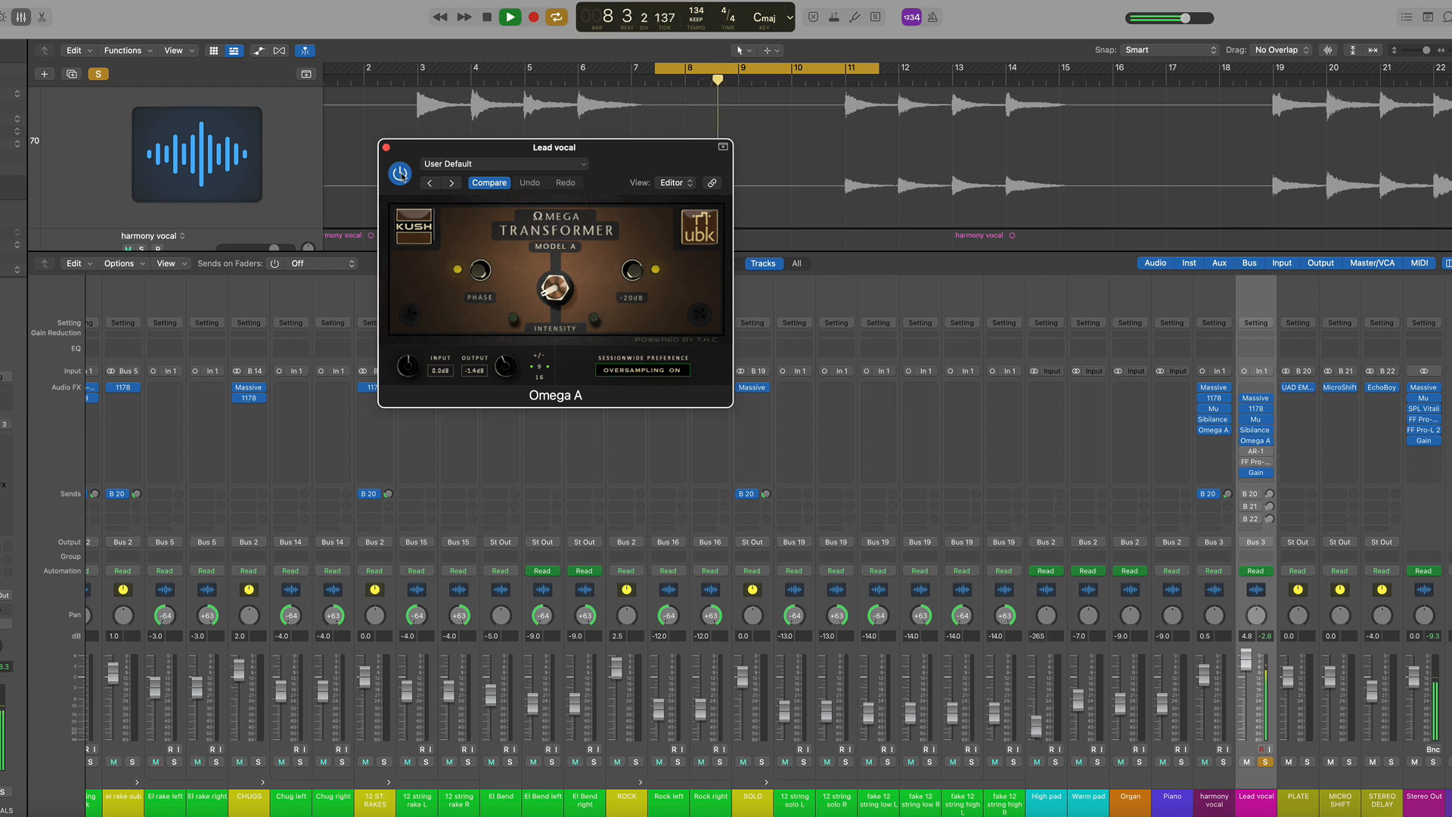
key(space)
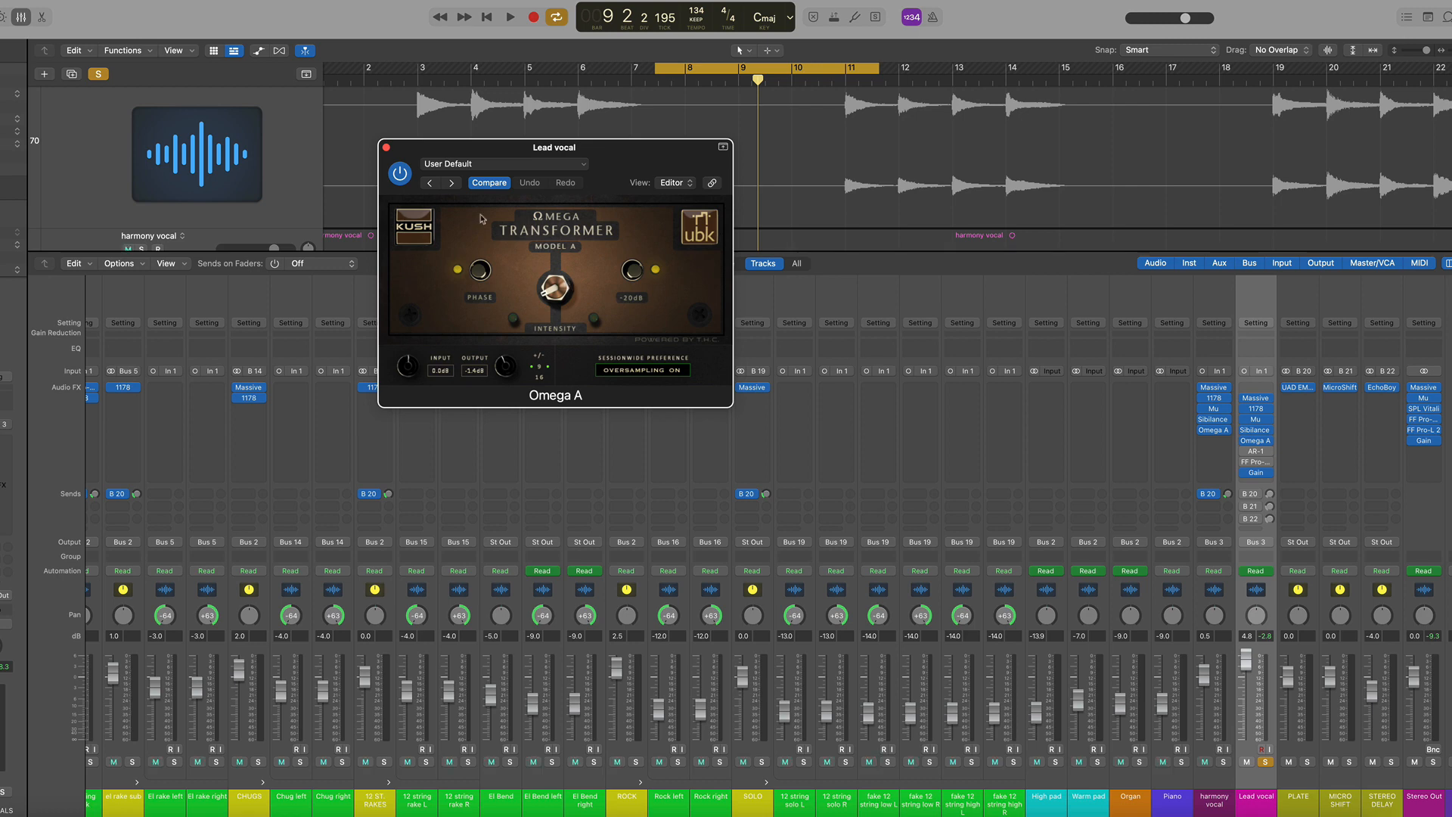
click(387, 147)
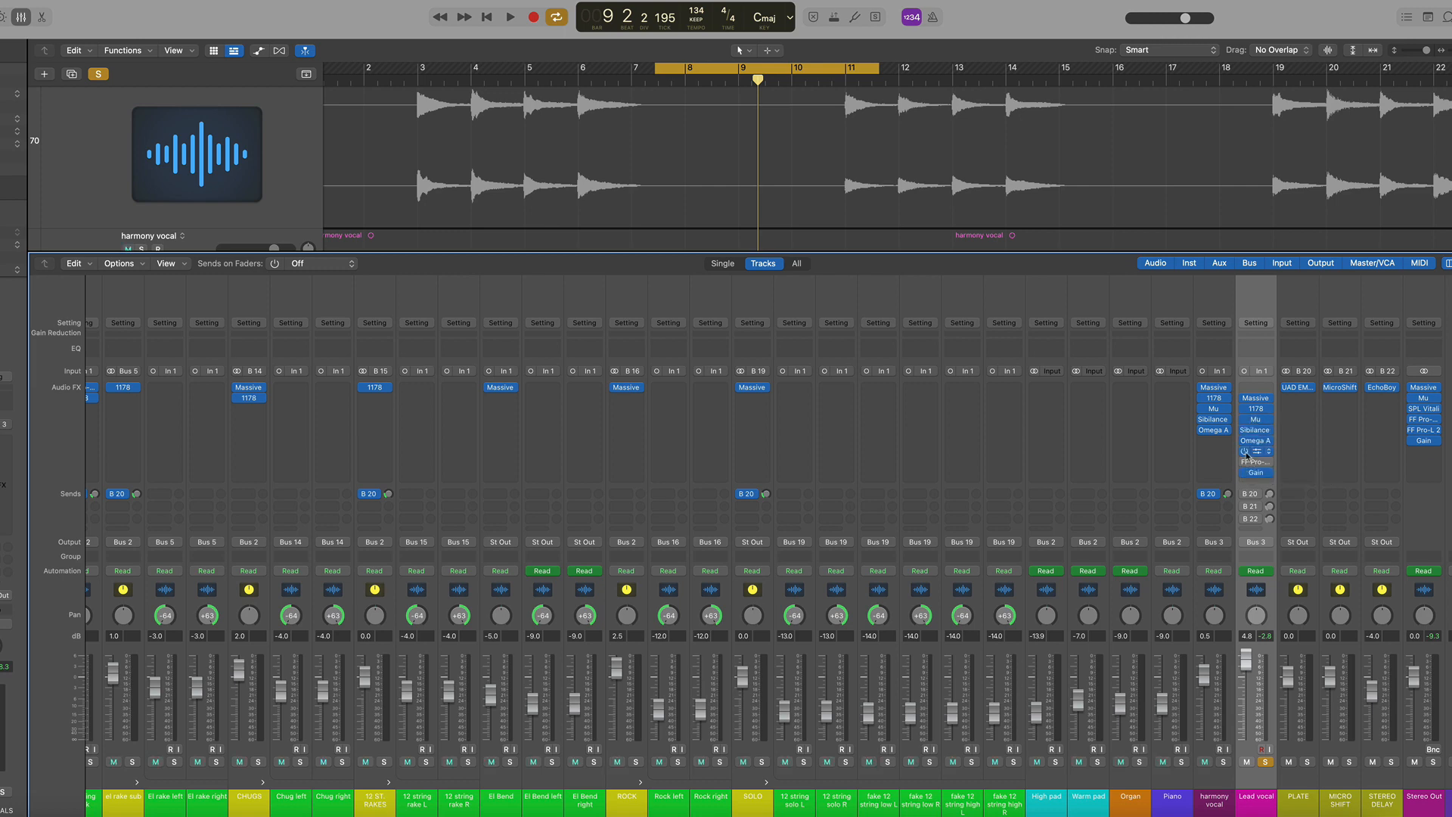
Open the Lead vocal's AR-1 compressor, play a short section and close it
click(1256, 452)
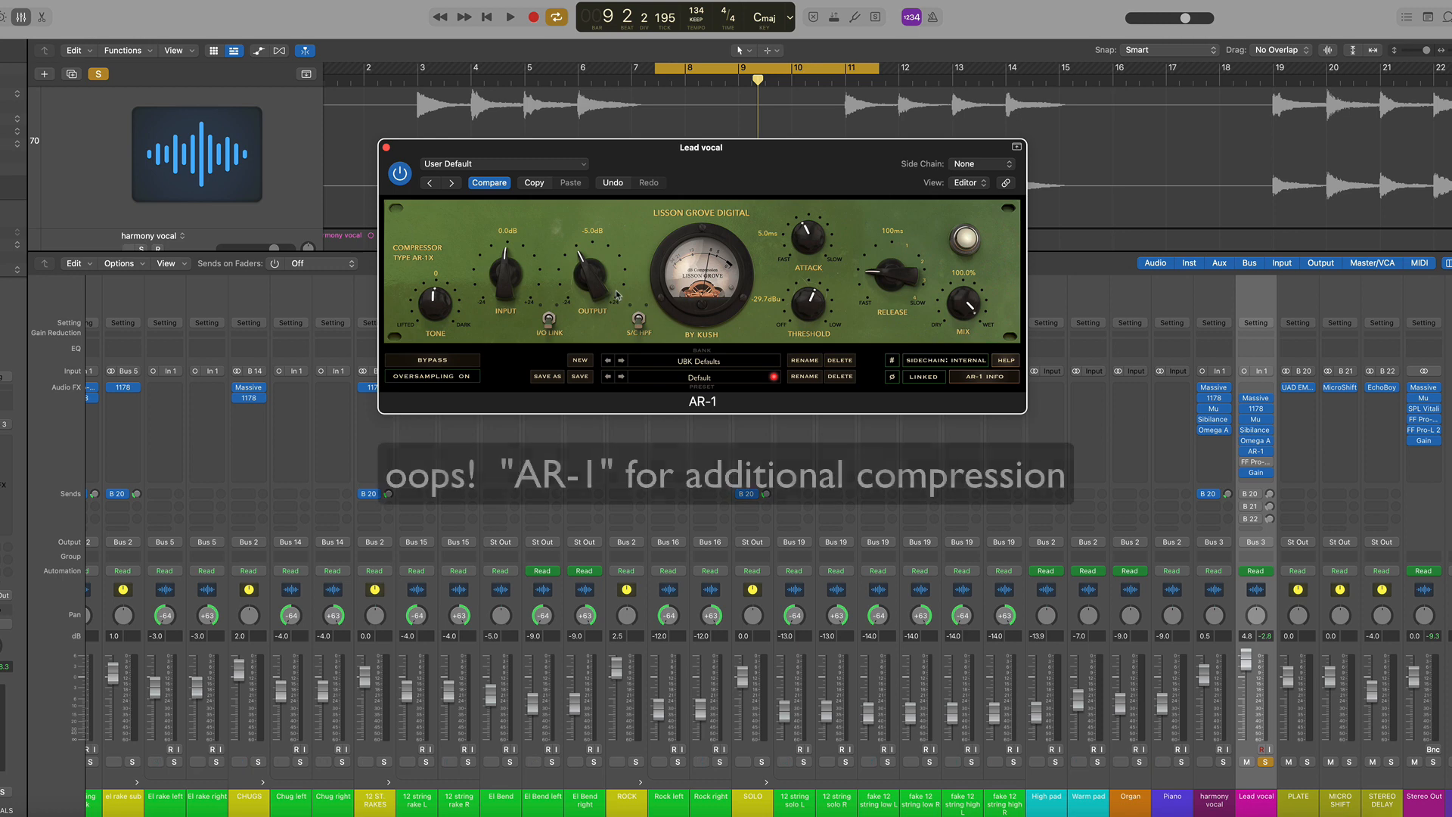
key(space)
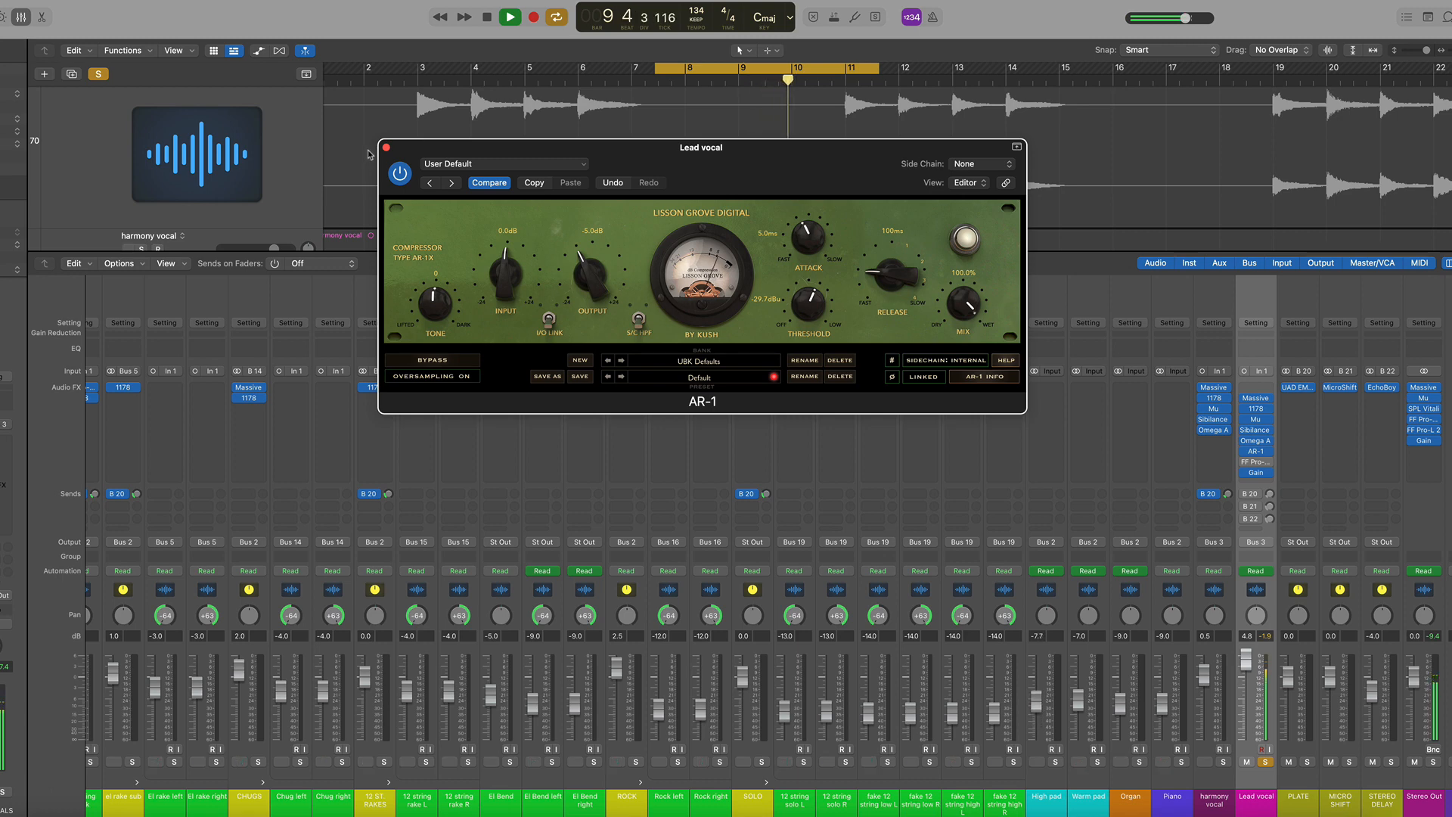
key(space)
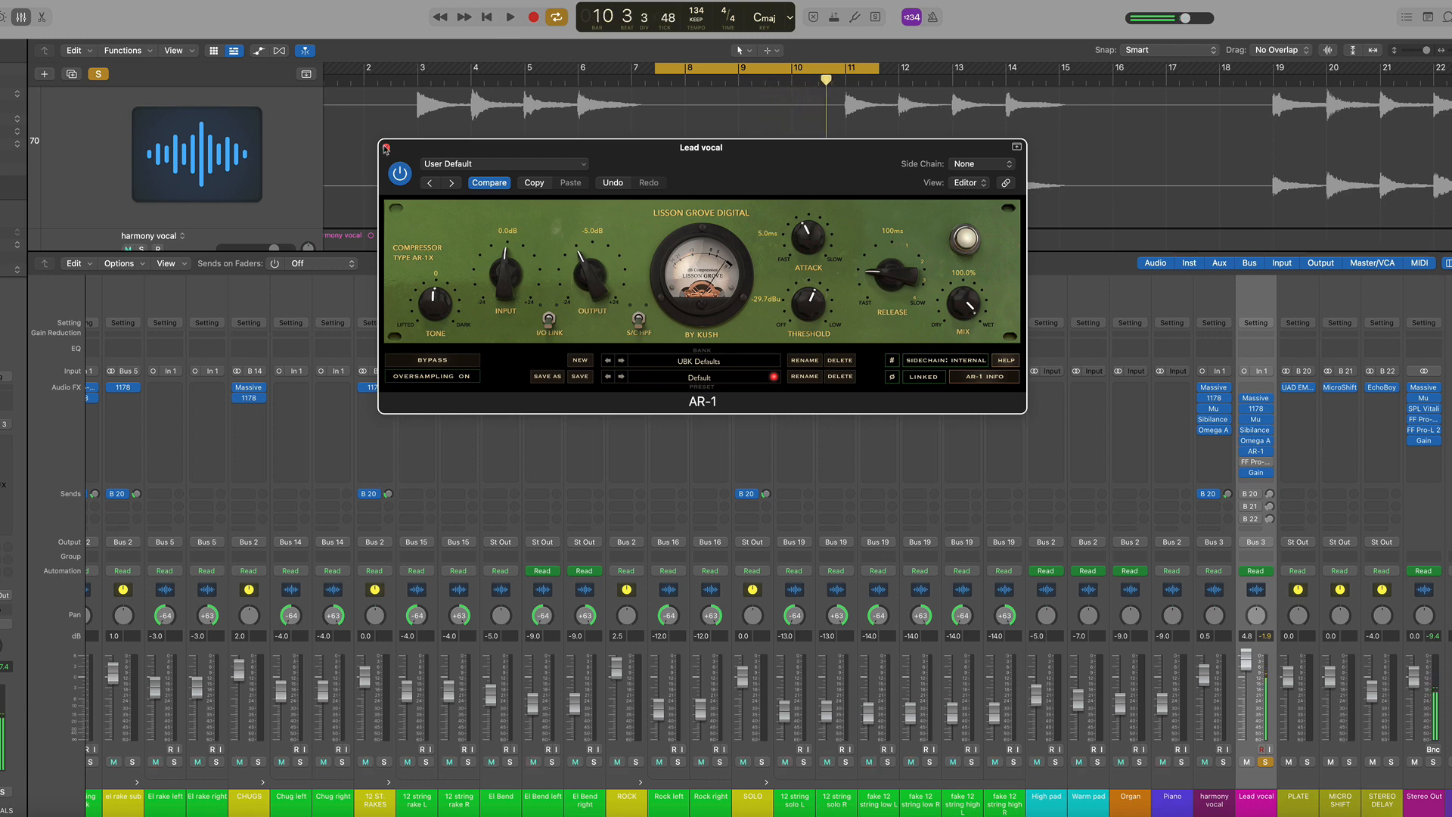
click(387, 147)
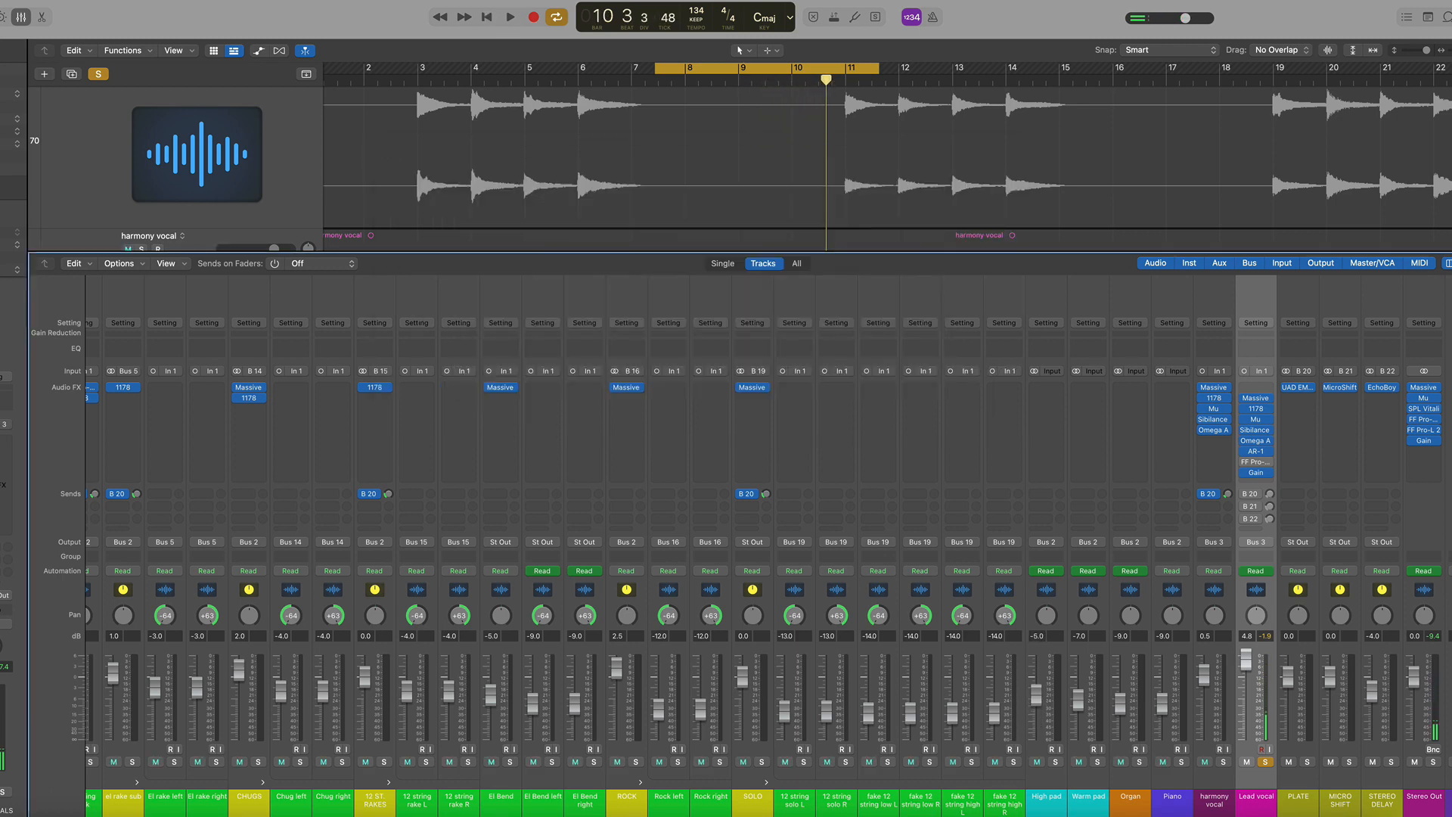
Open the Lead vocal's FF Pro-Q 3, play a short section and close the plugin window
click(1246, 462)
click(1259, 463)
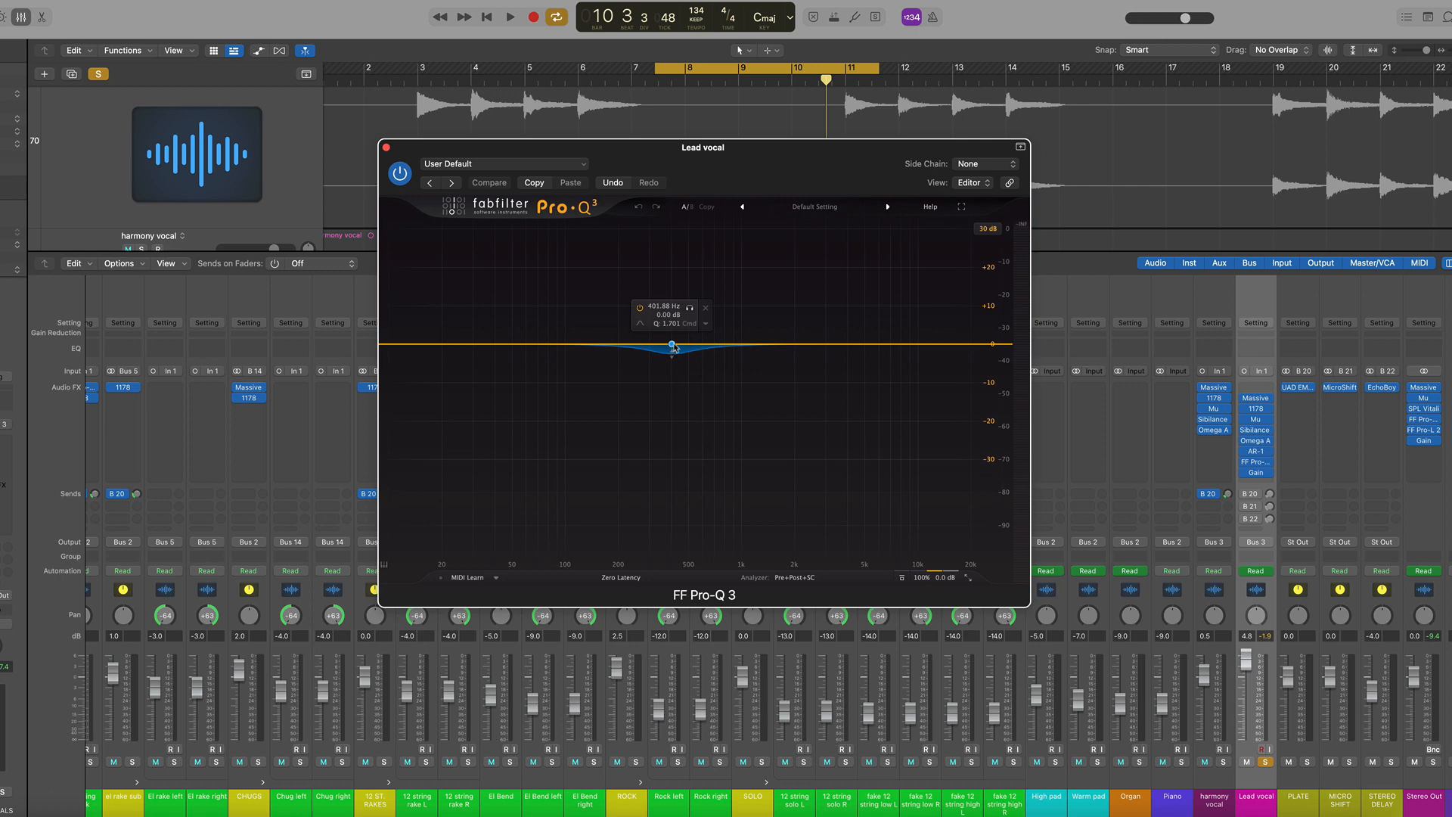
key(space)
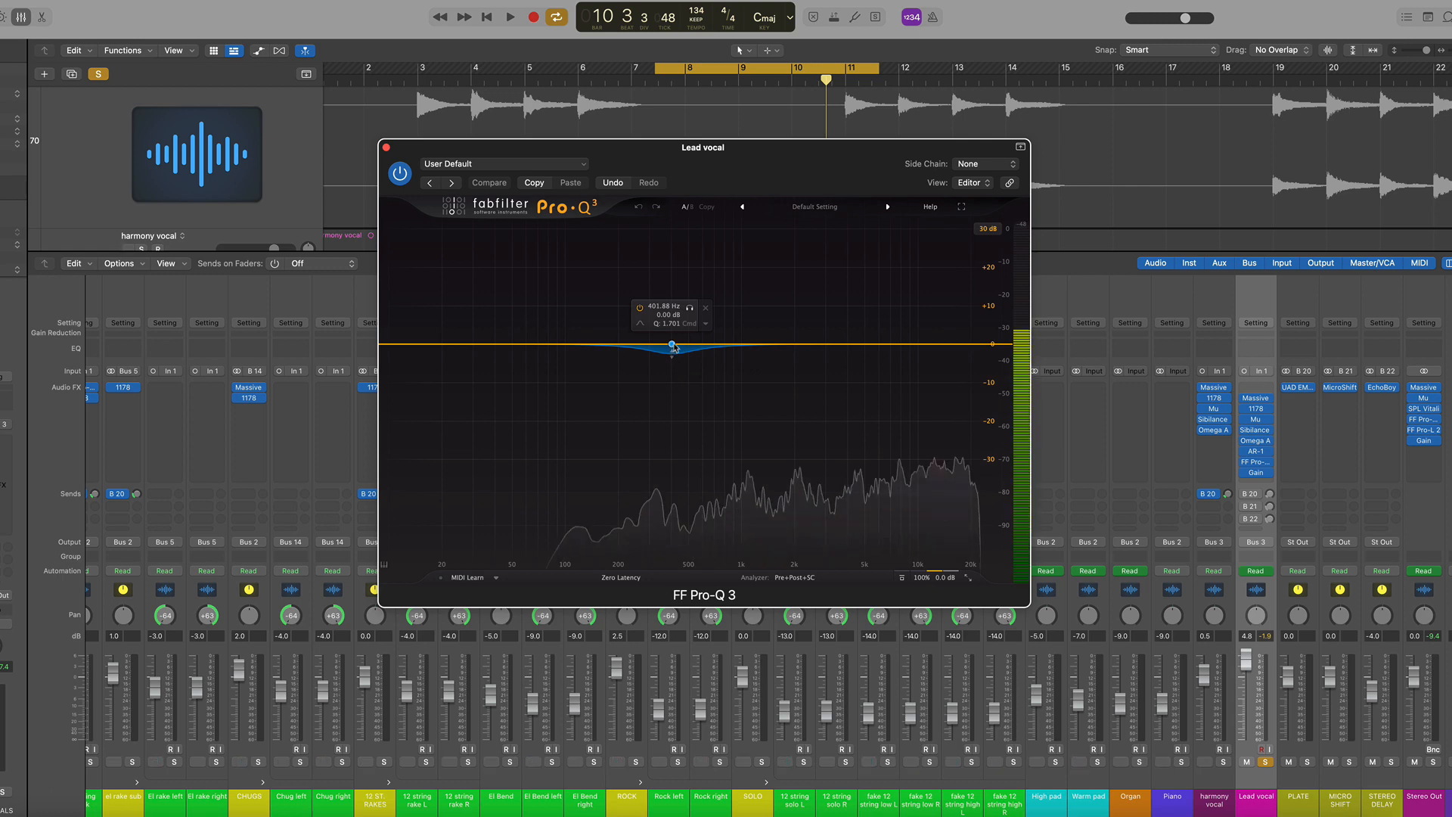
key(space)
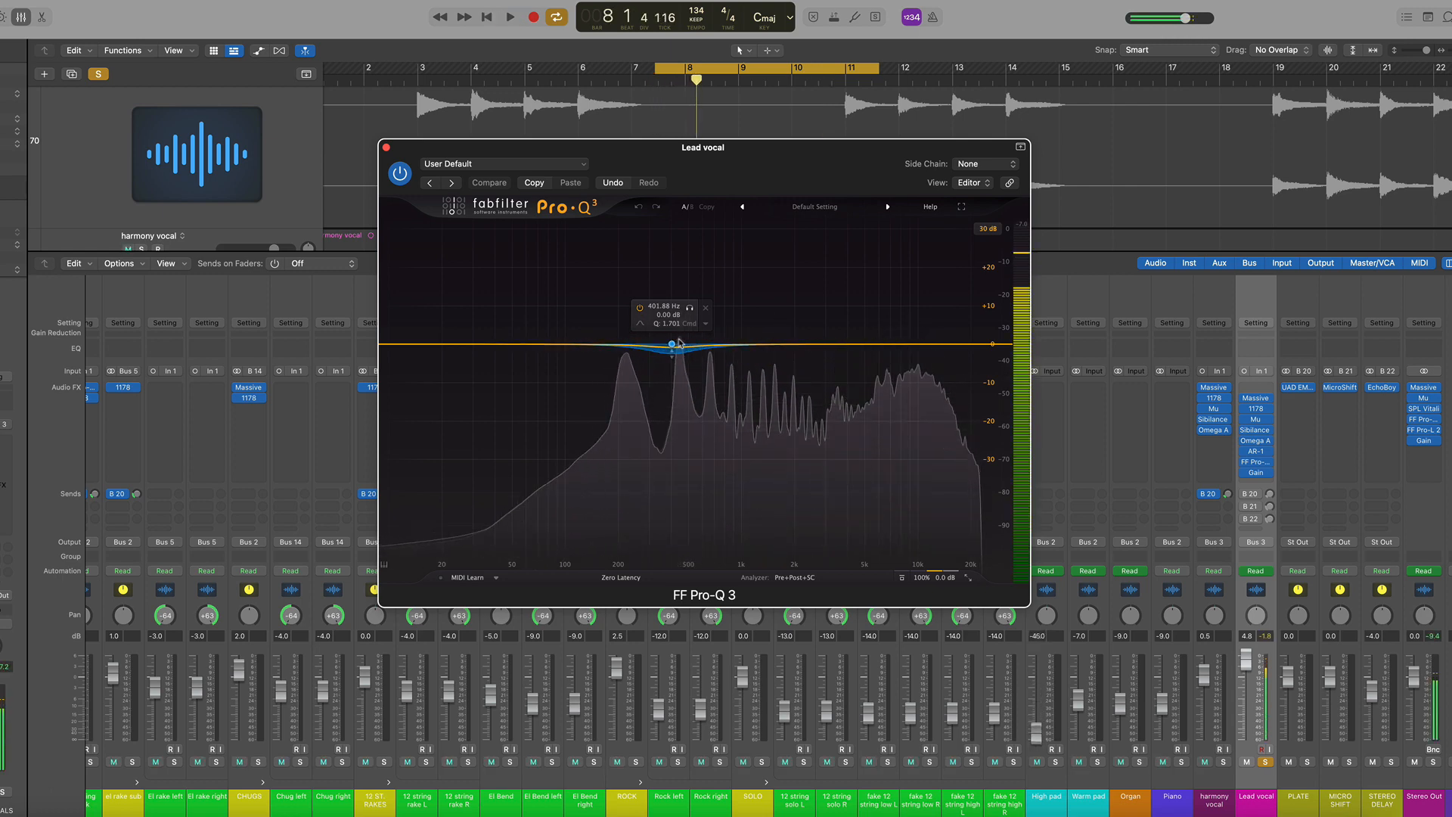
key(space)
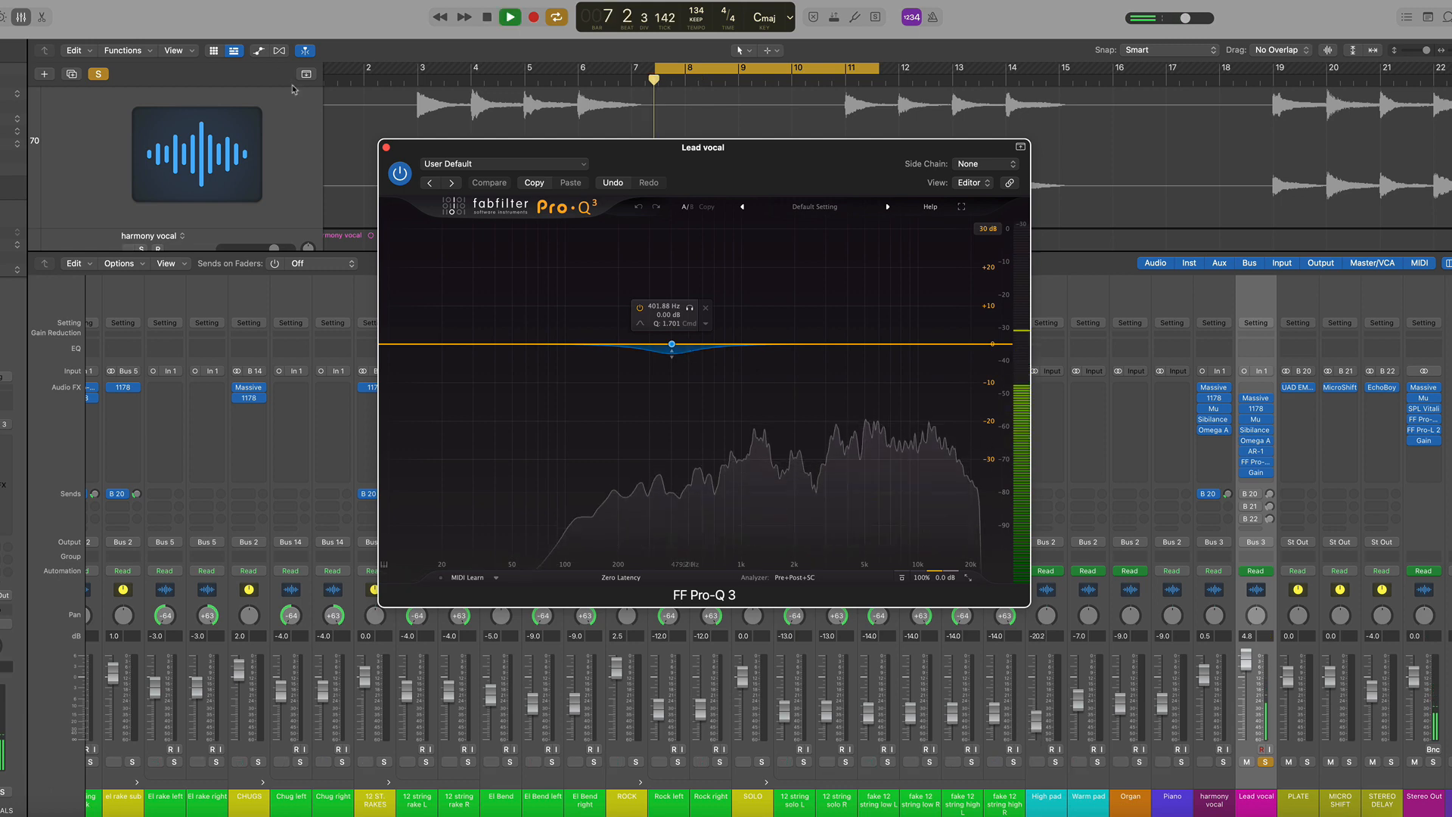
click(385, 147)
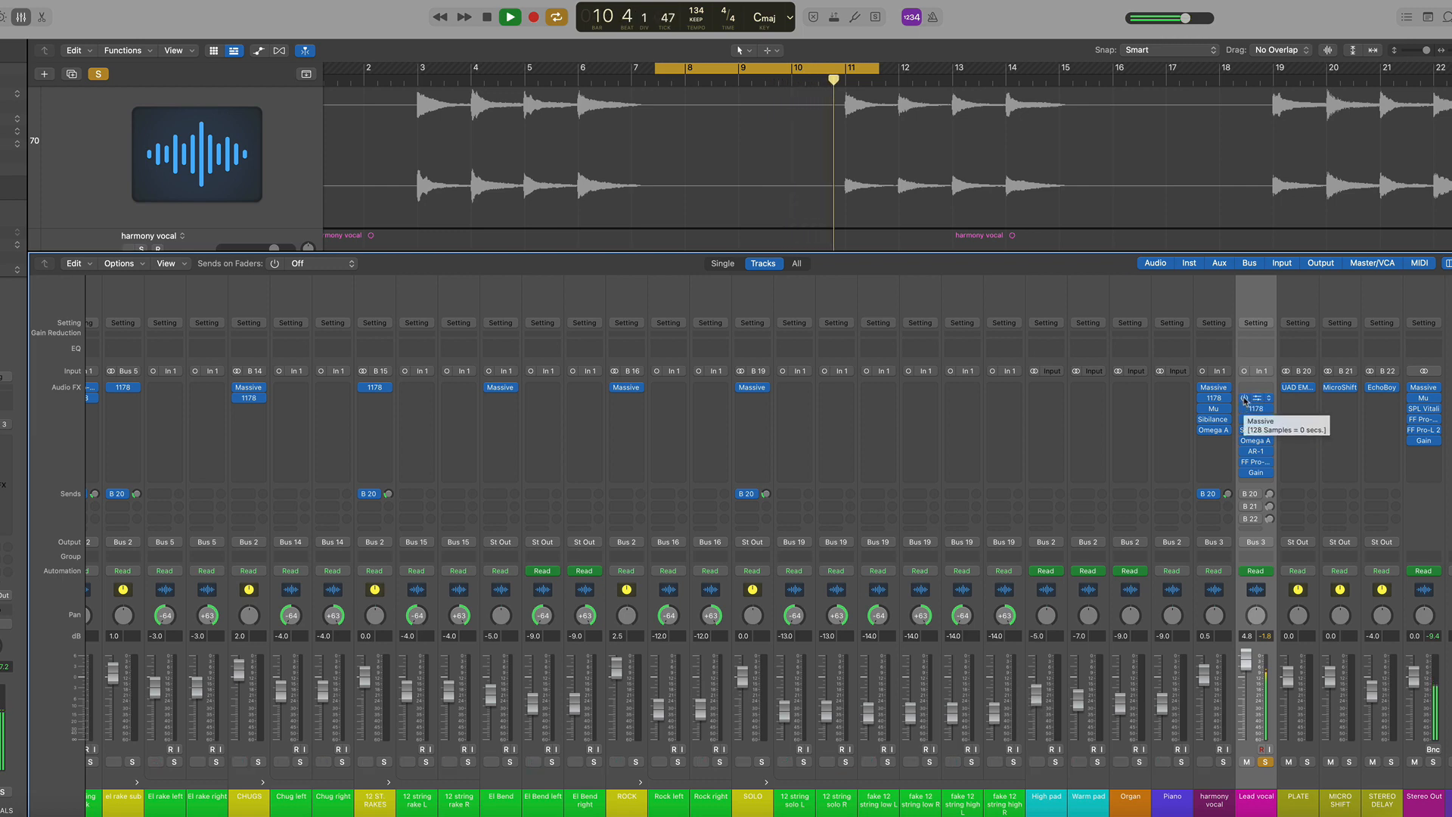
Bypass the Lead vocal's plugins from Massive through FF Pro-Q during playback, then re-enable them
key(space)
drag(1244, 399, 1248, 454)
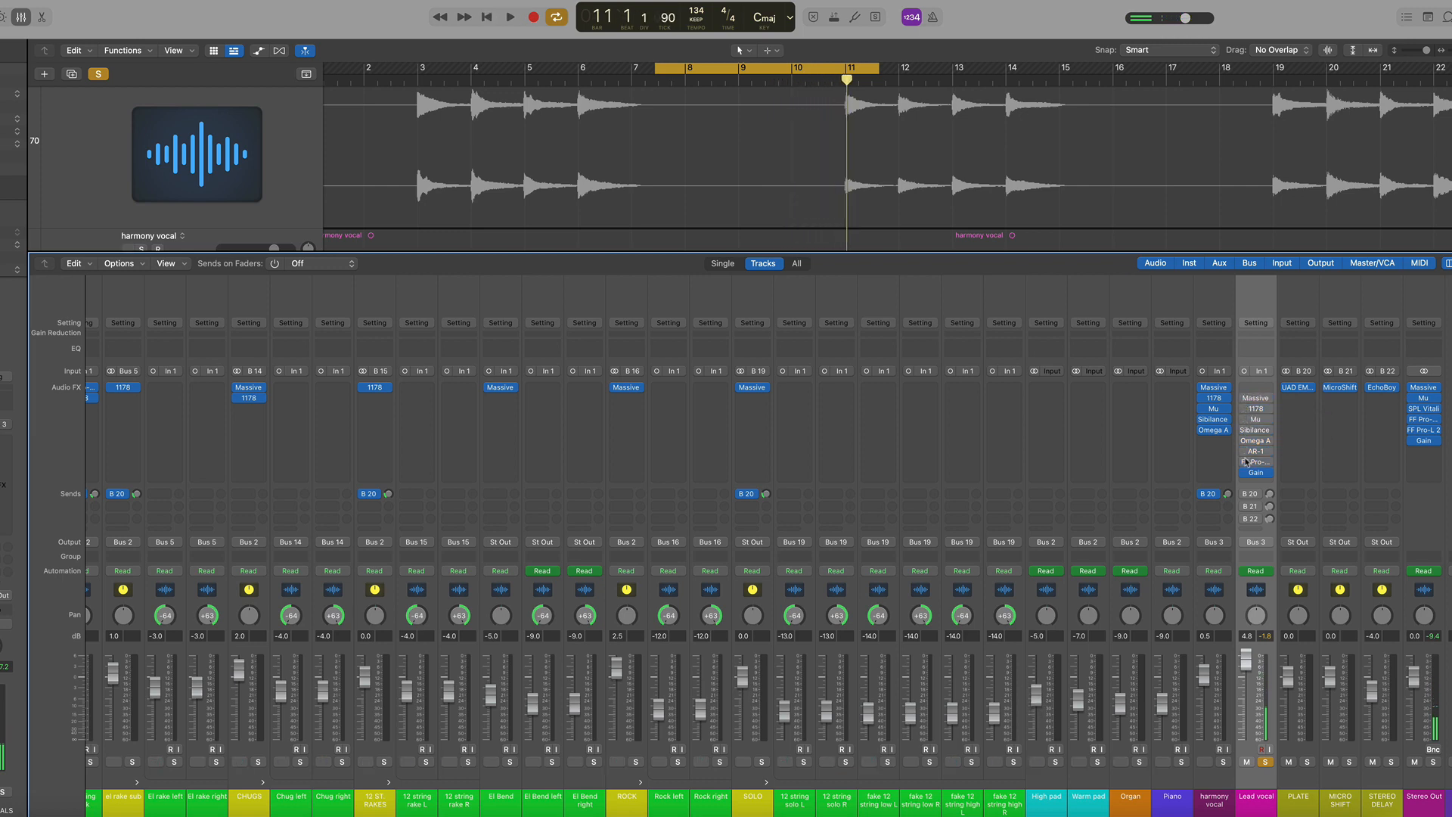
key(space)
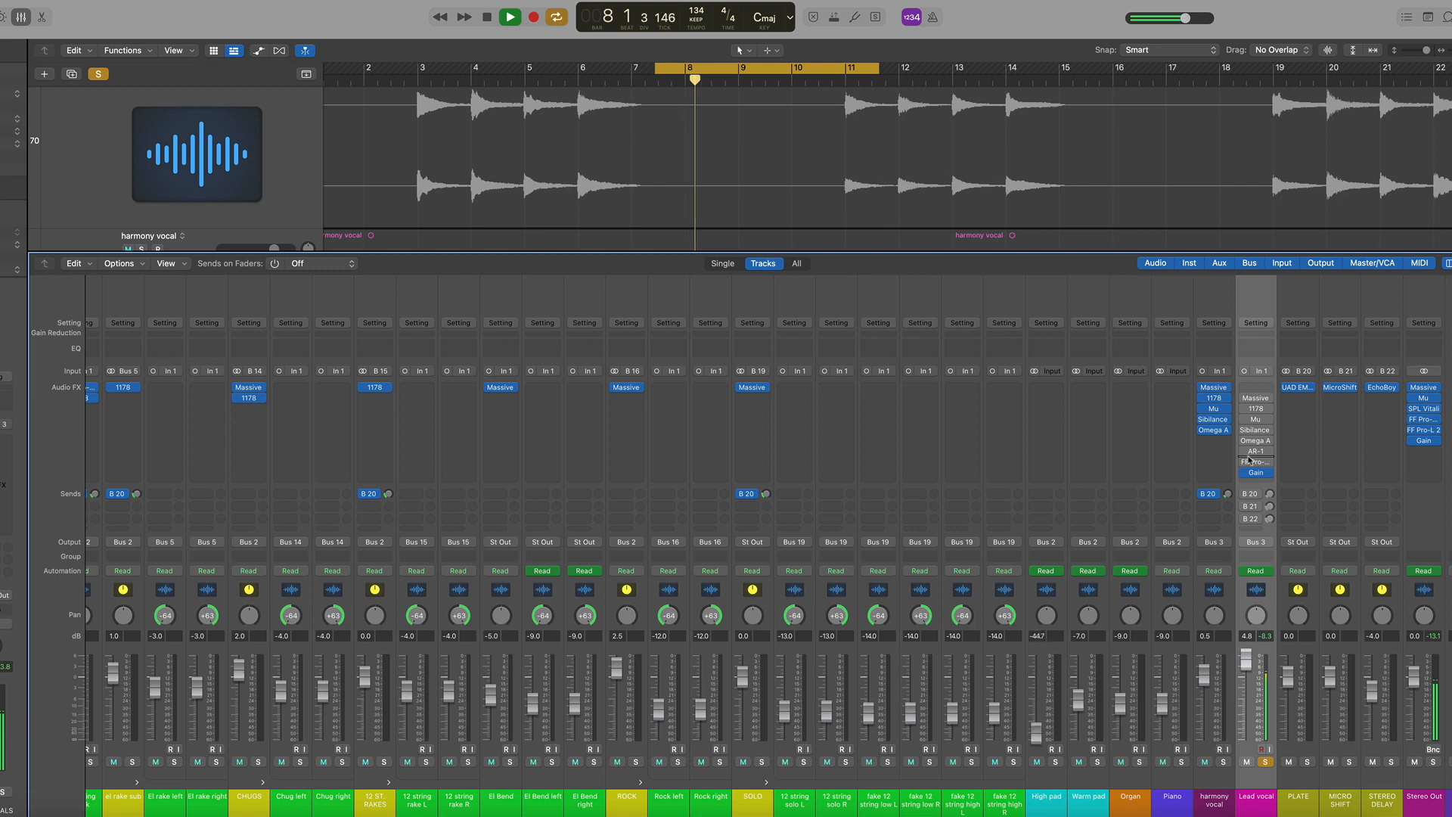
key(space)
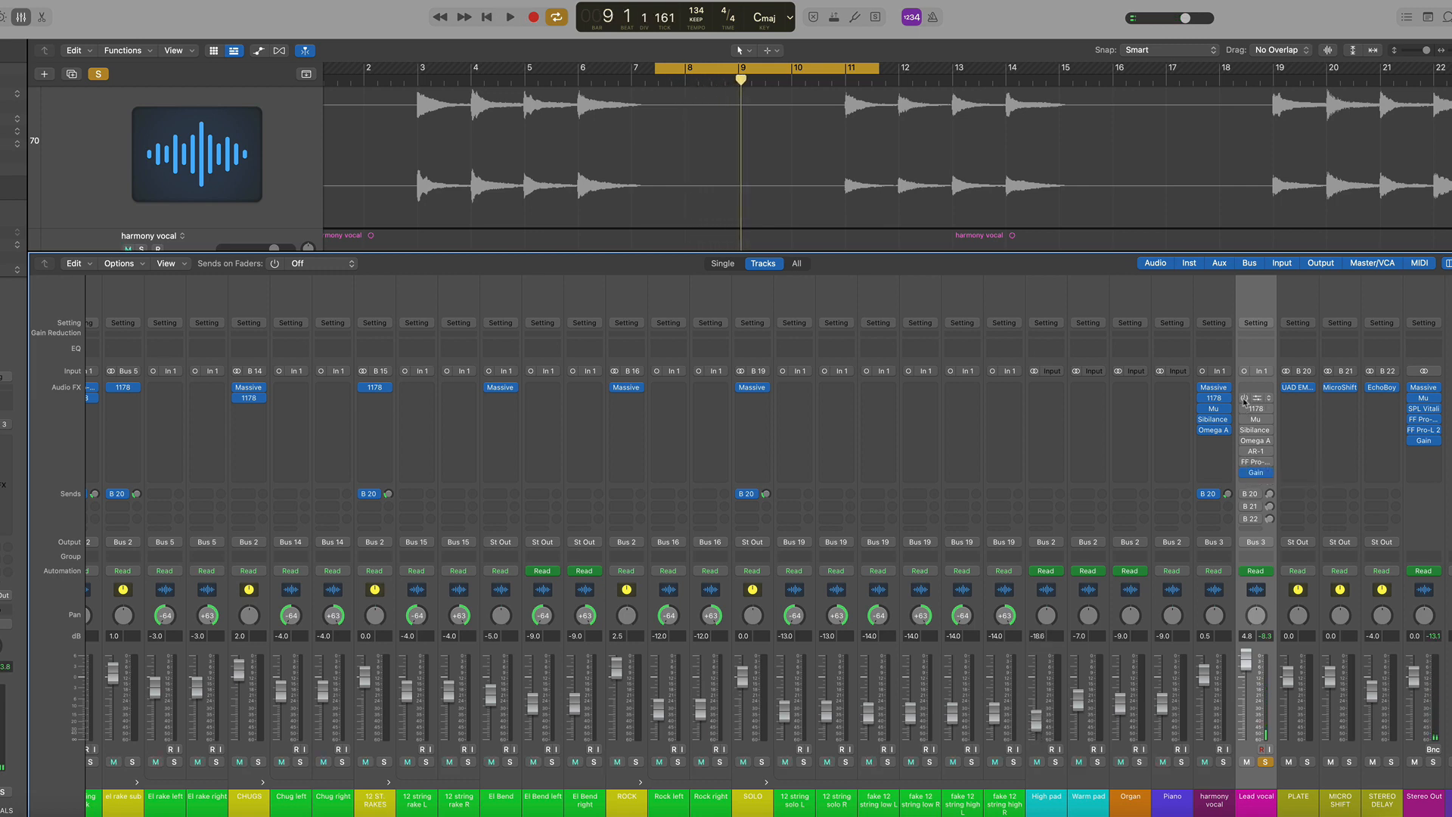
drag(1244, 400, 1241, 466)
key(space)
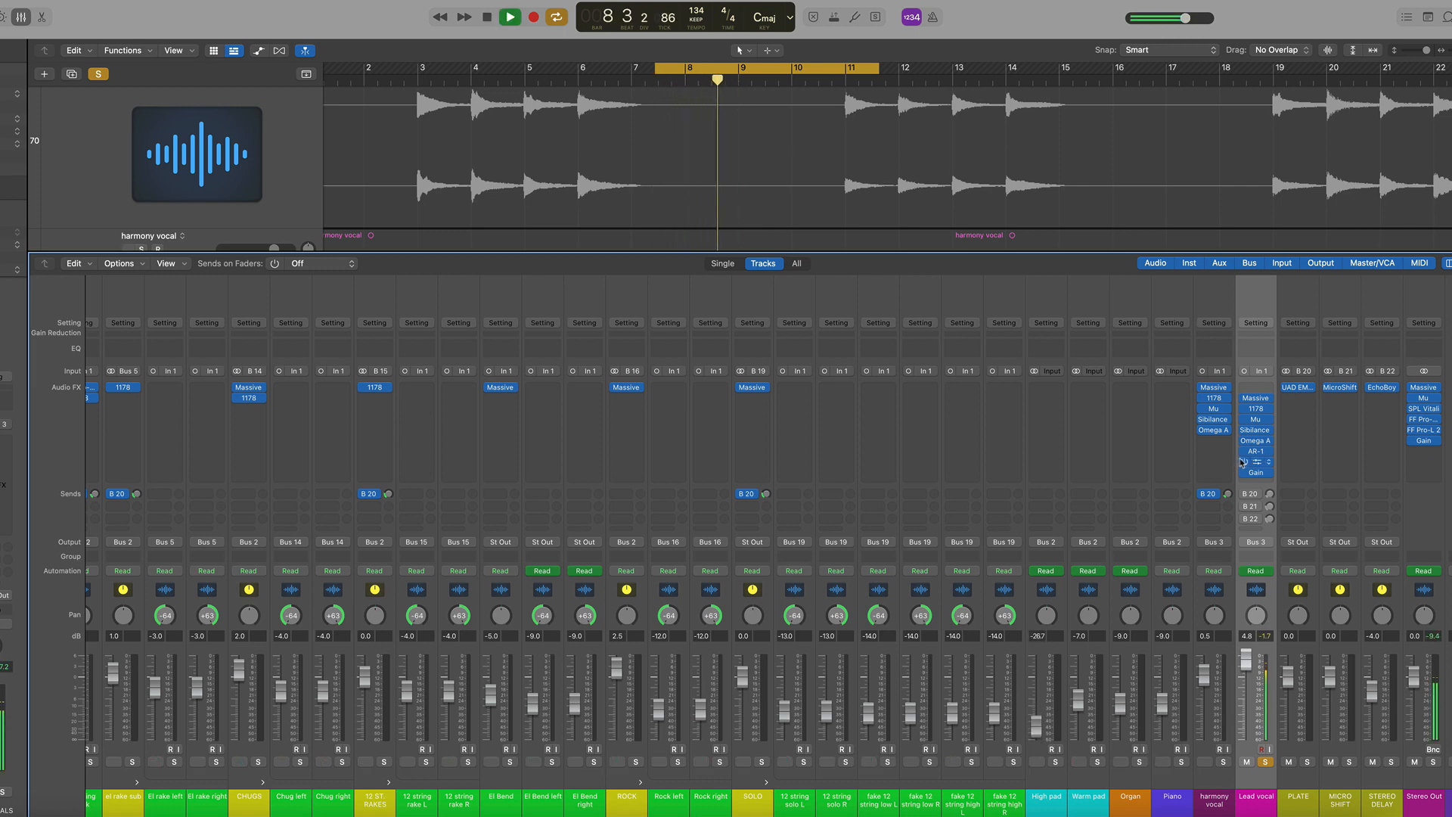
Unsolo the Lead vocal and play the section with the full mix
key(space)
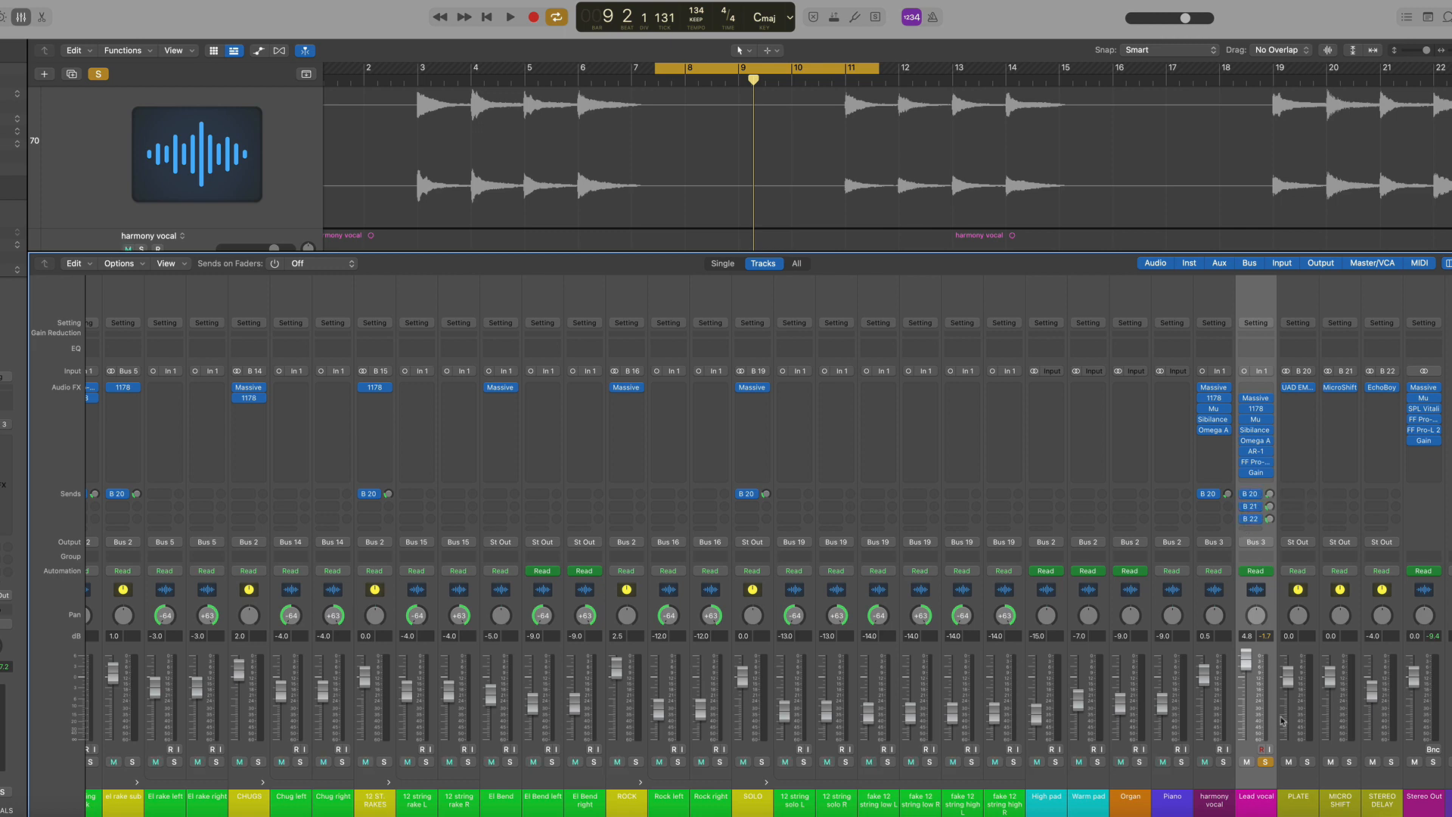
key(space)
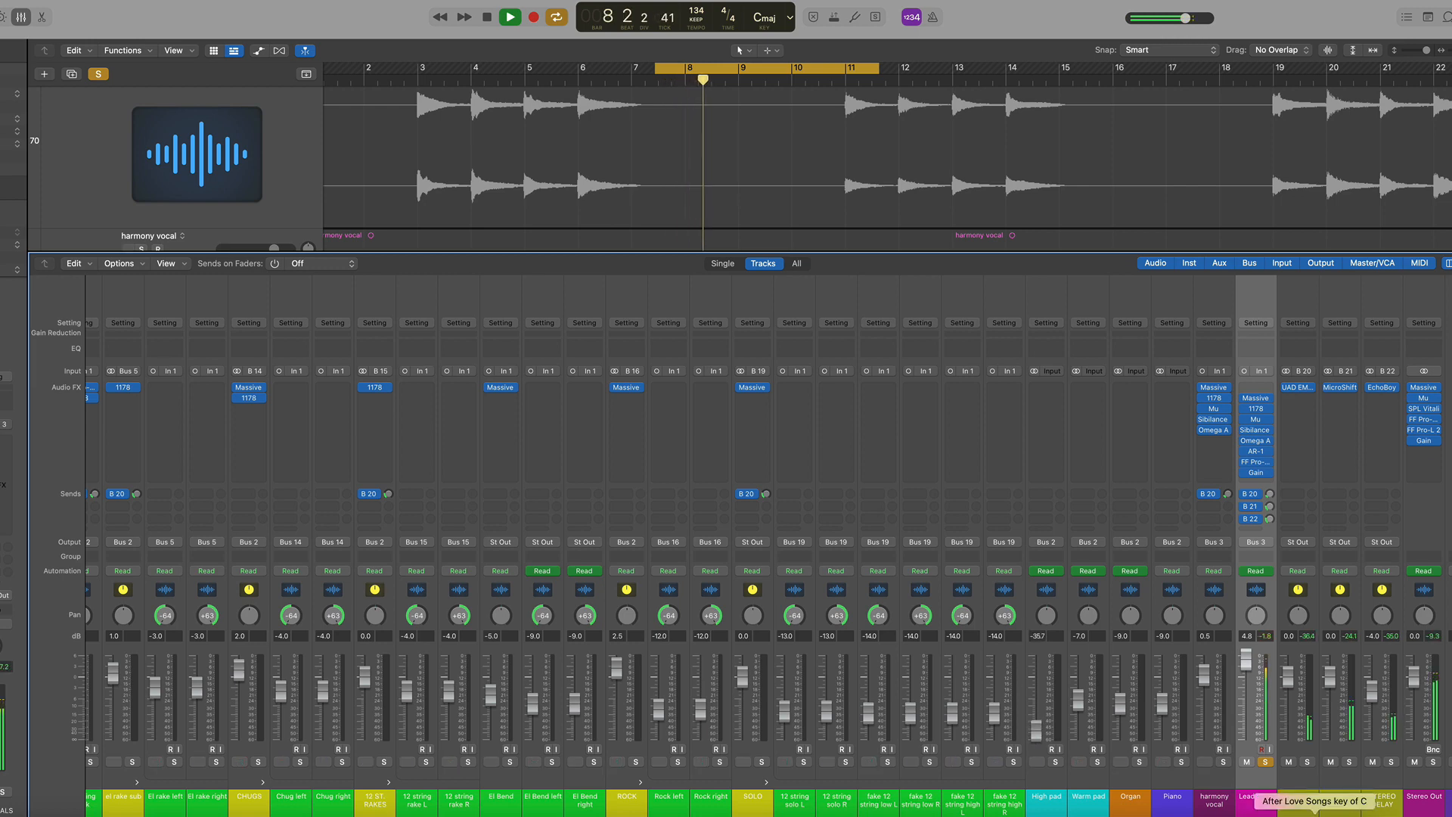
key(space)
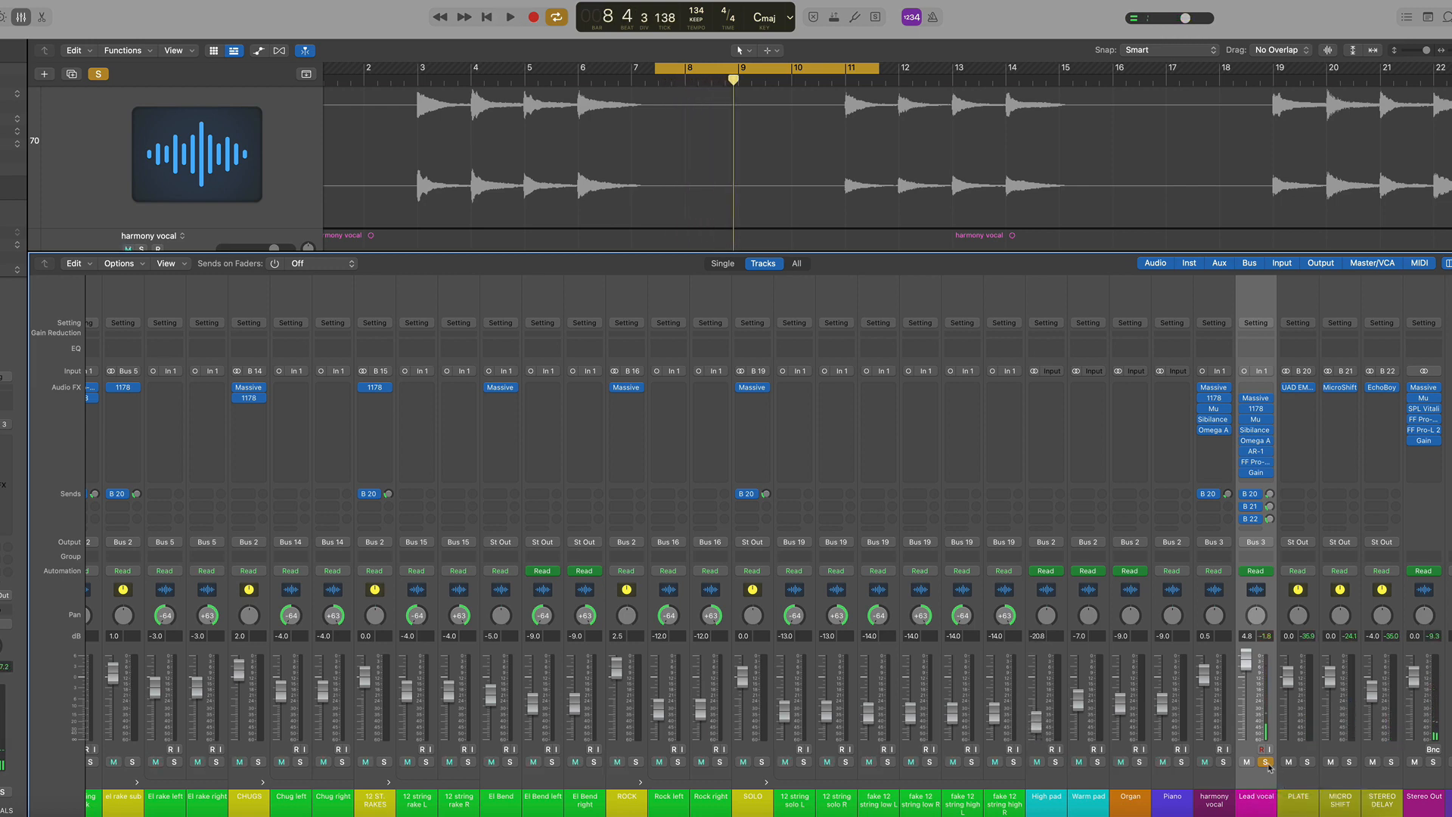
click(1268, 763)
key(space)
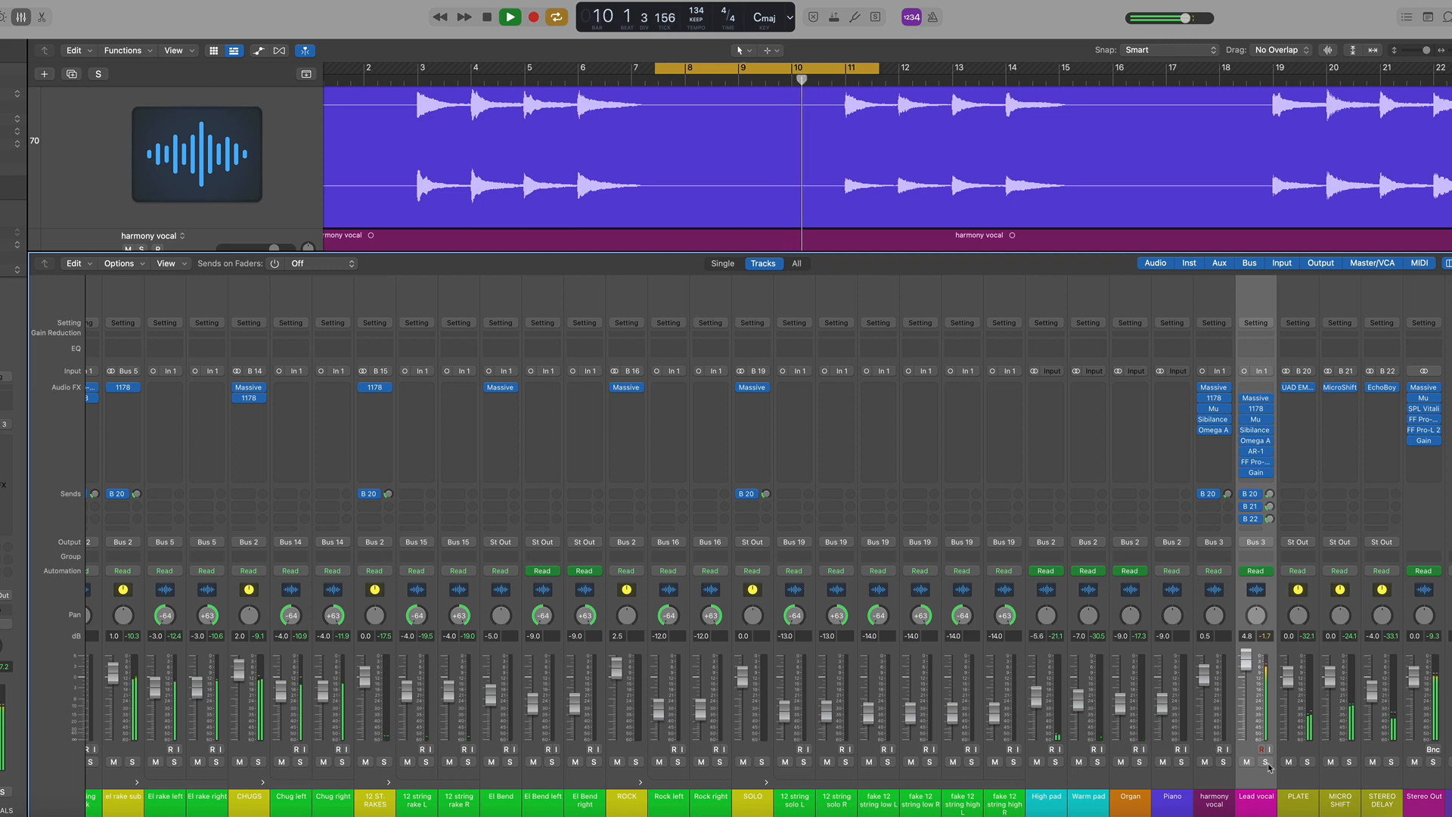
key(space)
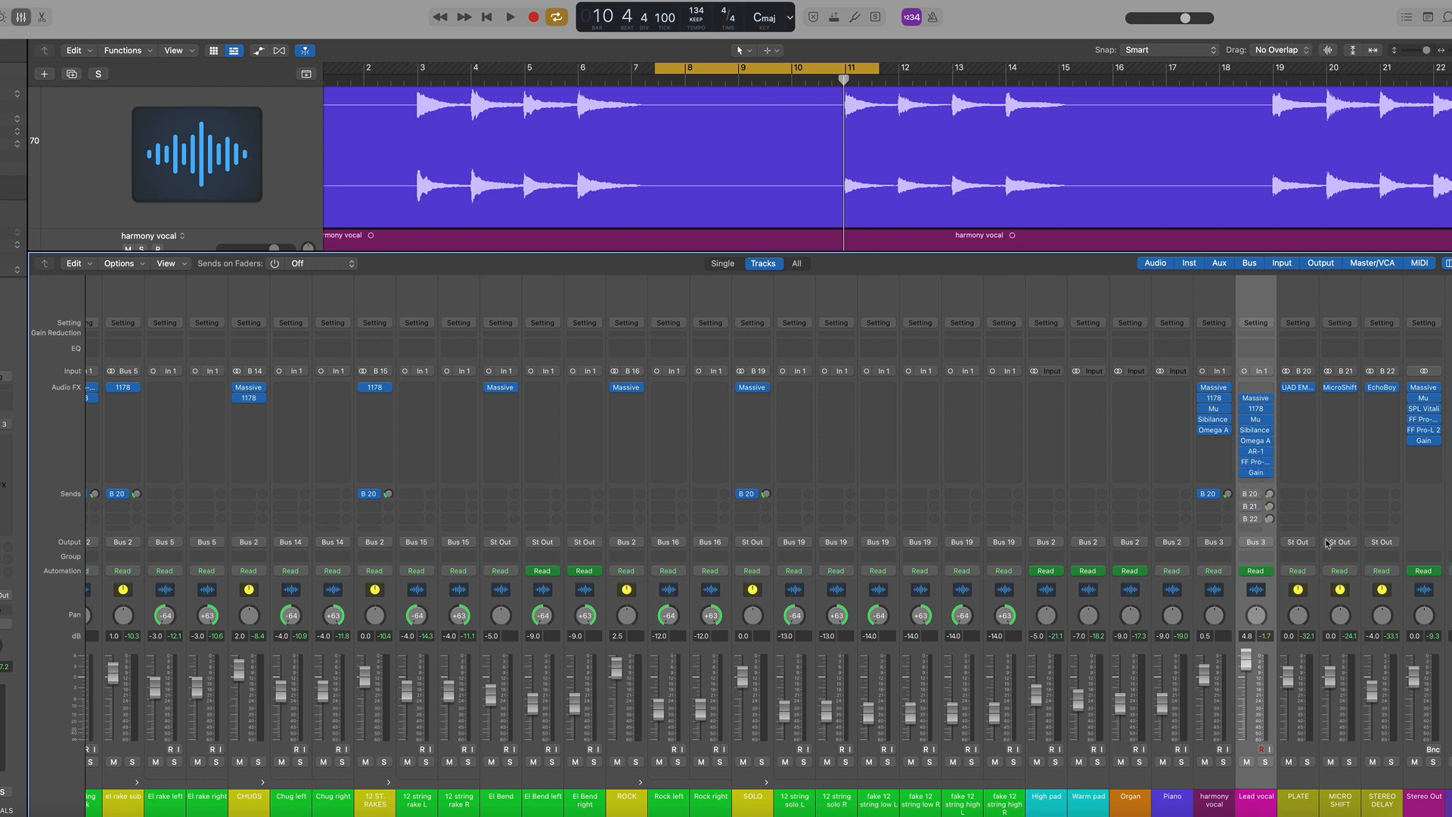
key(space)
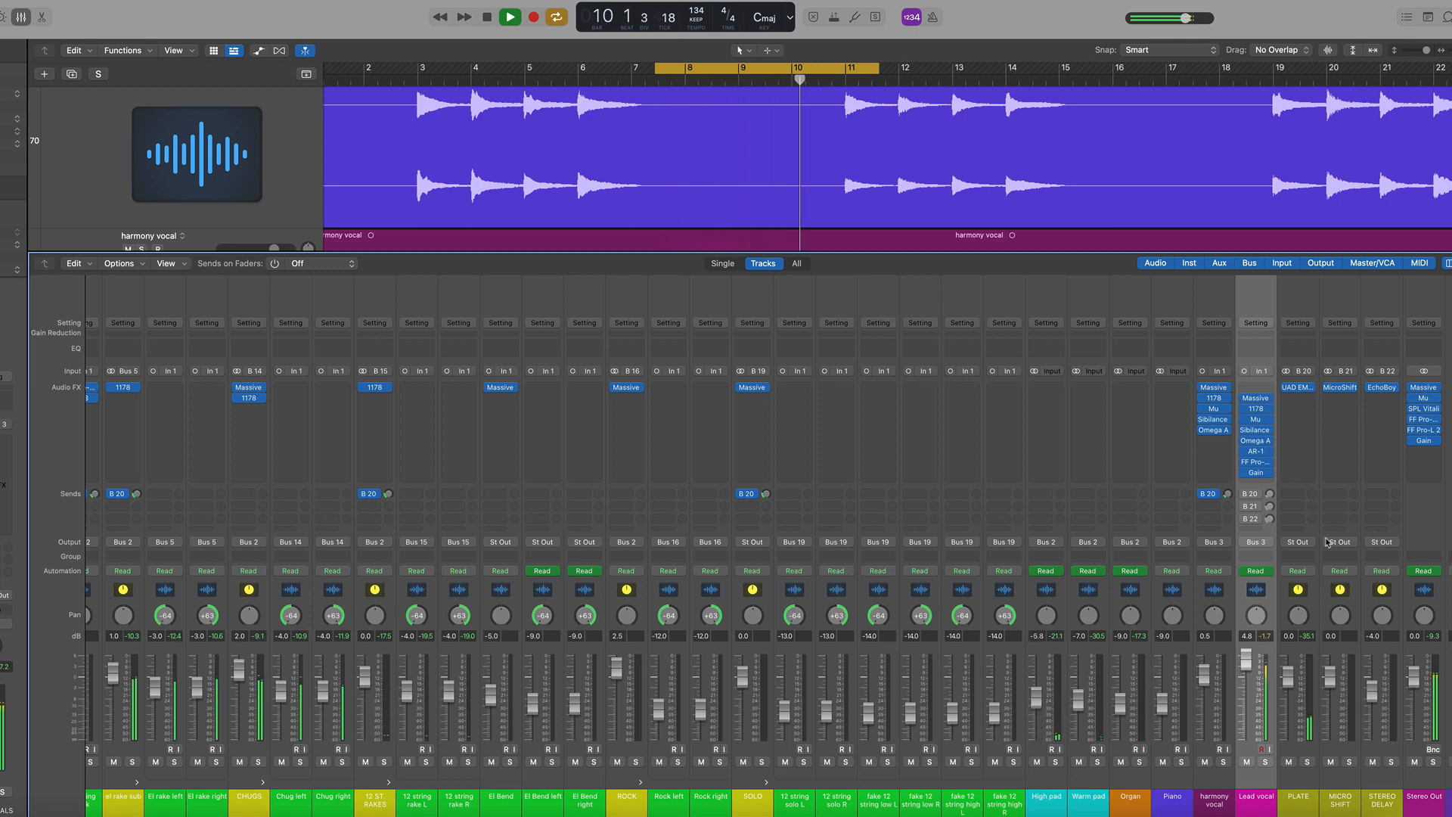
key(space)
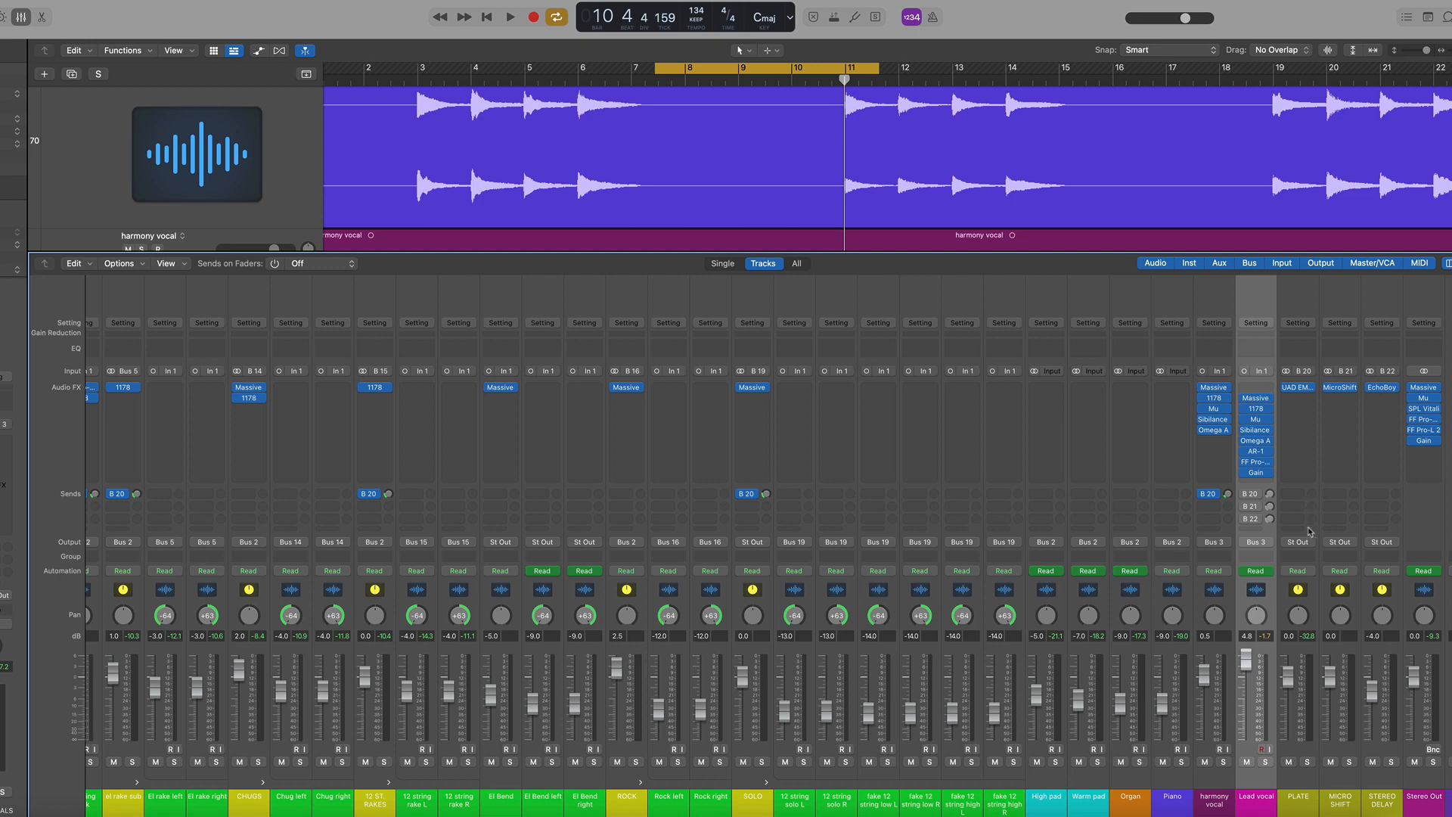
Open the Stereo Out's plugin windows (Massive, Mu, Pro-Q 3, SPL Vitalizer) and arrange them on screen
click(1225, 605)
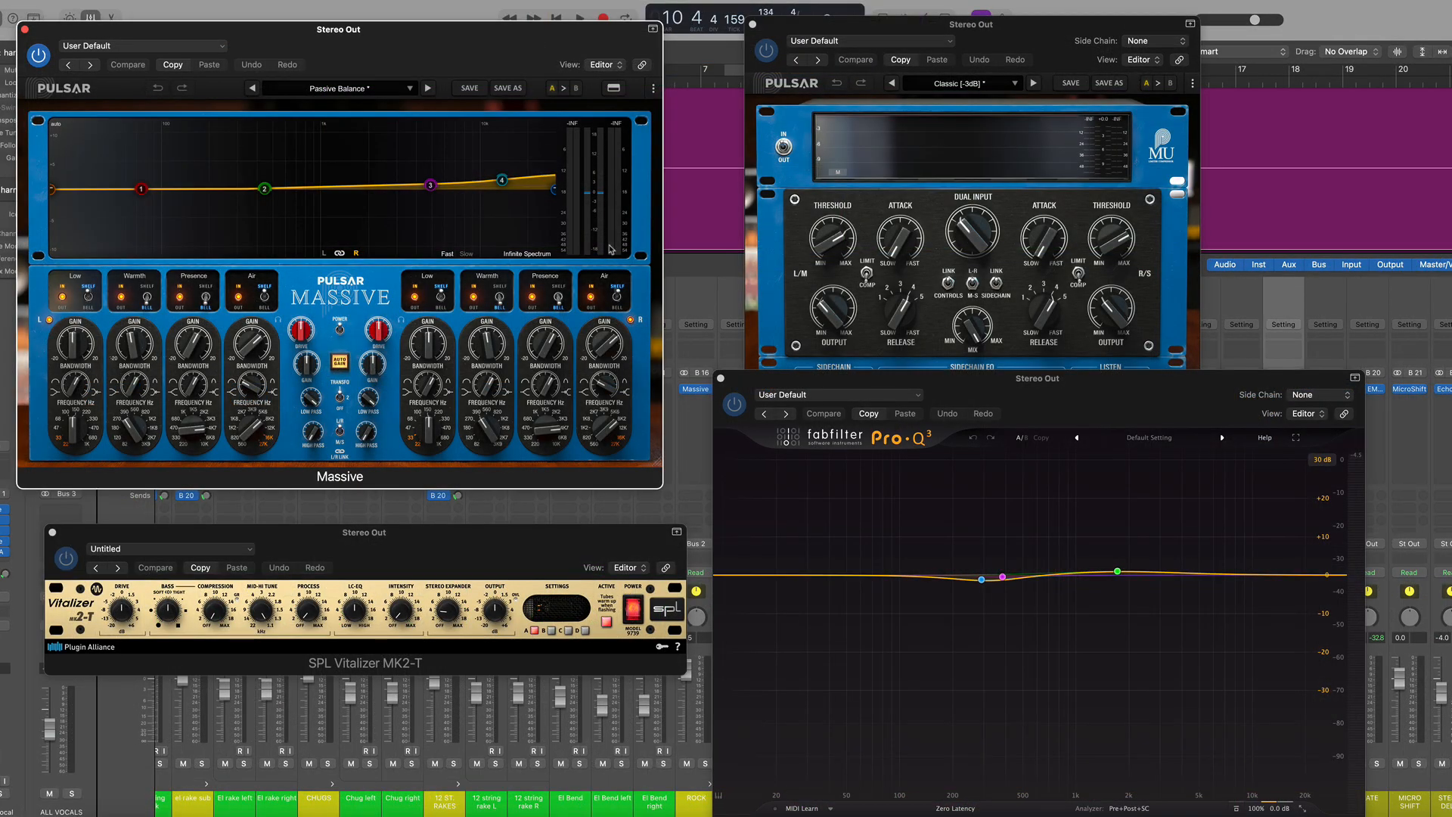
drag(506, 41, 538, 34)
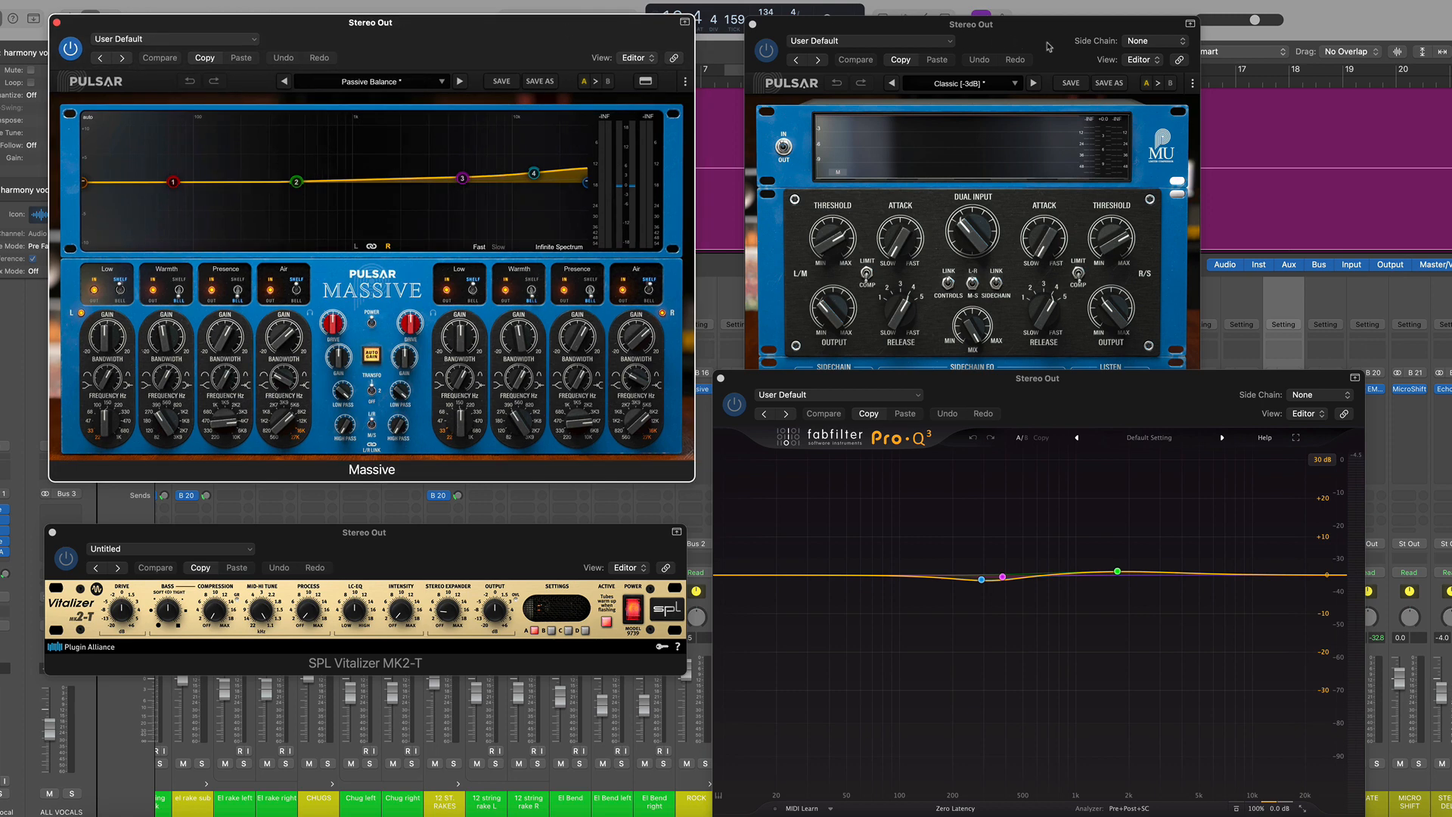
drag(1061, 36, 1054, 42)
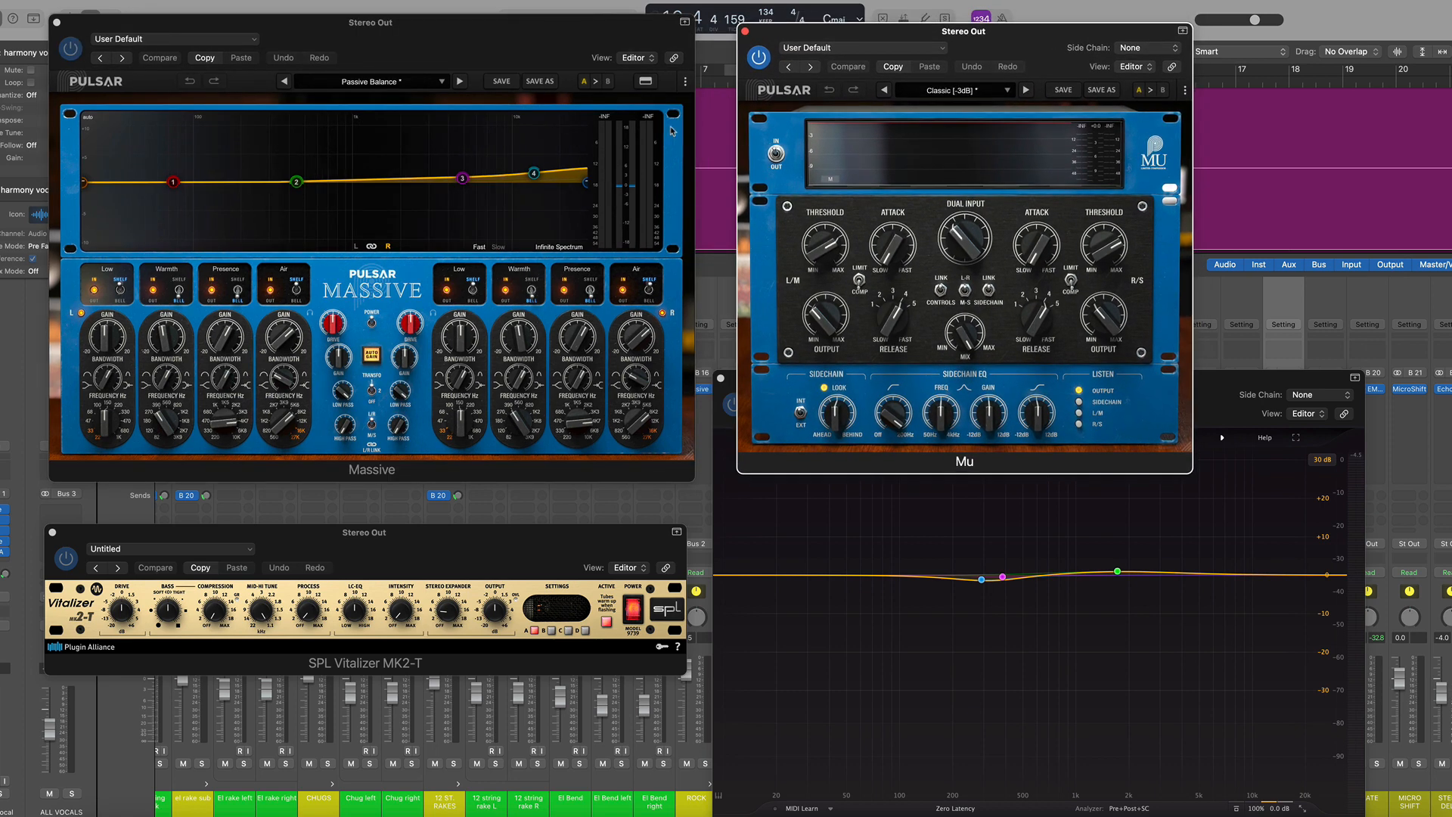
click(499, 40)
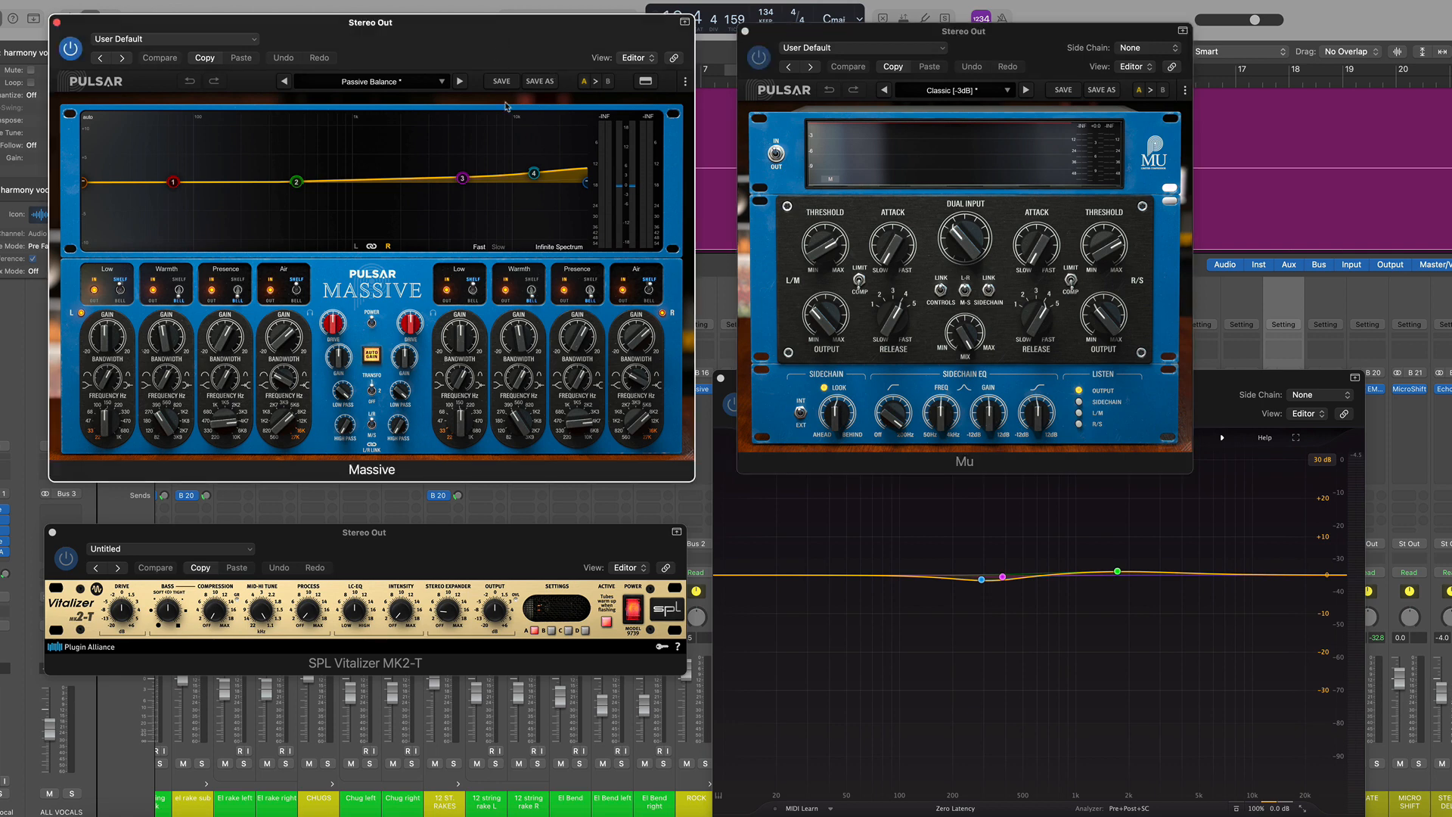
mouse_move(468, 194)
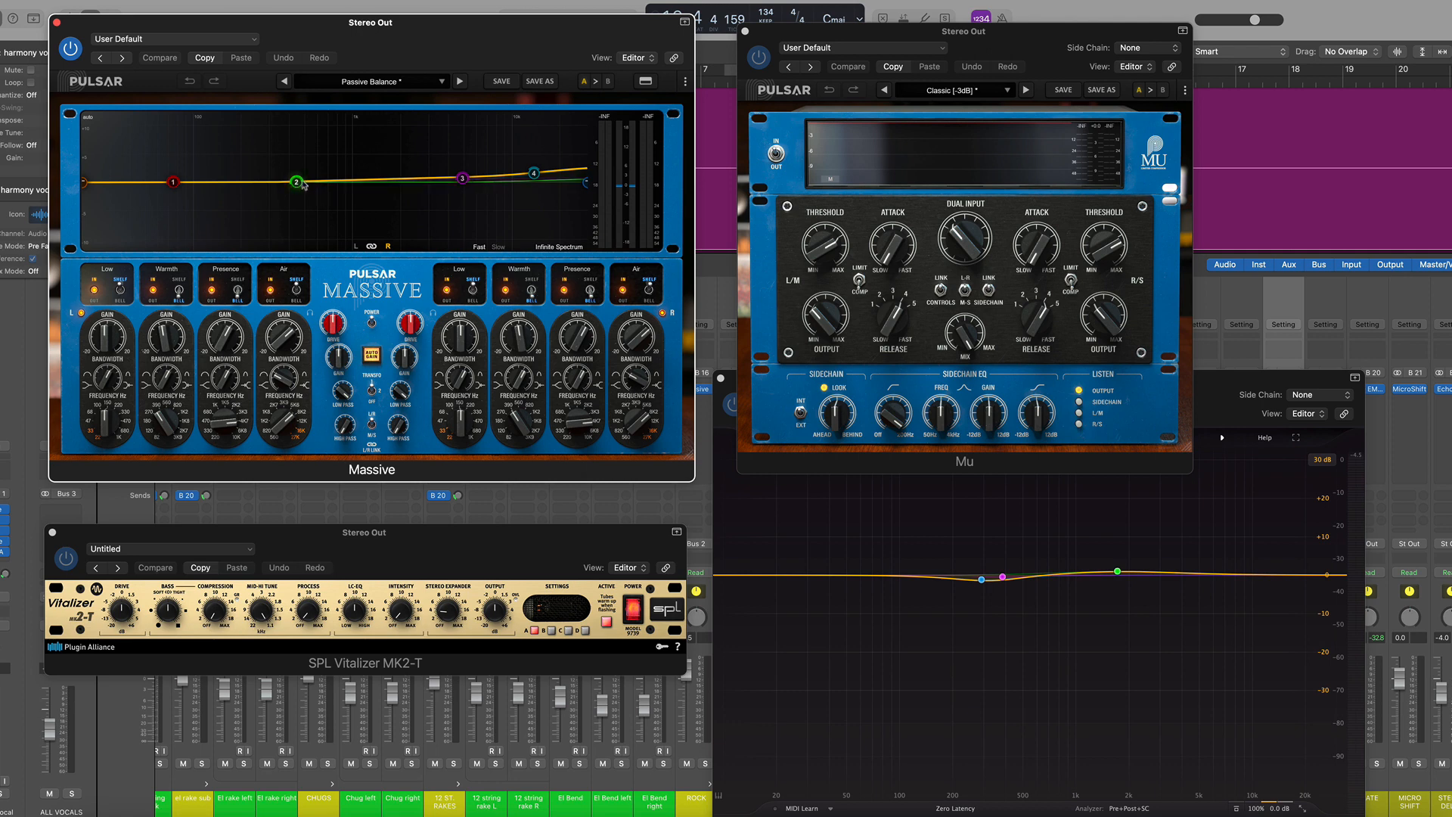
mouse_move(303, 188)
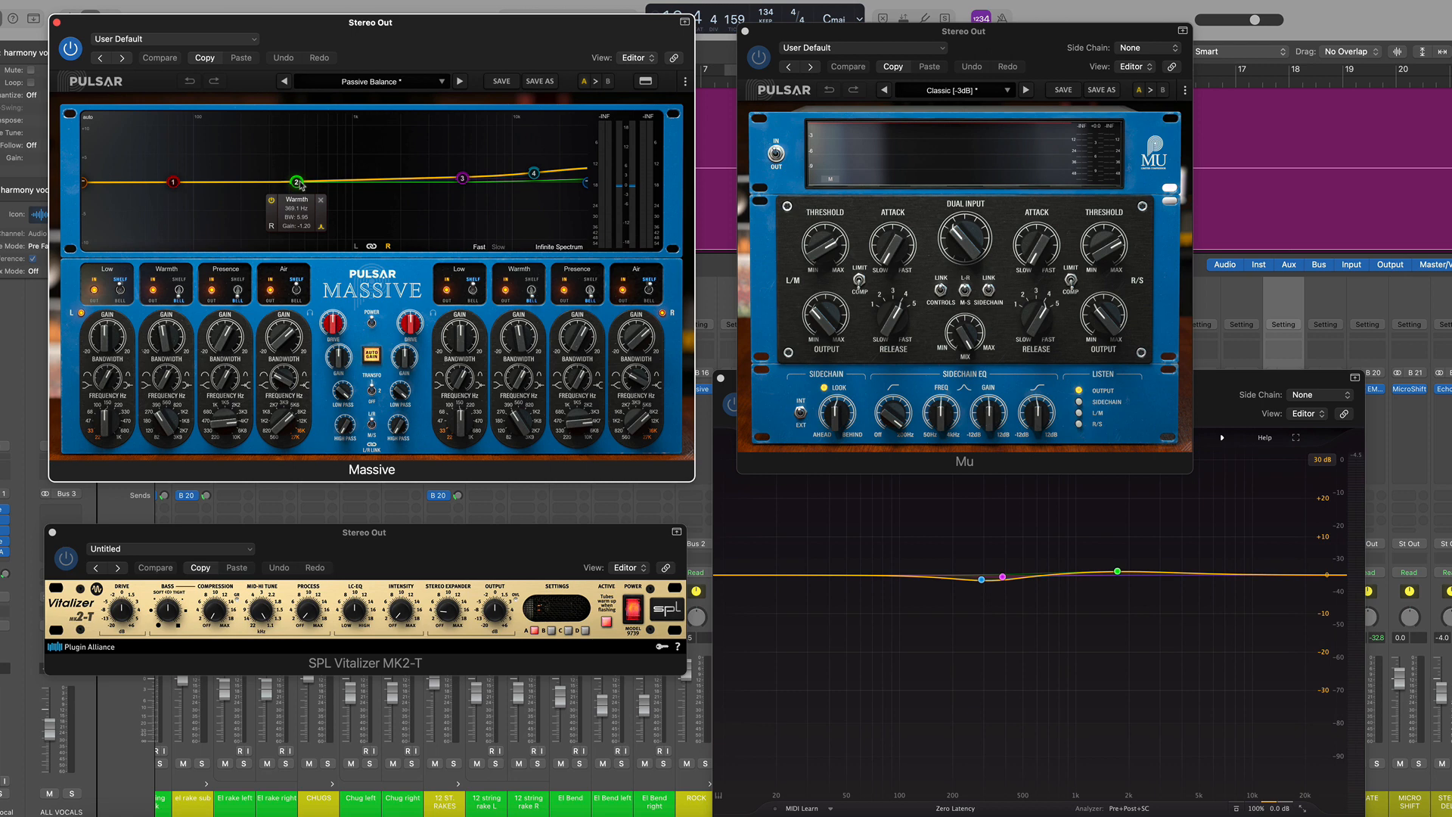
Play the mix and switch the Mu compressor's display to its VU meters, then stop playback
key(space)
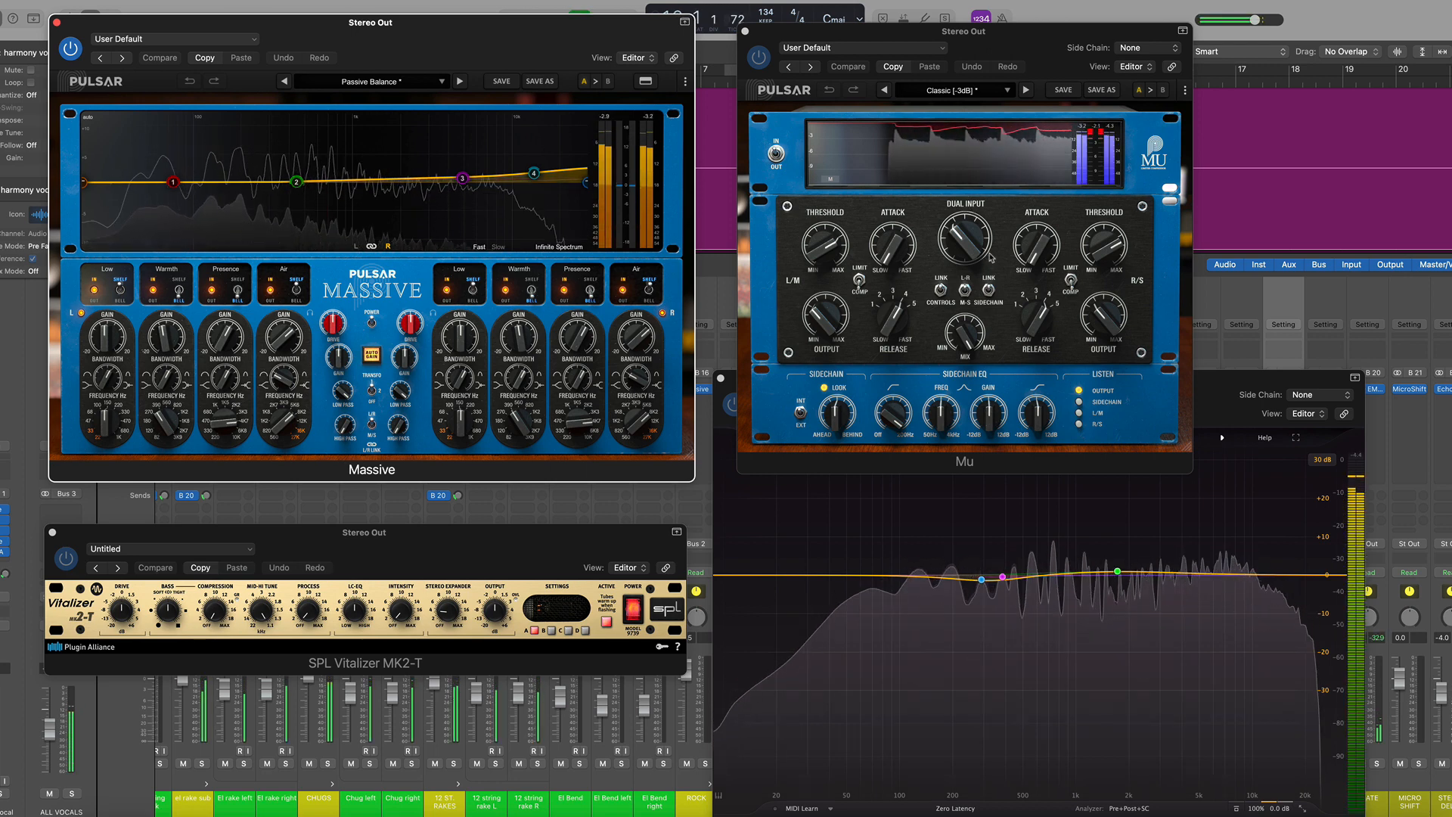
click(1064, 167)
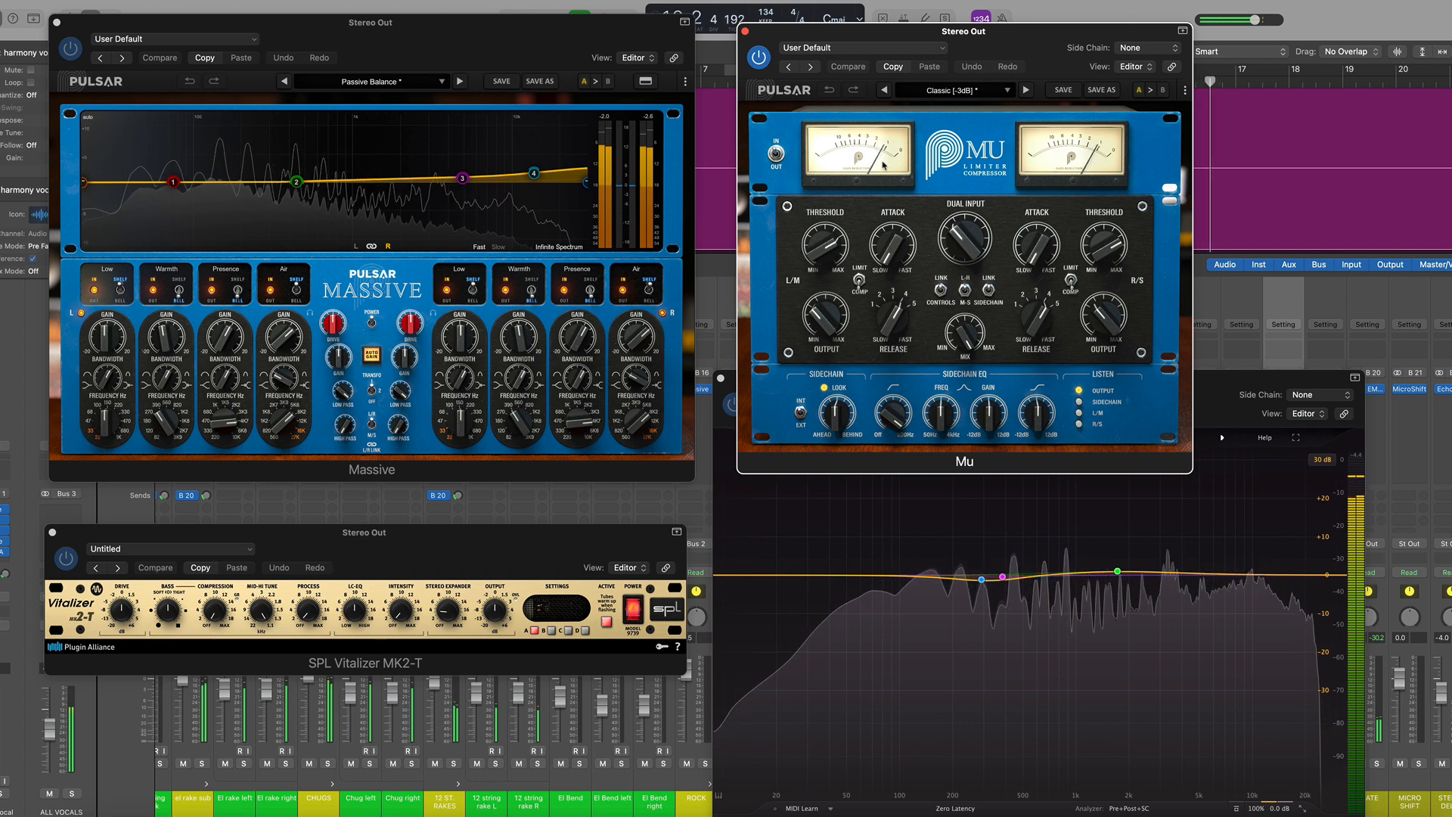
key(space)
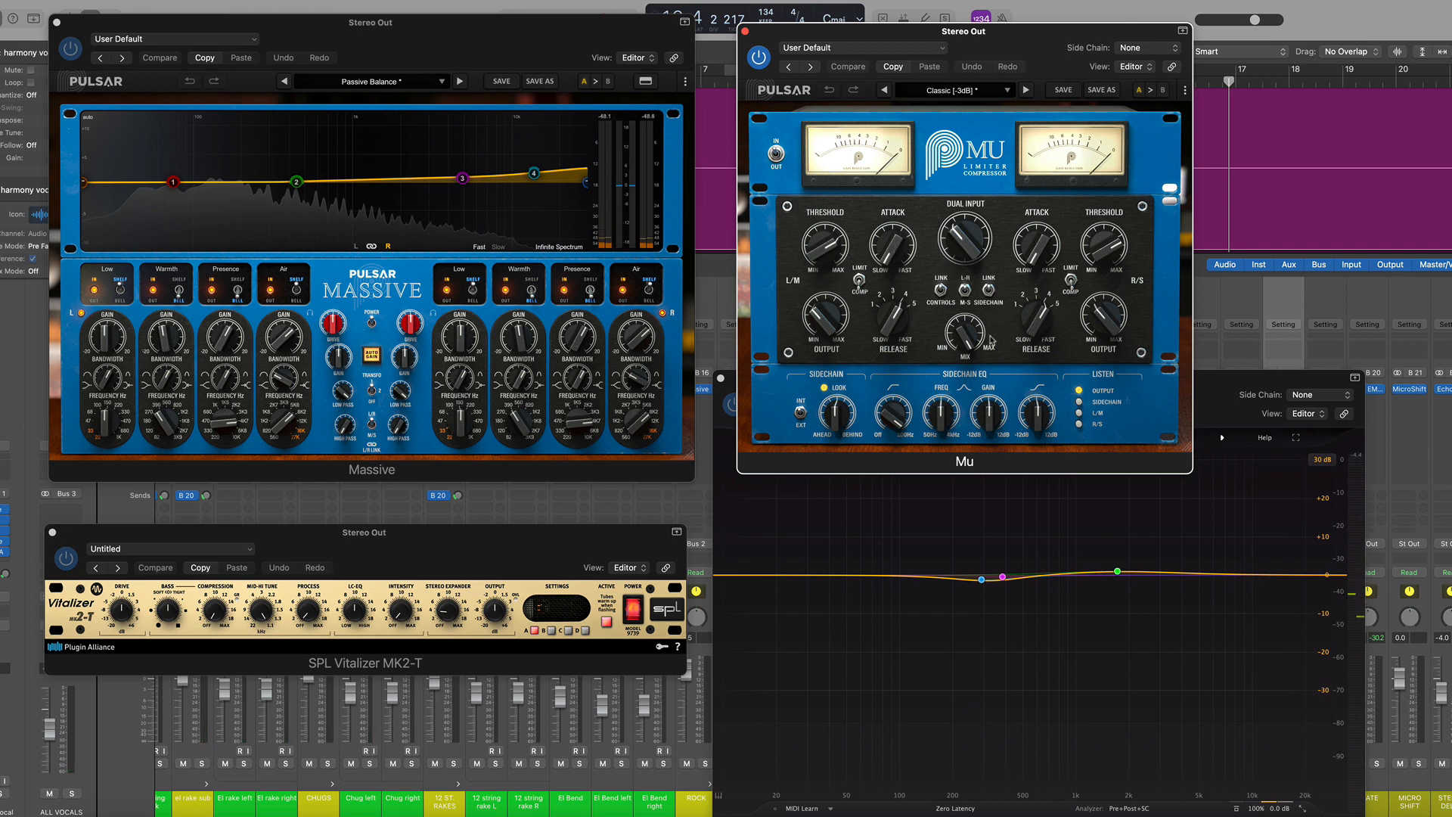
click(892, 419)
Close the Massive and Mu windows and reposition the SPL Vitalizer and Pro-Q 3 windows
click(56, 23)
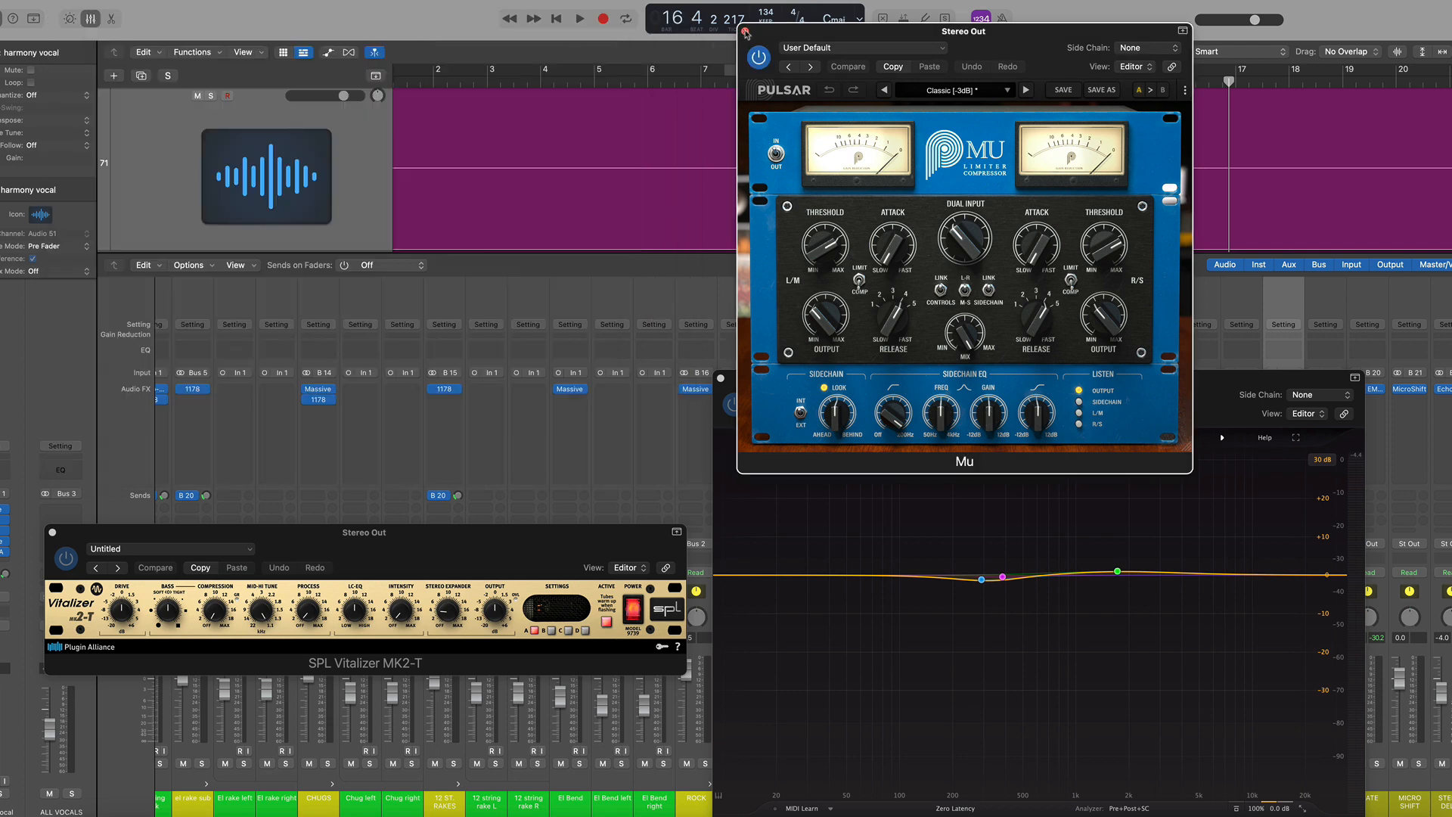
click(745, 32)
drag(551, 537, 605, 261)
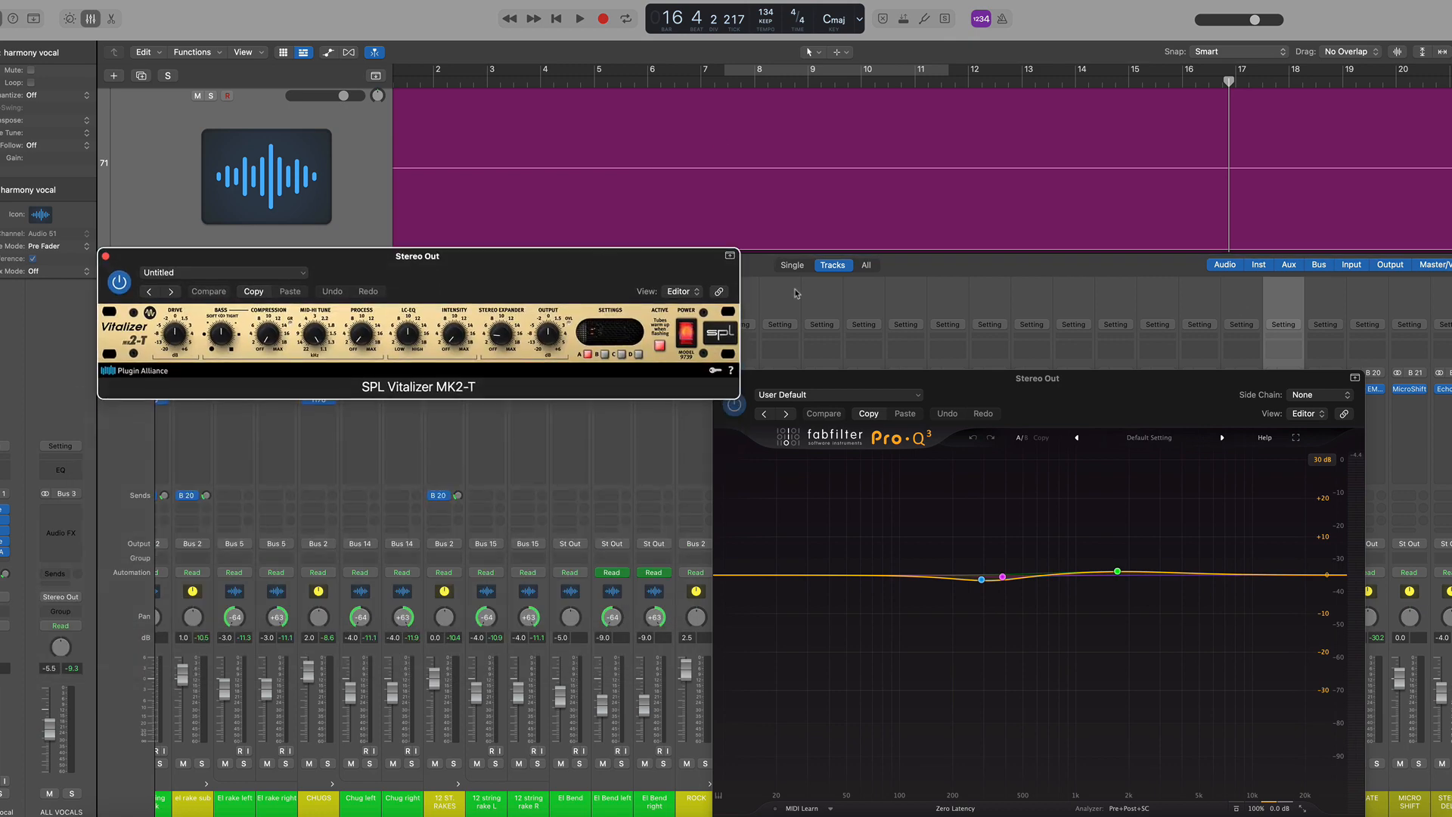
drag(1185, 397, 1234, 157)
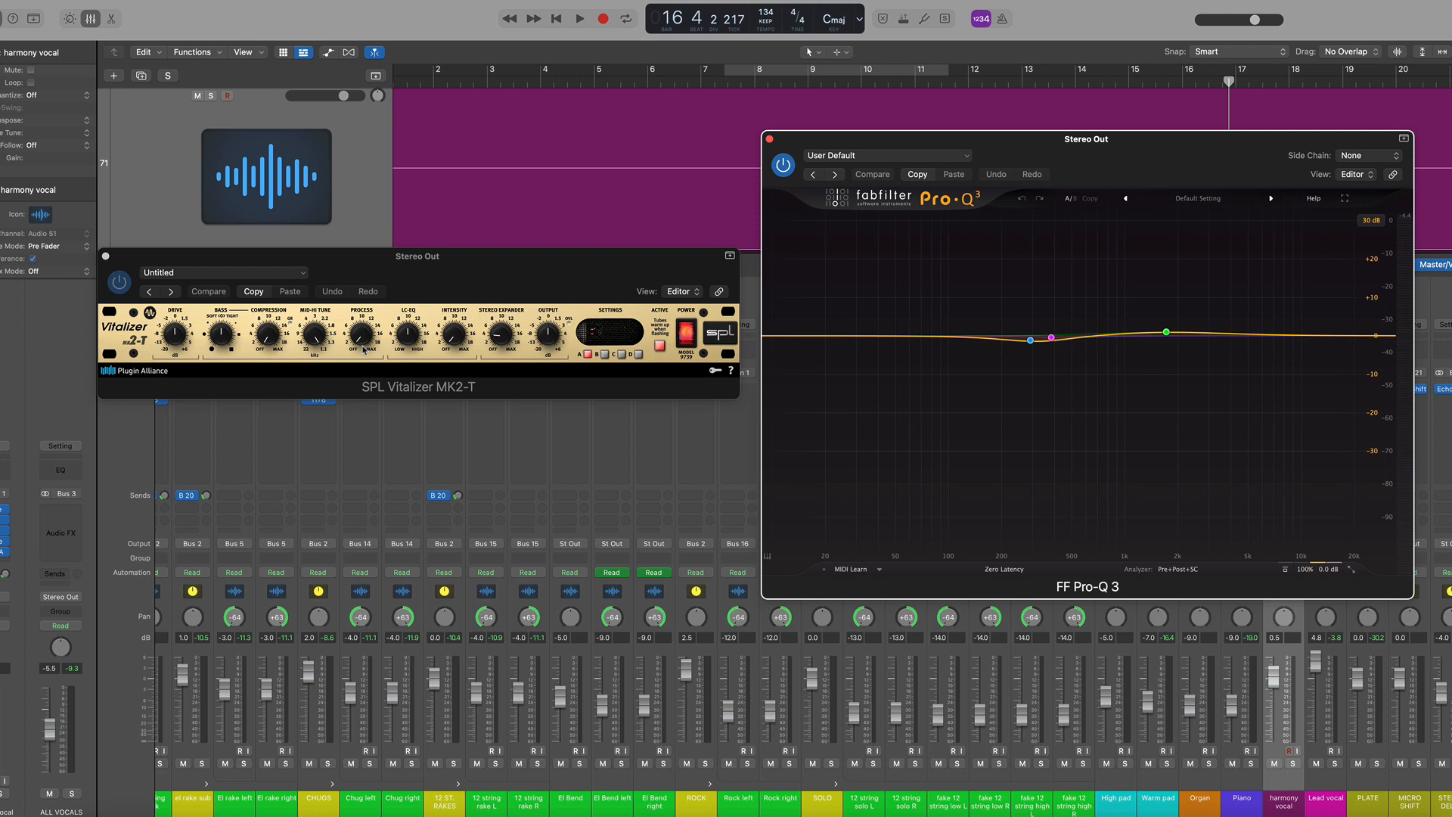
click(1167, 334)
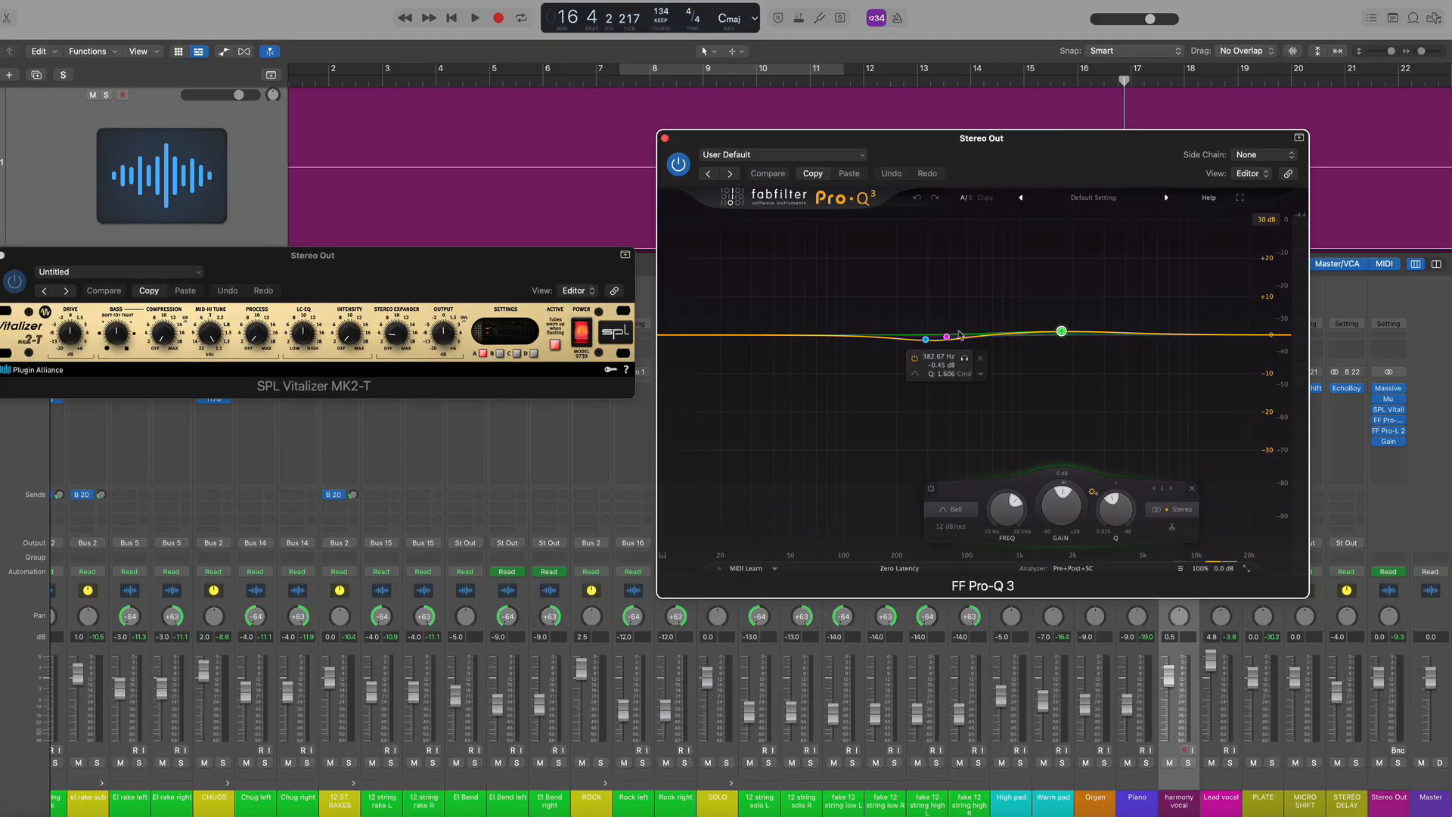
Move the playhead to bar 5 and bypass the Stereo Out's Massive, Mu, SPL Vitalizer and FF Pro-Q plugins
click(520, 79)
mouse_move(1390, 392)
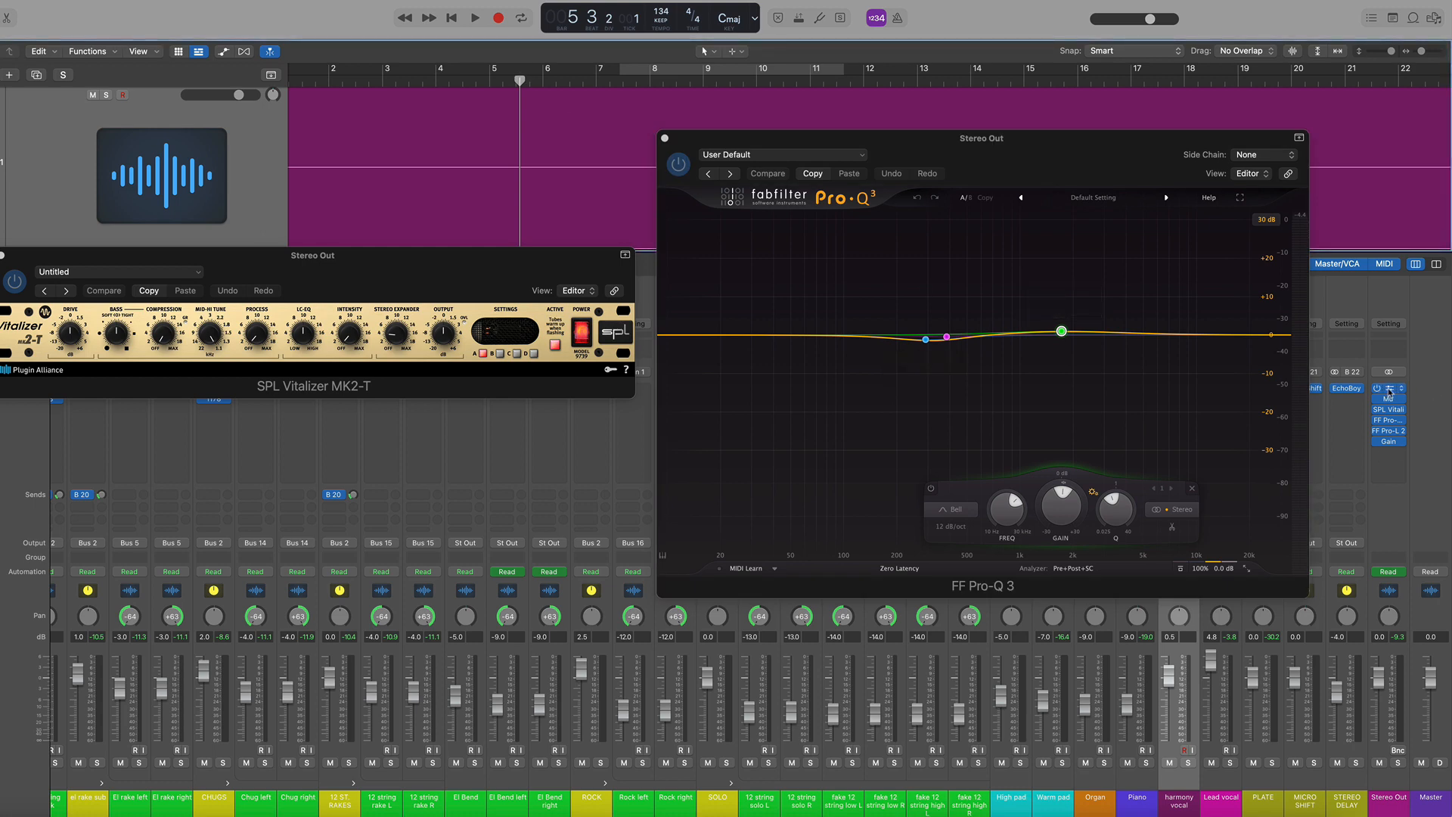
drag(1376, 389, 1374, 415)
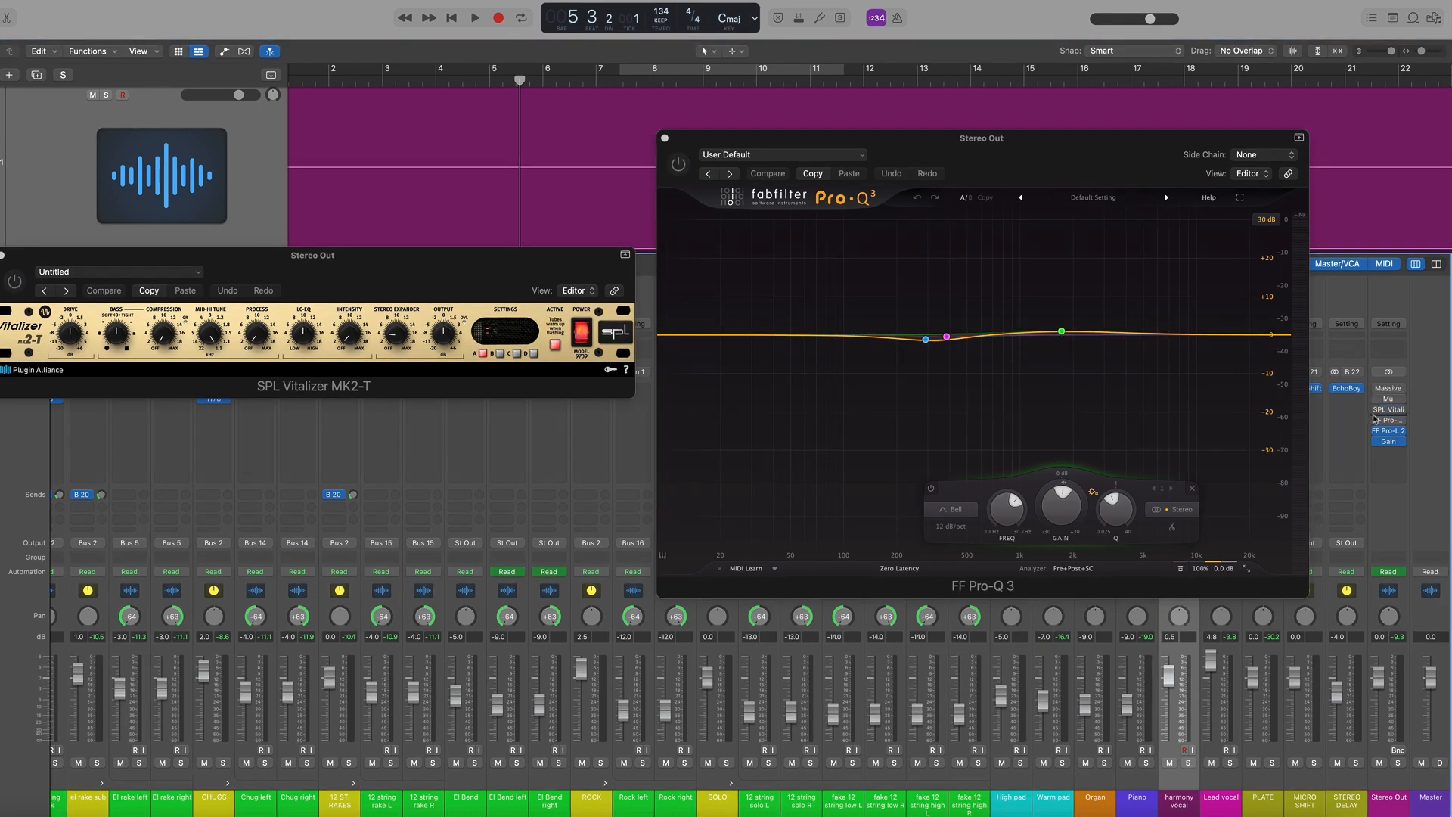
Open and close the Stereo Out's FF Pro-L 2 limiter, start playback and close the SPL Vitalizer window
click(1391, 435)
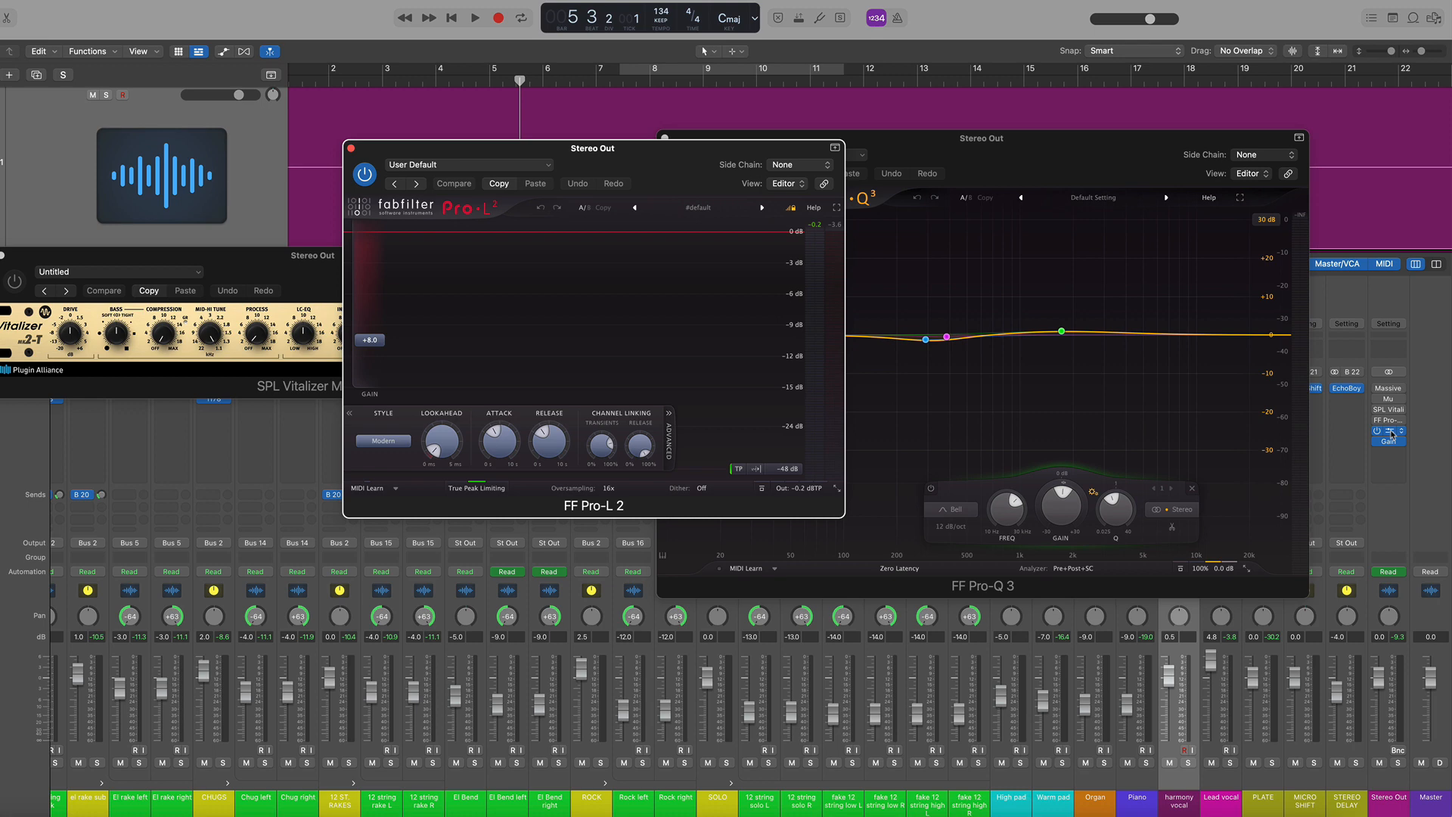
click(1391, 435)
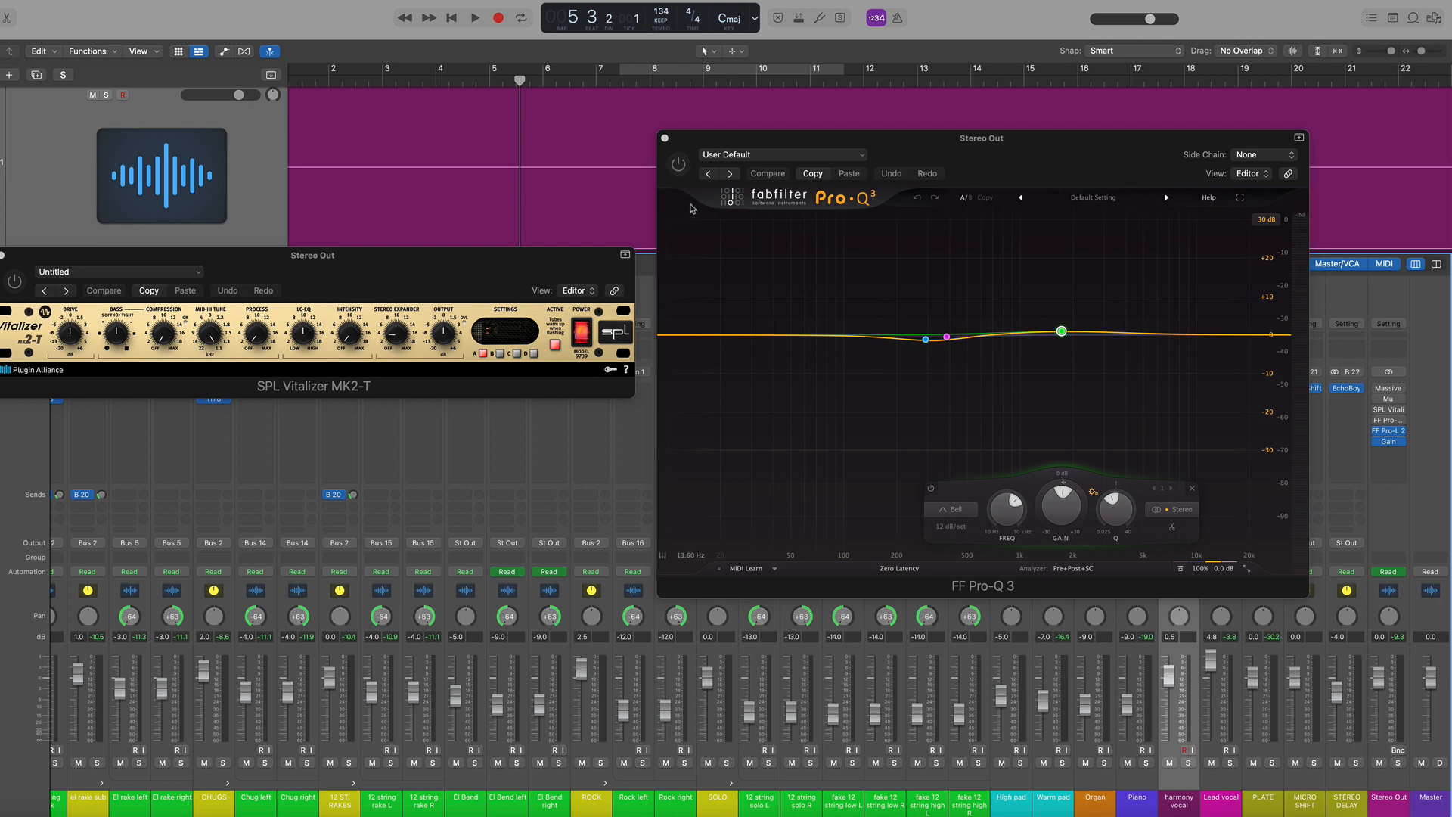
key(space)
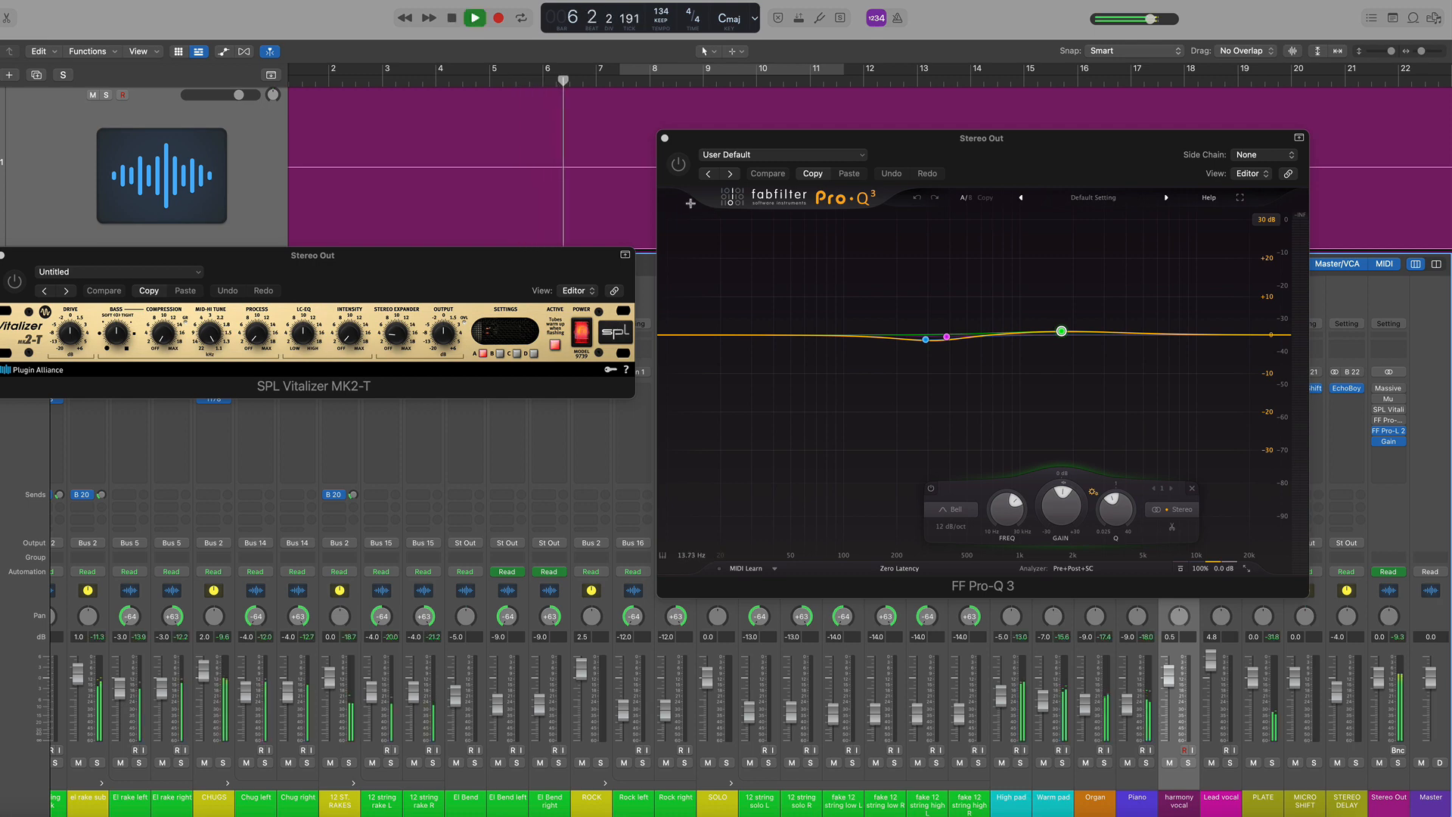
key(super+w)
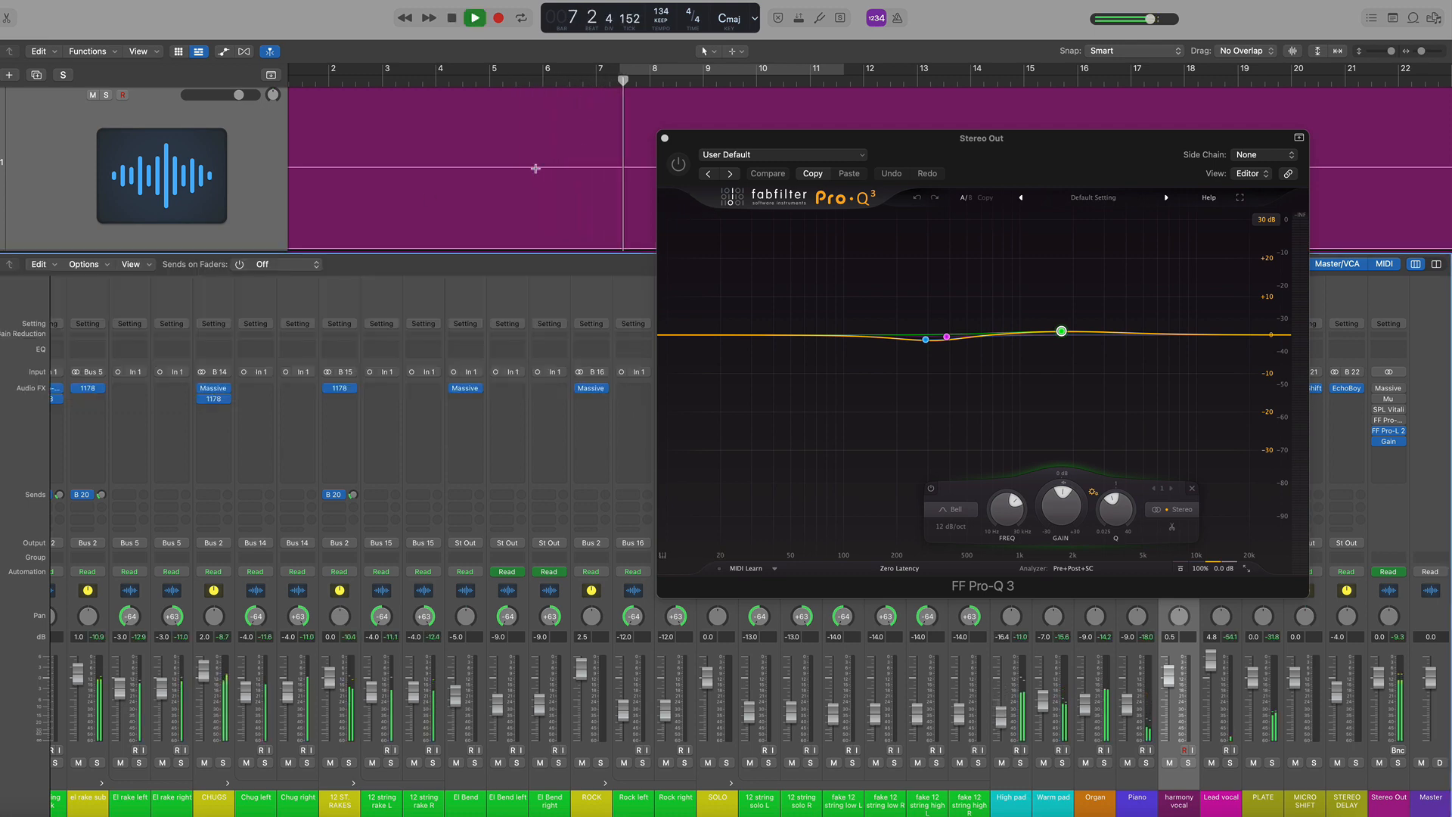
Close the Pro-Q 3 window and stop playback, replaying the mix from bar 7 and stopping it again
key(super+w)
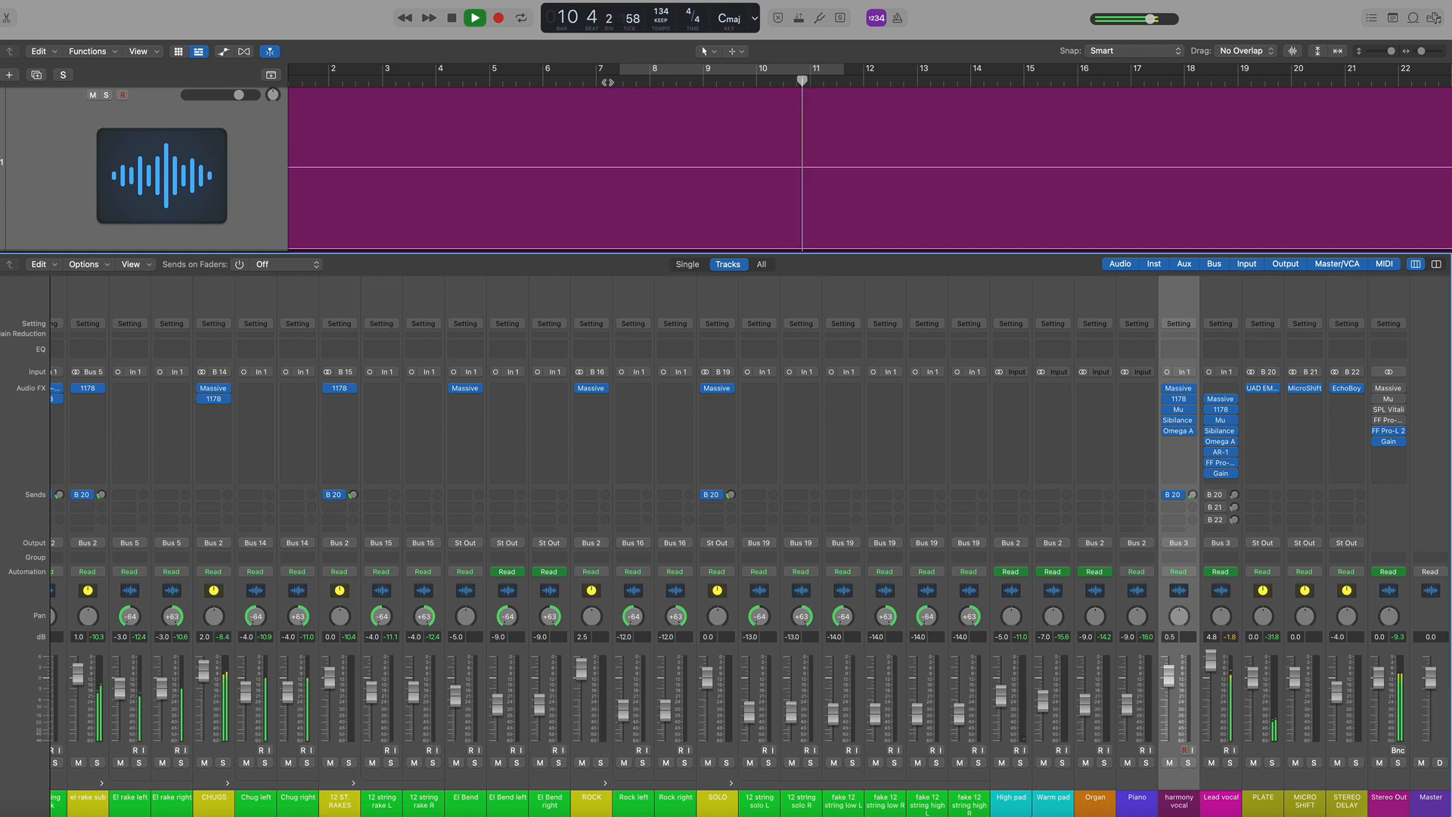
key(space)
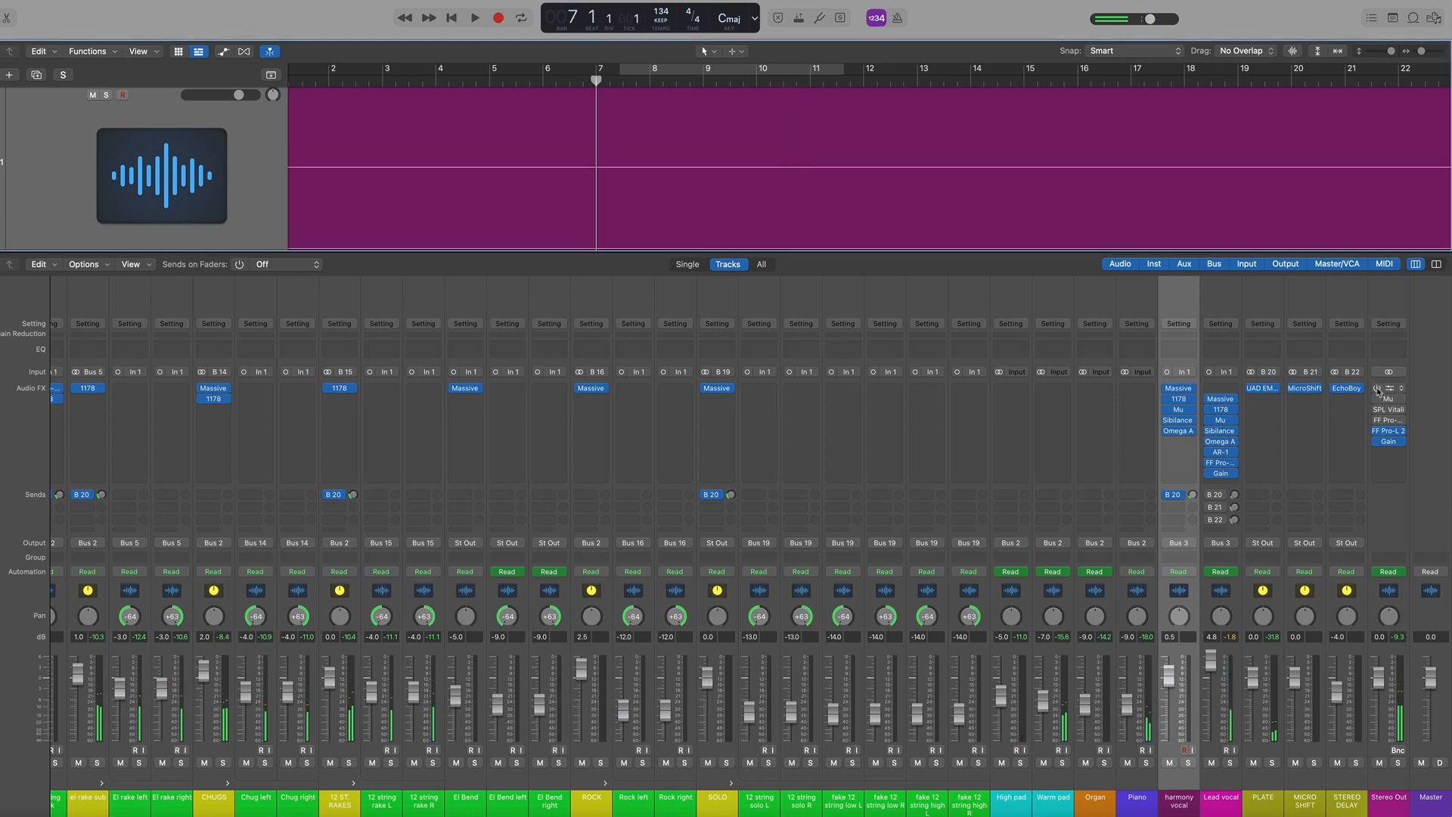
key(space)
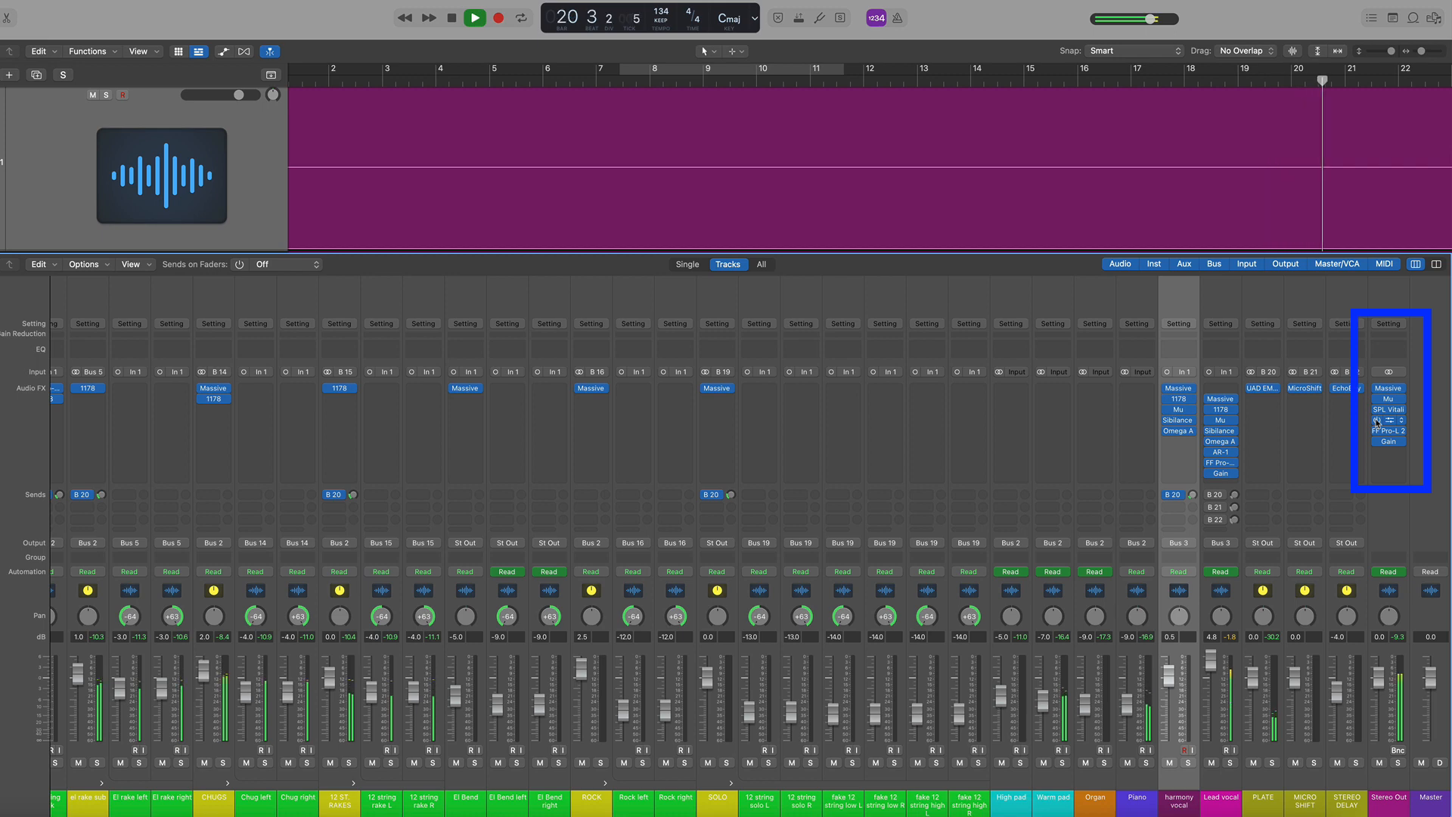
key(space)
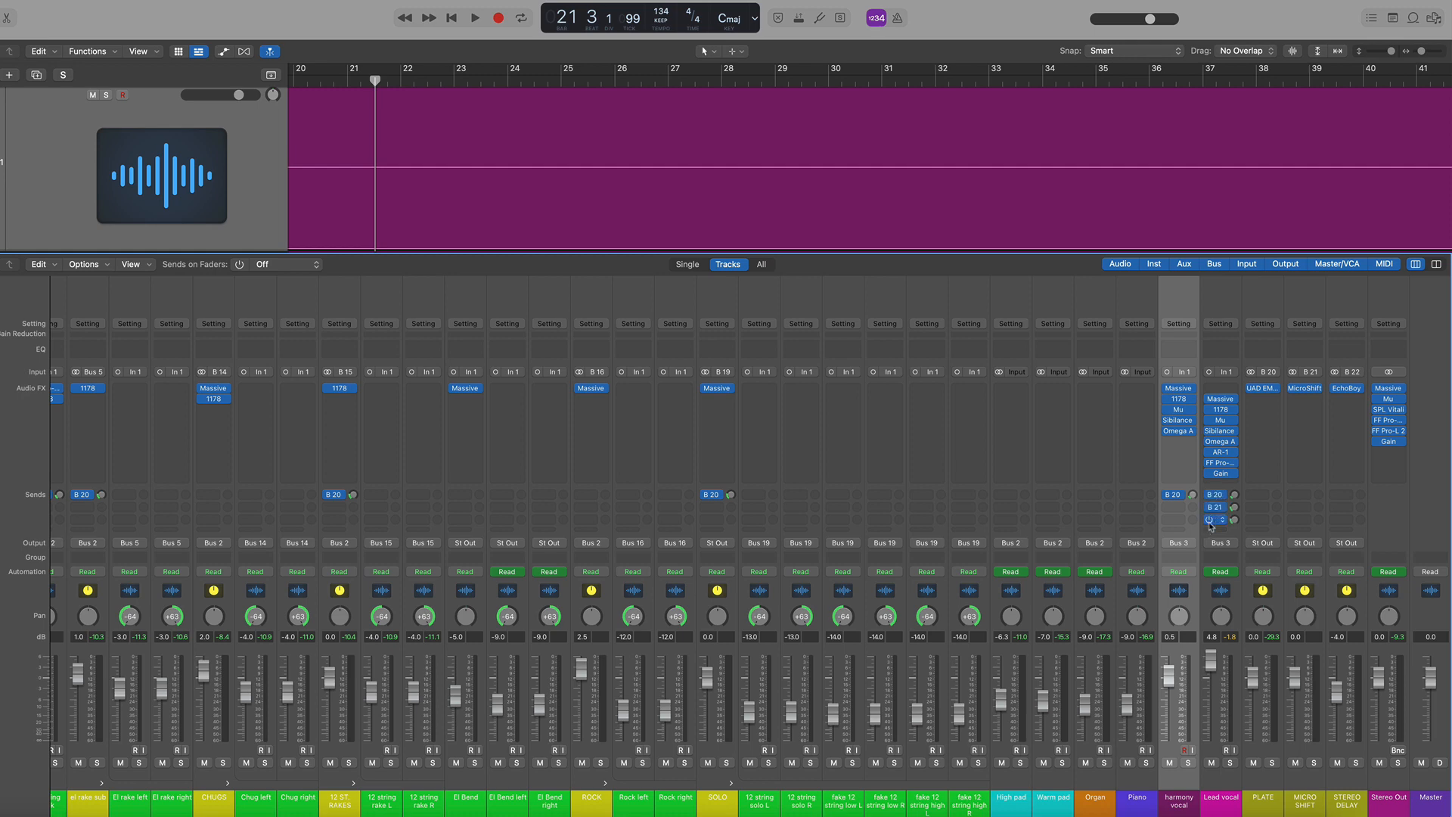
Scroll across the mixer's channel strips to review the plugins inserted on each track
scroll(934, 566, left, 15)
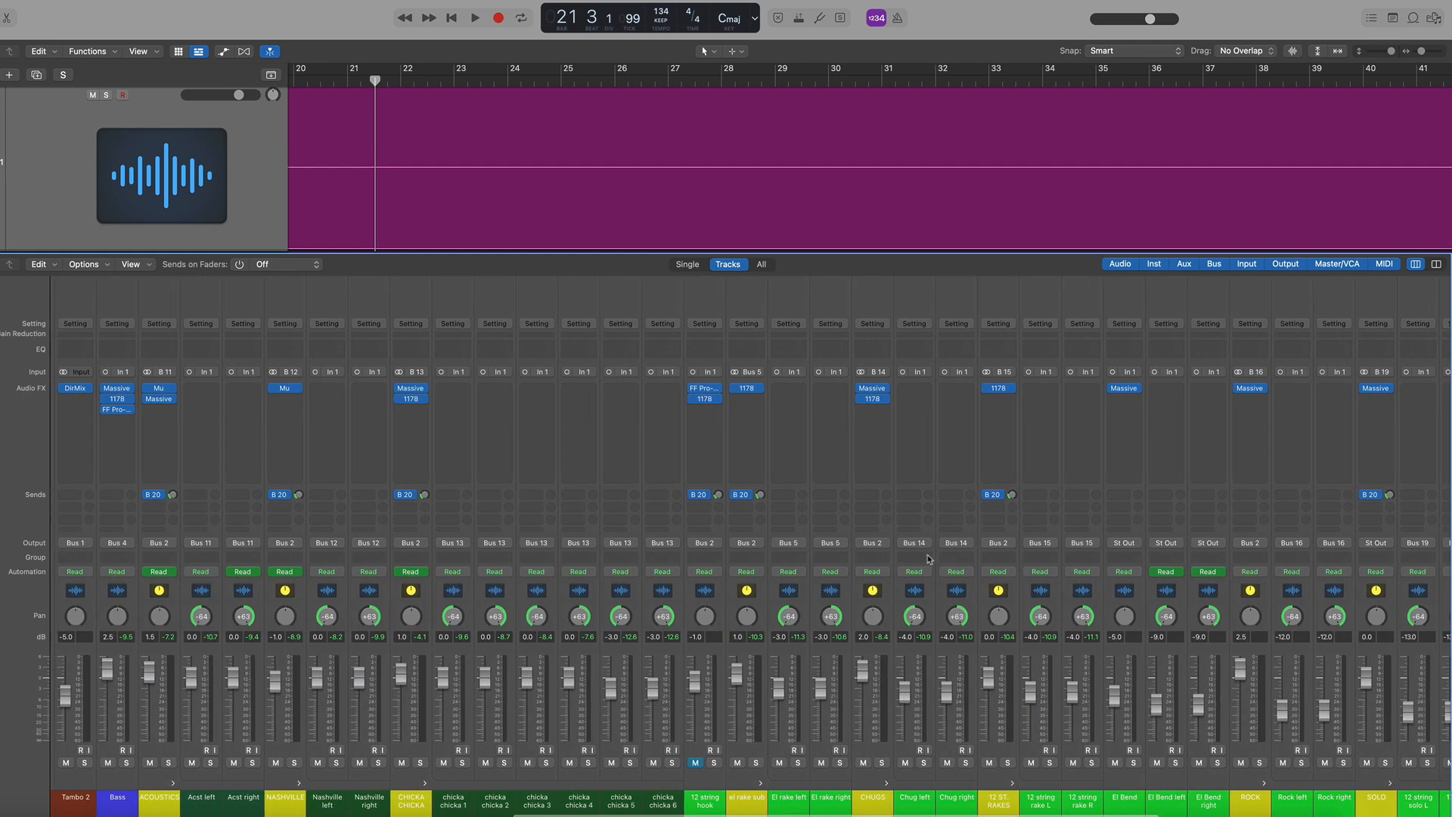
scroll(928, 558, left, 15)
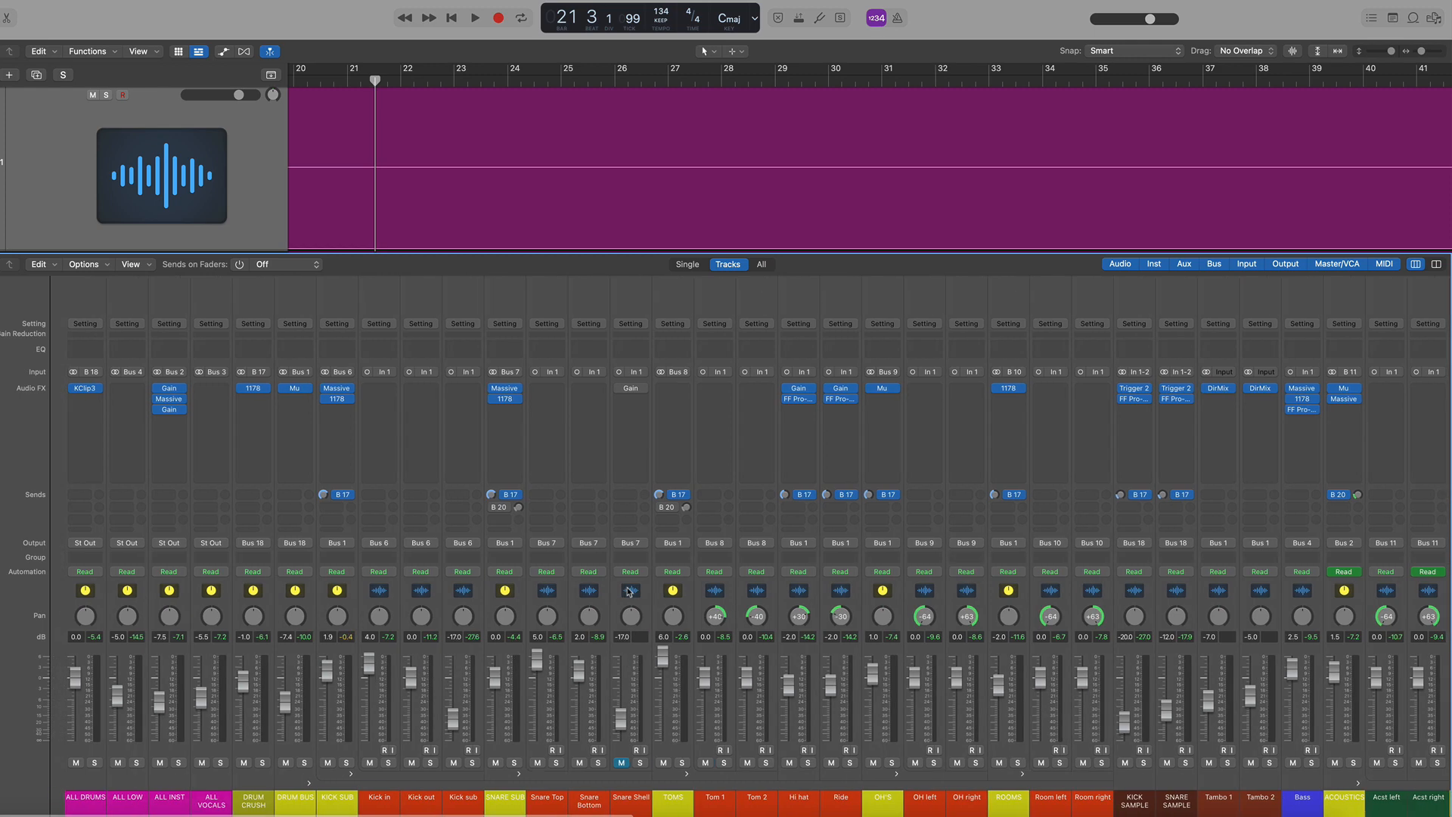
scroll(658, 586, right, 15)
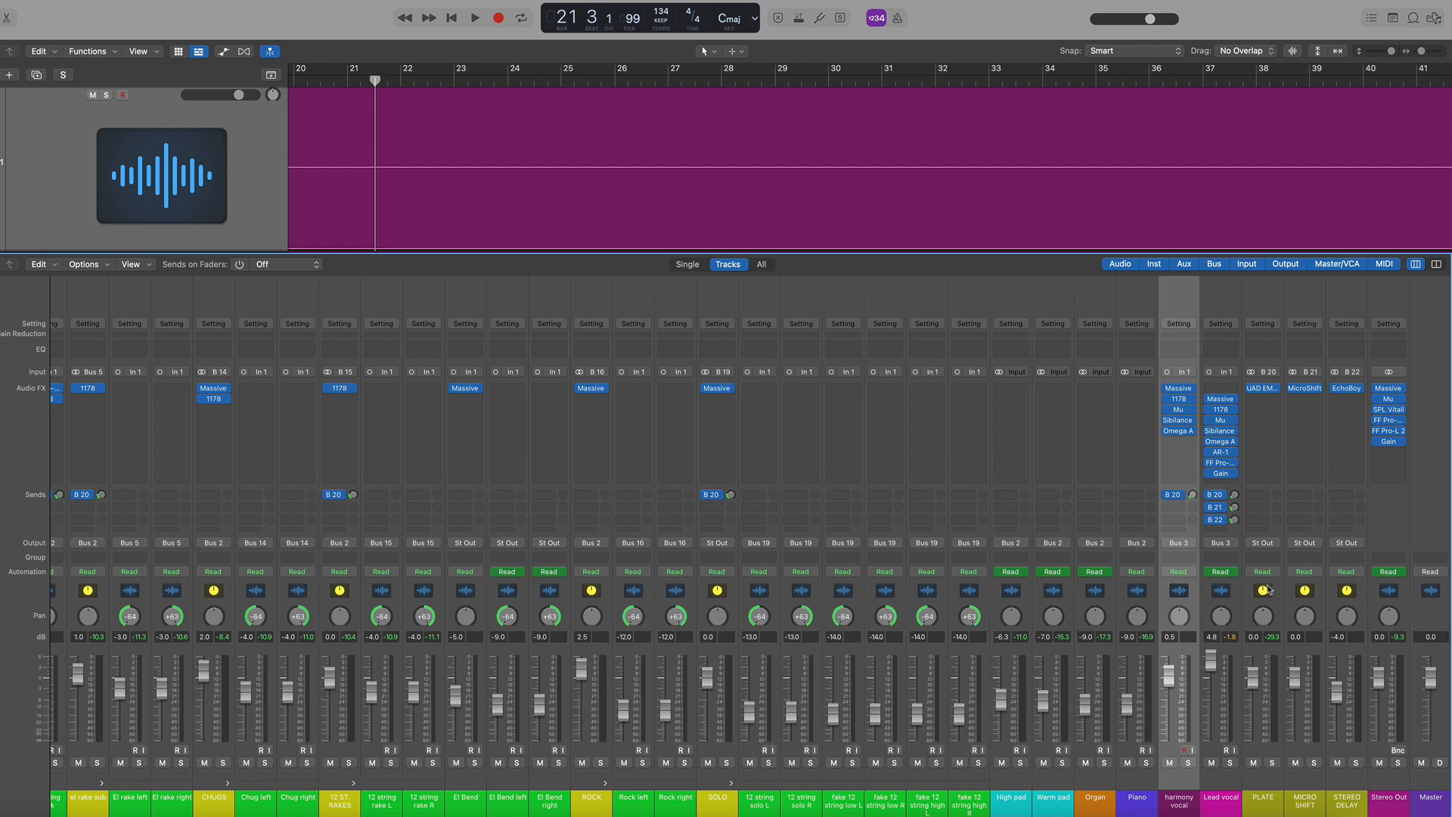
mouse_move(593, 391)
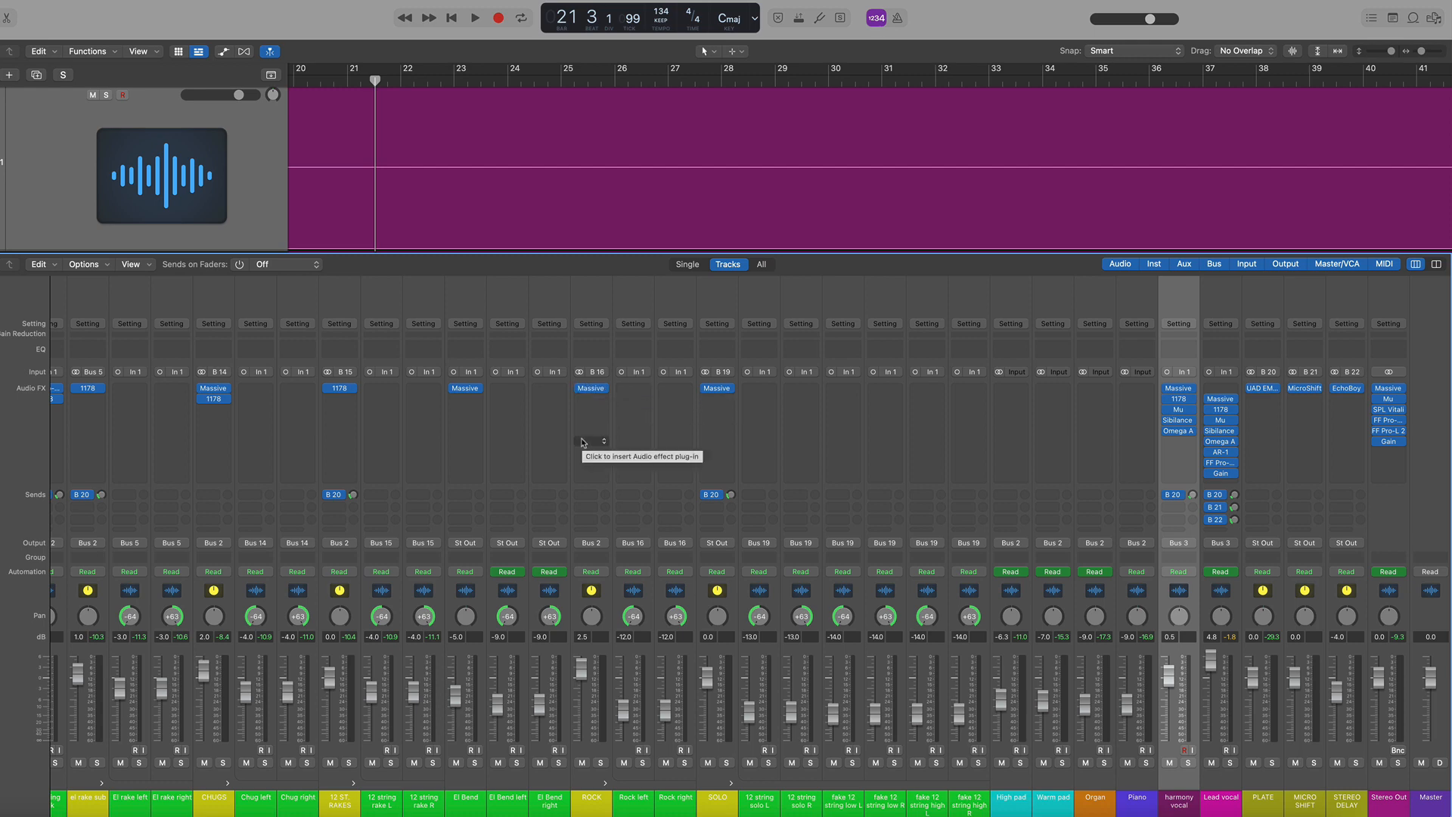
scroll(594, 439, left, 10)
scroll(592, 438, left, 1)
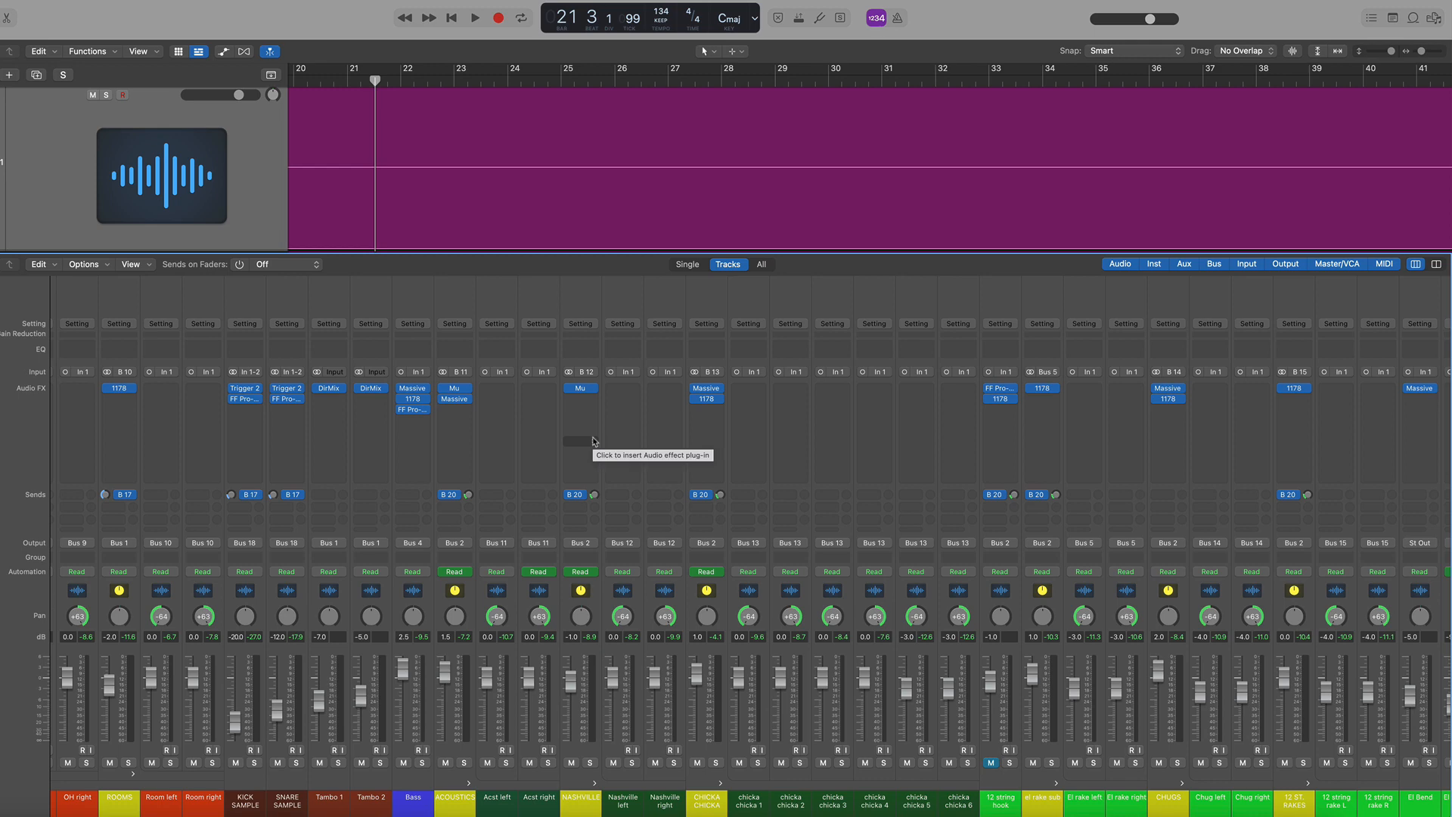
scroll(594, 441, right, 10)
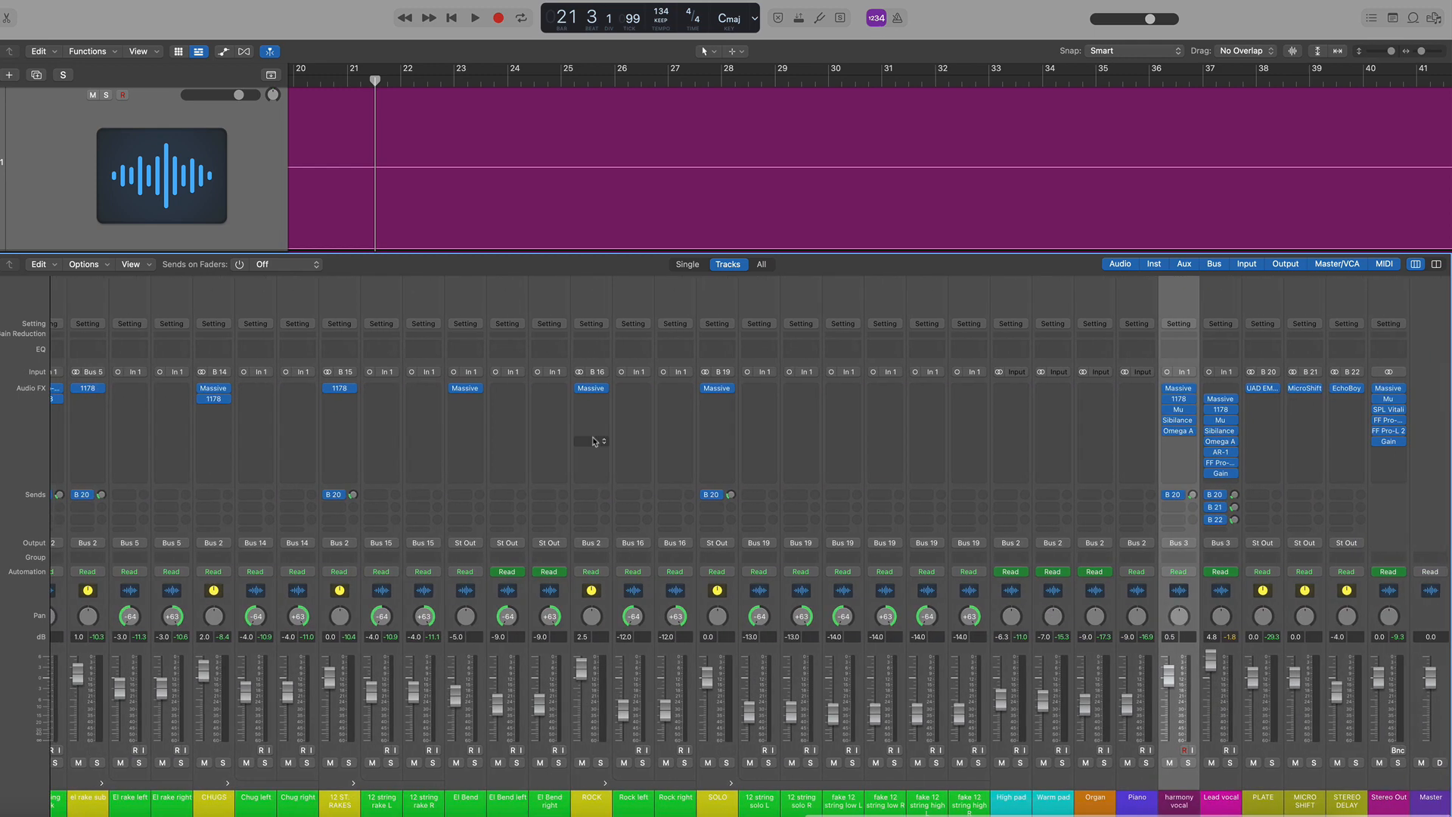